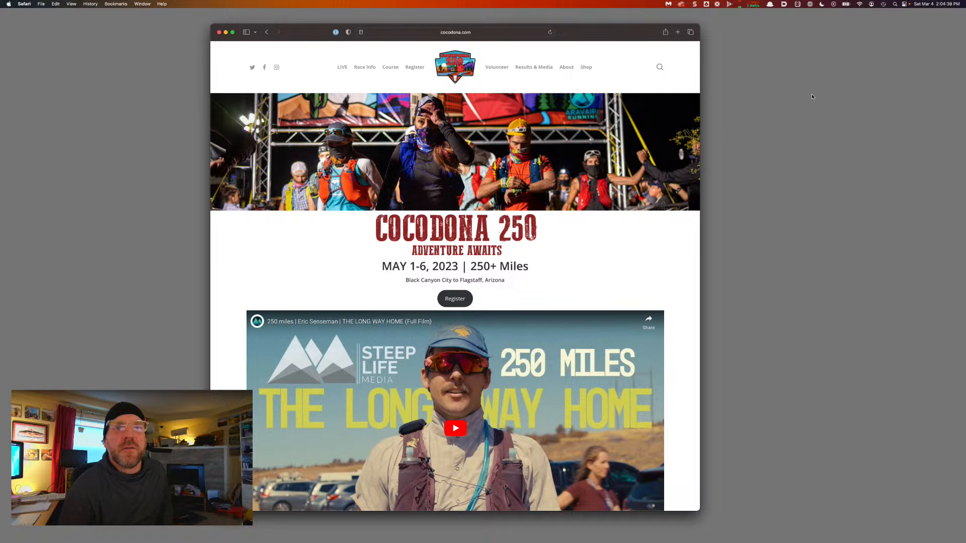
Go to the Cocodona250 course page showing 251 miles and the 125-hour cutoff
click(778, 271)
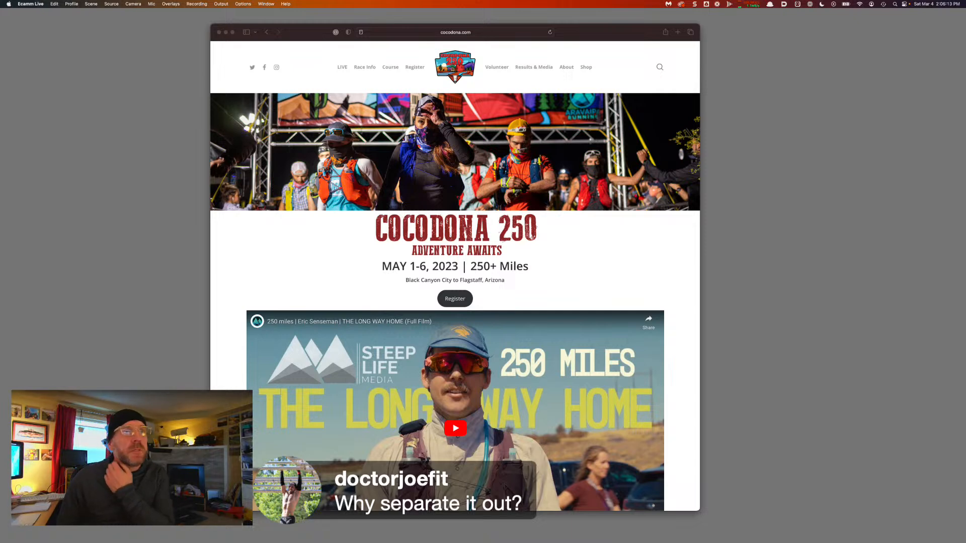
click(601, 50)
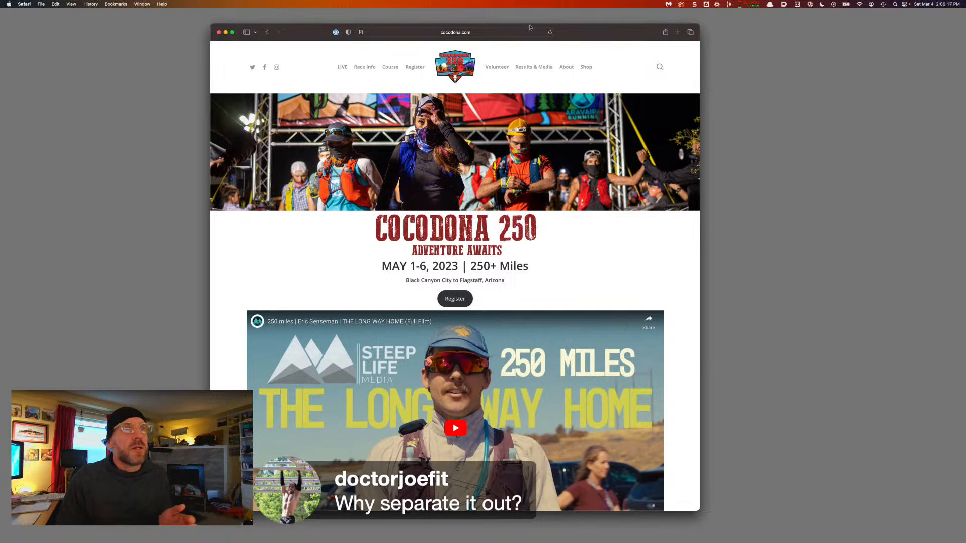
click(400, 68)
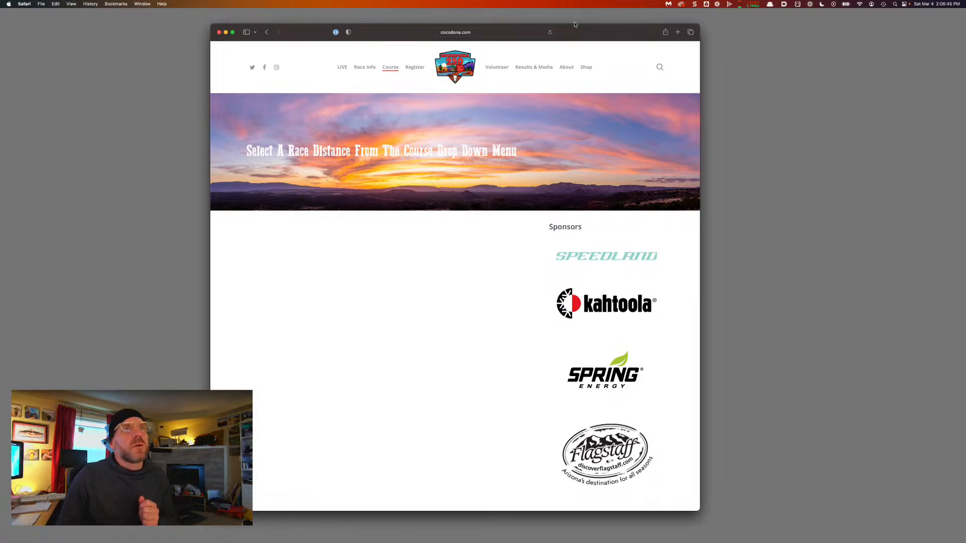
scroll(566, 372, down, 5)
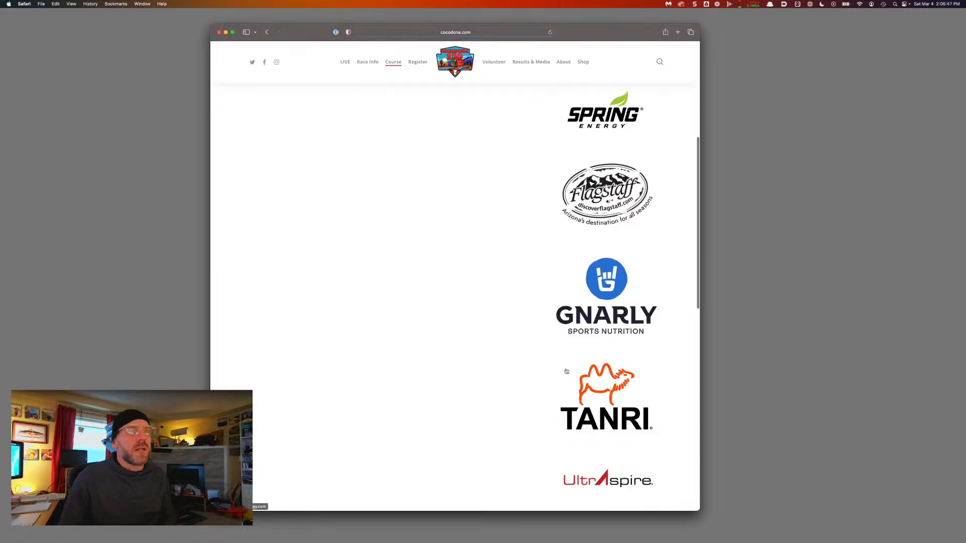
scroll(566, 372, down, 10)
scroll(566, 371, up, 15)
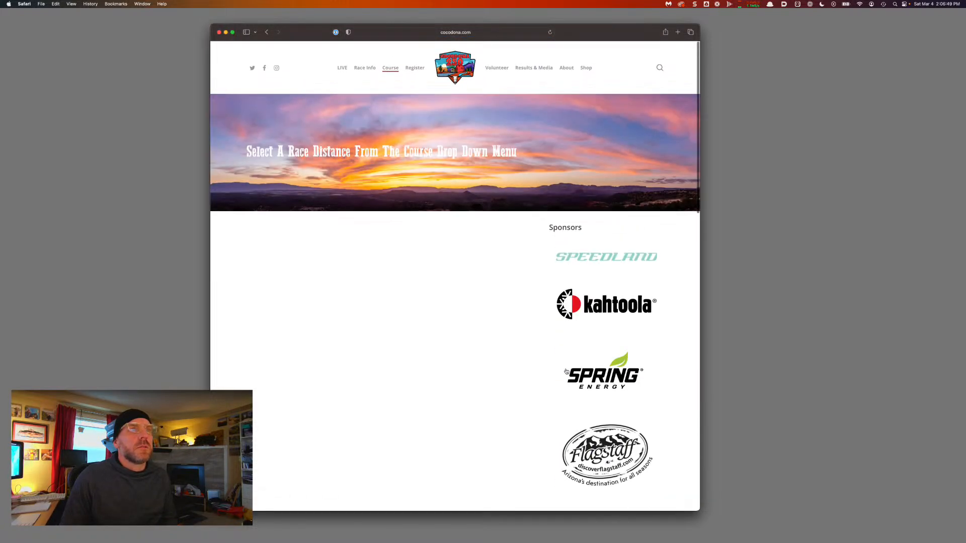
mouse_move(391, 68)
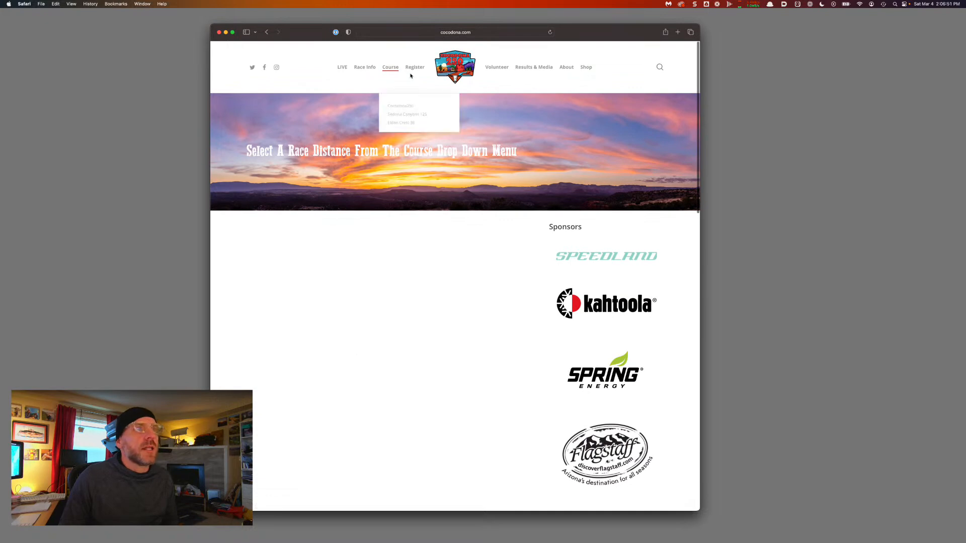
click(396, 107)
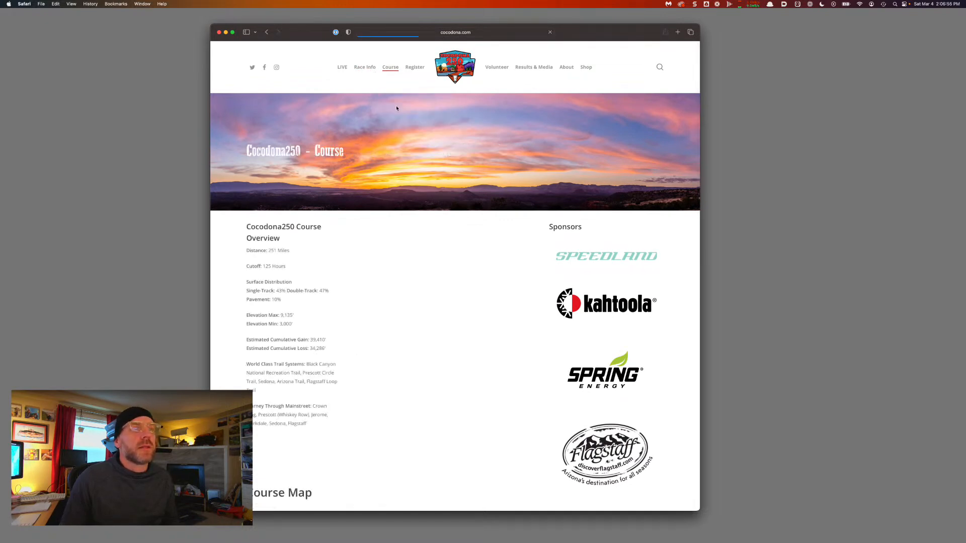
Scroll to the Course Map and launch it in CalTopo as Cocodona250 - 2023
scroll(305, 427, down, 6)
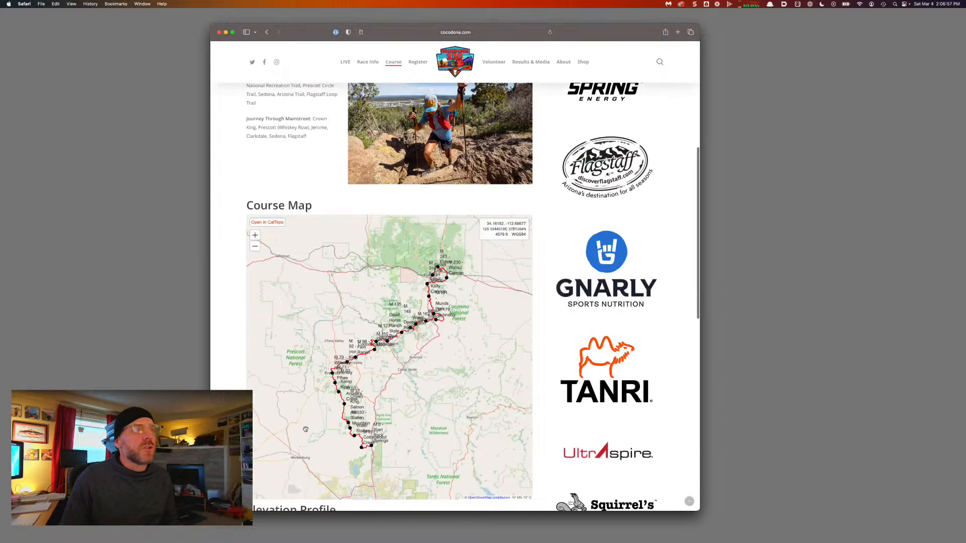
scroll(232, 355, down, 2)
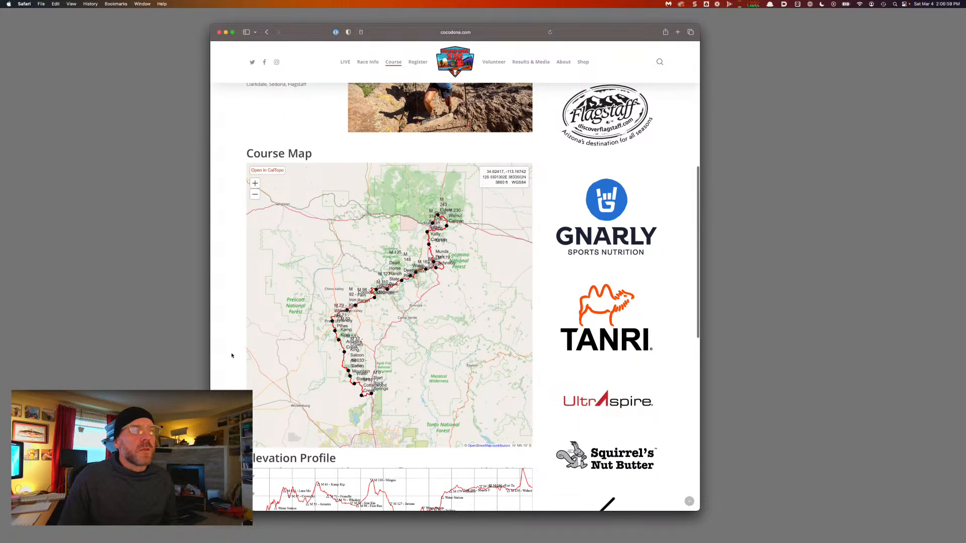
scroll(232, 355, down, 2)
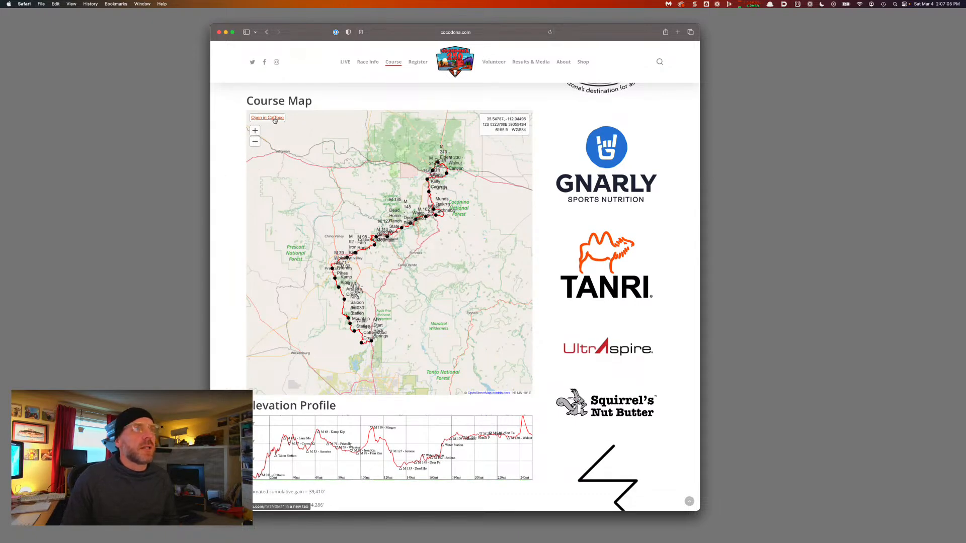
click(275, 119)
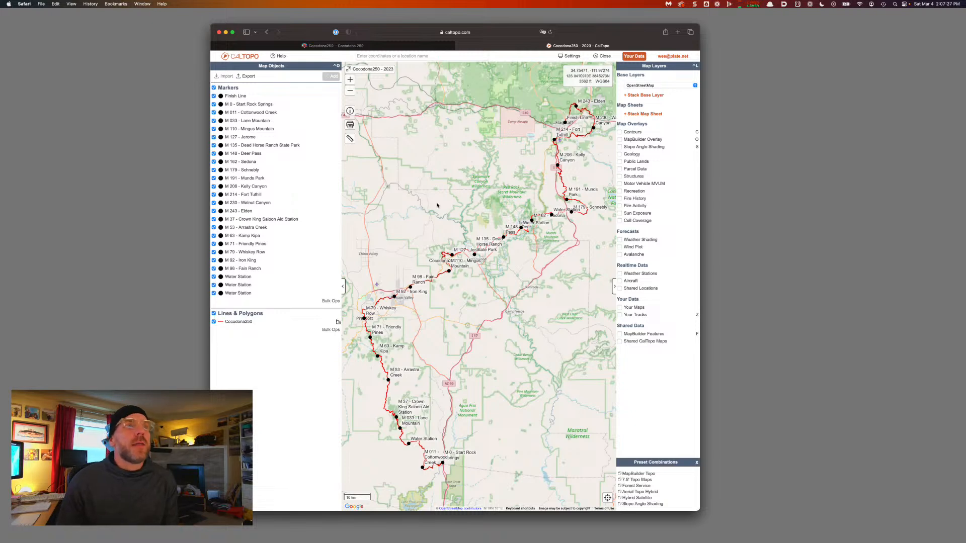
Export all course markers and the Cocodona250 line in GeoJSON (full backup) format
click(248, 76)
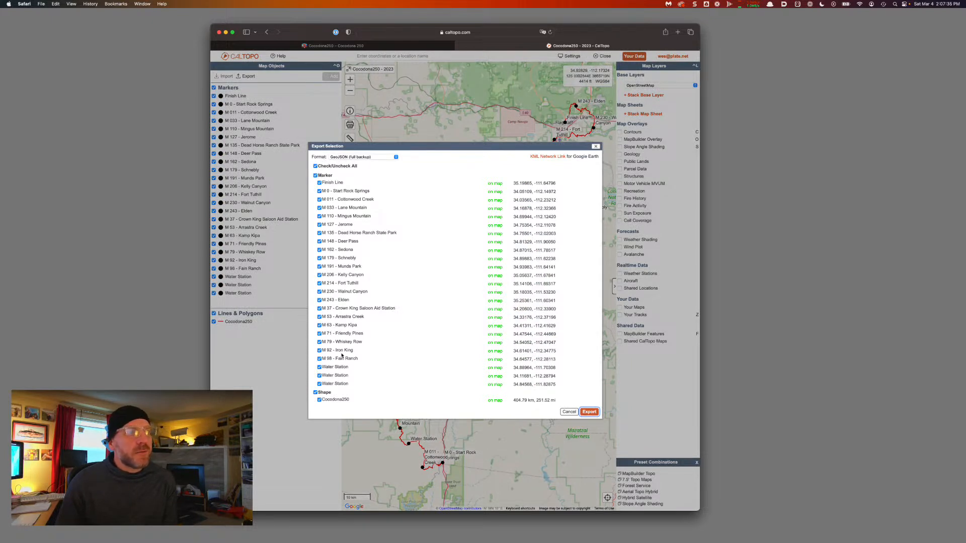
click(354, 159)
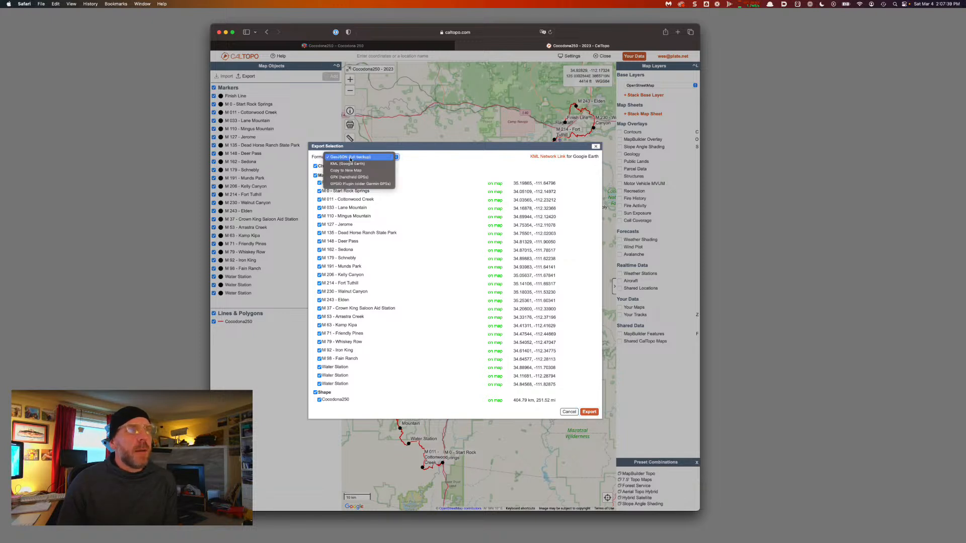
click(350, 158)
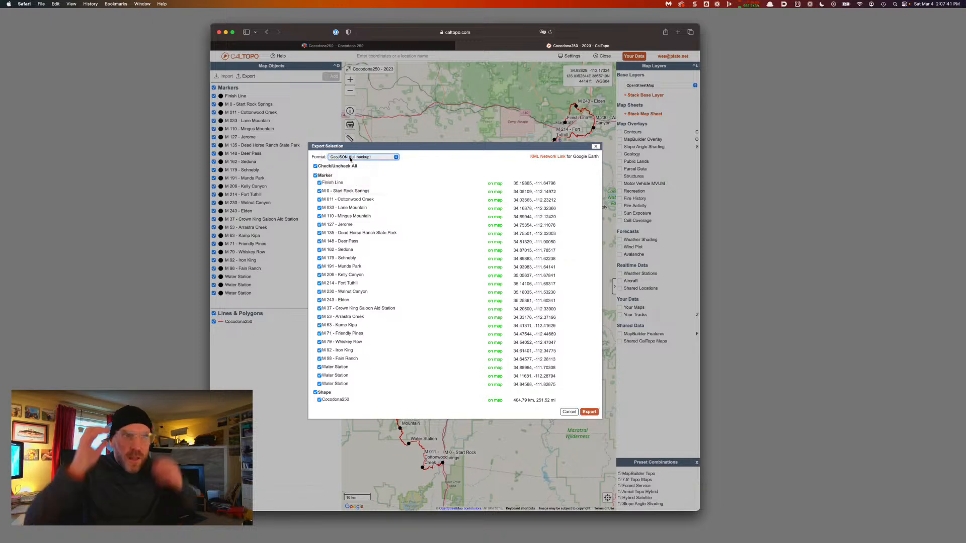
click(590, 412)
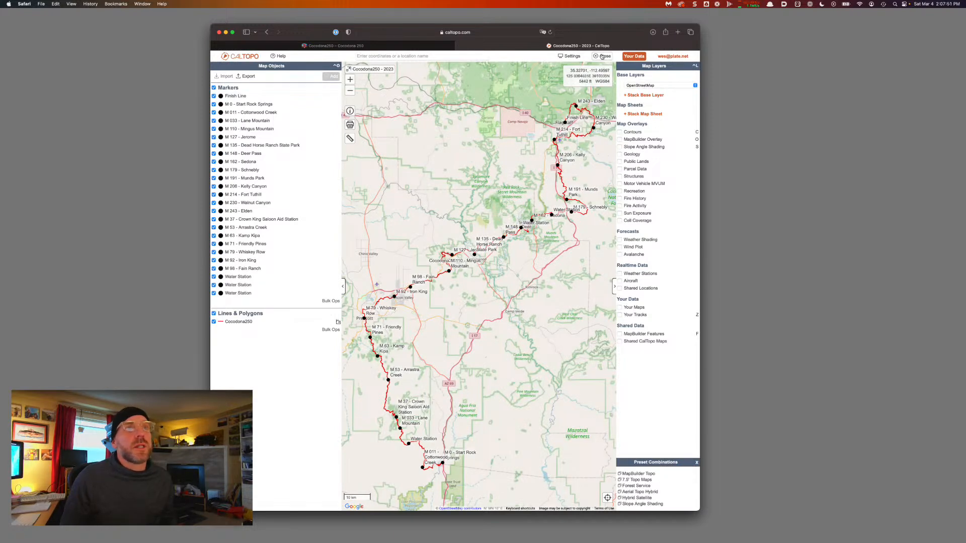
Close the Cocodona course map and start a file import into a blank map
click(609, 58)
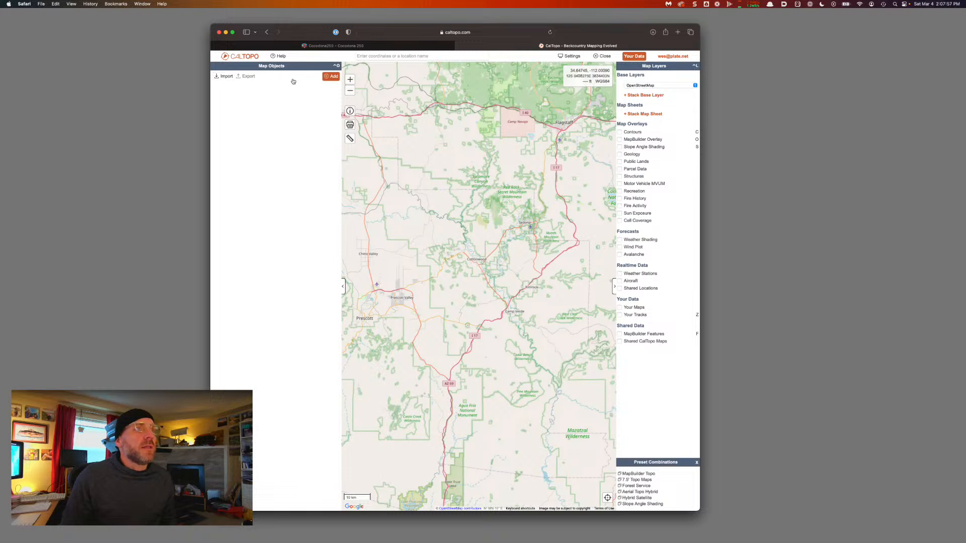
click(342, 286)
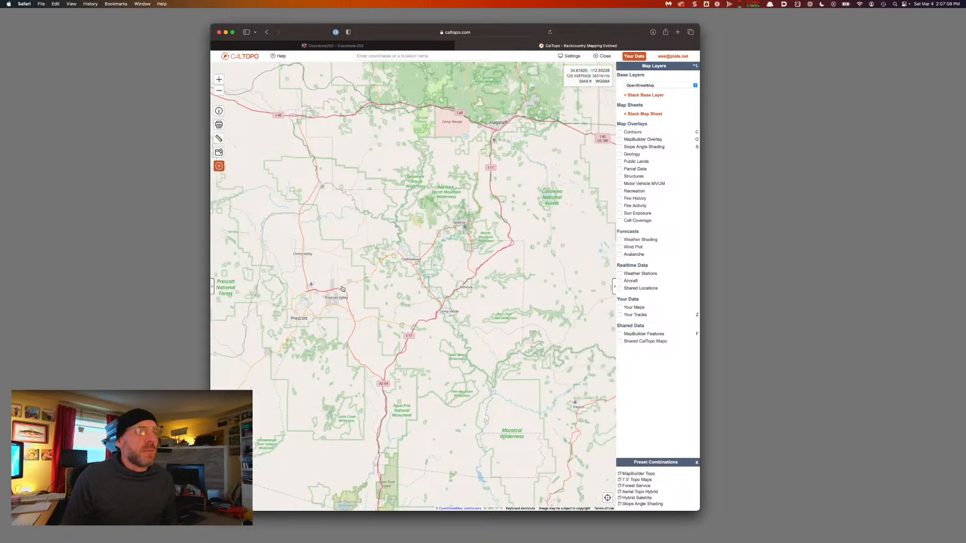
click(211, 288)
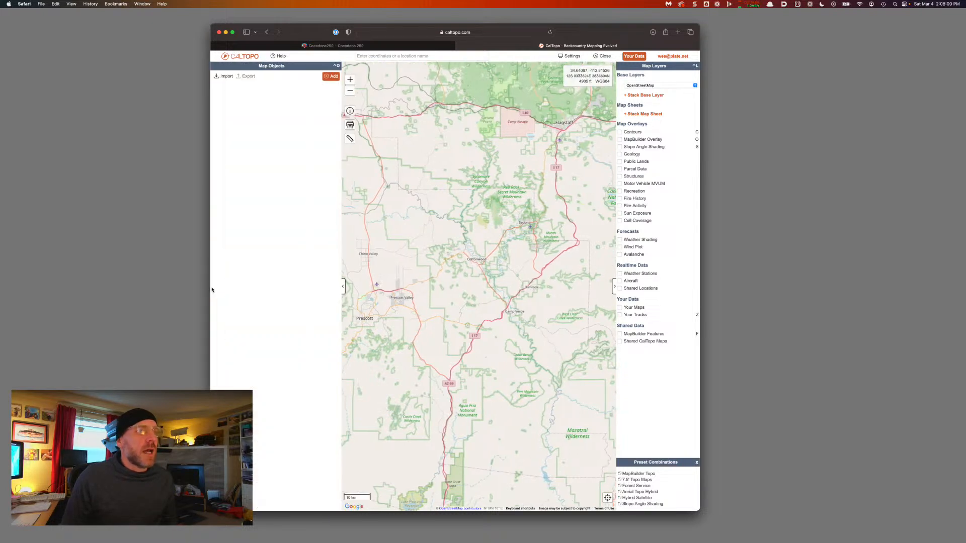
click(342, 287)
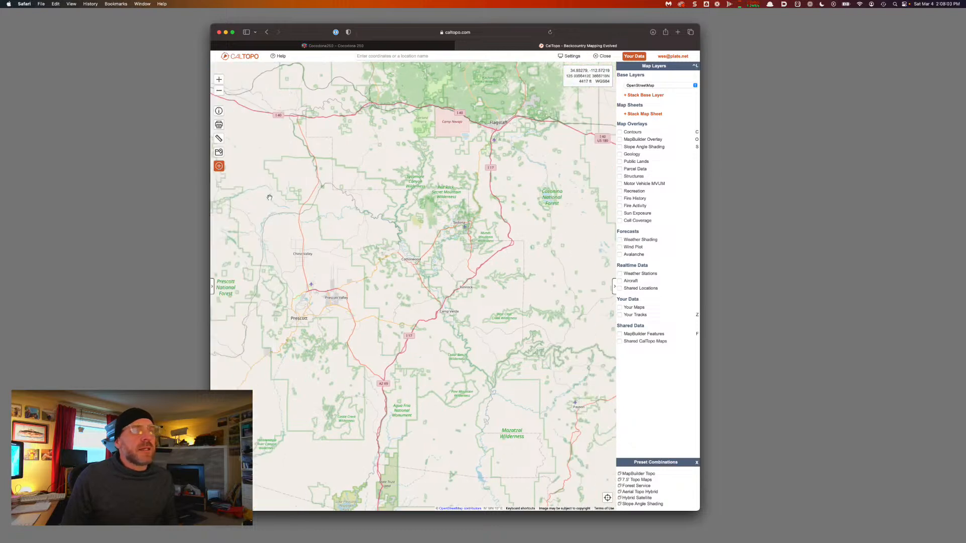
click(212, 286)
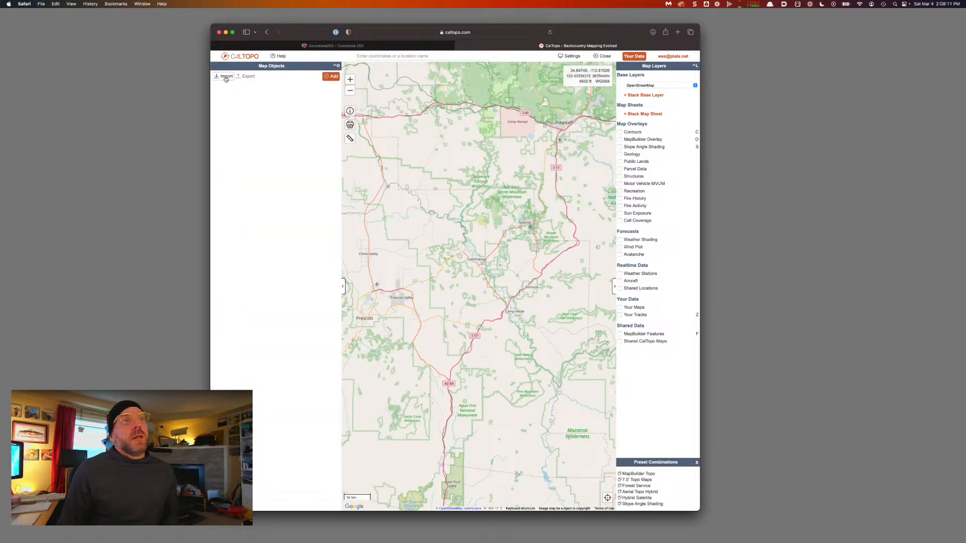
click(226, 78)
Upload Cocodona250_-_2023.json and import every marker, water station and the 251.52 mi course line
click(324, 277)
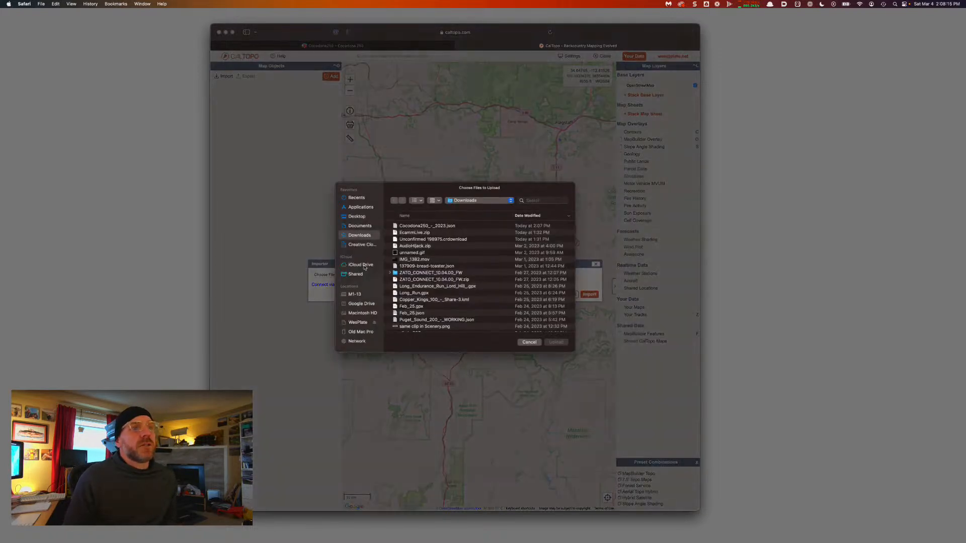
click(421, 226)
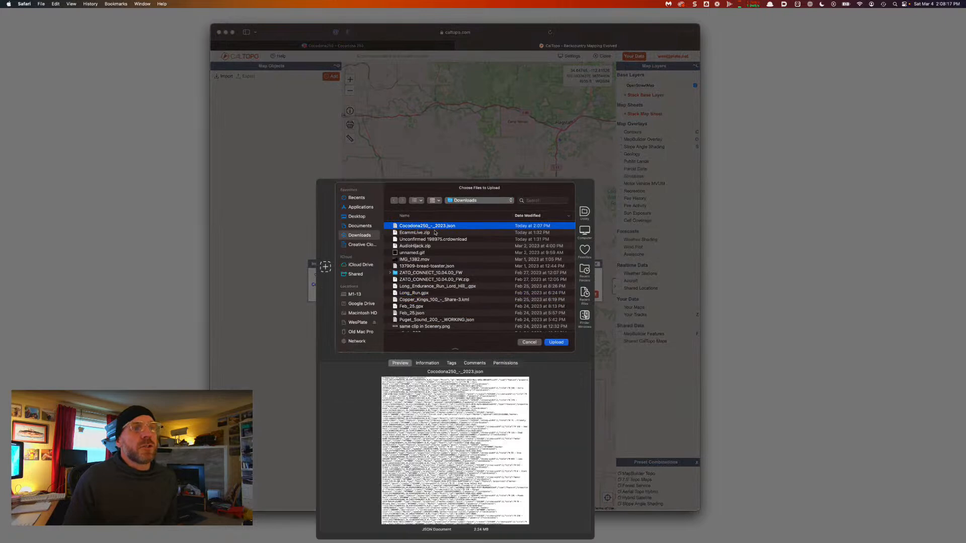
click(567, 343)
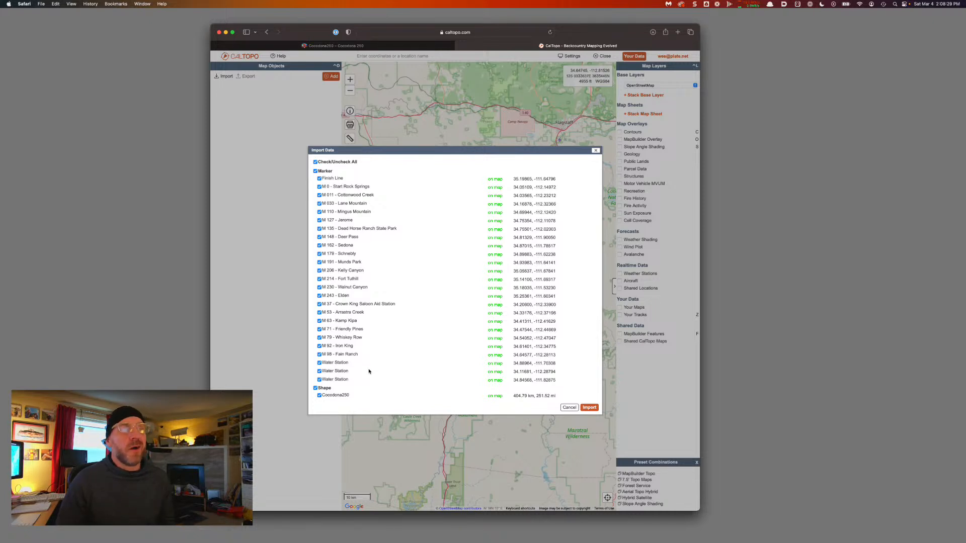
click(319, 363)
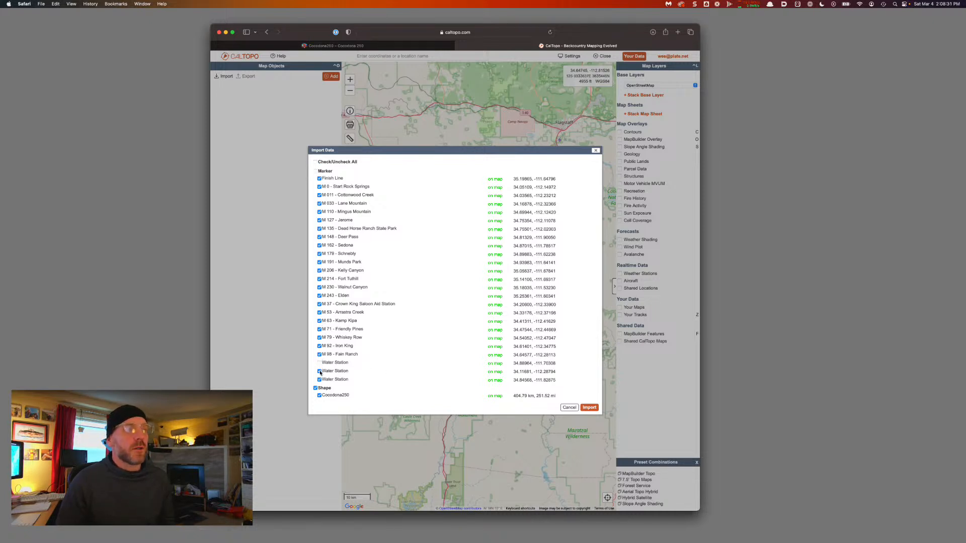
click(319, 371)
click(319, 363)
click(320, 372)
click(587, 407)
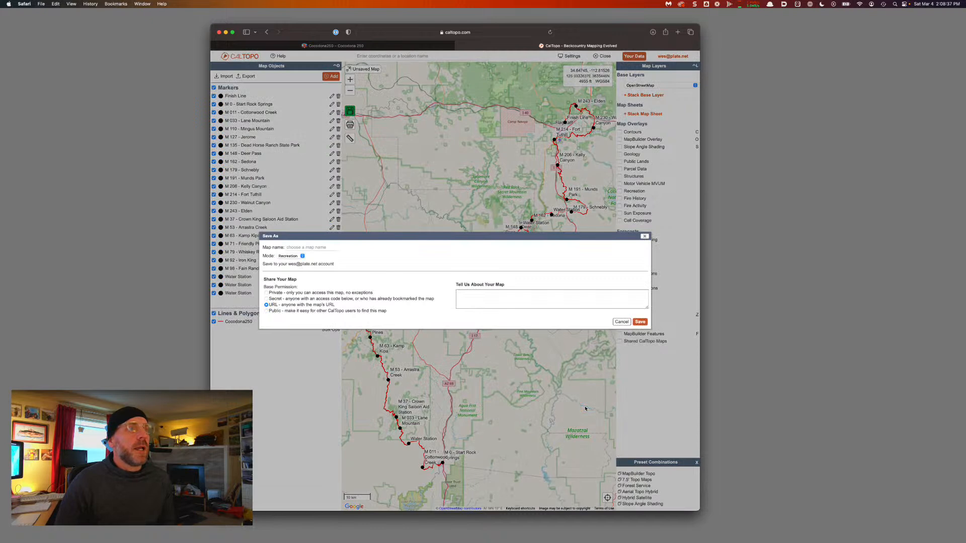
Save the map as 'Cocodona 250 - 2023'
click(298, 248)
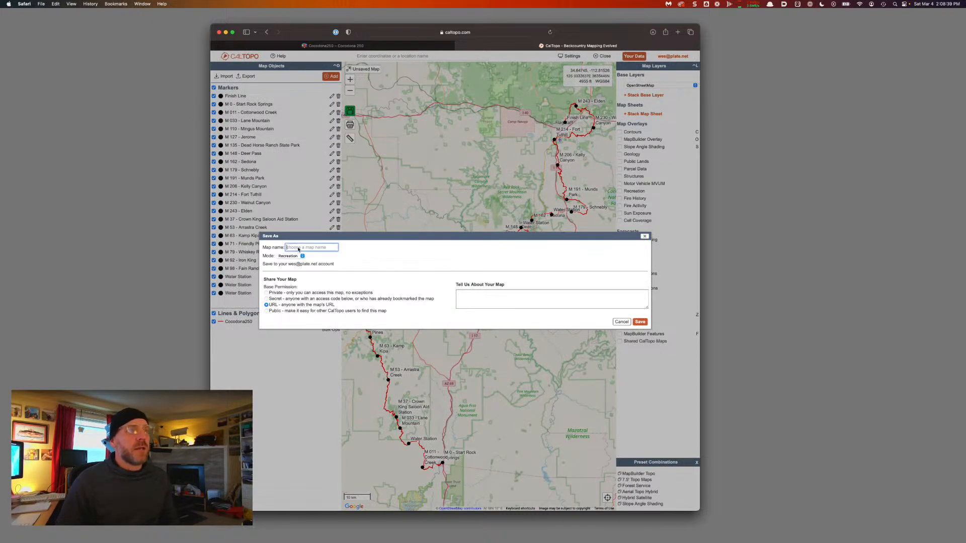
text(Cocodona)
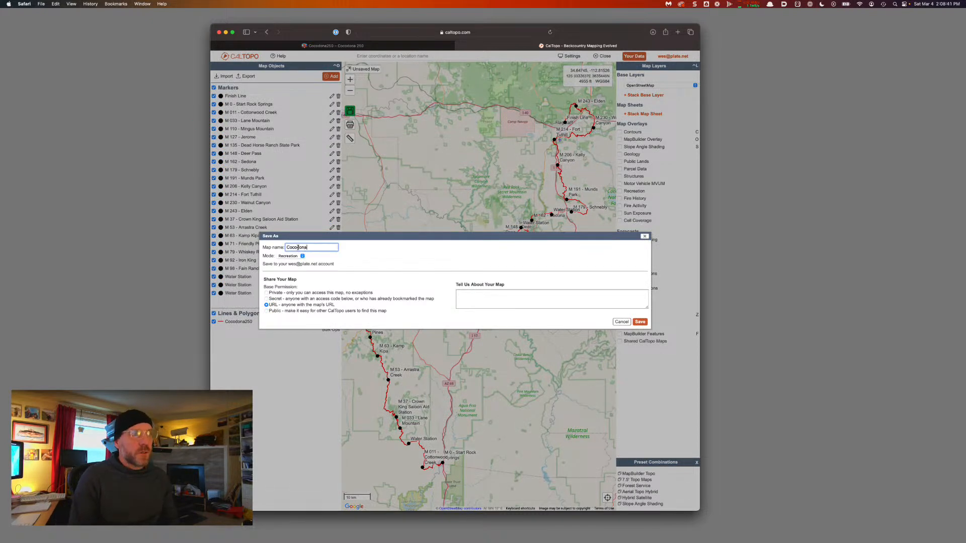
text( 250)
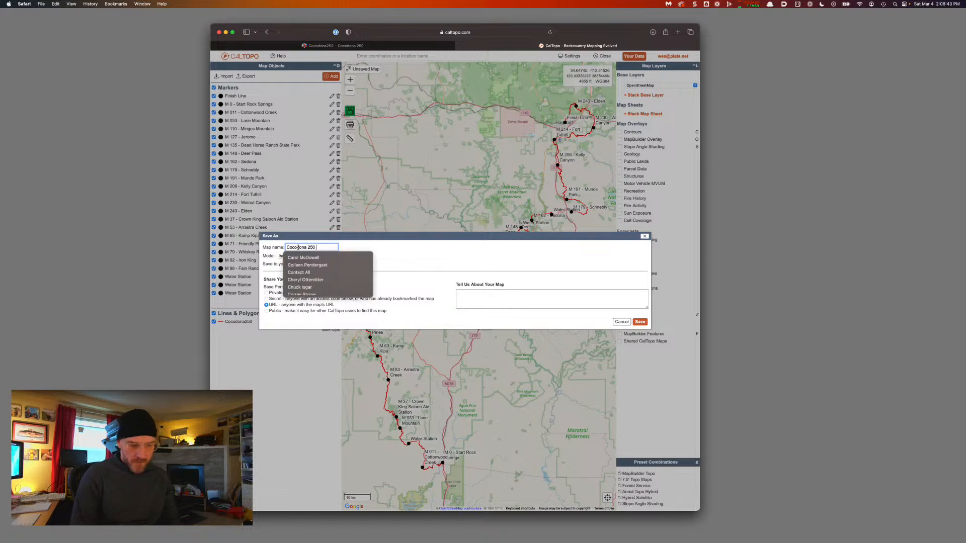
text( - 2023)
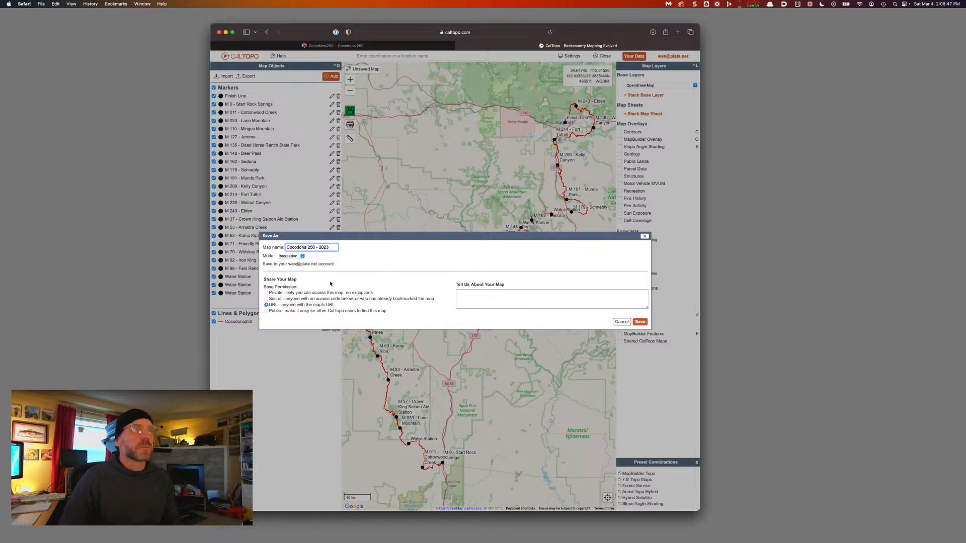
click(640, 322)
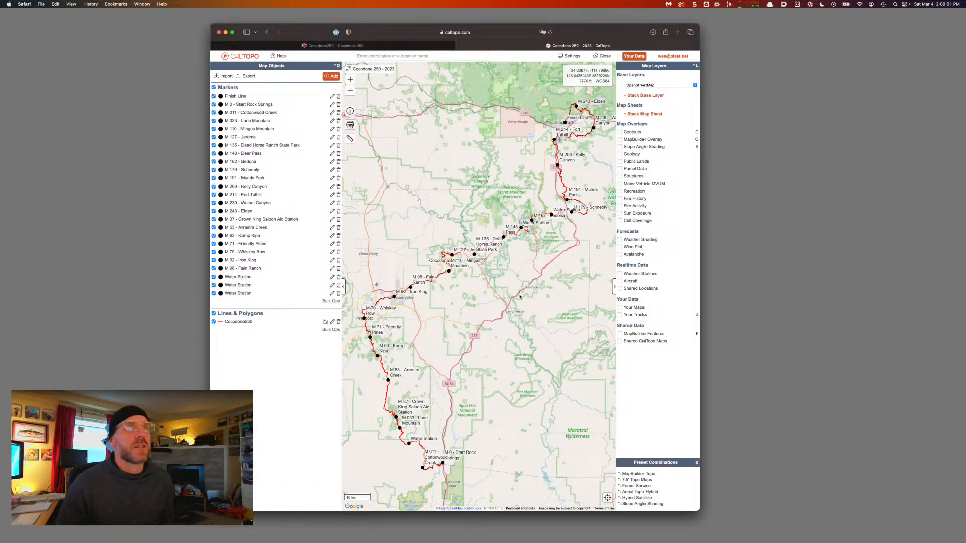
click(489, 32)
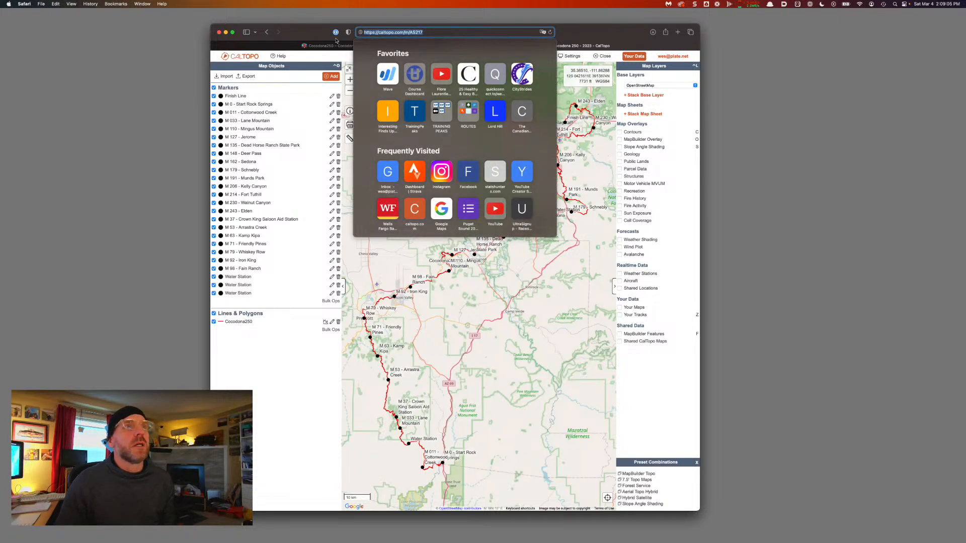
Relabel the Crown King and Arrastra Creek markers as M 037 and M 053
key(Escape)
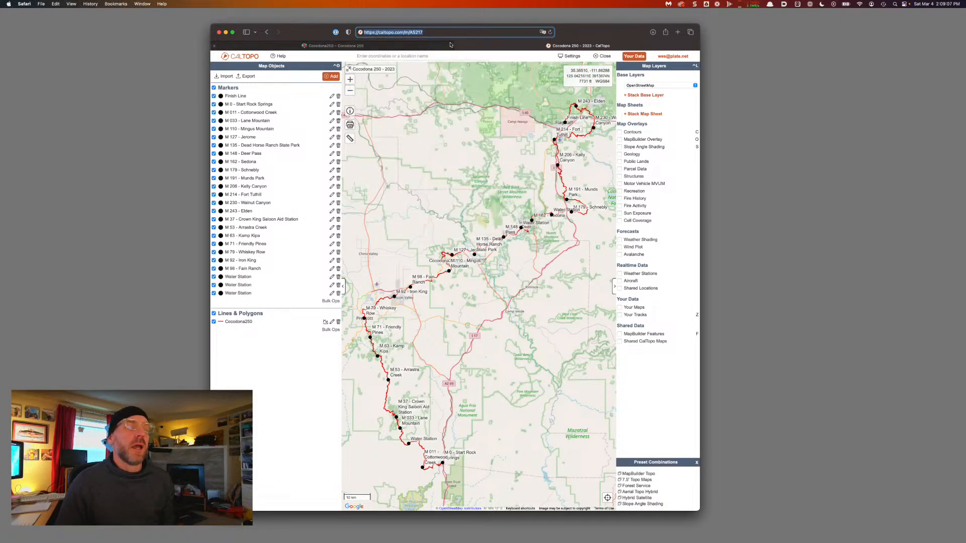
mouse_move(450, 45)
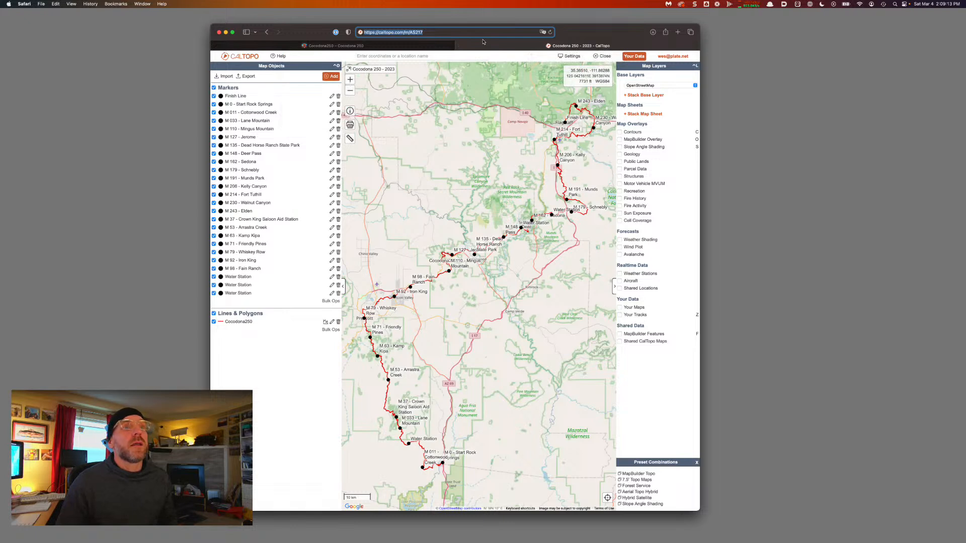
click(463, 125)
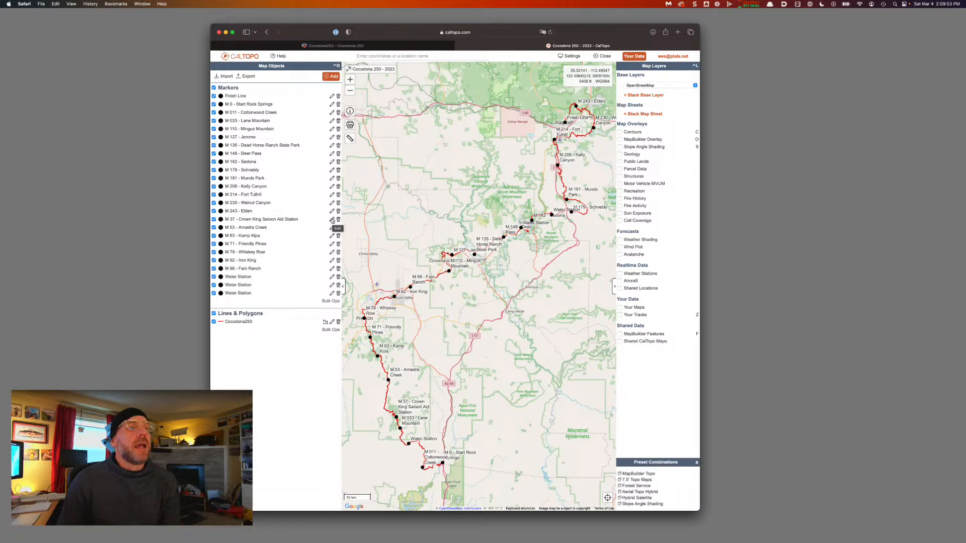
click(332, 220)
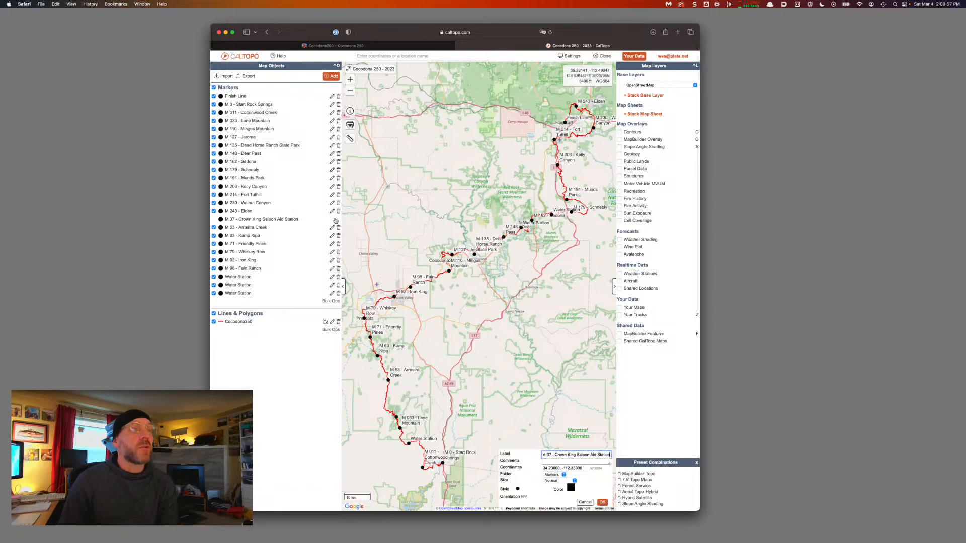
click(548, 454)
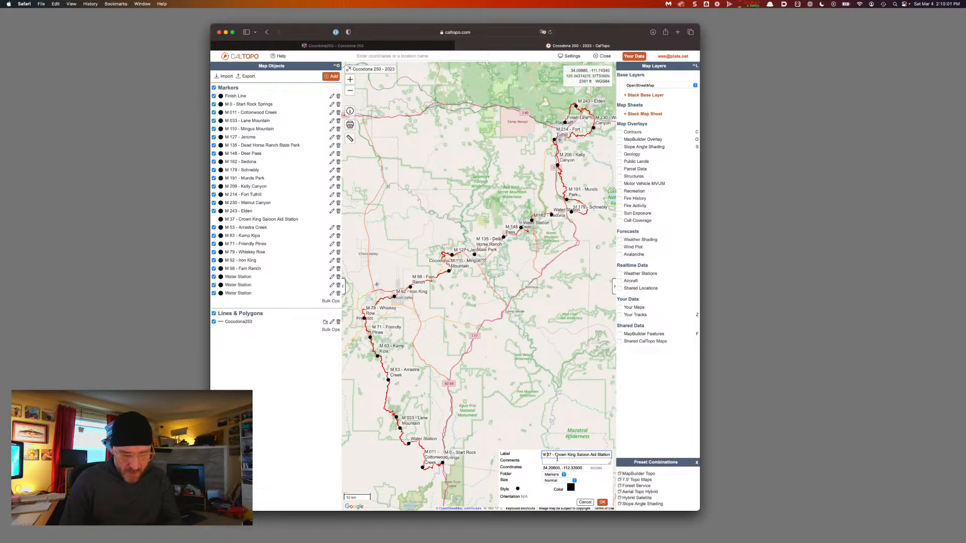
text(0)
click(602, 503)
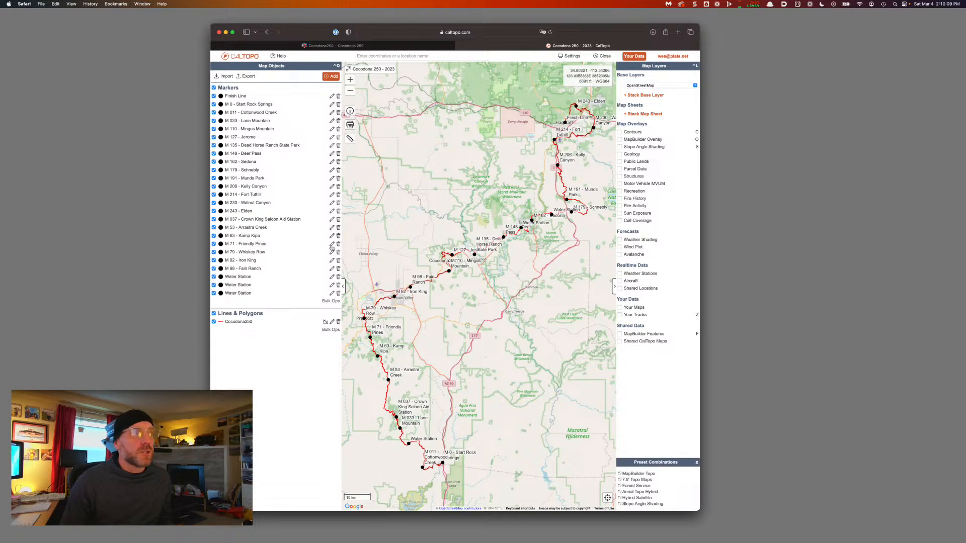
click(332, 228)
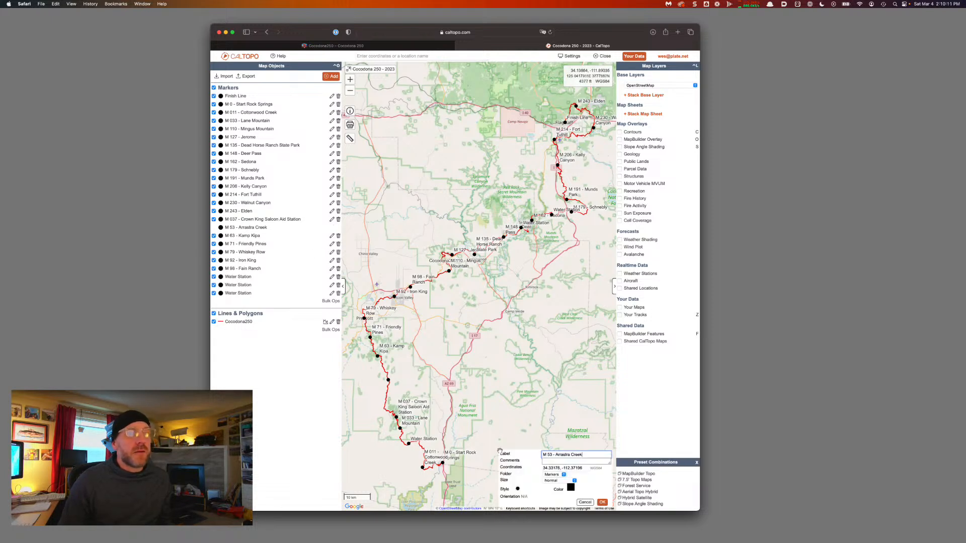
click(548, 455)
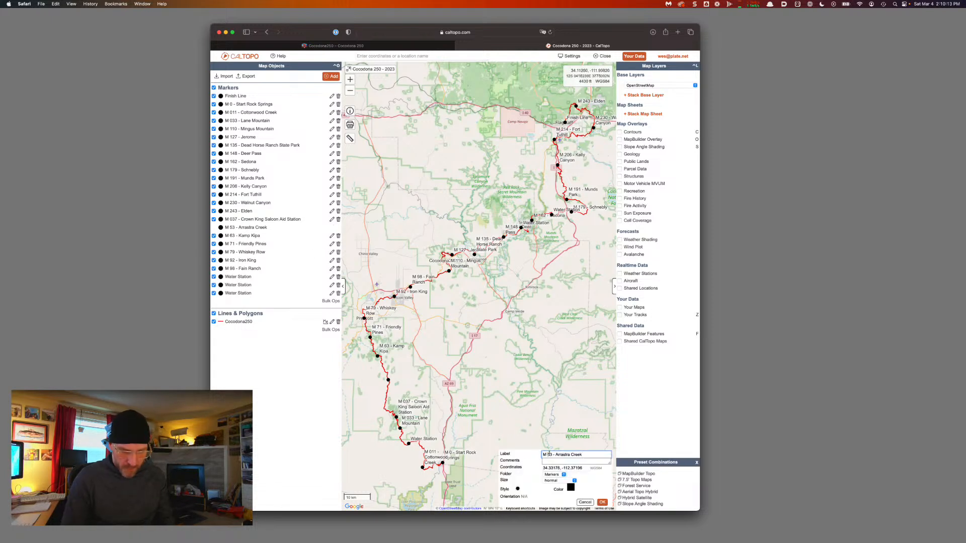
text(0)
click(602, 503)
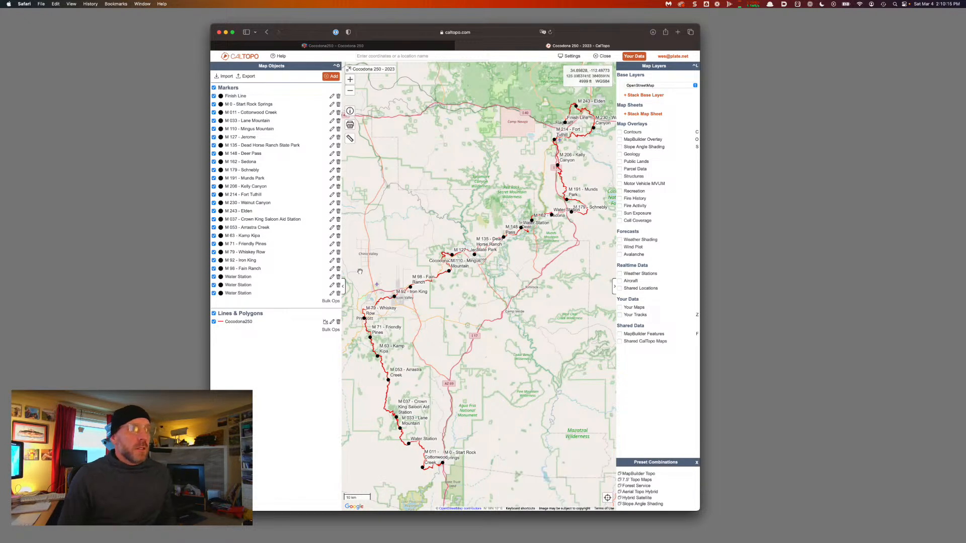
Relabel the Kamp Kipa, Friendly Pines and Whiskey Row markers as M 063, M 071 and M 079
click(331, 236)
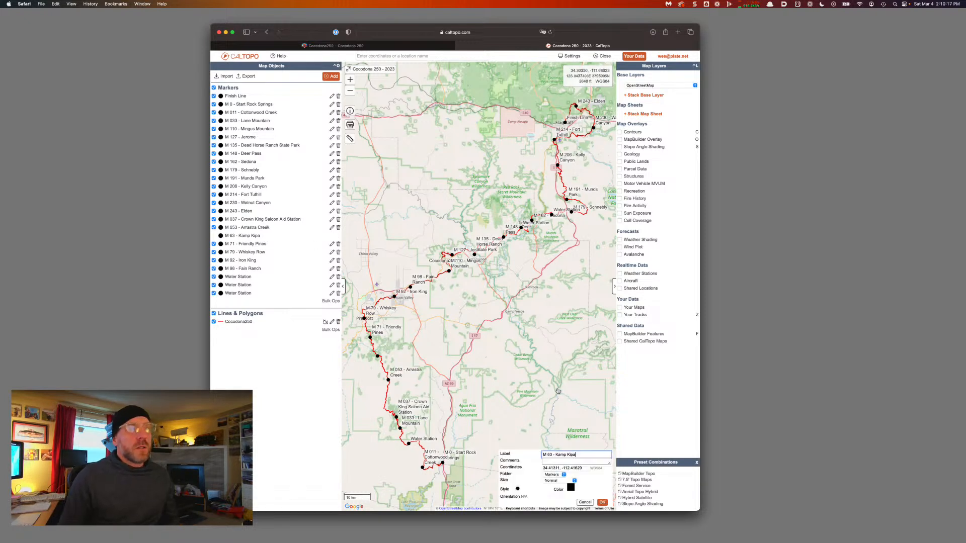
click(548, 455)
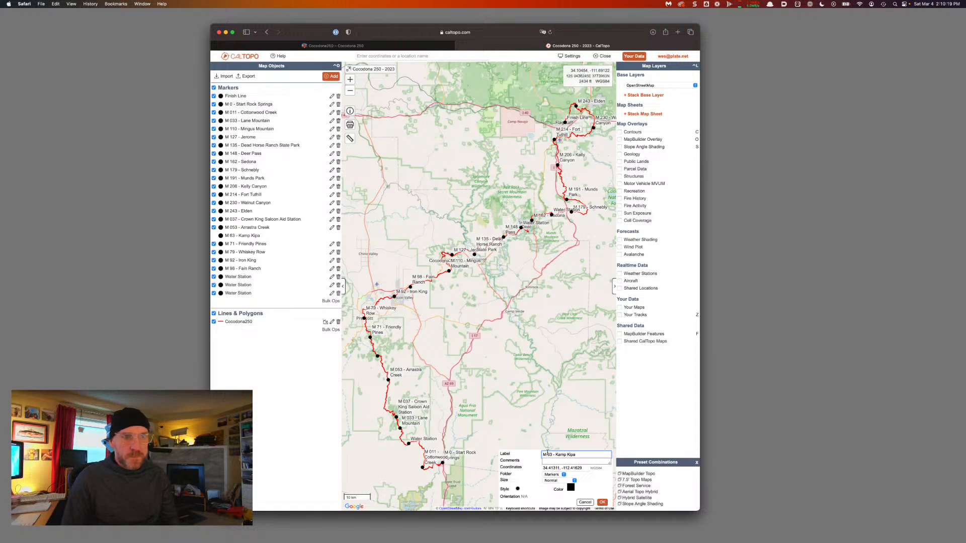
text(0)
click(606, 504)
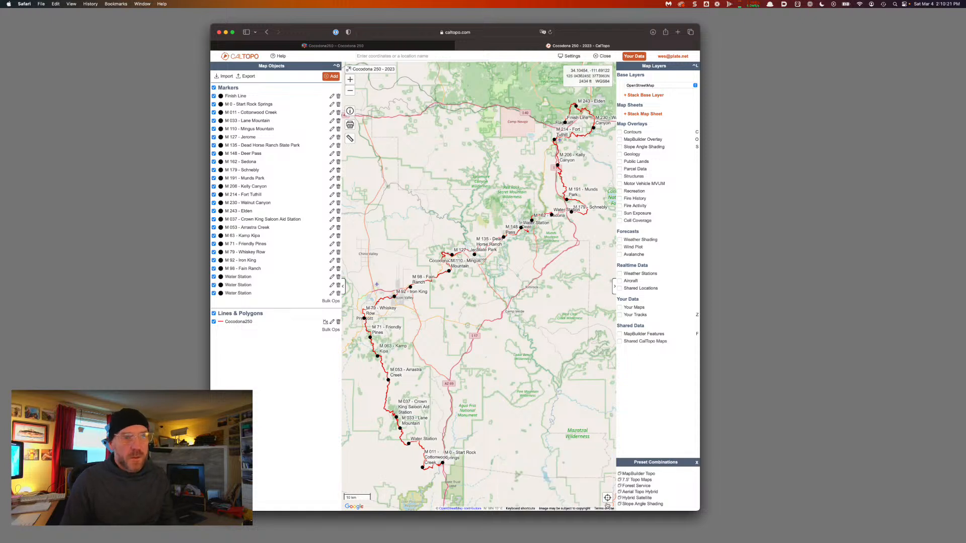
click(332, 245)
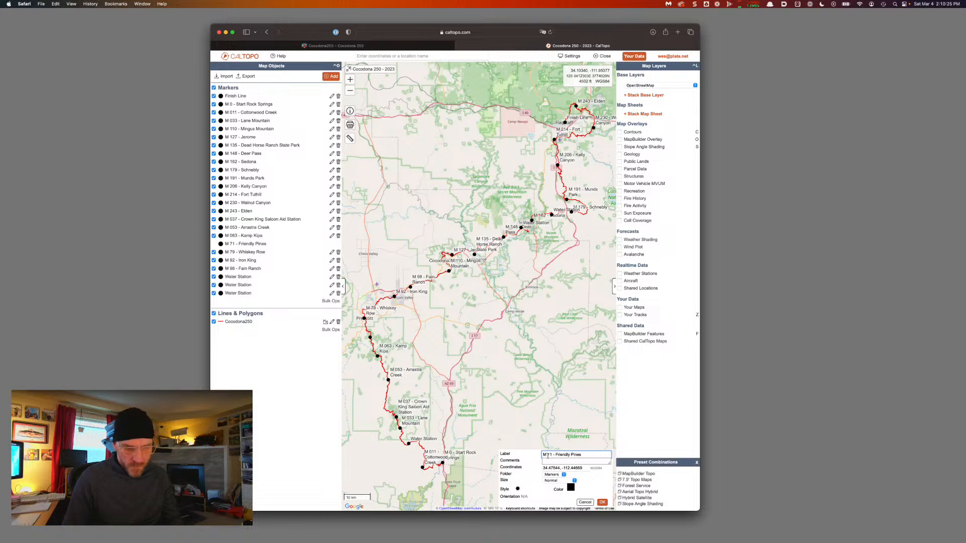
text(0)
click(603, 502)
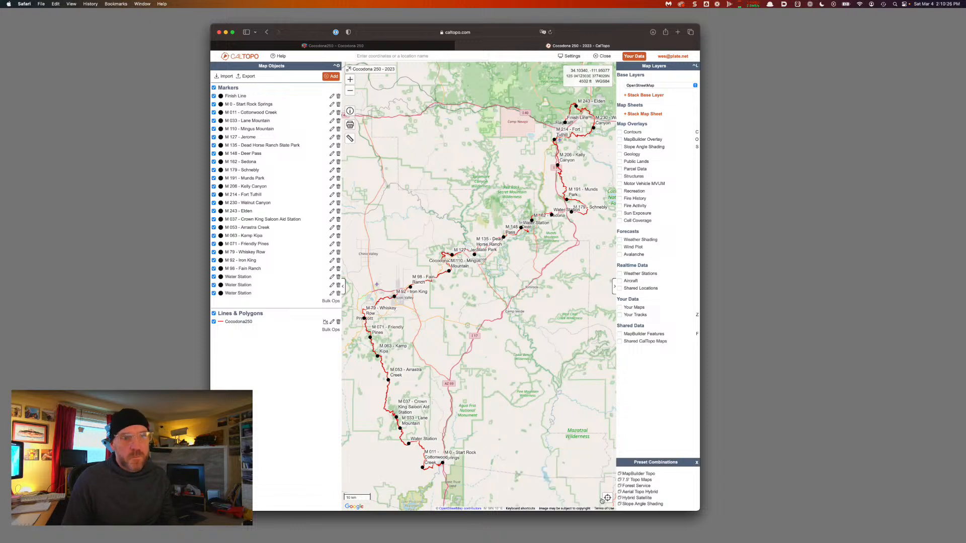
click(332, 252)
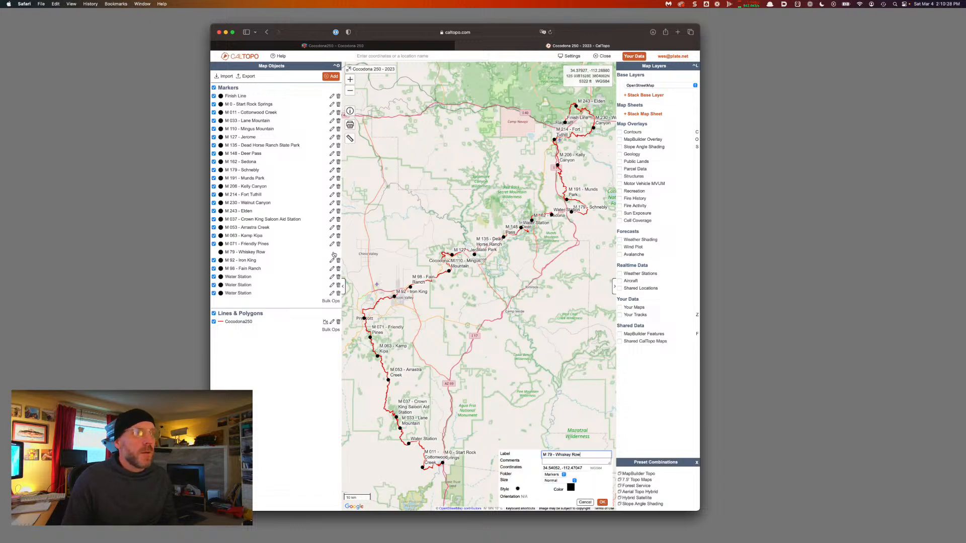
click(547, 455)
text(0)
click(603, 502)
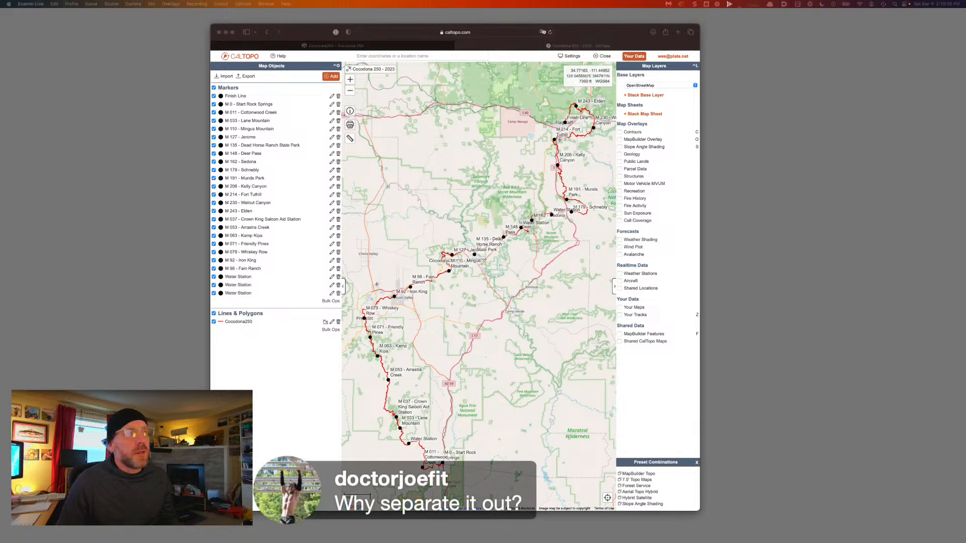
Relabel the Iron King and Fain Ranch markers as M 092 and M 098
click(332, 260)
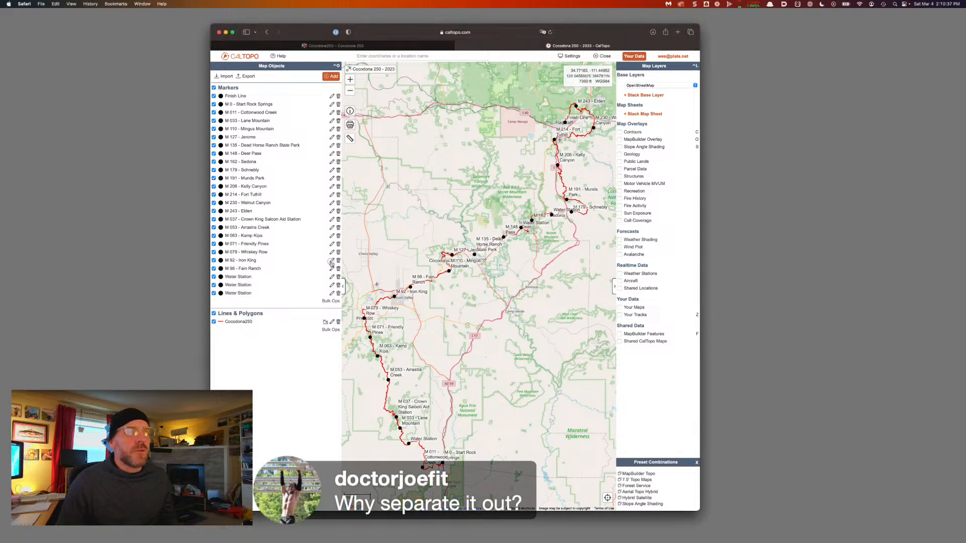
click(331, 260)
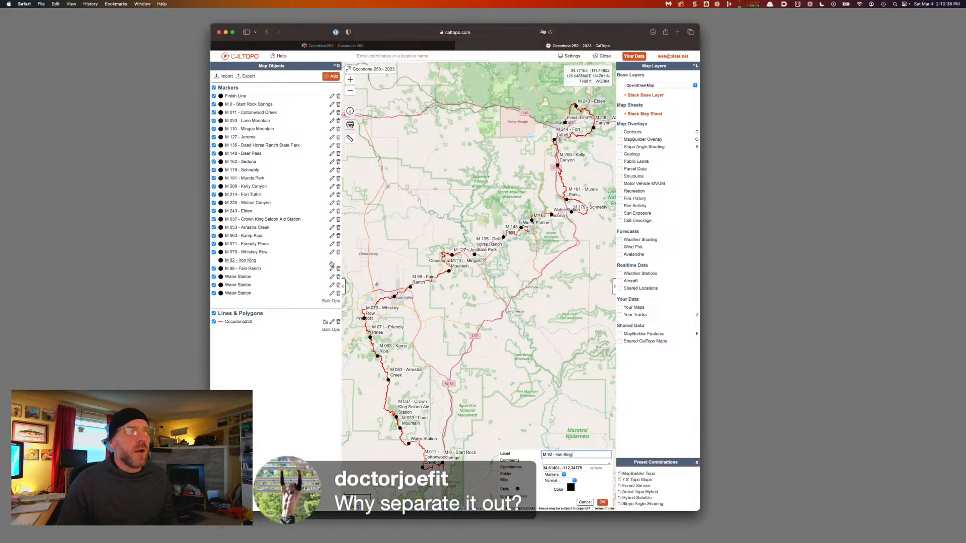
click(547, 455)
text(0)
click(602, 502)
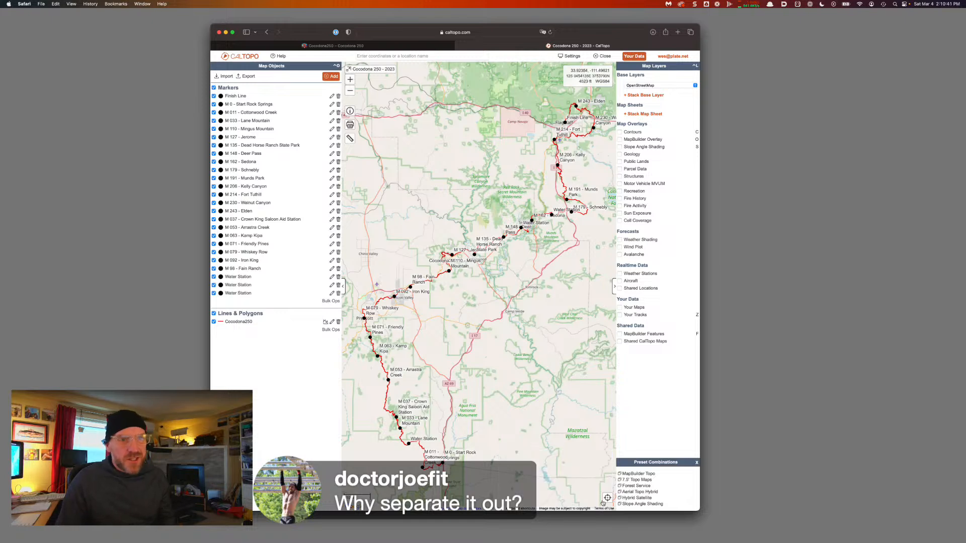
click(331, 269)
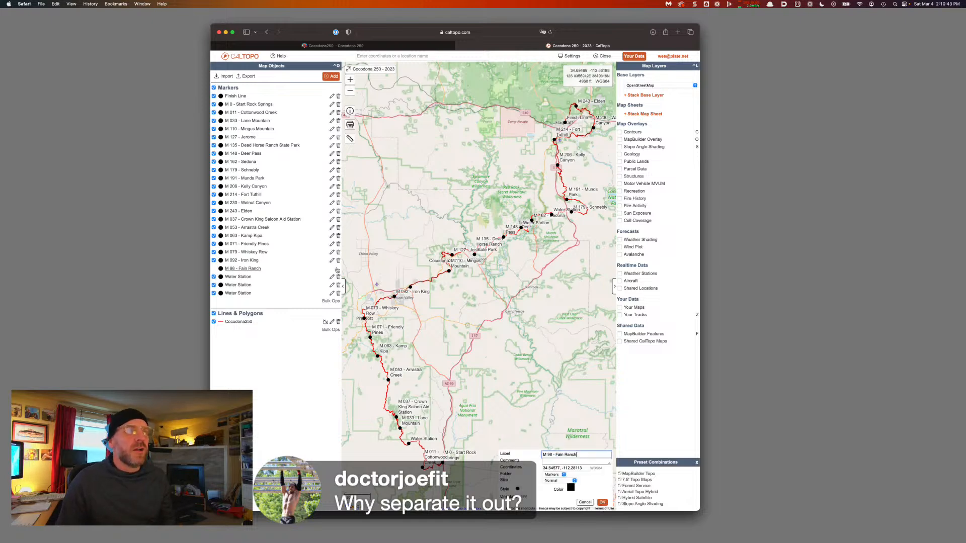
click(548, 454)
text(0)
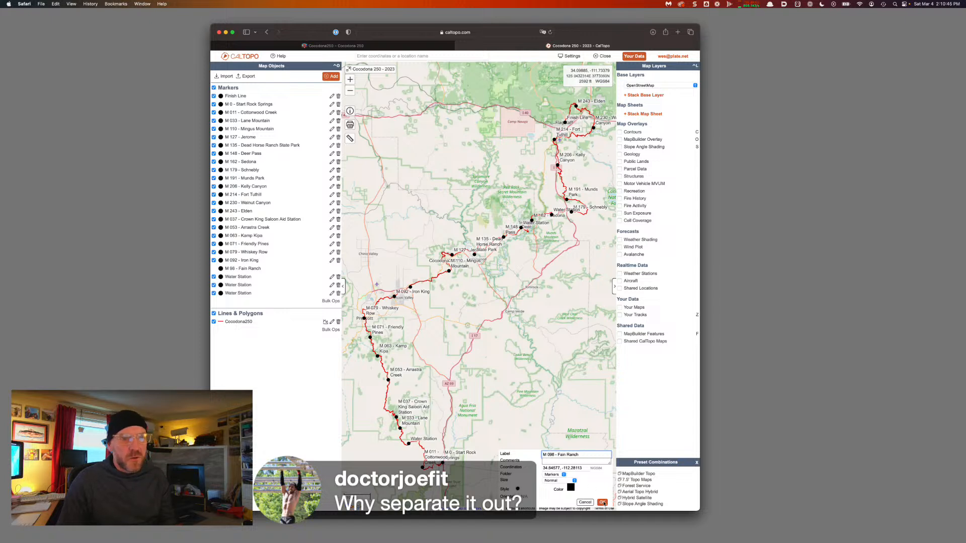
click(602, 502)
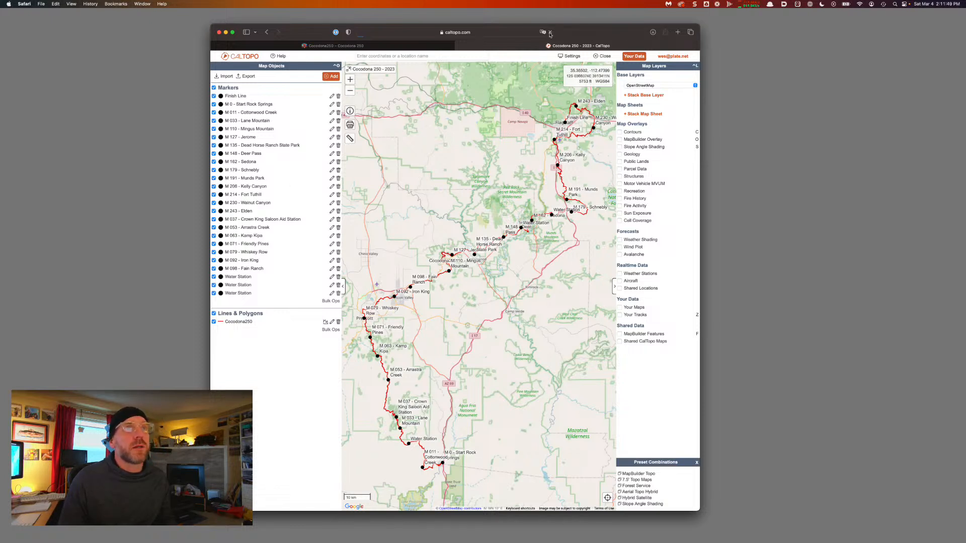
Reload the CalTopo page so the Markers list re-sorts by three-digit mileage
click(550, 32)
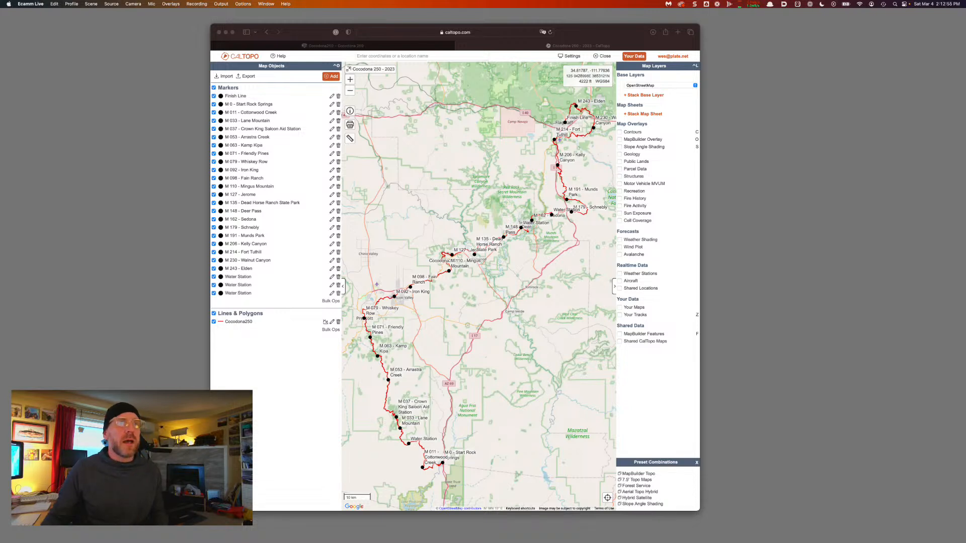
Display the 'I'll be right back' card in Photoshop, then hide Photoshop to reveal the map
key(super+Tab)
key(super+Tab)
key(super+Tab)
key(super+Tab)
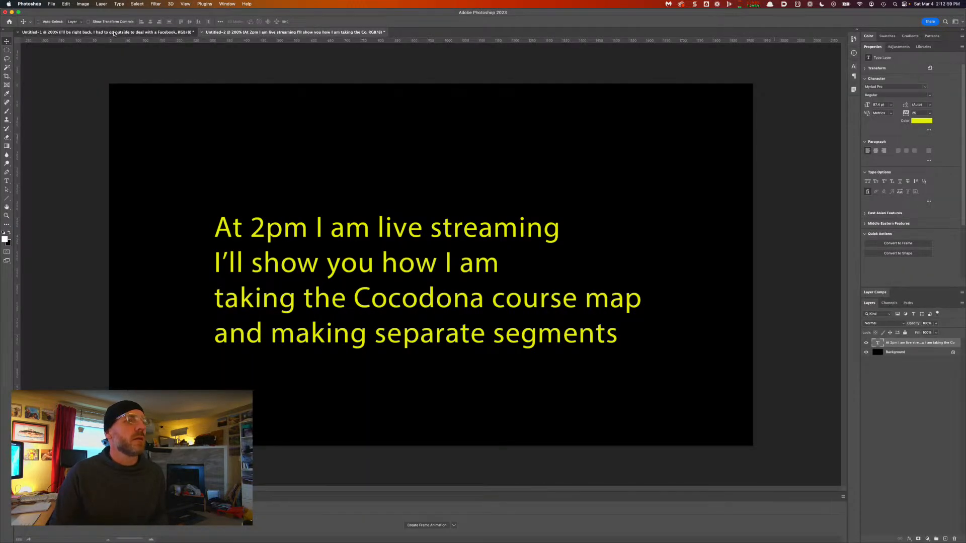
click(114, 32)
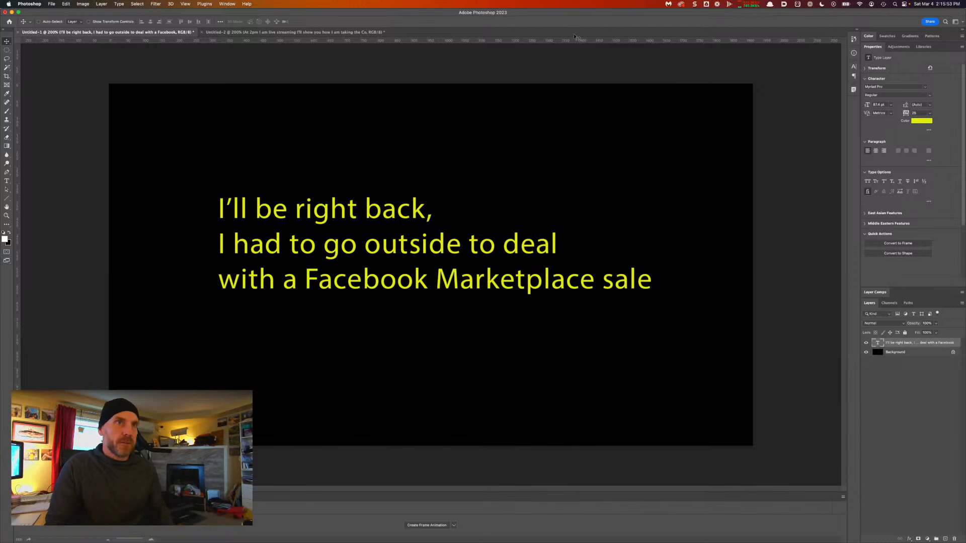
key(super+h)
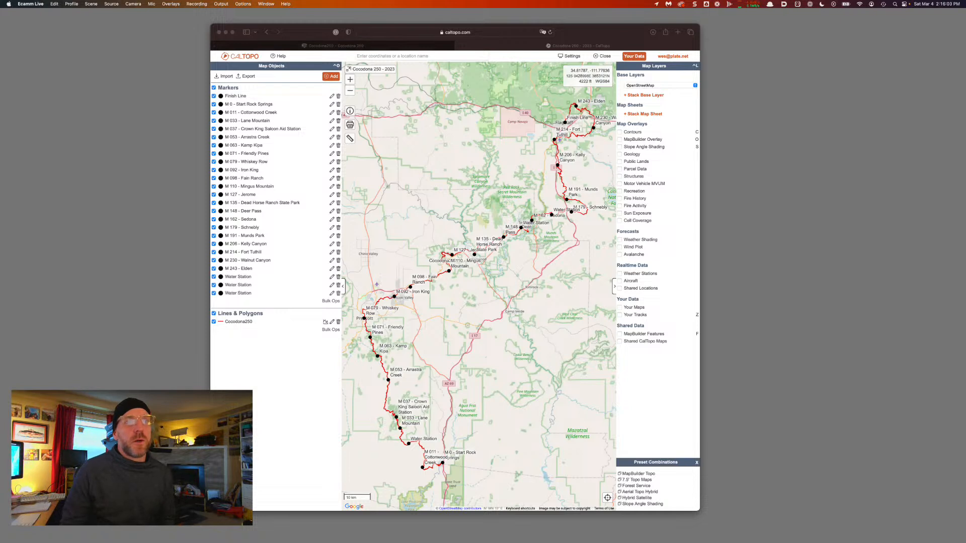
Make the Safari window with the Cocodona 250 - 2023 map active
click(502, 93)
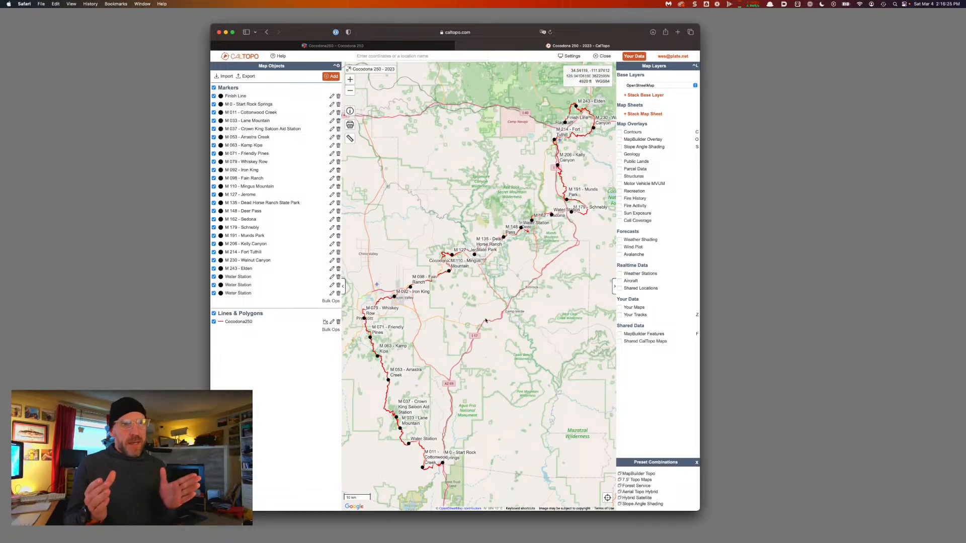
scroll(485, 321, up, 1)
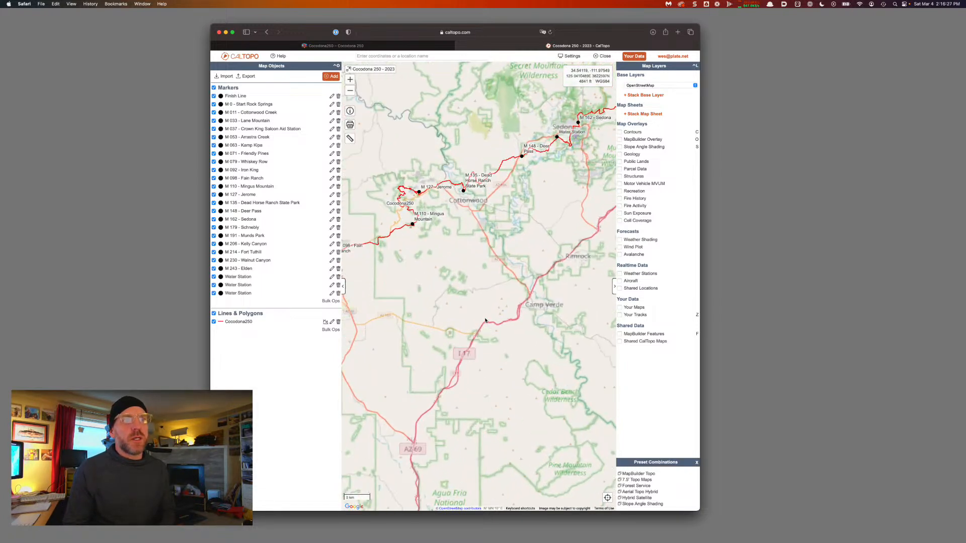
scroll(485, 320, down, 1)
scroll(485, 320, down, 2)
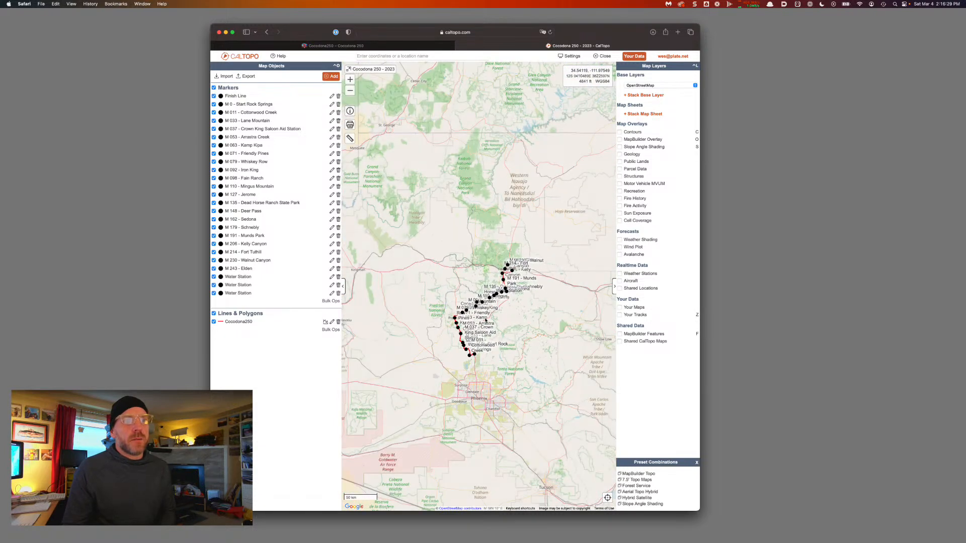
scroll(486, 321, down, 1)
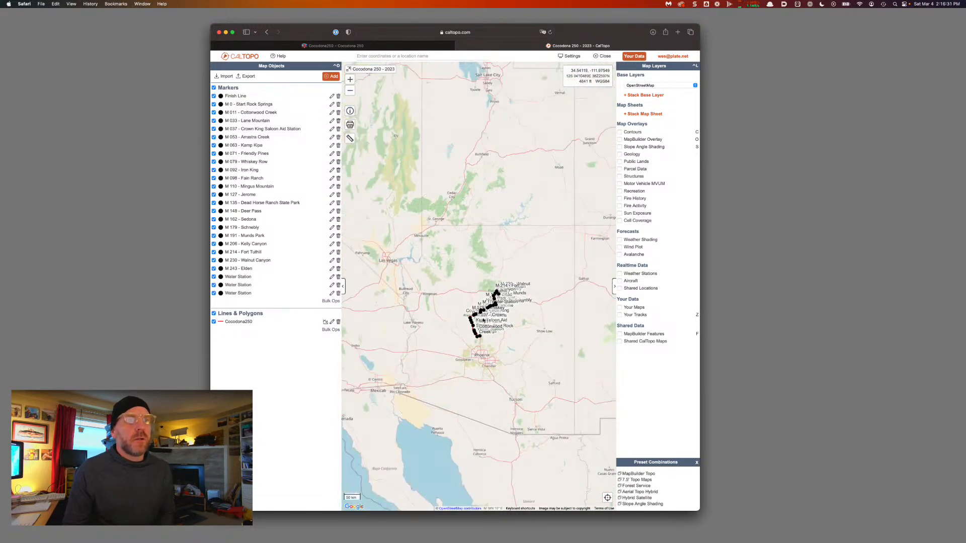
click(238, 322)
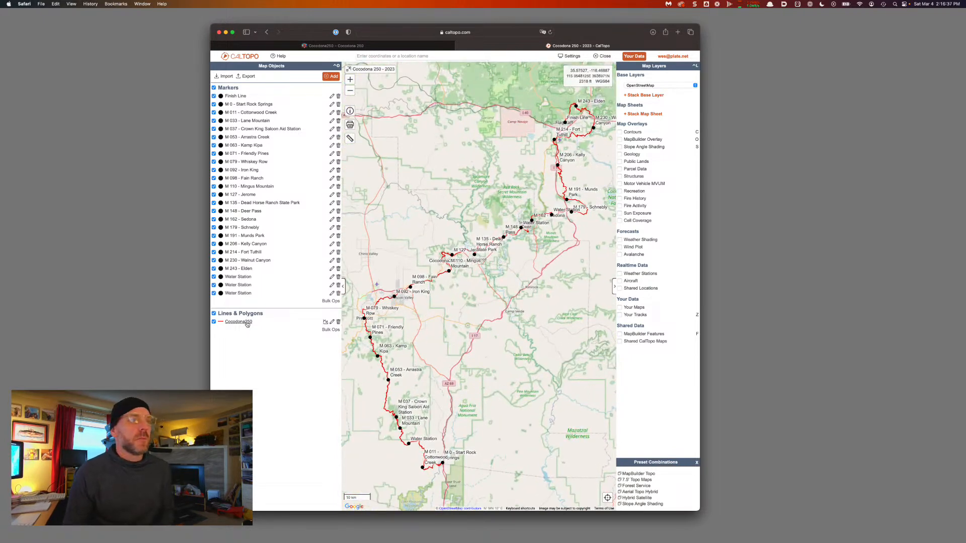
Check the Cocodona250 elevation profile, close it, and open the line's edit form
click(324, 322)
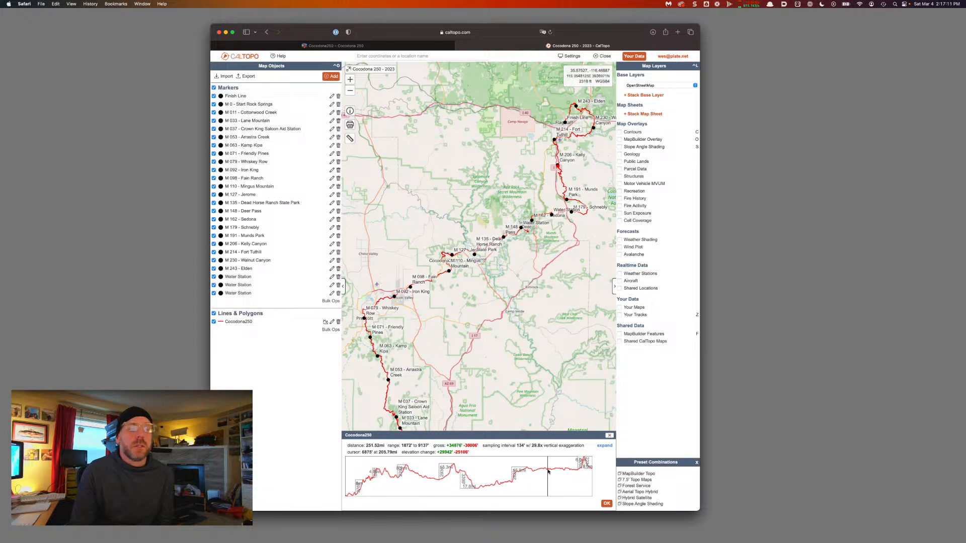
click(609, 435)
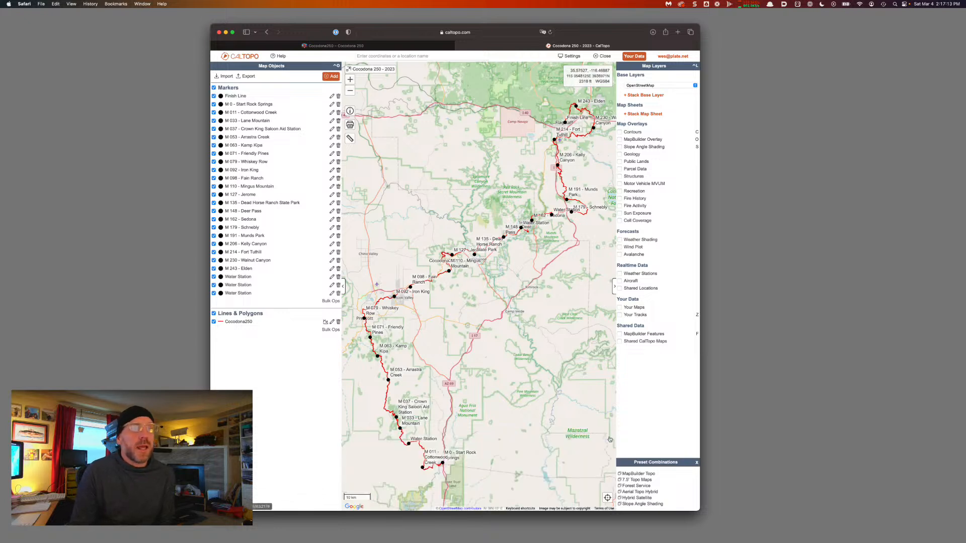
click(331, 322)
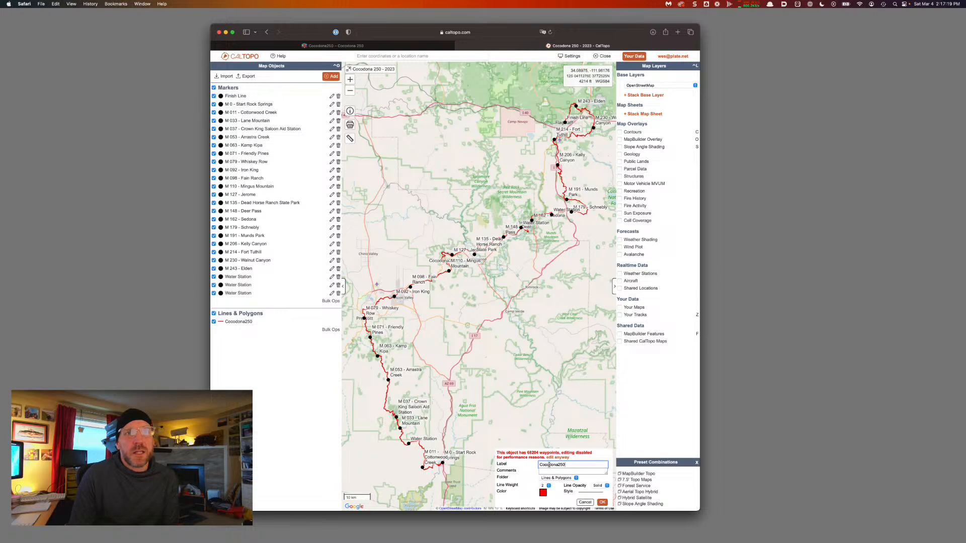
Try line weight 4 and a dark red color on the Cocodona250 line, then discard
click(545, 486)
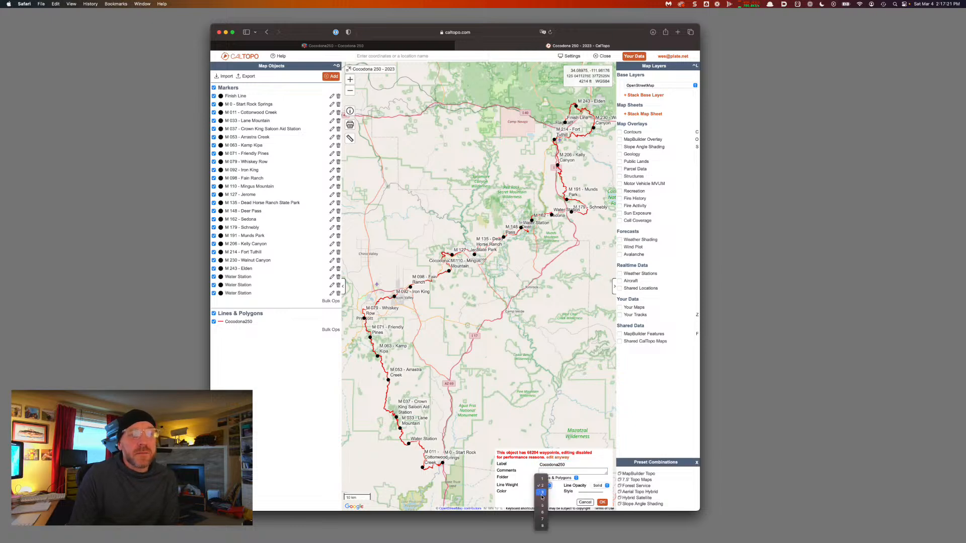
click(542, 500)
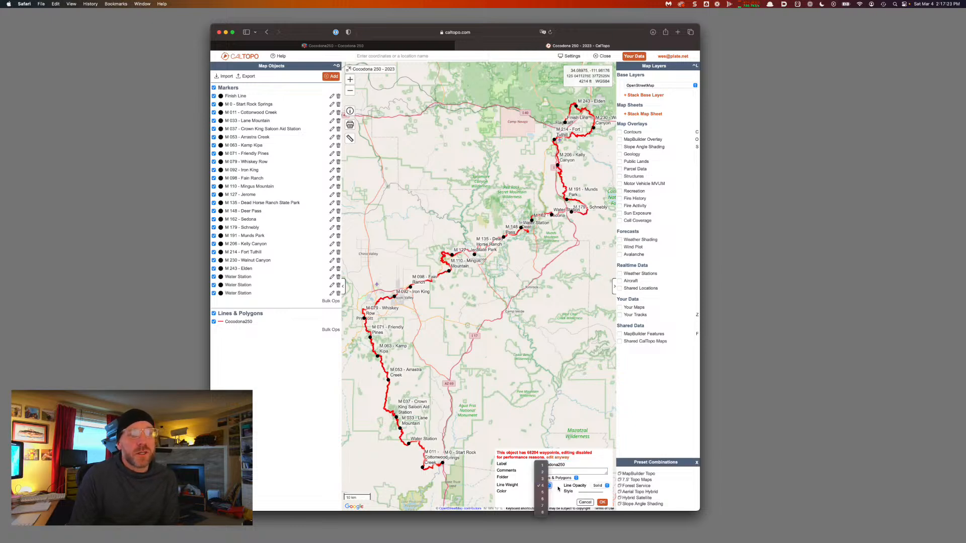
click(544, 492)
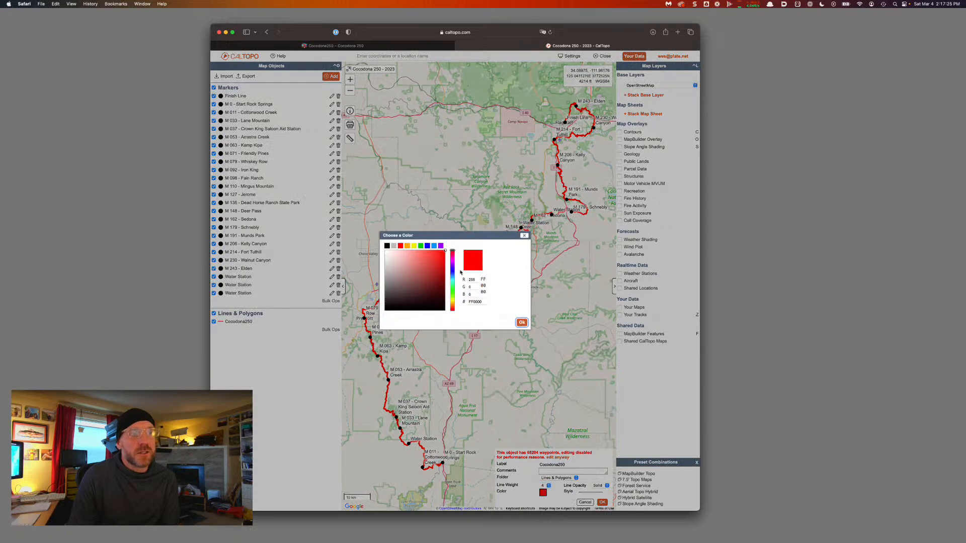
click(422, 272)
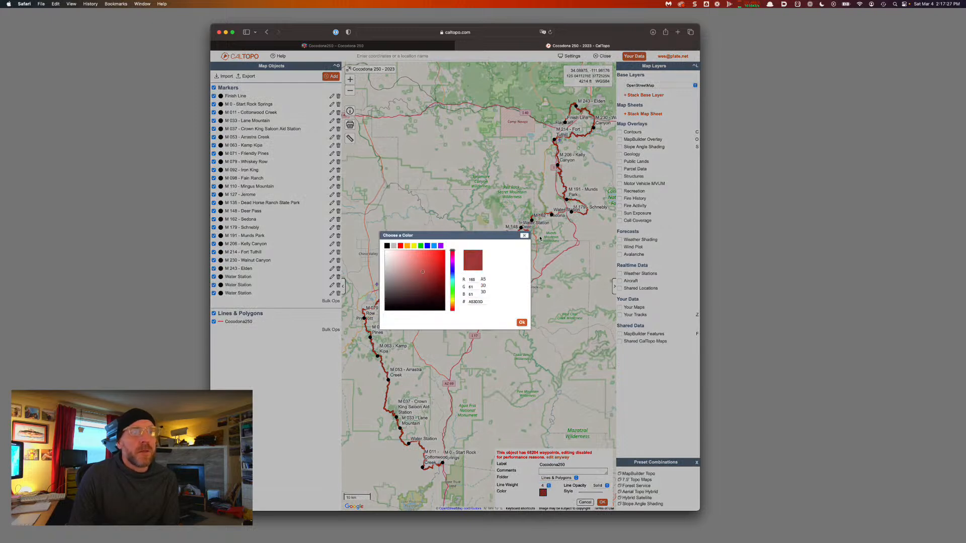
click(524, 235)
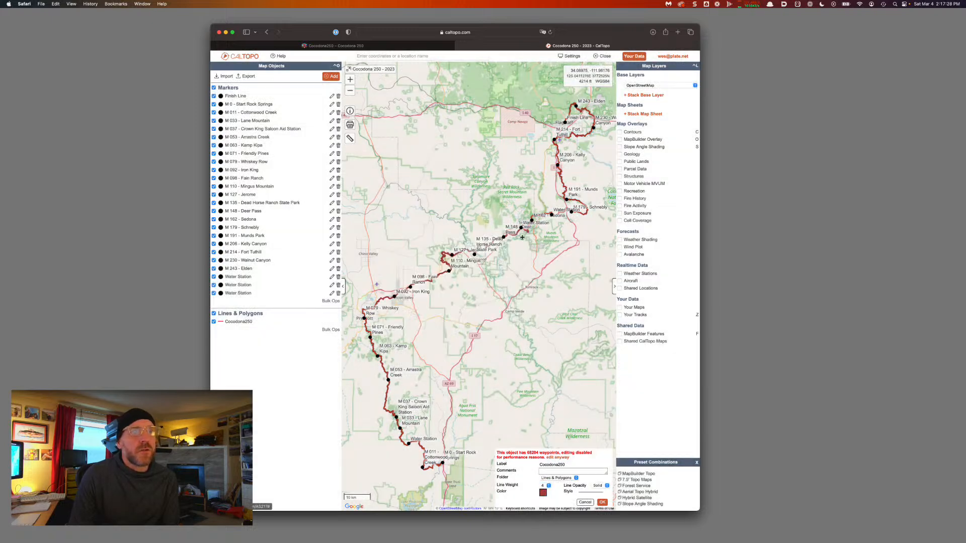
click(585, 502)
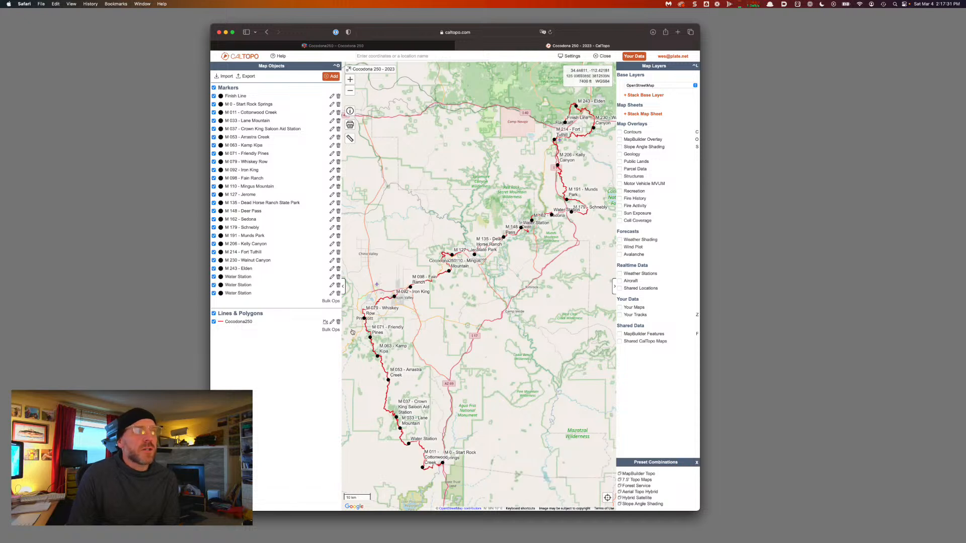
Reopen the Cocodona250 line and save it with line weight 4
click(332, 321)
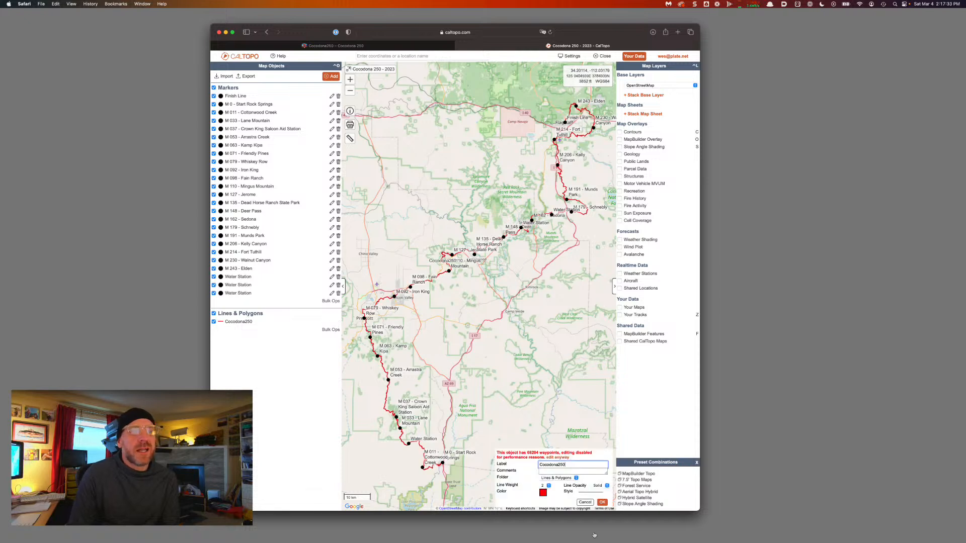
click(545, 485)
click(547, 498)
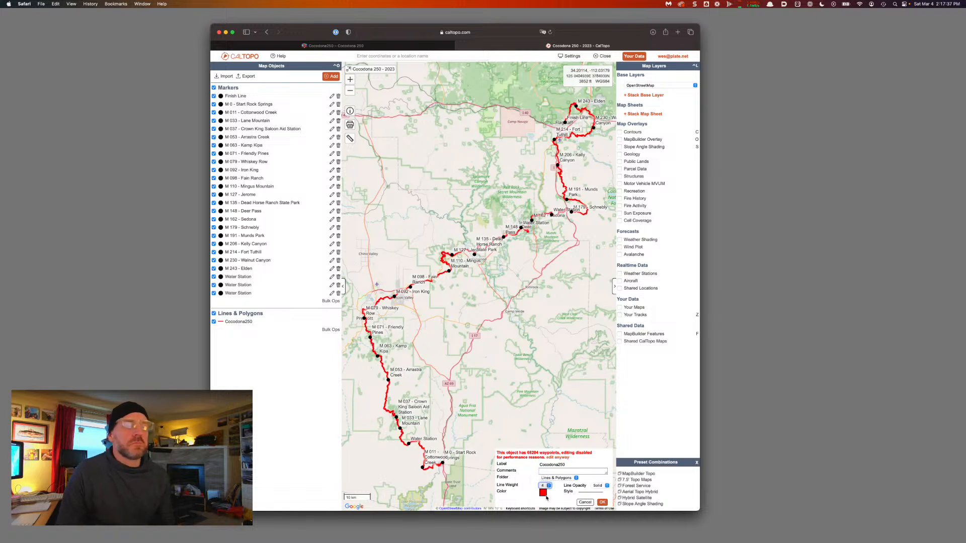
click(603, 503)
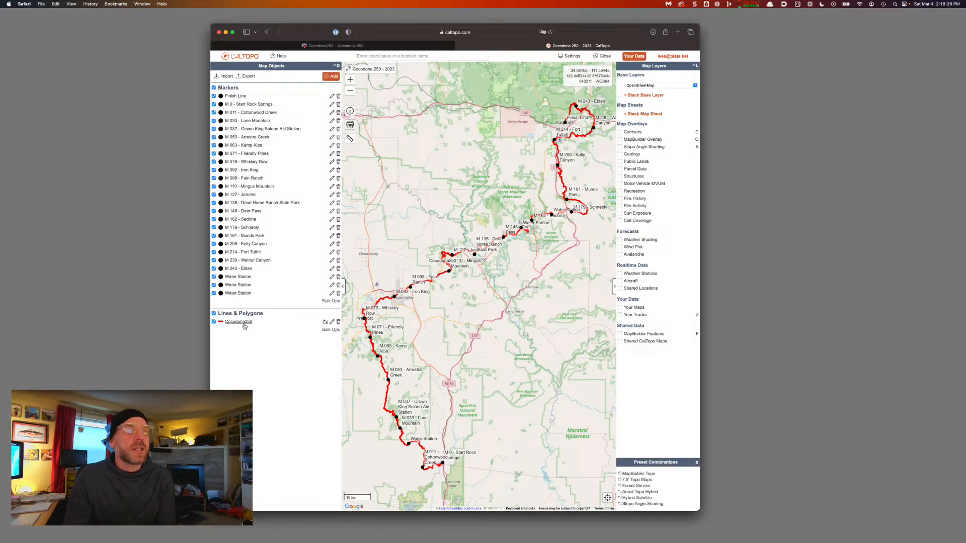
Fit the whole Cocodona250 route and show its profile: 251.52 mi, +34676' gain
scroll(462, 318, down, 5)
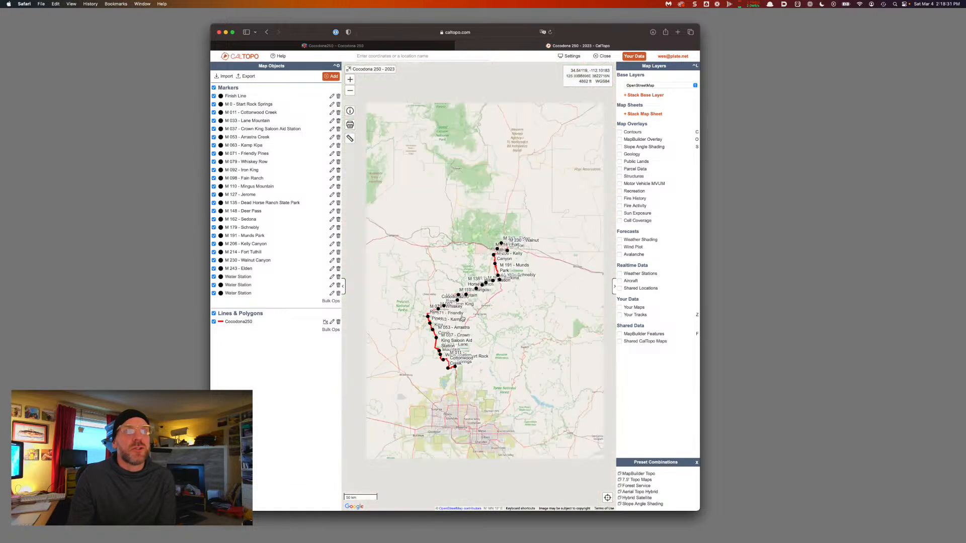
scroll(462, 319, down, 5)
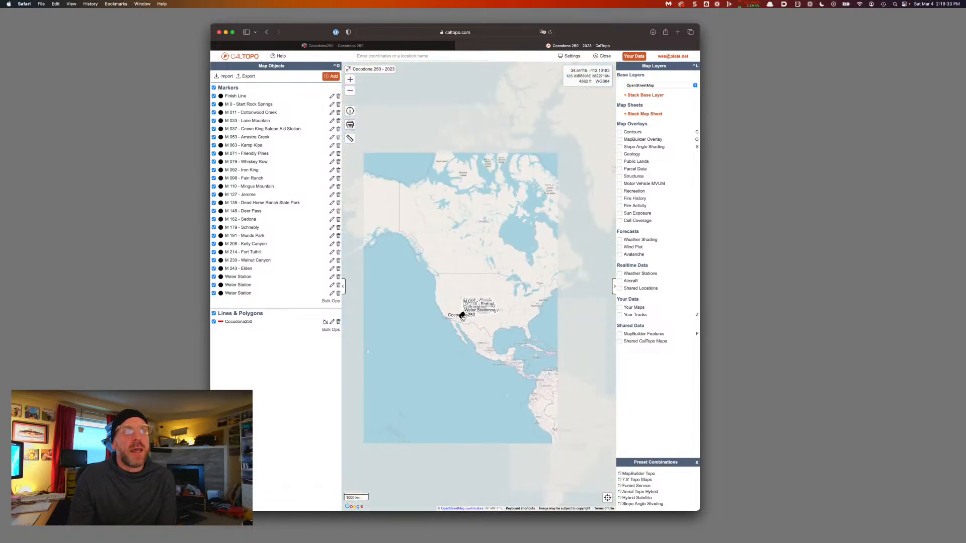
click(238, 322)
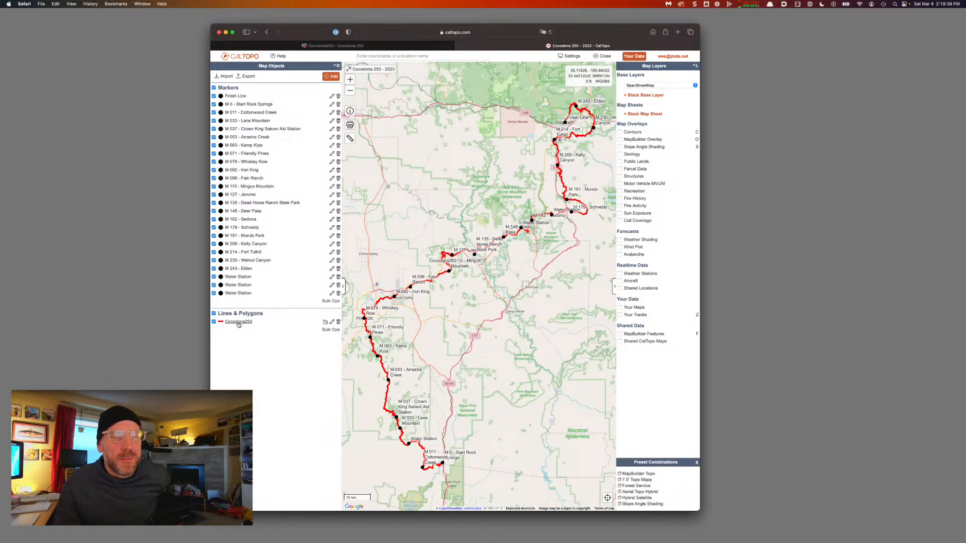
click(325, 323)
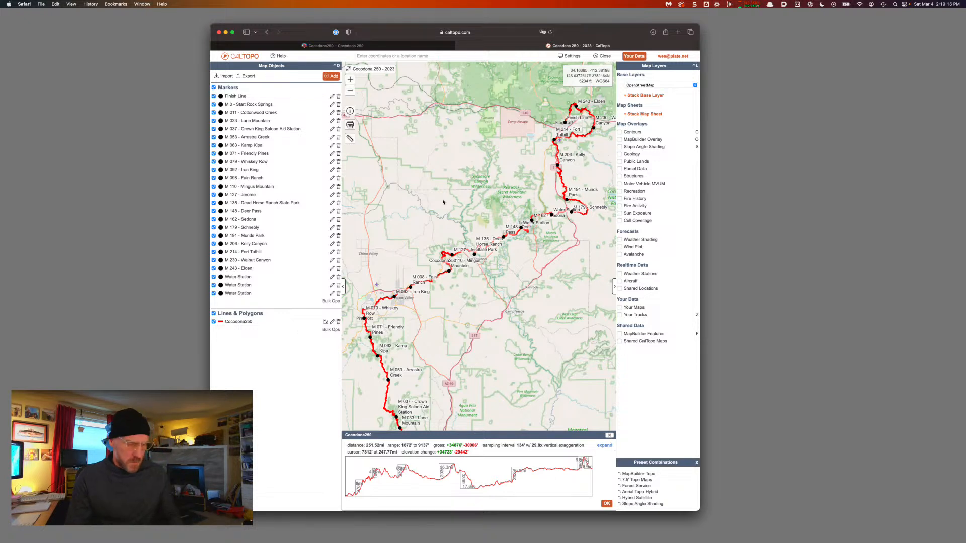
Reload the map and save the Cocodona250 line in Lines & Polygons with weight 5
key(super+r)
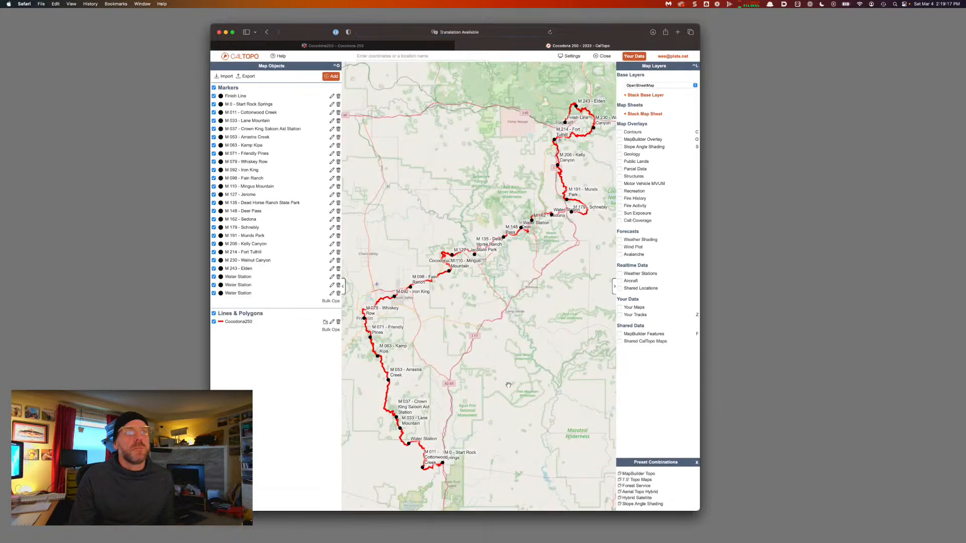
click(331, 322)
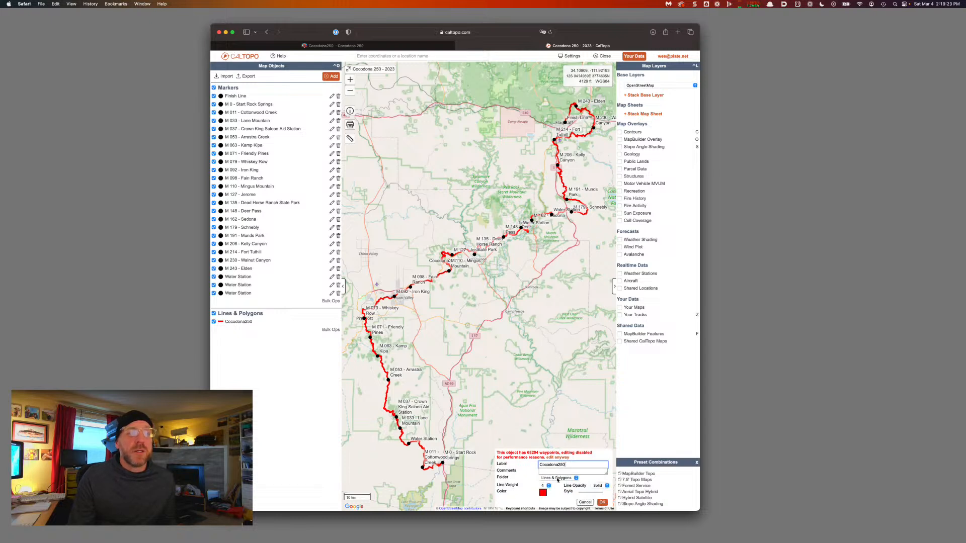
click(558, 479)
click(558, 487)
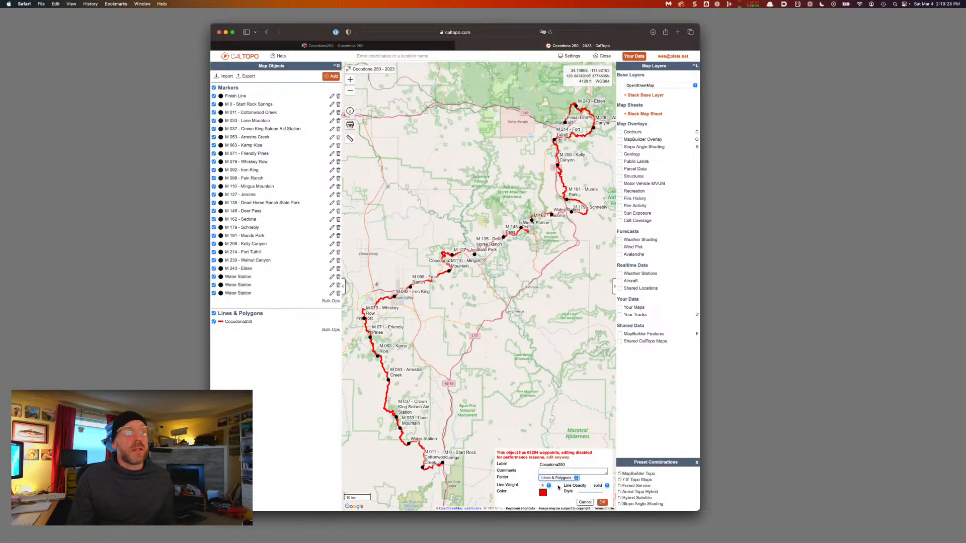
click(547, 487)
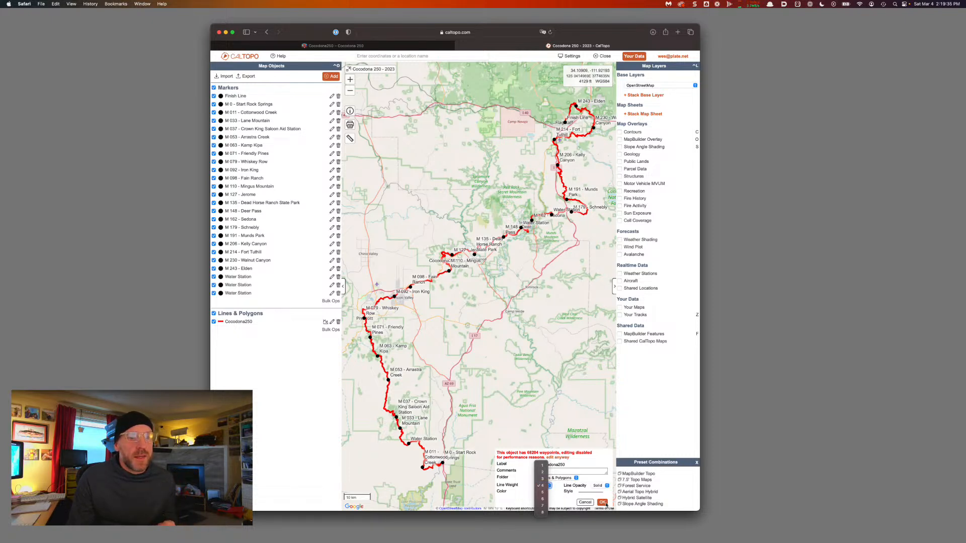
click(542, 492)
click(602, 502)
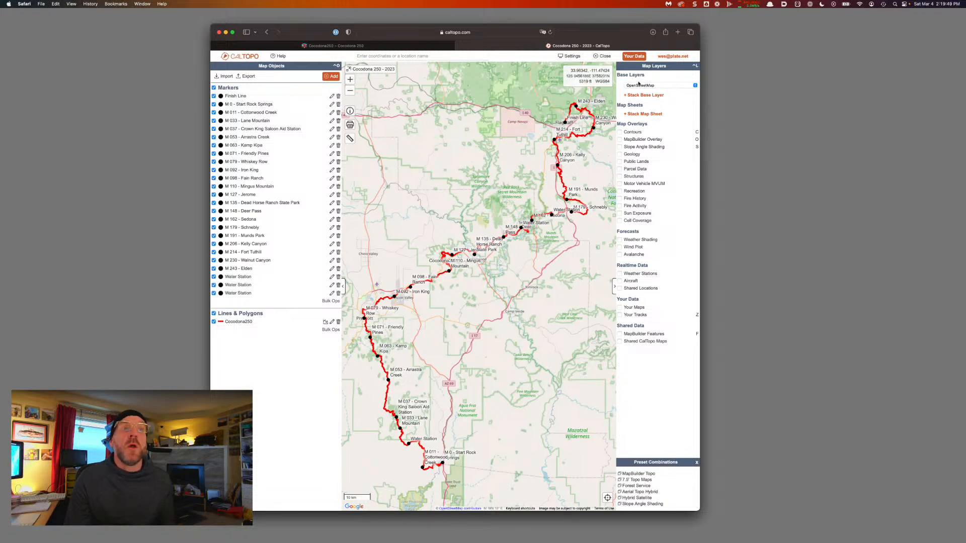
Try the MapBuilder Topo, Forest Service and Scanned Topos base layers
click(639, 87)
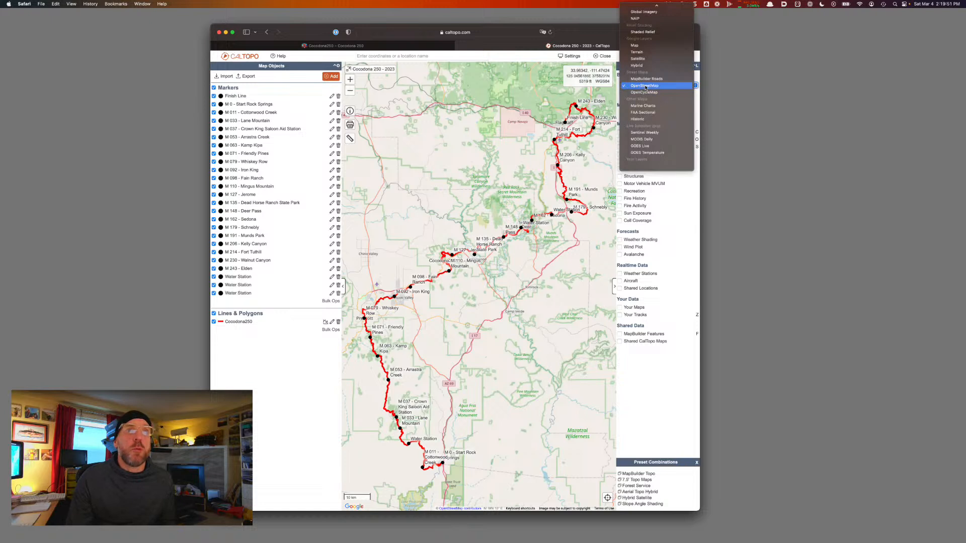
scroll(643, 88, up, 3)
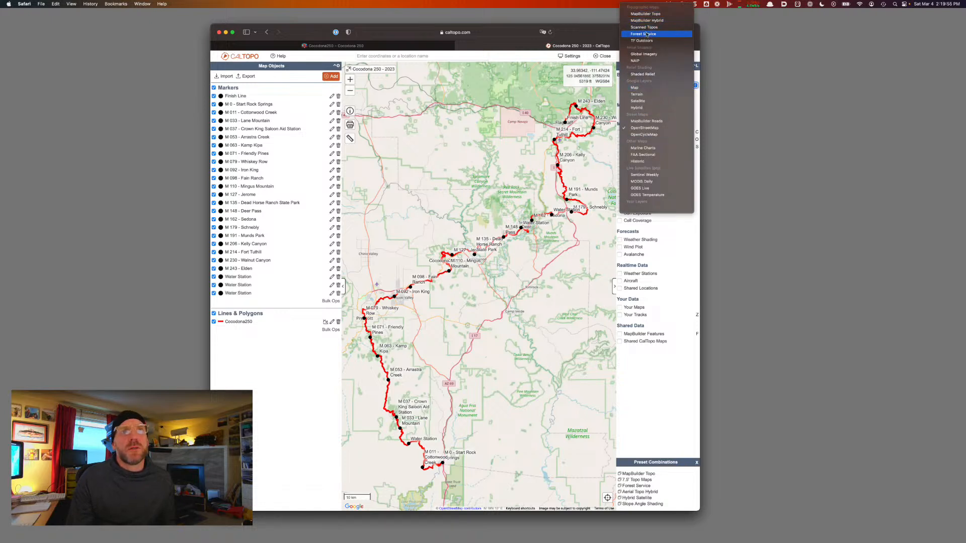
click(646, 14)
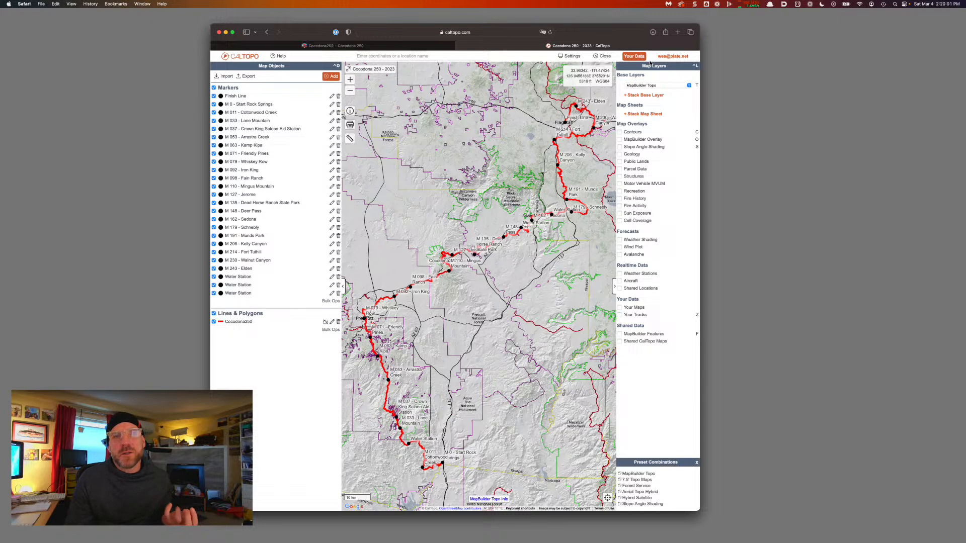
click(649, 87)
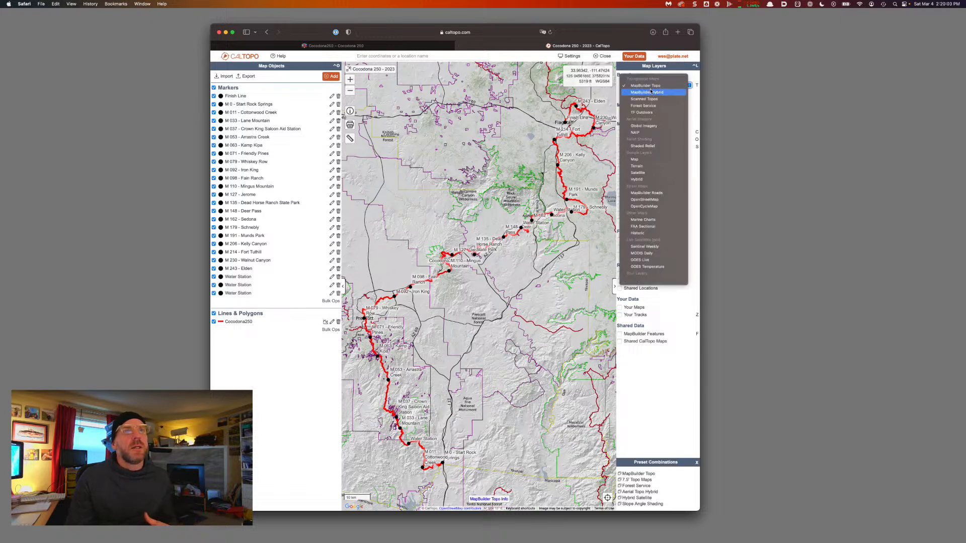
click(650, 105)
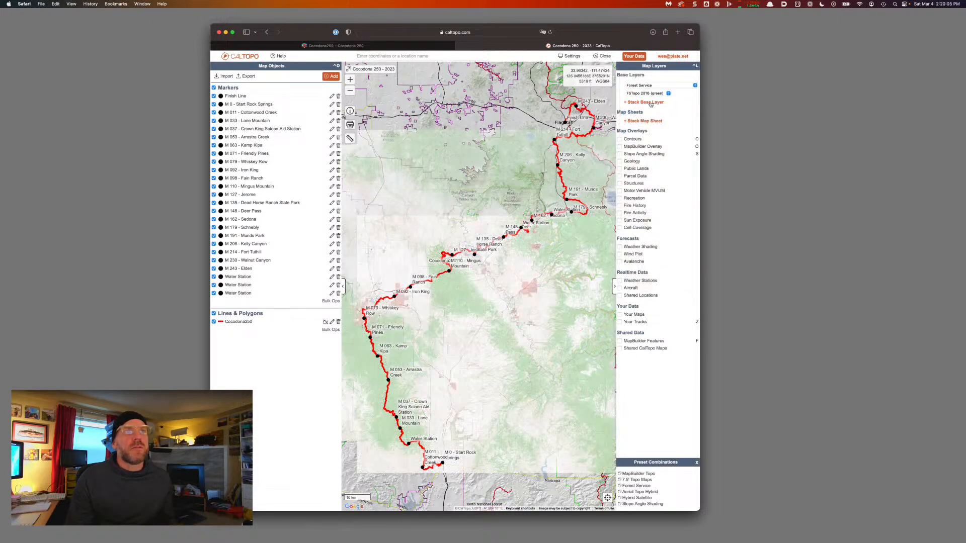
click(651, 86)
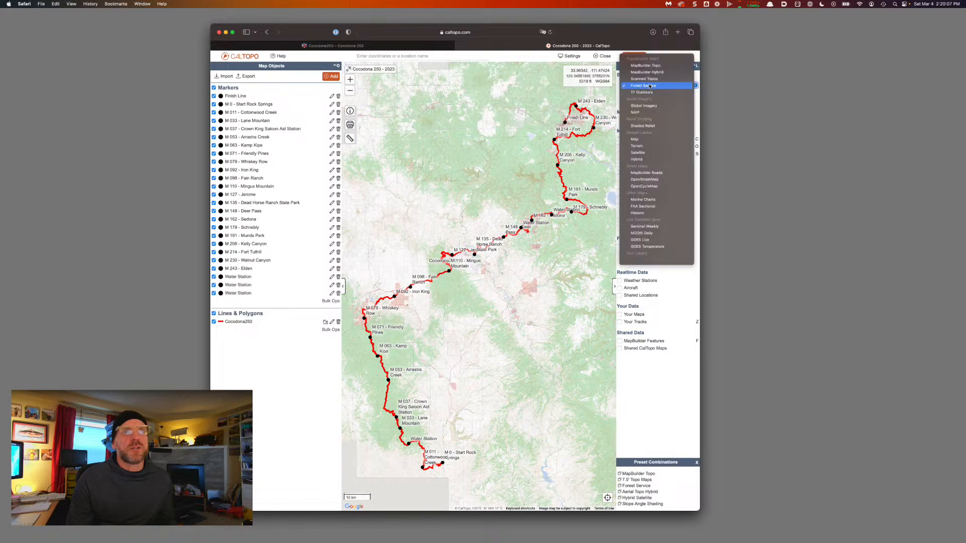
click(649, 80)
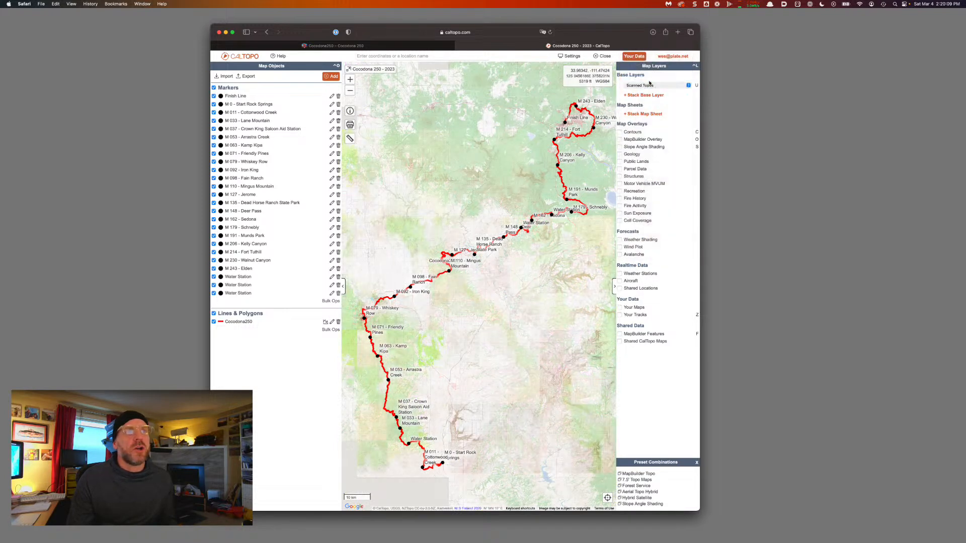
Compare TF Outdoors and Satellite base layers, ending on Scanned Topos
click(649, 86)
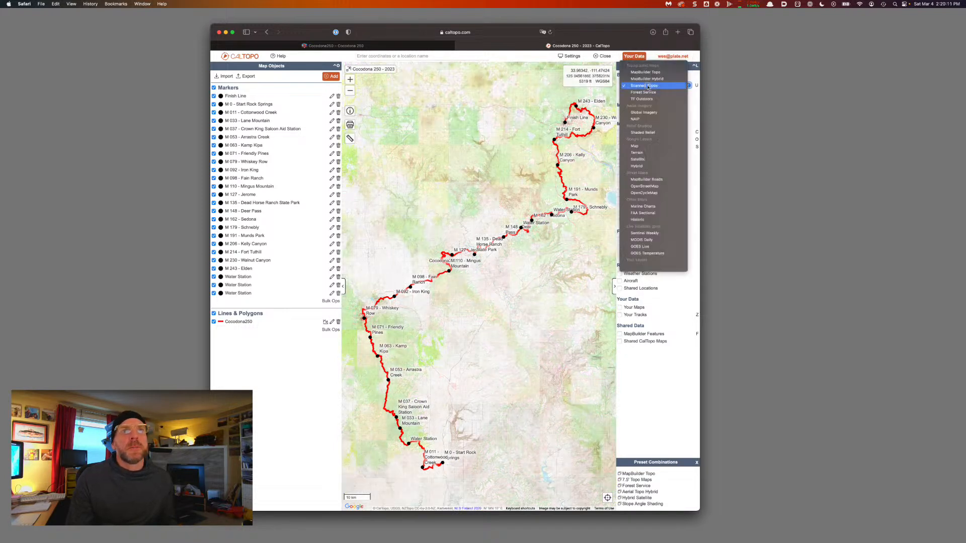
click(647, 98)
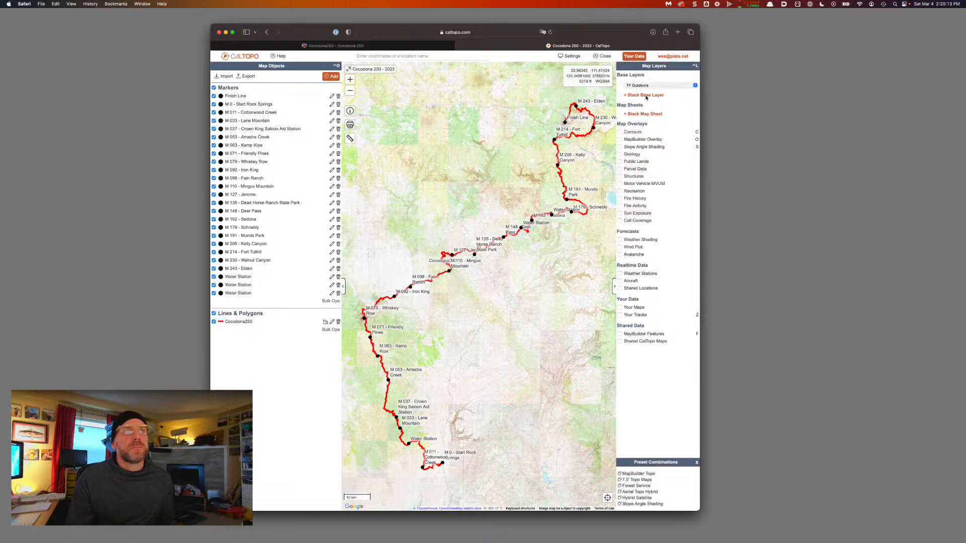
click(646, 86)
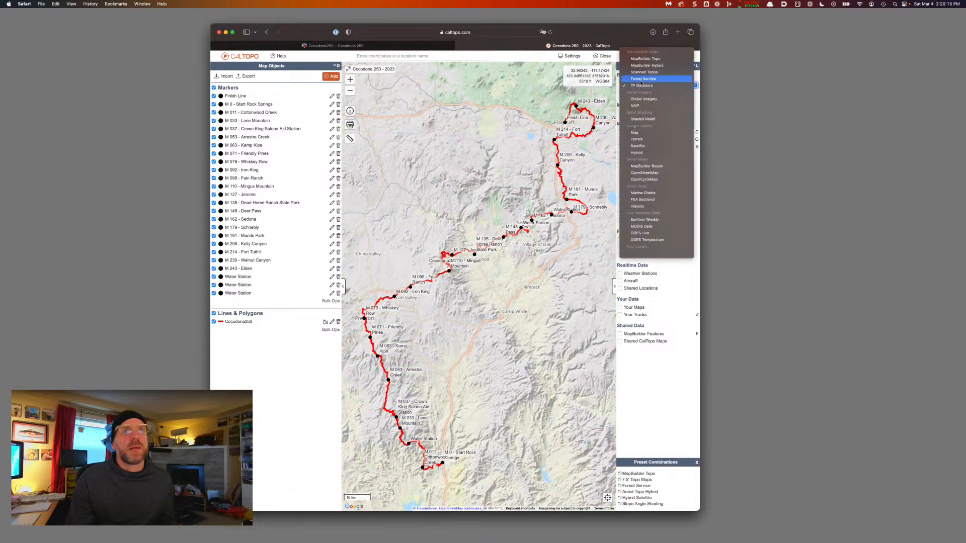
click(642, 73)
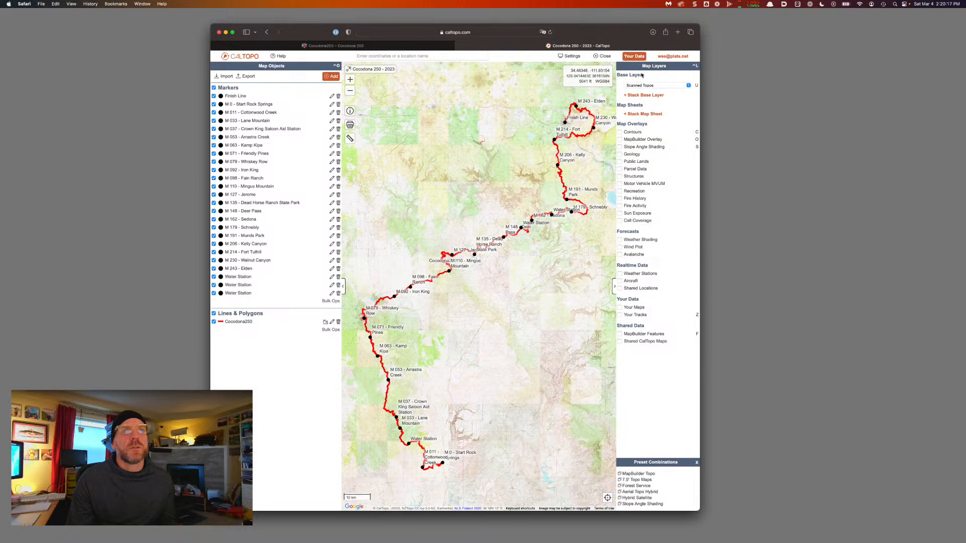
click(641, 85)
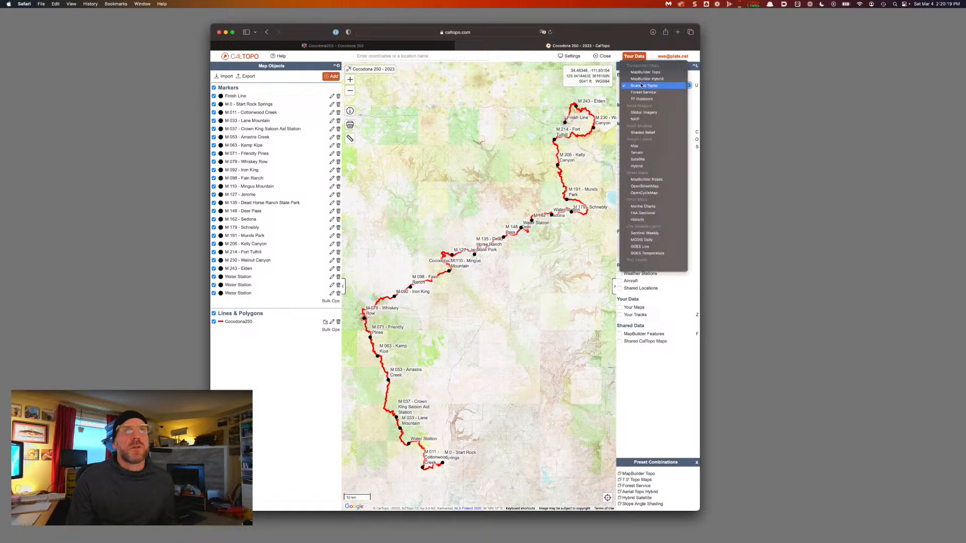
click(641, 160)
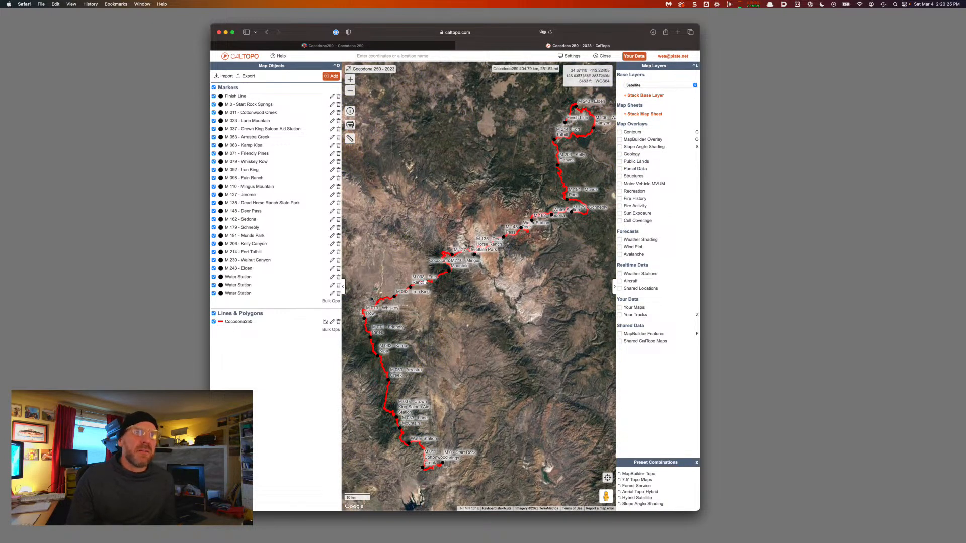
click(643, 85)
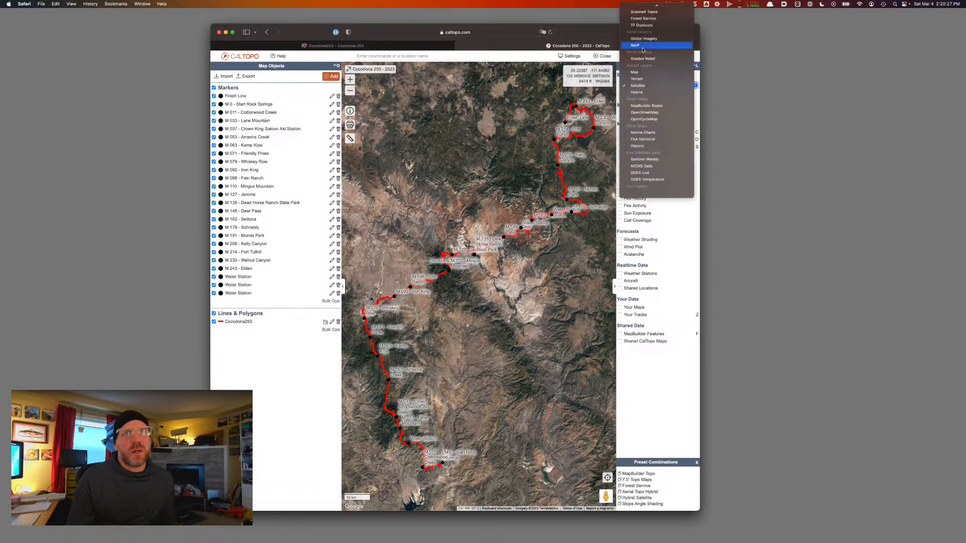
click(643, 12)
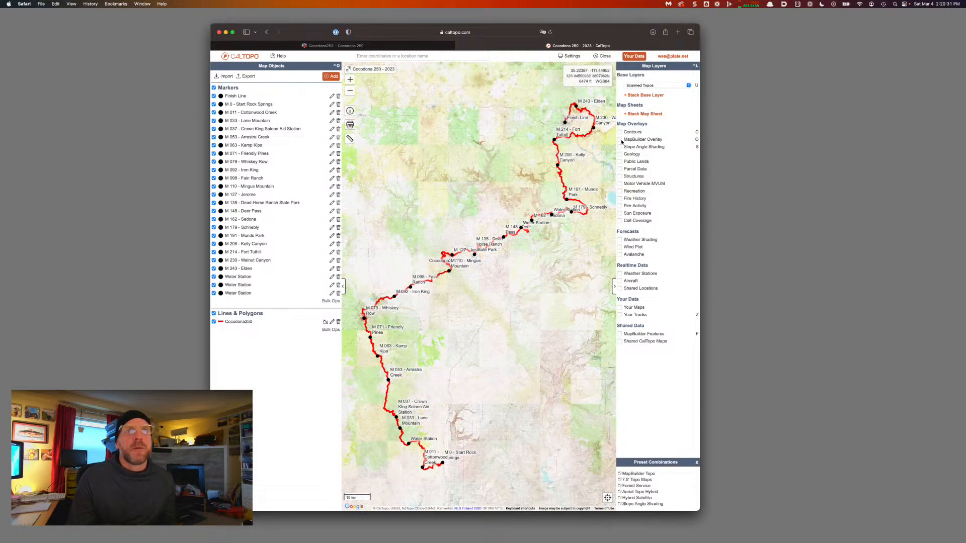
Turn on the Slope Angle Shading overlay, toggling it a few times to compare
click(619, 147)
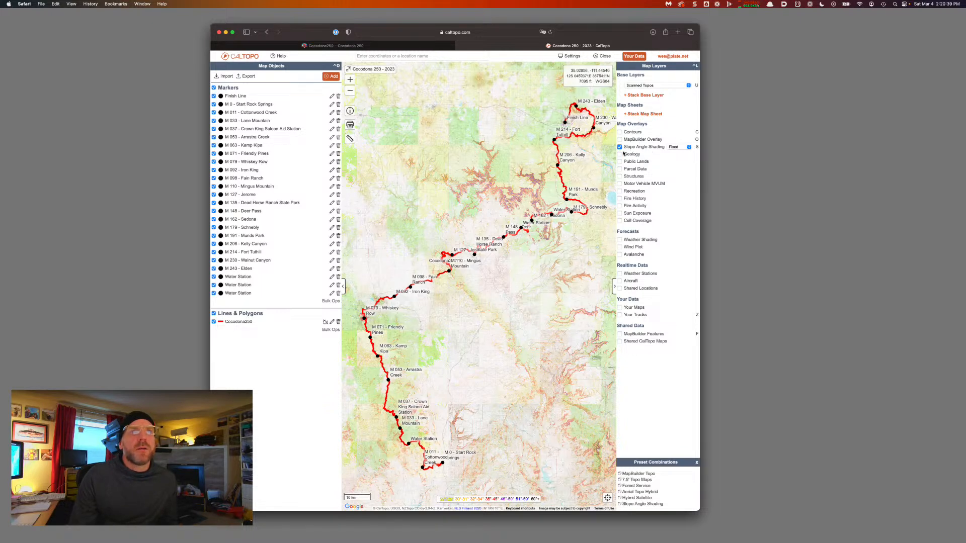
click(619, 147)
click(620, 147)
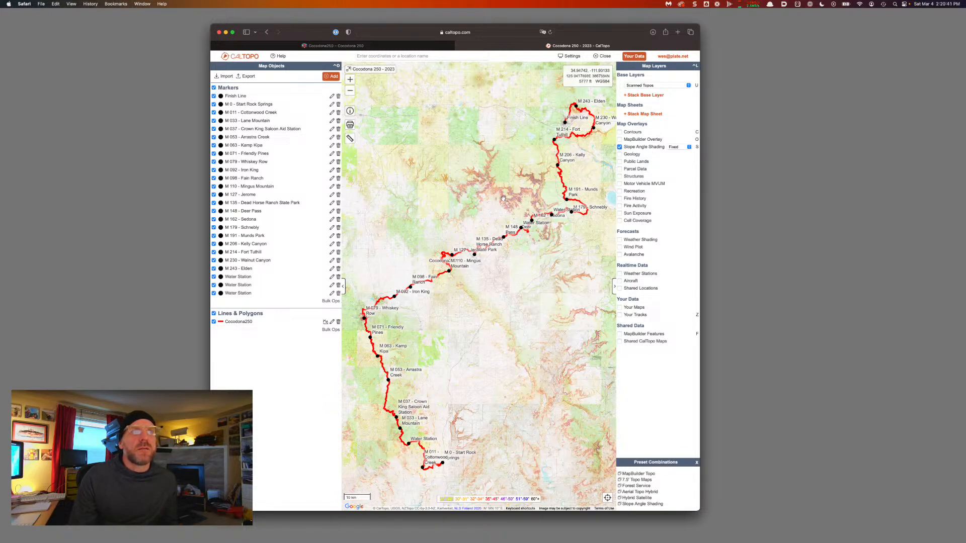
click(620, 147)
click(620, 148)
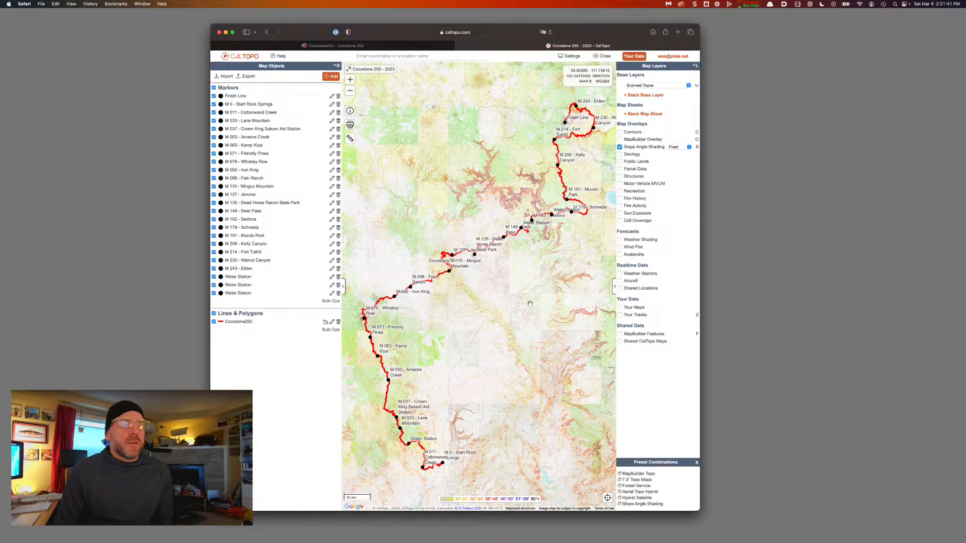
Zoom to M 011 Cottonwood Creek, hide the layers panel, and open the route's popup there
scroll(422, 465, up, 5)
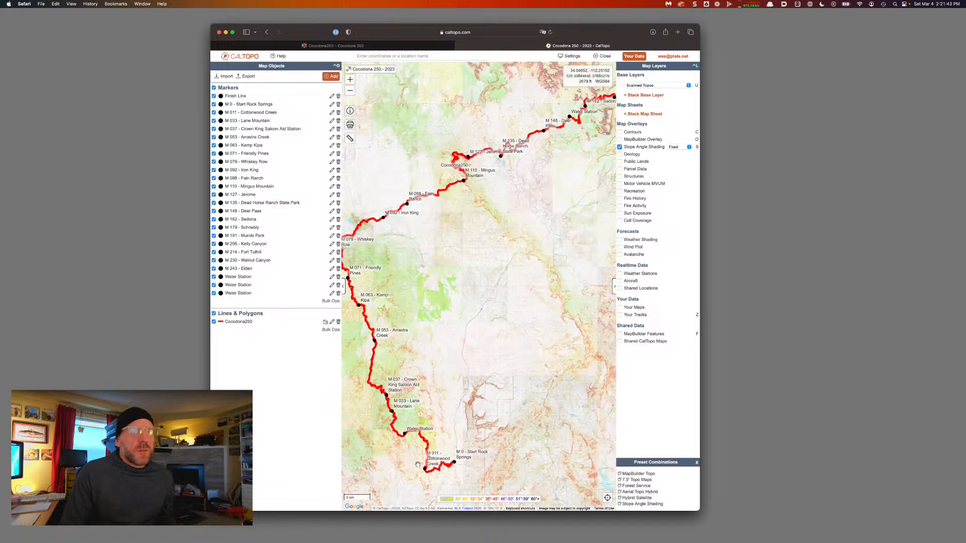
drag(451, 465, 451, 398)
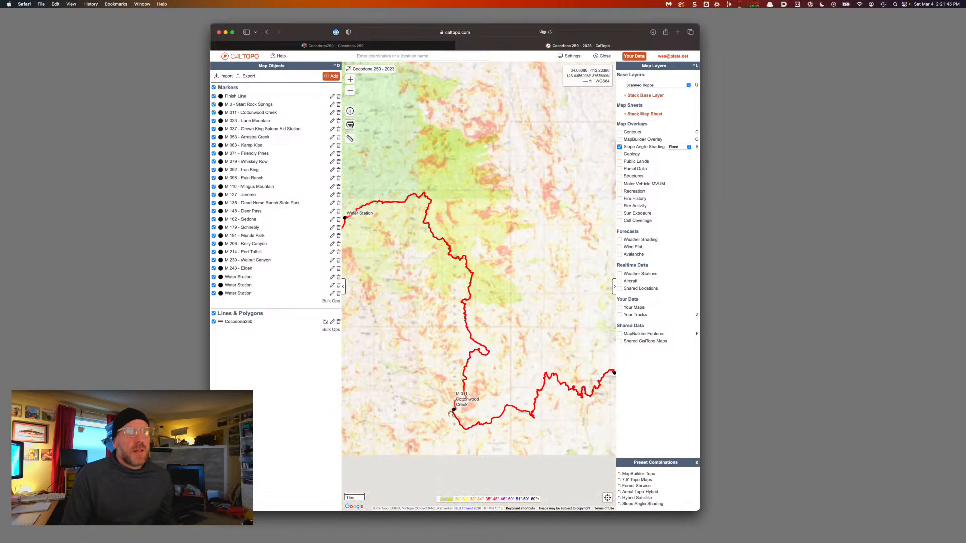
scroll(451, 414, up, 2)
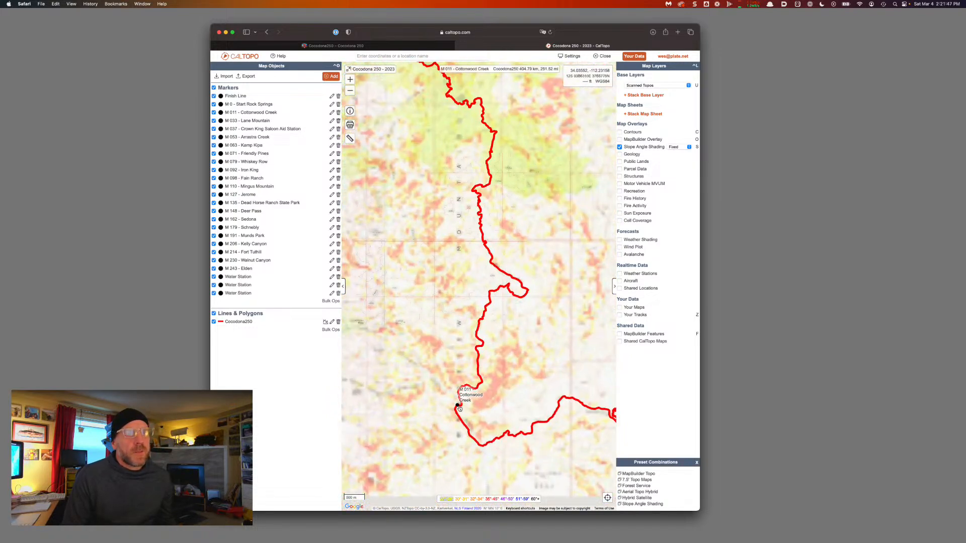
drag(459, 409, 365, 319)
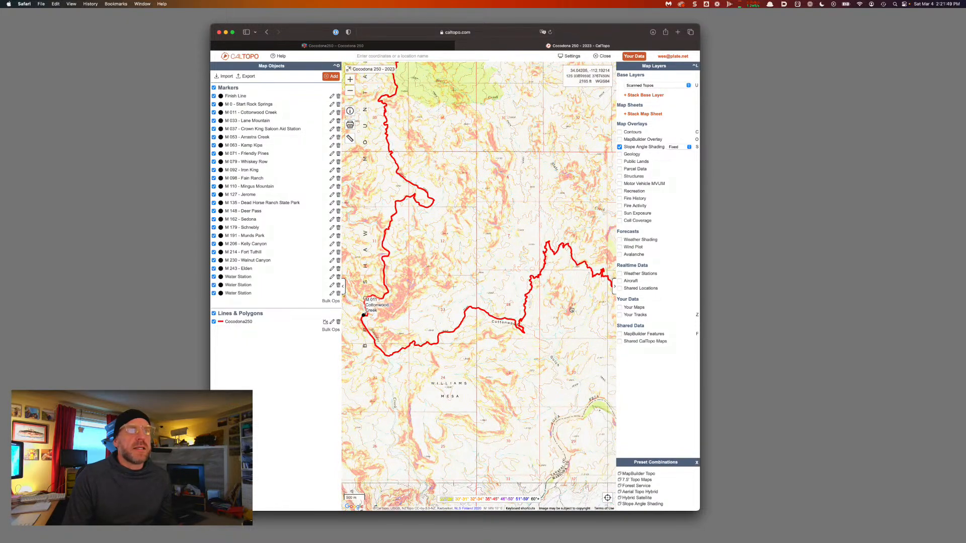
click(613, 286)
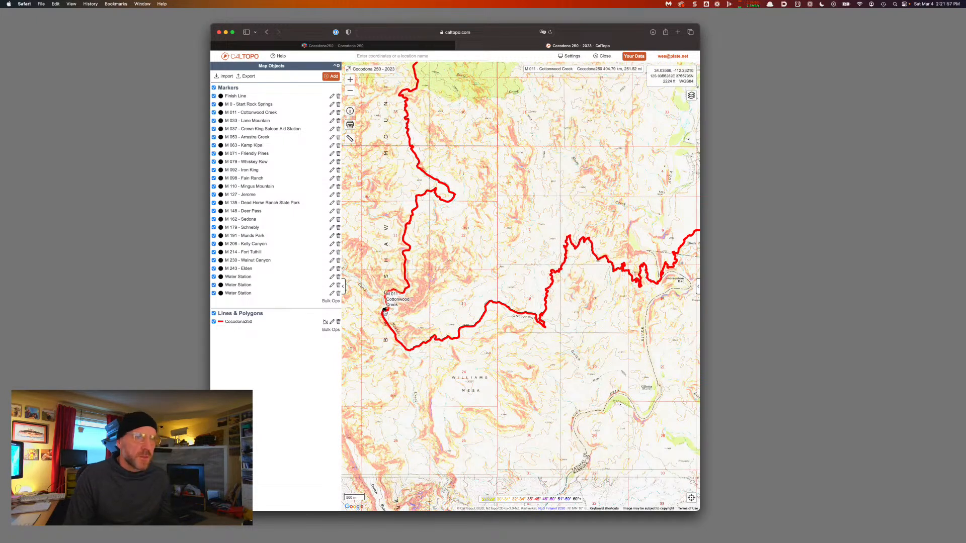
click(385, 310)
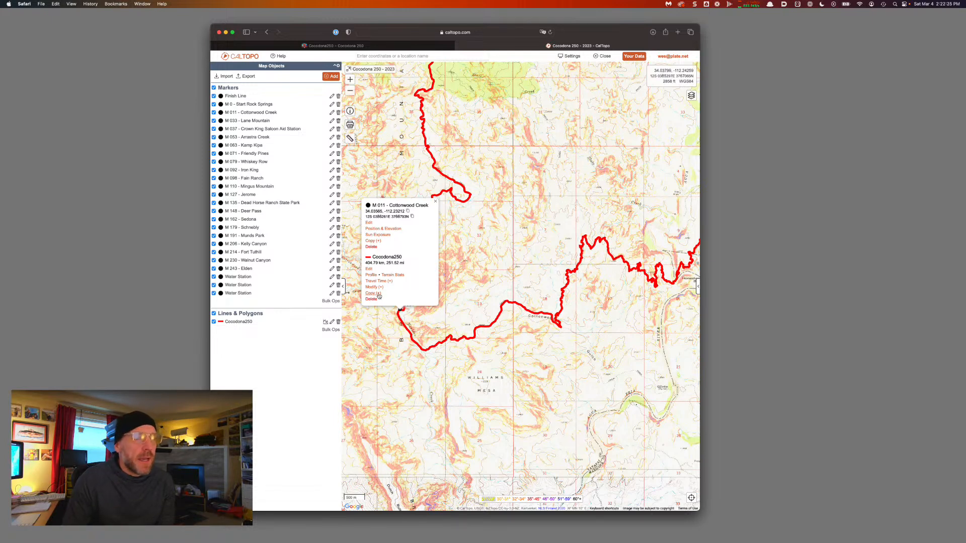
Duplicate the Cocodona250 line and label the copy 'Entire Course'
click(379, 296)
click(388, 224)
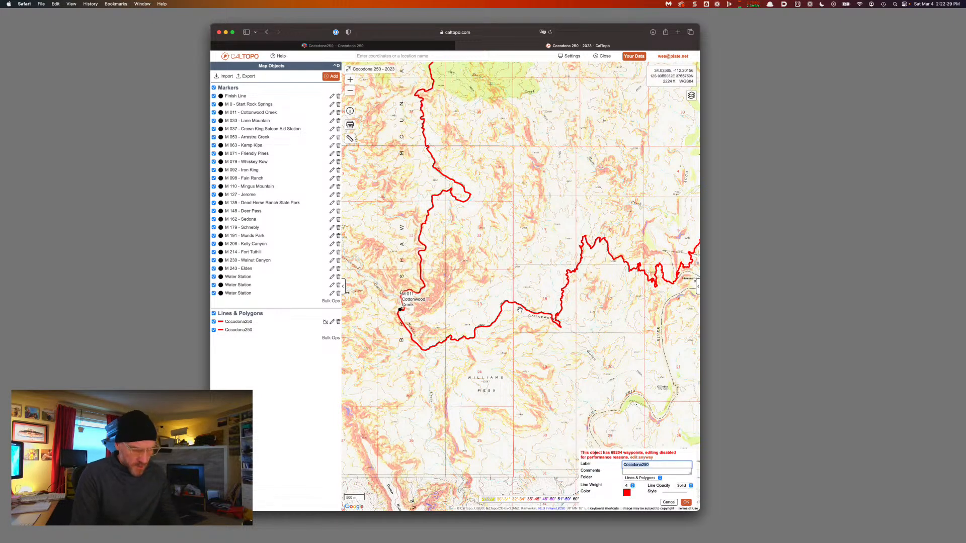
text(Entire Course)
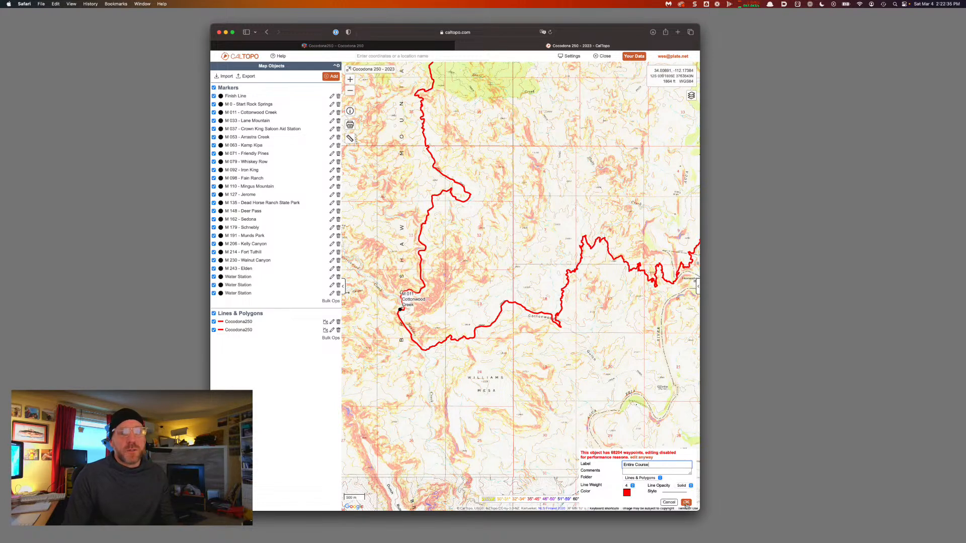
click(686, 503)
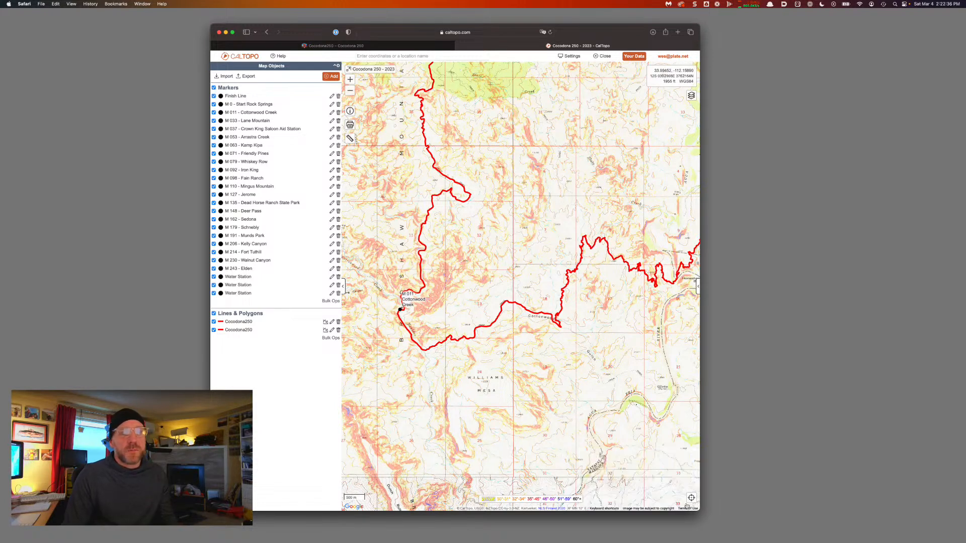
Hide the Entire Course copy, split the course line at M 011, and edit the second piece
click(213, 331)
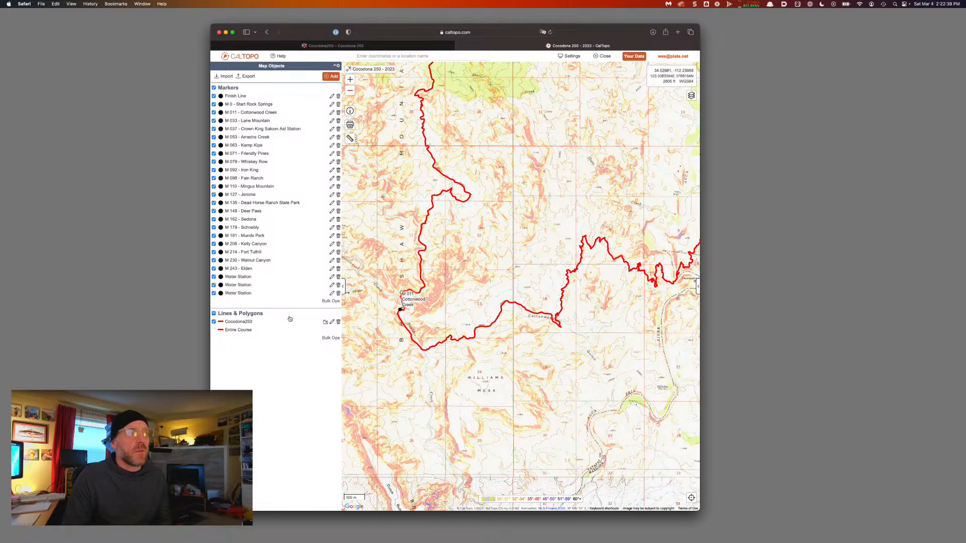
click(400, 311)
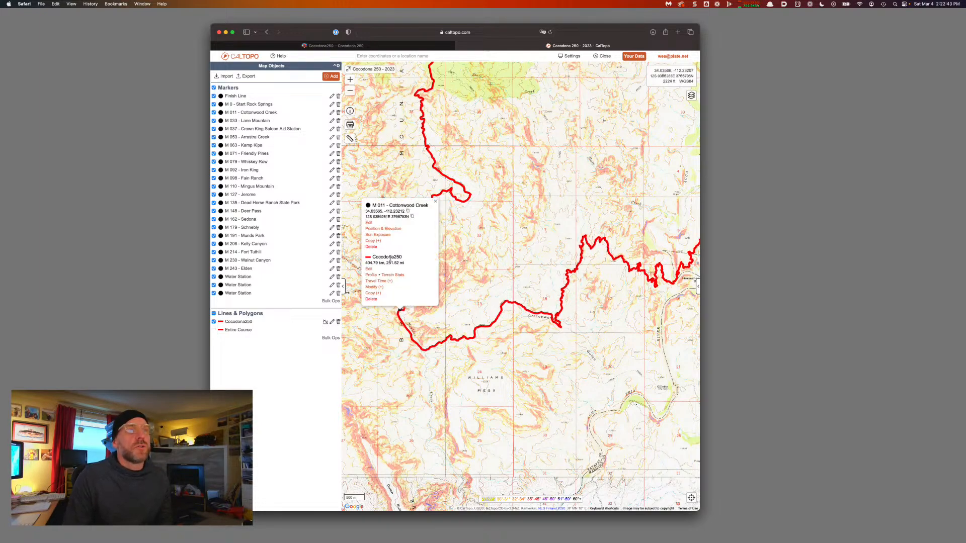
click(373, 289)
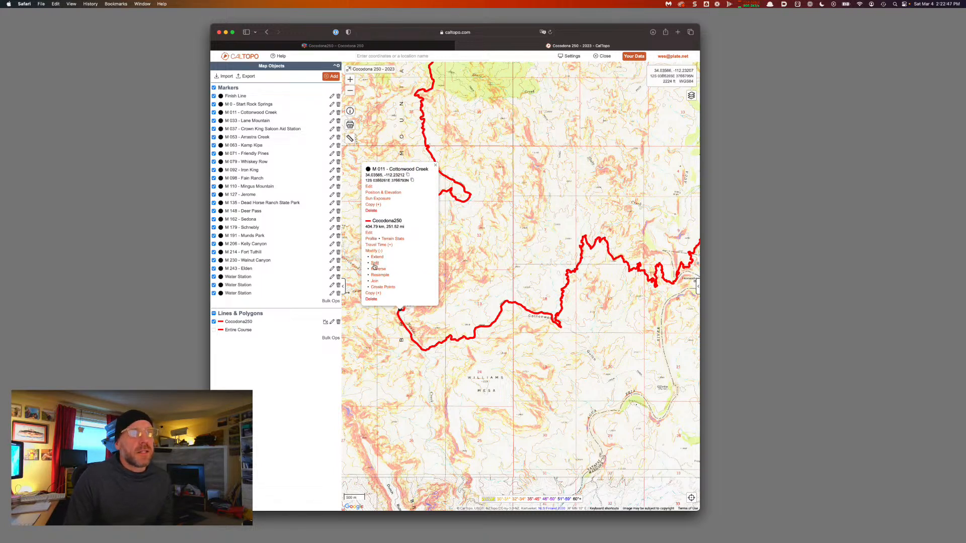
click(374, 267)
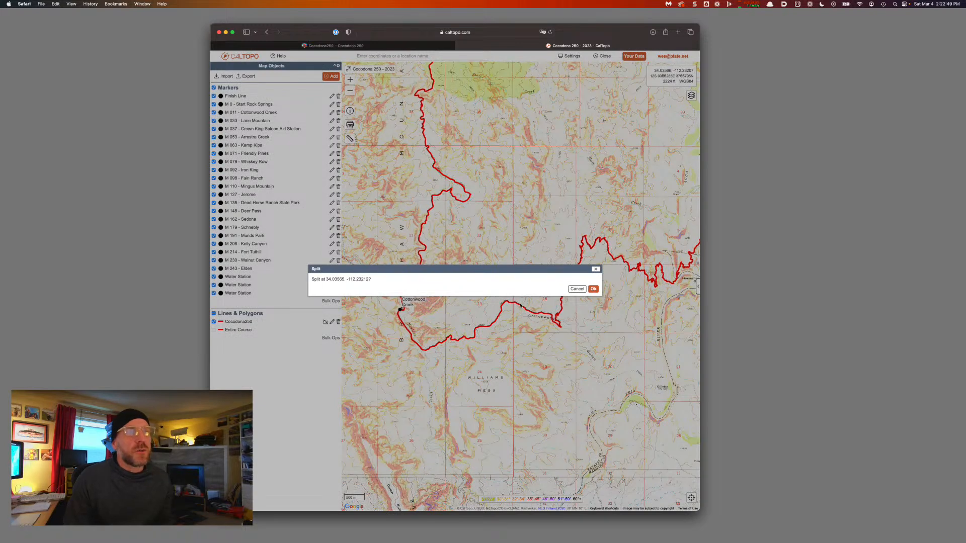
click(594, 289)
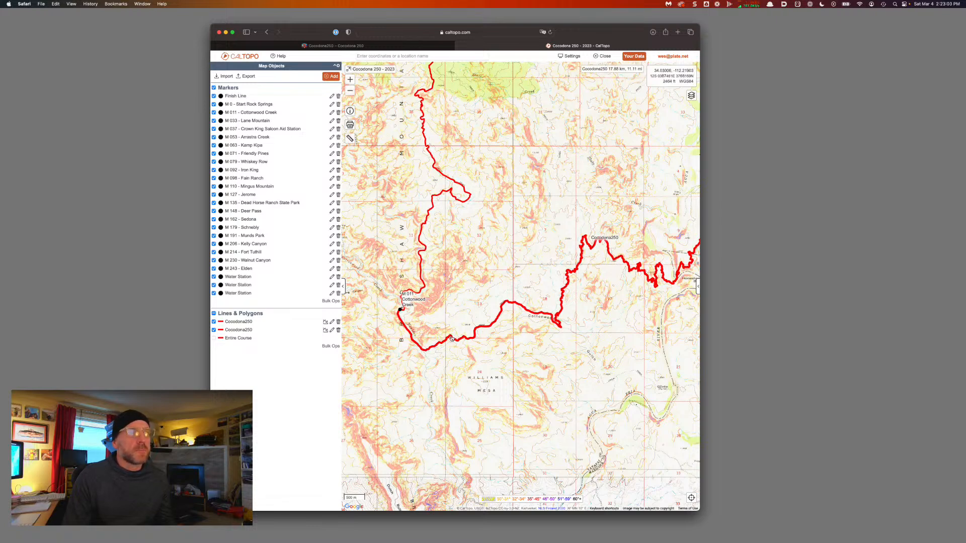
click(332, 329)
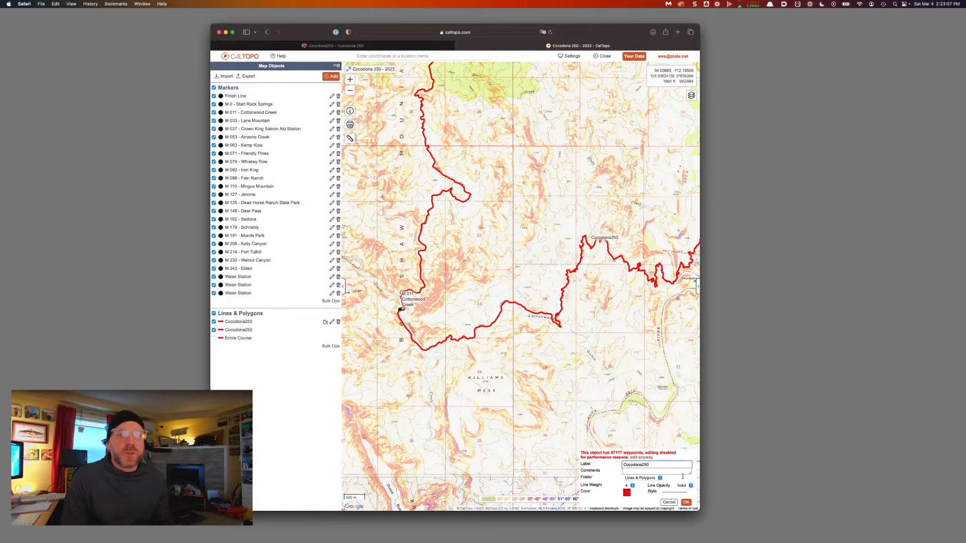
Cancel the edit and toggle each Cocodona250 line's visibility to identify the first leg
click(668, 502)
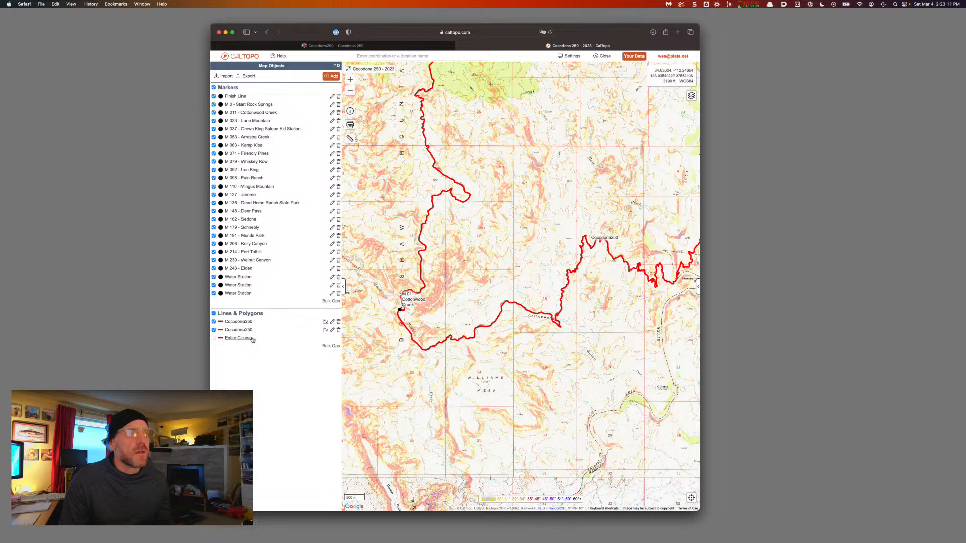
click(213, 330)
click(213, 330)
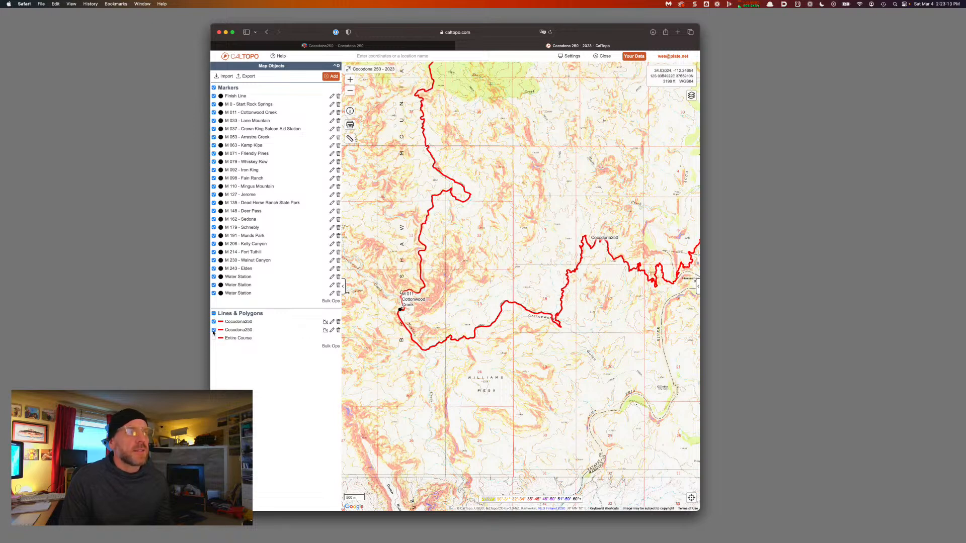
click(213, 322)
click(213, 322)
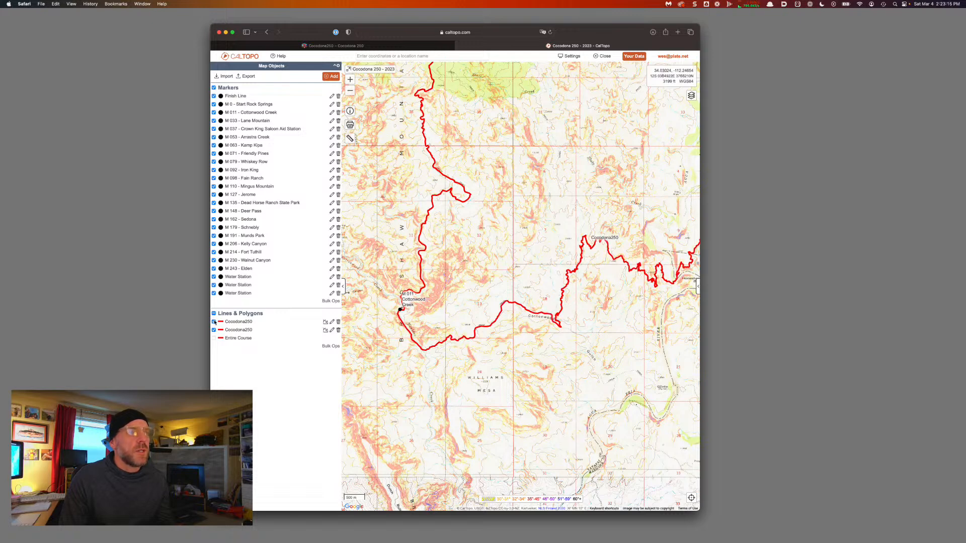
Rename the first leg '01-Start to Cottonwood Creek' and center the map on it
click(332, 322)
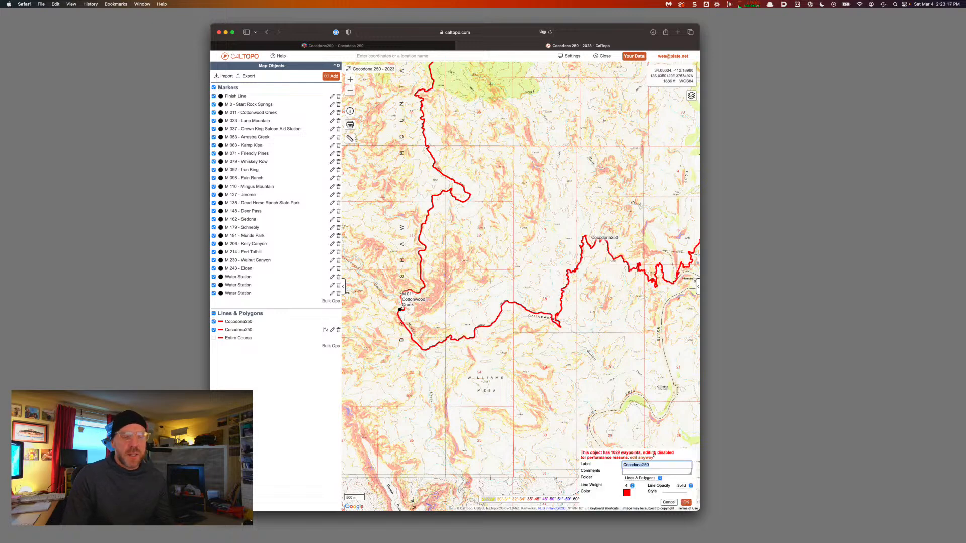
text(01-Start to Cottonwood Creek)
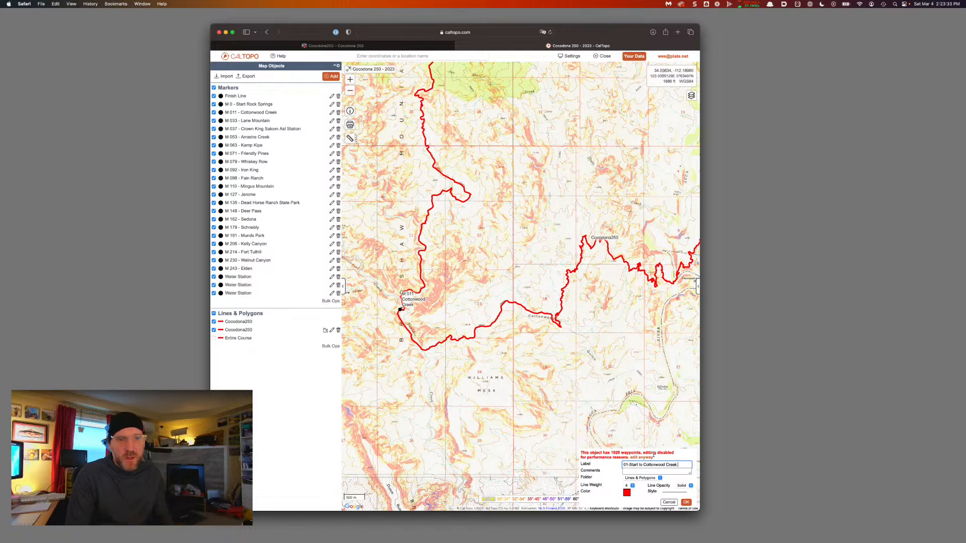
key(BackSpace)
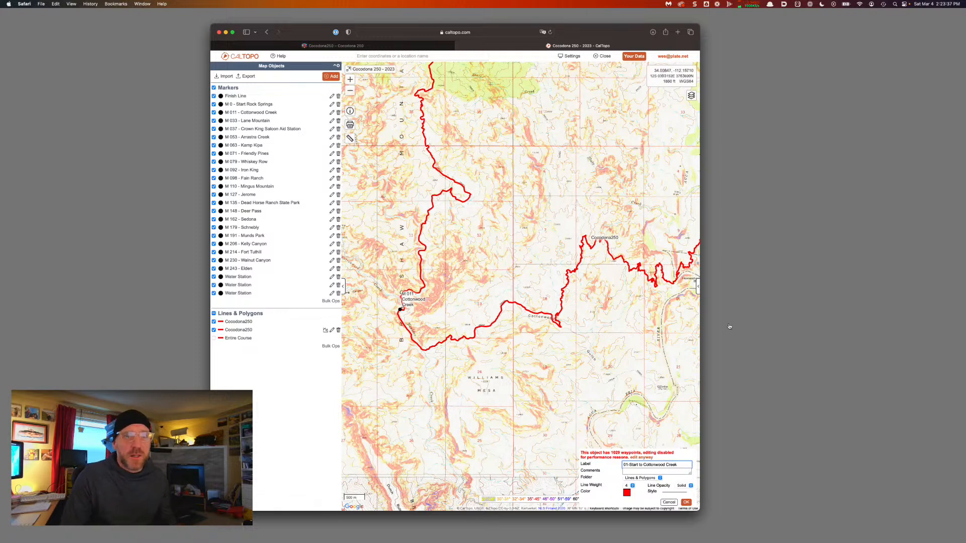
click(686, 503)
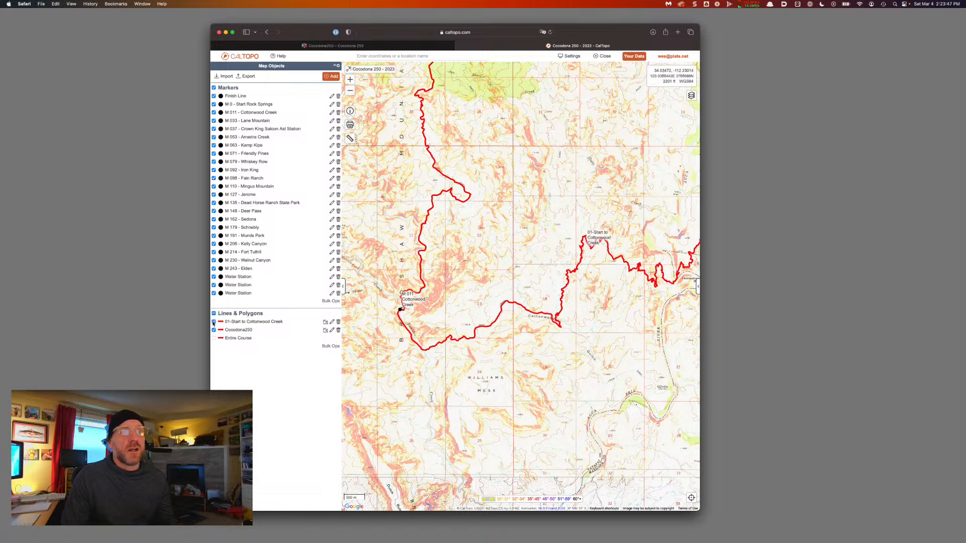
click(237, 324)
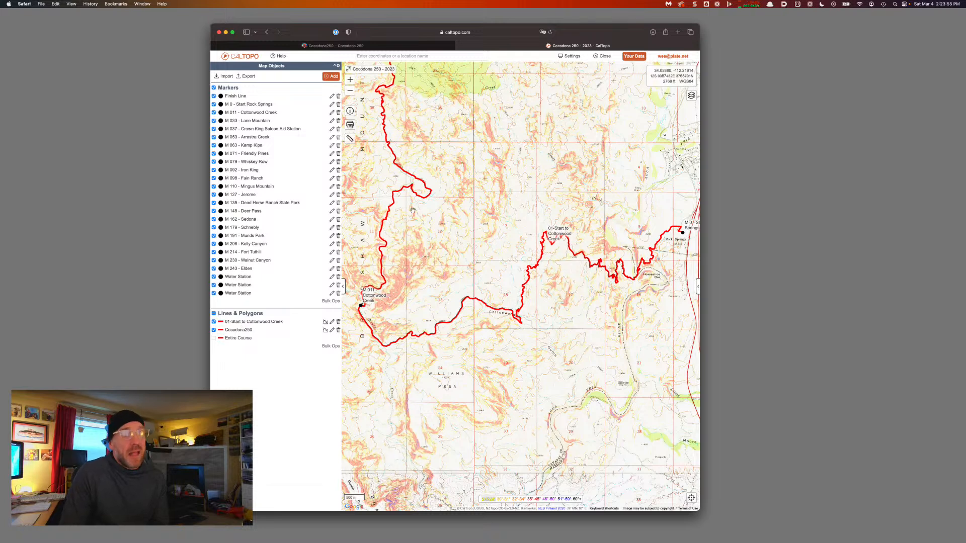
Pan north-west to Lane Mountain and split the Cocodona250 line at the M 033 marker, confirming
drag(413, 209, 518, 365)
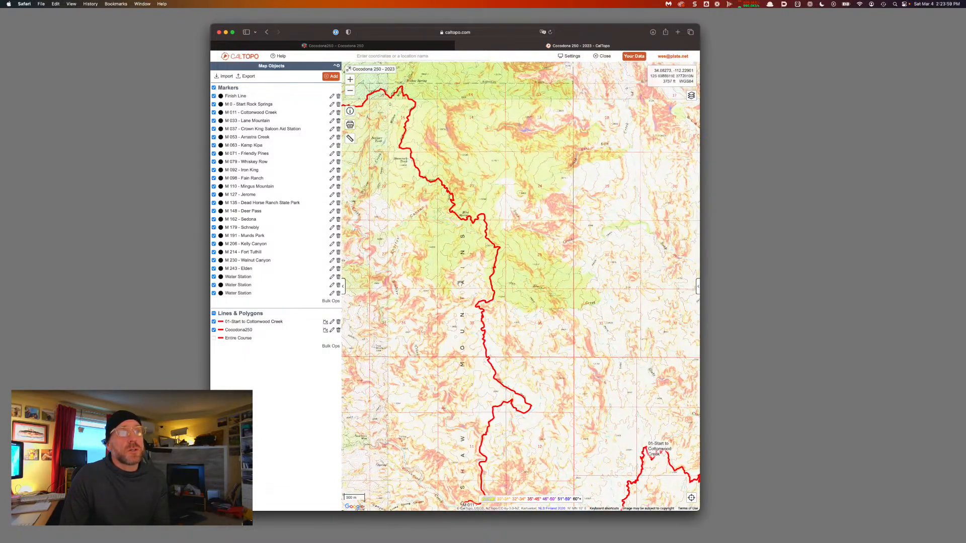
drag(433, 189, 616, 311)
drag(448, 252, 595, 320)
drag(523, 296, 545, 345)
drag(498, 232, 526, 309)
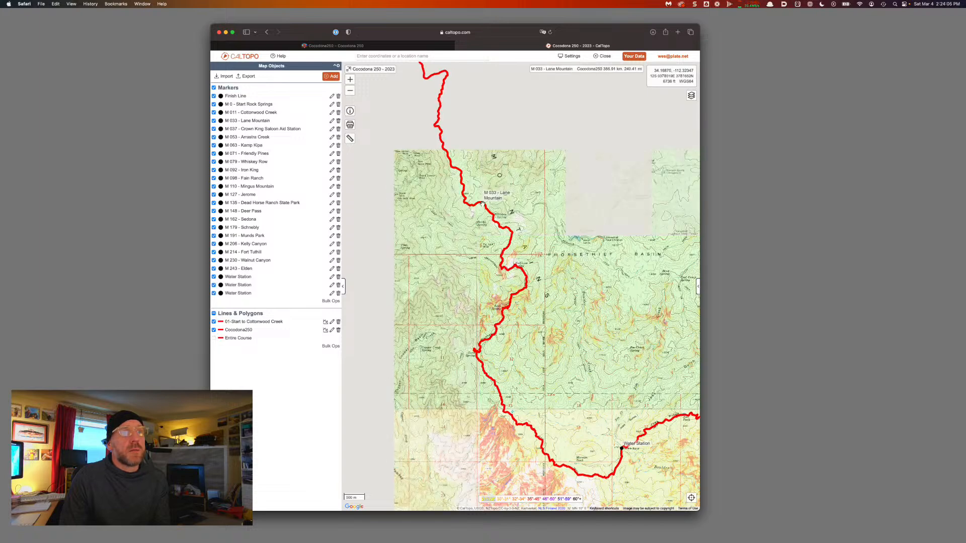
click(483, 205)
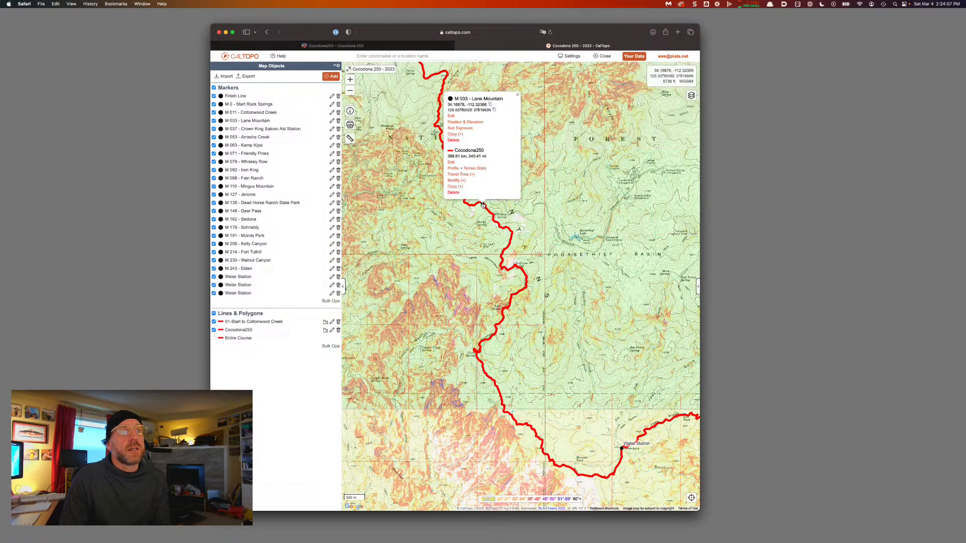
click(462, 180)
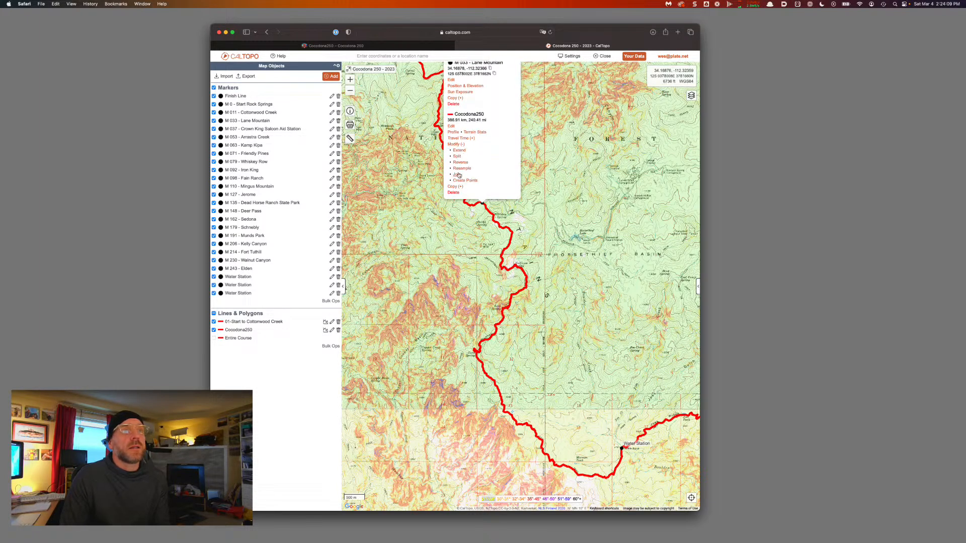
click(459, 160)
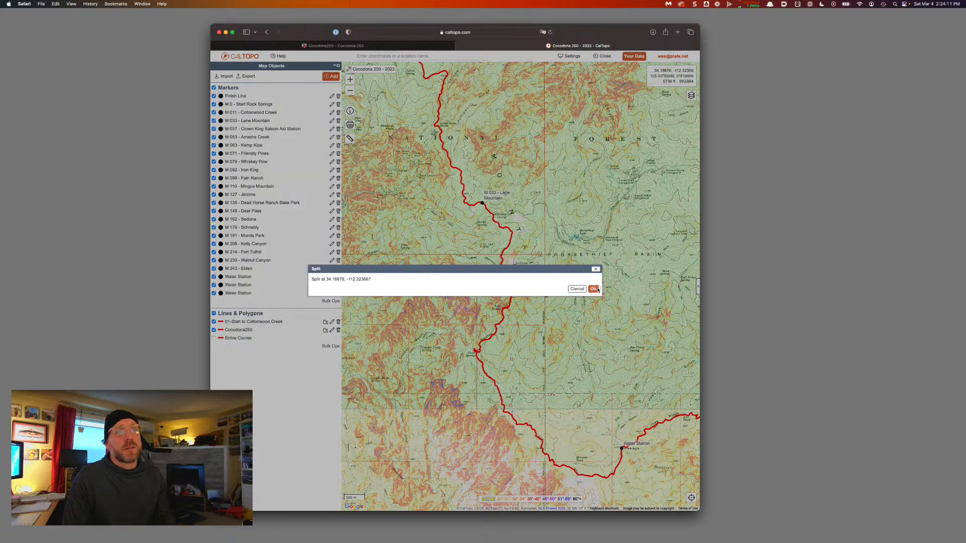
click(595, 289)
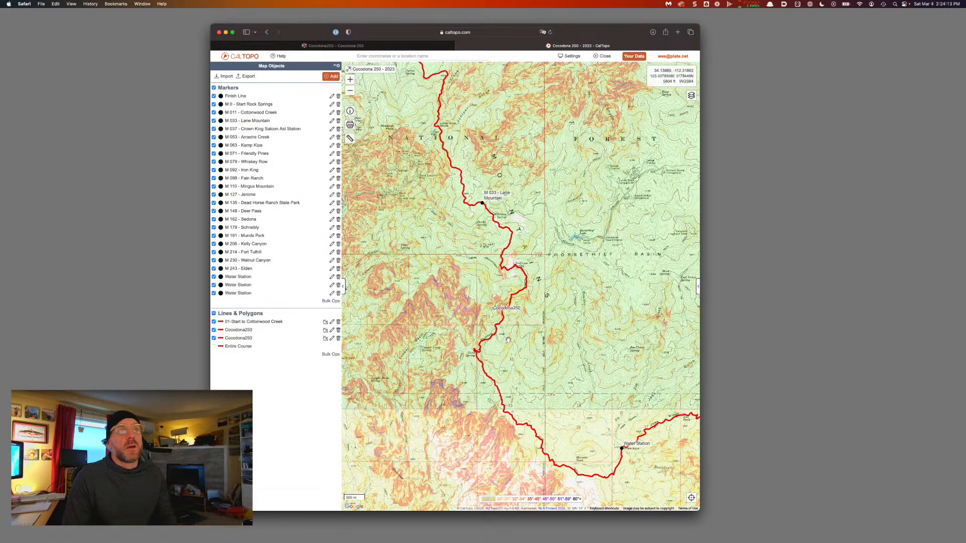
Relabel the new Cocodona250 leg '02-Cottonwood Creek to Lane Mountain'
click(496, 327)
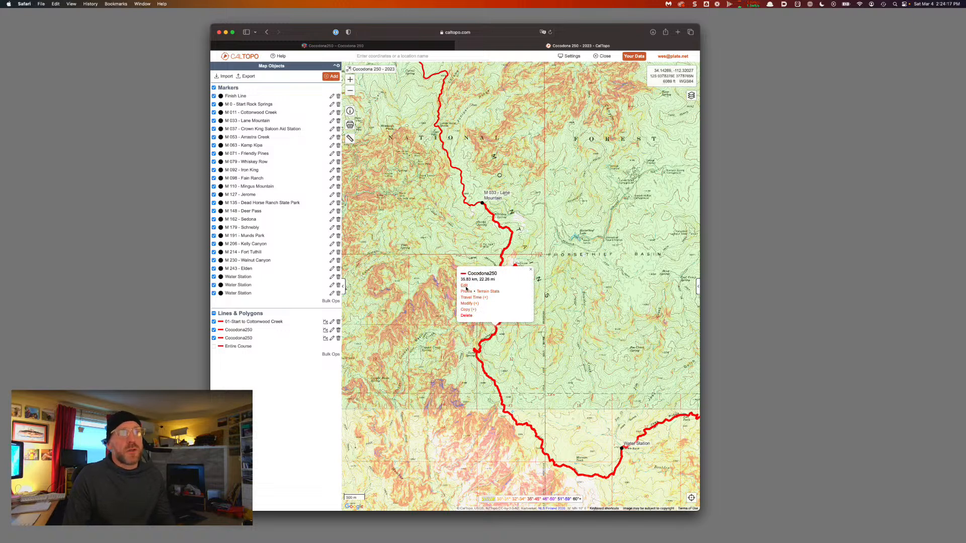
click(377, 371)
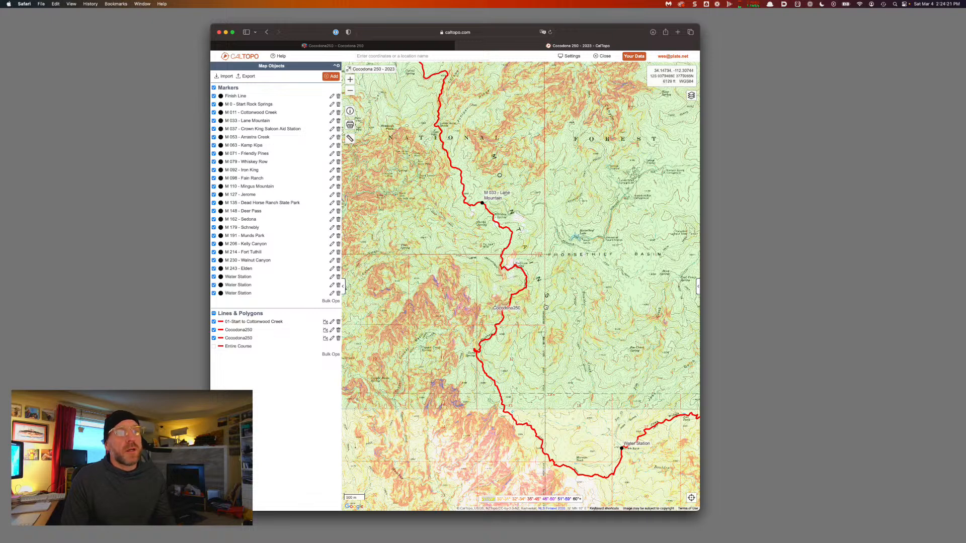
click(511, 304)
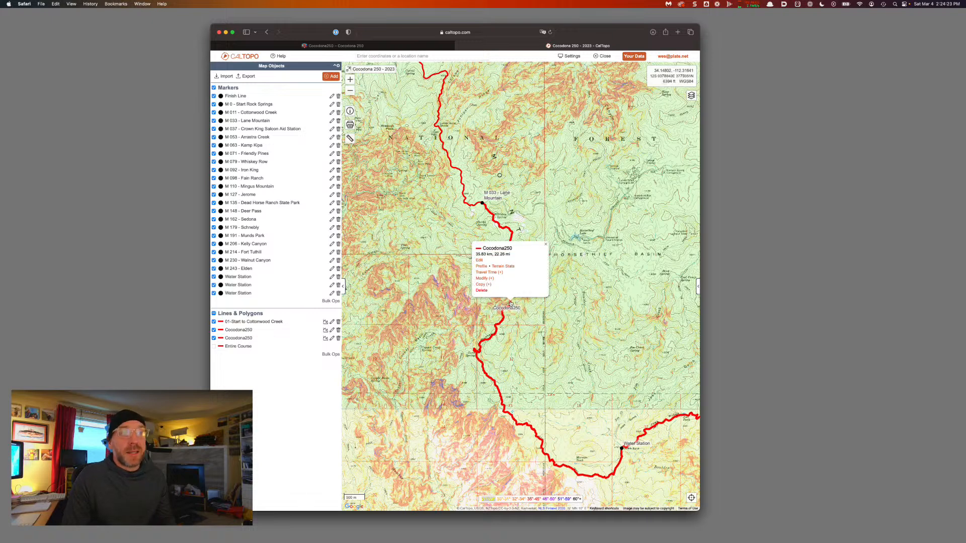
click(479, 260)
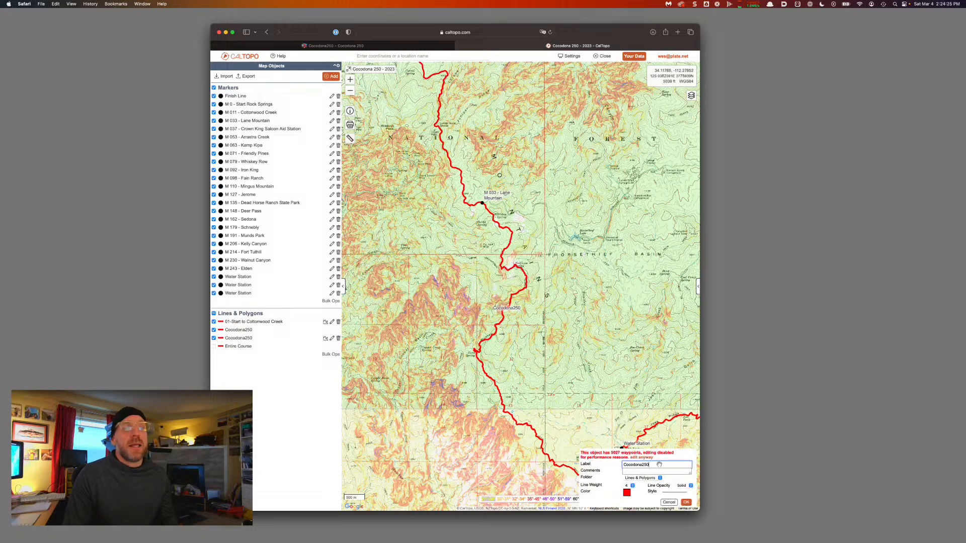
double_click(637, 465)
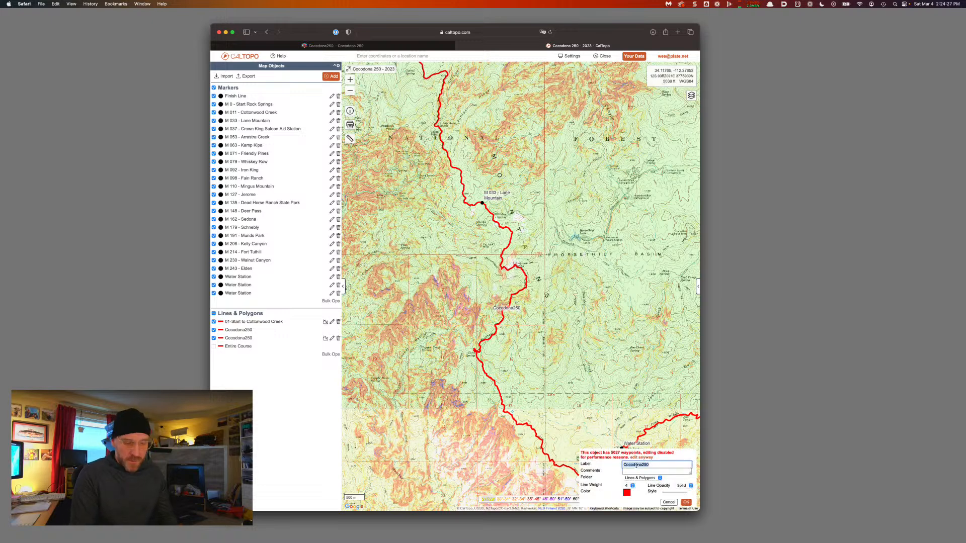
text(02-)
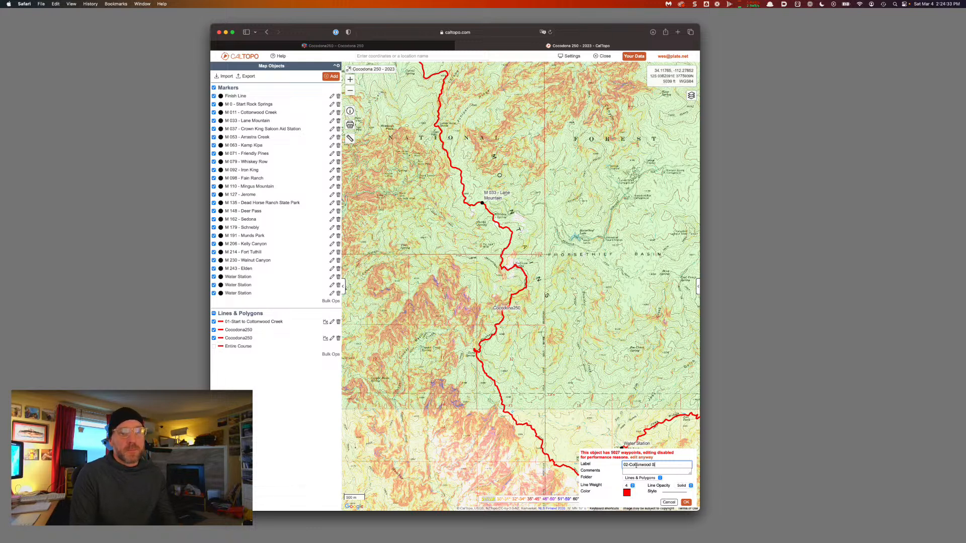
text(Cottonwood Creek to )
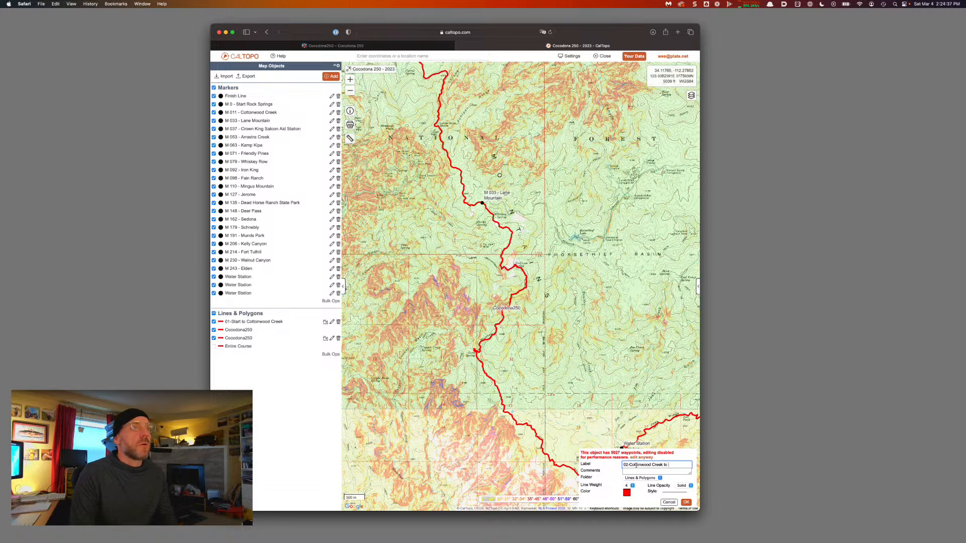
text(Lane Mountain)
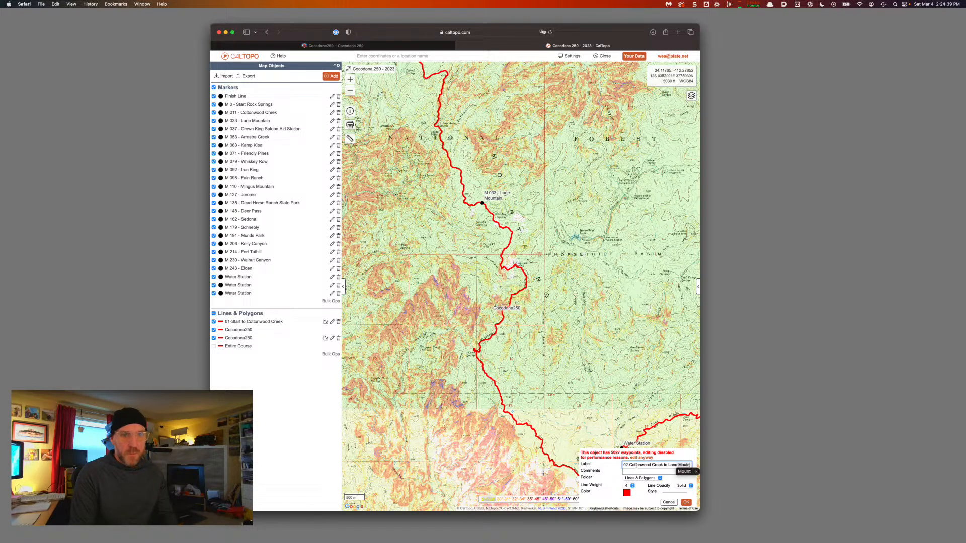
Fix the label's typos so it reads '02-Cottonwood Creek to Lane Mountain' and save it
key(BackSpace)
key(BackSpace)
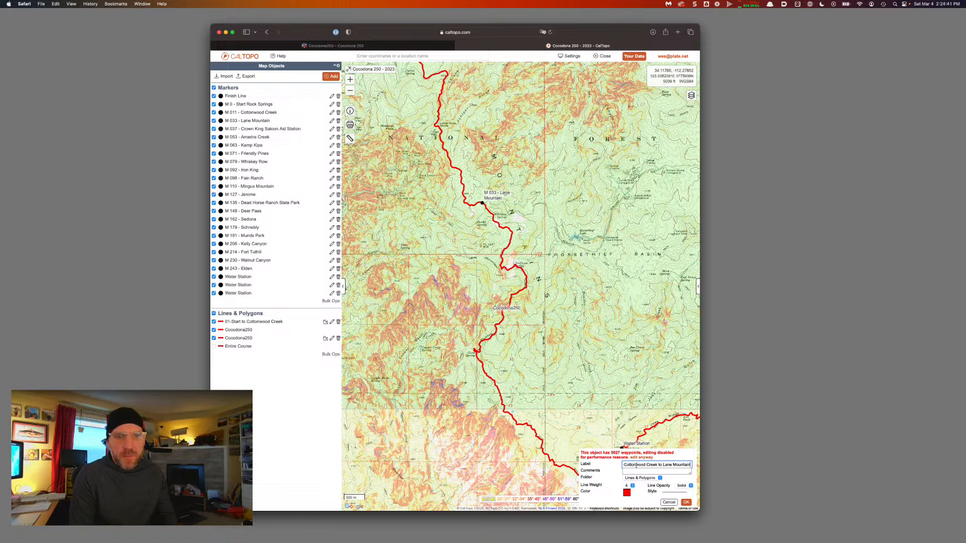
text(ain )
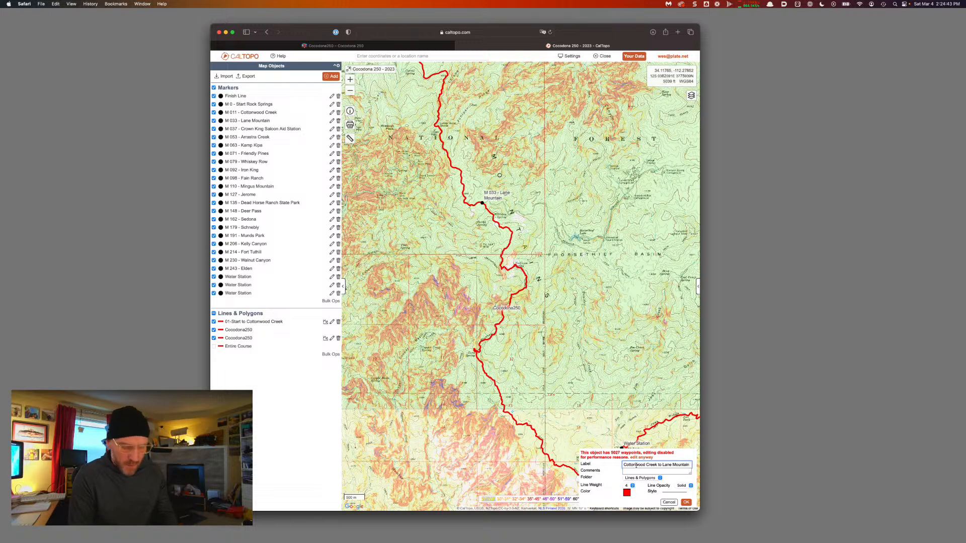
text(Mountin)
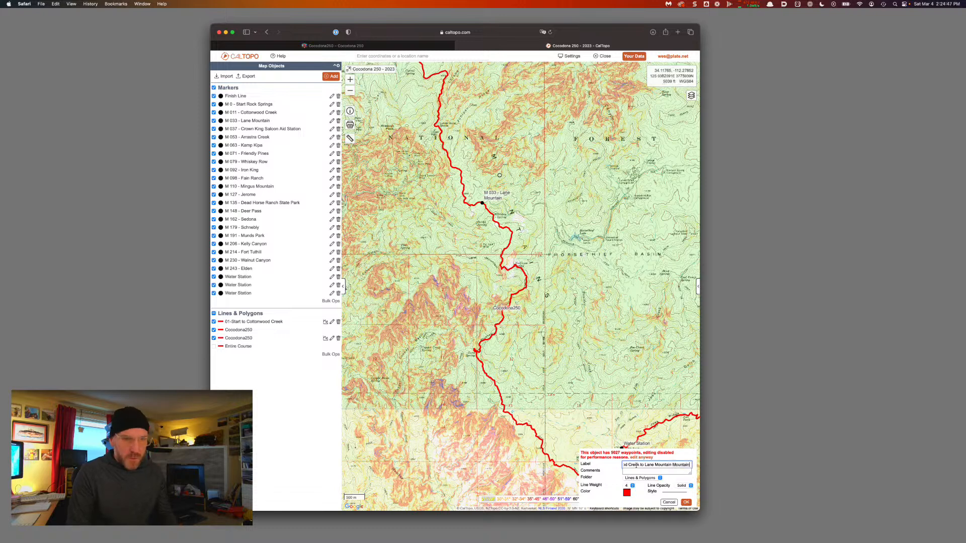
key(shift+alt+Left)
key(shift+alt+Left)
key(Right)
key(BackSpace)
key(BackSpace)
key(BackSpace)
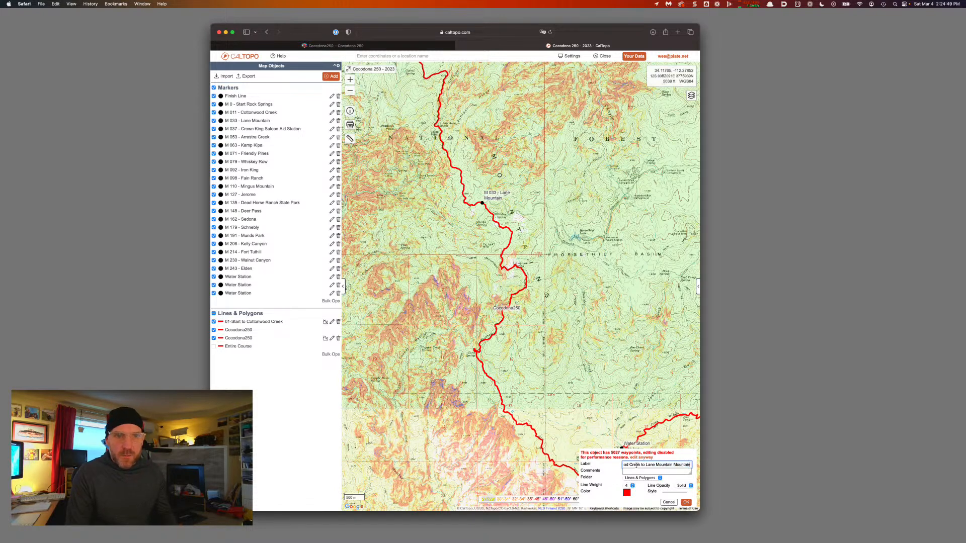
key(BackSpace)
key(BackSpace)
key(BackSpace)
key(BackSpace)
key(BackSpace)
key(BackSpace)
key(BackSpace)
key(super+Left)
text(02-)
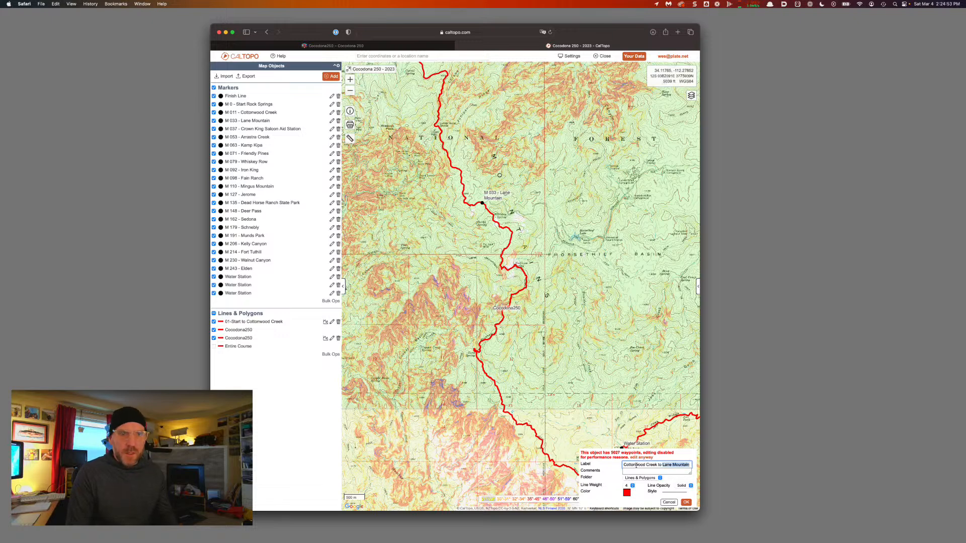
key(Return)
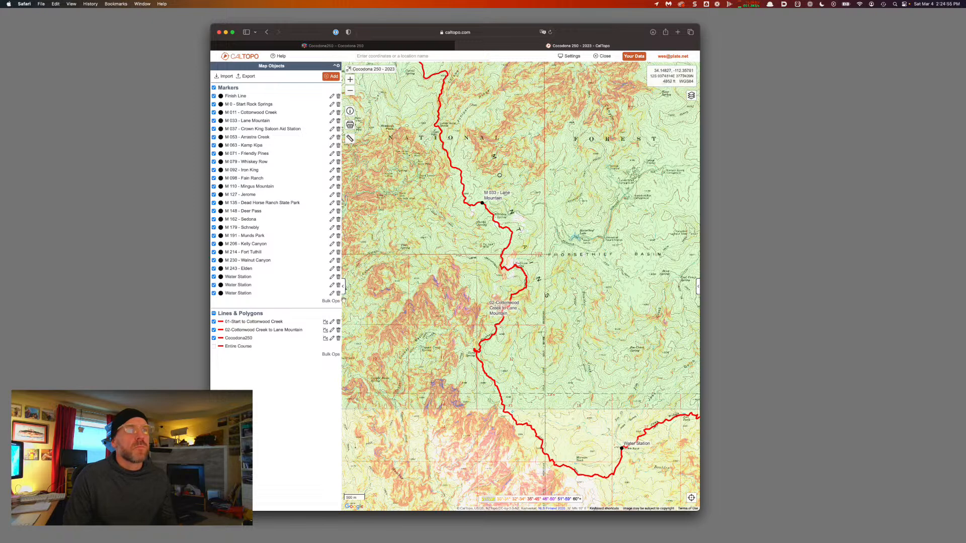
Change the Cottonwood Creek to Lane Mountain leg's color to blue
drag(478, 249, 510, 318)
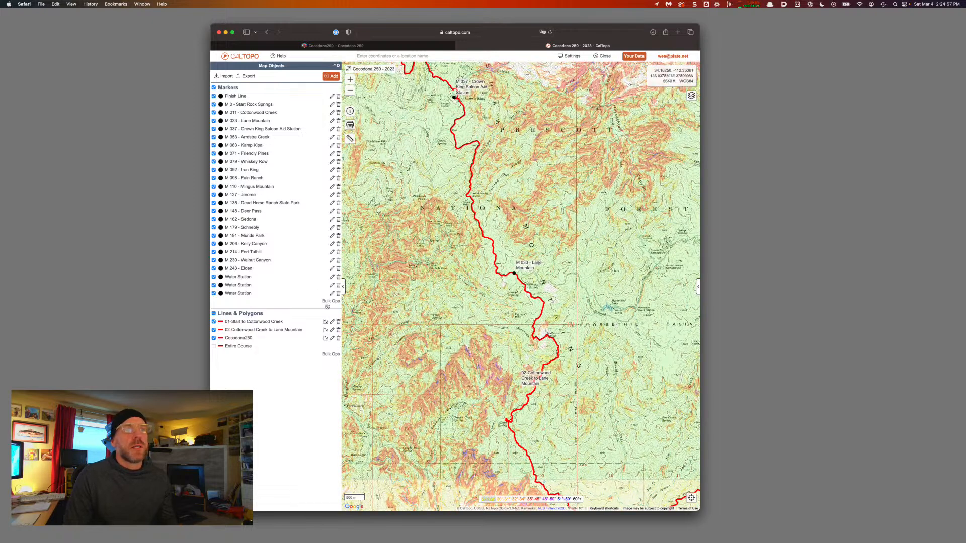
click(557, 359)
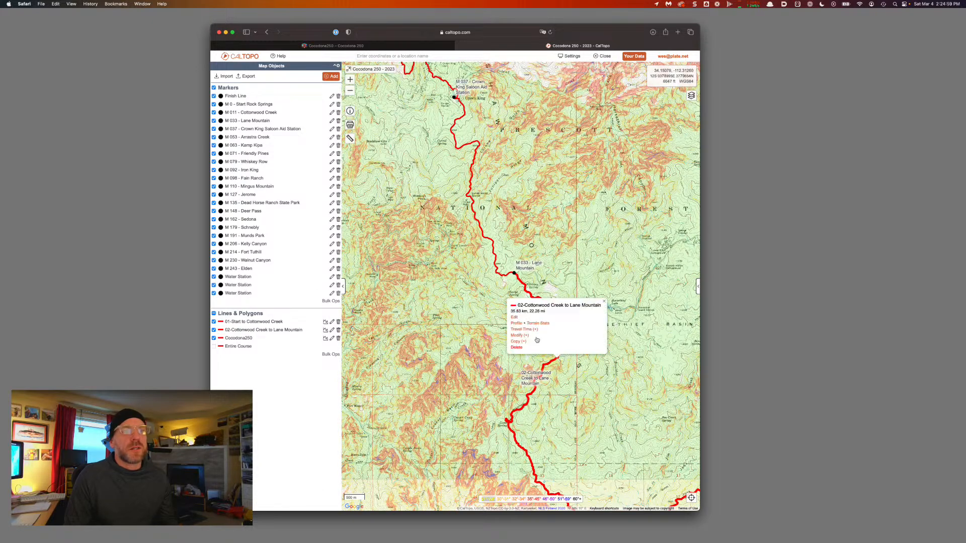
click(515, 318)
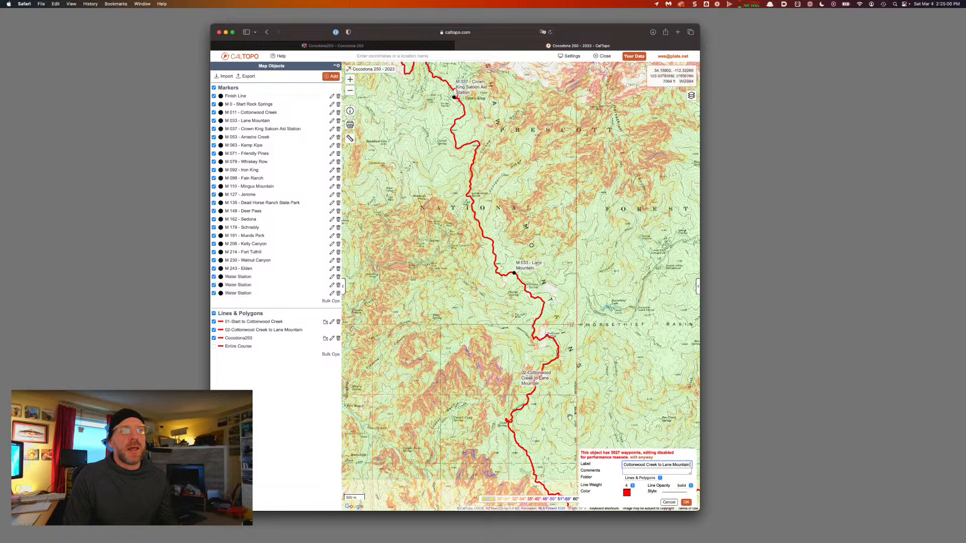
click(627, 492)
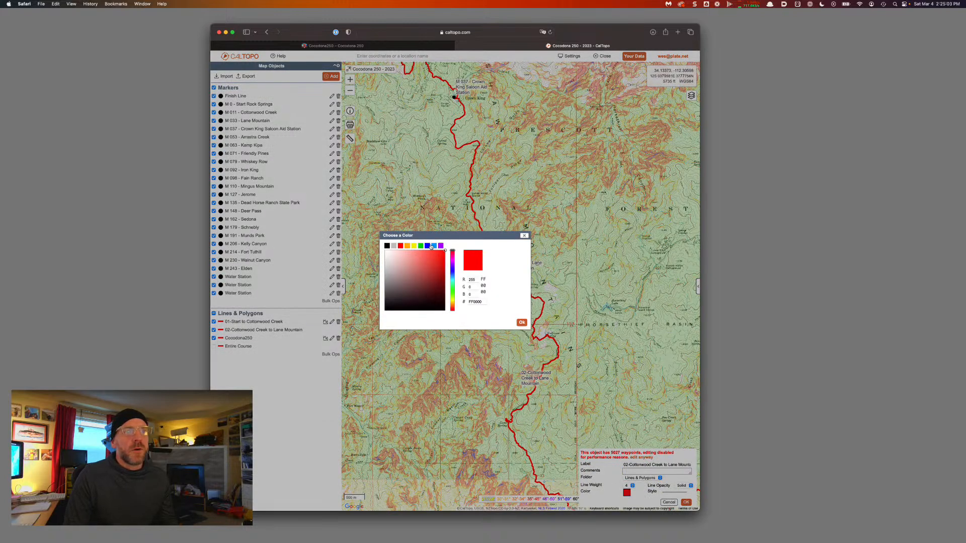
click(430, 246)
click(686, 502)
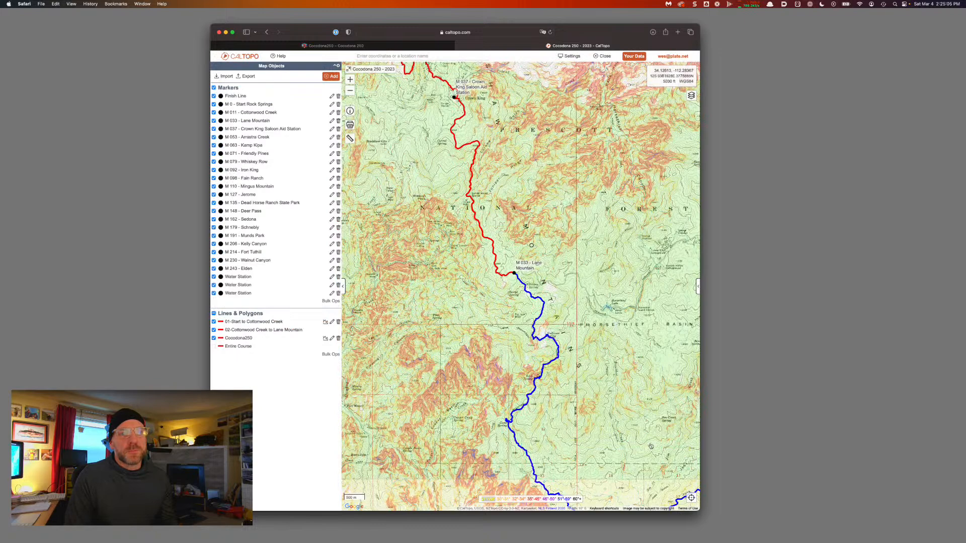
Zoom out to the course start and toggle the blue leg off and on to show its label
scroll(622, 405, down, 3)
drag(619, 401, 425, 191)
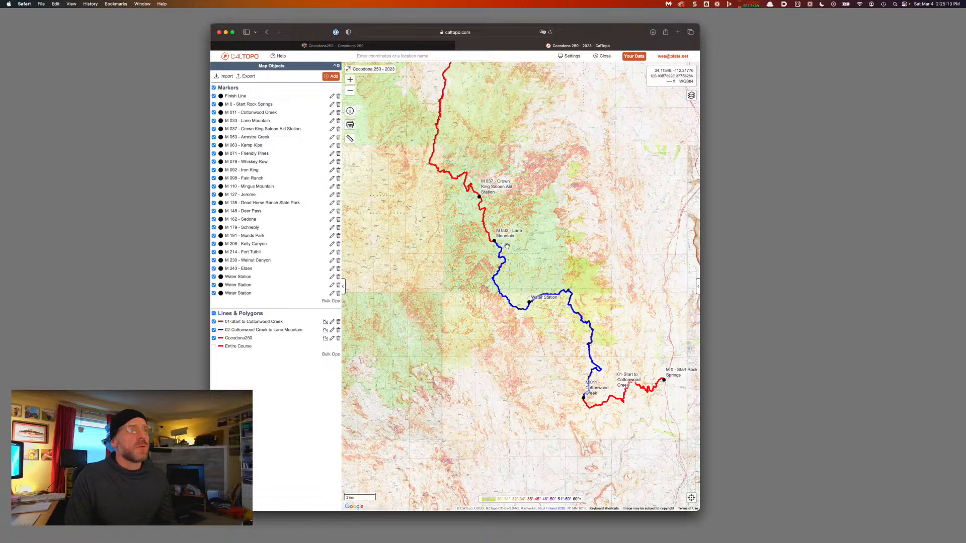
click(213, 330)
click(214, 331)
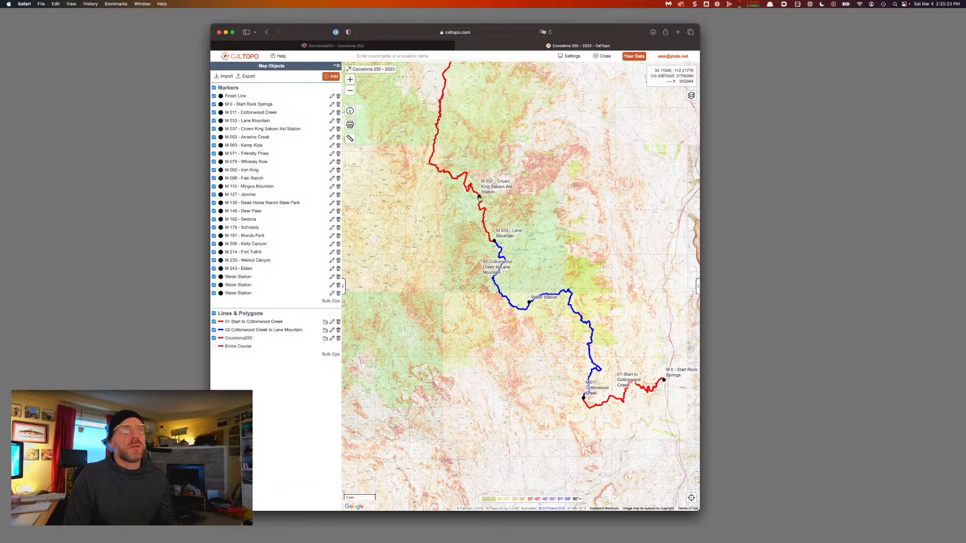
scroll(479, 198, up, 5)
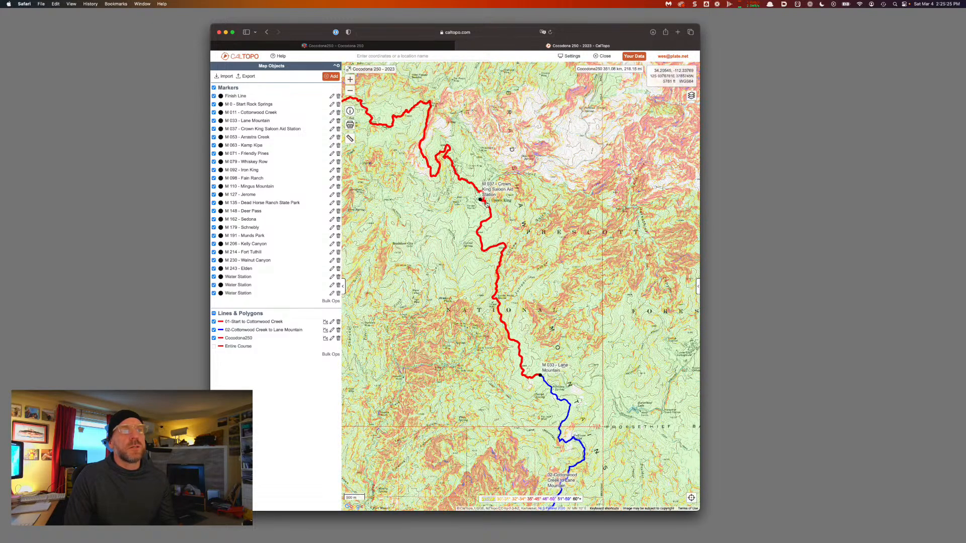
scroll(485, 203, down, 2)
Split the course line at the M 037 Crown King aid station and confirm
click(483, 202)
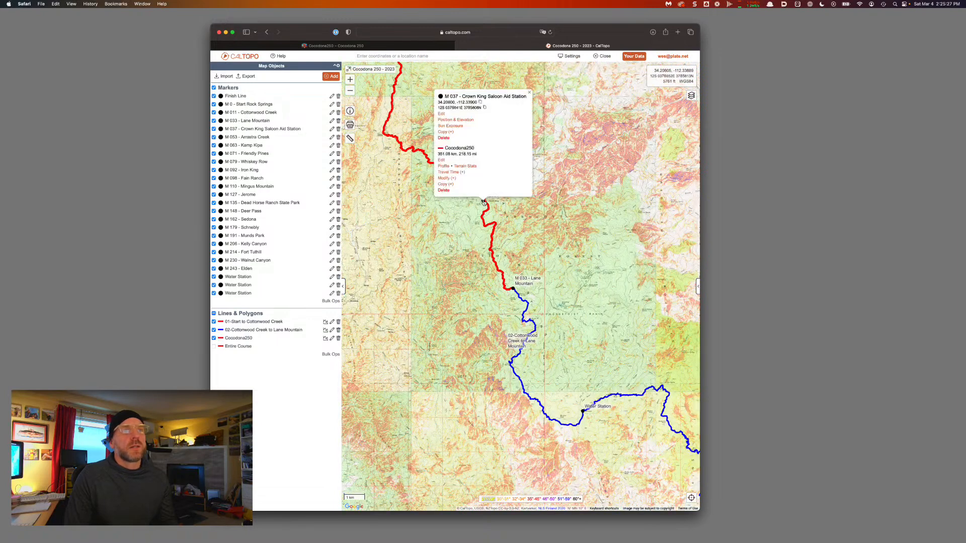
click(446, 178)
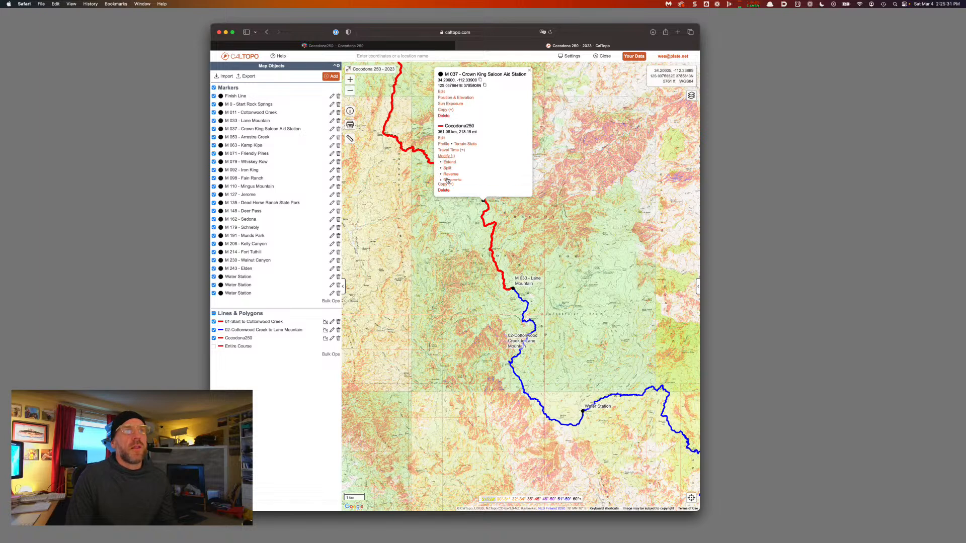
click(447, 154)
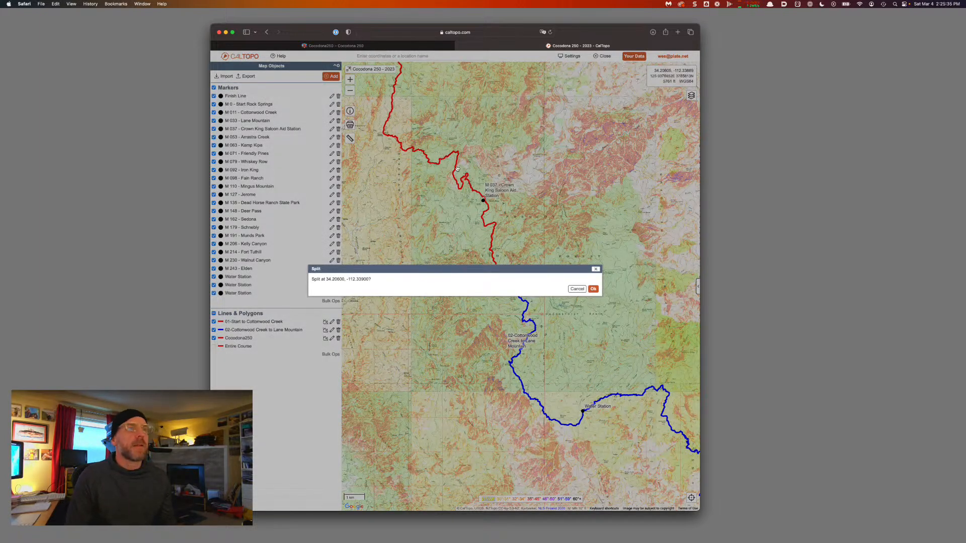
click(594, 288)
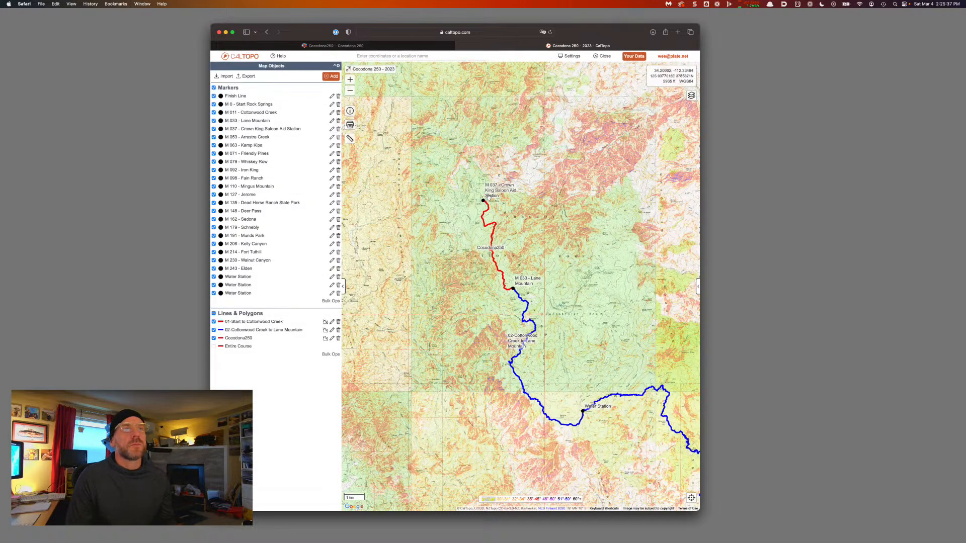
Label the new short red leg '03-Lane Mountain to Crown King'
click(492, 226)
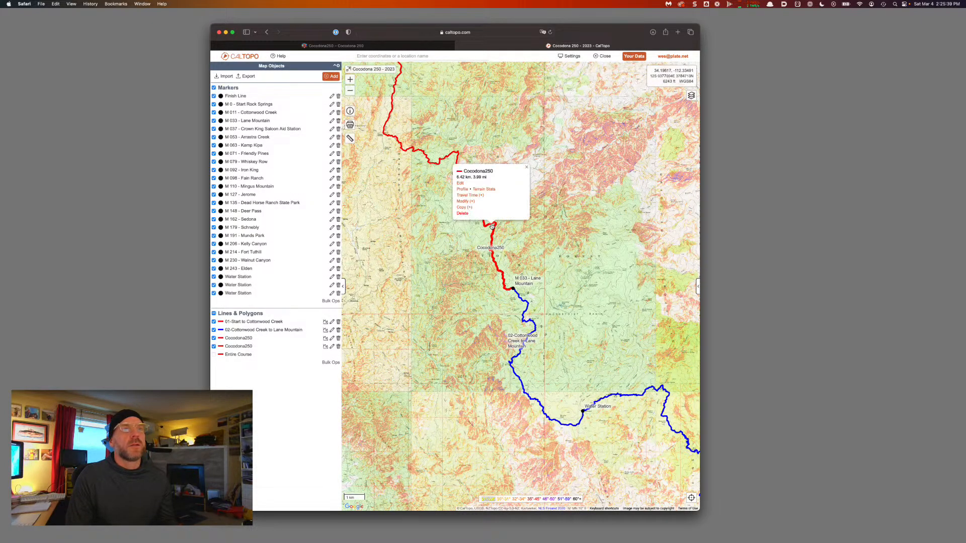
click(460, 184)
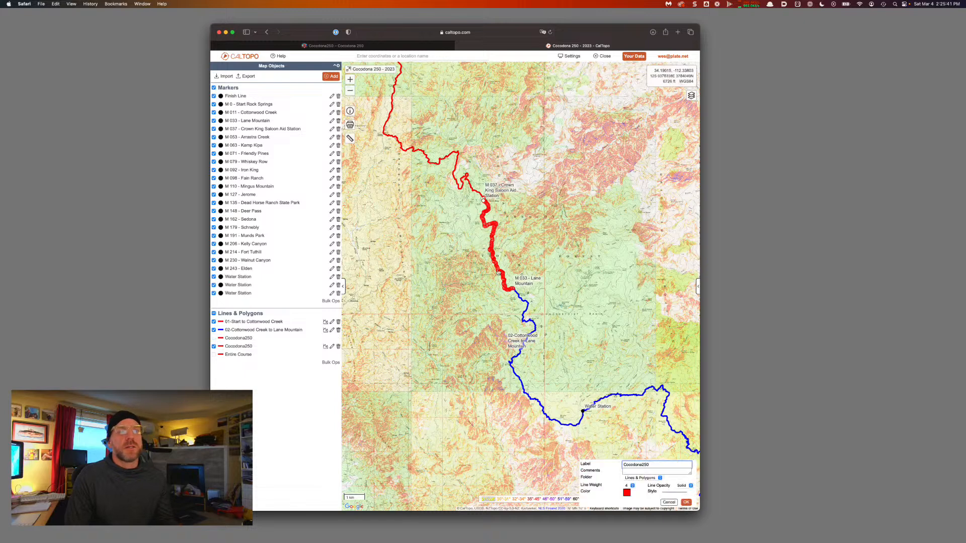
key(super+a)
text(03-)
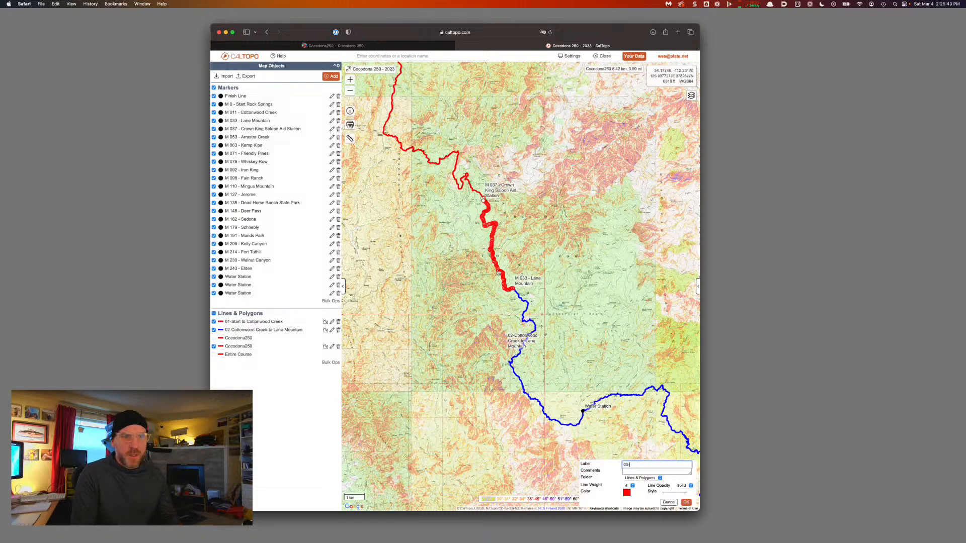
text(Lane Mountain to =)
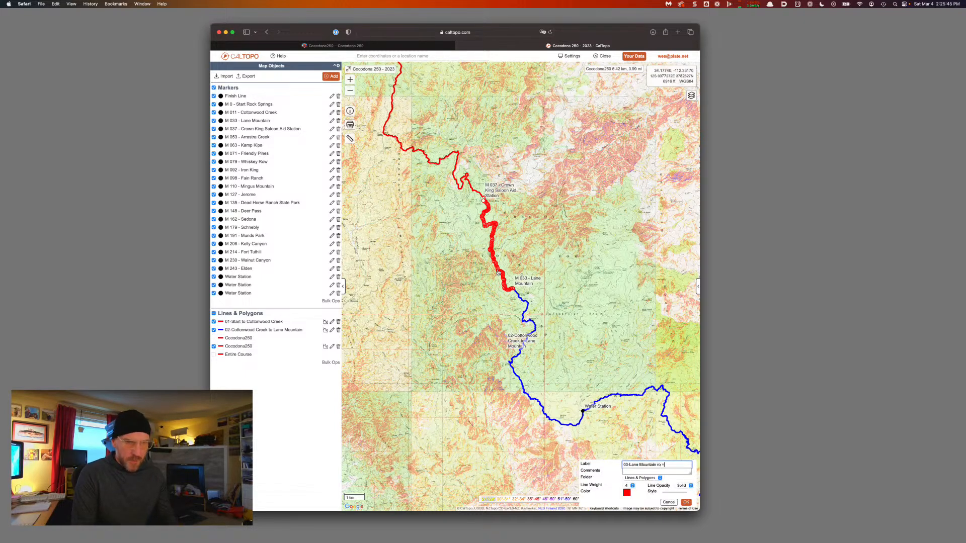
key(BackSpace)
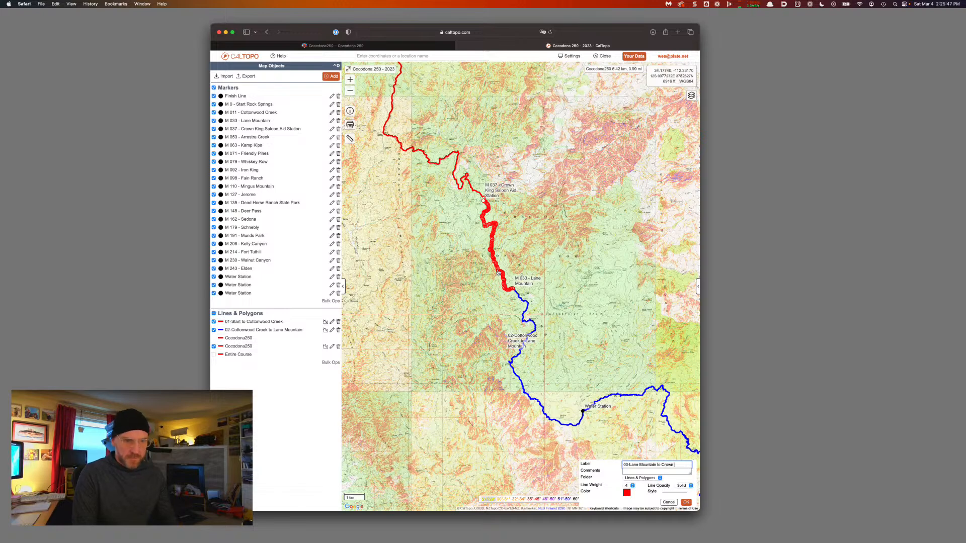
text(to Crown King)
key(alt+shift+Left)
key(alt+shift+Left)
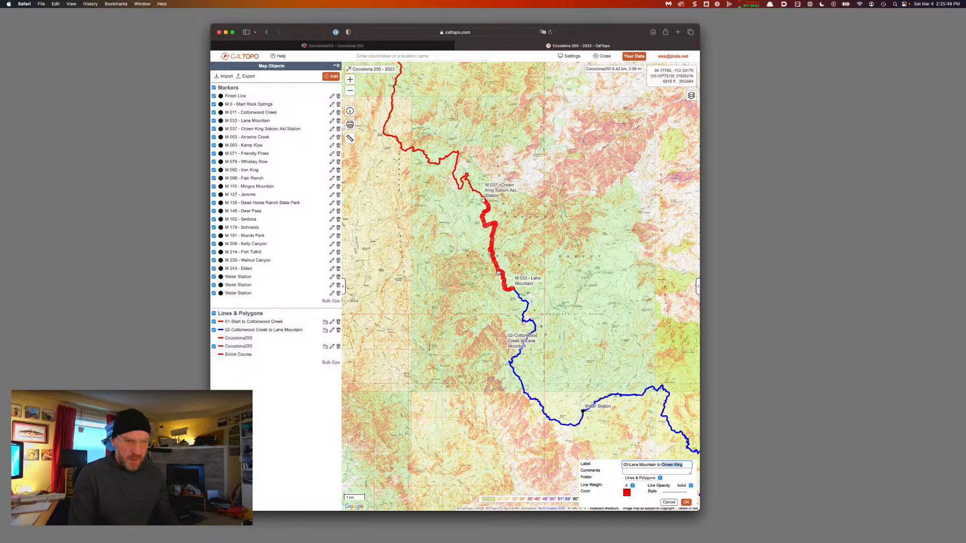
key(Return)
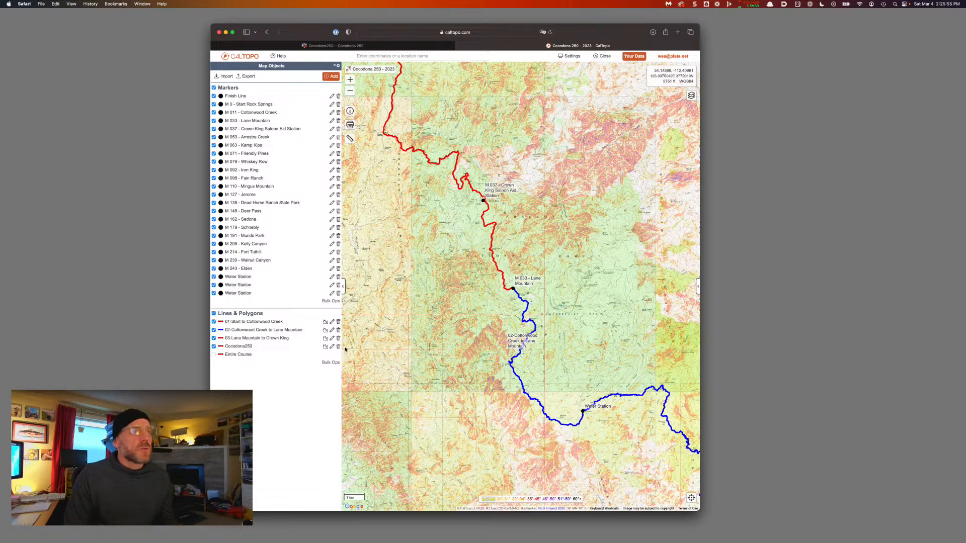
mouse_move(444, 97)
mouse_down()
mouse_move(482, 193)
mouse_move(483, 317)
mouse_up()
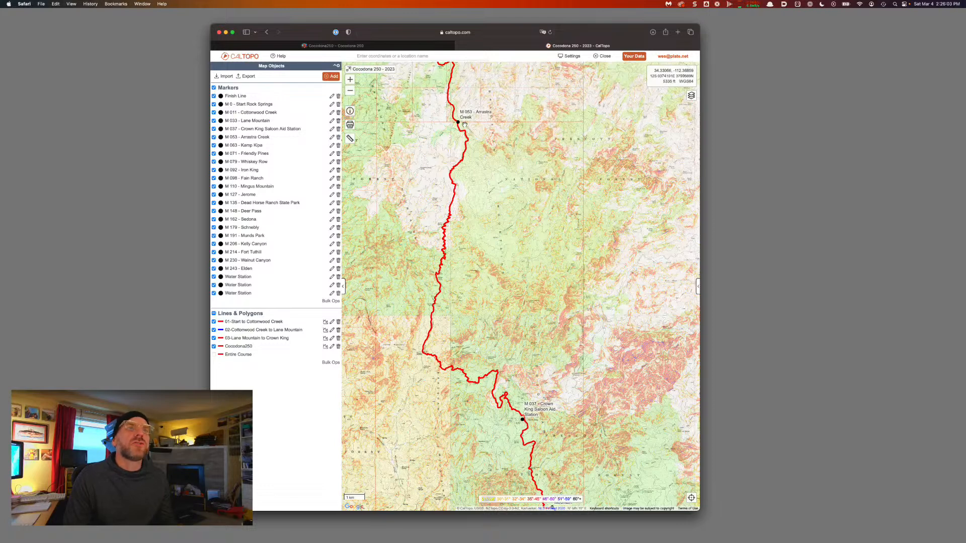
Split the course line at the Arrastra Creek aid station and confirm
click(458, 124)
click(458, 124)
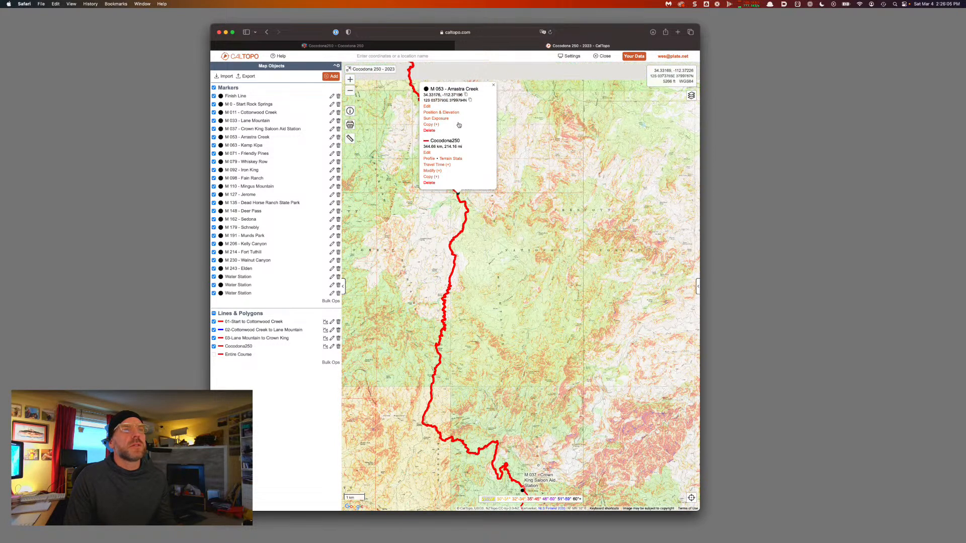
click(431, 167)
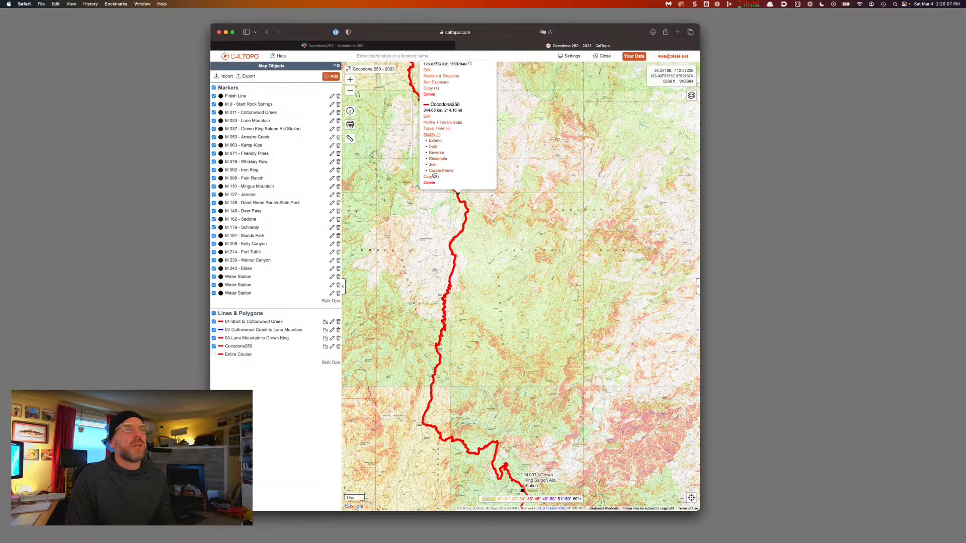
click(433, 147)
click(594, 288)
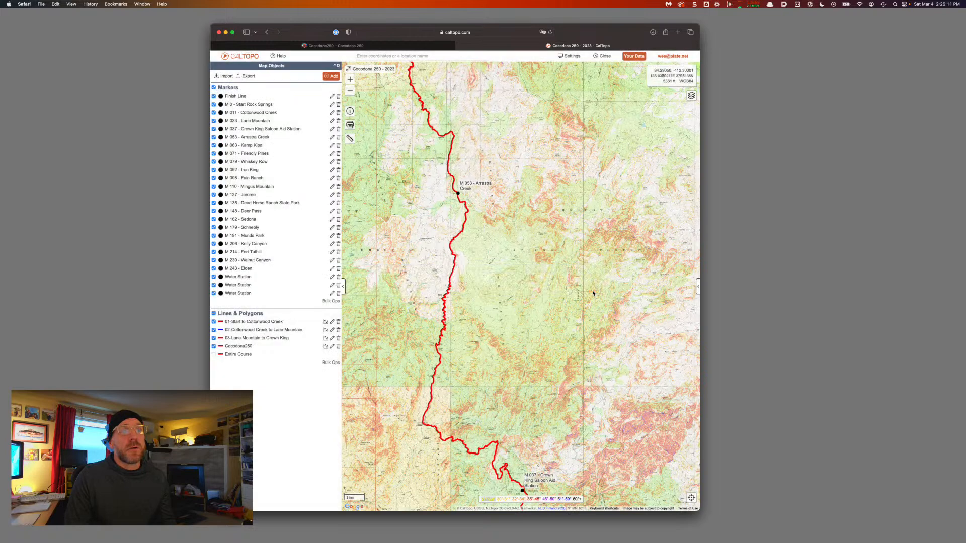
Label the new leg '04-Crown King to Arrastra Creek', copying the name from the marker
click(446, 304)
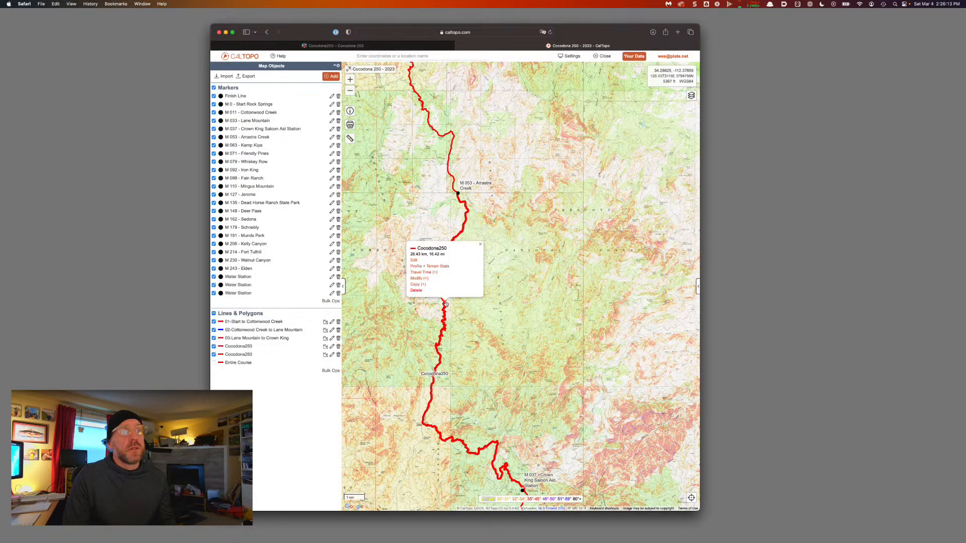
click(414, 260)
key(super+a)
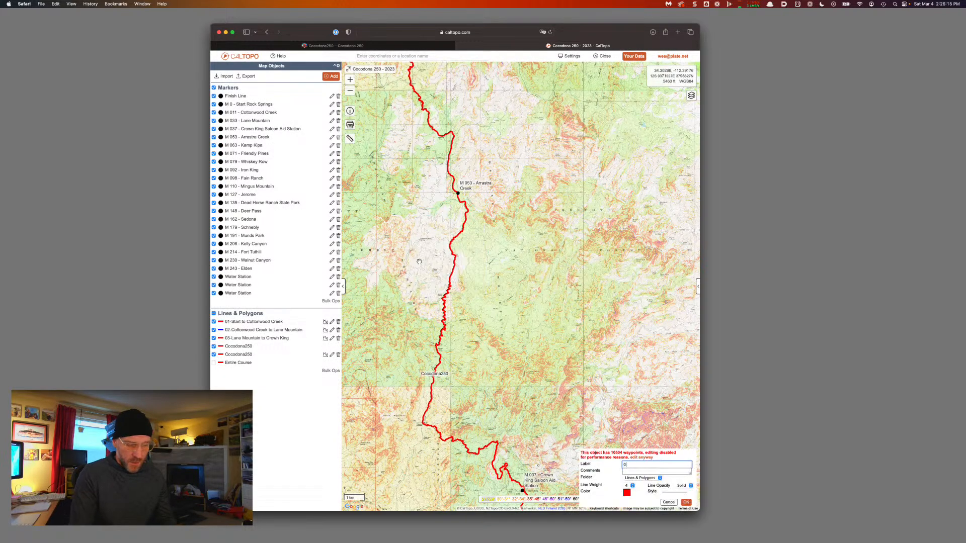
text(04-Crown King to A)
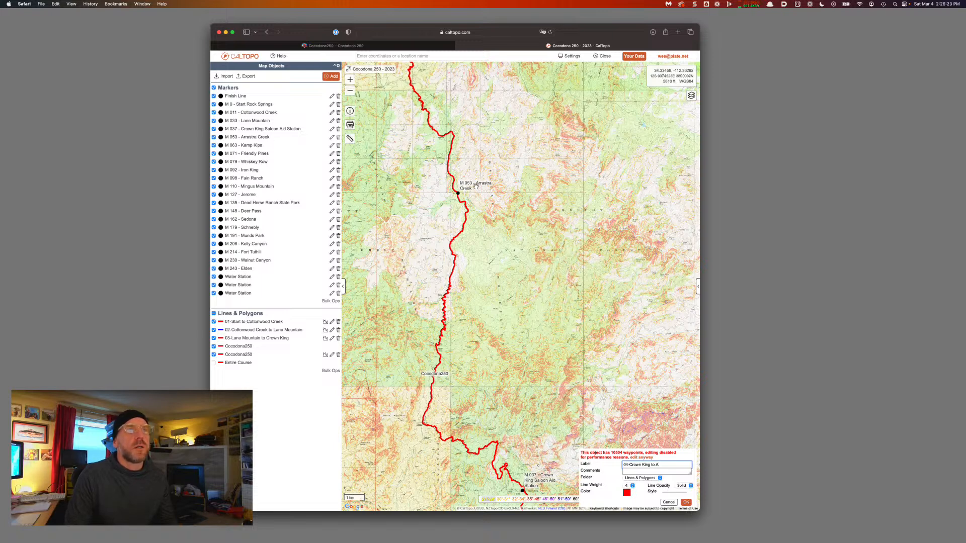
click(458, 191)
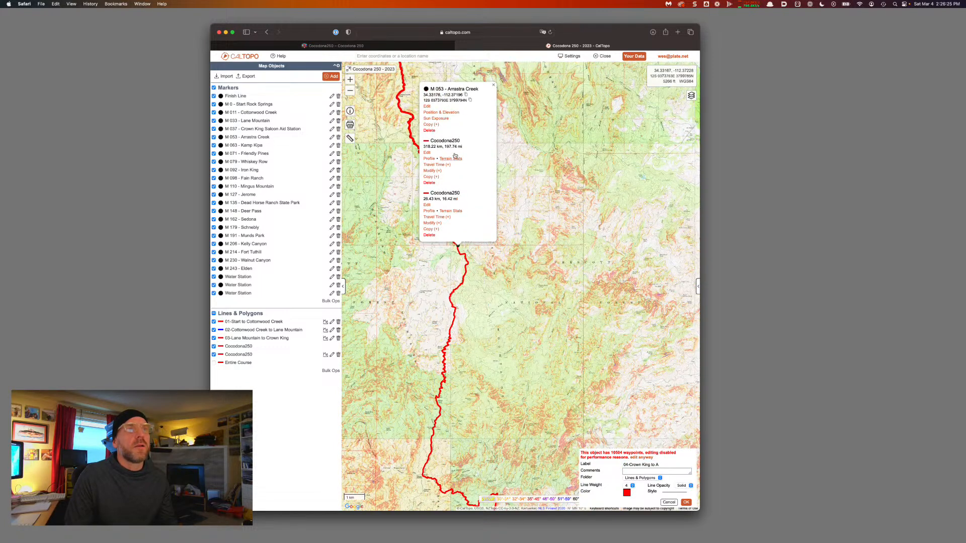
drag(479, 88, 447, 89)
key(super+c)
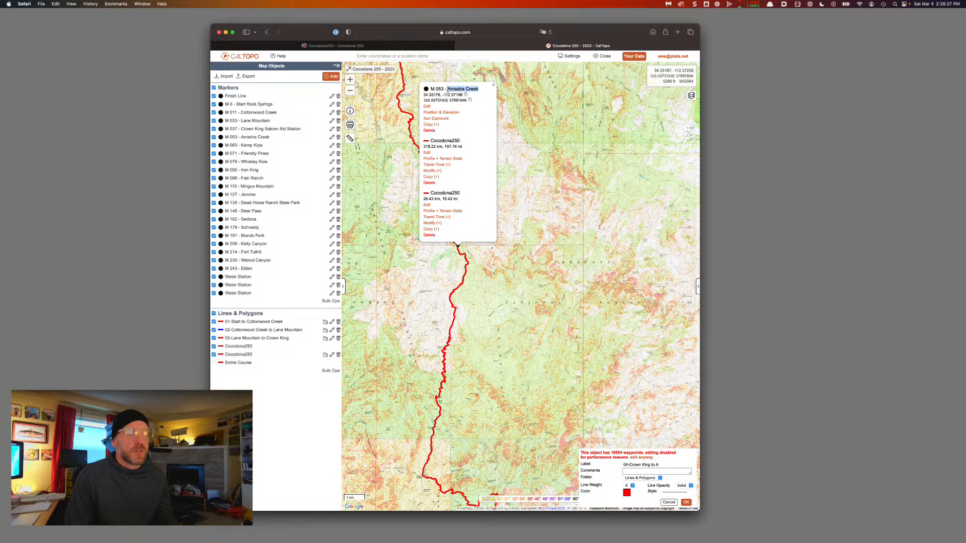
click(663, 466)
key(BackSpace)
key(super+v)
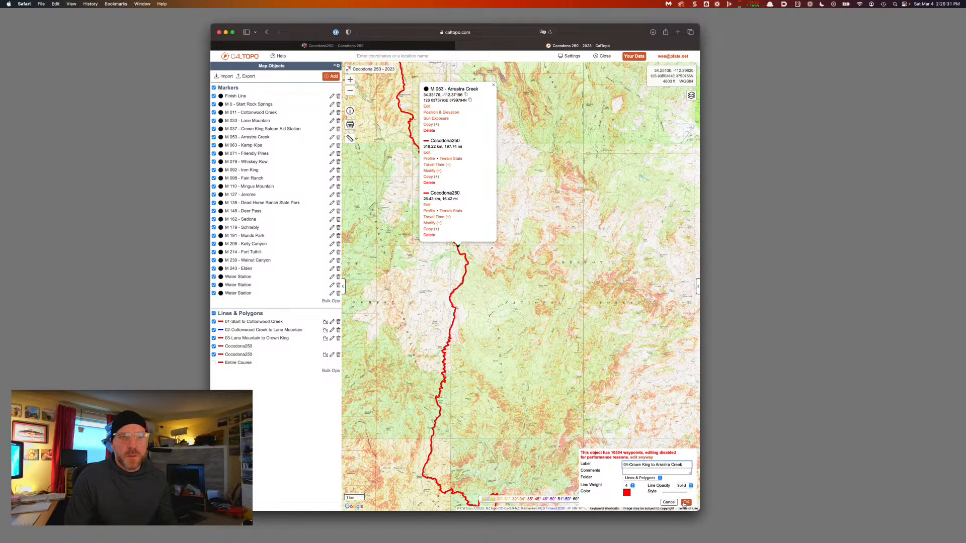
Color the 04 leg blue and close the Arrastra Creek marker info
click(626, 492)
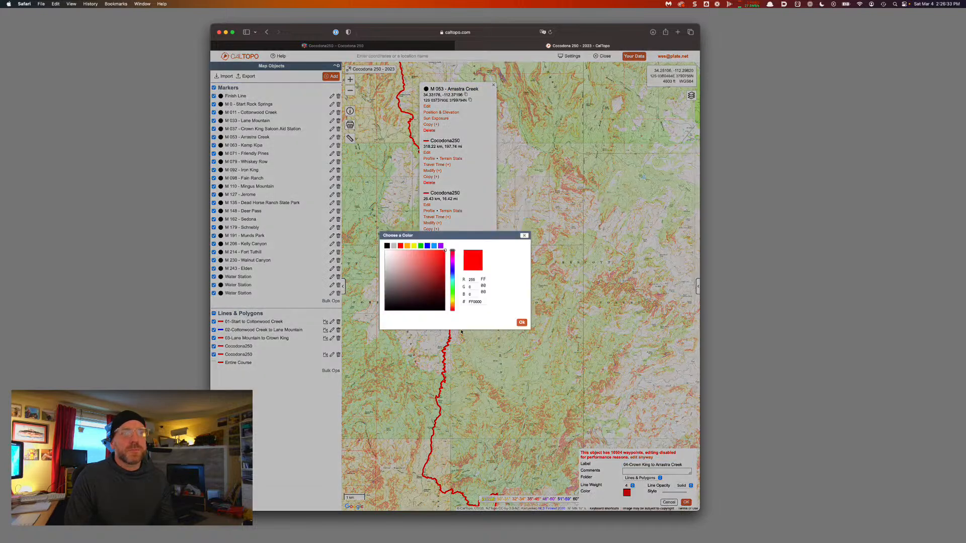
click(428, 246)
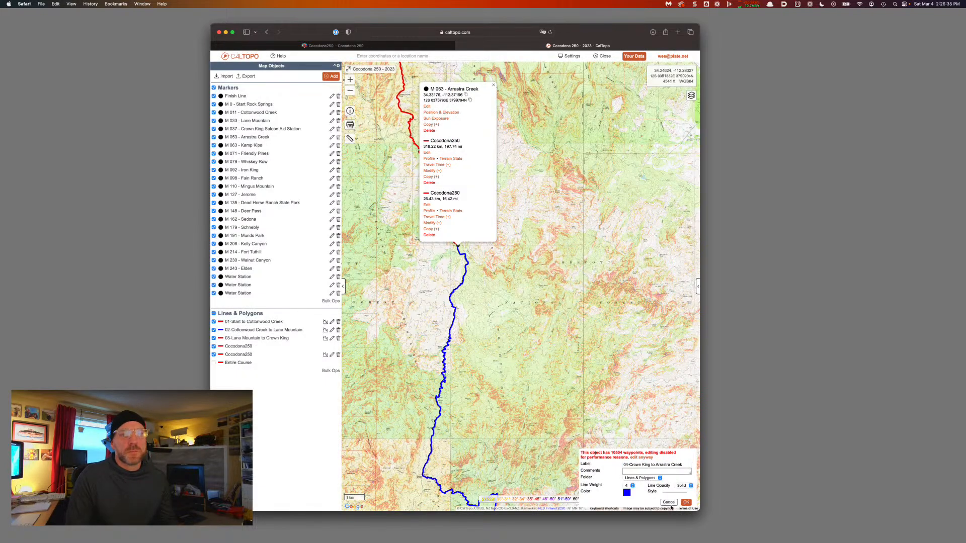
click(686, 503)
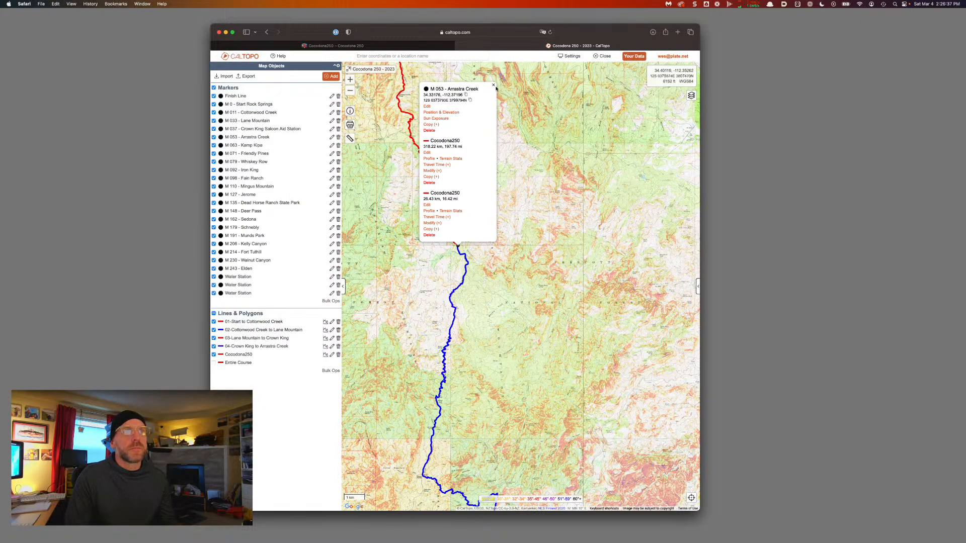
click(494, 86)
drag(529, 270, 528, 179)
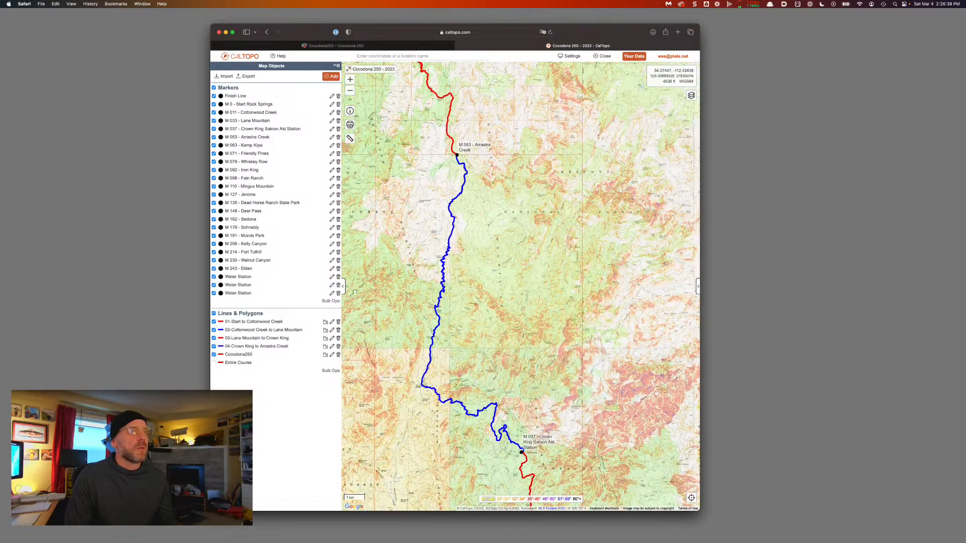
Zoom in on Kamp Kipa and split the course line at that aid station
scroll(514, 364, down, 3)
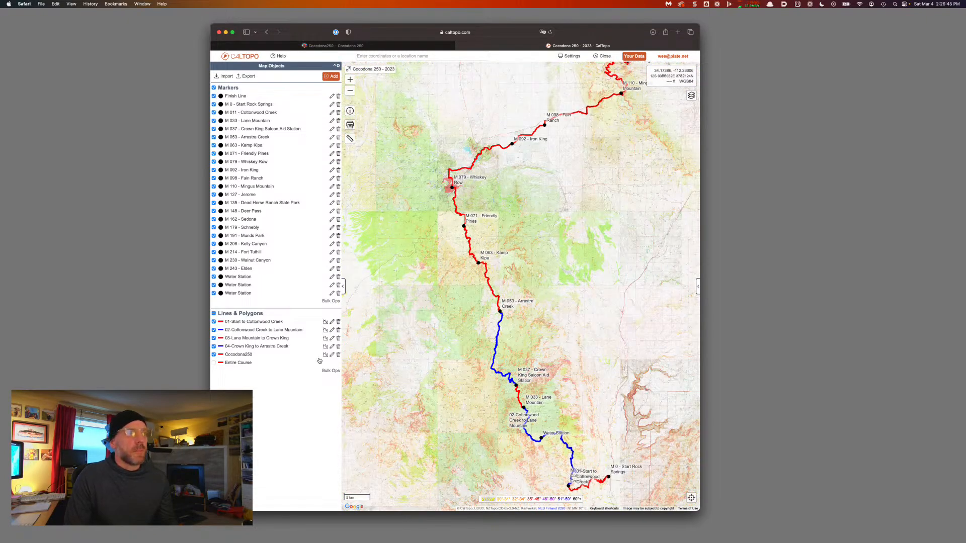
scroll(481, 276, up, 4)
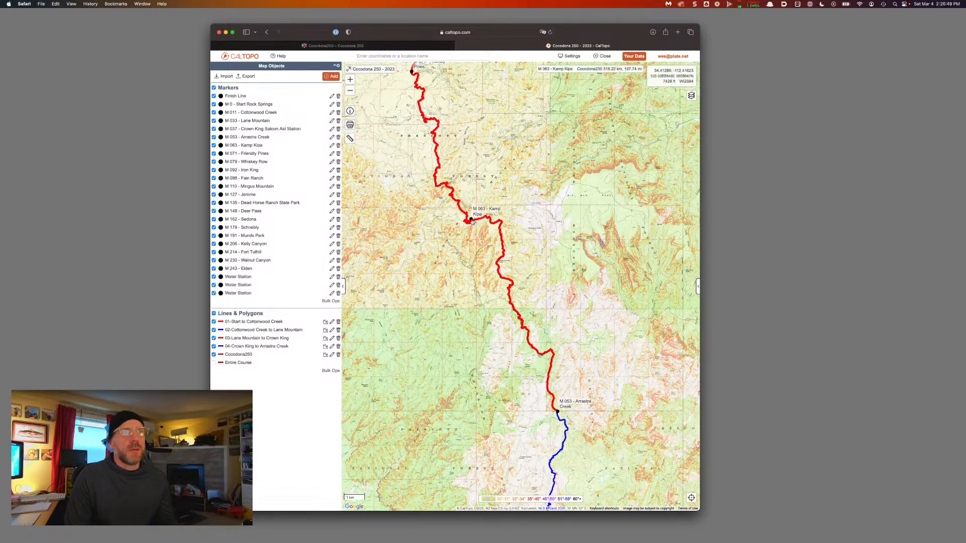
scroll(472, 222, up, 4)
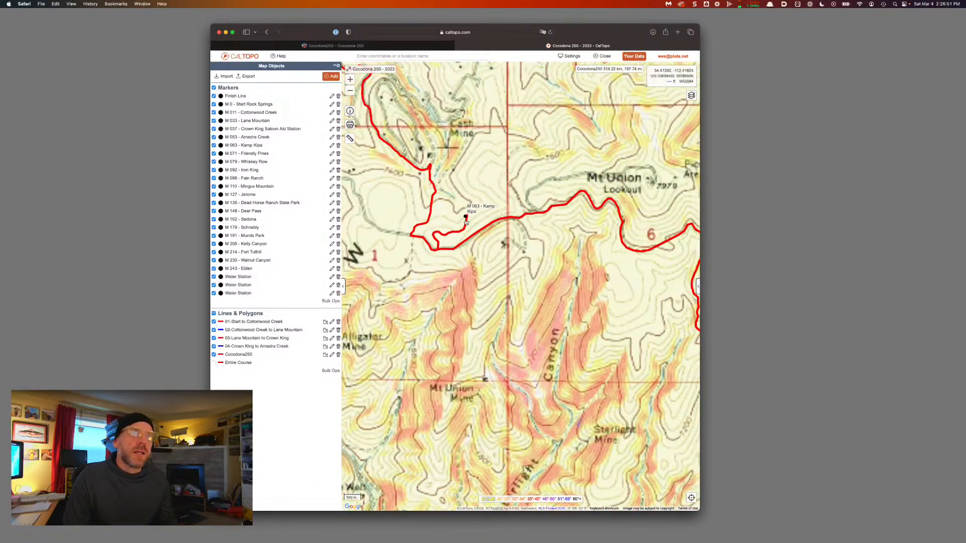
scroll(465, 221, up, 4)
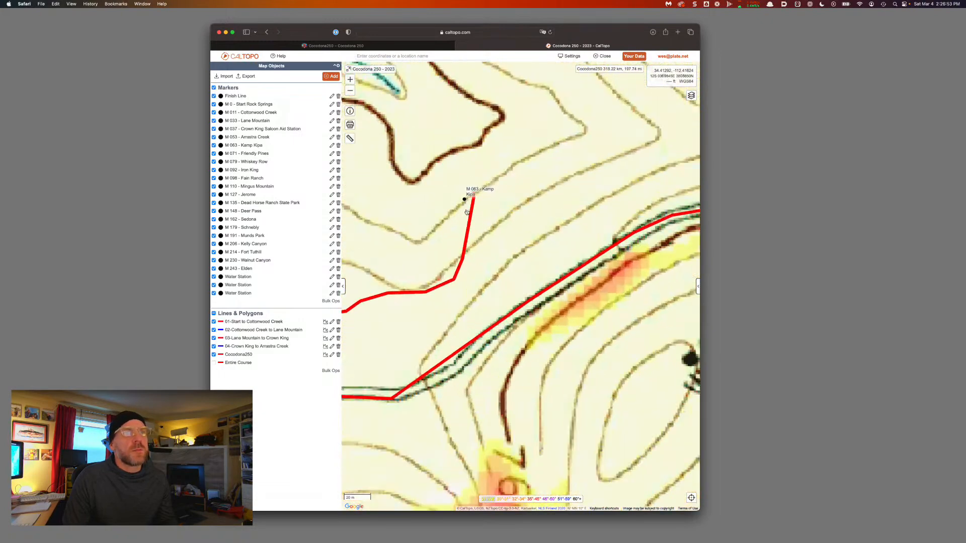
scroll(466, 212, up, 2)
click(477, 188)
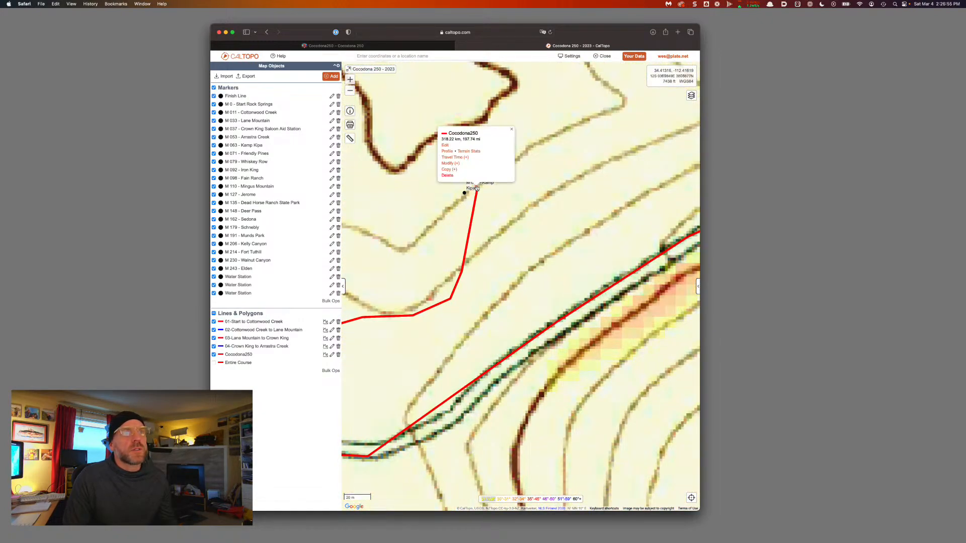
click(458, 166)
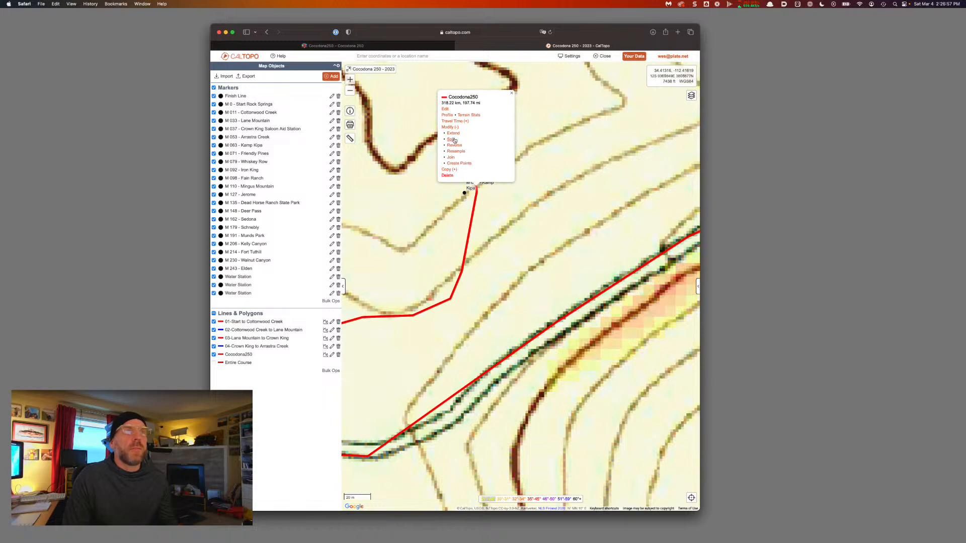
click(453, 140)
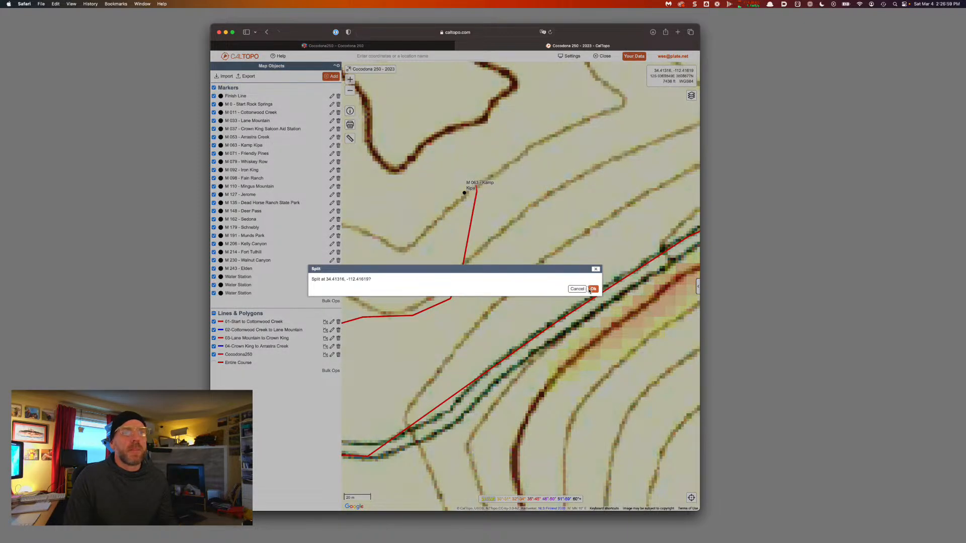
click(591, 289)
Zoom out, recentre the course, and select the newly split line
scroll(589, 289, down, 2)
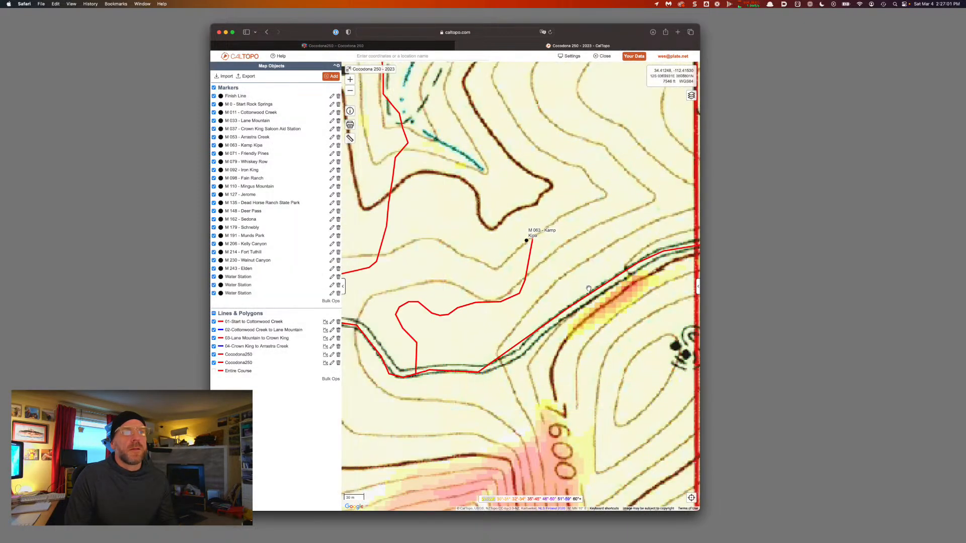
scroll(589, 290, down, 3)
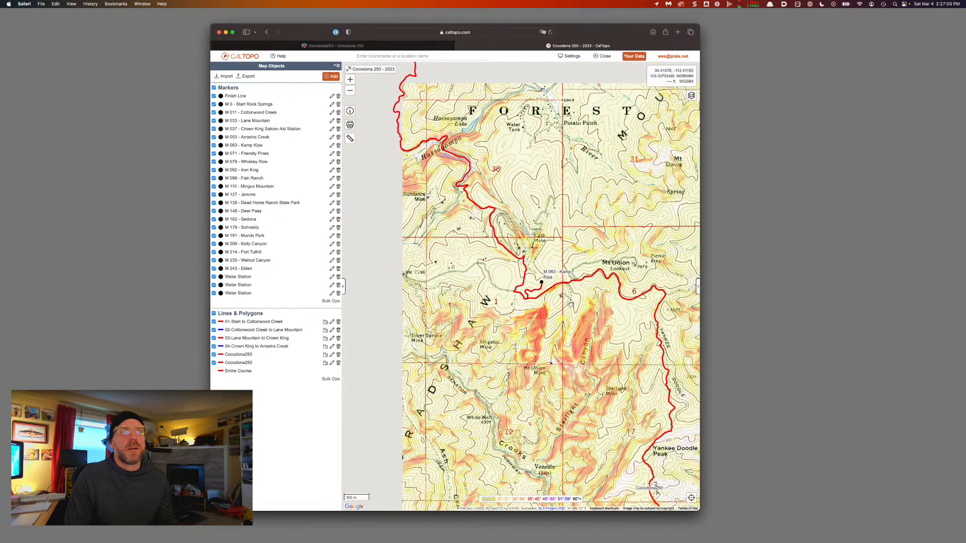
drag(570, 305, 552, 302)
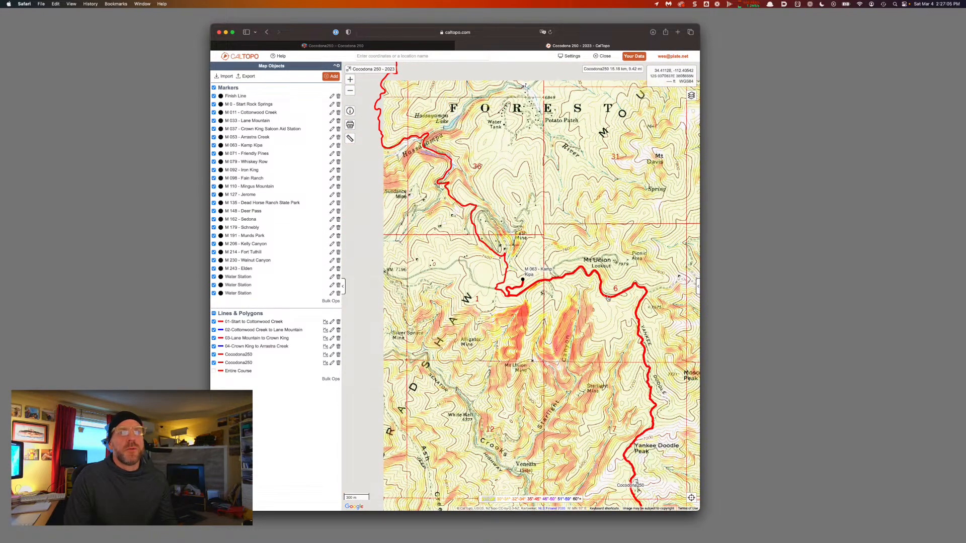
click(608, 298)
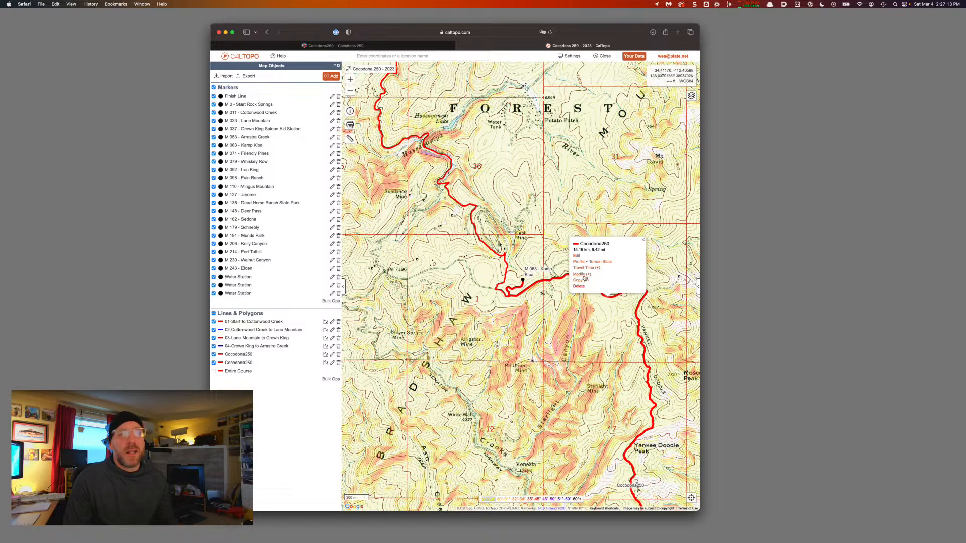
Relabel the leg '05-Arrastra Creek to Kamp Kipa', leaving its red color unchanged
click(576, 256)
key(super+a)
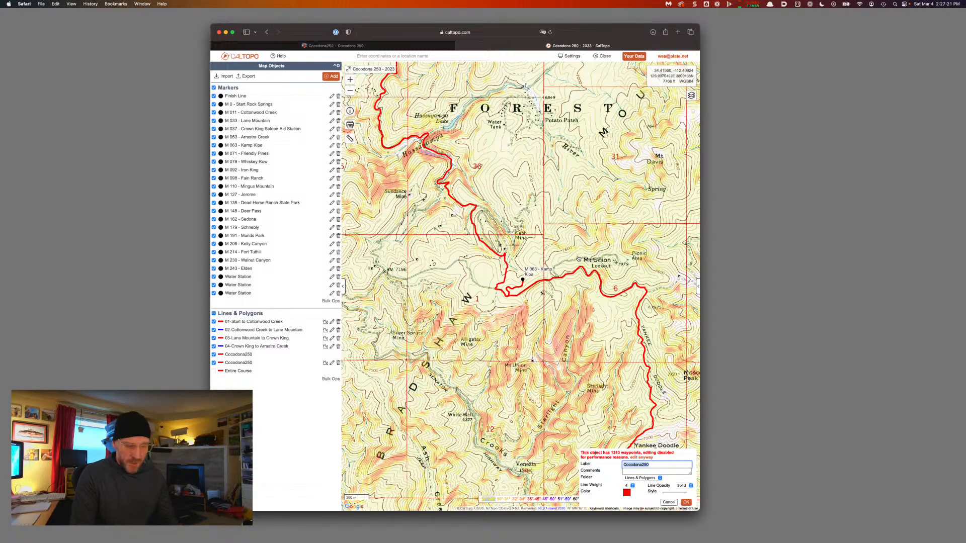
text(05-)
text(Arrastra Creek)
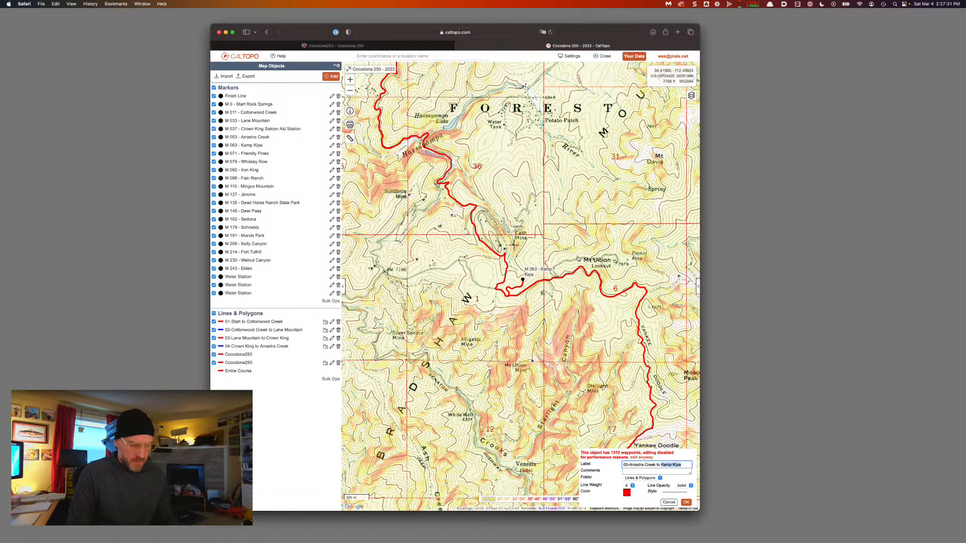
key(Return)
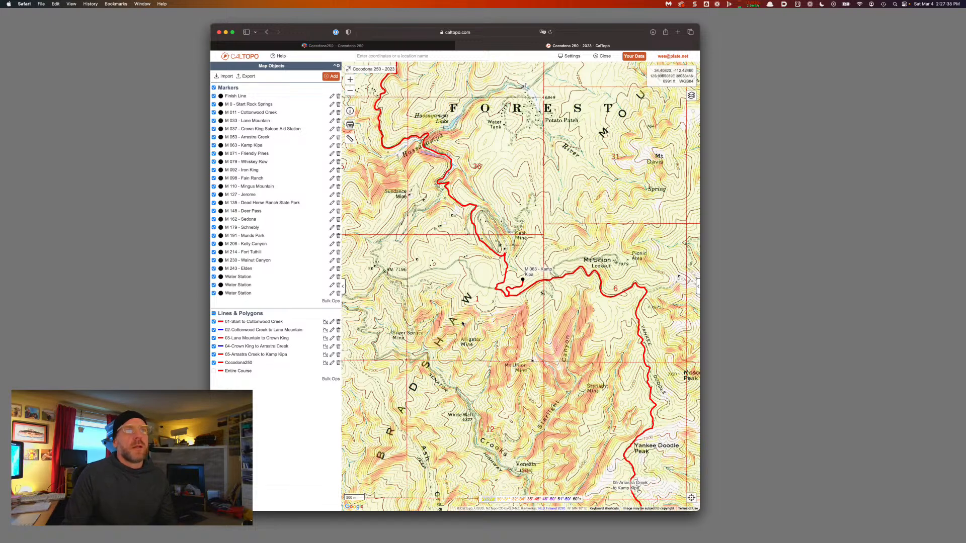
scroll(461, 323, down, 3)
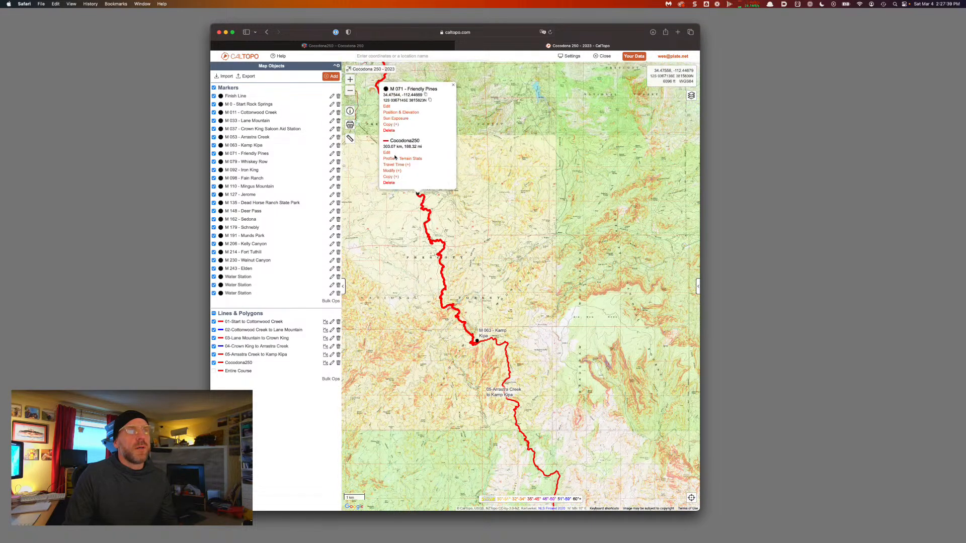
Split the course line at the Friendly Pines aid station
click(391, 171)
click(392, 147)
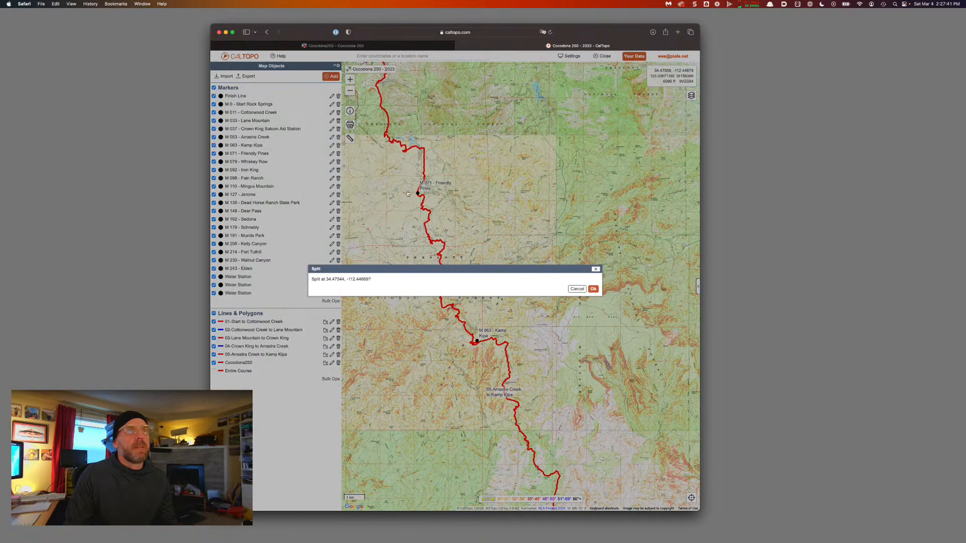
click(593, 289)
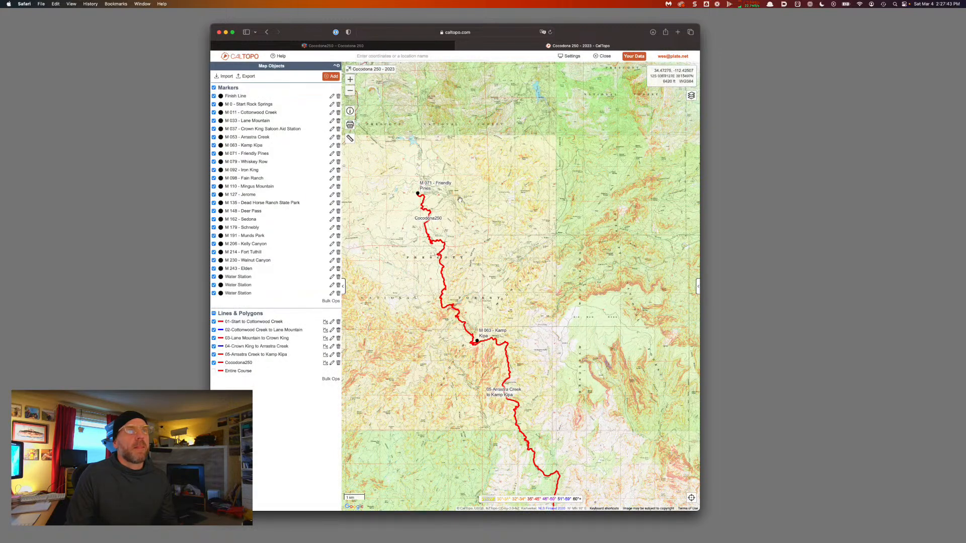
Label the new leg '06-Kamp Kipa to Friendly Pines', copying the marker name
click(442, 258)
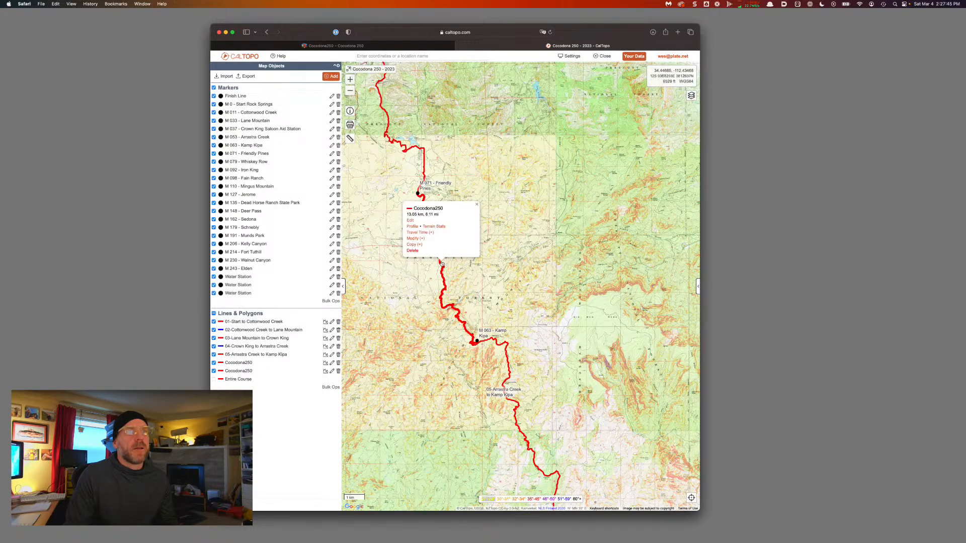
click(411, 221)
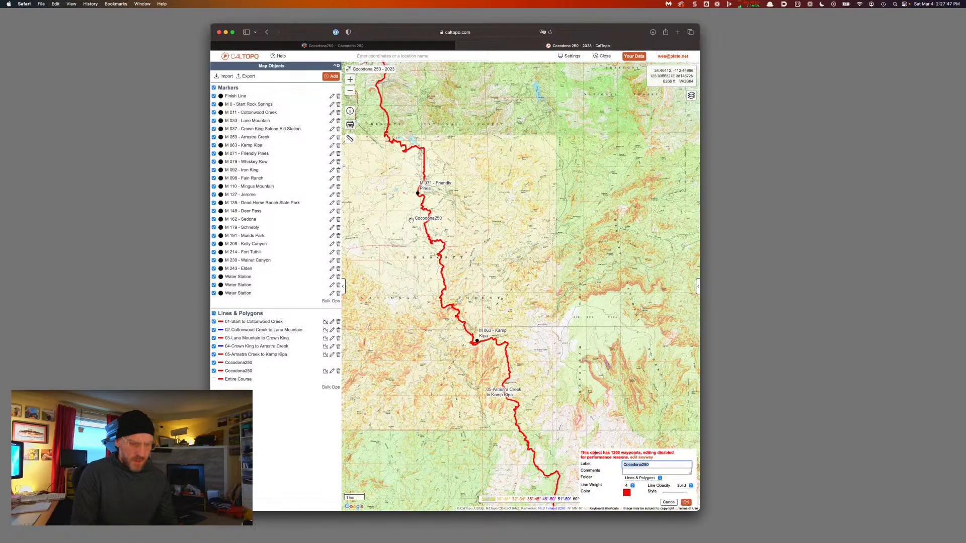
text(06-Kamp Kipa to)
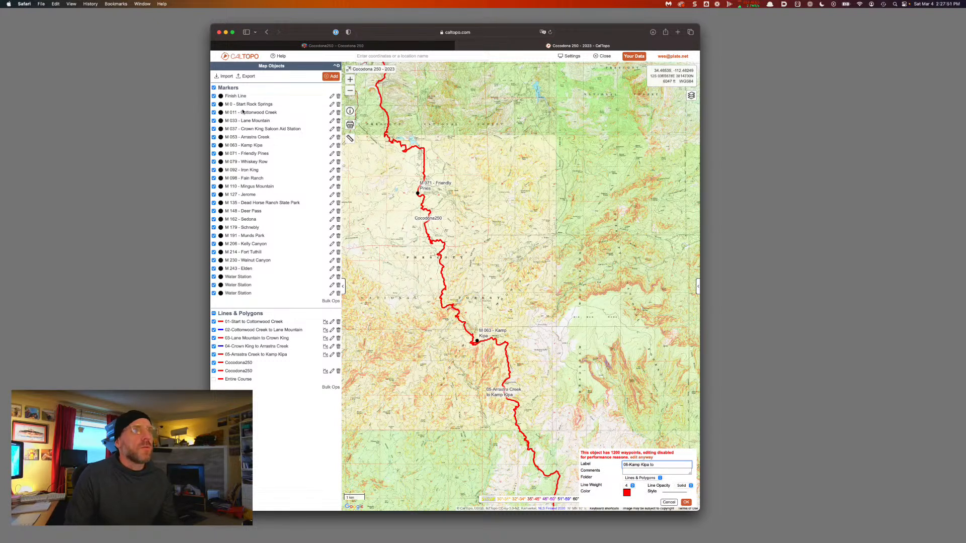
click(418, 195)
drag(438, 93, 409, 91)
key(super+c)
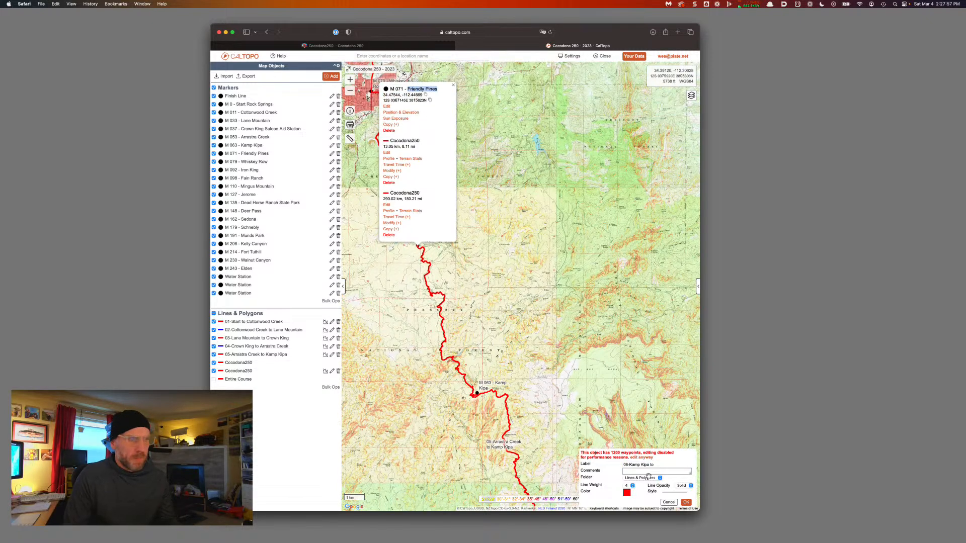
click(660, 466)
key(super+v)
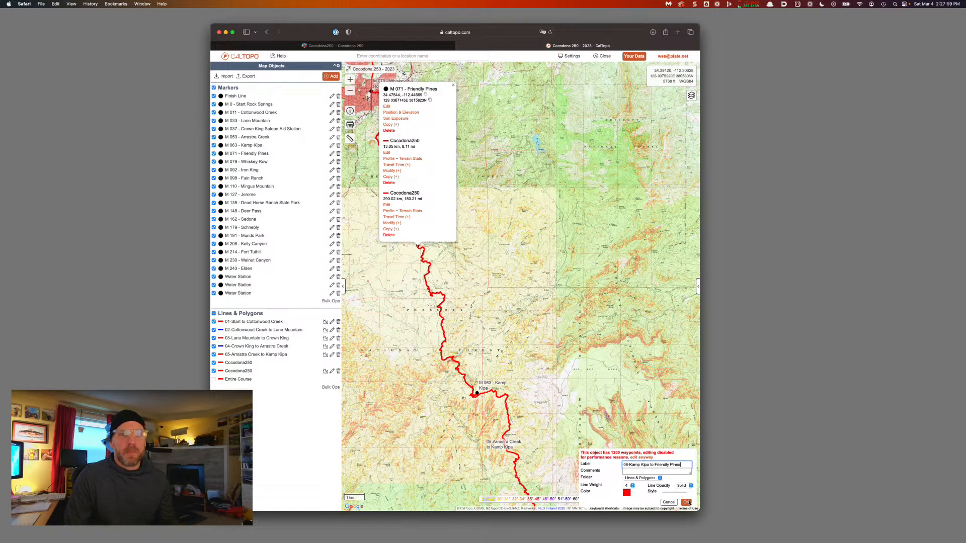
click(687, 502)
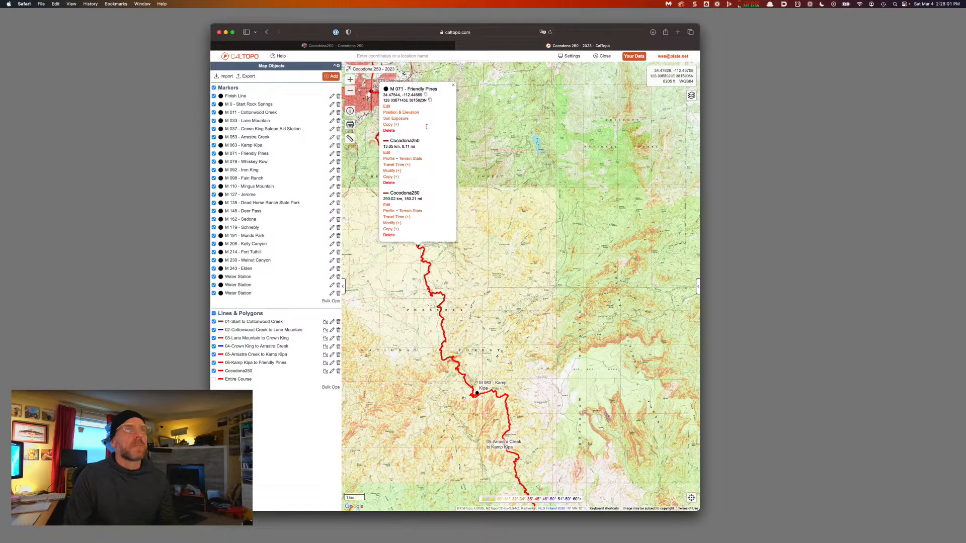
click(453, 85)
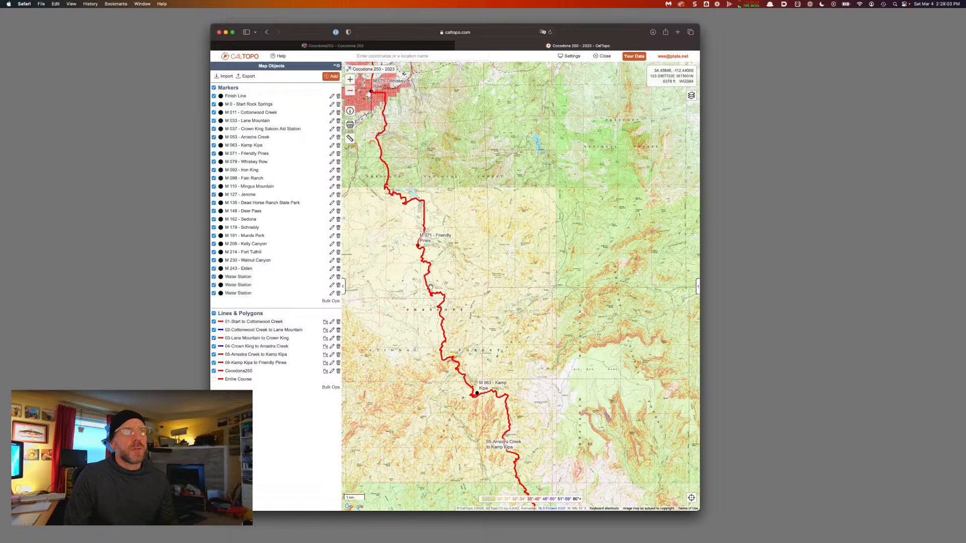
Change the 06-Kamp Kipa to Friendly Pines leg's color to blue
click(430, 289)
click(396, 247)
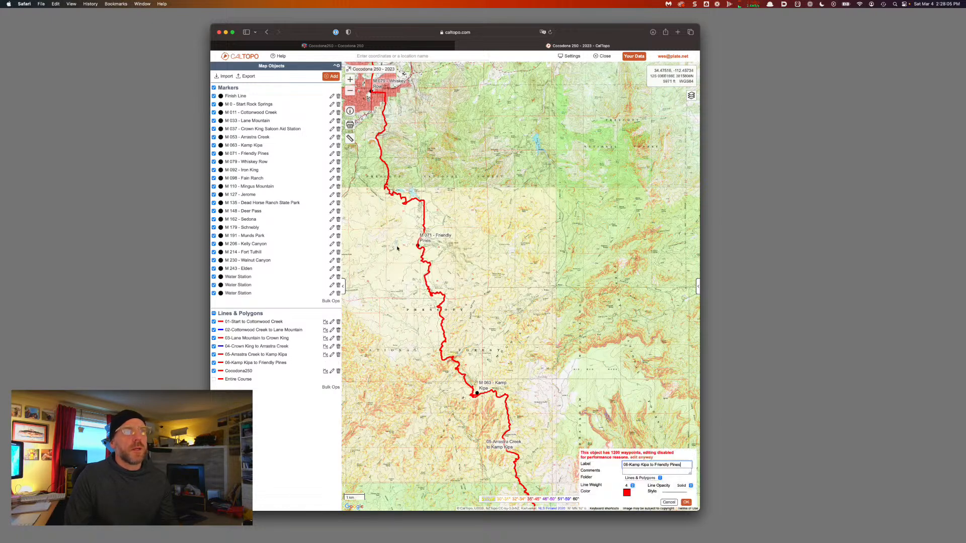
click(626, 493)
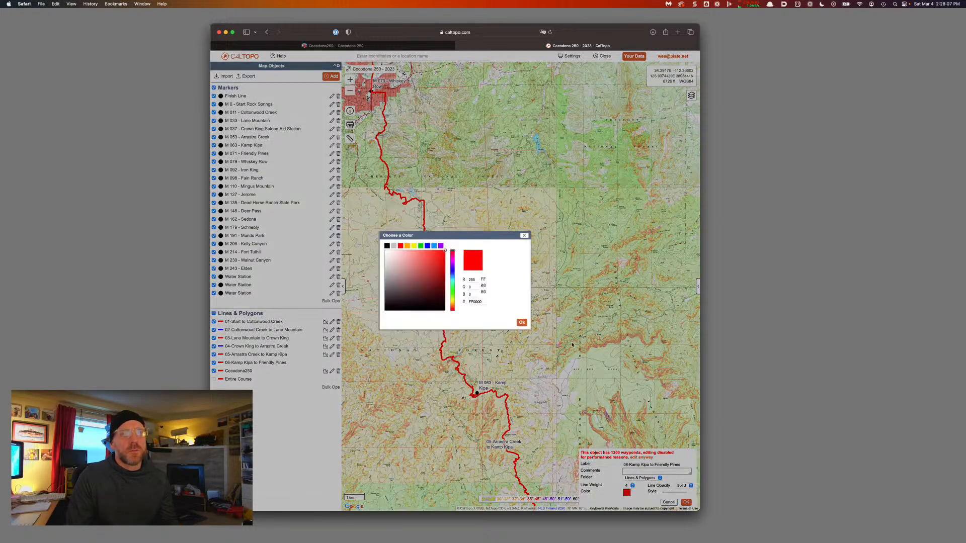
click(428, 246)
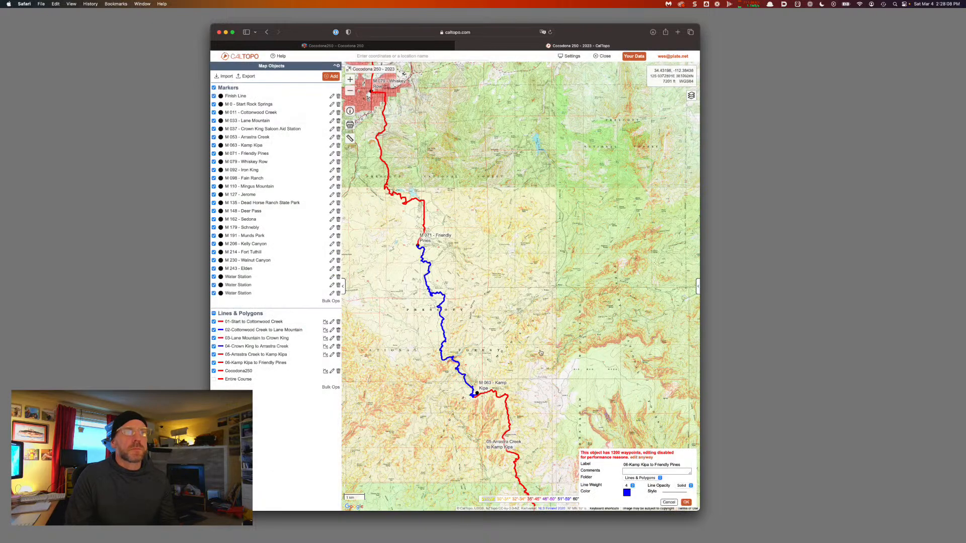
click(685, 503)
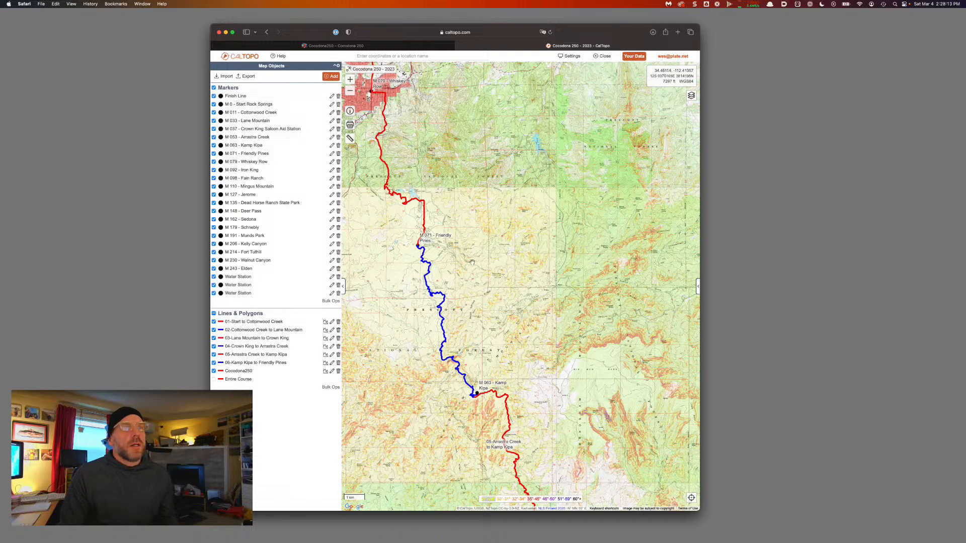
drag(455, 237, 498, 295)
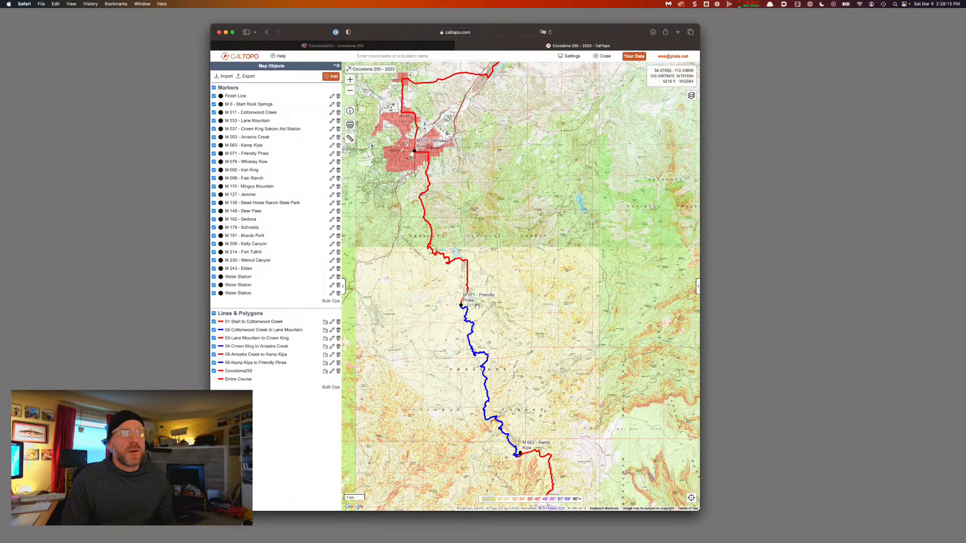
Follow the blue leg past Camp Wamatochick and Sky Y Camp back to Friendly Pines
scroll(476, 314, up, 5)
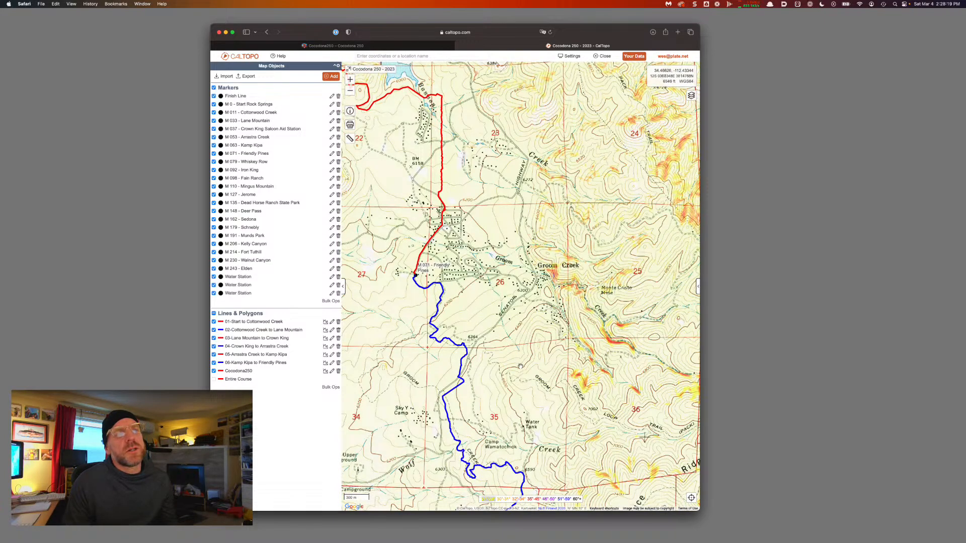
drag(518, 364, 487, 216)
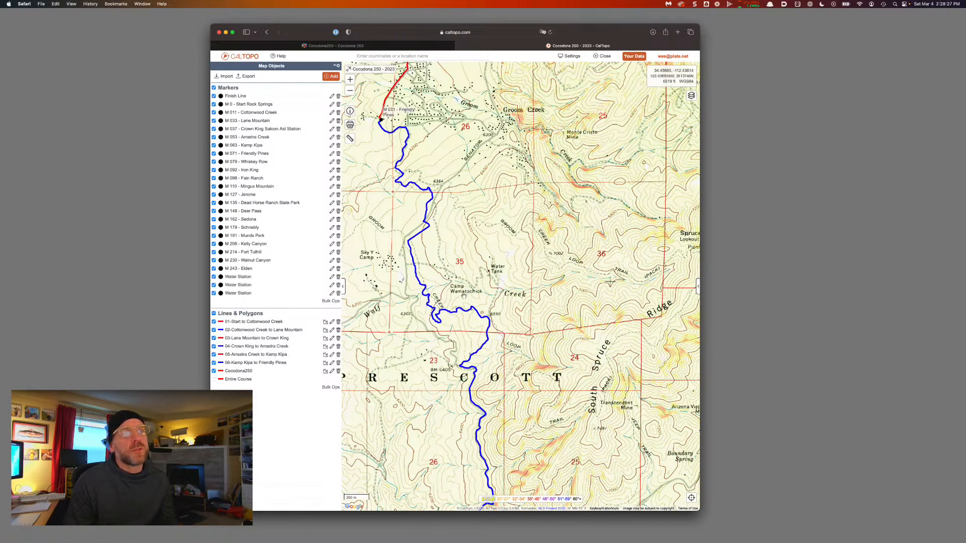
scroll(442, 247, up, 5)
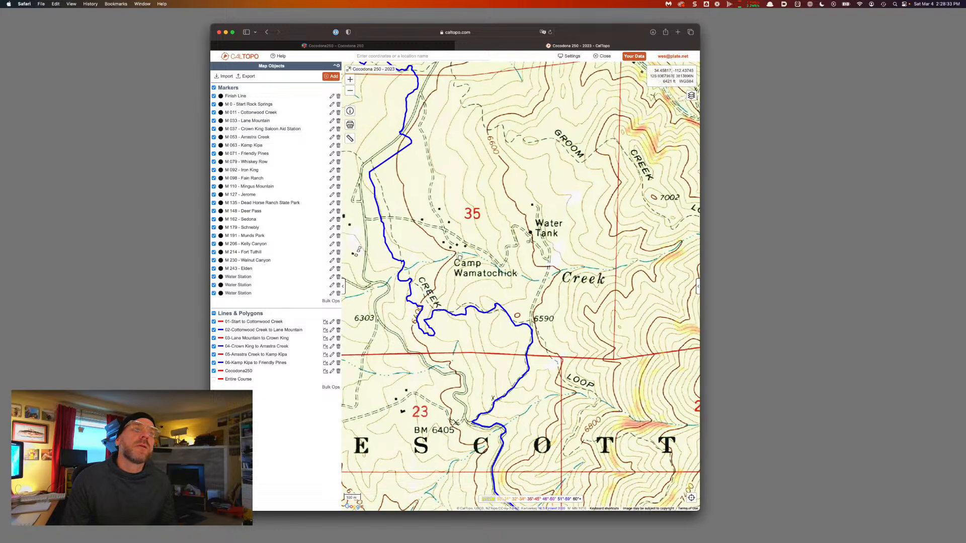
drag(460, 258, 498, 278)
drag(459, 250, 496, 265)
scroll(496, 264, down, 3)
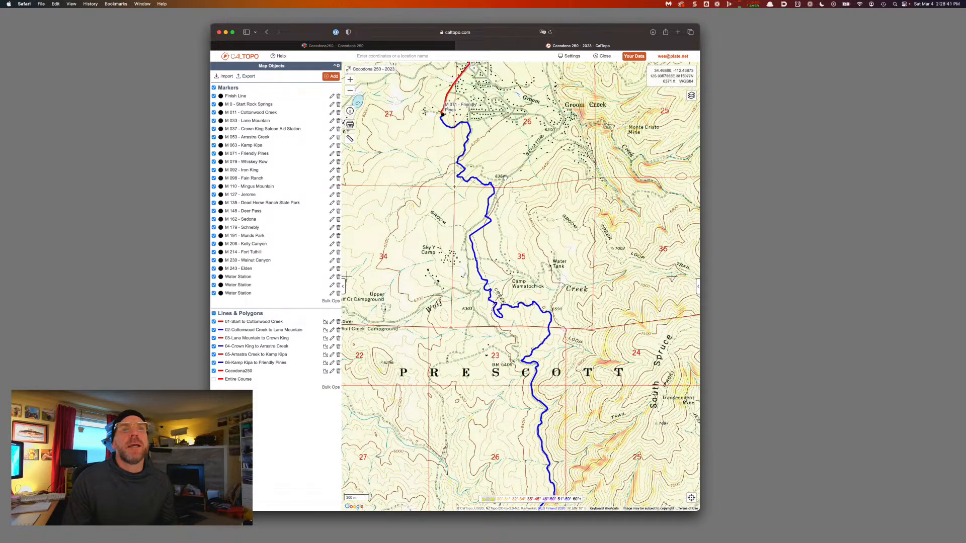
drag(505, 196, 512, 336)
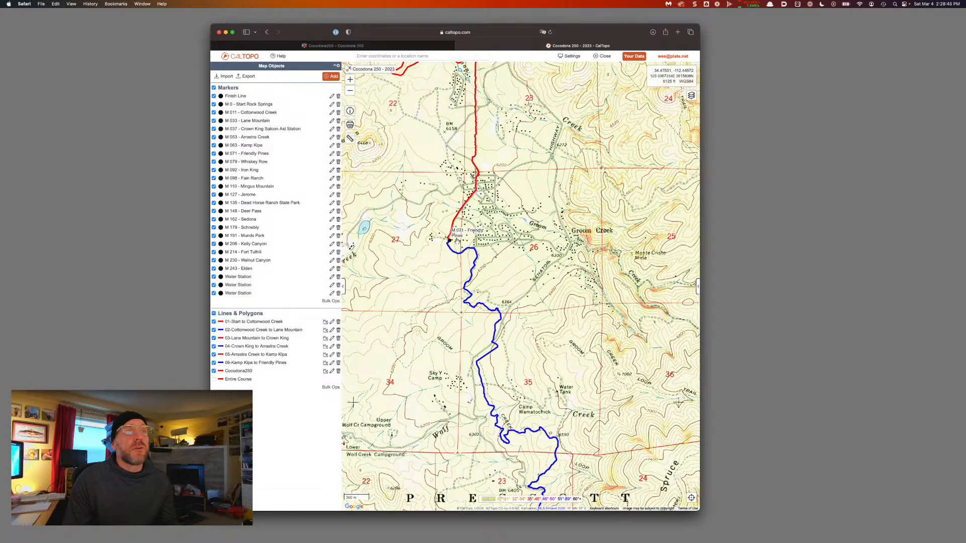
Pan north along the red route and zoom in on Prescott's M 079 Whiskey Row marker
scroll(457, 241, down, 2)
drag(478, 228, 561, 344)
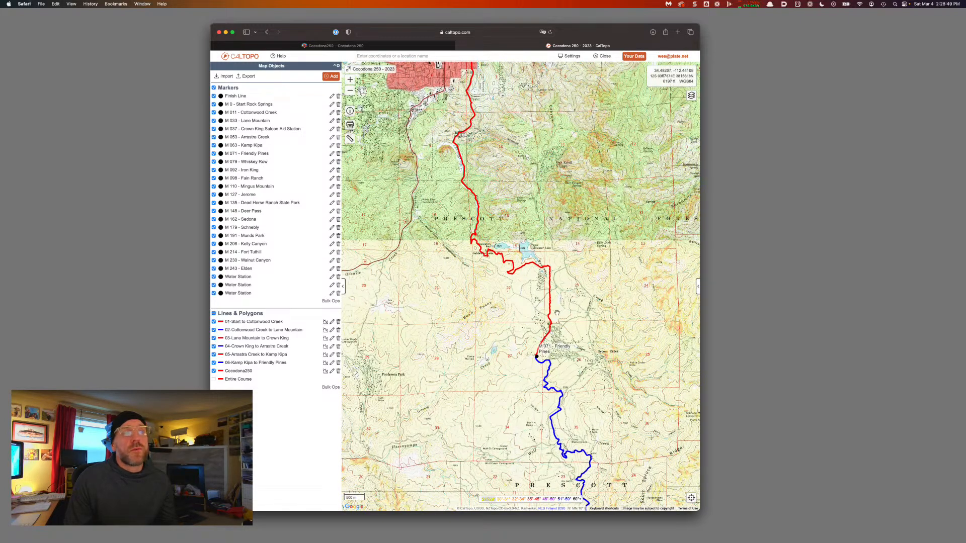
drag(438, 64, 439, 193)
scroll(447, 181, up, 2)
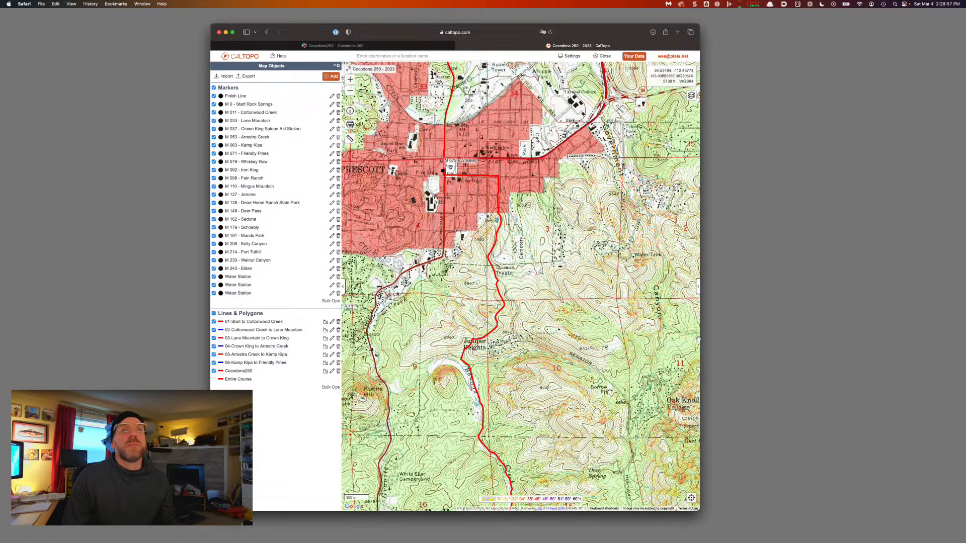
Switch the base layer to OpenStreetMap, centred on downtown Prescott
click(698, 285)
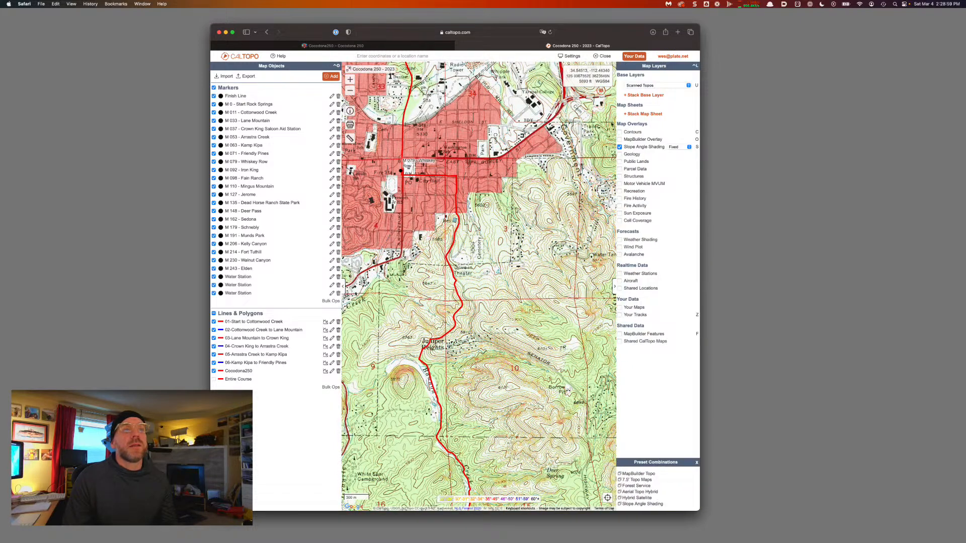
click(658, 85)
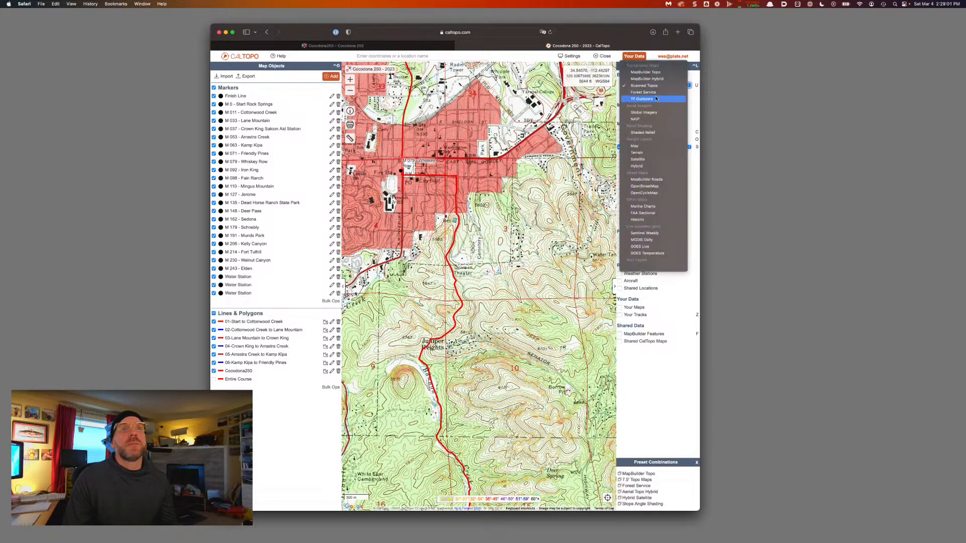
click(652, 186)
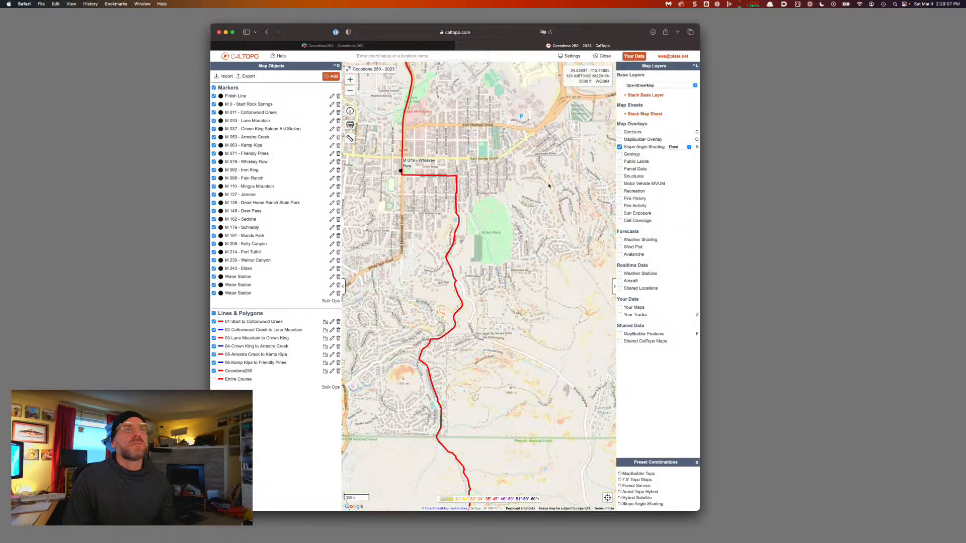
drag(508, 187, 554, 231)
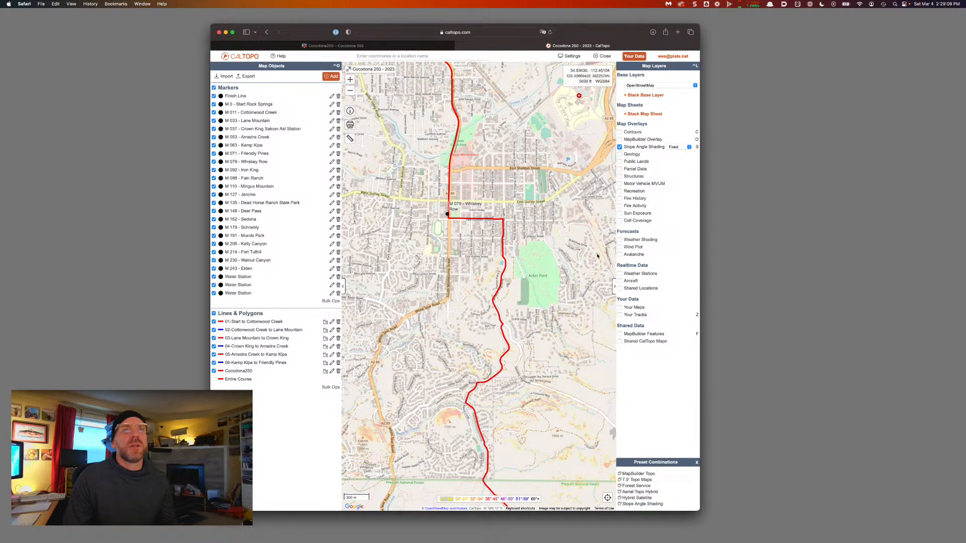
click(614, 284)
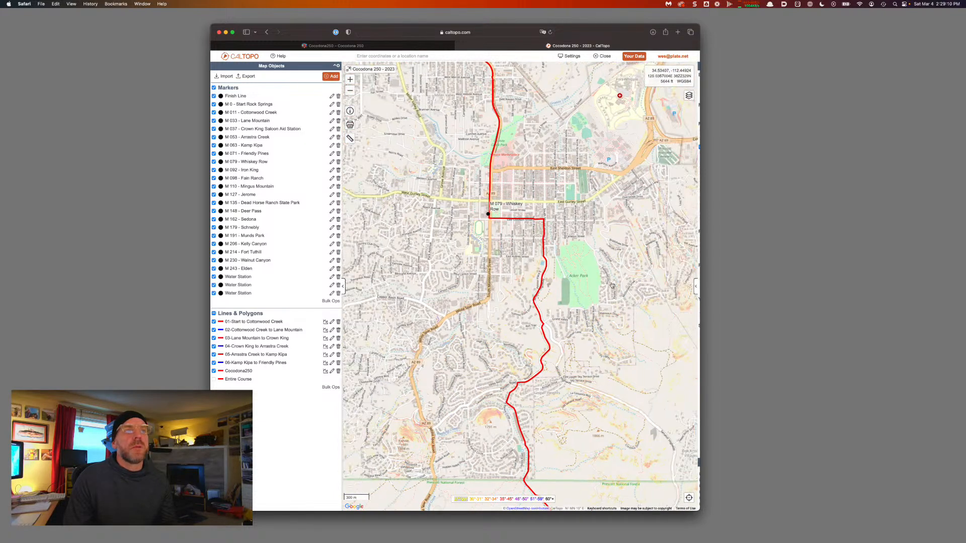
Split the course line at the M 079 Whiskey Row marker and confirm
click(490, 215)
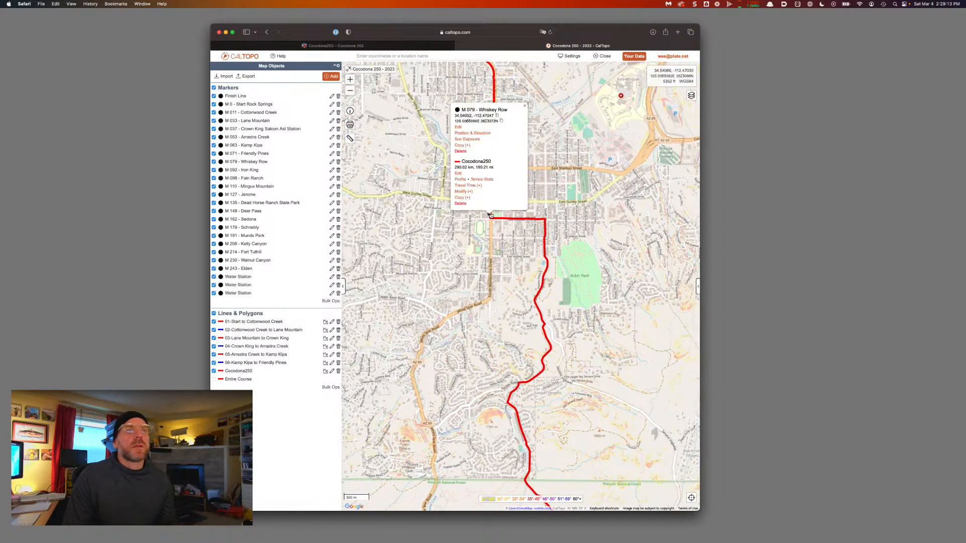
click(463, 192)
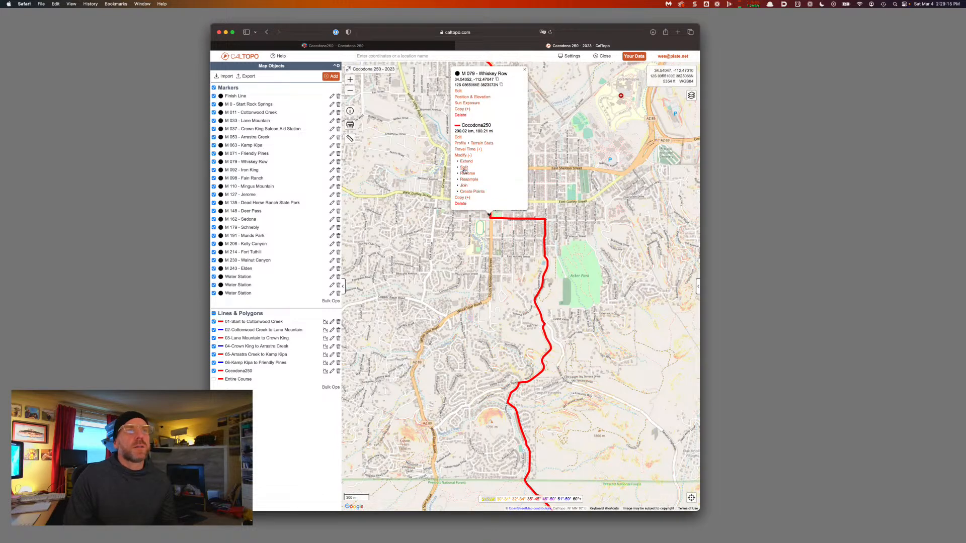
click(465, 170)
click(595, 289)
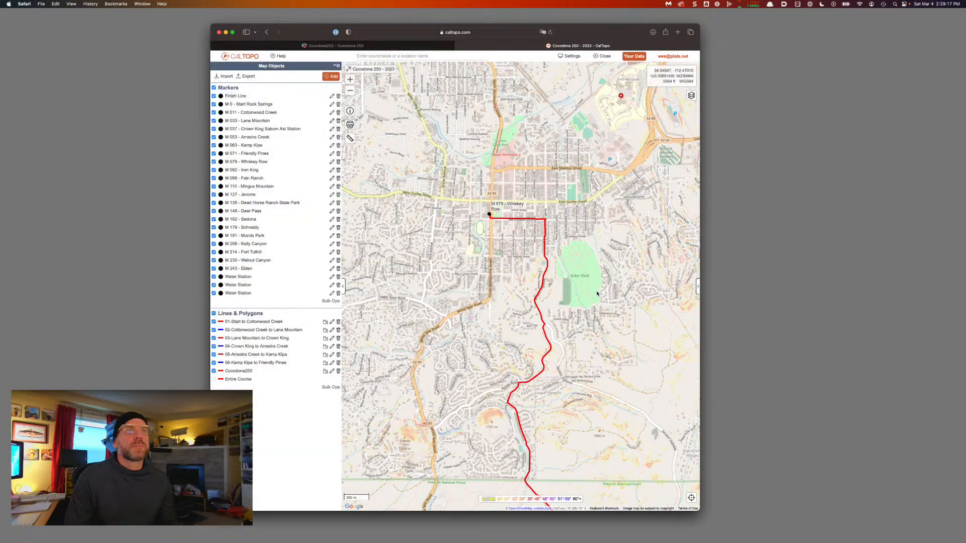
Label the new leg '07-Friendly Pines to Whiskey Row', copying the marker name
click(545, 329)
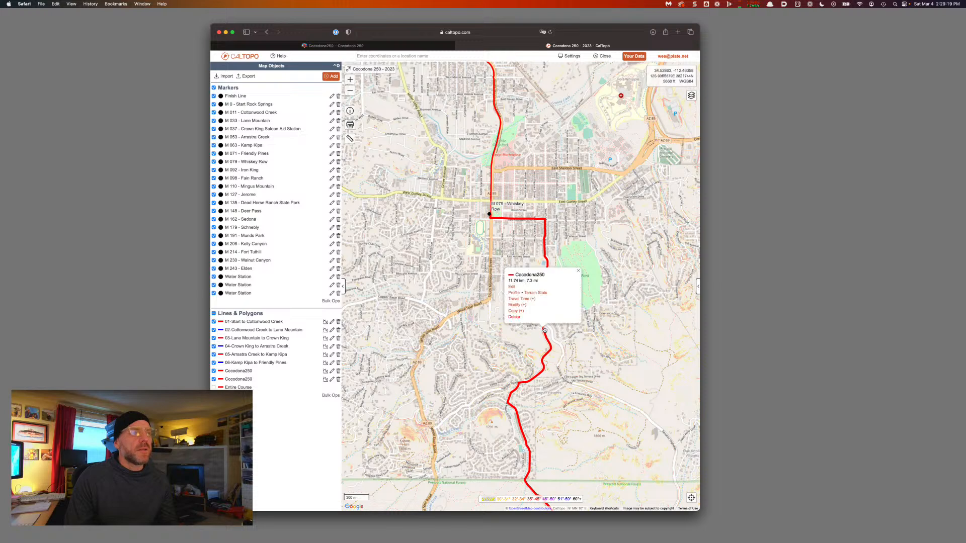
click(512, 287)
key(super+a)
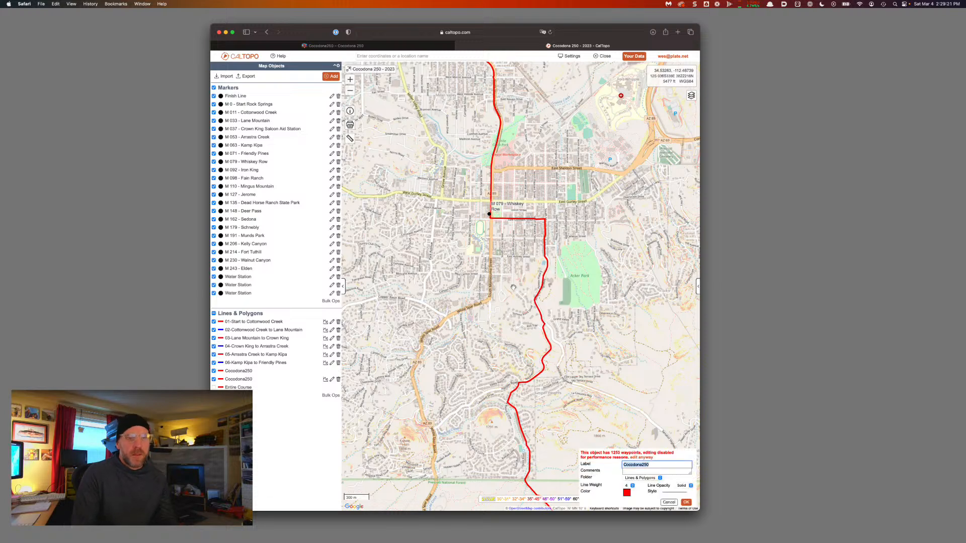
text(07-Friendly Pines)
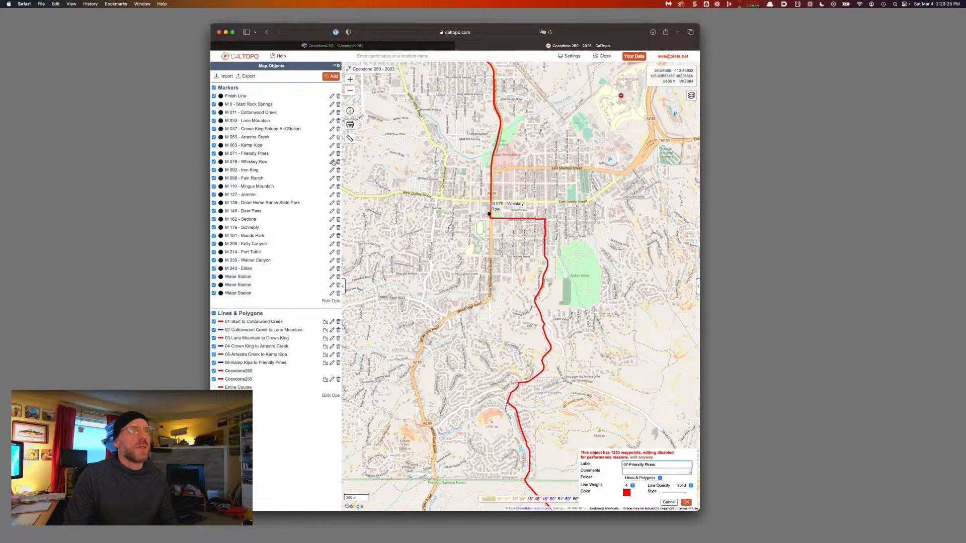
click(490, 214)
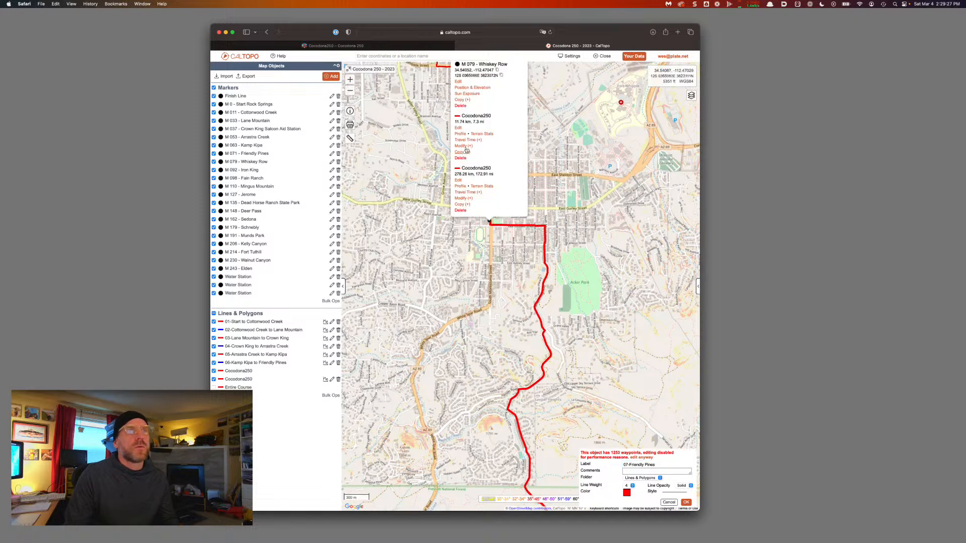
drag(508, 90, 478, 90)
key(super+c)
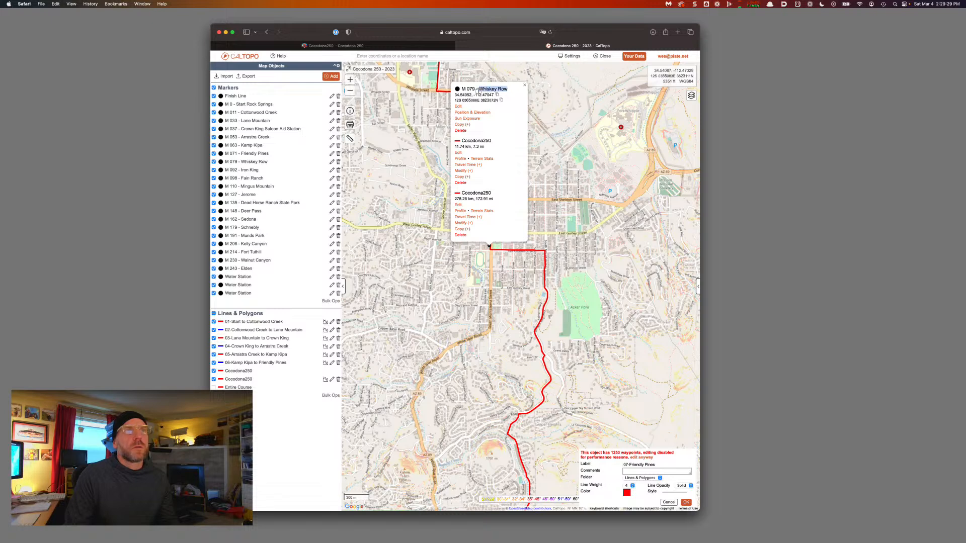
click(524, 85)
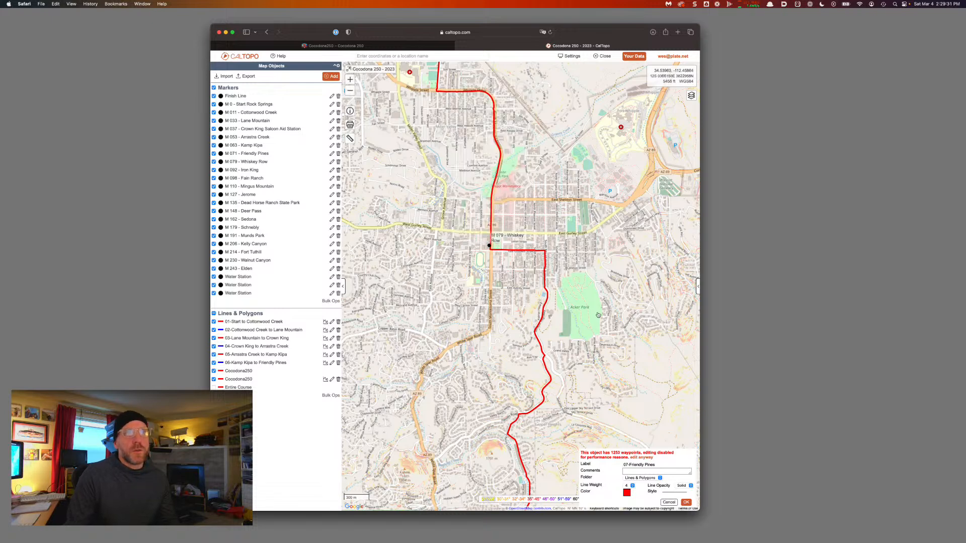
click(665, 464)
text(to)
key(super+v)
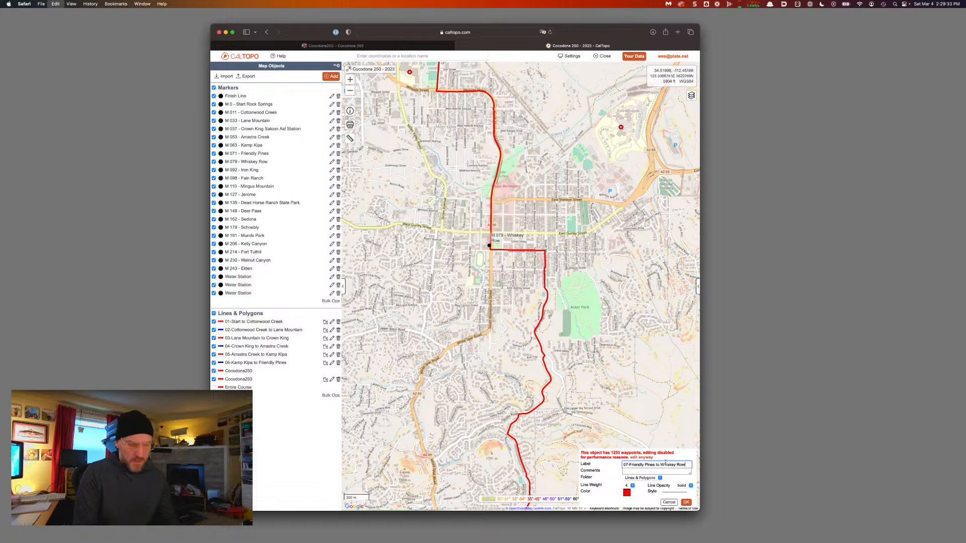
click(687, 502)
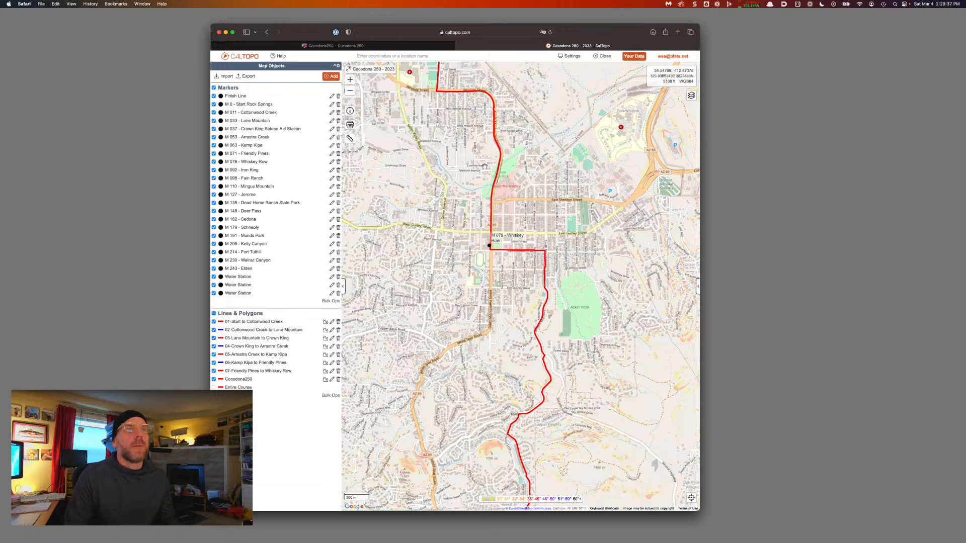
Pan the map north-east along the red route from Whiskey Row toward Watson Lake
drag(484, 166, 443, 197)
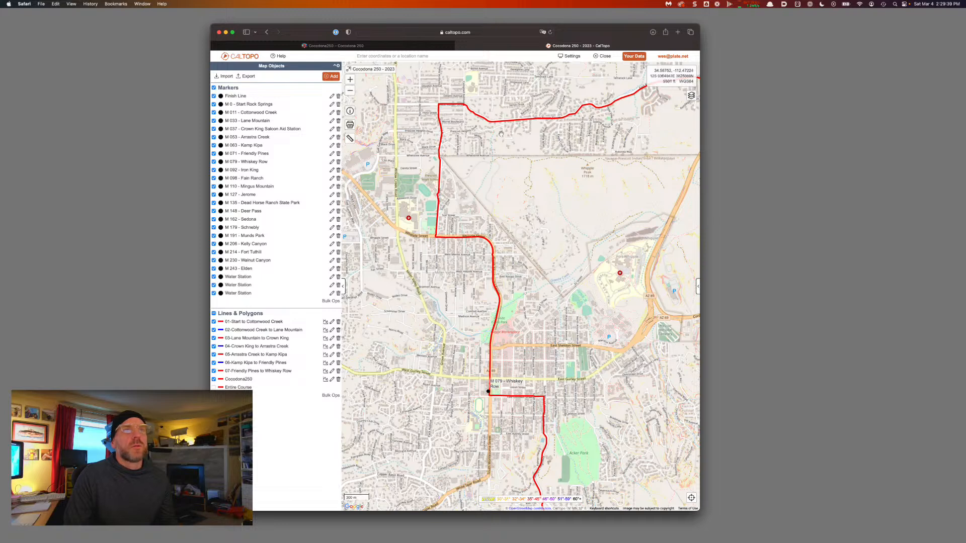
drag(561, 125, 419, 216)
drag(696, 160, 599, 220)
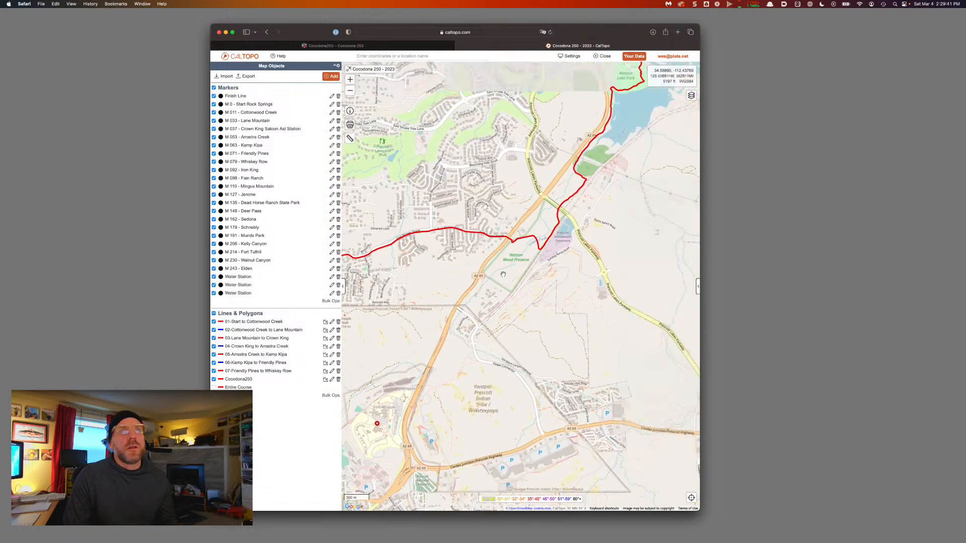
drag(696, 124, 586, 247)
drag(521, 243, 476, 306)
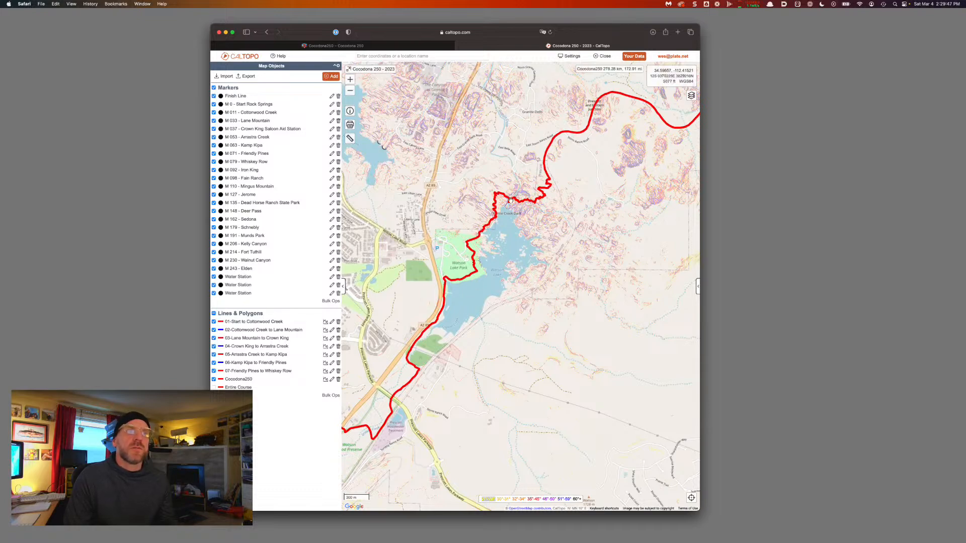
scroll(511, 202, up, 5)
scroll(511, 203, up, 3)
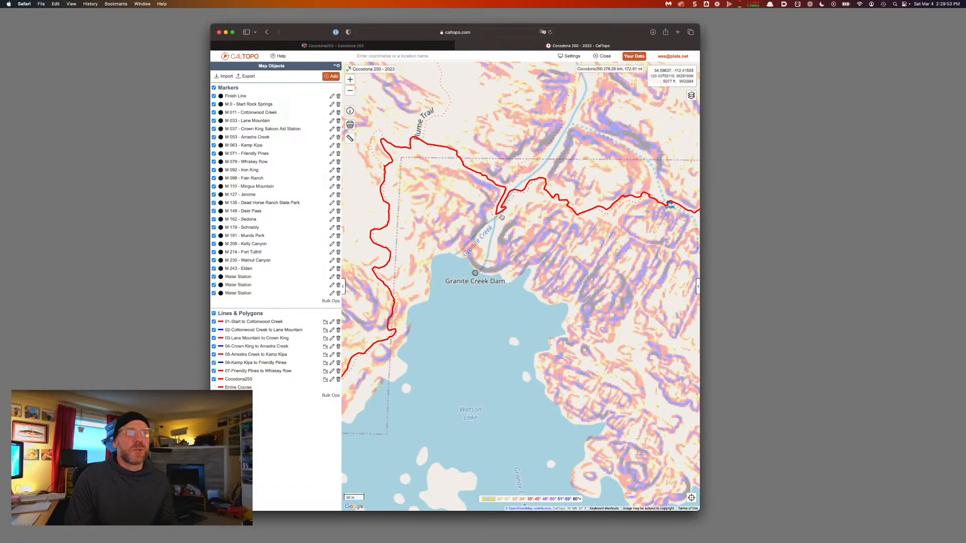
scroll(507, 200, down, 3)
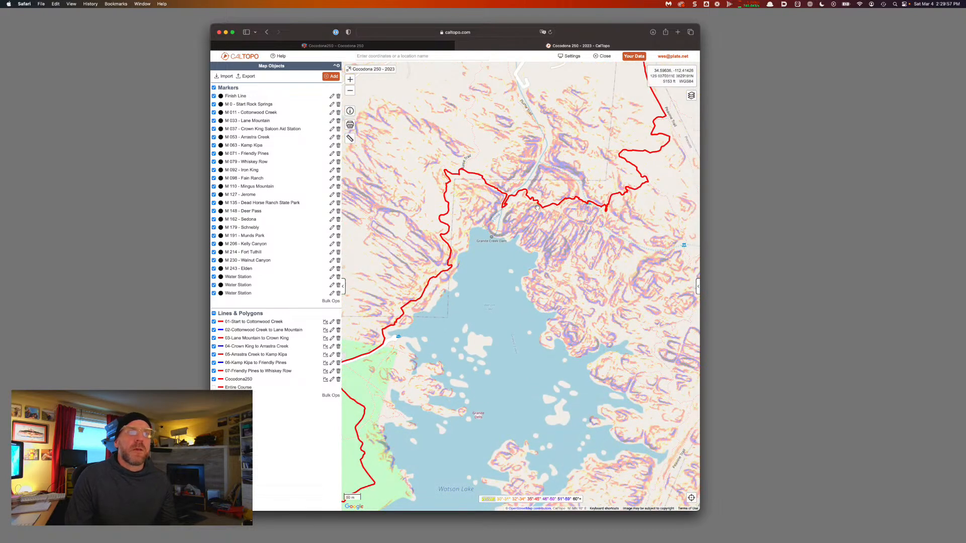
scroll(537, 206, down, 5)
Follow the course east past Watson Lake and Glassford Hill to the M 092 - Iron King marker
drag(538, 210, 473, 293)
drag(542, 157, 373, 245)
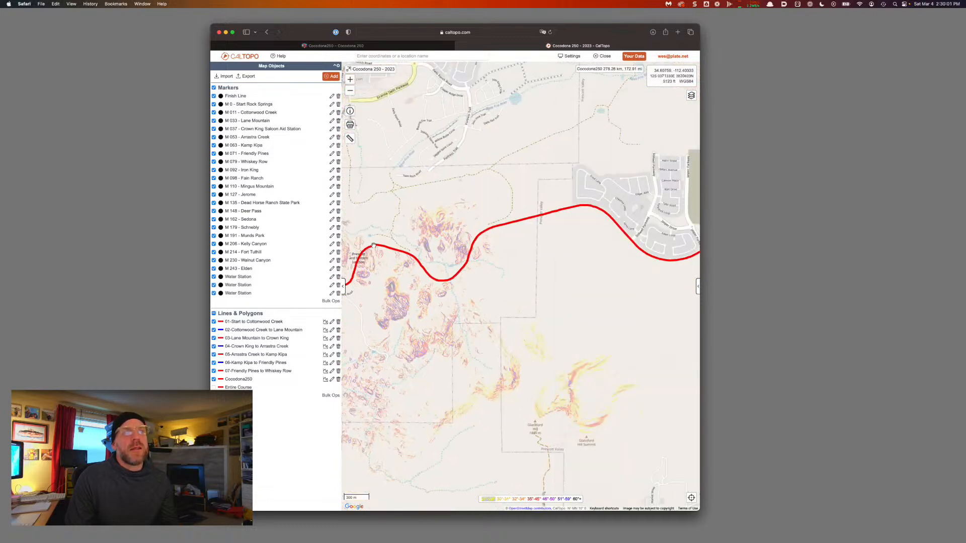
drag(376, 278, 516, 243)
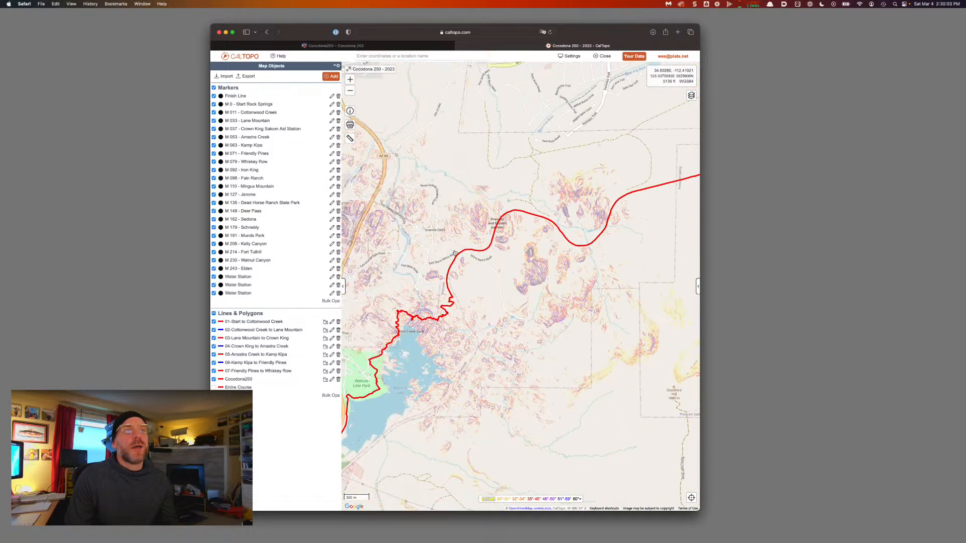
drag(627, 214, 498, 241)
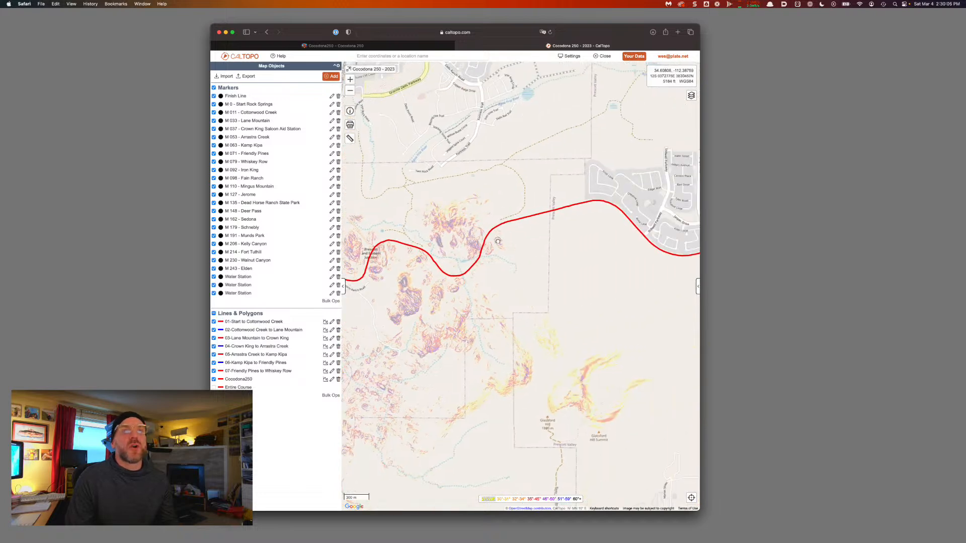
drag(631, 260, 463, 286)
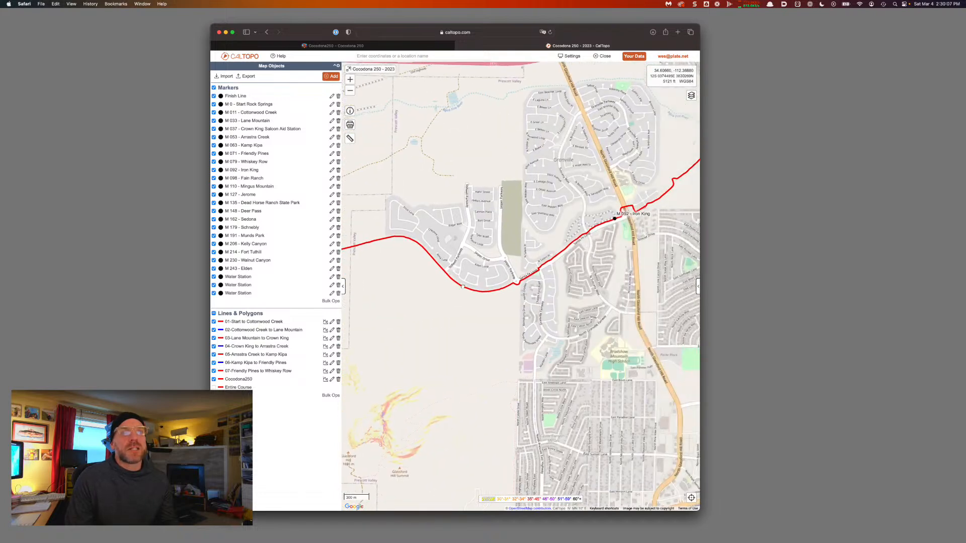
Split the Cocodona250 course line at the Iron King aid station
mouse_move(614, 220)
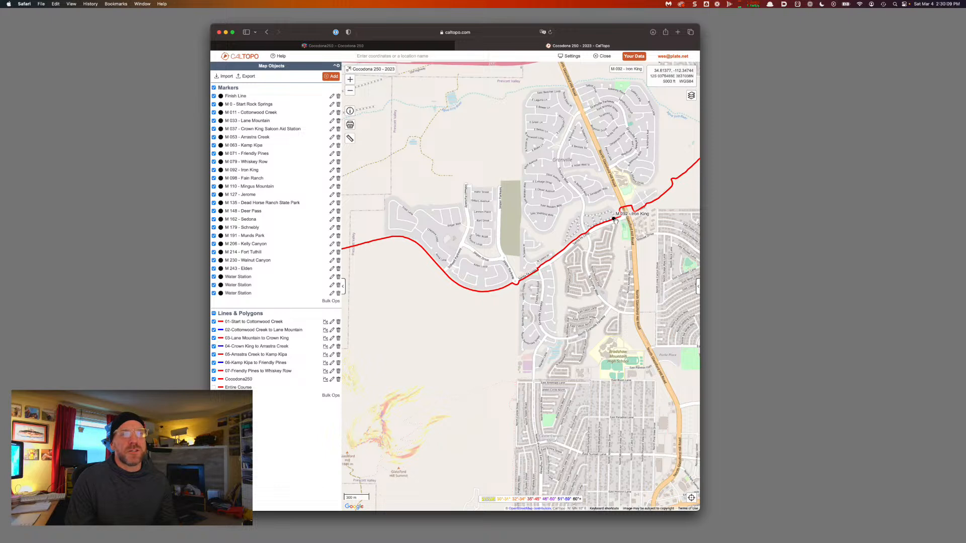
click(615, 220)
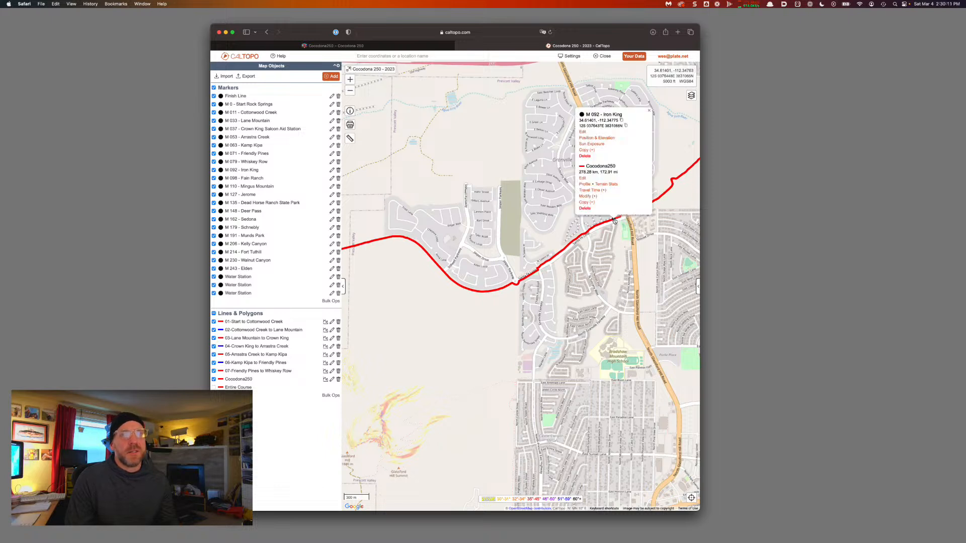
click(587, 196)
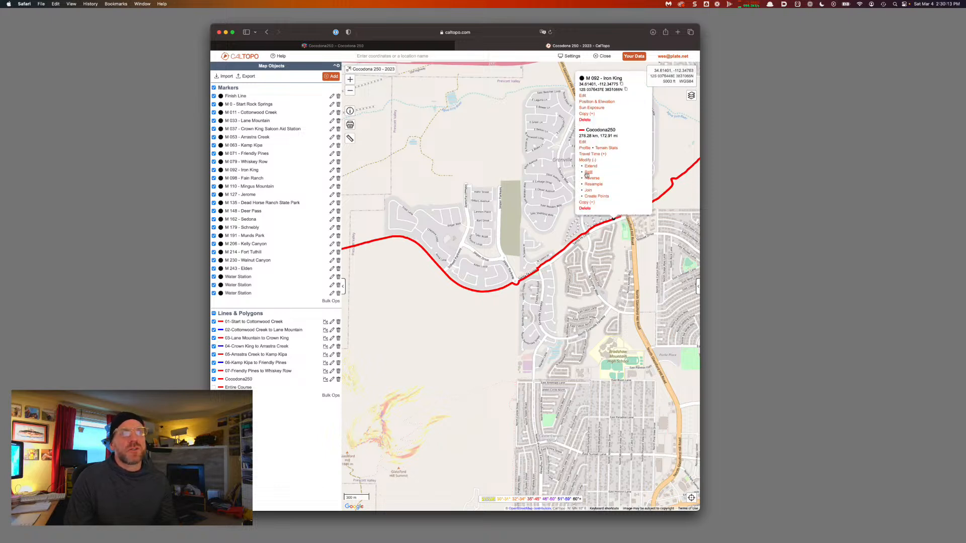
click(588, 172)
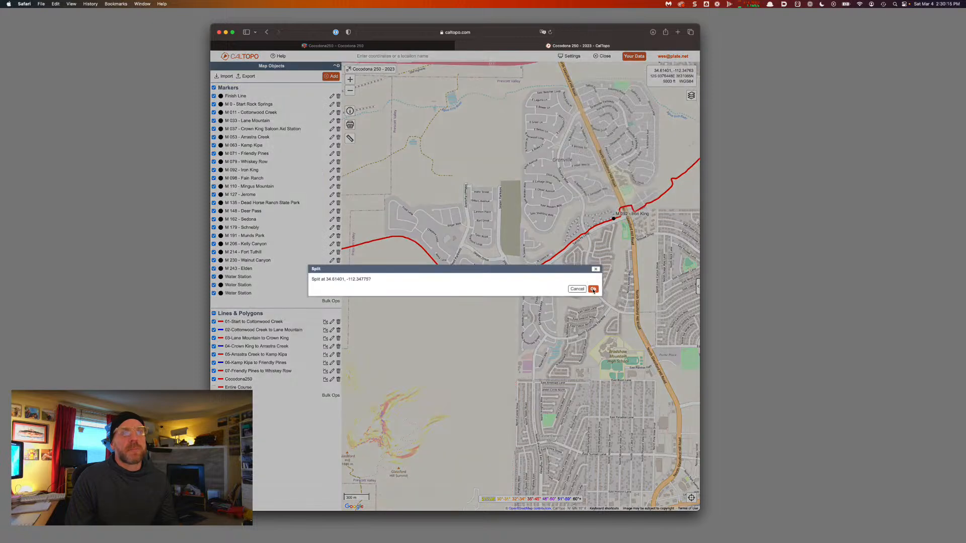
click(593, 290)
Rename the new leg before Iron King to '08-Whiskey Row to Iron King'
click(559, 256)
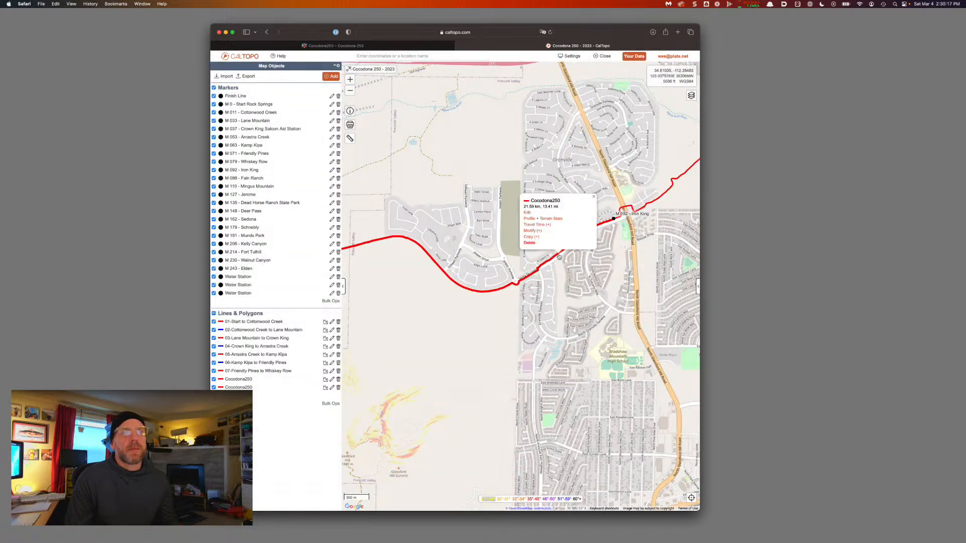
click(529, 215)
key(super+a)
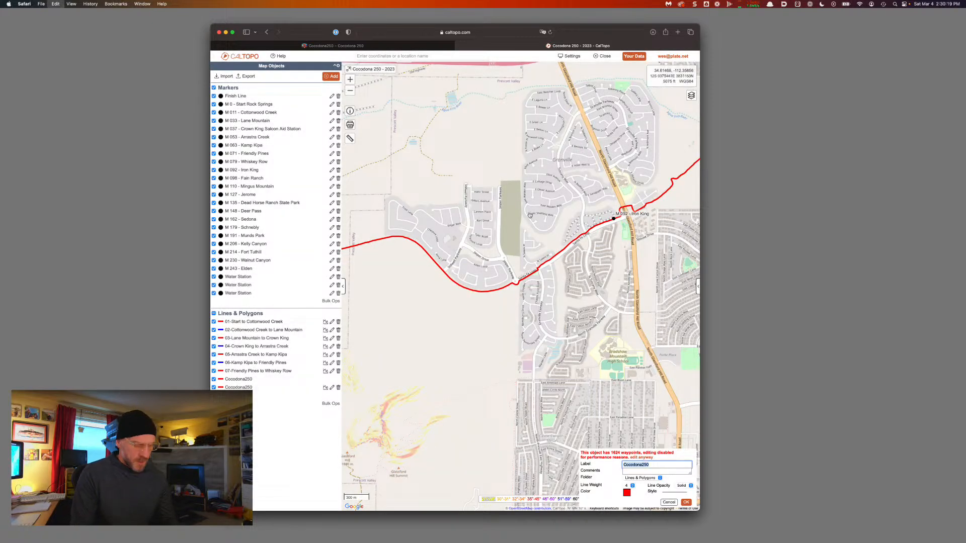
text(08-Whiskey Row to Iron King)
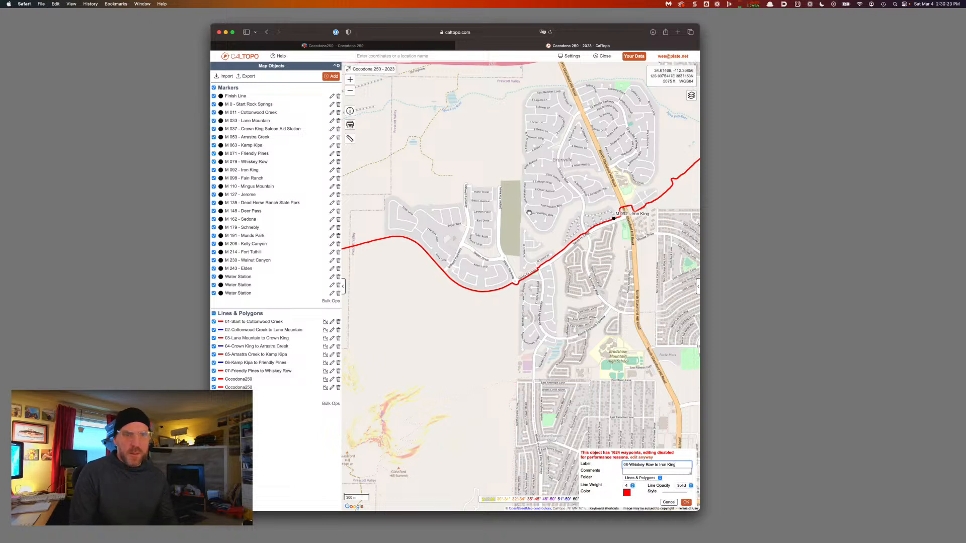
key(alt+shift+Left)
key(alt+shift+Left)
key(Return)
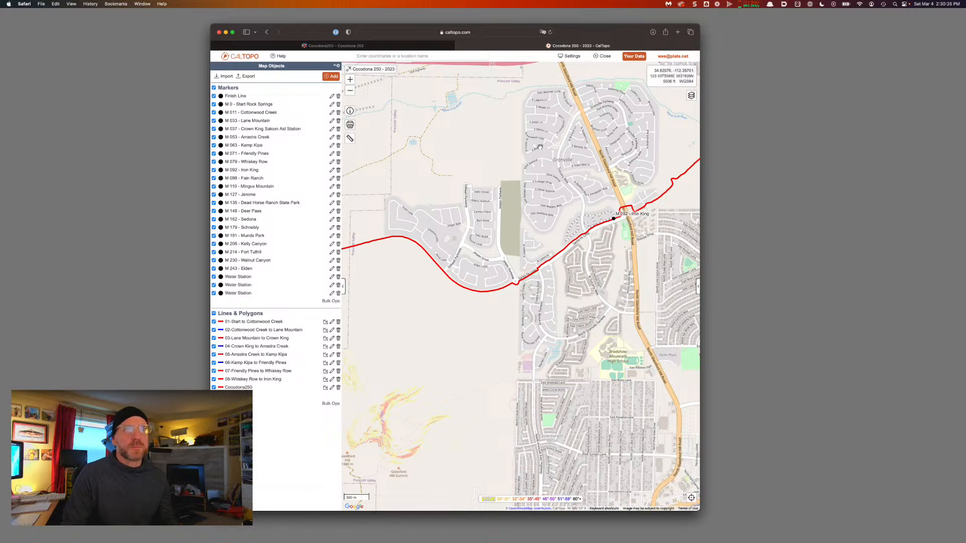
Change the 08-Whiskey Row to Iron King leg's line color to blue
click(580, 237)
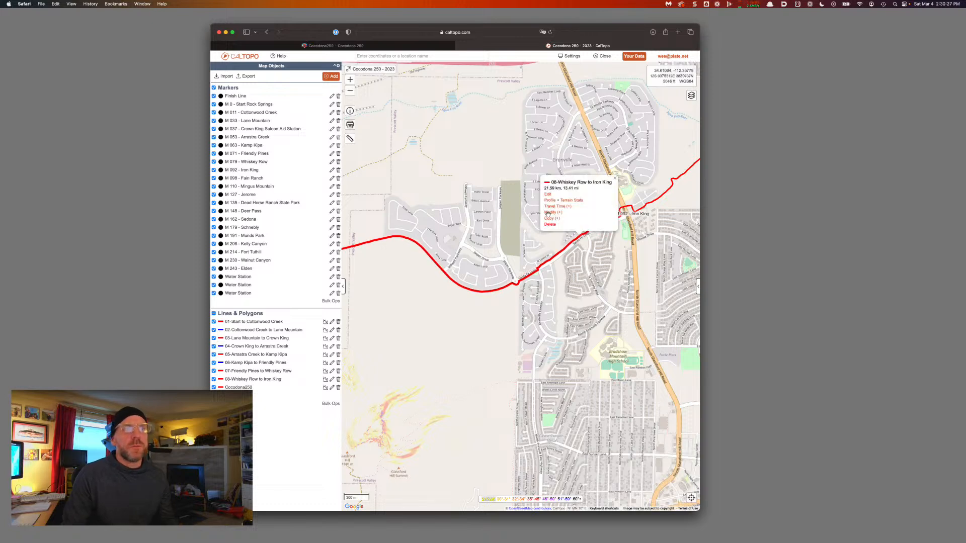
click(549, 211)
click(627, 493)
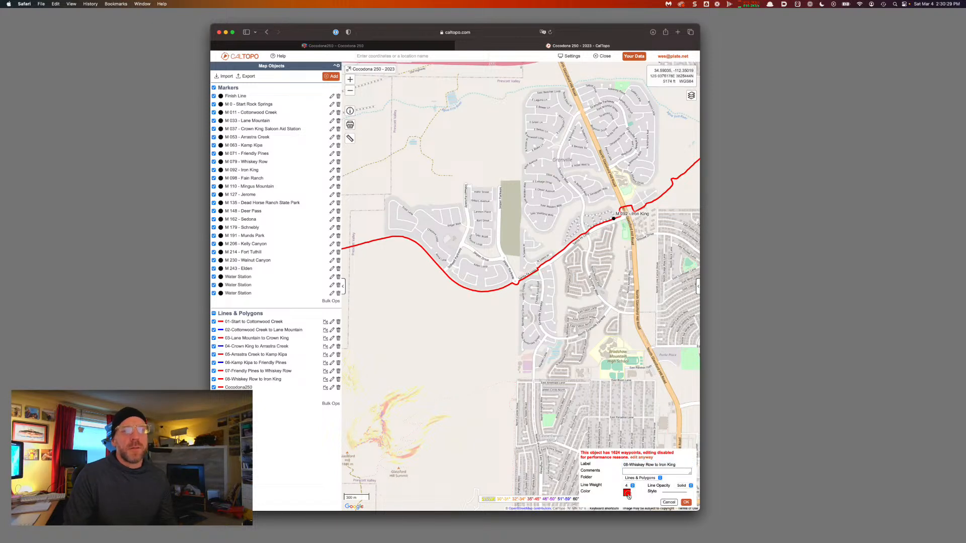
click(427, 245)
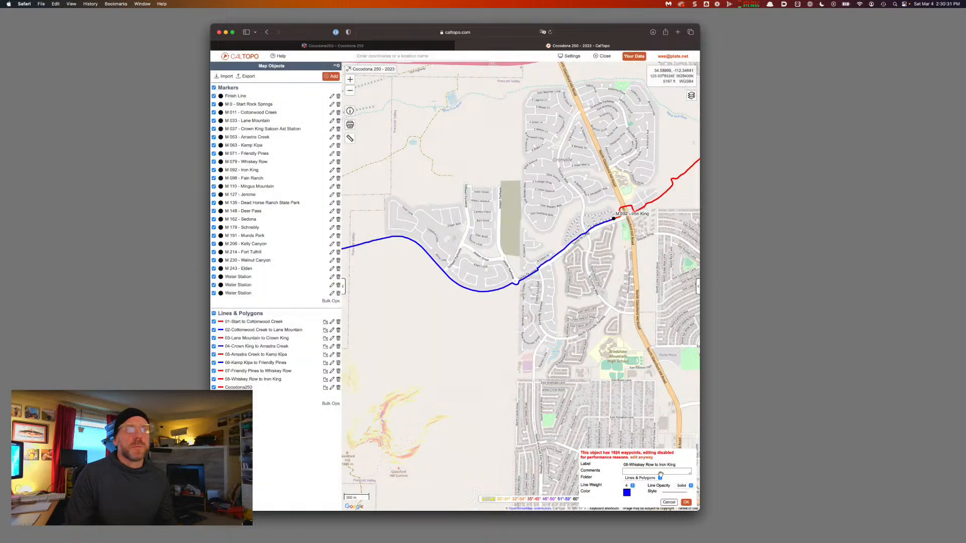
click(685, 502)
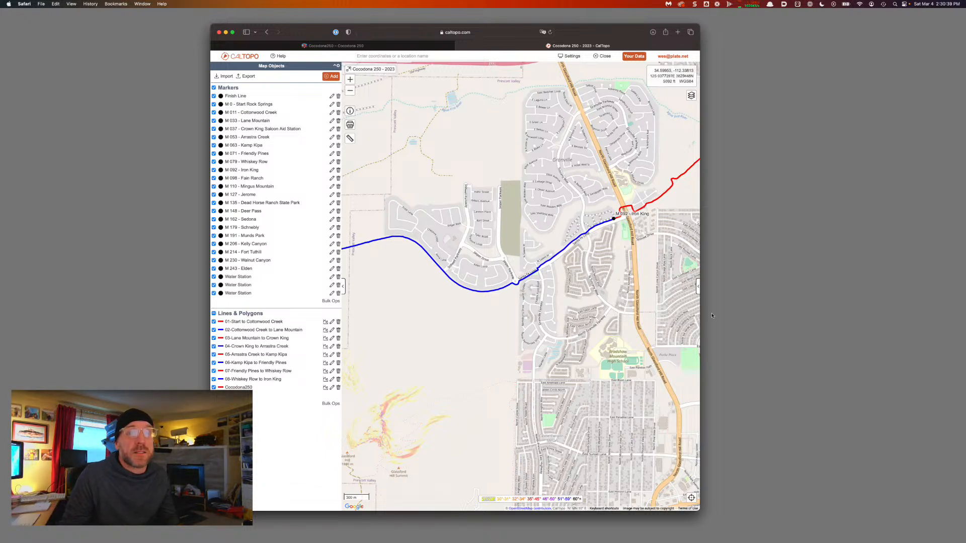
Pan east from Iron King across Prescott Valley and zoom in on M 098 - Fain Ranch
drag(615, 256, 524, 301)
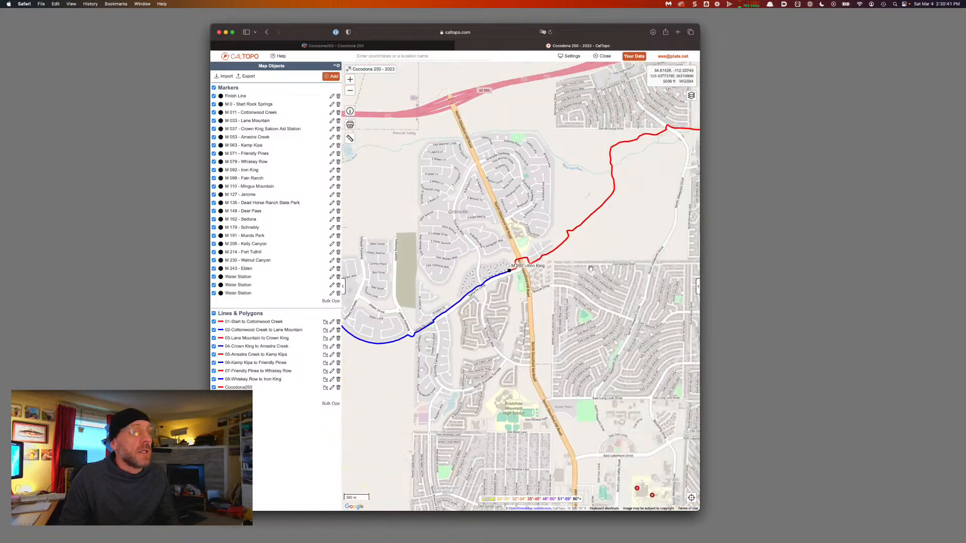
drag(594, 268, 489, 354)
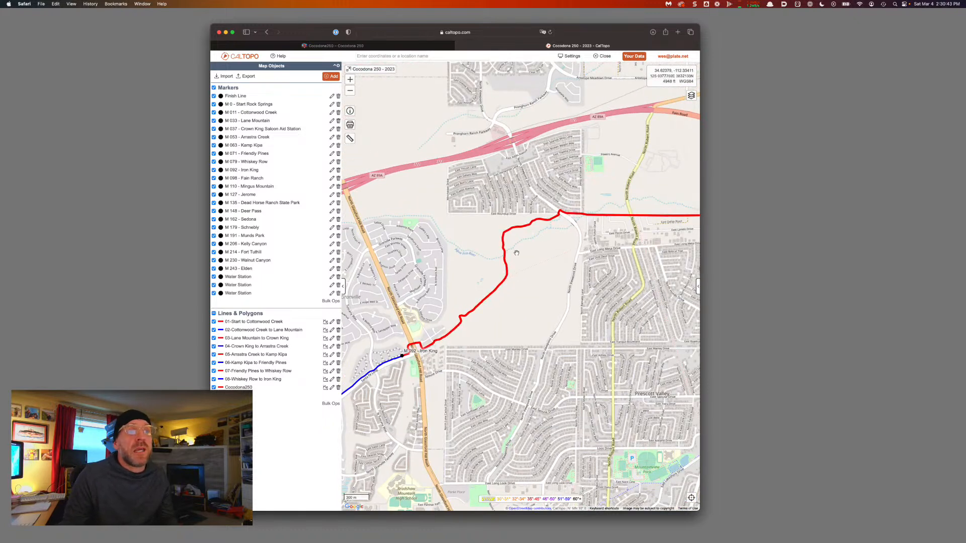
drag(631, 247, 473, 316)
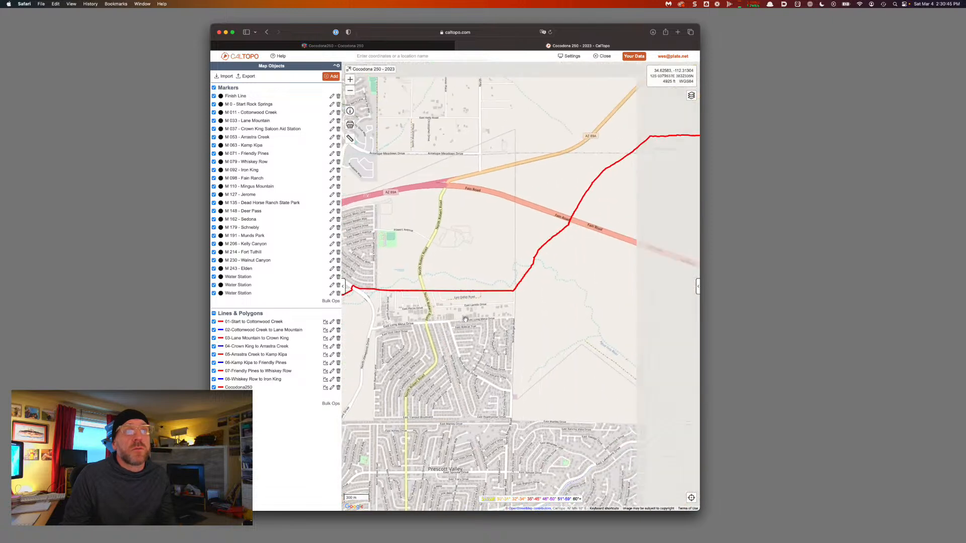
drag(555, 285, 513, 318)
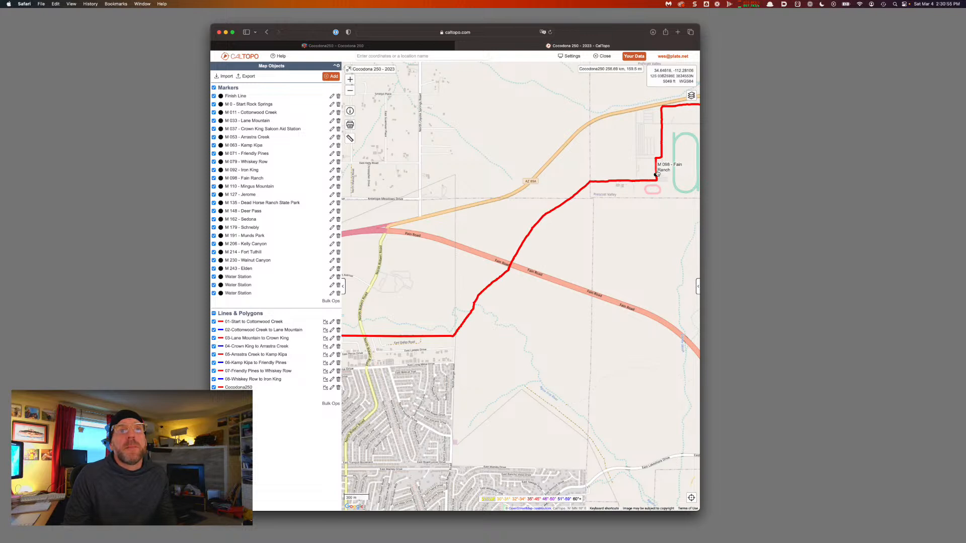
scroll(659, 183, up, 5)
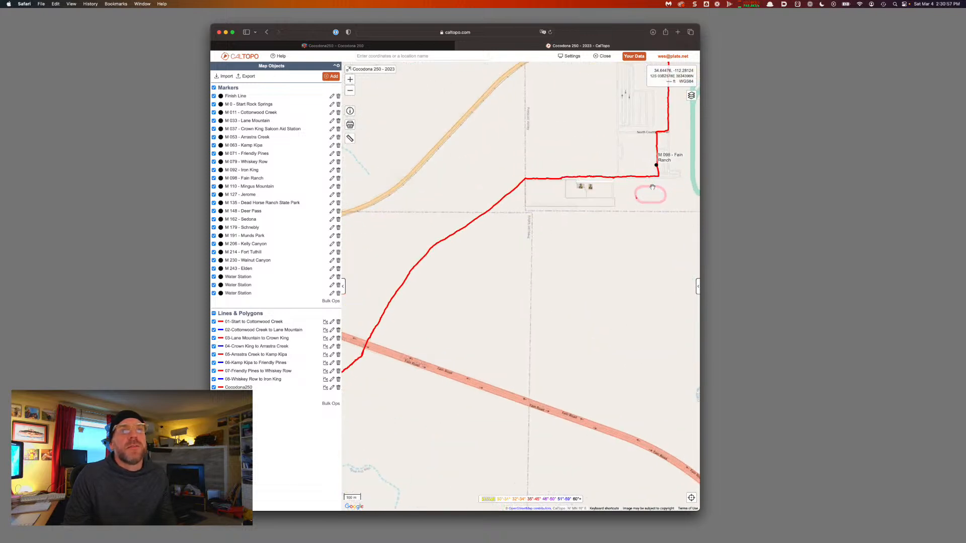
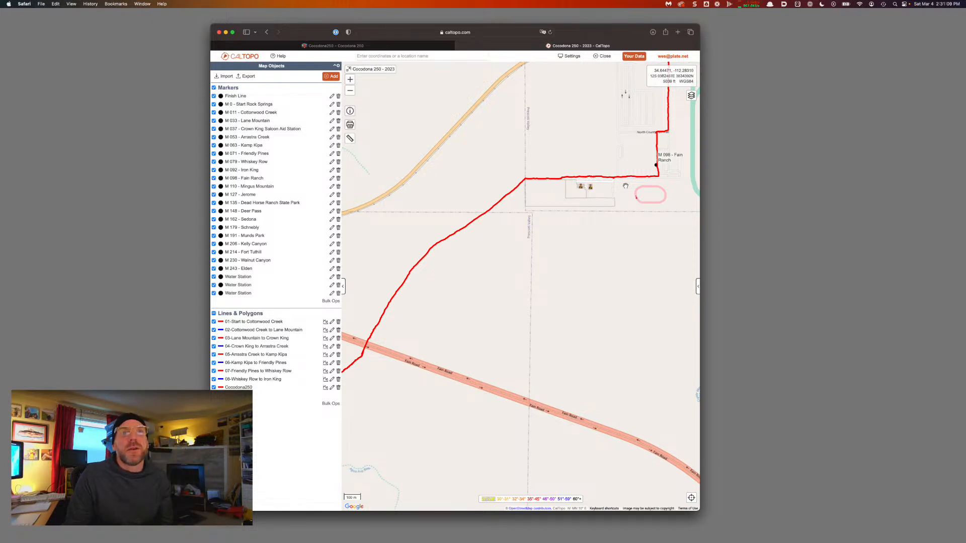
Split the Cocodona250 route at the M 098 - Fain Ranch marker
drag(684, 170, 550, 214)
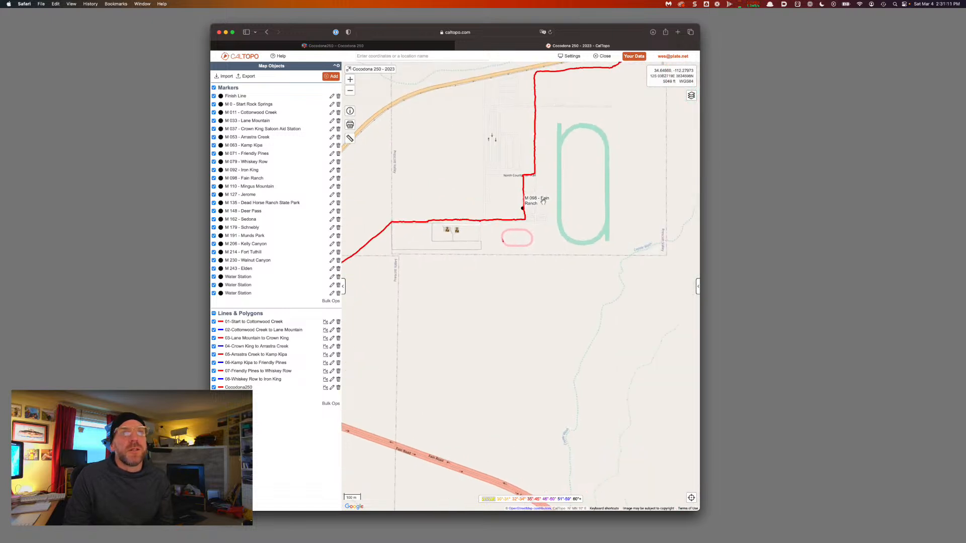
click(523, 209)
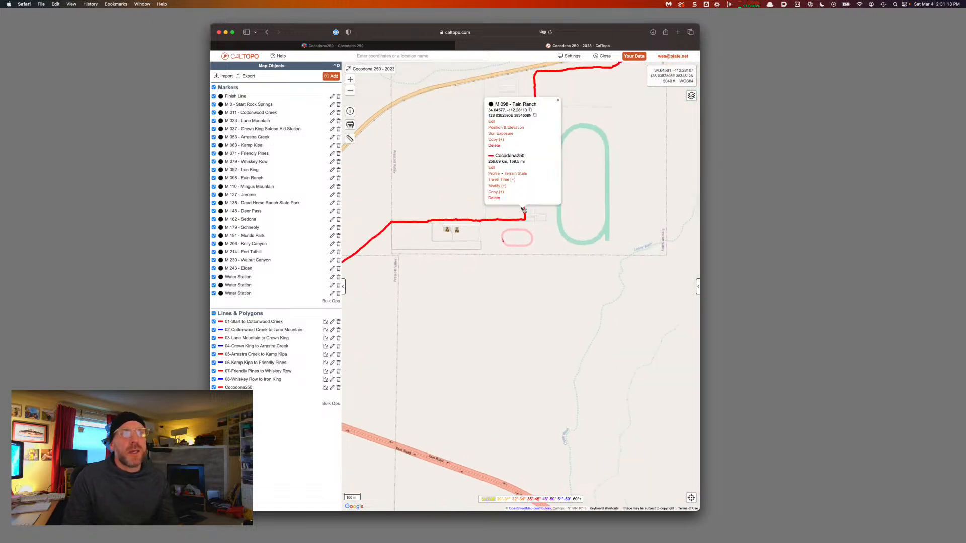
click(497, 186)
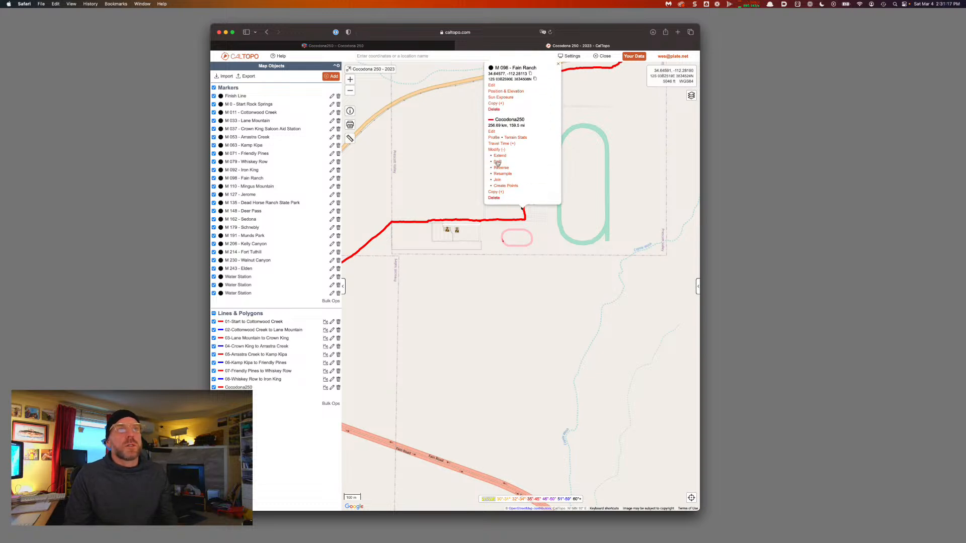
click(497, 162)
click(593, 289)
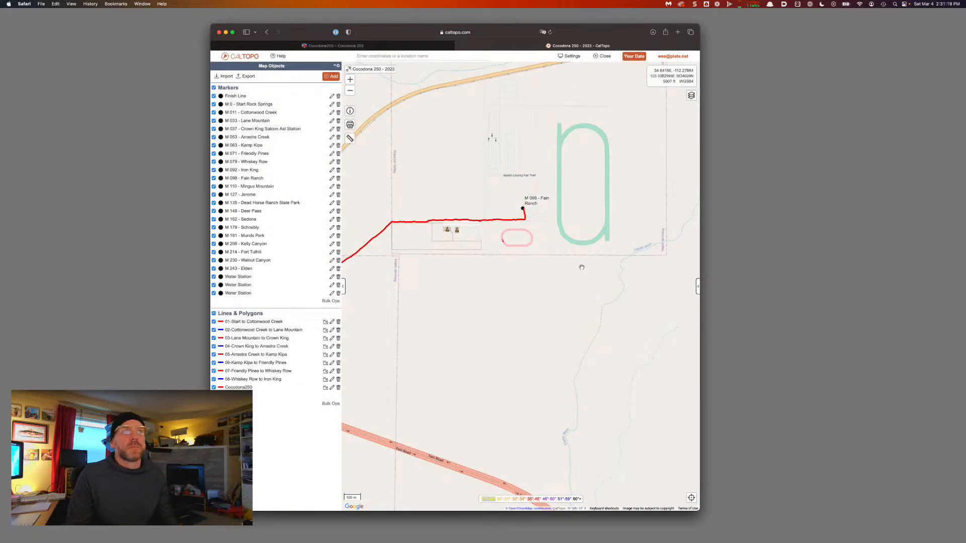
Rename the split-off leg to '09-Iron King to Fain Ranch'
click(493, 218)
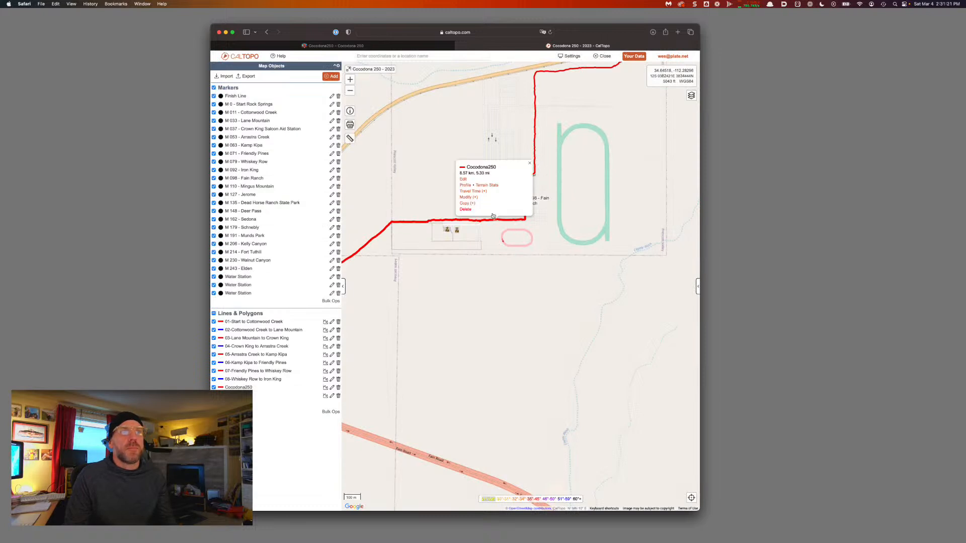
click(462, 179)
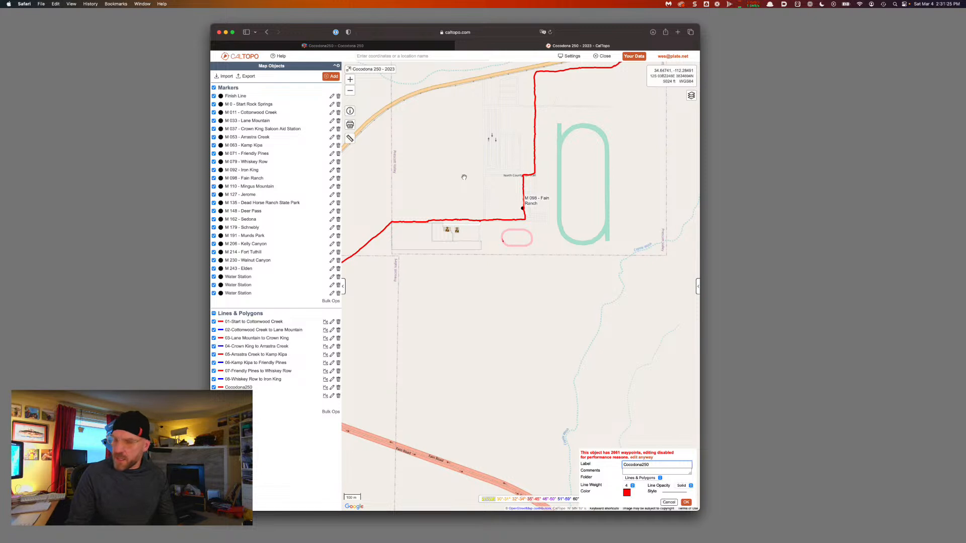
key(super+a)
text(09-)
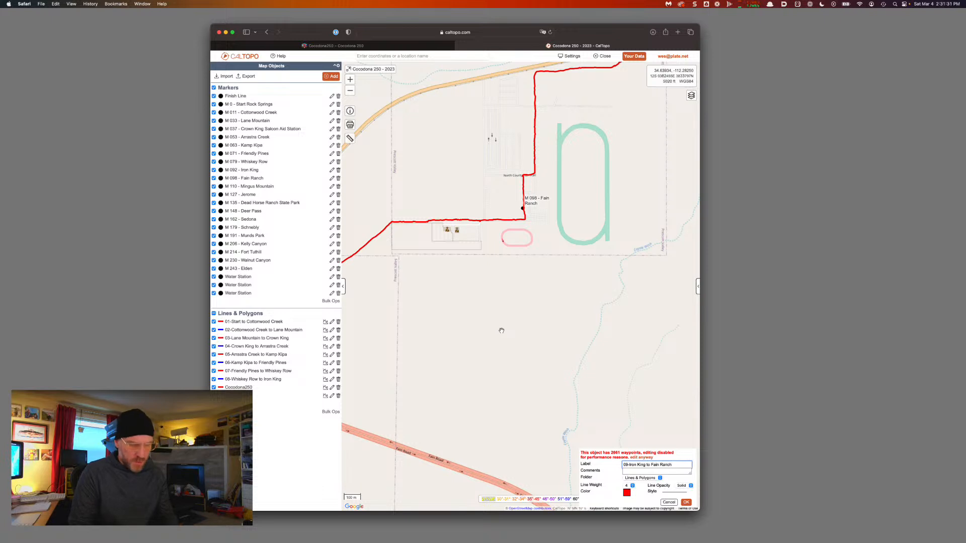
key(alt+shift+Left)
key(Return)
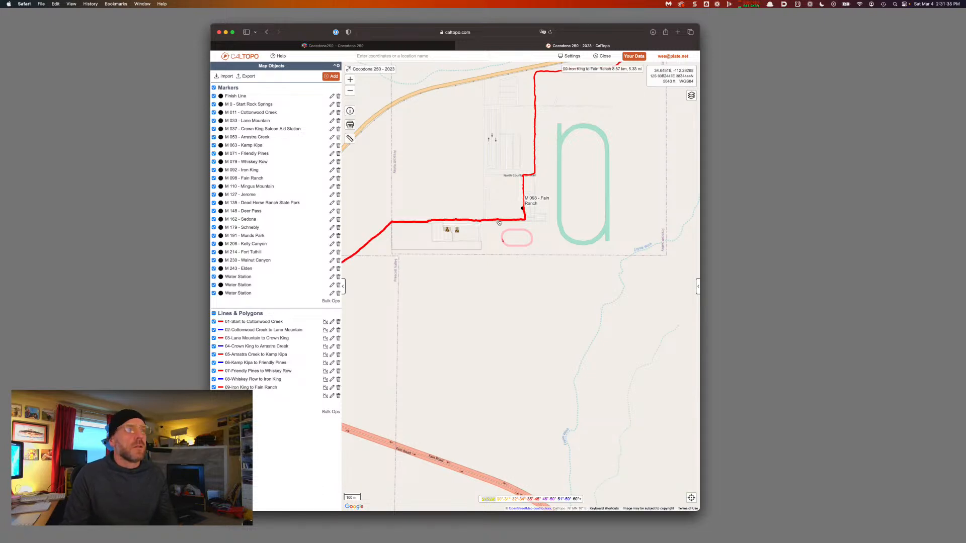
Pan along the course past Fain Ranch, Coyote Crest and Fain Pit, then north into the hills
drag(551, 187, 445, 284)
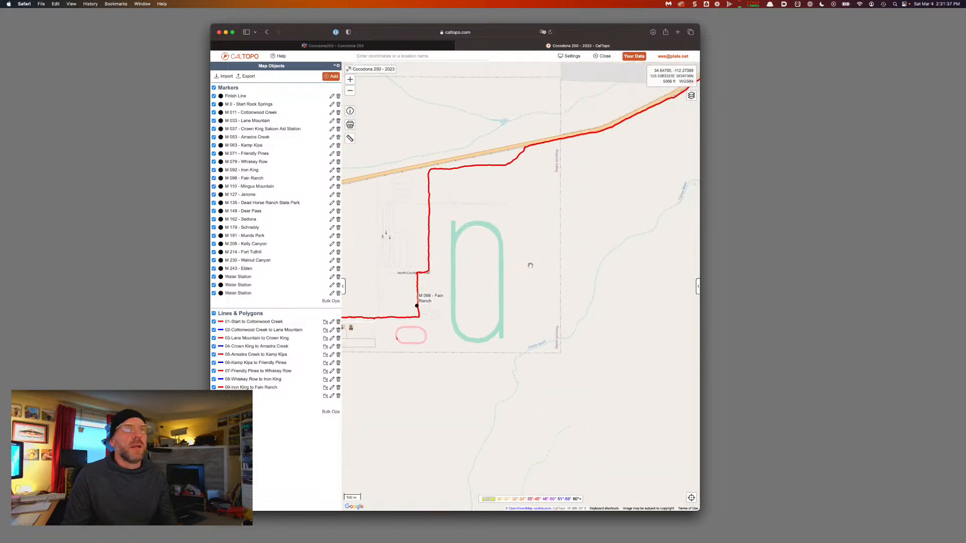
scroll(530, 266, down, 2)
drag(598, 258, 525, 294)
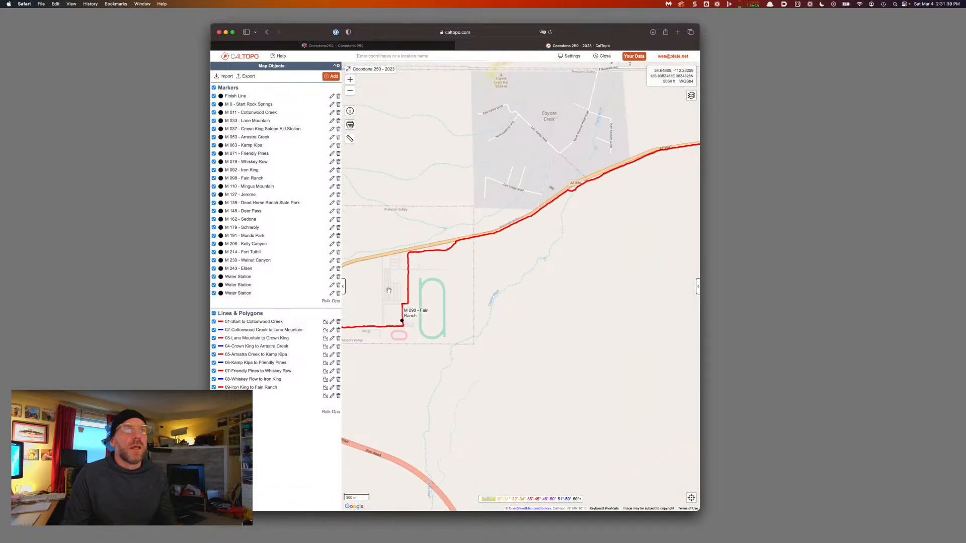
drag(581, 209, 506, 254)
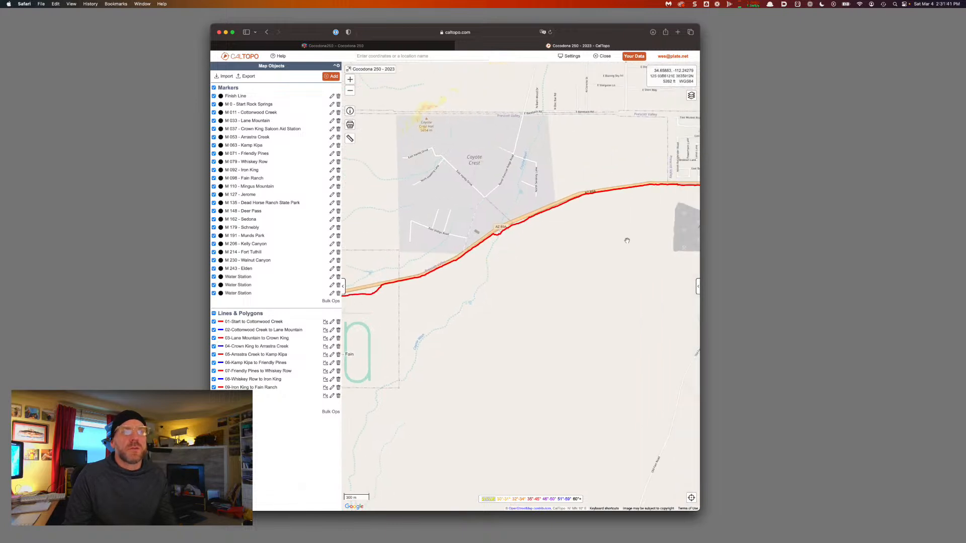
drag(627, 240, 523, 251)
drag(660, 248, 569, 254)
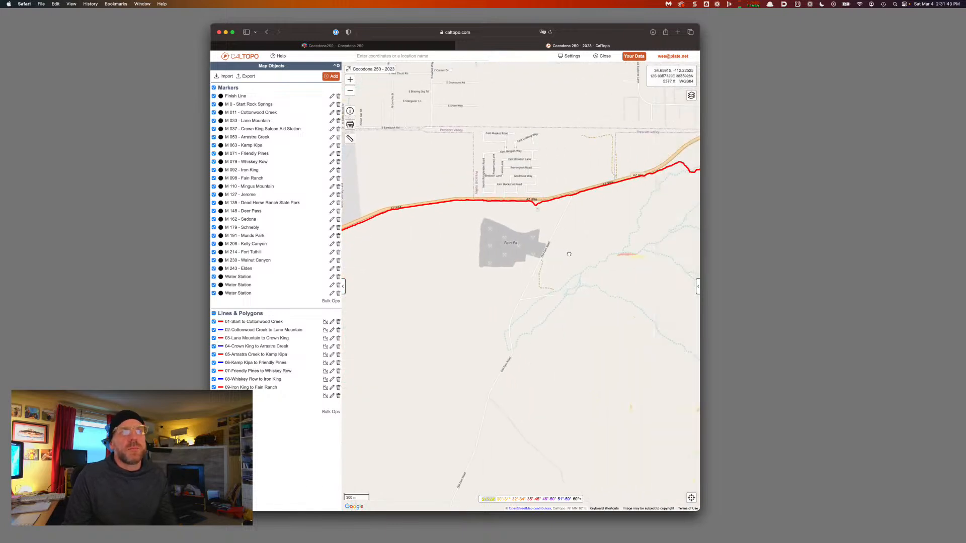
drag(639, 253, 533, 269)
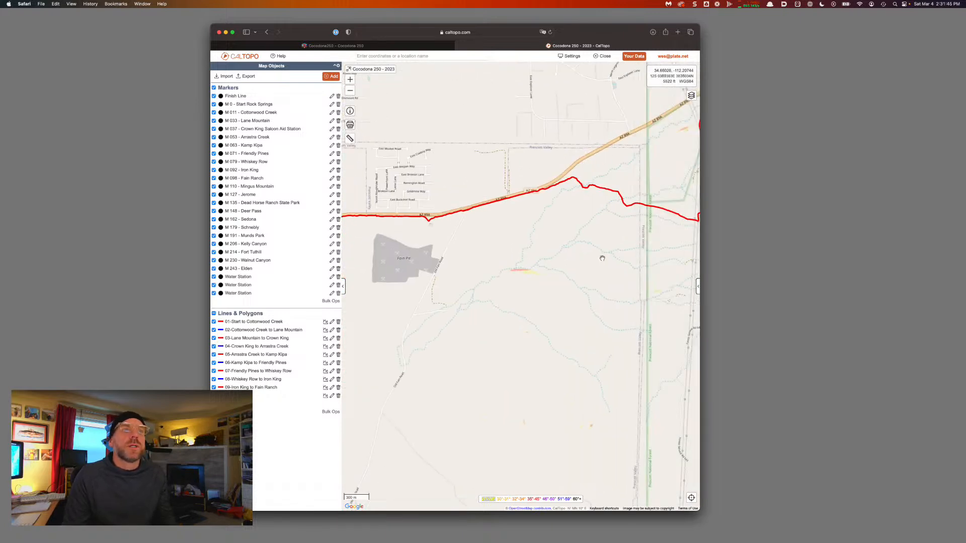
drag(602, 258, 515, 266)
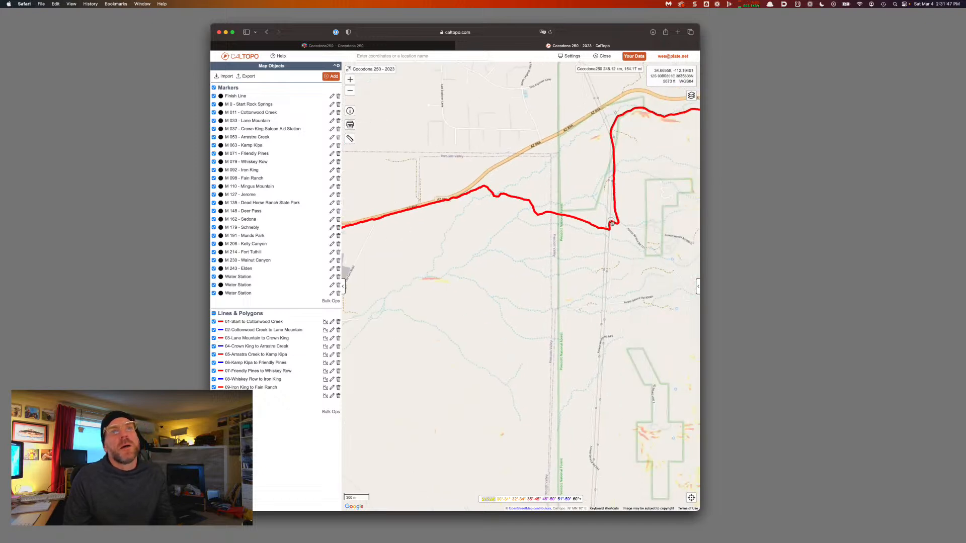
drag(612, 224, 448, 366)
drag(629, 237, 560, 297)
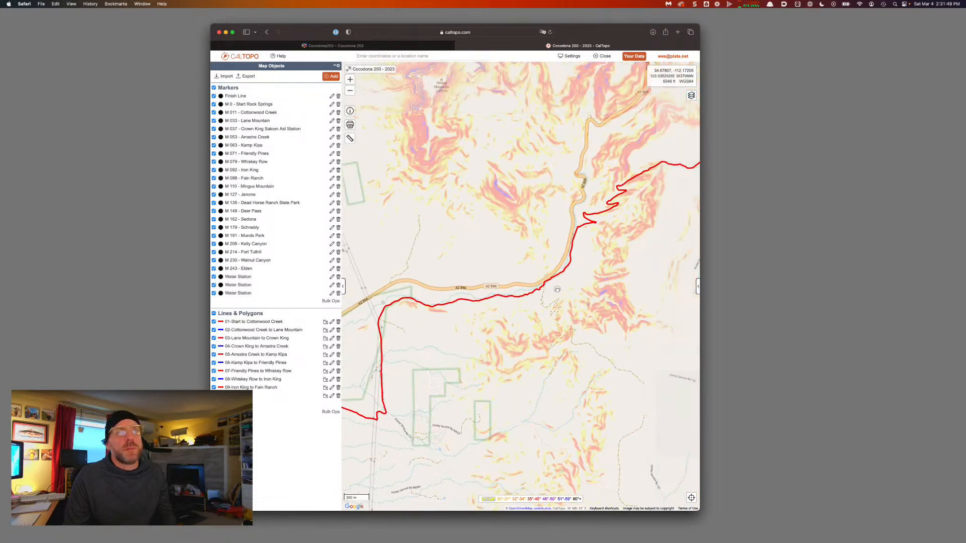
drag(608, 254, 575, 275)
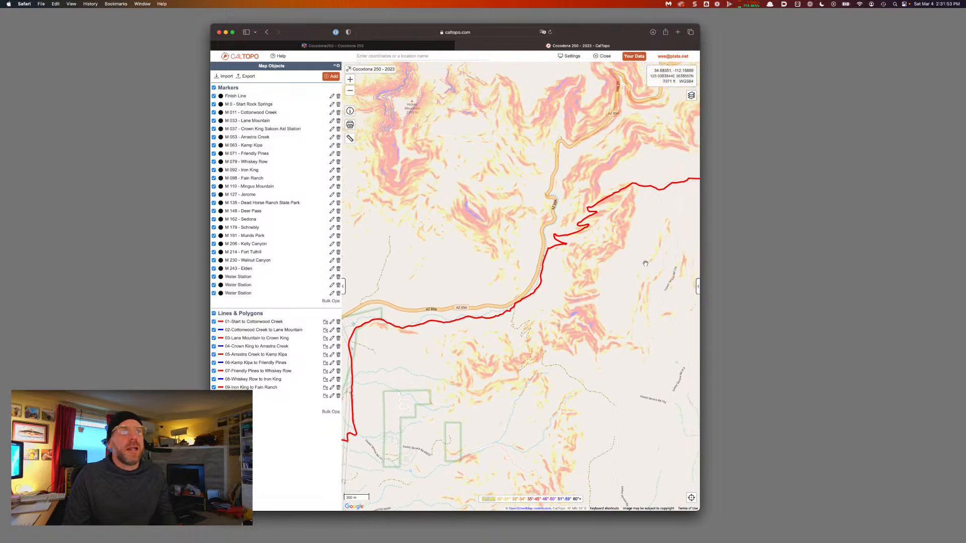
Toggle slope angle shading off and on twice, leaving it on
click(698, 287)
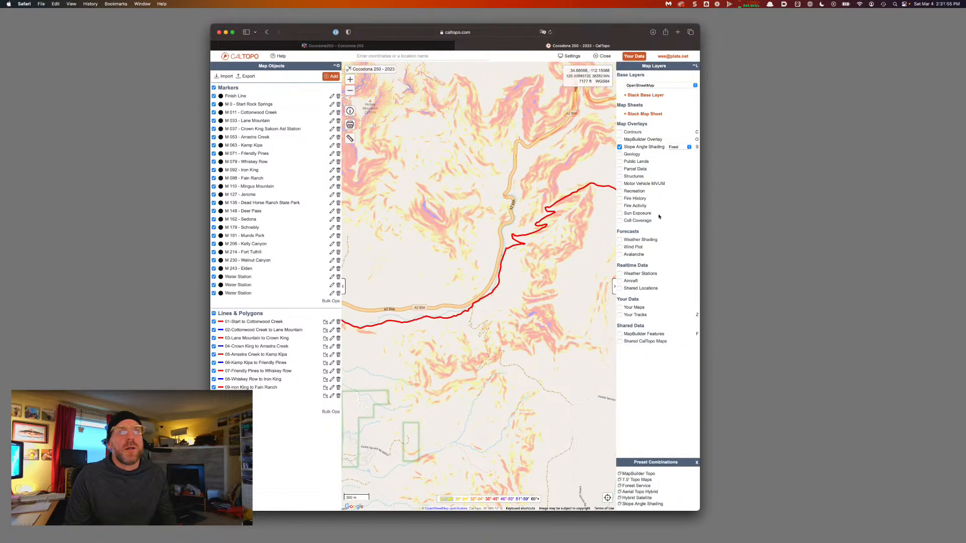
click(620, 147)
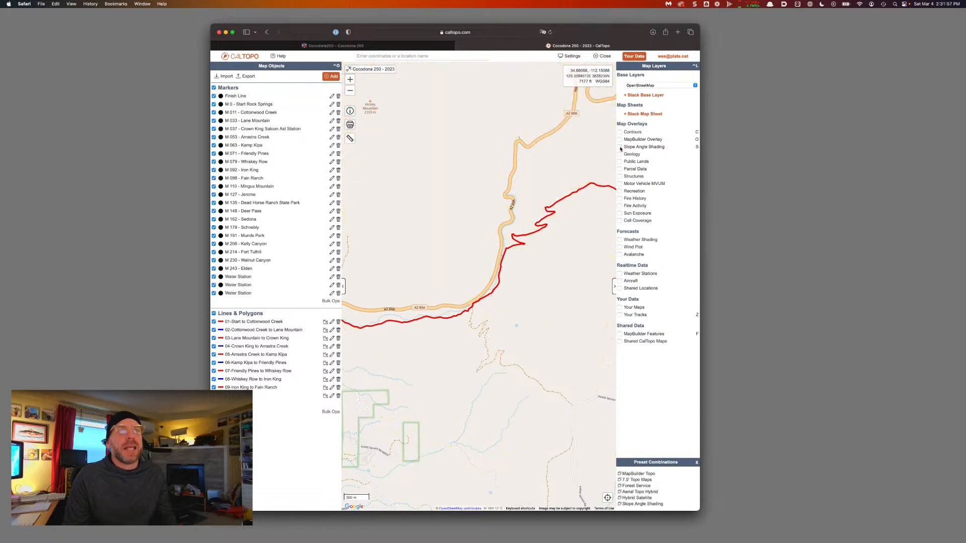
click(620, 148)
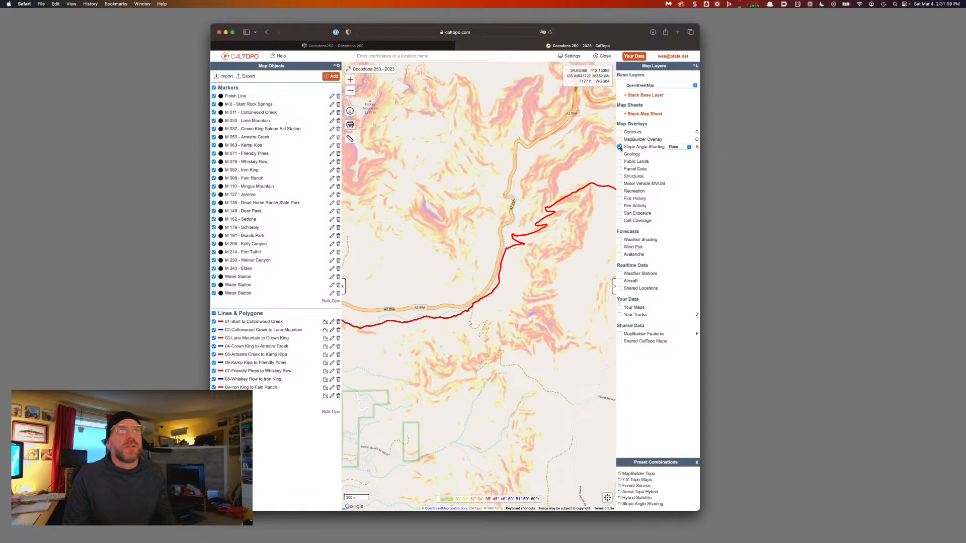
click(620, 147)
click(620, 148)
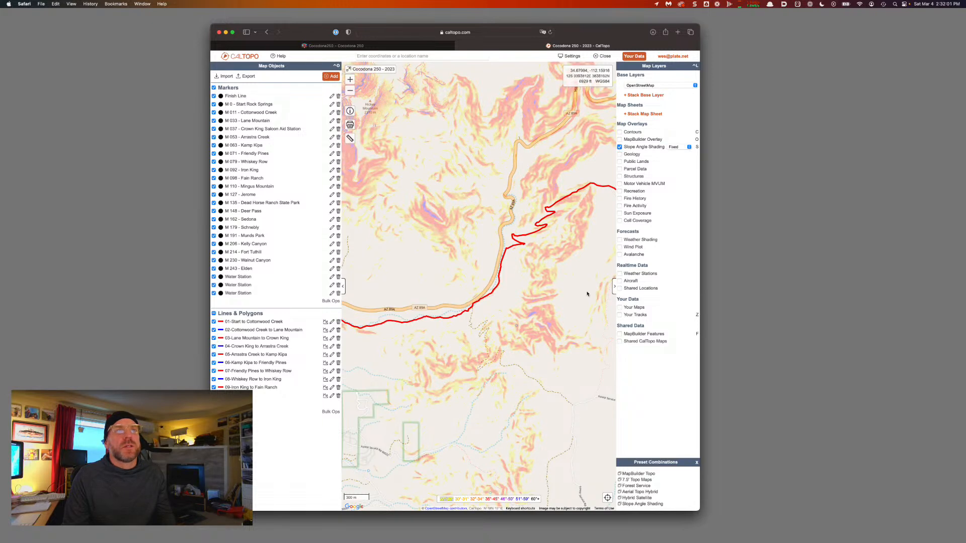
Try contour lines on the map, then switch them off again
drag(587, 293, 532, 306)
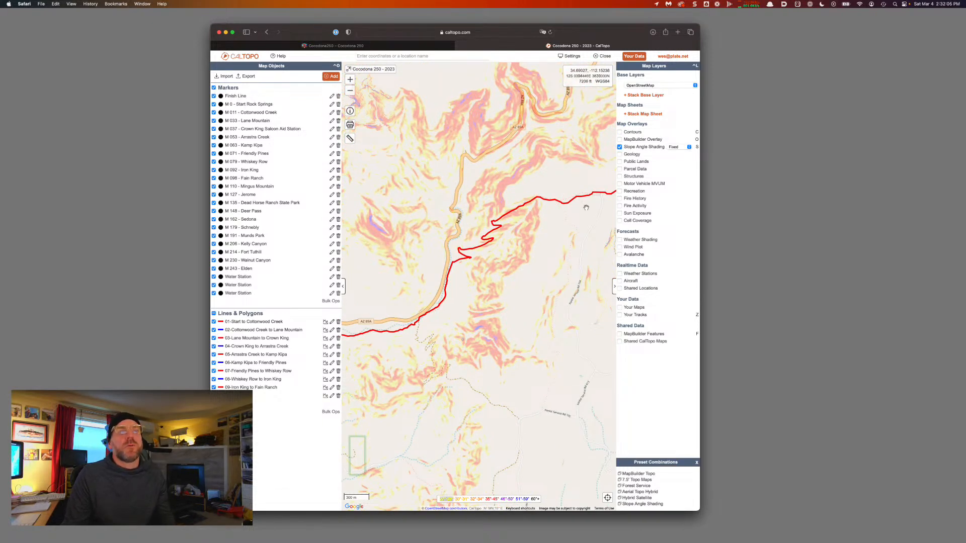
click(621, 132)
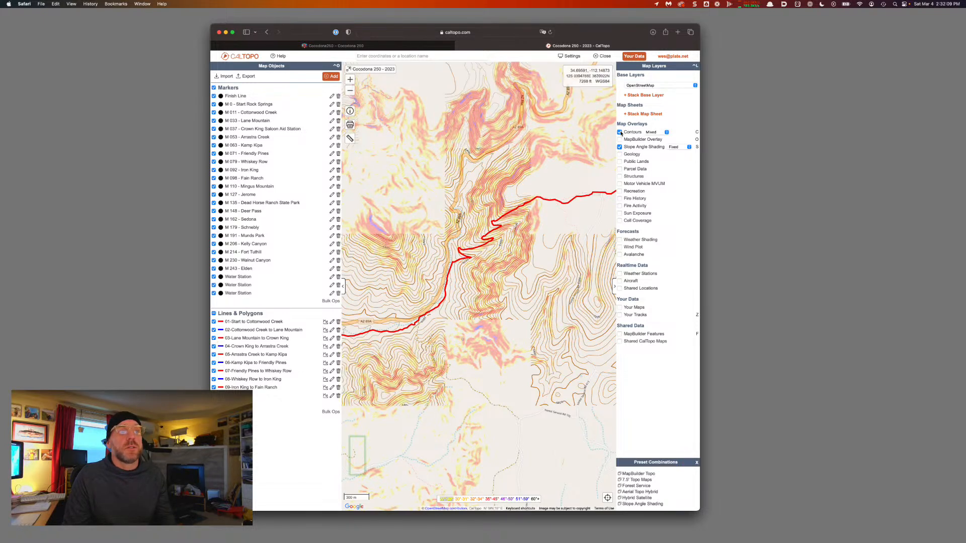
click(620, 133)
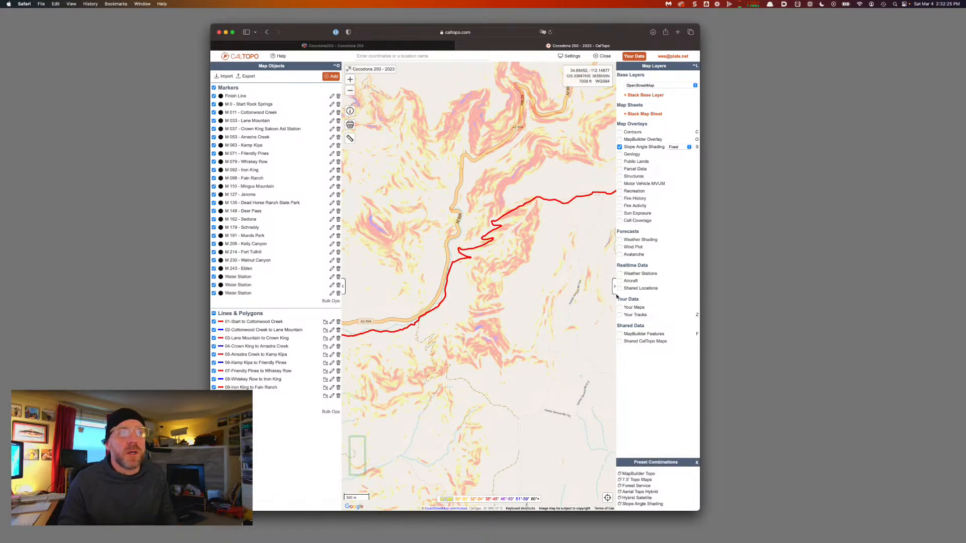
Close Map Layers, pan to M 110 - Mingus Mountain and split the route there
click(615, 286)
drag(434, 272, 449, 301)
drag(605, 230, 496, 255)
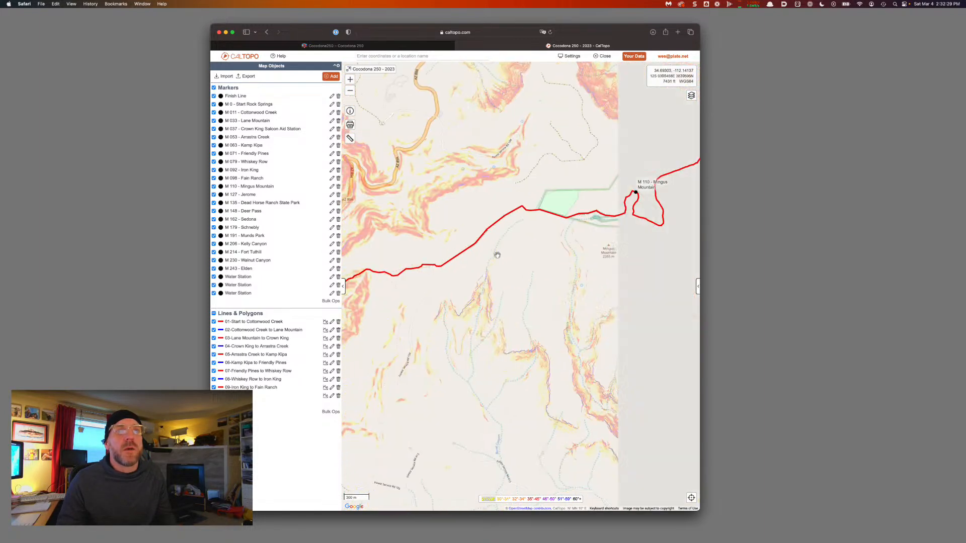
click(631, 194)
click(606, 171)
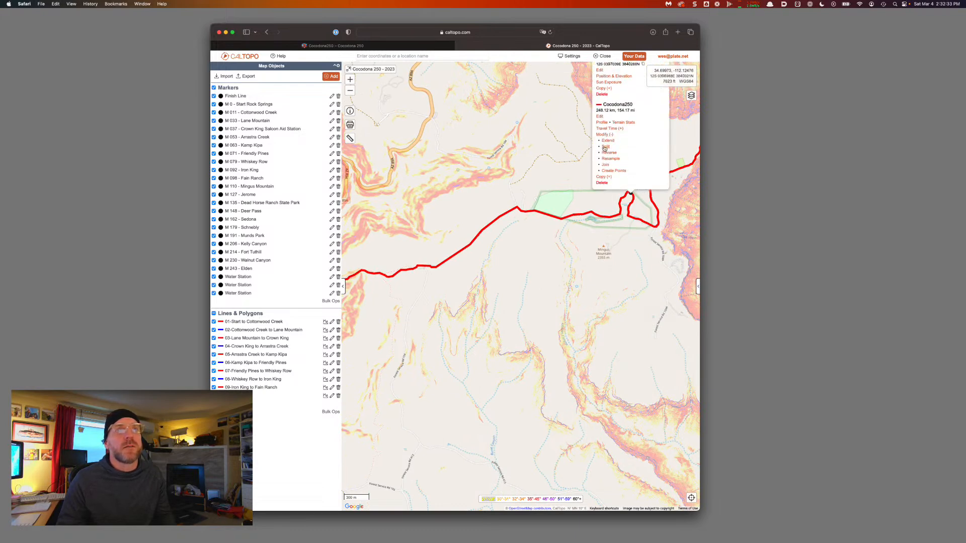
click(604, 149)
click(593, 288)
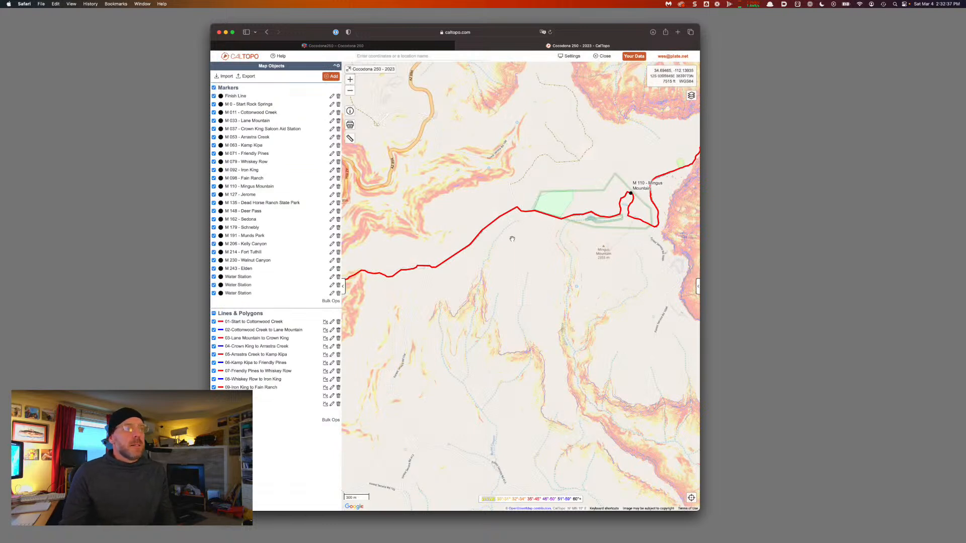
click(540, 216)
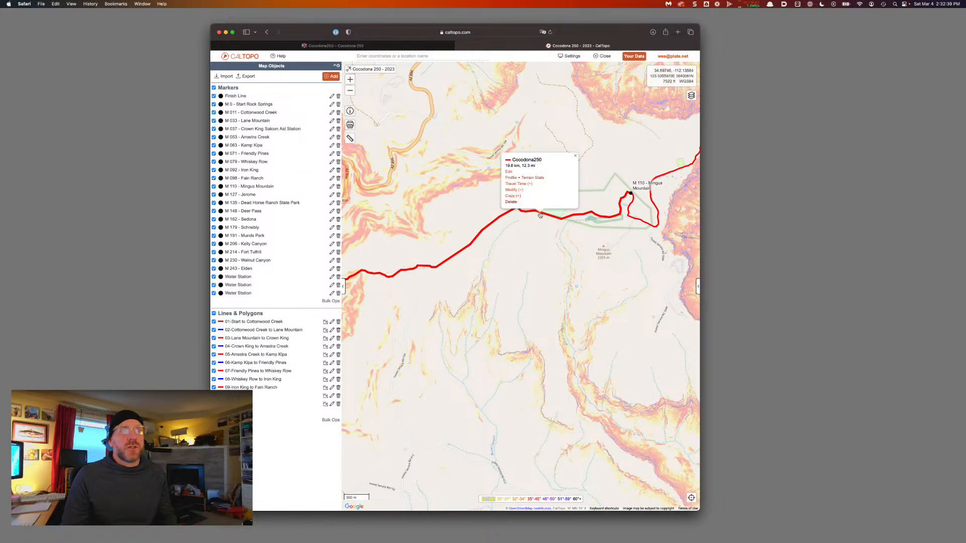
Label the new piece '10-Fain Ranch to Mingus Mountain', copying the name from the M 110 marker
click(509, 171)
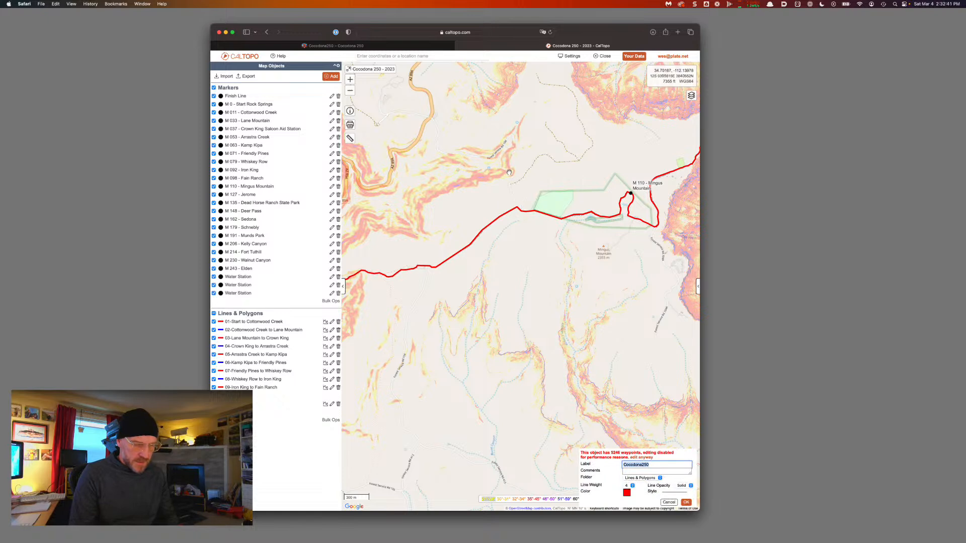
text(10-)
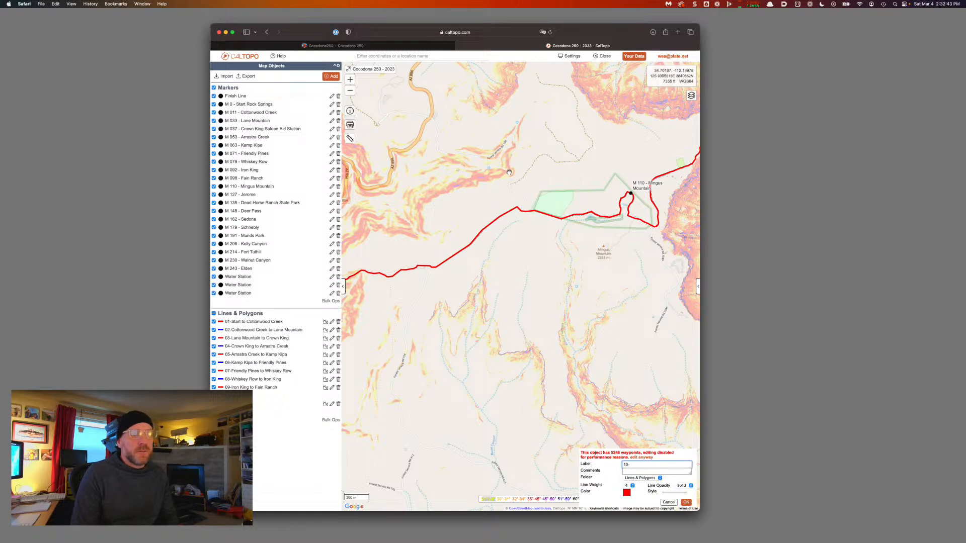
text(Fain Ranch to)
key(BackSpace)
key(BackSpace)
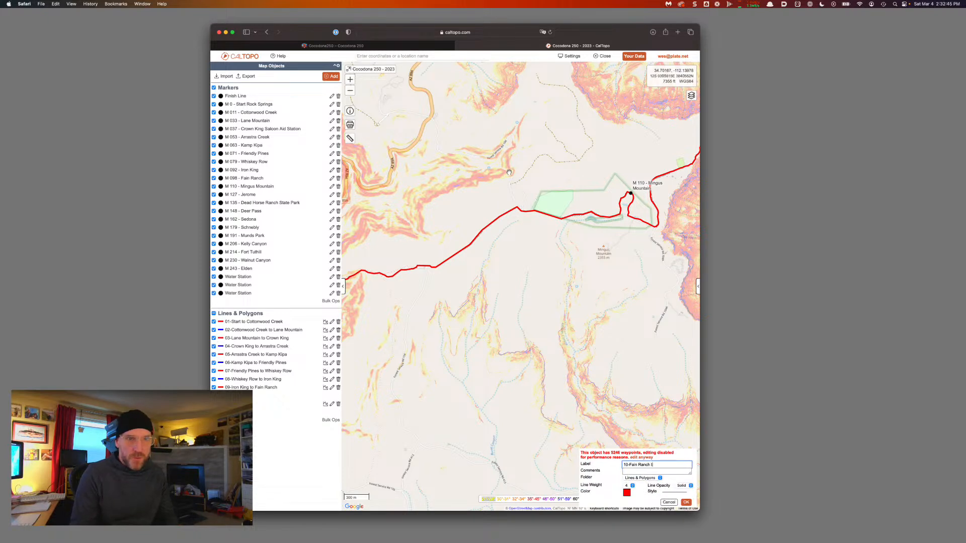
text(o)
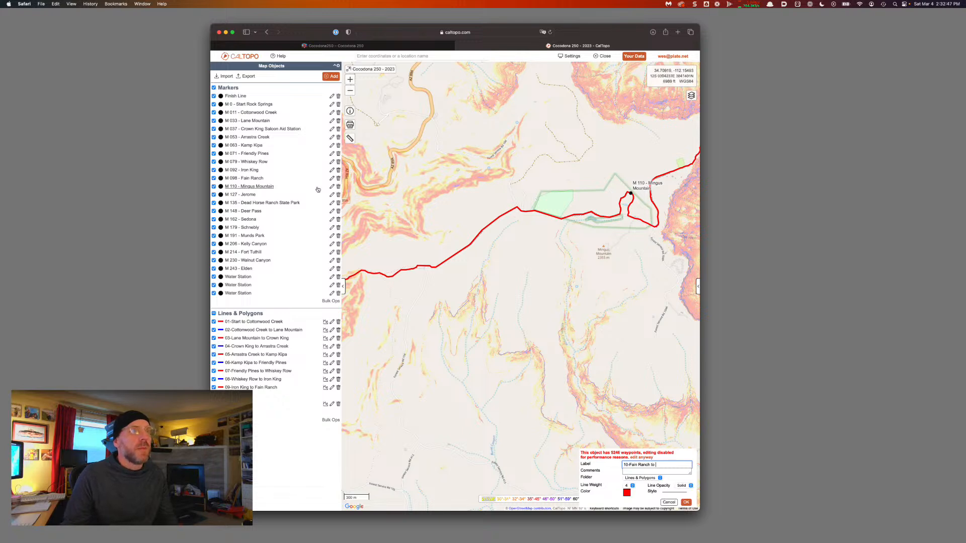
click(629, 193)
drag(657, 90, 622, 89)
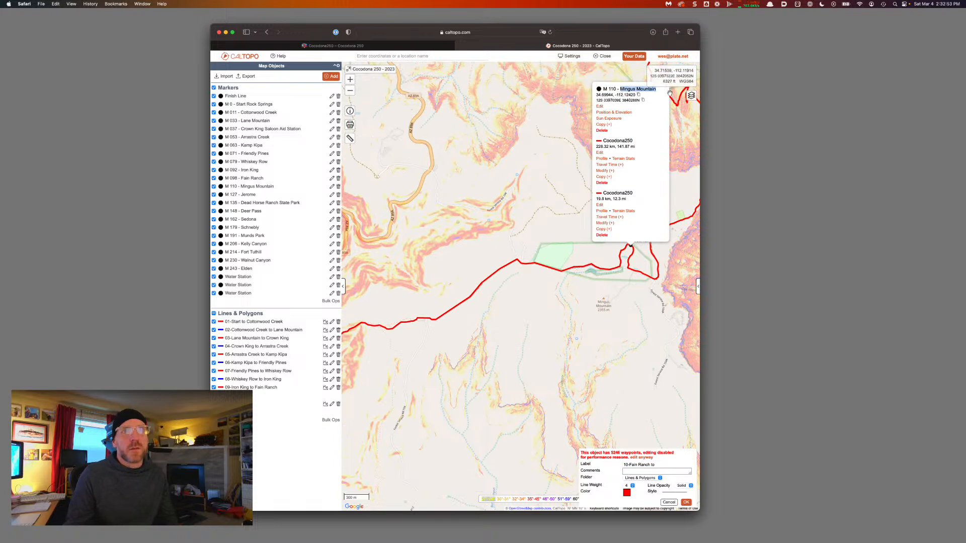
scroll(671, 143, up, 3)
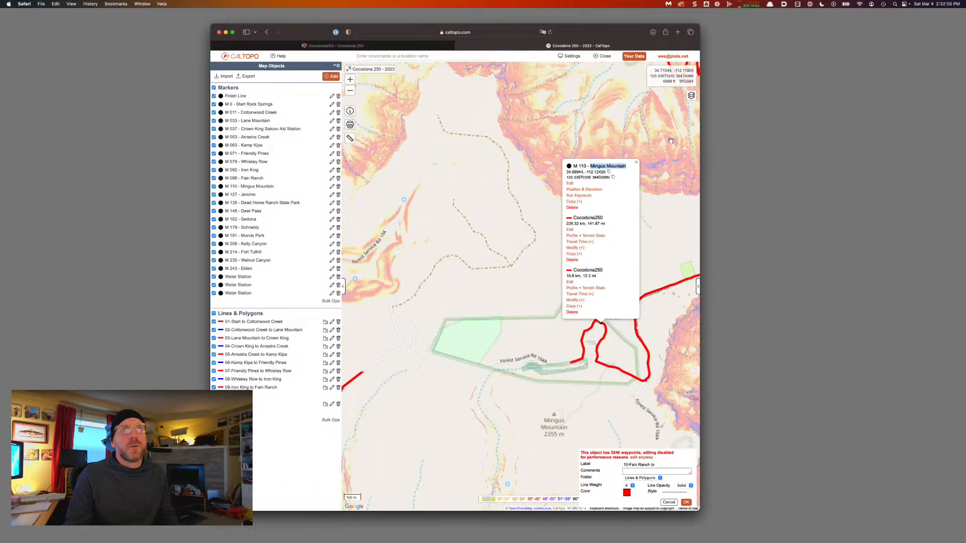
click(642, 361)
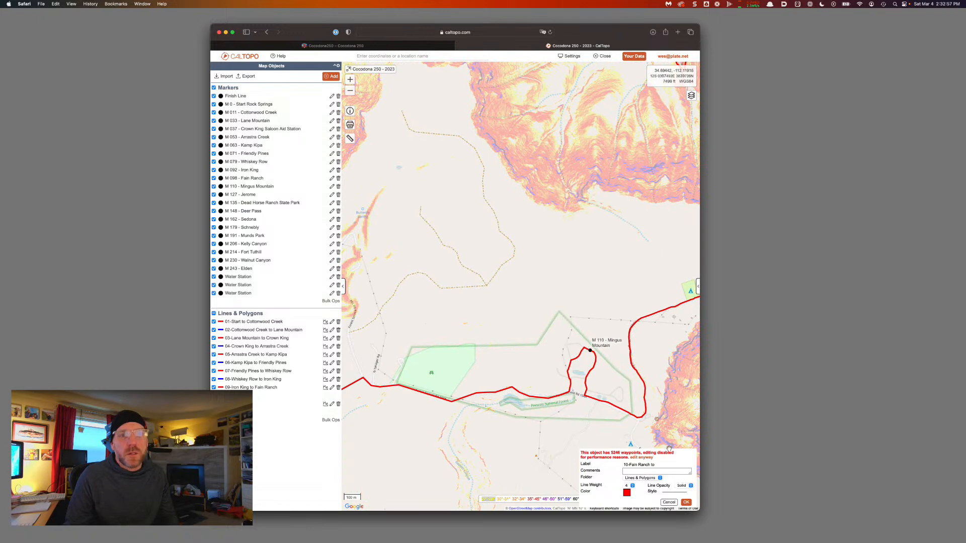
click(667, 463)
text(Mingus Mountain)
click(686, 503)
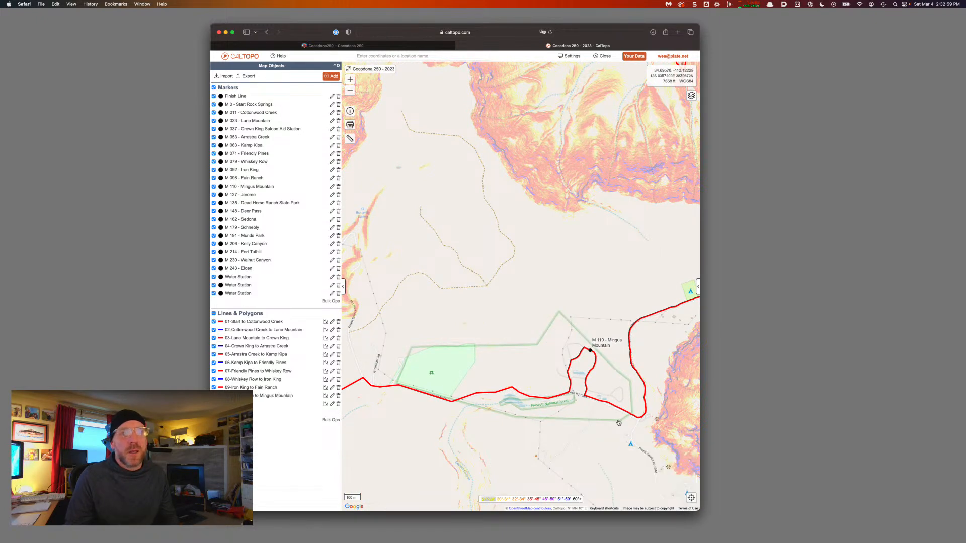
scroll(617, 419, down, 2)
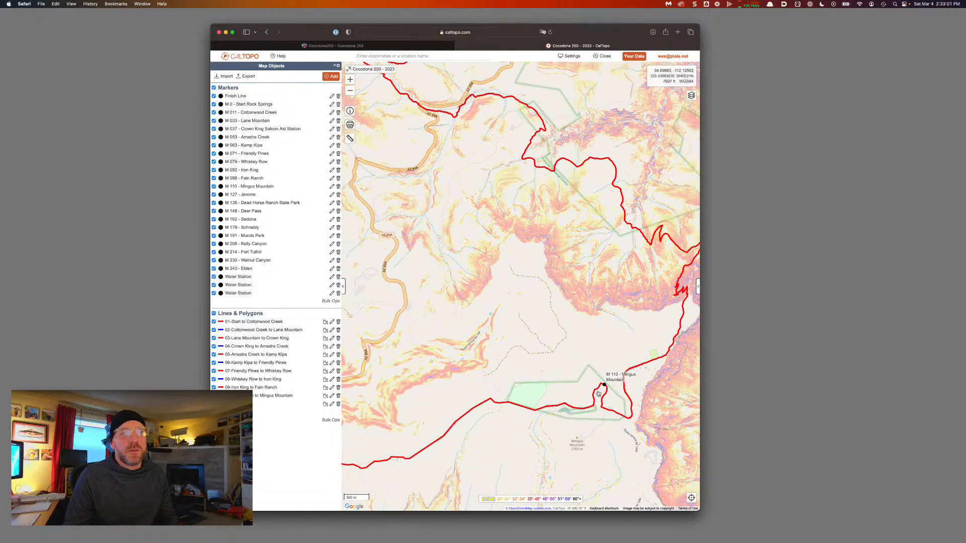
Change the 10-Fain Ranch to Mingus Mountain leg's color to blue
click(598, 393)
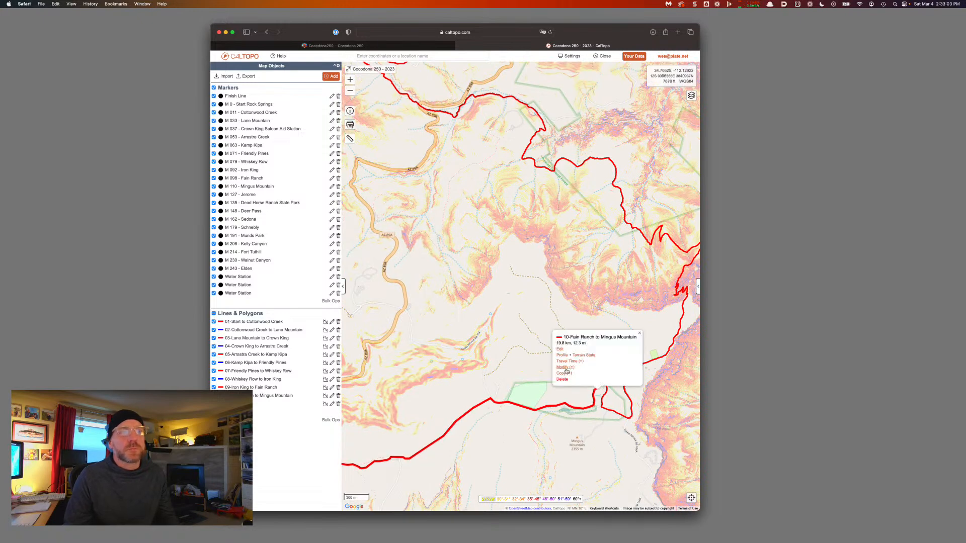
click(560, 349)
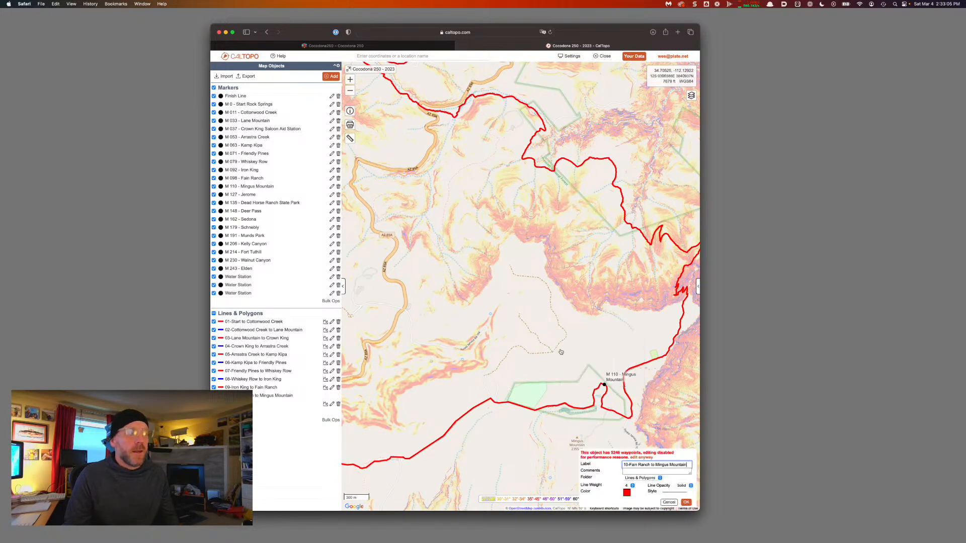
click(626, 492)
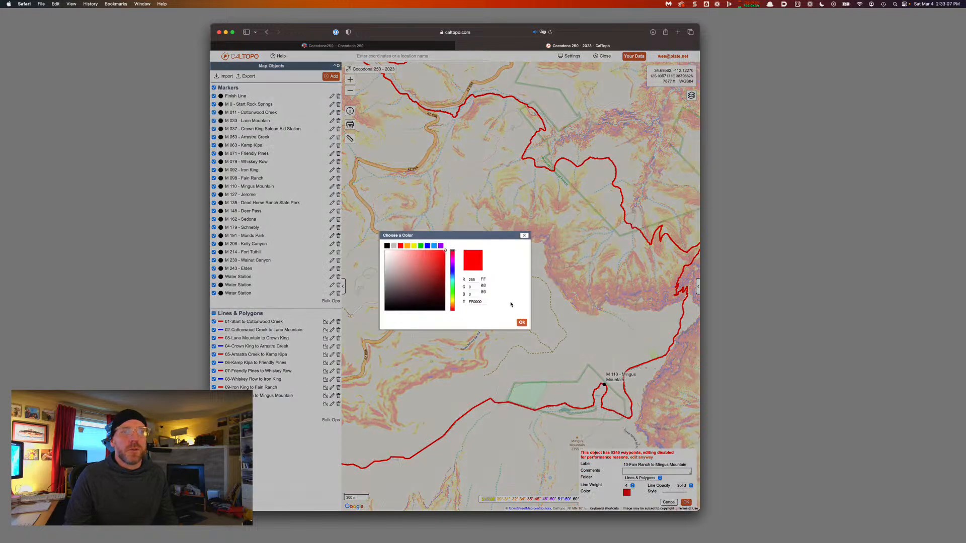
click(427, 246)
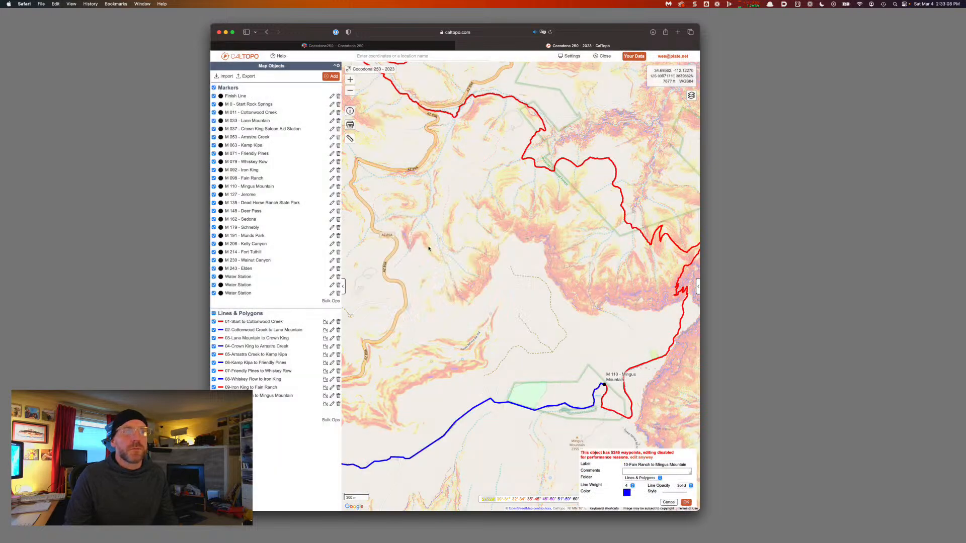
click(684, 503)
Briefly show the Entire Course line on the map, then hide it again
scroll(590, 405, down, 5)
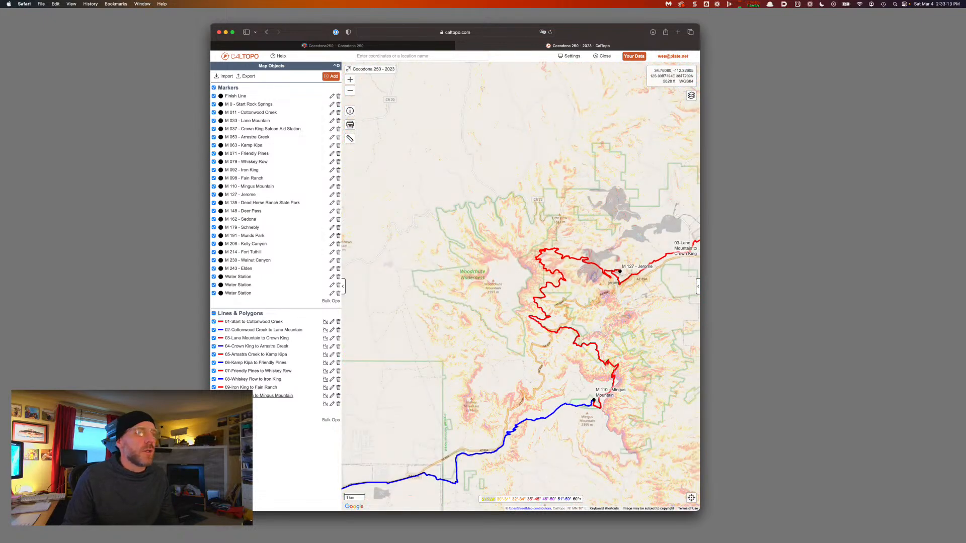
click(214, 412)
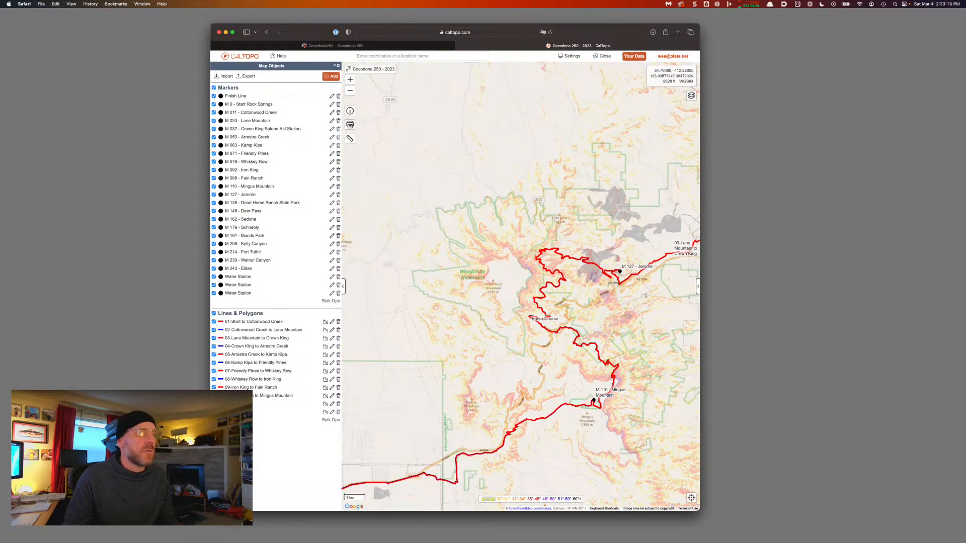
scroll(475, 252, down, 5)
click(213, 412)
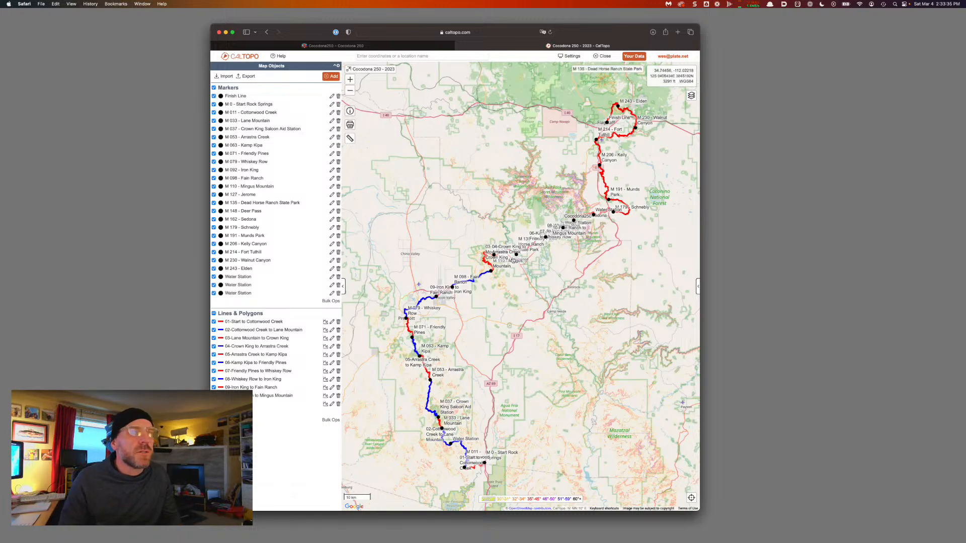
Zoom to the 10-Fain Ranch to Mingus Mountain leg and pan north toward M 127 - Jerome
click(279, 395)
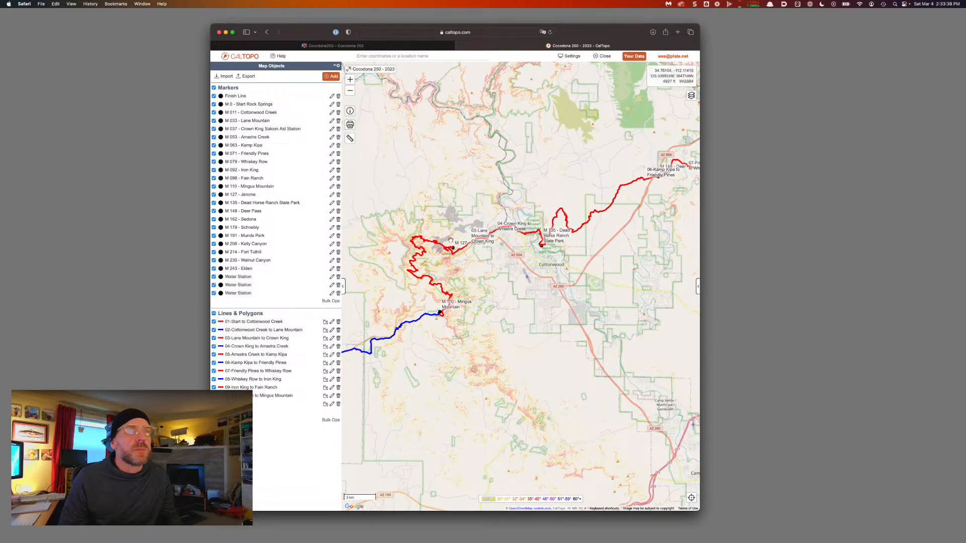
scroll(452, 247, up, 5)
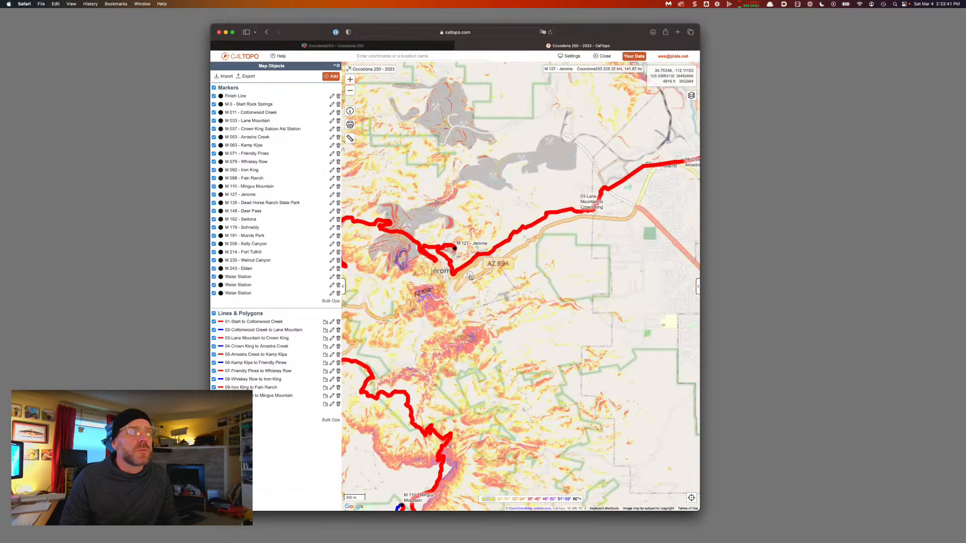
drag(520, 283, 544, 198)
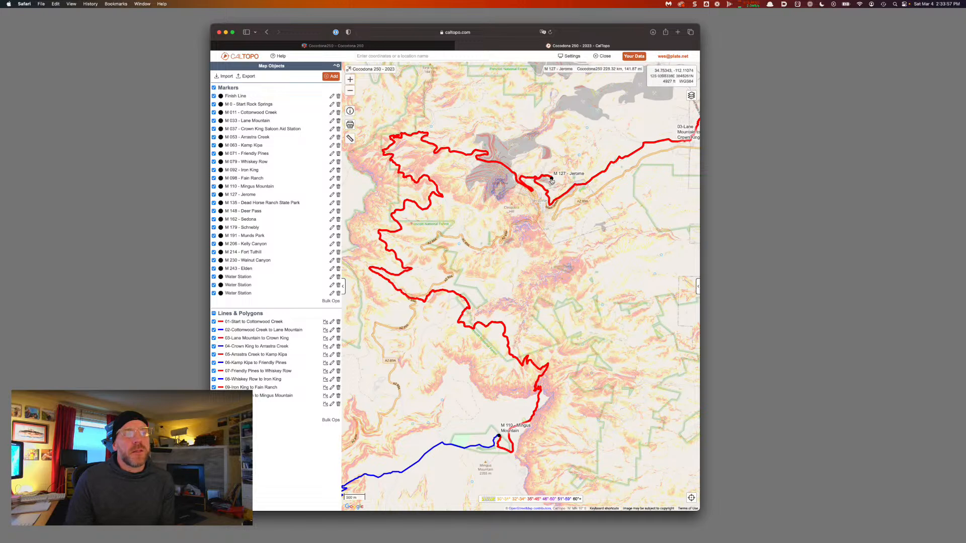
scroll(551, 181, up, 10)
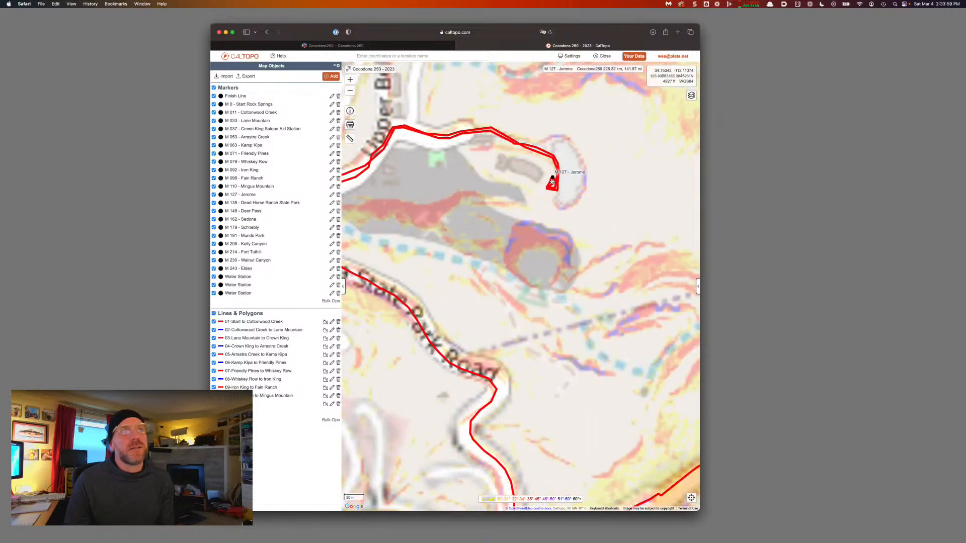
Zoom in on the M 127 - Jerome marker and split the remaining route there
scroll(553, 183, up, 5)
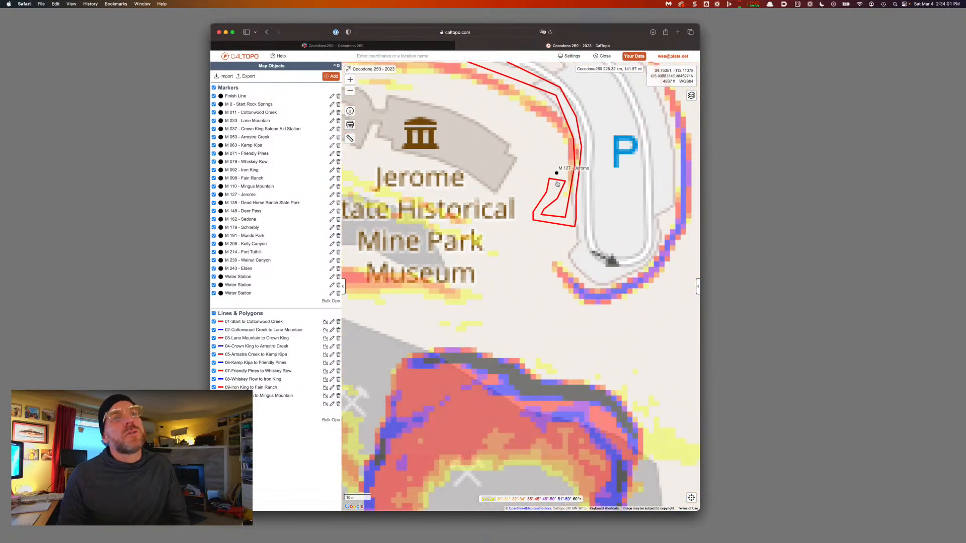
click(558, 183)
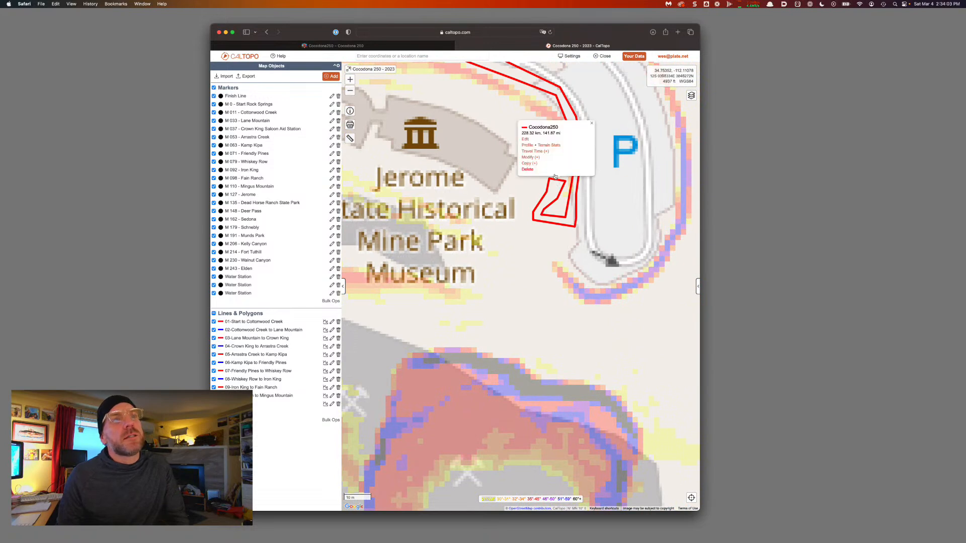
click(536, 158)
click(531, 135)
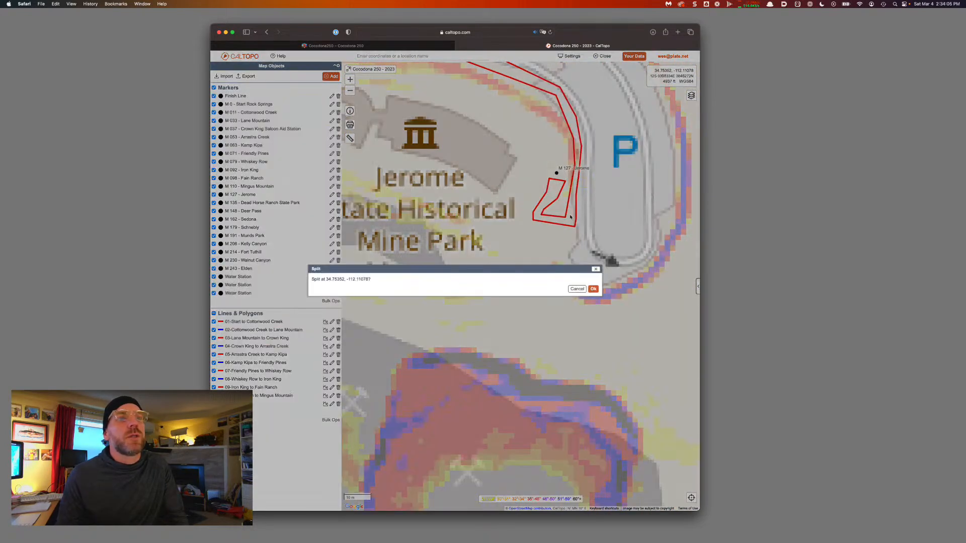
click(594, 289)
scroll(596, 291, down, 2)
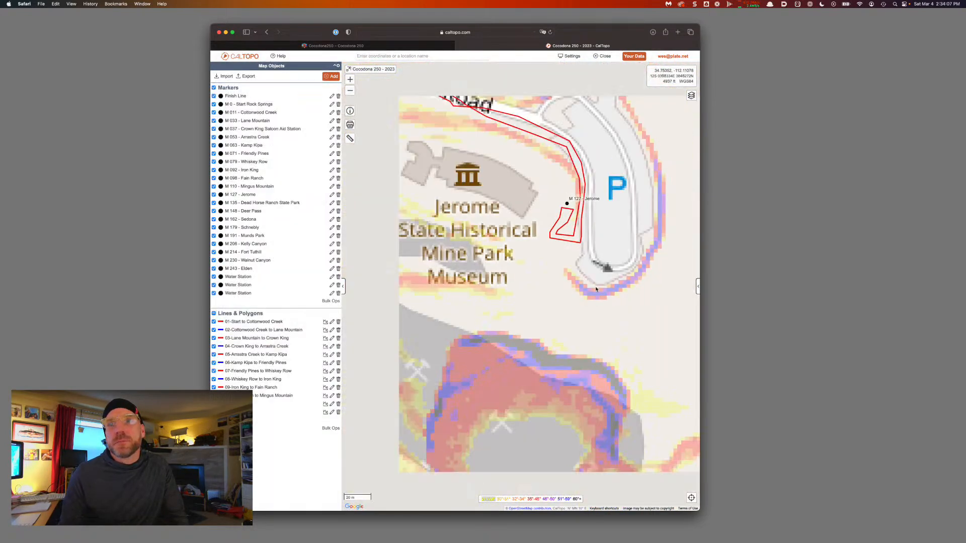
scroll(596, 290, down, 2)
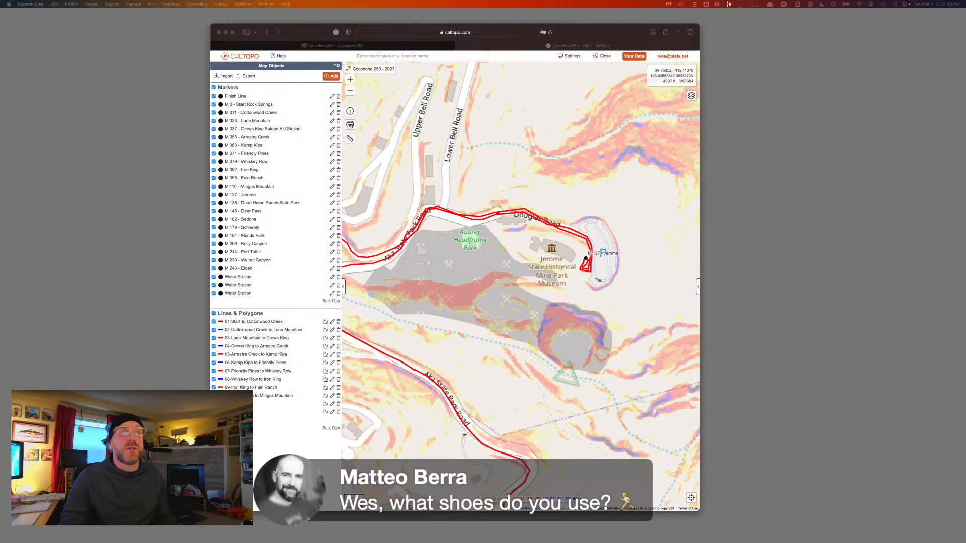
Rename the leg ending at Jerome from Cocodona250 to '11-Mingus Mountain to Jerome'
scroll(536, 303, down, 3)
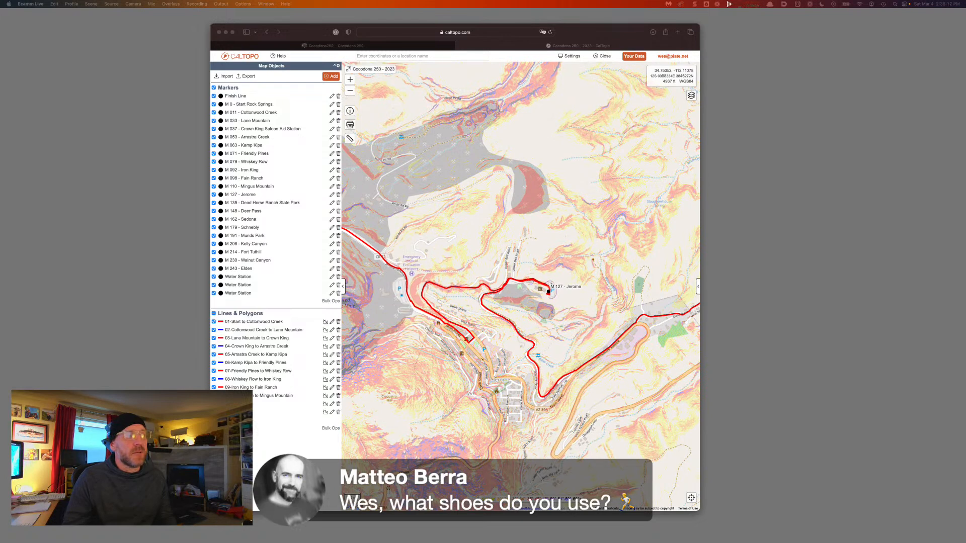
click(459, 275)
click(456, 287)
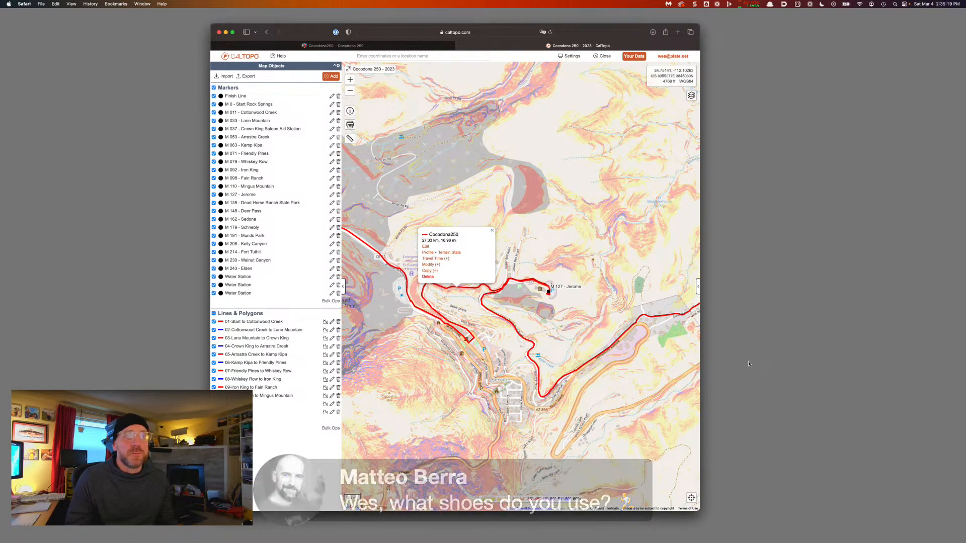
click(427, 246)
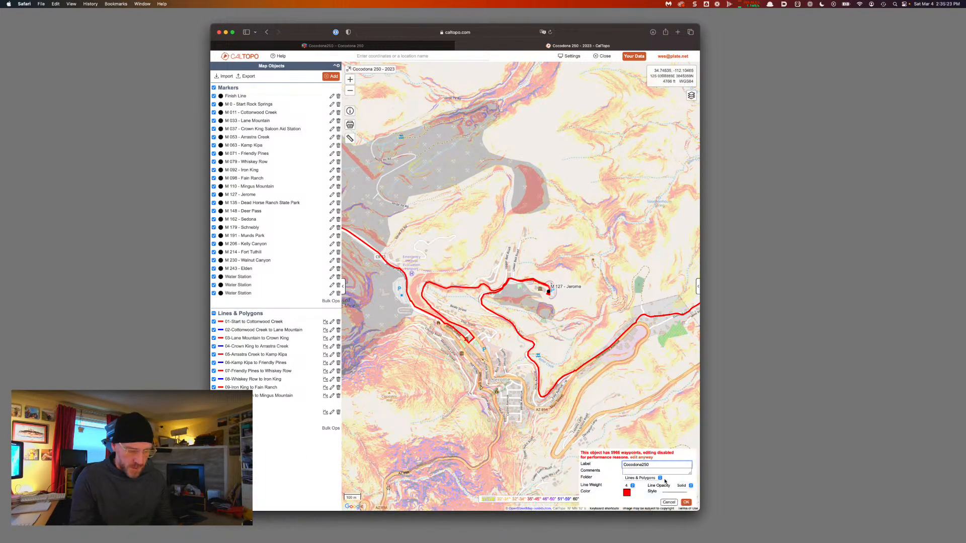
key(super+a)
text(11-Mingus Mountain to)
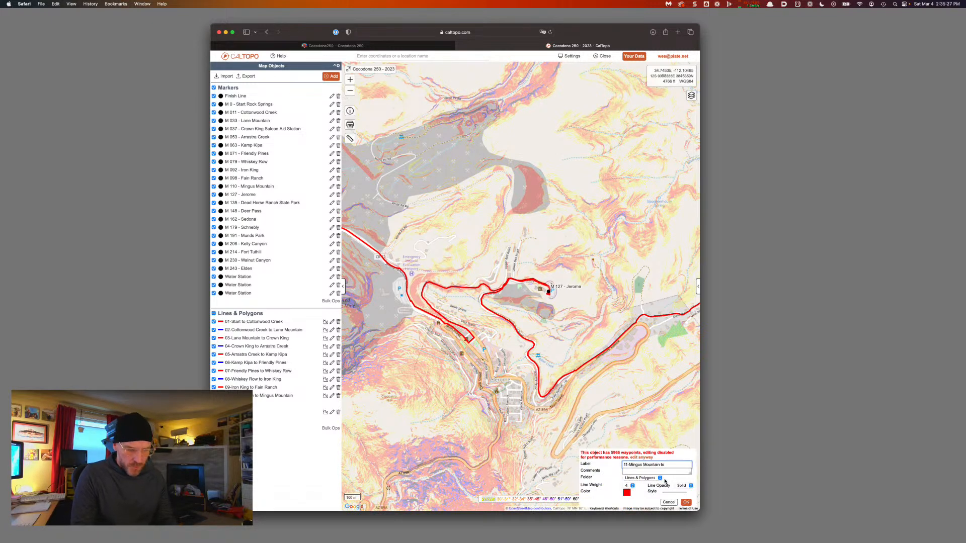
key(alt+shift+Left)
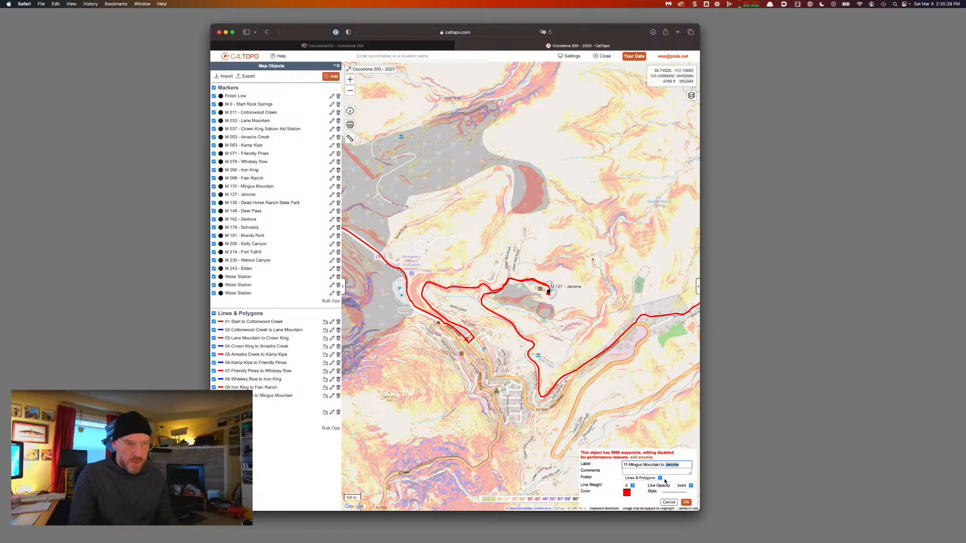
key(Return)
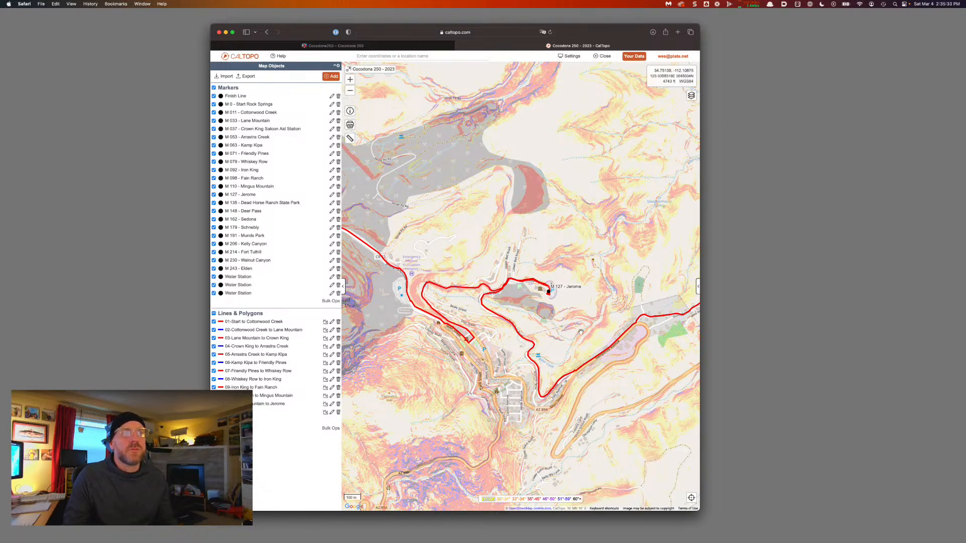
Trace the red route from Jerome through Cottonwood and Clarkdale, zooming in on M 135 - Dead Horse Ranch State Park
drag(580, 332, 482, 266)
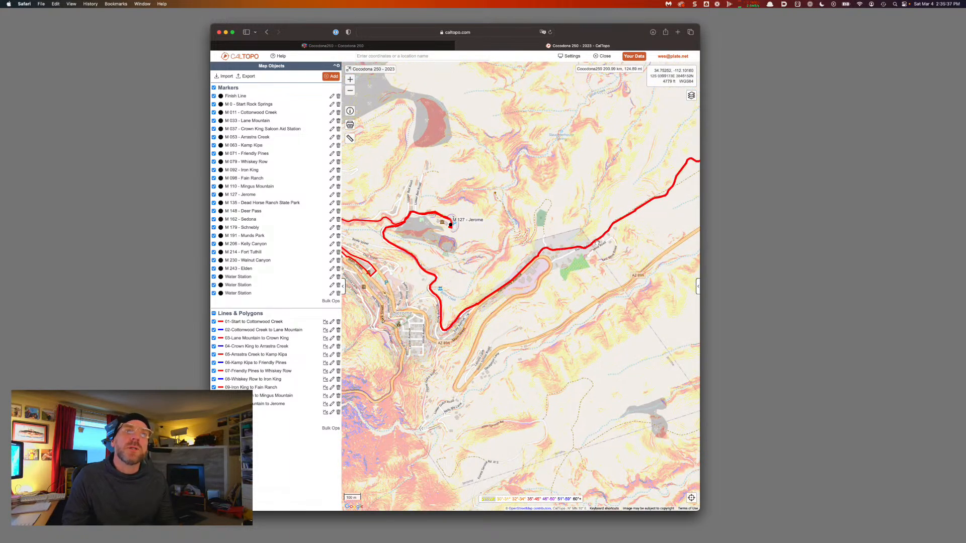
drag(608, 238, 487, 302)
drag(561, 252, 417, 344)
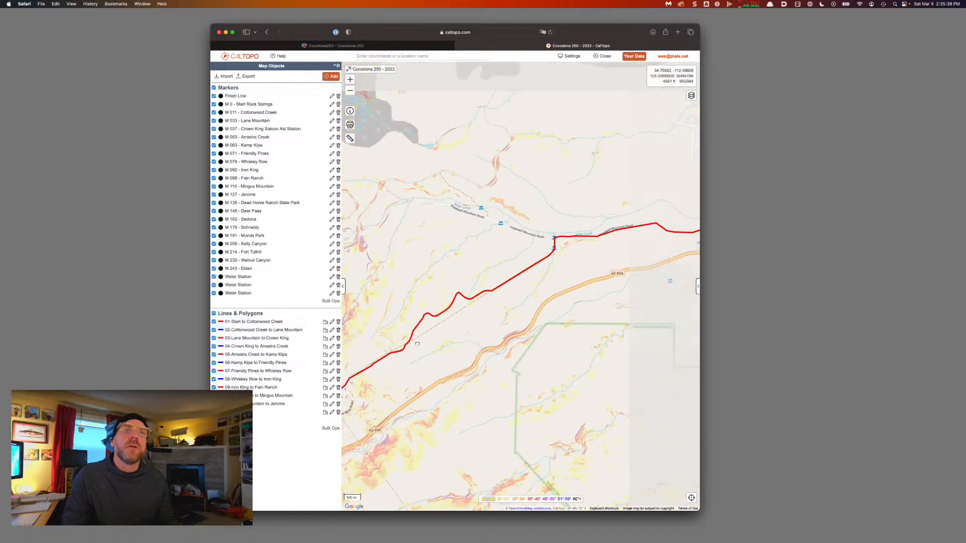
drag(629, 239, 455, 299)
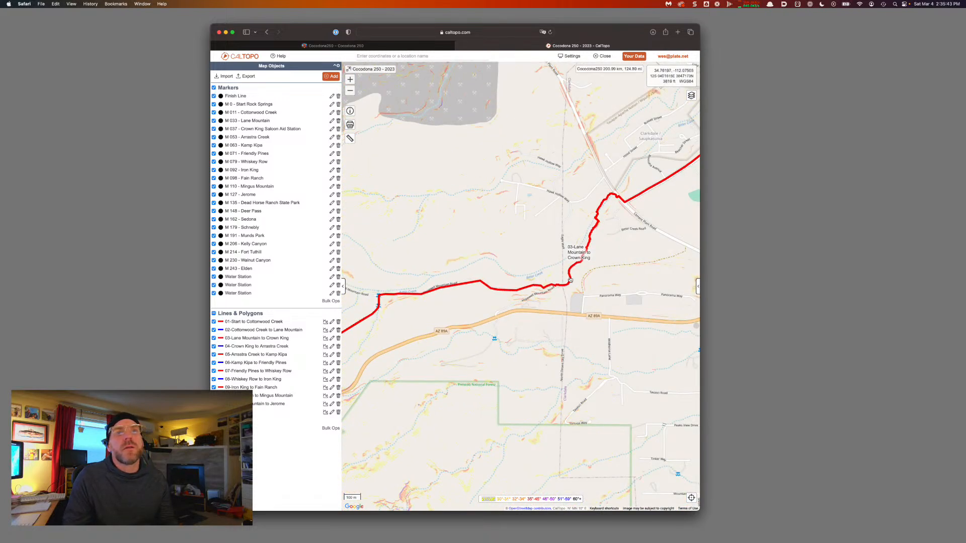
drag(680, 220, 596, 280)
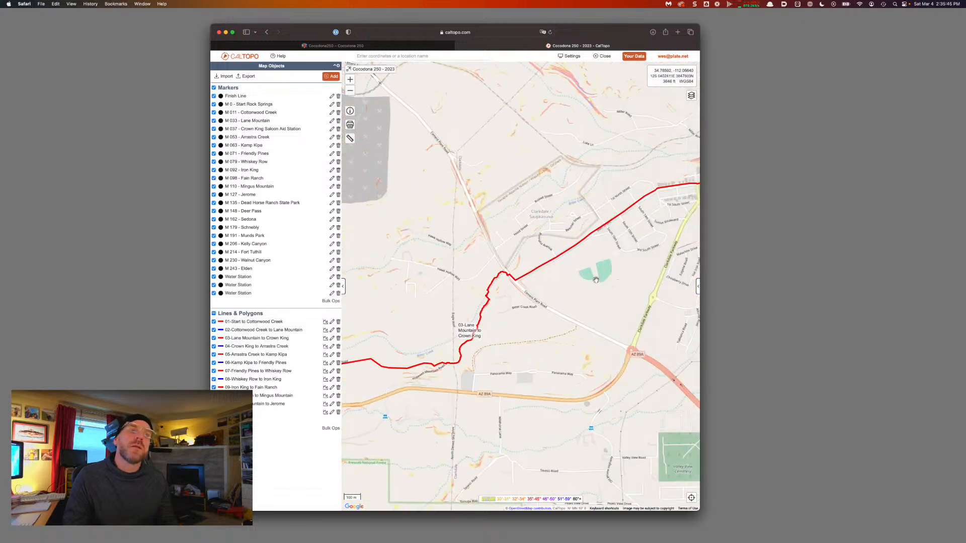
drag(626, 283, 603, 247)
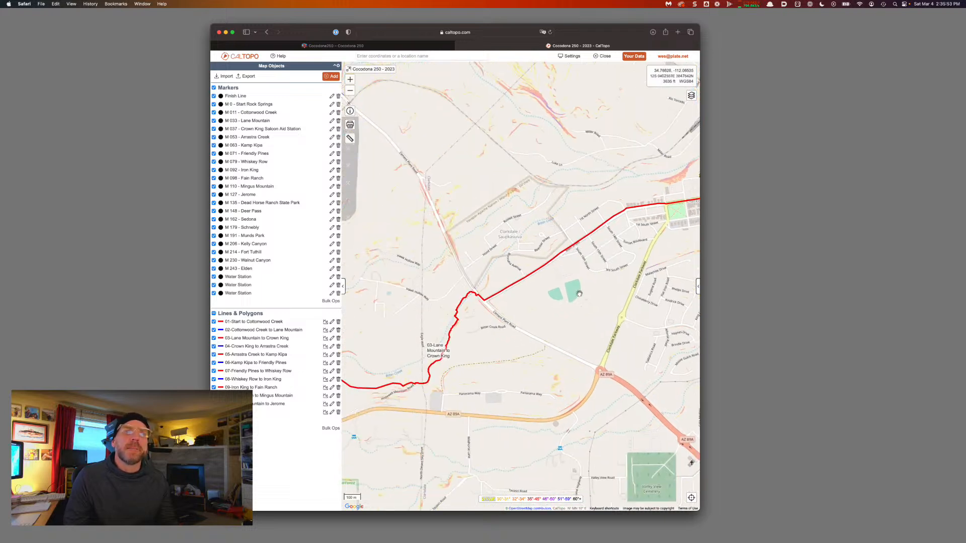
drag(581, 294, 443, 347)
drag(623, 279, 494, 318)
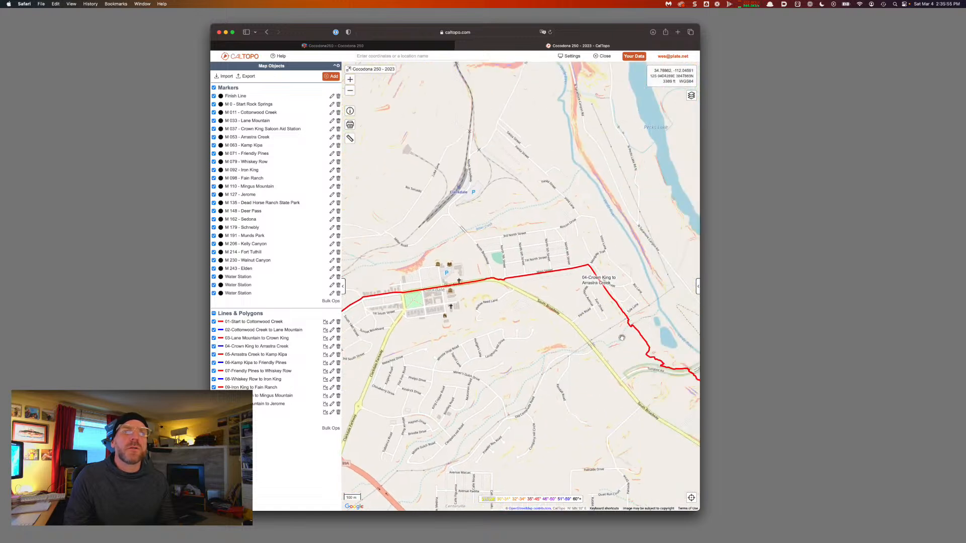
drag(621, 338, 551, 279)
drag(607, 344, 471, 283)
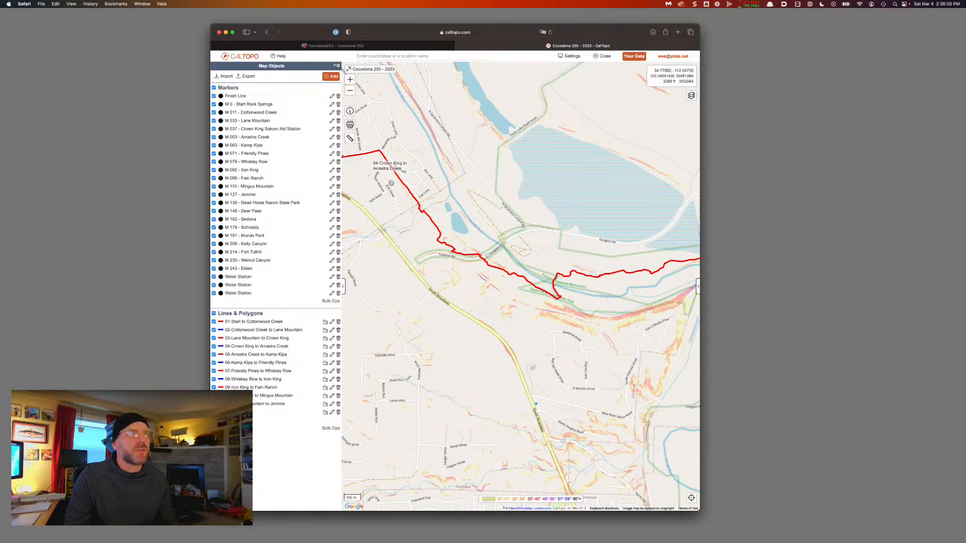
drag(550, 342, 447, 306)
drag(608, 304, 421, 283)
scroll(528, 424, up, 5)
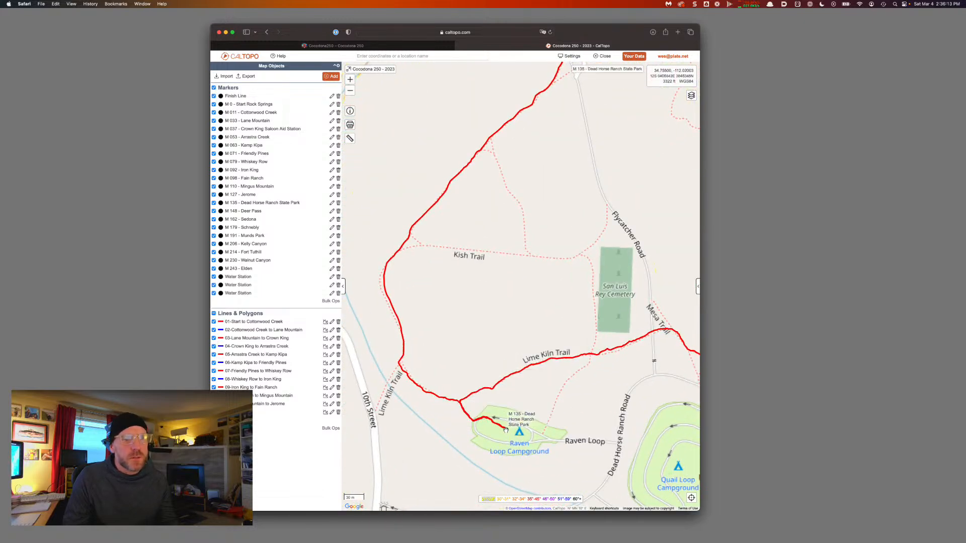
Split the course at the Dead Horse Ranch State Park marker
click(506, 430)
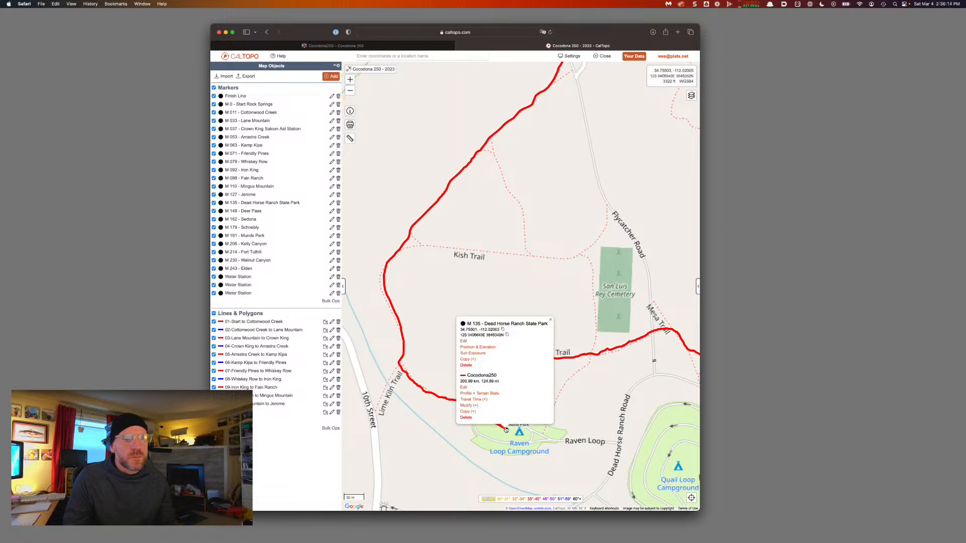
click(473, 406)
click(471, 382)
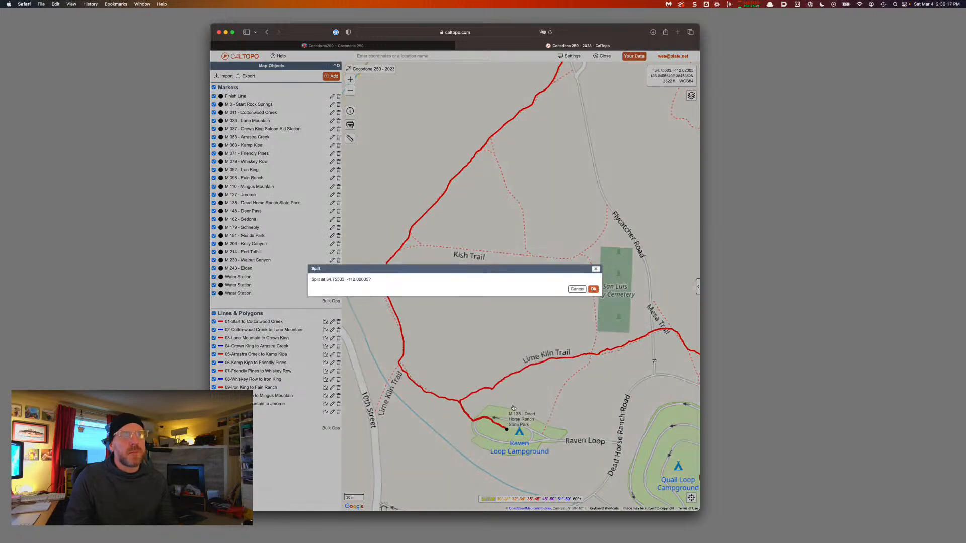
click(594, 290)
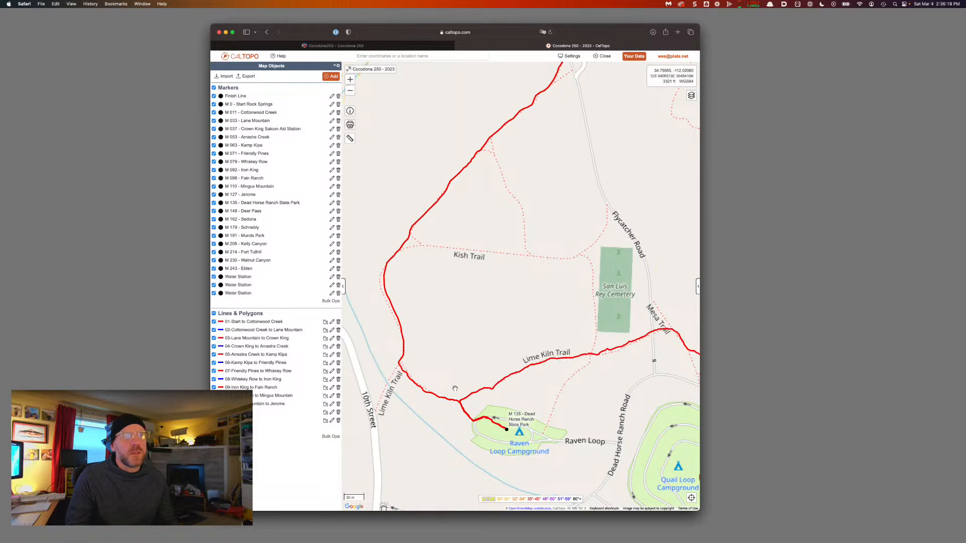
Label the new leg '12-Jerome to Dead Horse Ranch State Park' and colour it blue
click(436, 397)
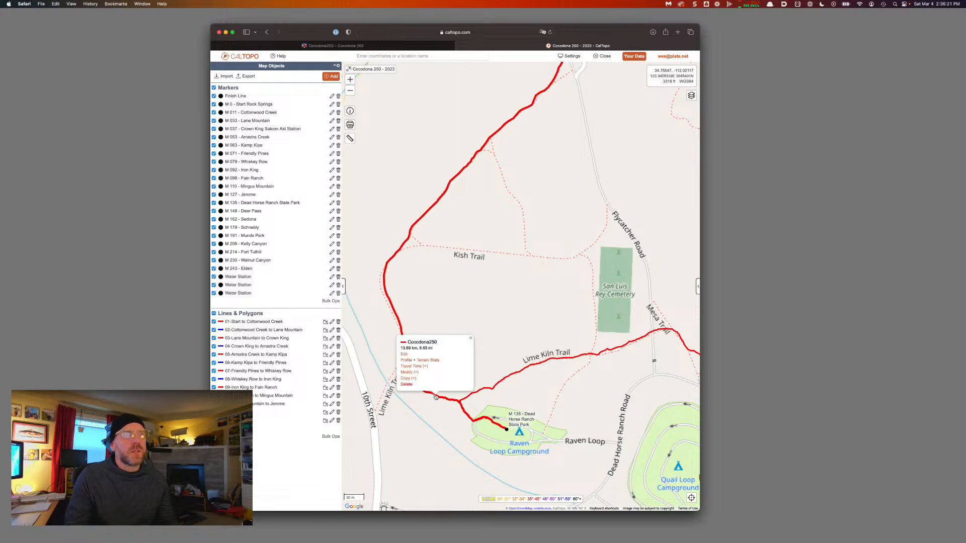
click(404, 358)
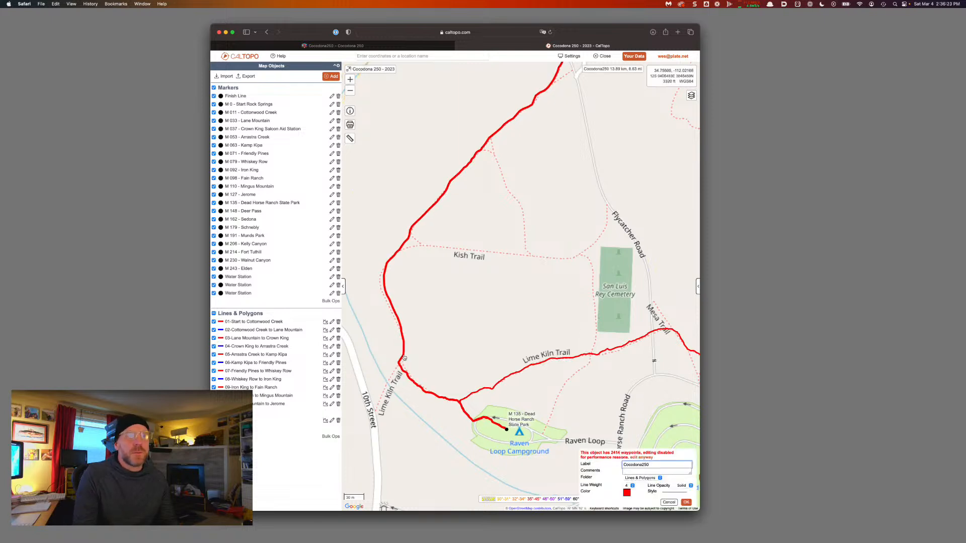
key(super+a)
text(12-Jerome)
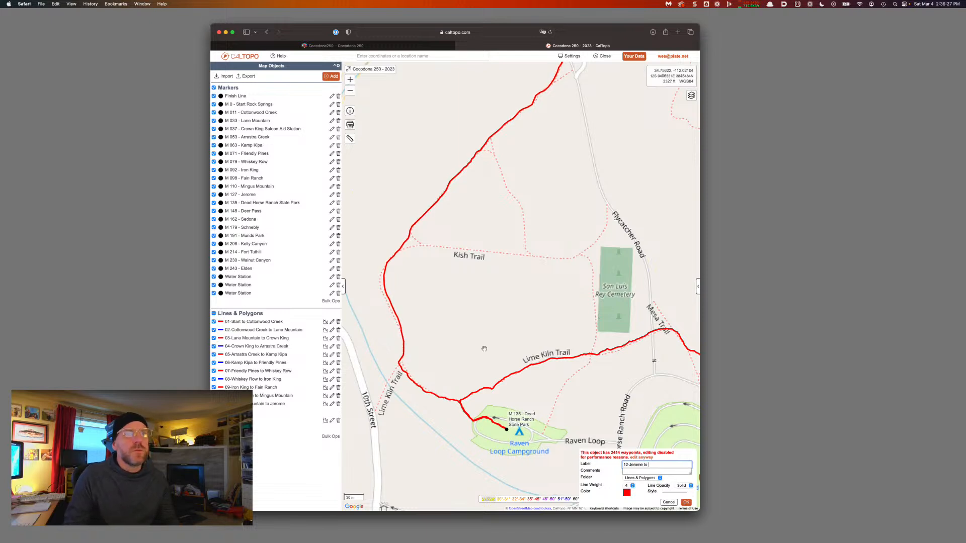
click(507, 428)
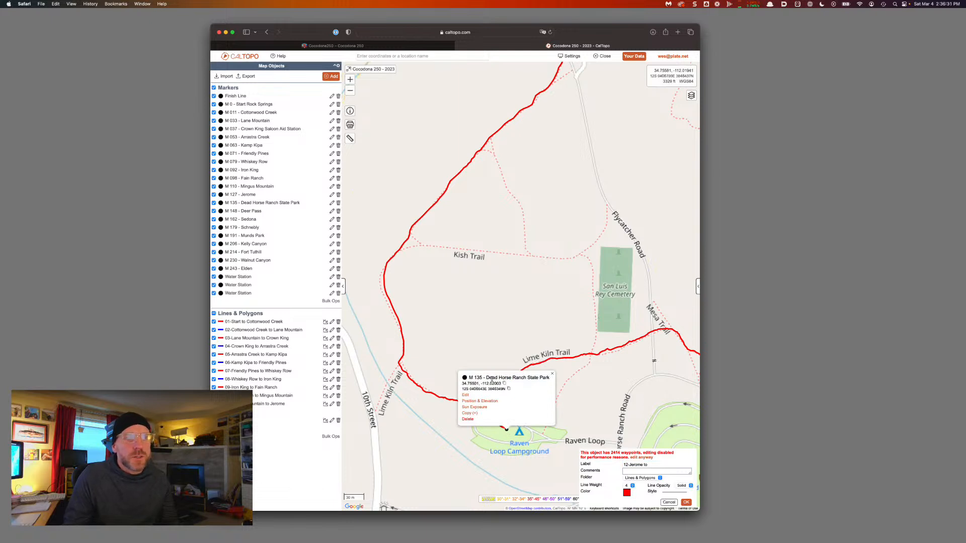
drag(487, 379, 550, 380)
key(super+c)
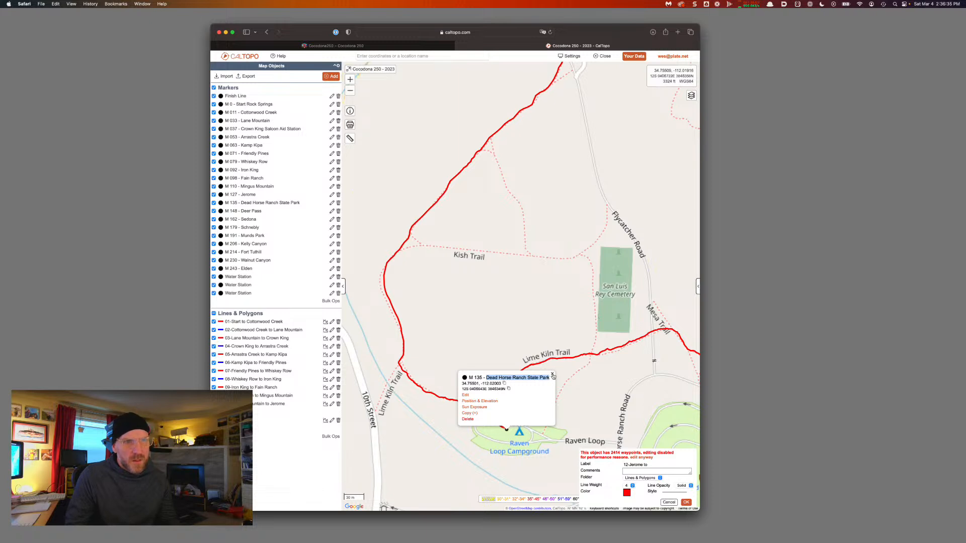
click(552, 373)
click(664, 465)
key(super+v)
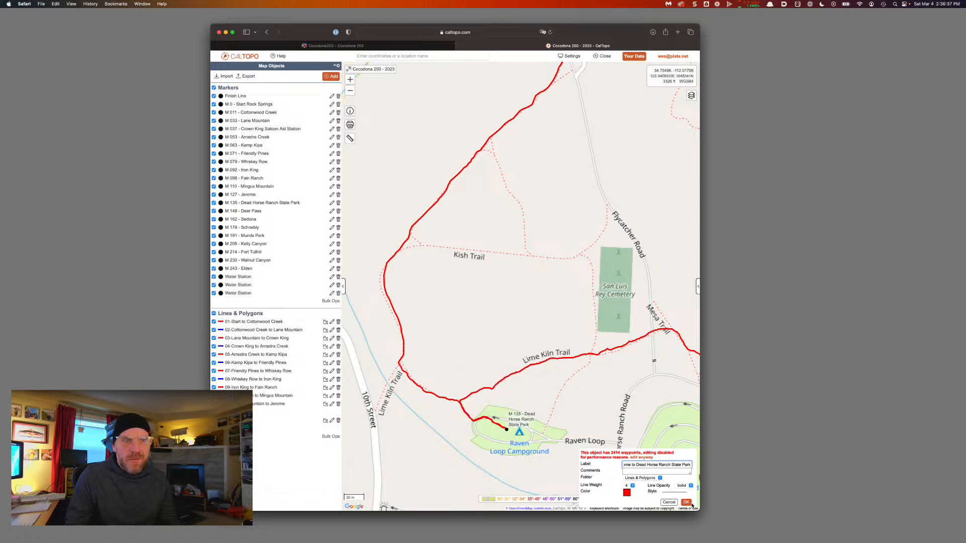
click(626, 492)
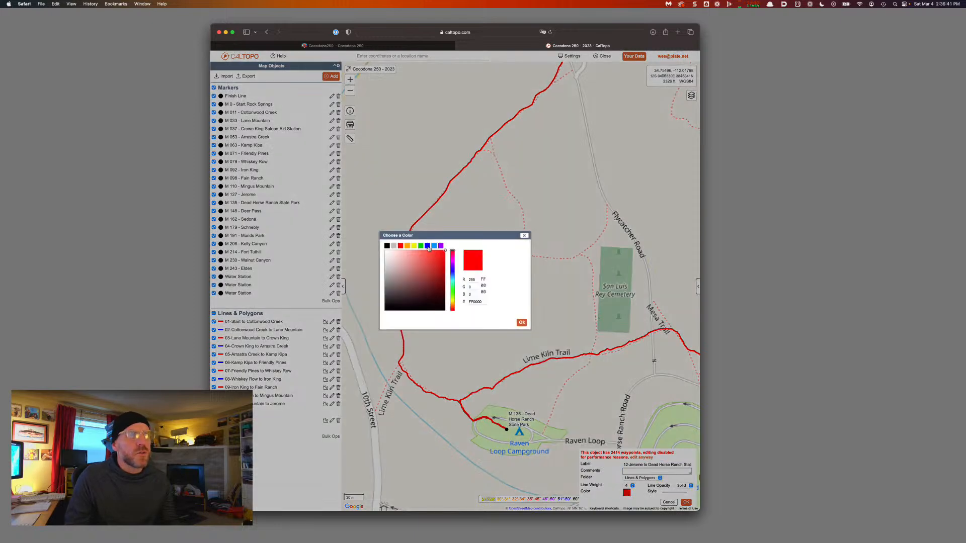
click(428, 245)
click(687, 502)
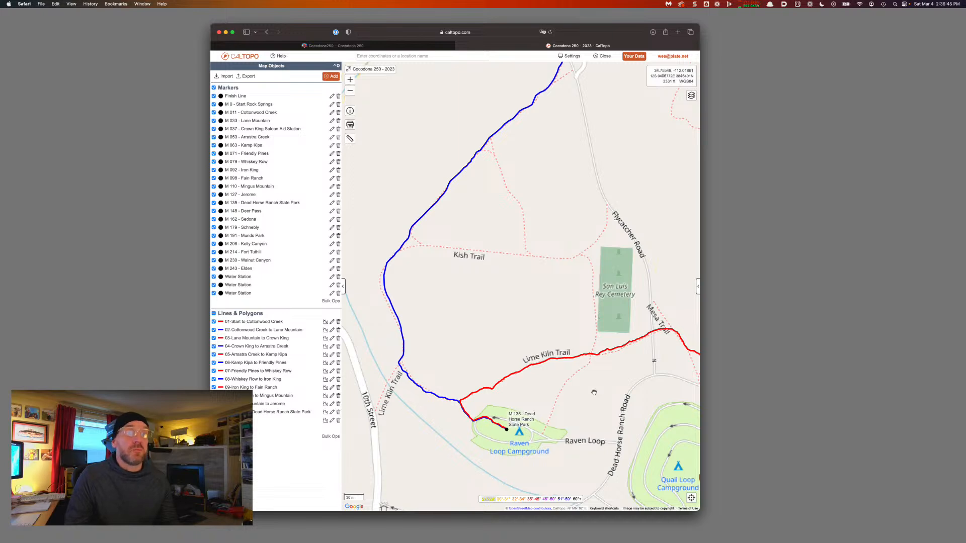
Pan the map back from Clarkdale to centre the M 127 - Jerome marker
scroll(594, 392, down, 3)
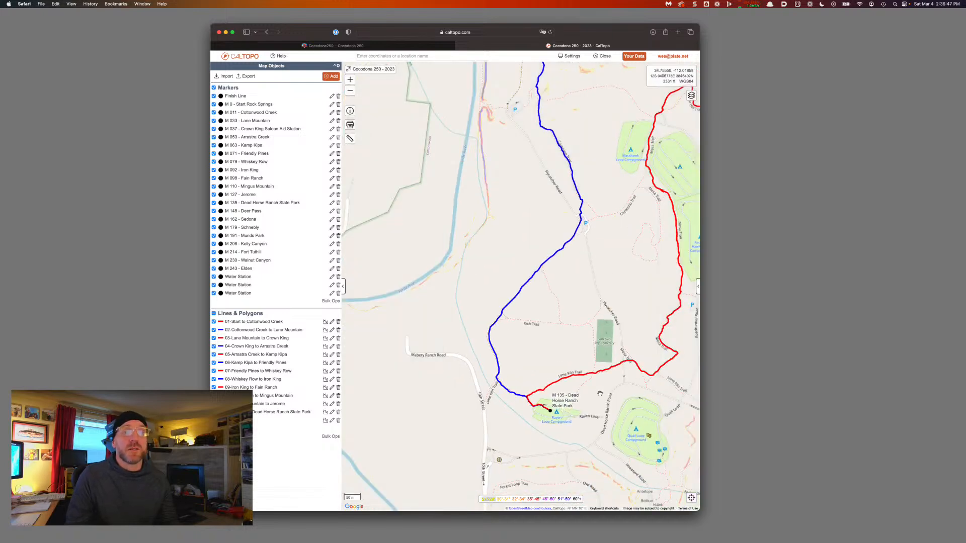
drag(614, 396, 554, 397)
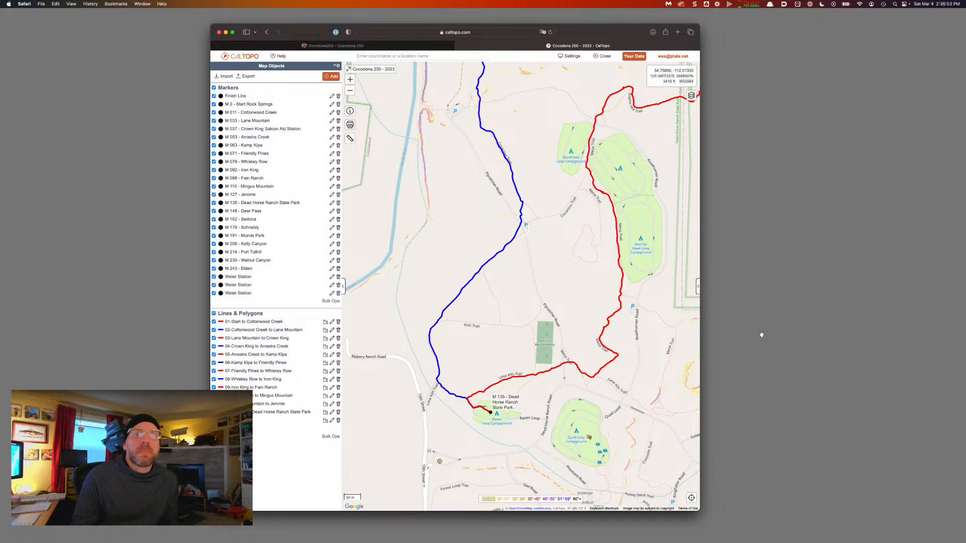
drag(617, 370, 598, 384)
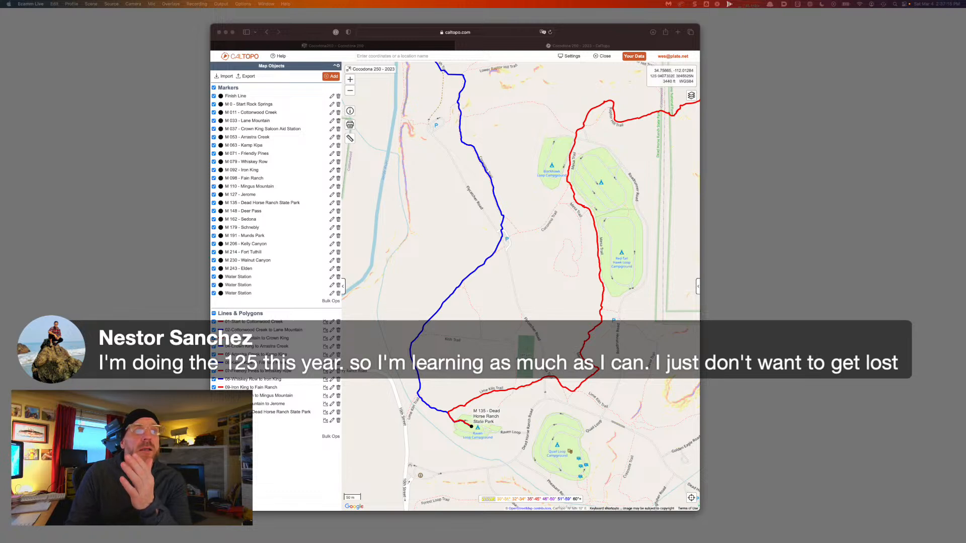
scroll(503, 306, down, 5)
click(504, 306)
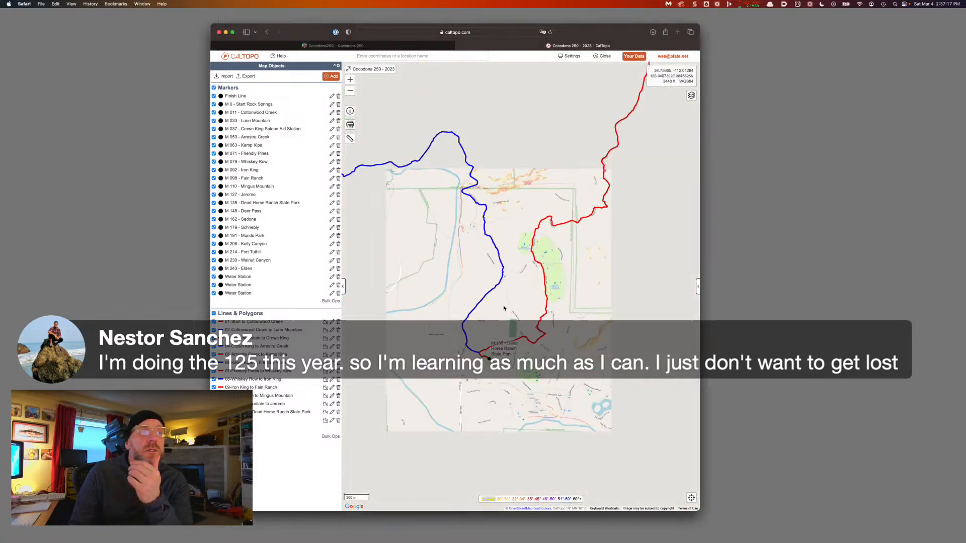
scroll(467, 283, up, 5)
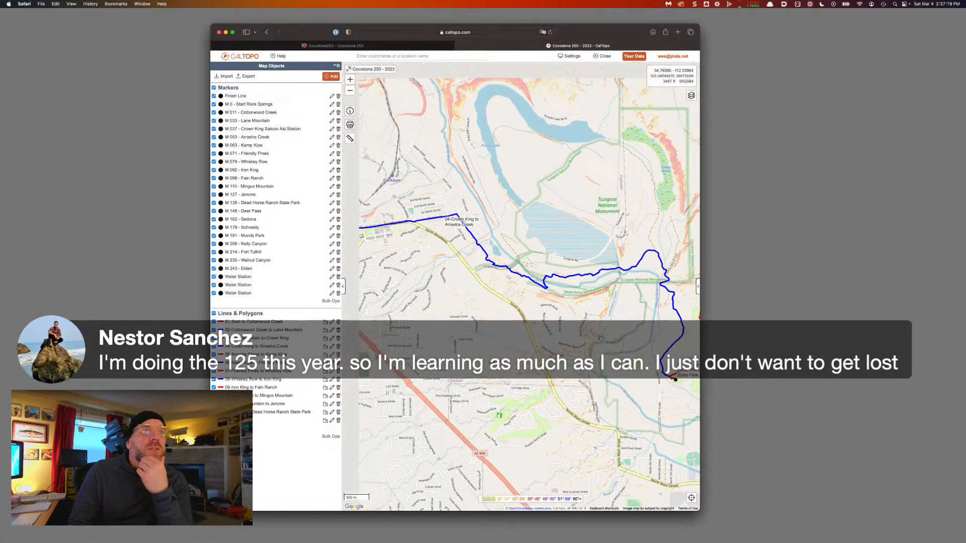
drag(498, 329, 647, 316)
drag(481, 335, 662, 244)
drag(502, 291, 562, 291)
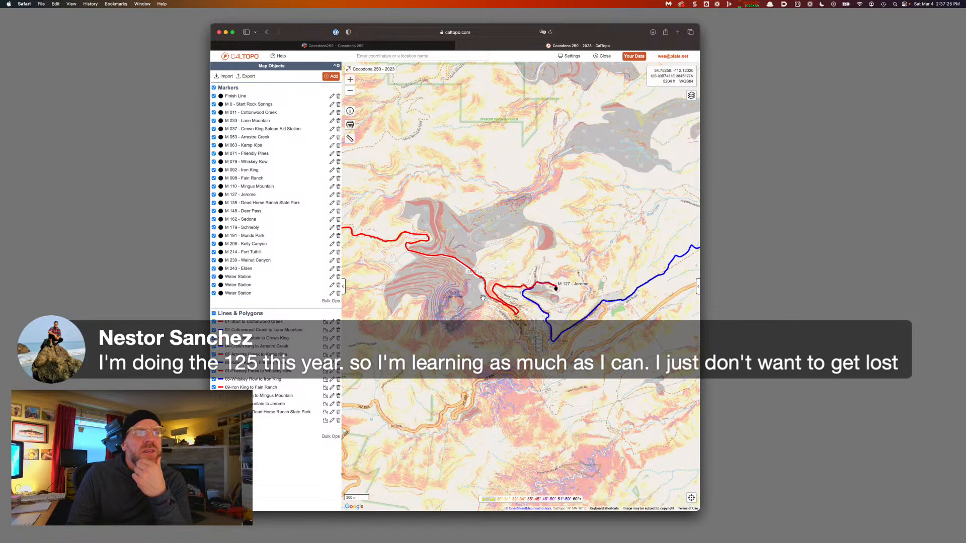
mouse_move(485, 296)
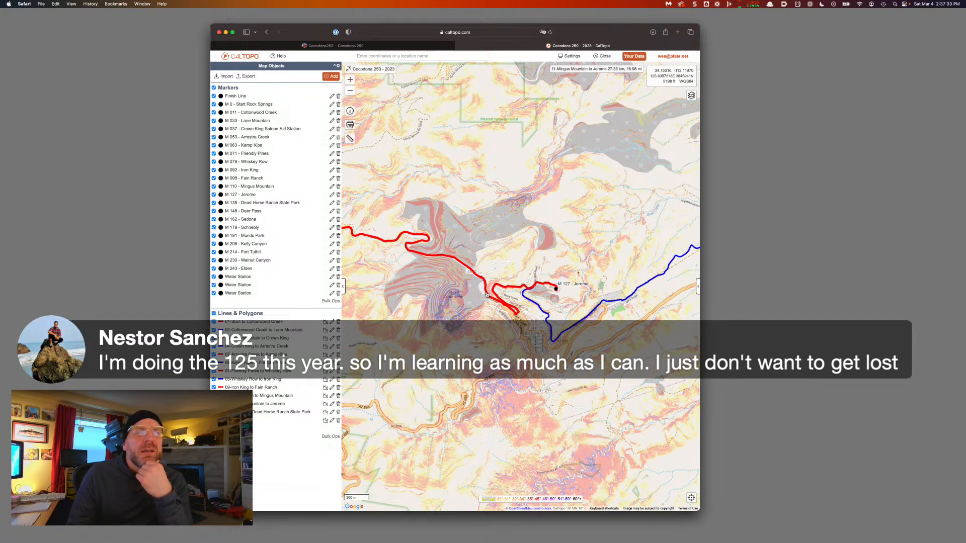
scroll(508, 294, right, 5)
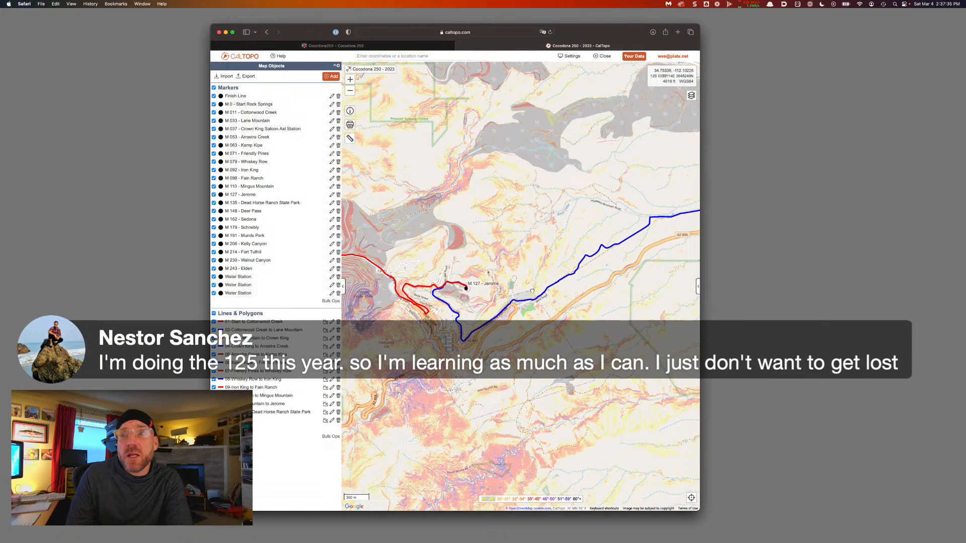
scroll(626, 290, up, 5)
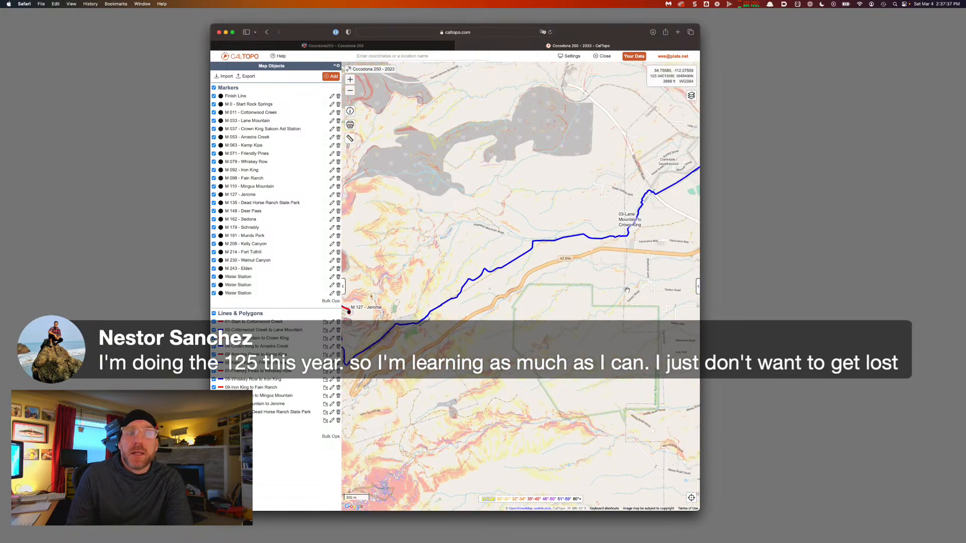
Follow the blue leg and then the red course east until the M 148 - Deer Pass marker appears
drag(409, 366, 376, 368)
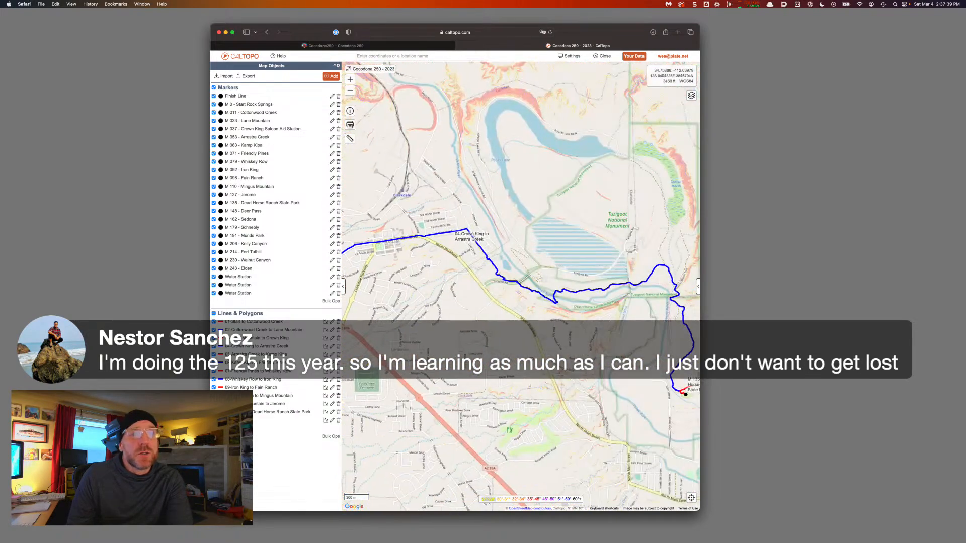
drag(689, 402, 610, 369)
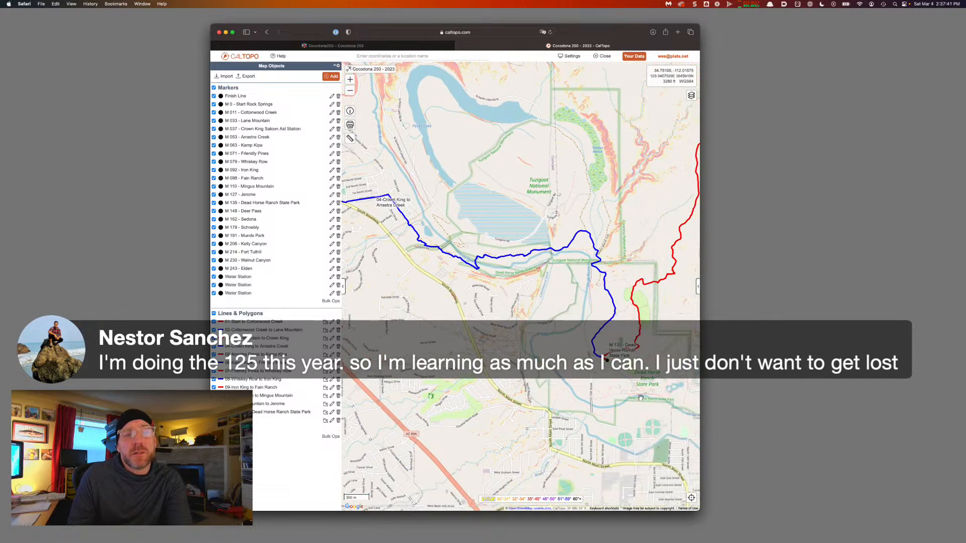
drag(641, 398, 512, 418)
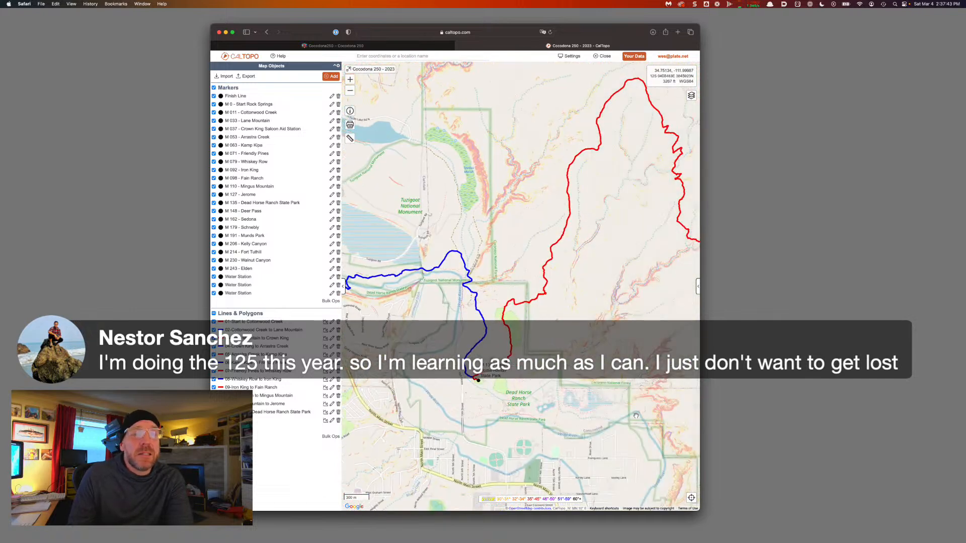
drag(636, 415, 556, 403)
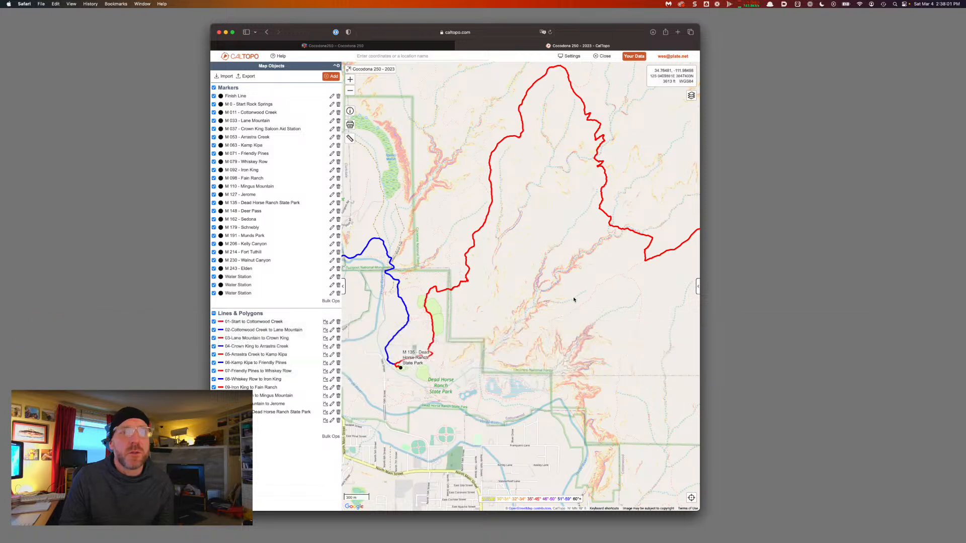
mouse_move(596, 311)
mouse_down()
mouse_move(493, 338)
mouse_move(576, 337)
mouse_up()
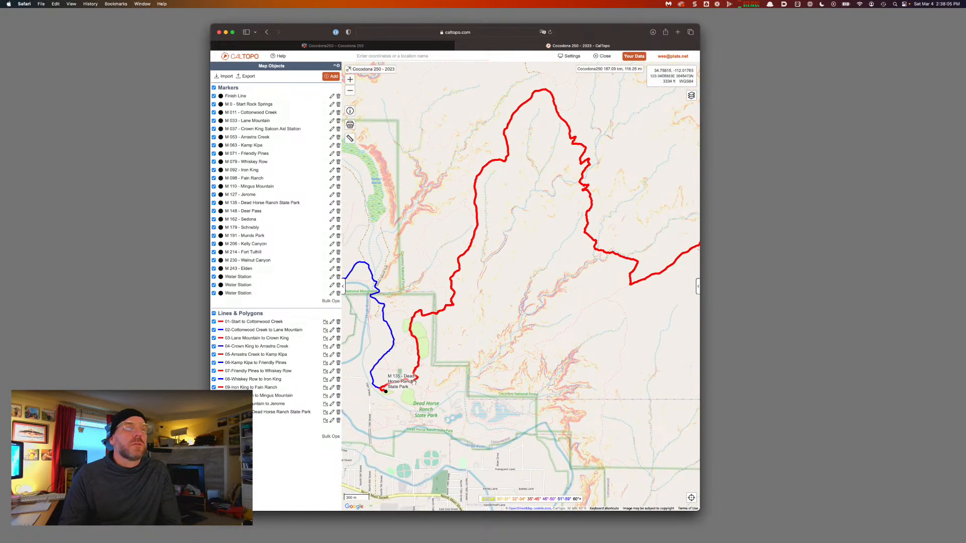
drag(648, 271, 530, 283)
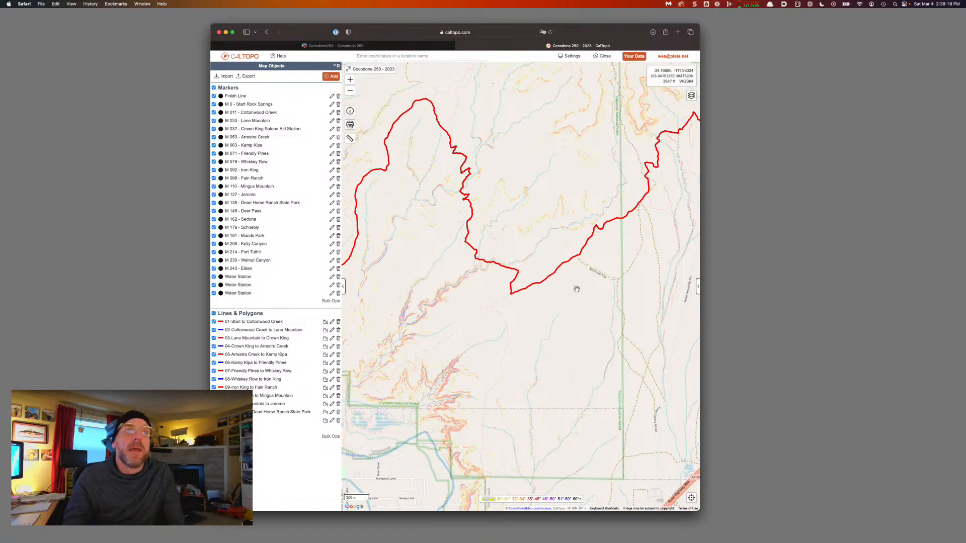
drag(574, 289, 546, 305)
drag(633, 282, 497, 344)
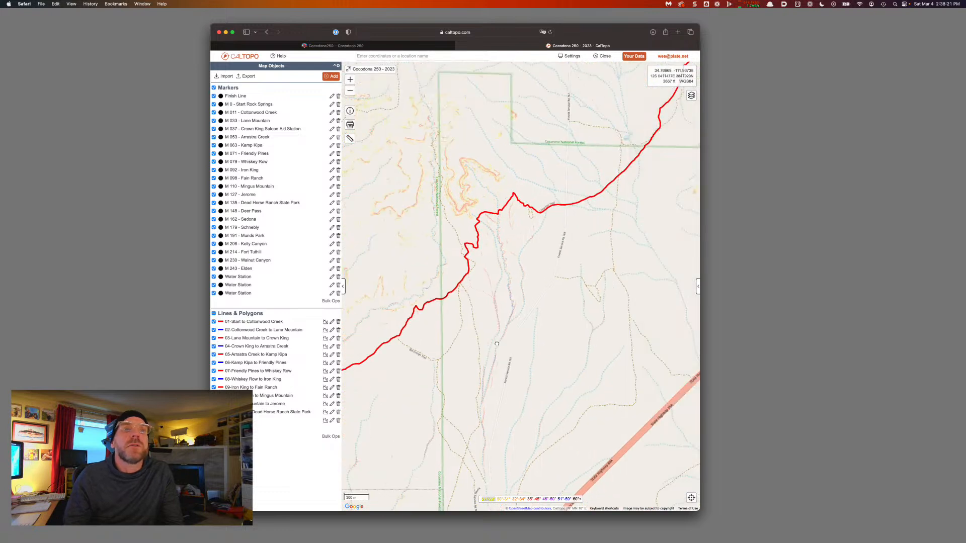
drag(607, 225, 449, 357)
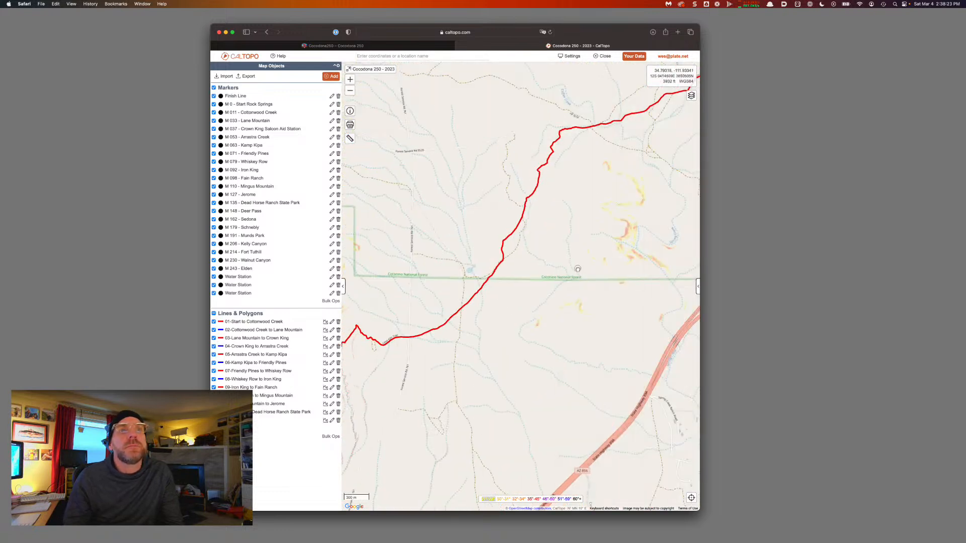
mouse_move(648, 215)
mouse_down()
mouse_move(510, 323)
mouse_move(667, 219)
mouse_move(504, 274)
mouse_up()
drag(566, 219, 522, 253)
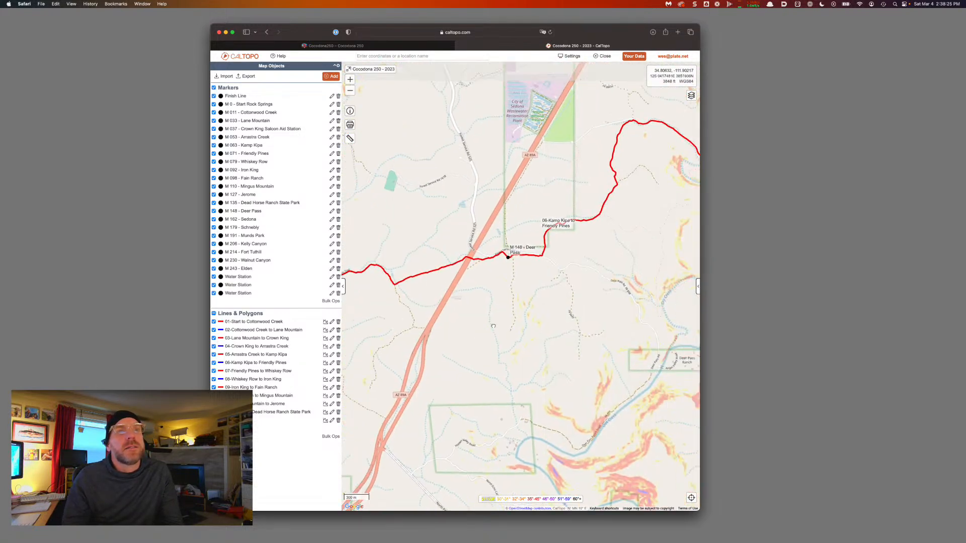
Split the course at the M 148 - Deer Pass marker
click(508, 257)
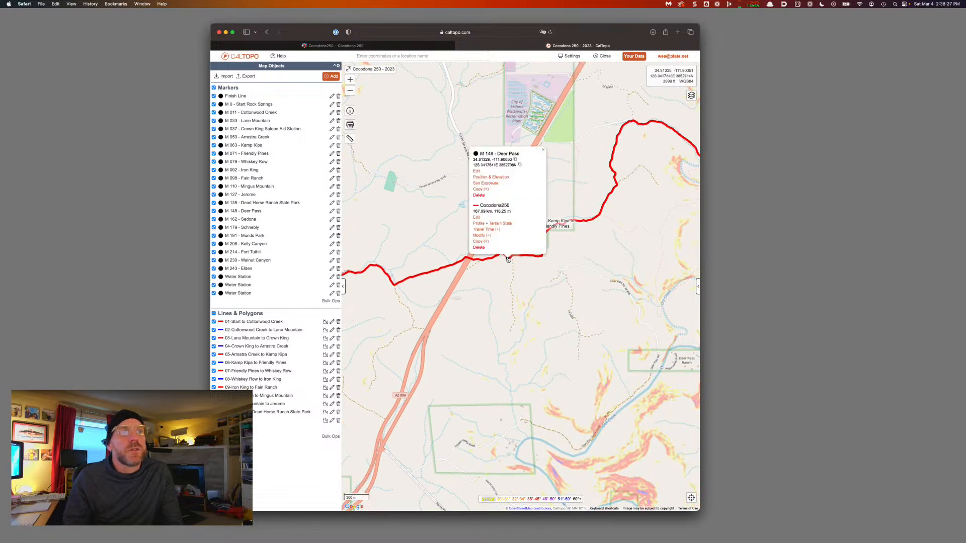
click(491, 240)
click(485, 216)
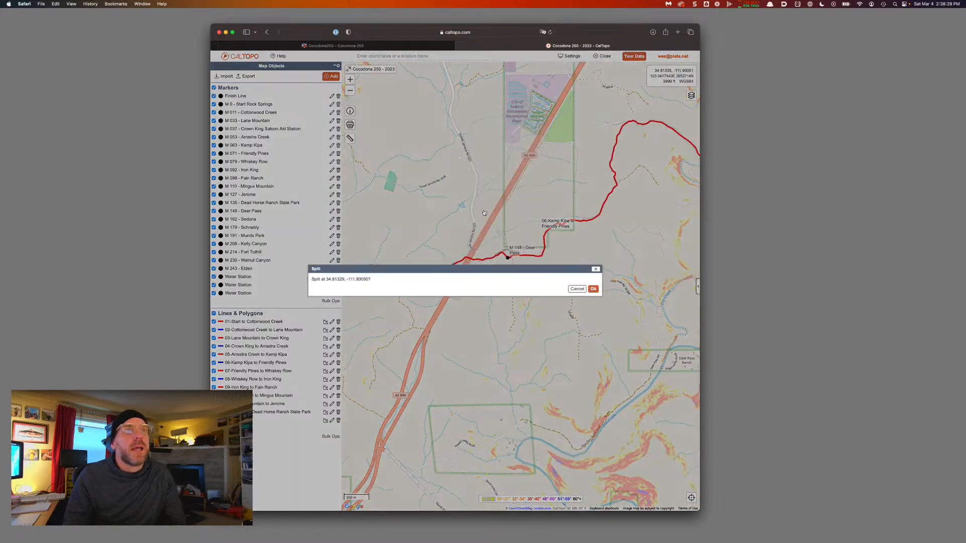
click(592, 288)
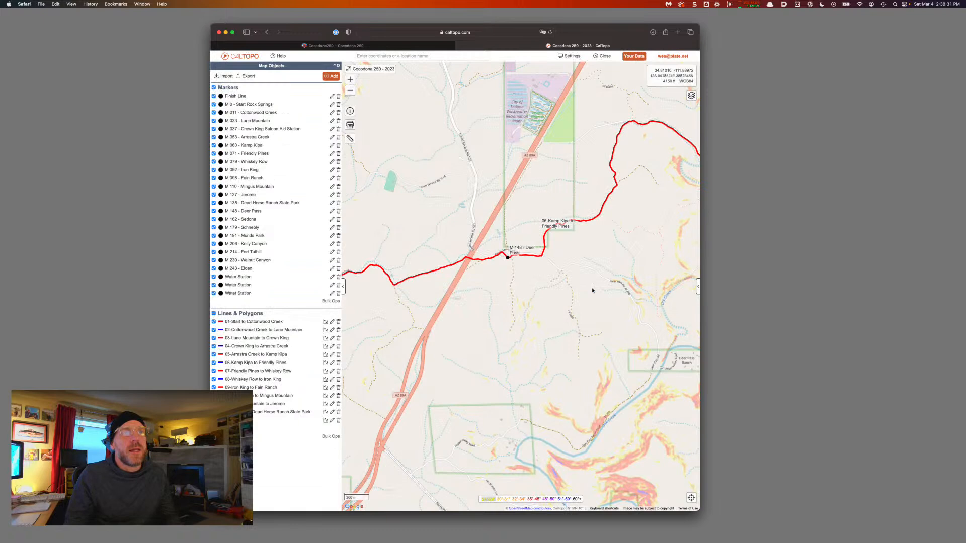
Label the new leg '13-Dead Horse Ranch State Park to Deer Pass'
click(427, 275)
click(396, 232)
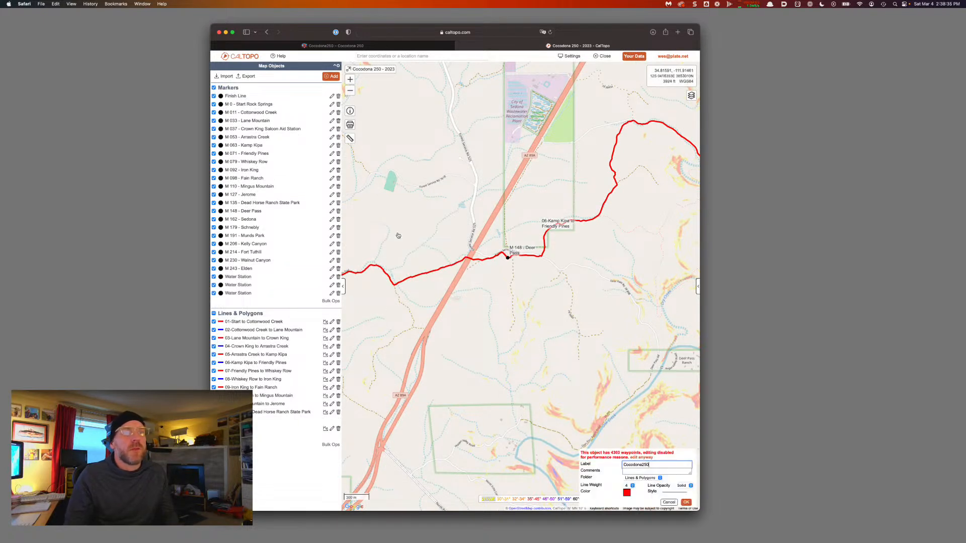
key(super+a)
text(13-)
text(Dead Horse Ranch State Park)
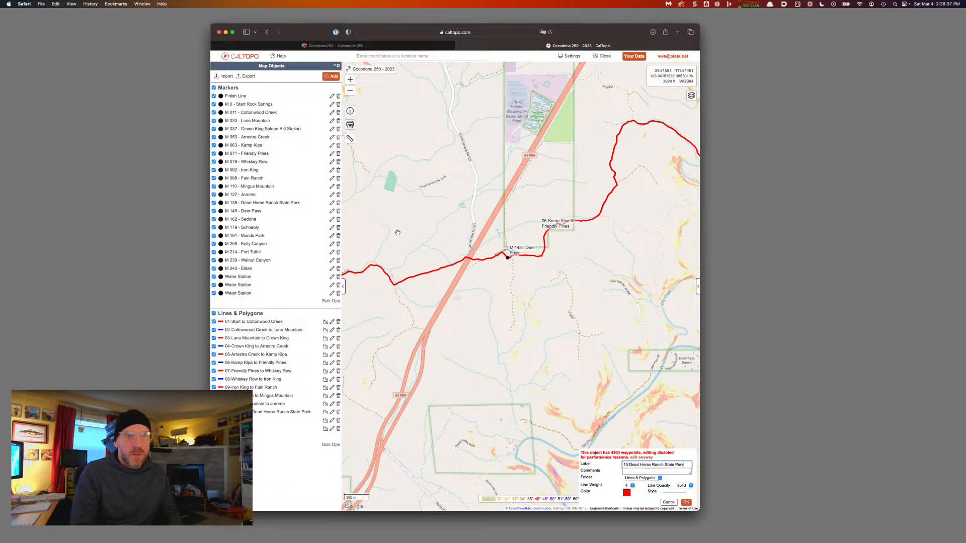
text(to )
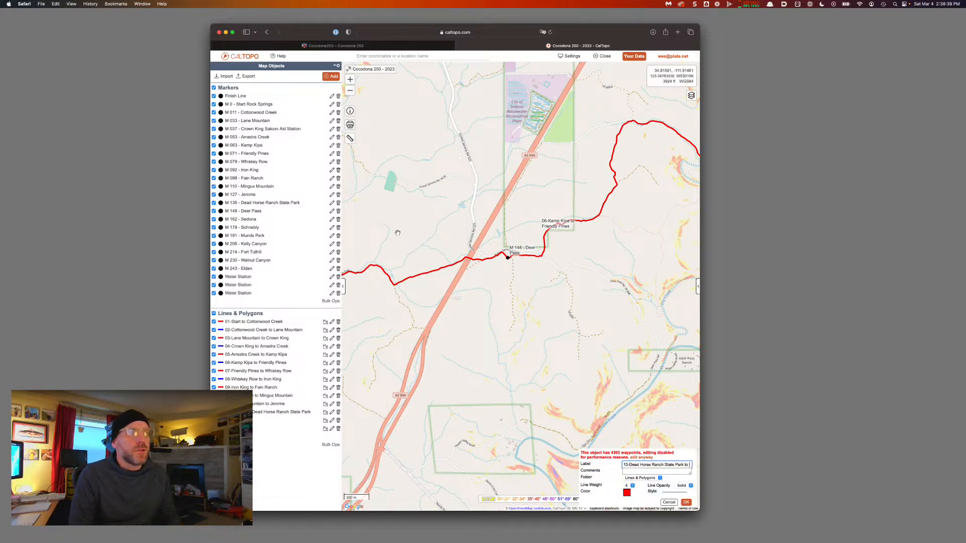
text(Deer Pass)
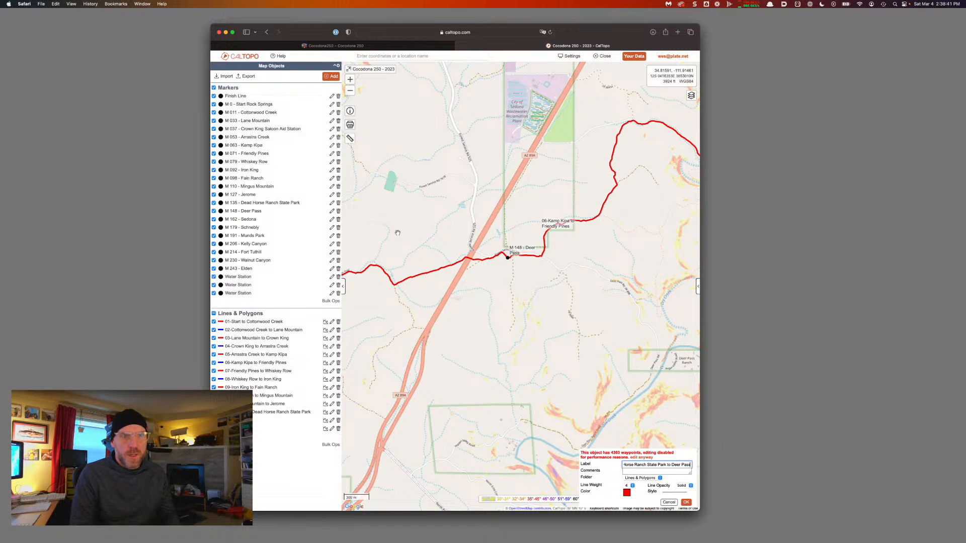
key(alt+shift+Left)
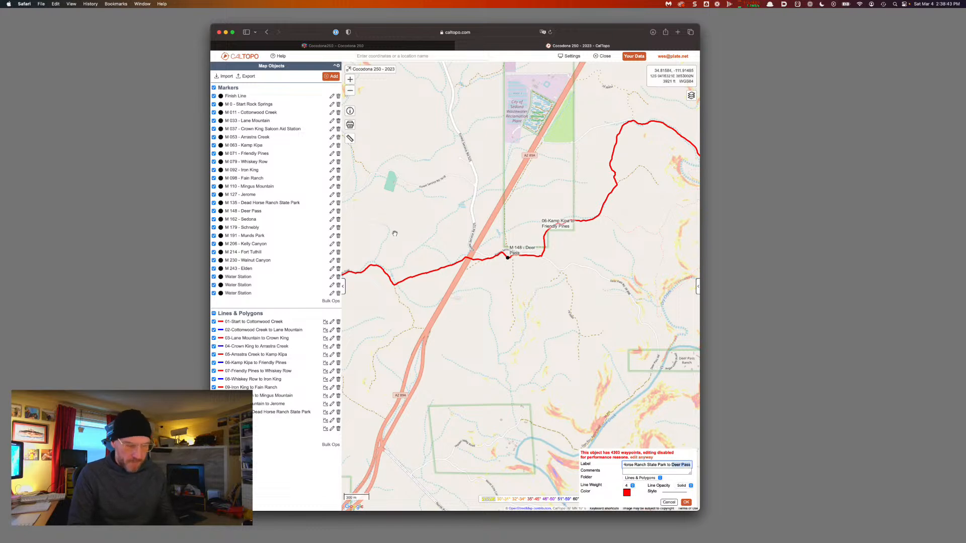
key(Return)
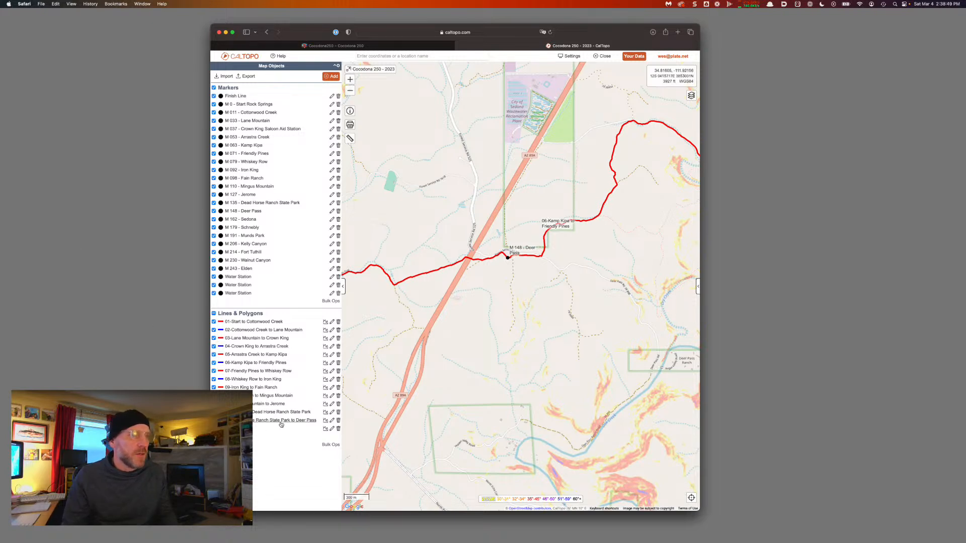
Shorten leg 13's label to '13-Dead Horse Ranch SP to Deer Pass'
click(332, 422)
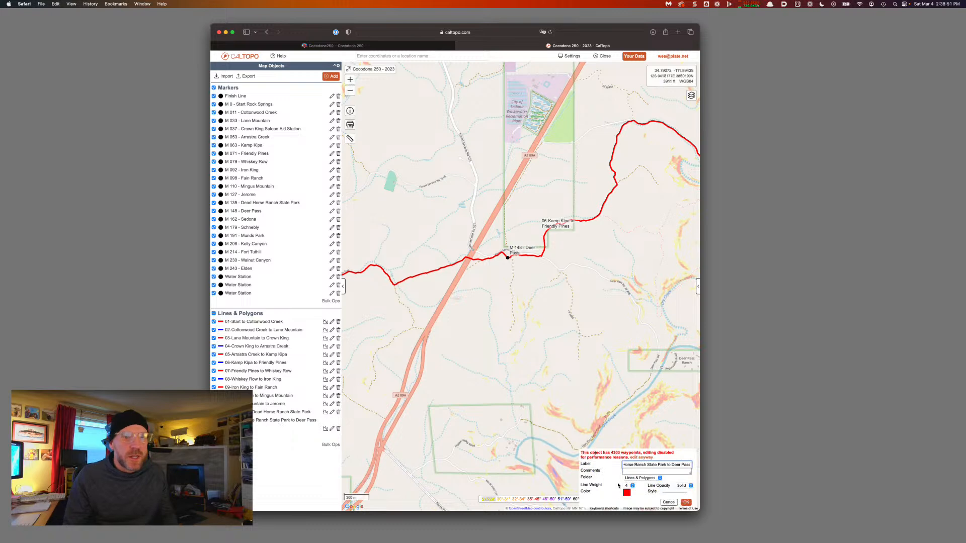
key(BackSpace)
key(BackSpace)
key(BackSpace)
key(BackSpace)
key(BackSpace)
key(BackSpace)
key(BackSpace)
key(BackSpace)
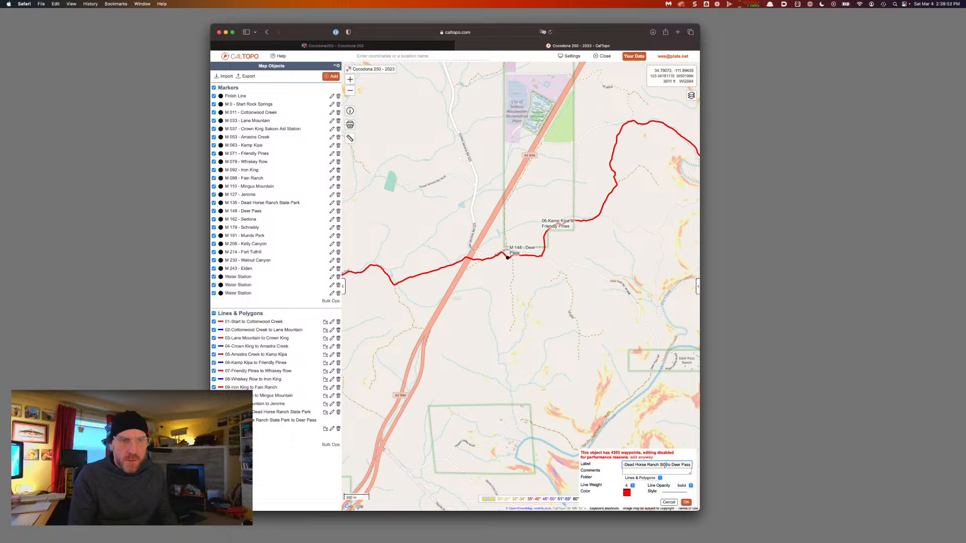
key(BackSpace)
text(P)
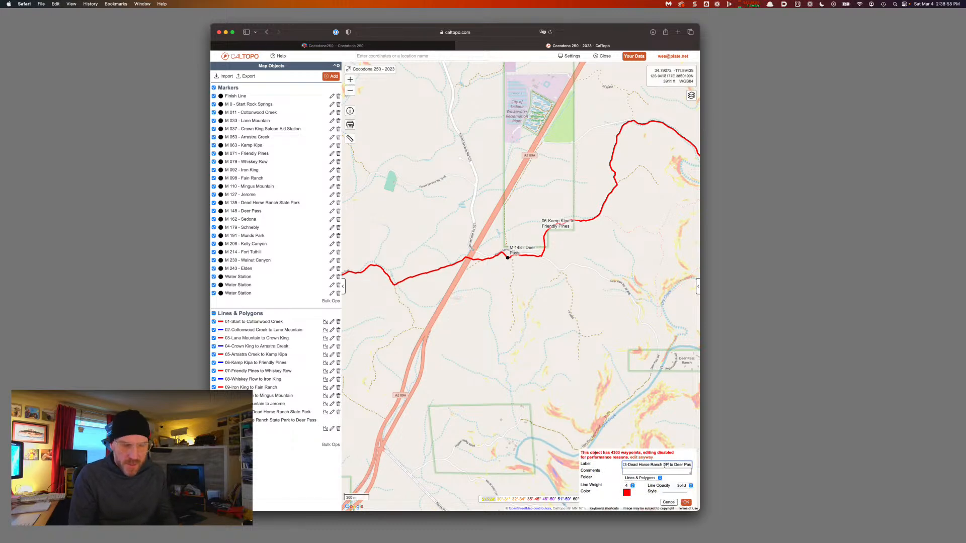
click(685, 502)
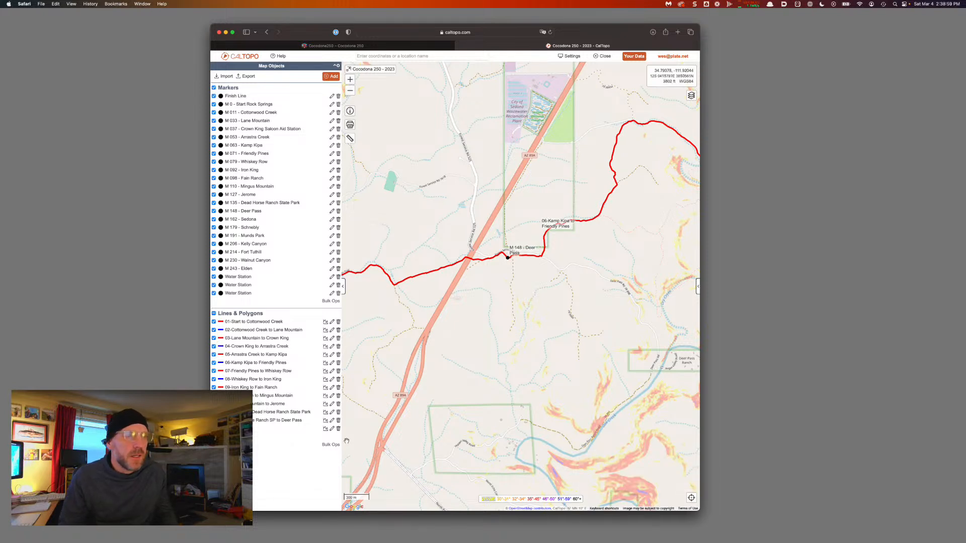
Shorten leg 12's label to '12-Jerome to Dead Horse Ranch SP'
click(332, 413)
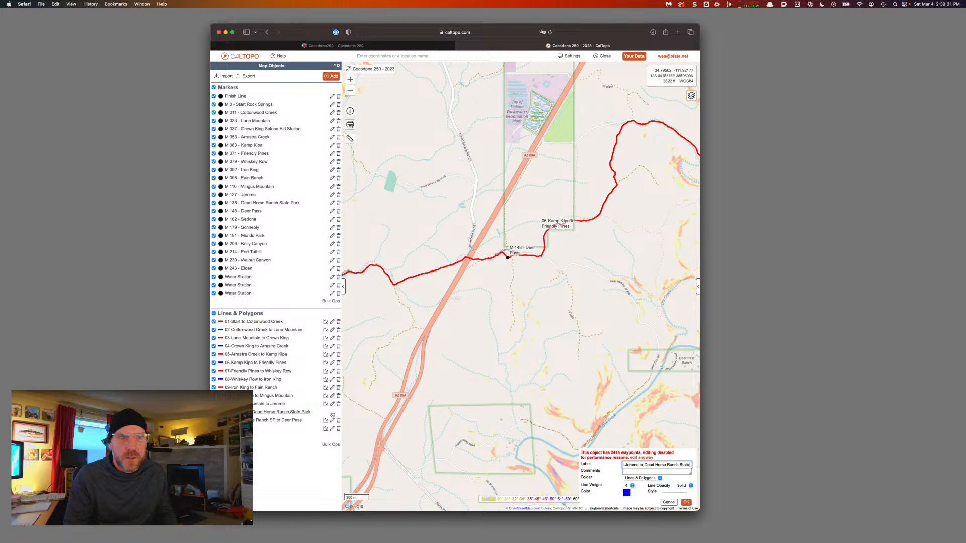
key(BackSpace)
key(BackSpace)
key(BackSpace)
key(BackSpace)
key(BackSpace)
text(SP)
key(Return)
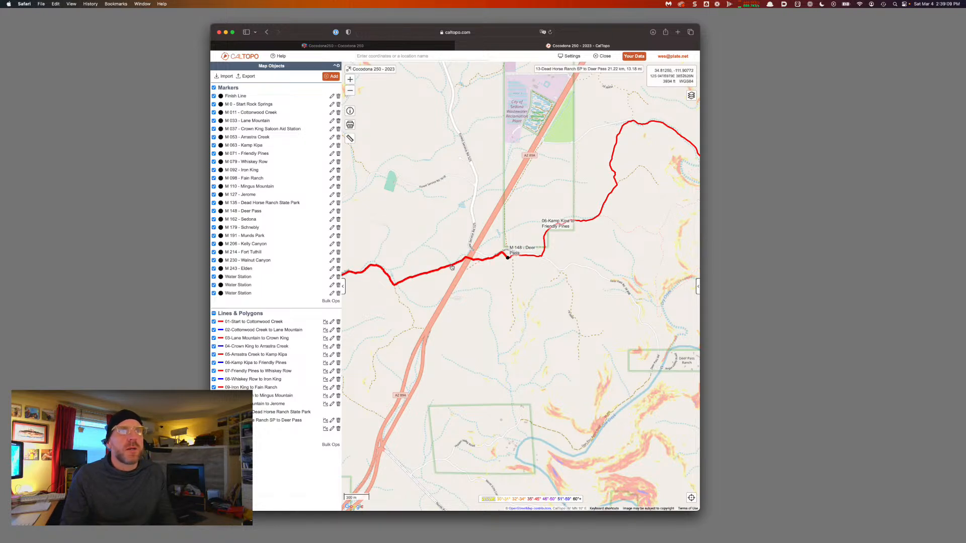
Pan past Deer Pass and the Friendly Pines to Whiskey Row leg to Schuerman Mountain's water station
drag(452, 267, 425, 311)
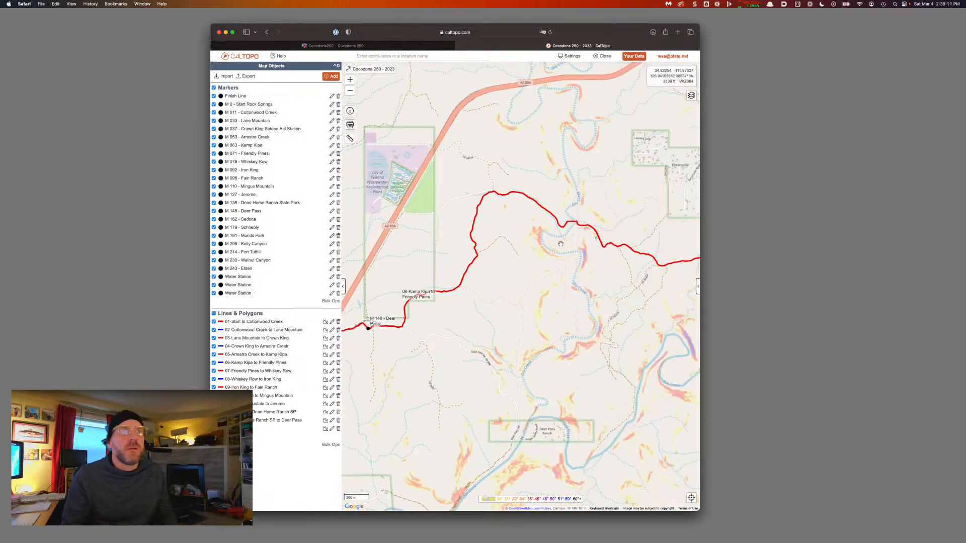
drag(630, 270, 502, 292)
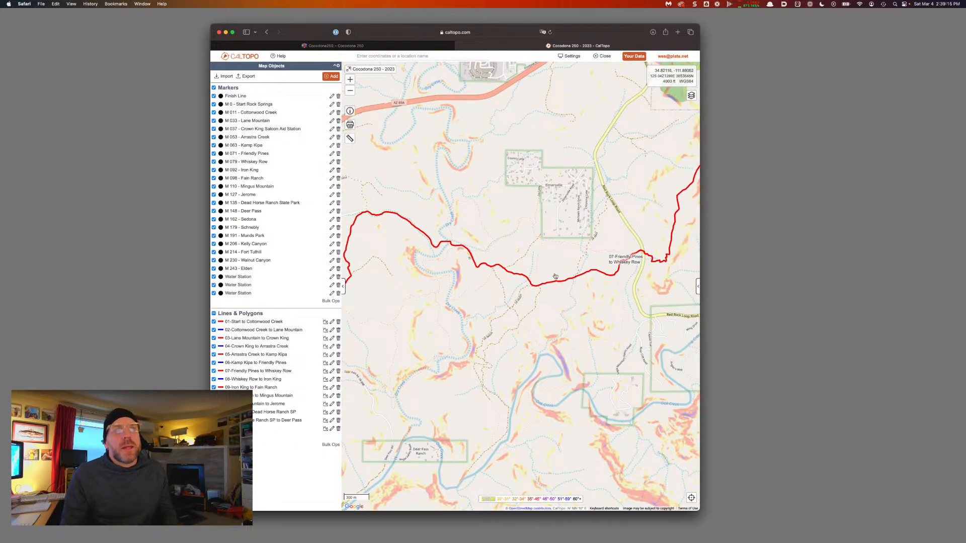
drag(622, 292, 552, 325)
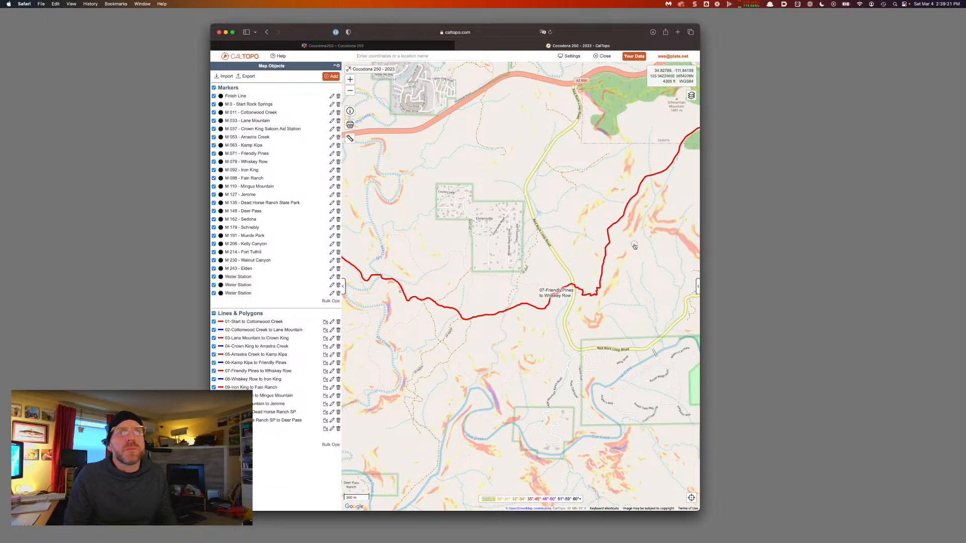
drag(635, 211, 550, 256)
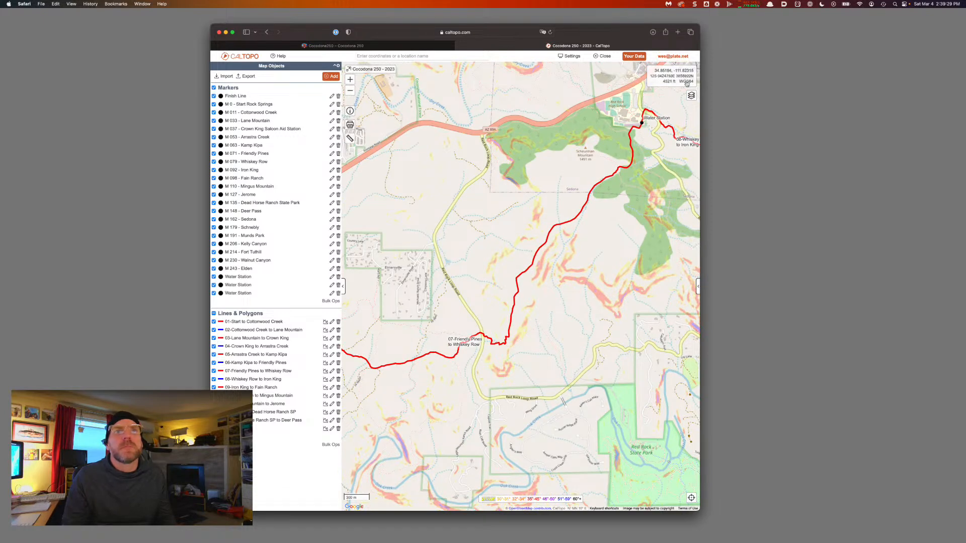
Try the satellite and Forest Service topo base maps, then pan toward the Fain Ranch leg
click(692, 96)
click(660, 86)
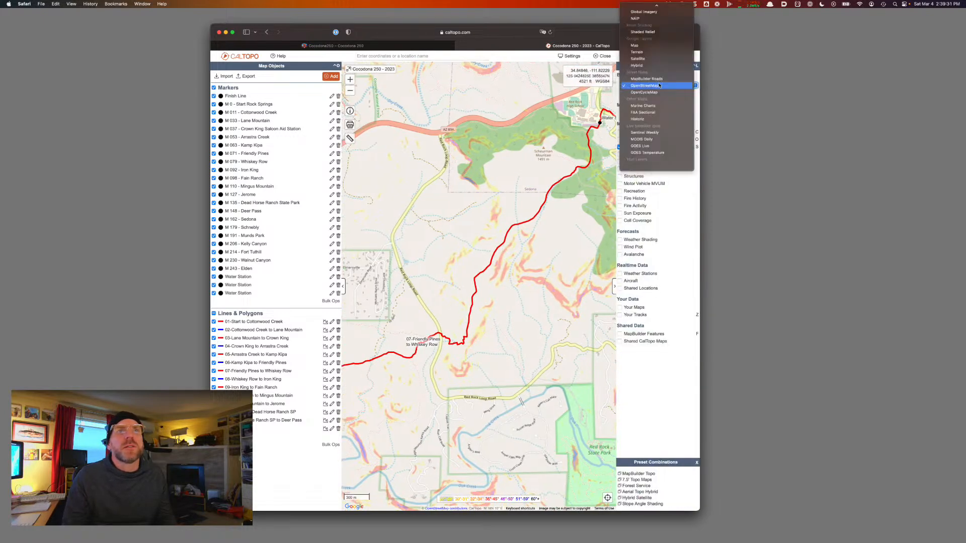
click(639, 58)
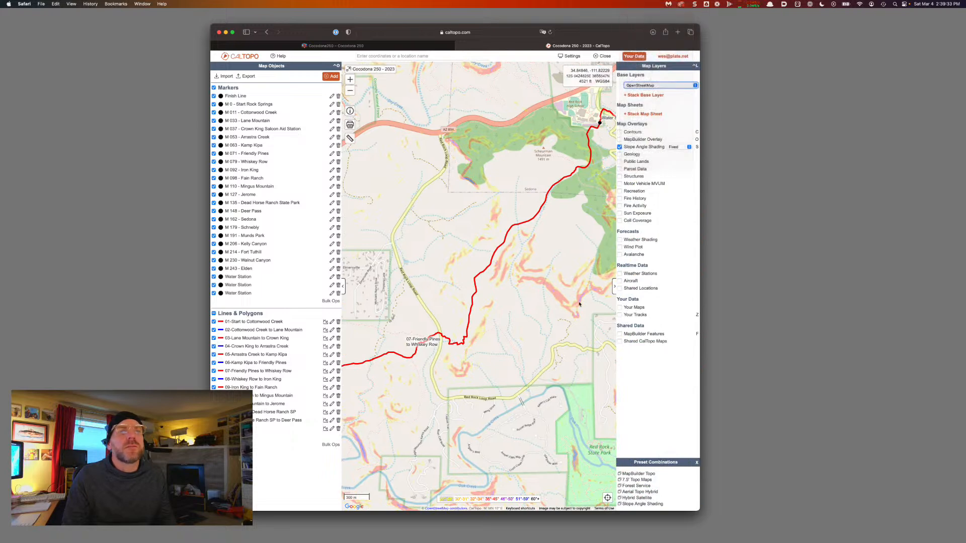
click(642, 85)
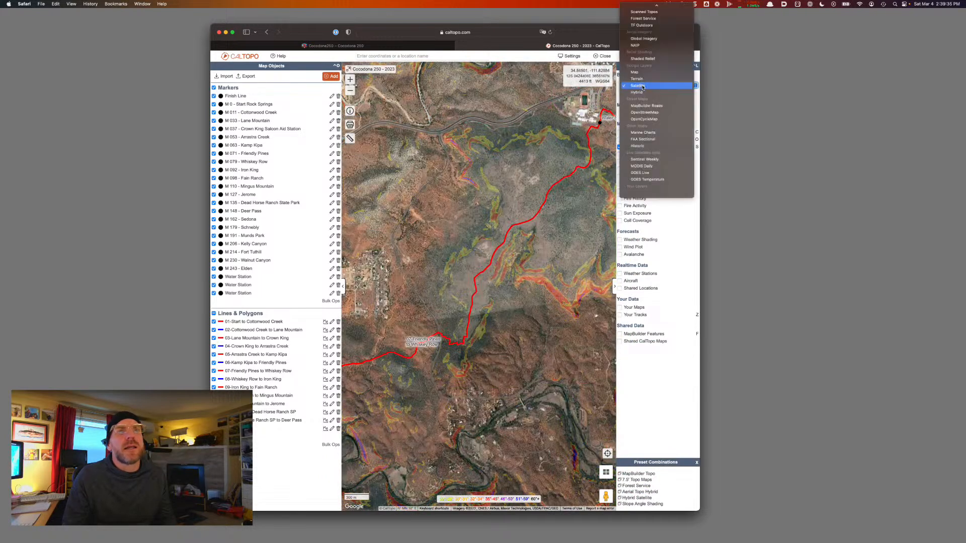
mouse_move(647, 3)
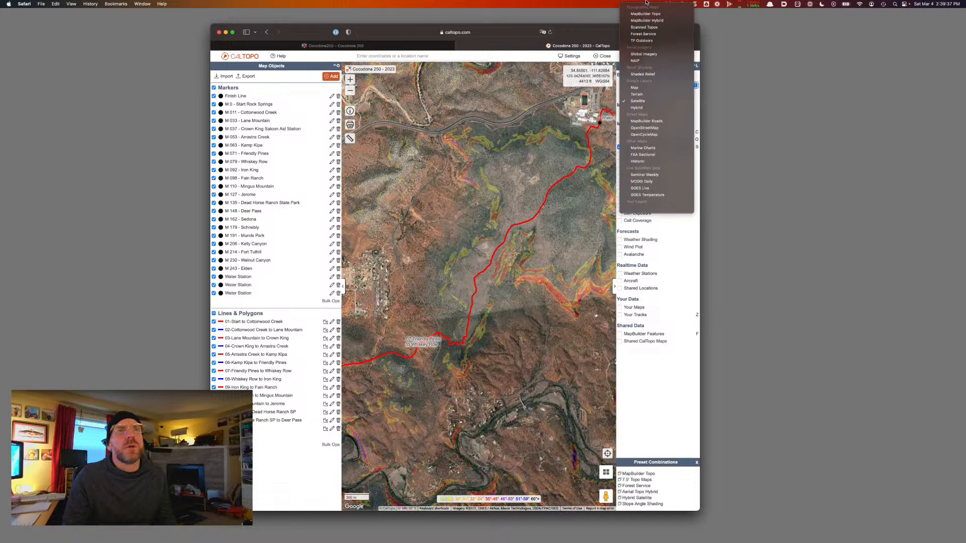
click(646, 35)
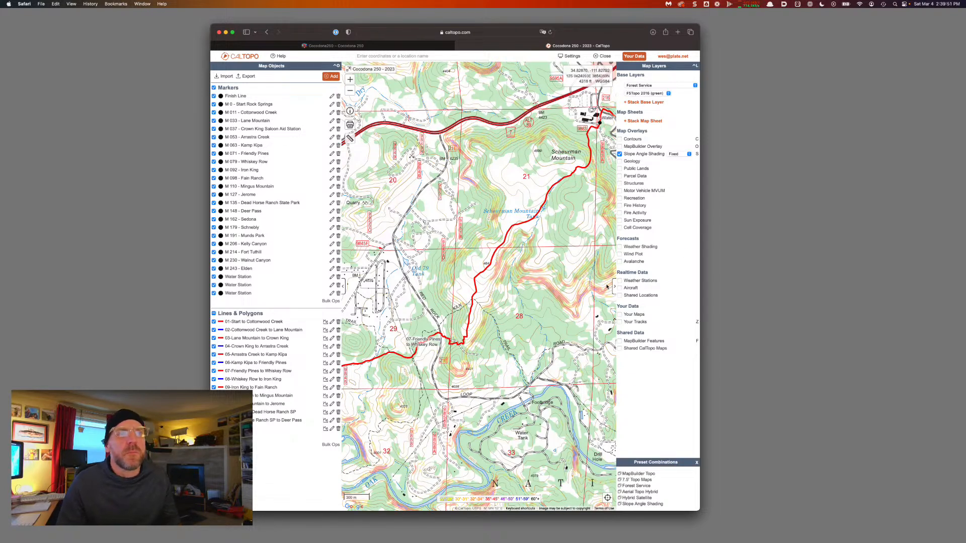
click(613, 287)
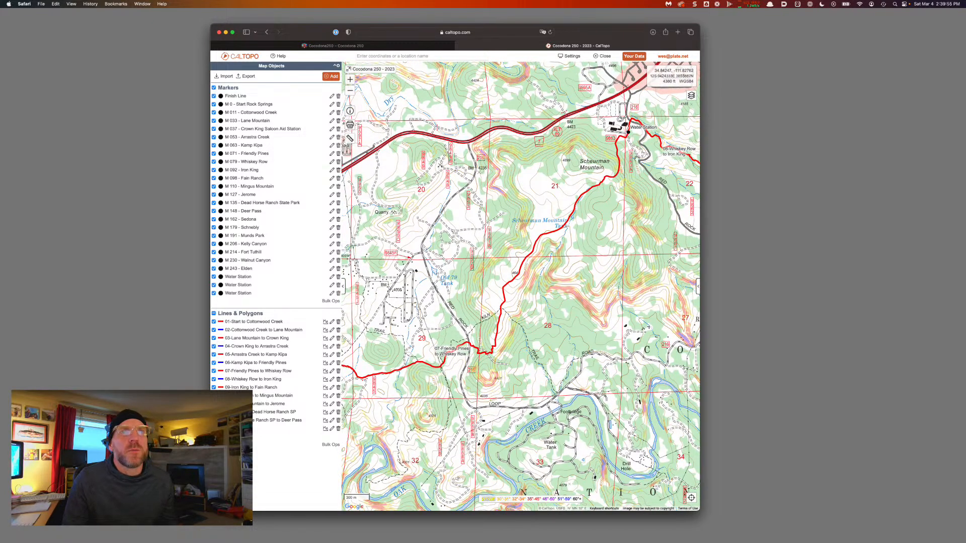
drag(634, 139, 427, 245)
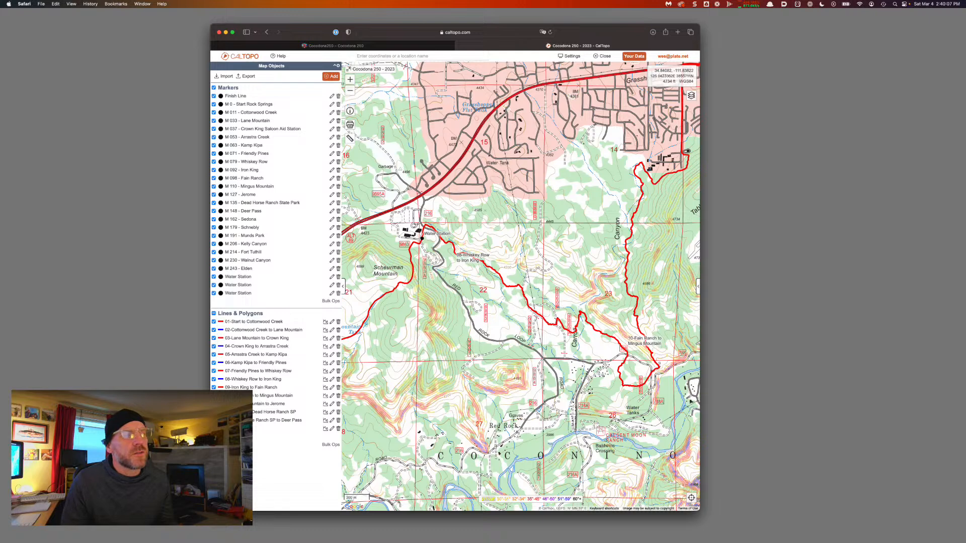
Toggle the red course line's visibility repeatedly, ending with it hidden
click(214, 429)
click(214, 429)
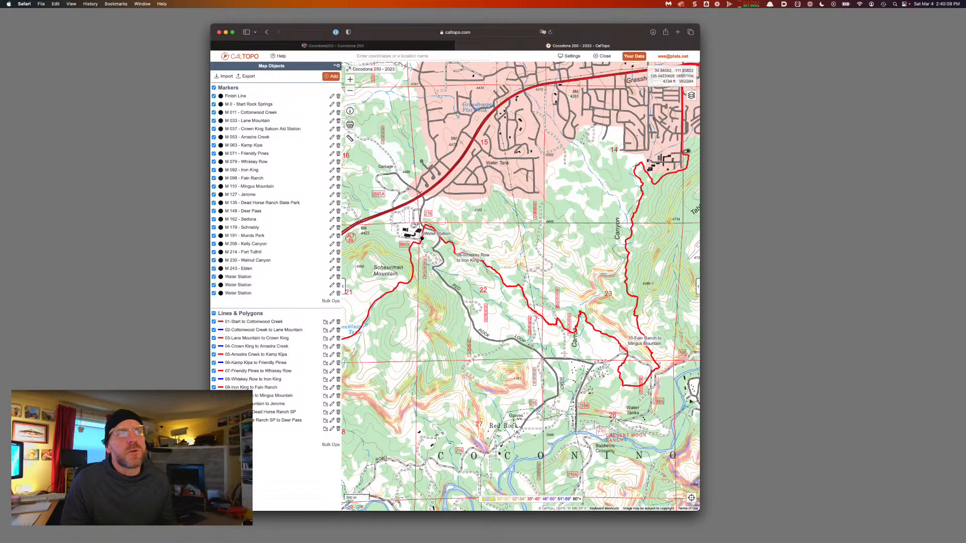
click(214, 429)
click(214, 429)
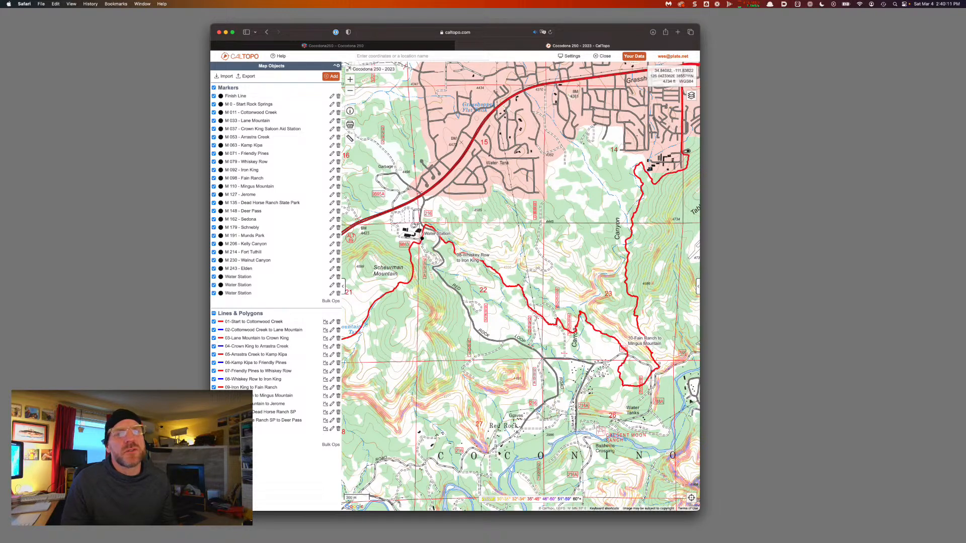
click(214, 429)
click(214, 428)
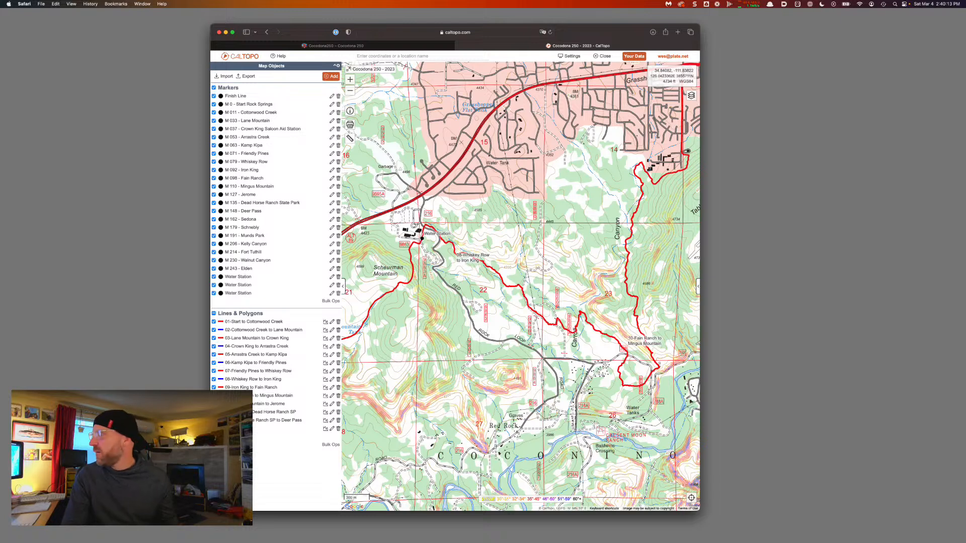
click(214, 429)
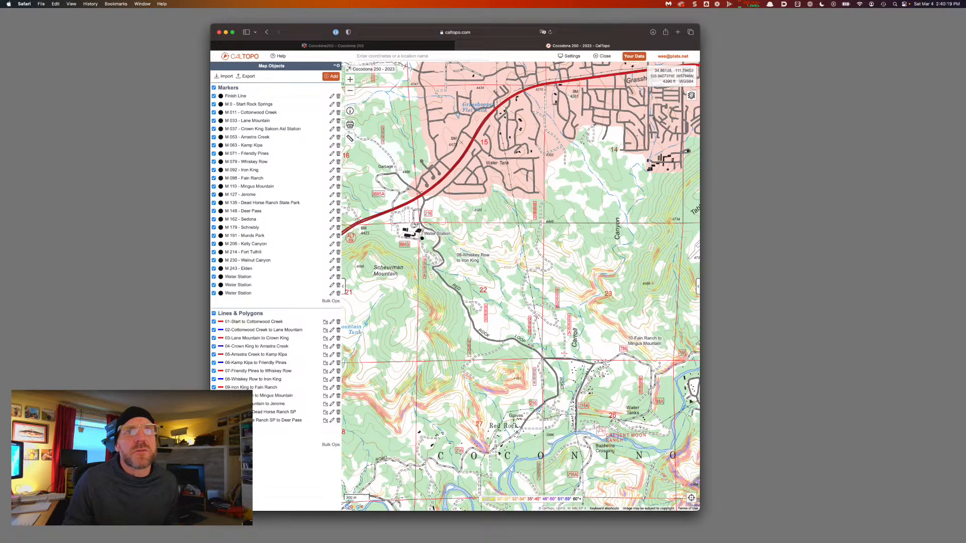
Switch the base map to TF Outdoors
click(692, 95)
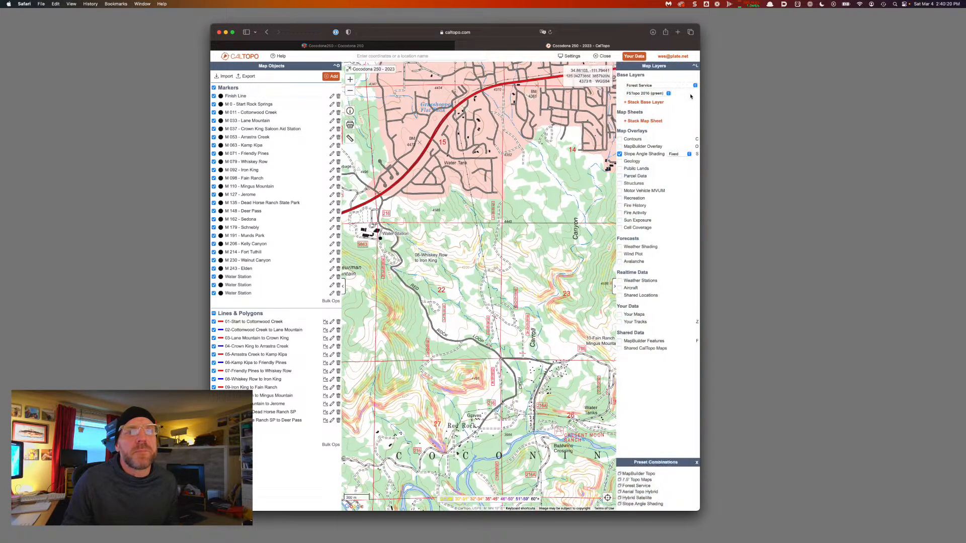
click(660, 86)
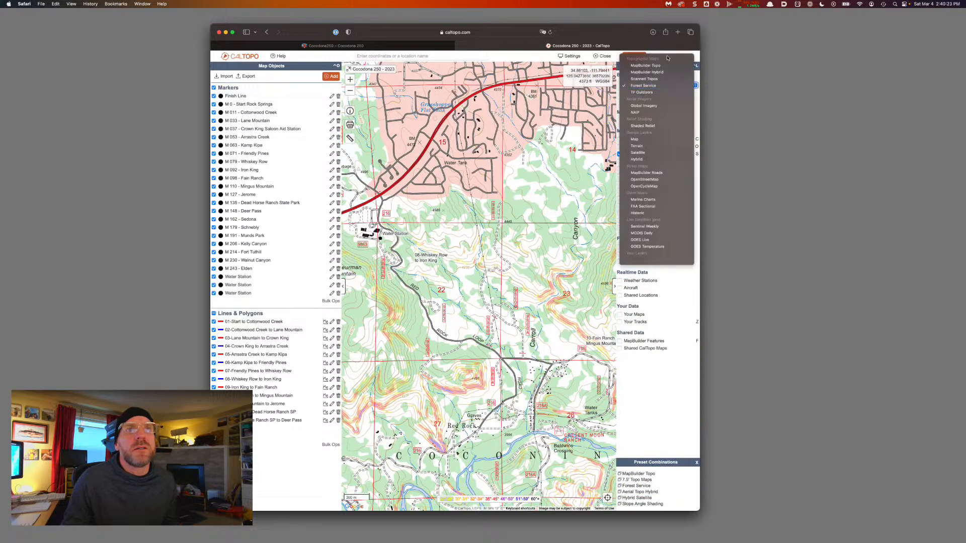
click(654, 92)
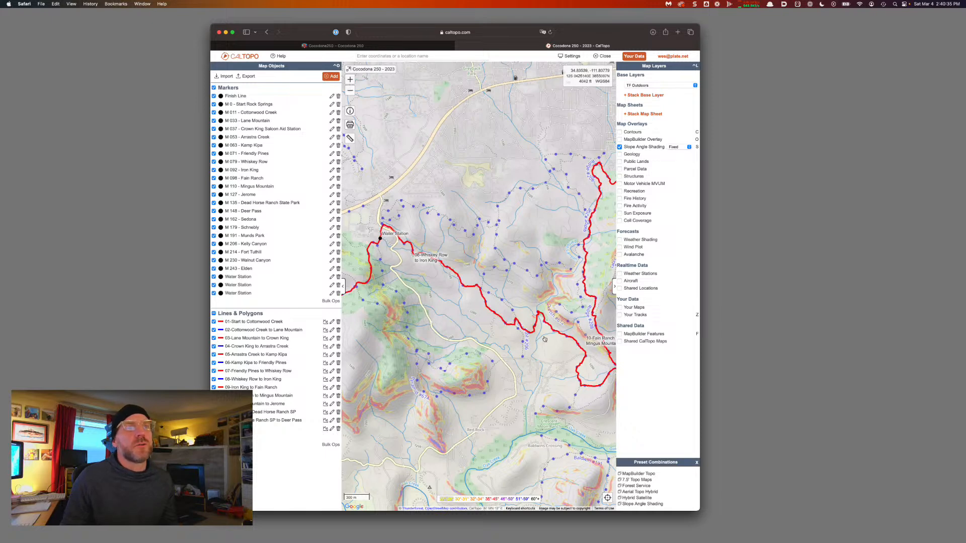
click(615, 287)
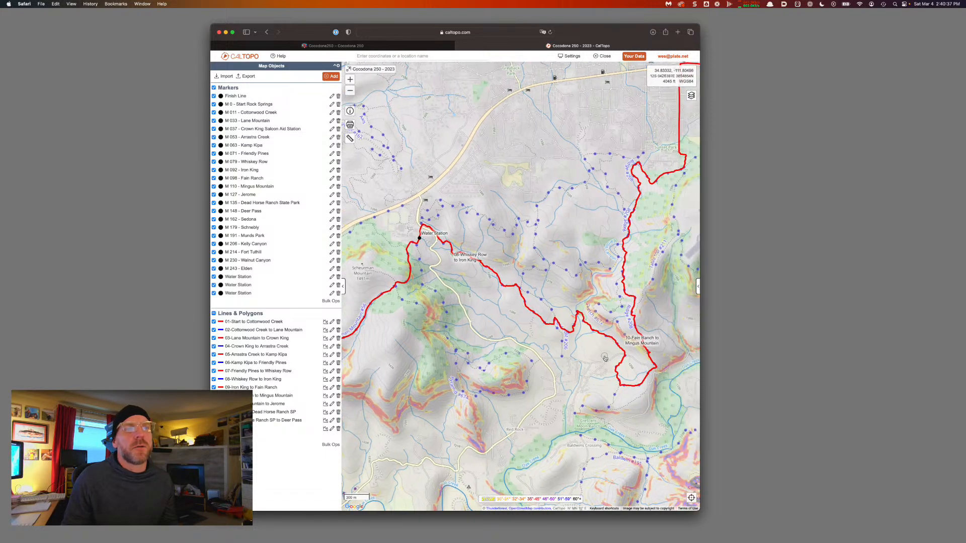
Pan to the M 162 - Sedona marker, zoom in, and select the course there
drag(604, 357, 543, 385)
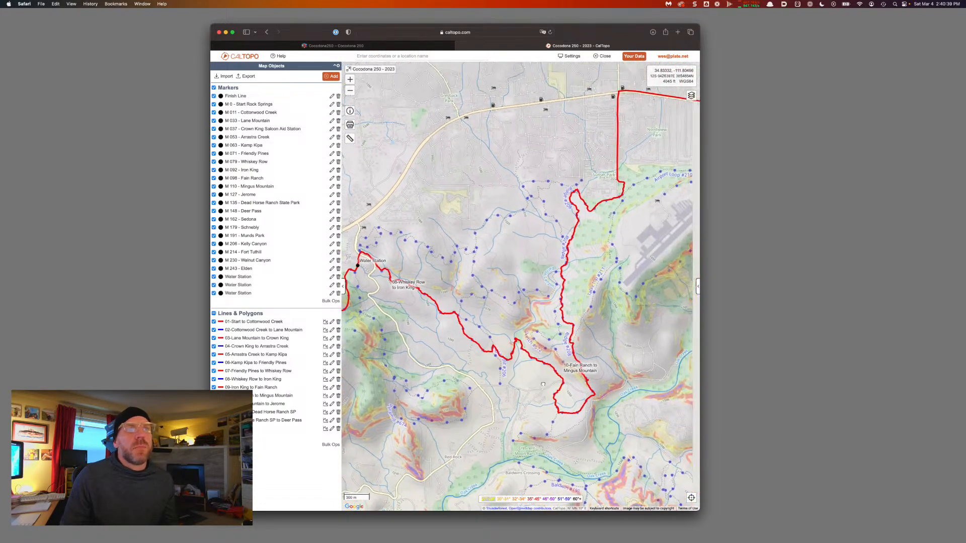
drag(597, 239, 548, 292)
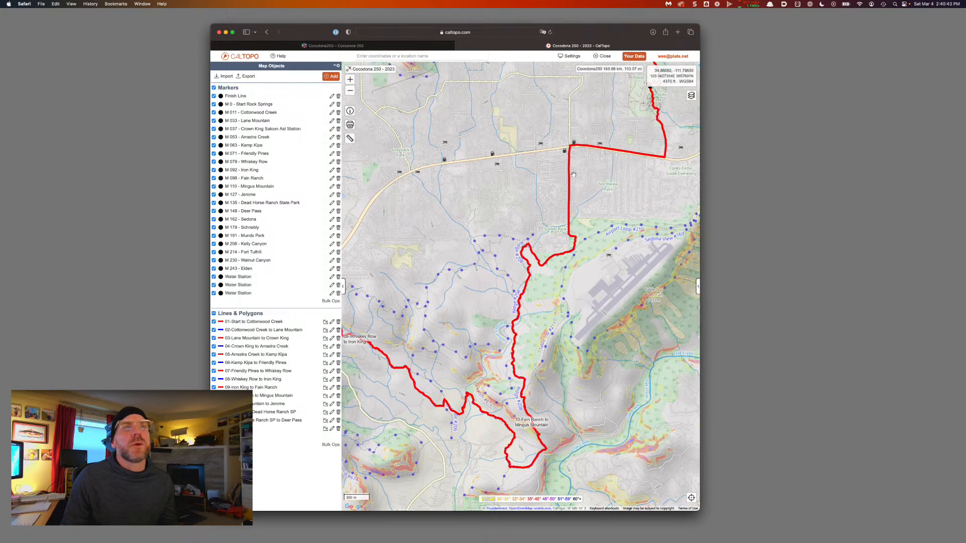
drag(574, 207, 522, 242)
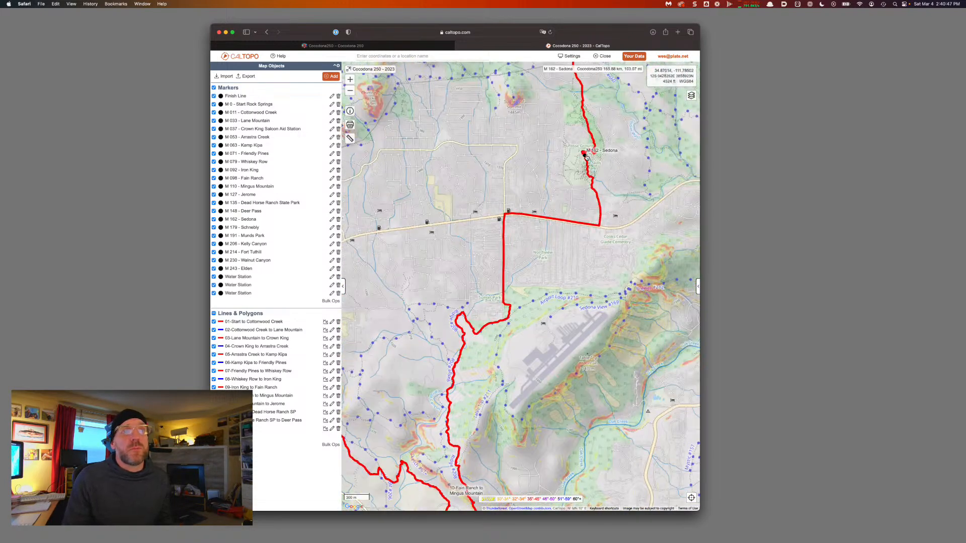
scroll(590, 156, up, 5)
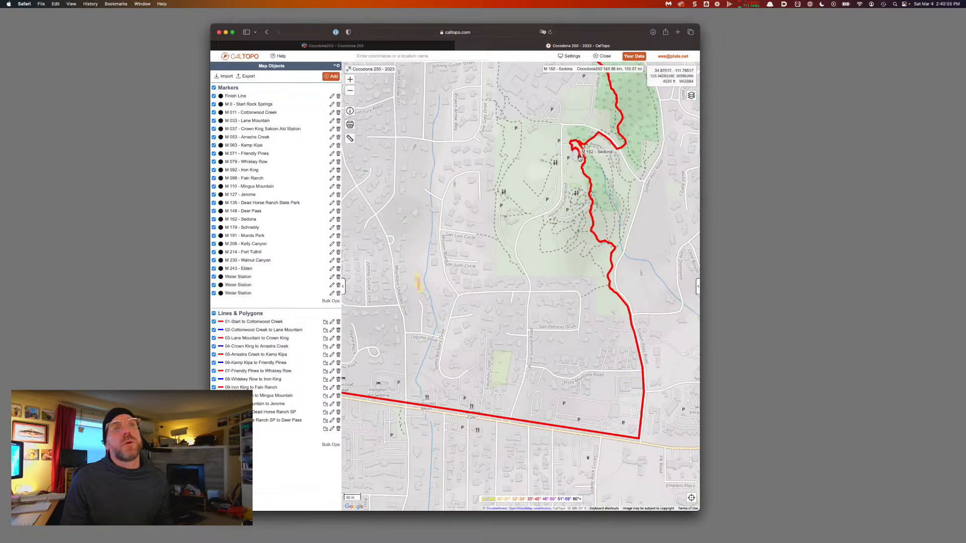
click(579, 158)
Split the course at the Sedona aid station
click(552, 171)
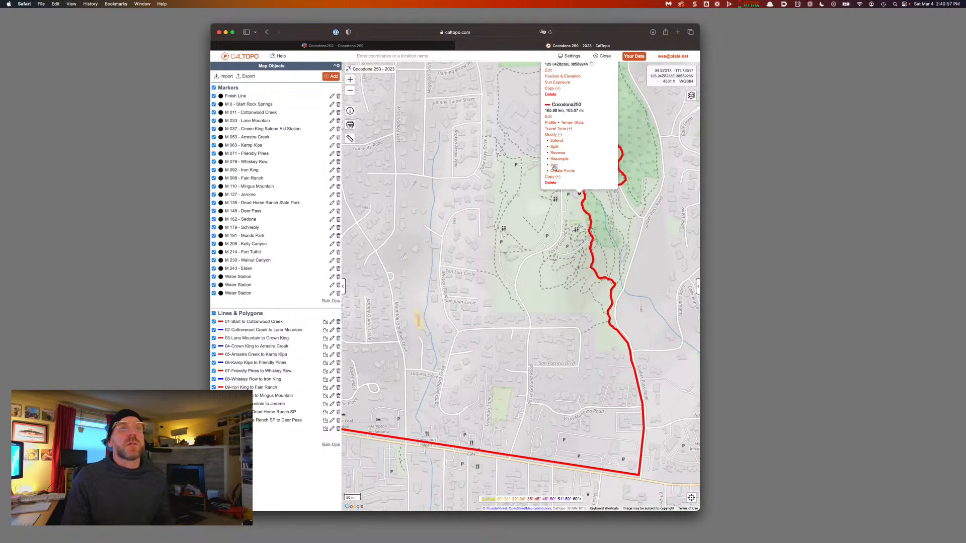
click(554, 148)
click(593, 288)
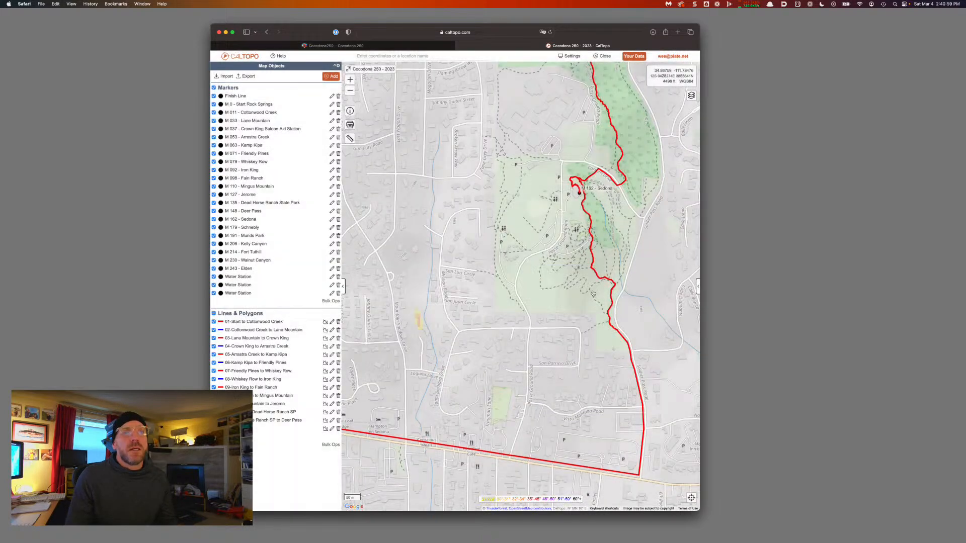
Label the new leg '14-Deer Pass to Sedona'
click(605, 281)
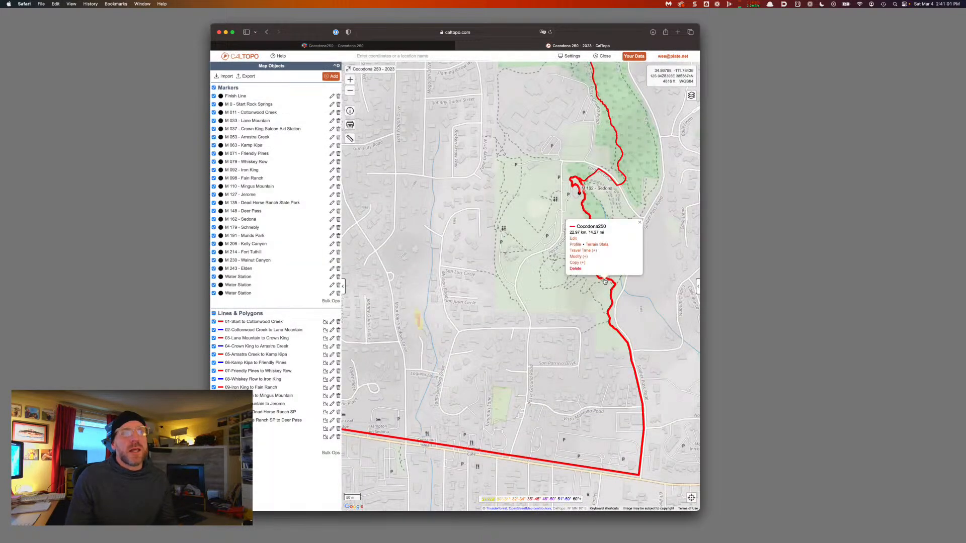
click(574, 239)
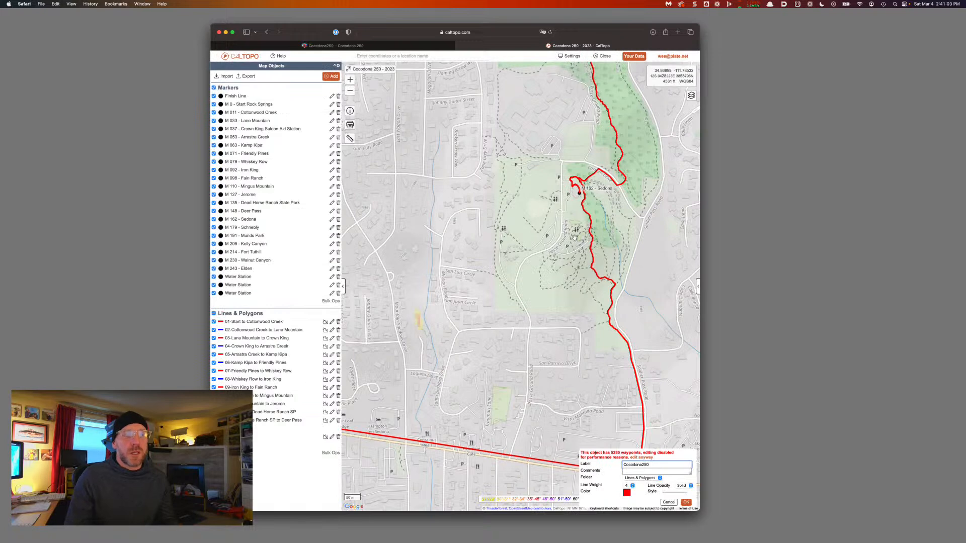
key(super+a)
text(14-)
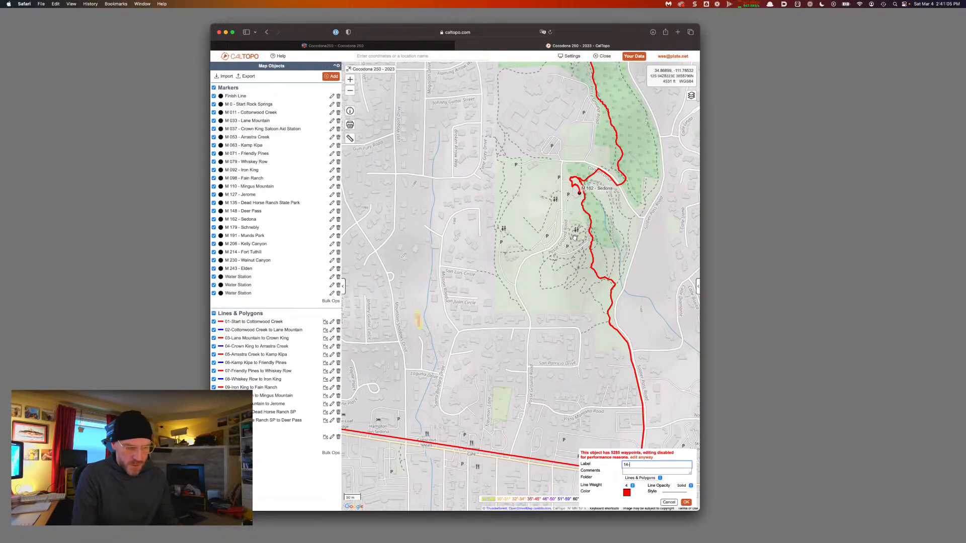
text(Deer Pass to Sedona)
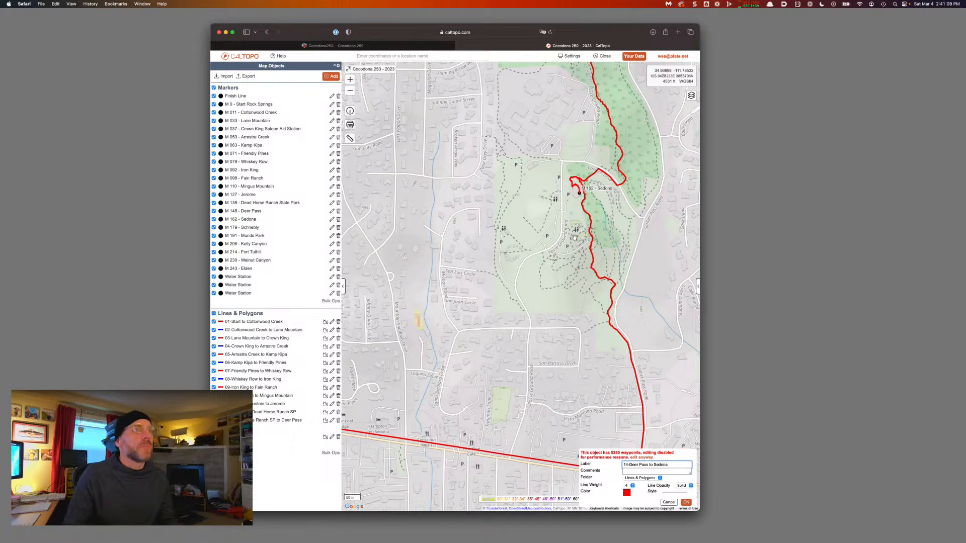
key(alt+shift+Left)
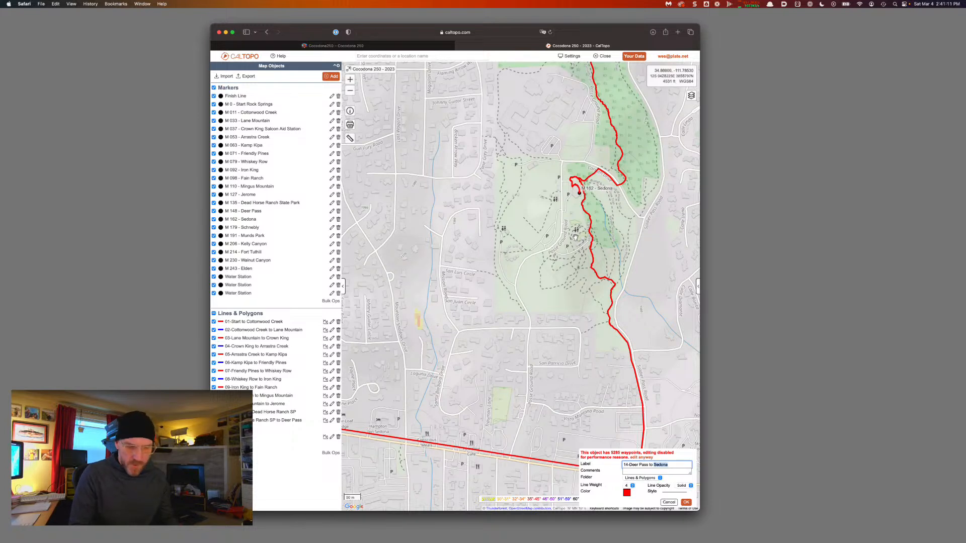
key(Return)
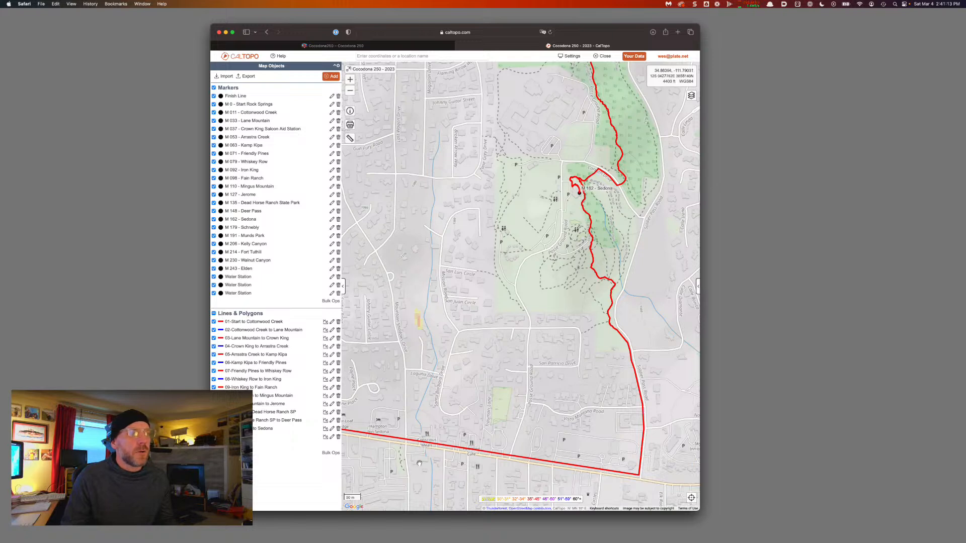
Change the Deer Pass to Sedona leg's colour to blue
click(421, 443)
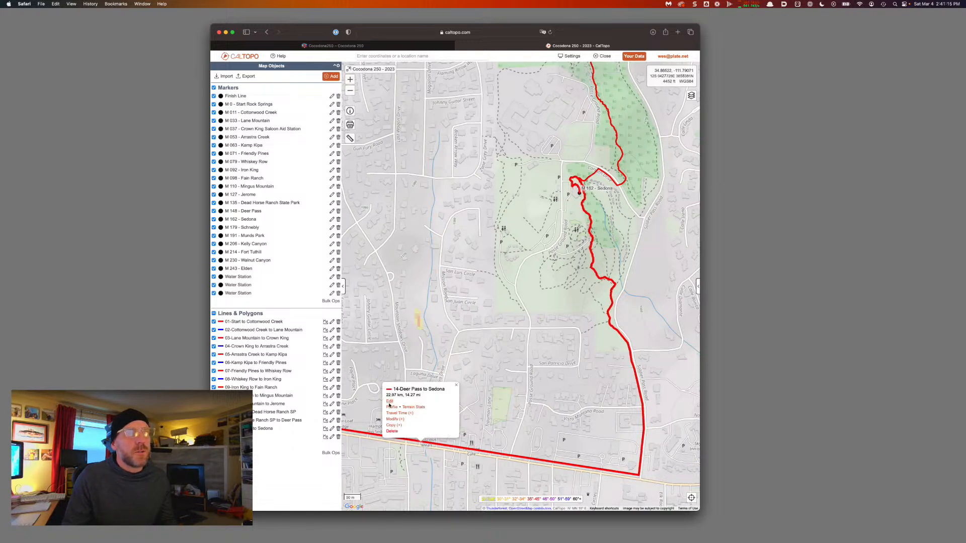
click(390, 402)
click(626, 492)
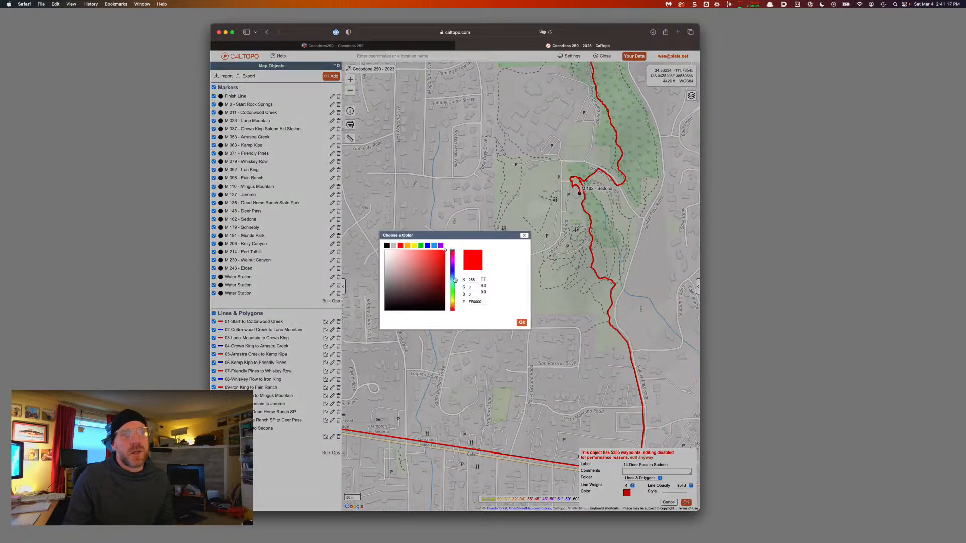
click(428, 246)
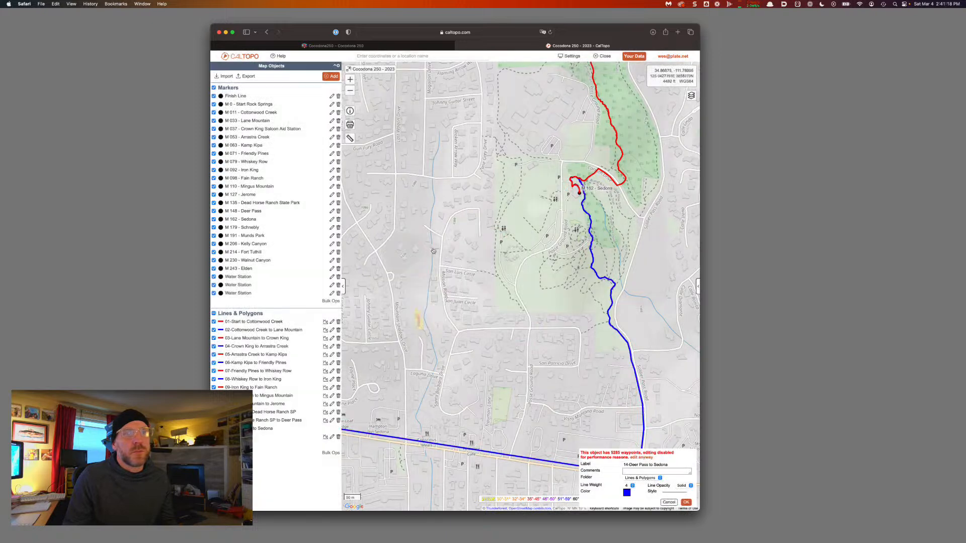
click(686, 503)
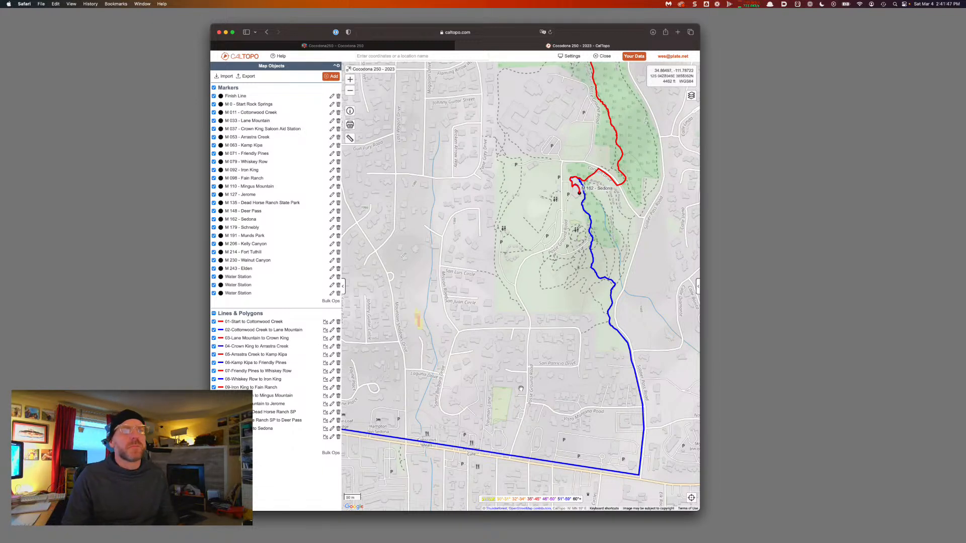
Pan and zoom from Sedona past the Oak Creek bend and east up Casner Canyon
mouse_move(602, 226)
mouse_down()
mouse_move(549, 285)
mouse_move(525, 334)
mouse_up()
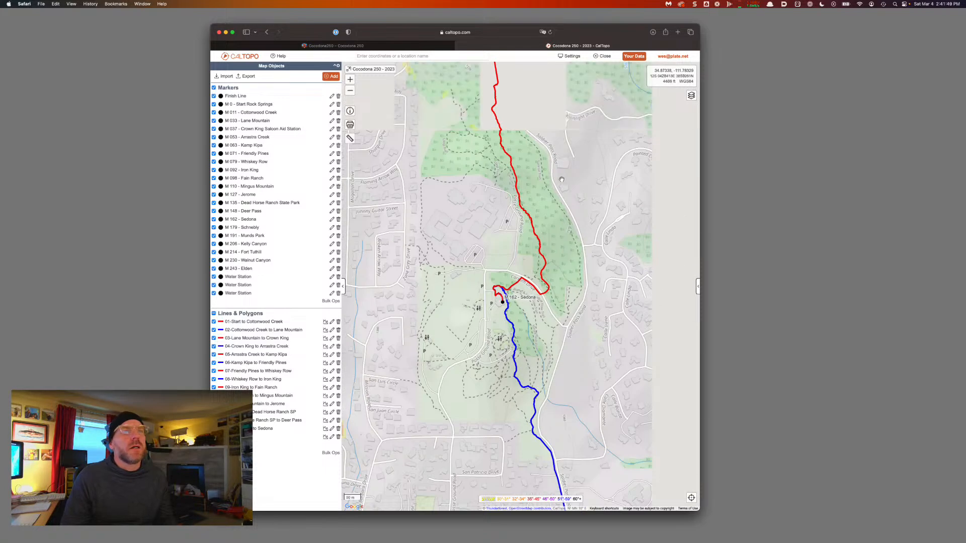
scroll(523, 266, down, 5)
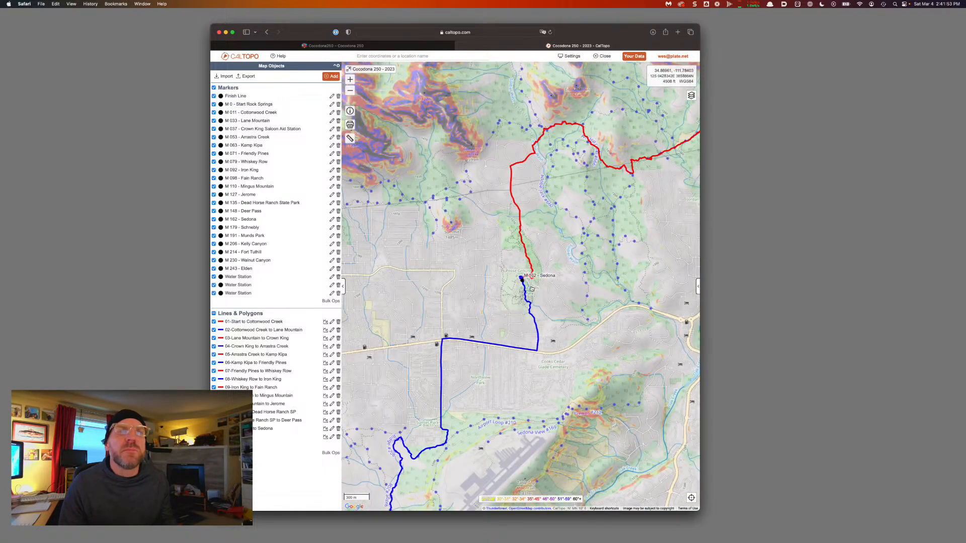
mouse_move(556, 286)
mouse_down()
mouse_move(500, 291)
mouse_move(498, 304)
mouse_up()
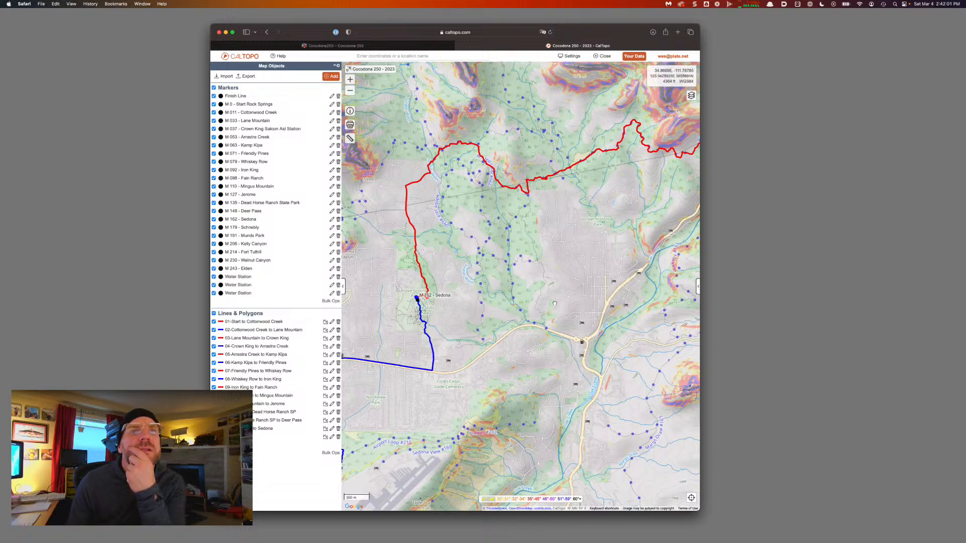
drag(554, 304, 516, 307)
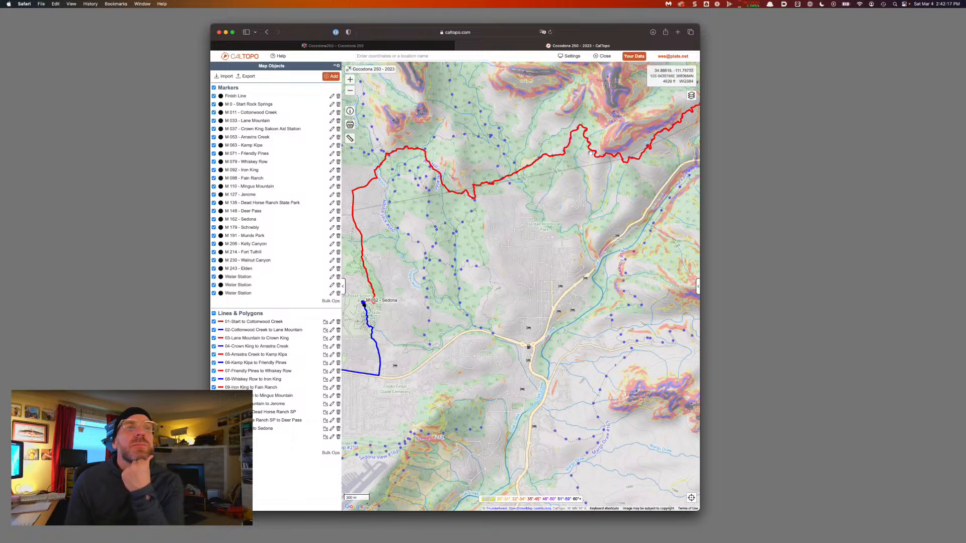
drag(638, 184, 526, 257)
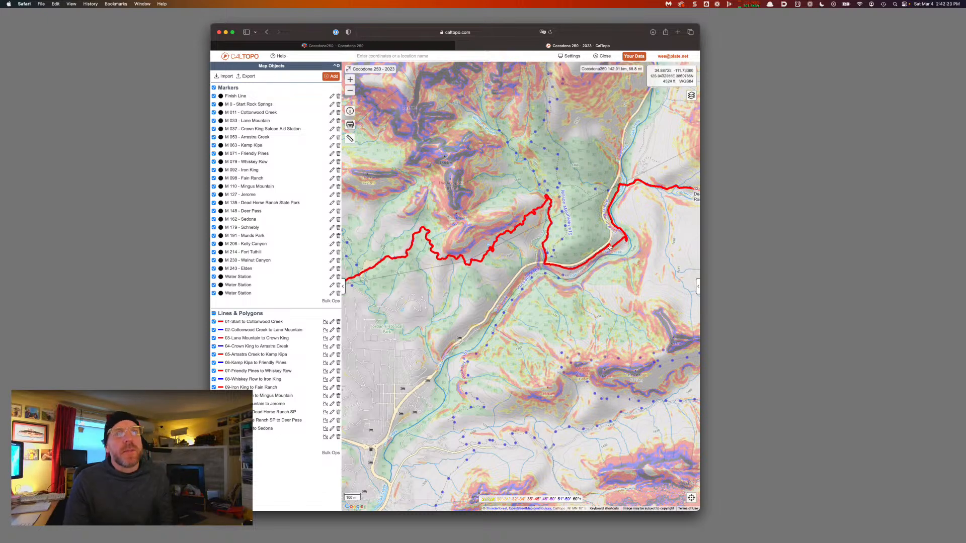
scroll(610, 246, up, 3)
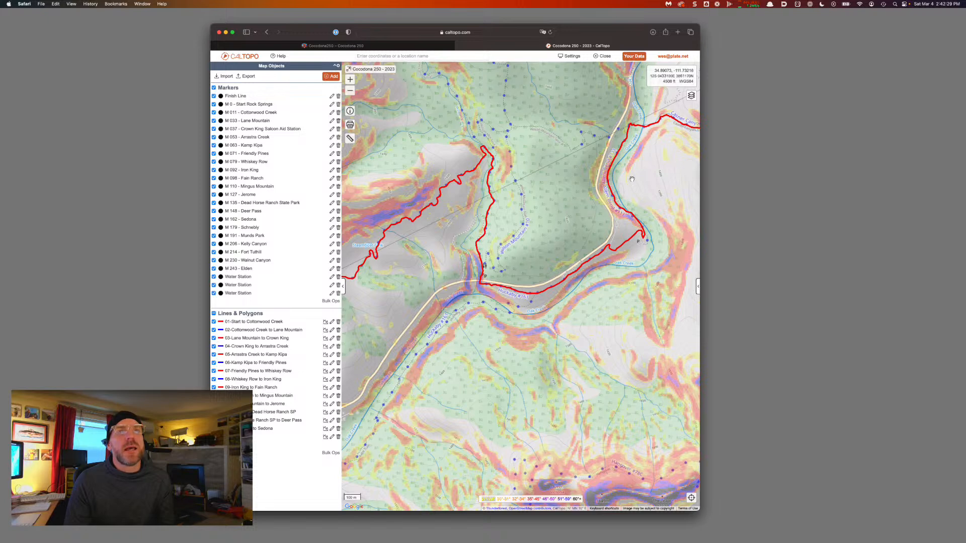
drag(632, 179, 570, 186)
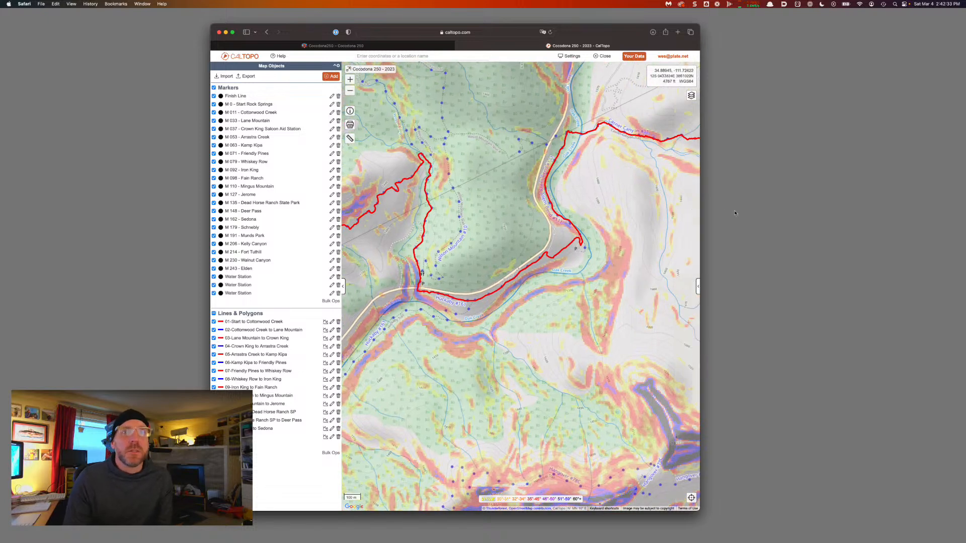
mouse_move(475, 268)
mouse_down()
mouse_move(591, 263)
mouse_move(514, 272)
mouse_move(418, 310)
mouse_up()
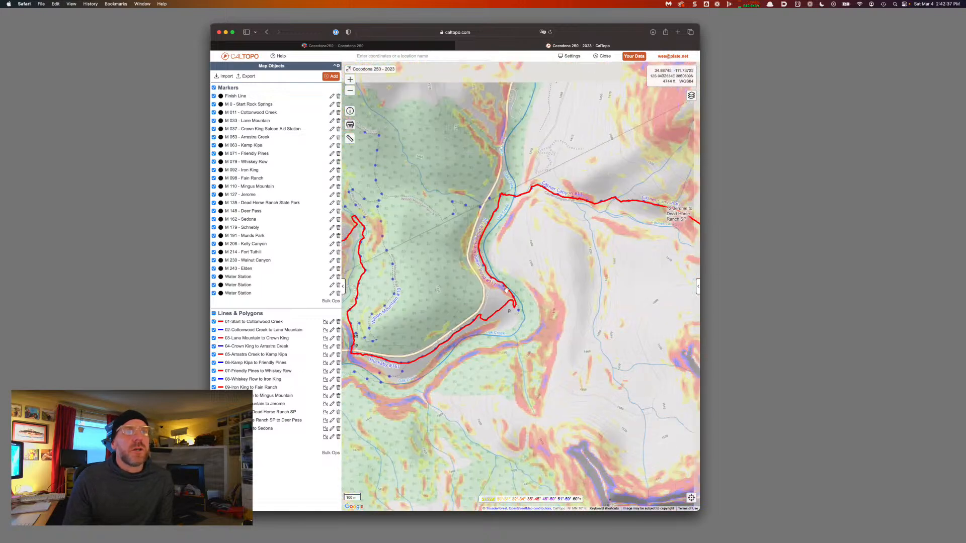
drag(556, 283, 366, 283)
drag(648, 151, 521, 194)
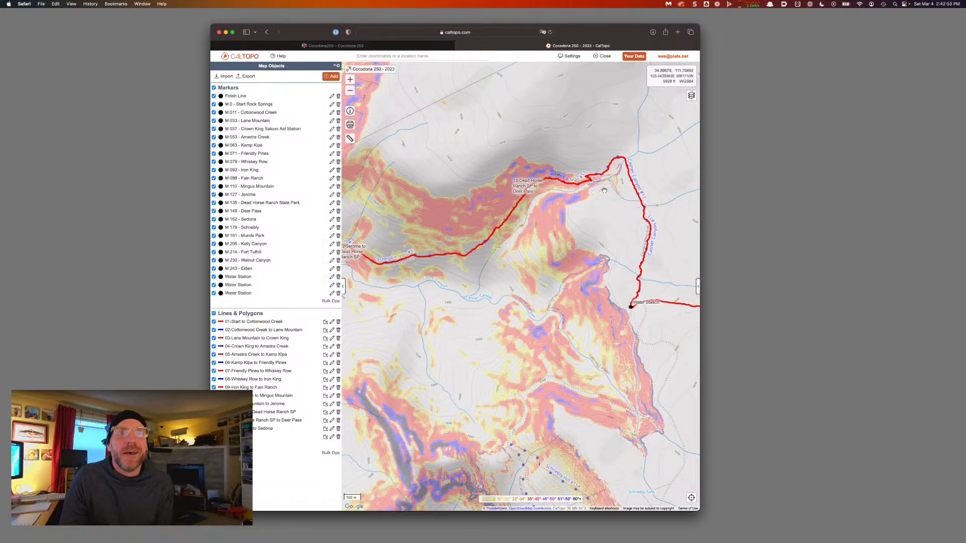
Trace the route past the water station, Foxboro Lake and the highway to M 179 - Schnebly
drag(604, 191, 499, 187)
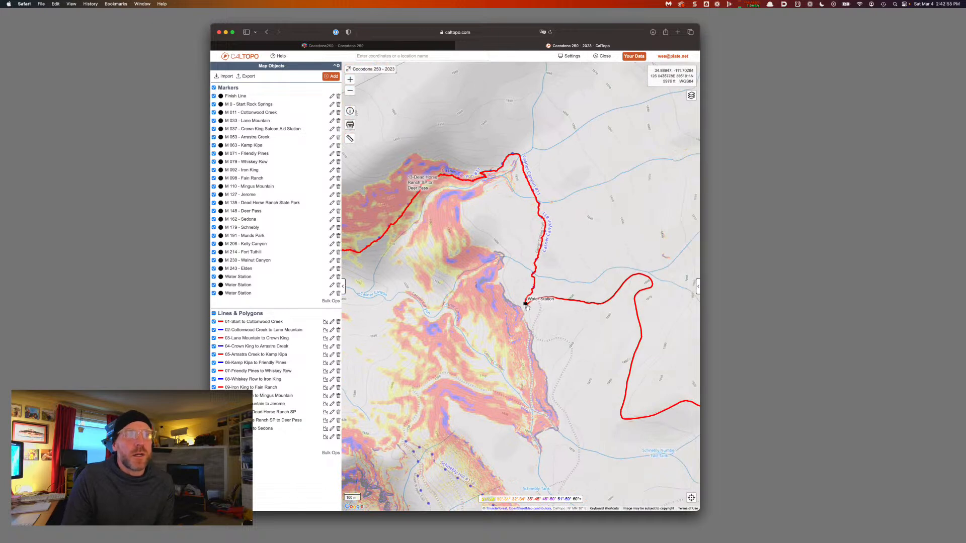
drag(526, 304, 495, 294)
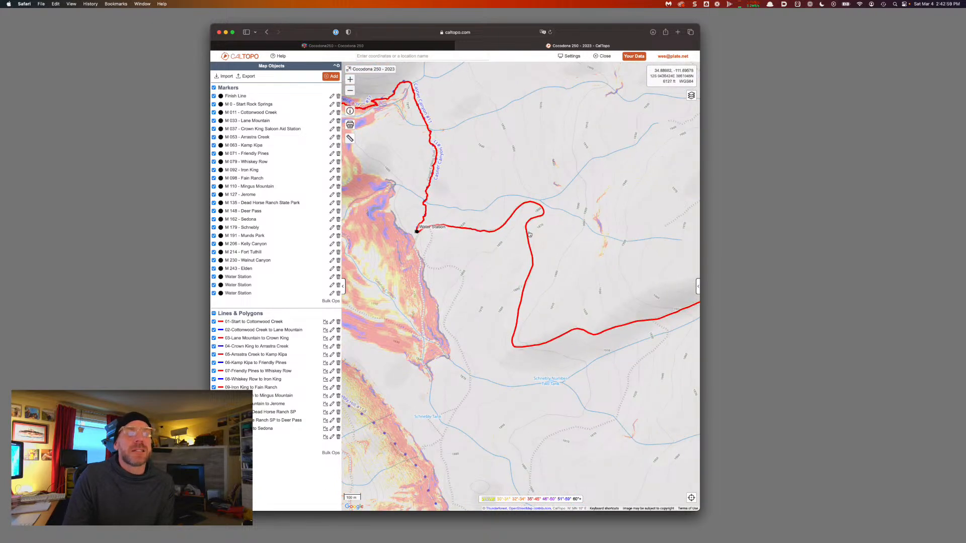
drag(639, 326, 436, 349)
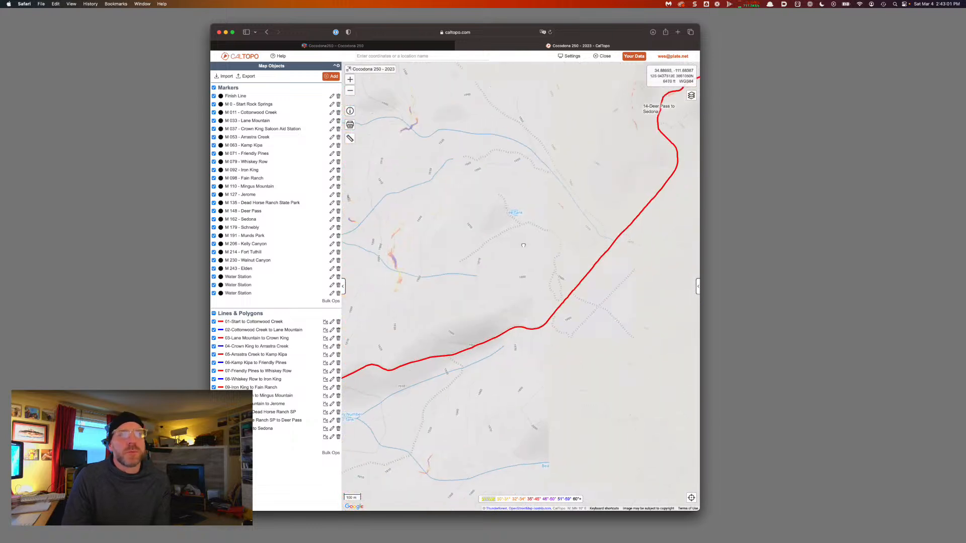
drag(603, 201, 485, 321)
drag(604, 282, 493, 279)
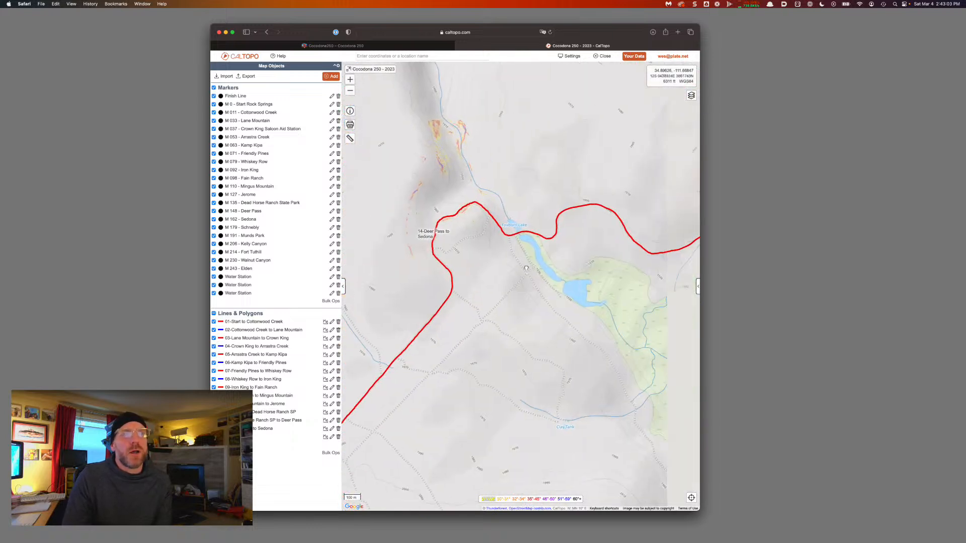
drag(623, 277, 543, 265)
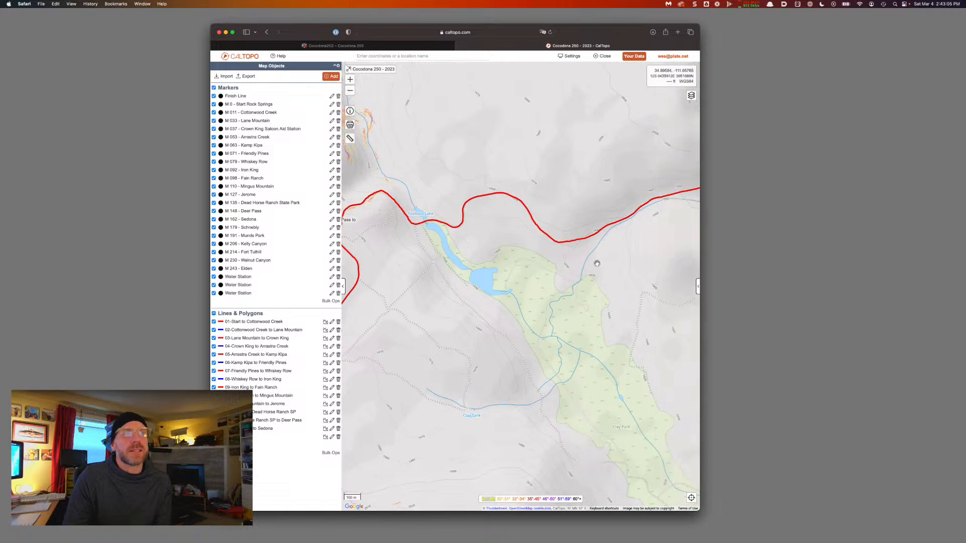
drag(605, 264, 400, 259)
drag(611, 226, 464, 312)
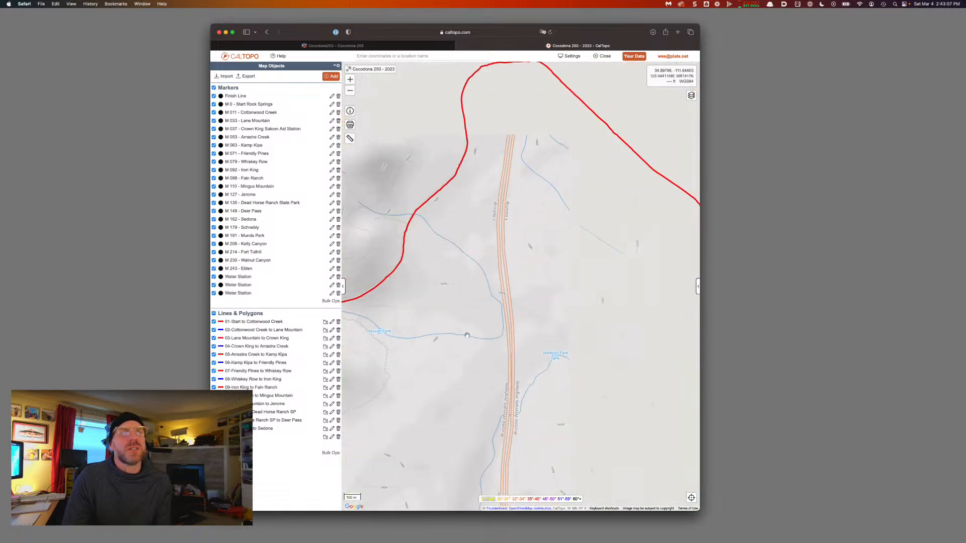
drag(614, 253, 505, 256)
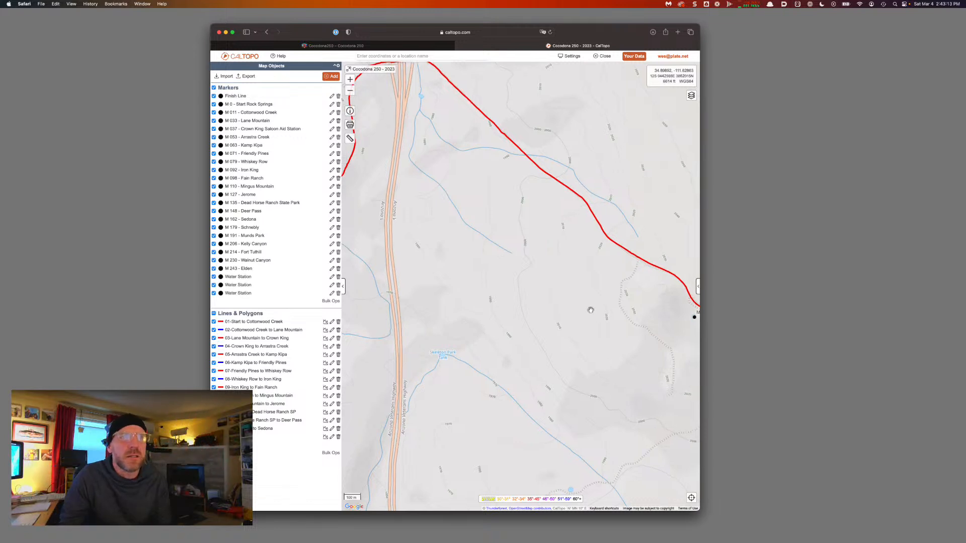
drag(592, 311, 463, 231)
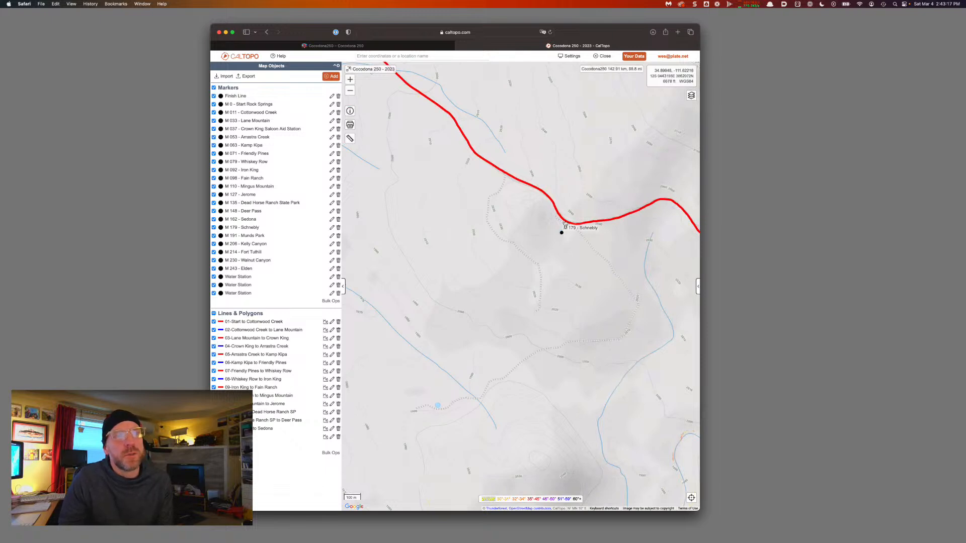
Split the Cocodona250 course line at the Schnebly aid station
click(564, 223)
click(543, 199)
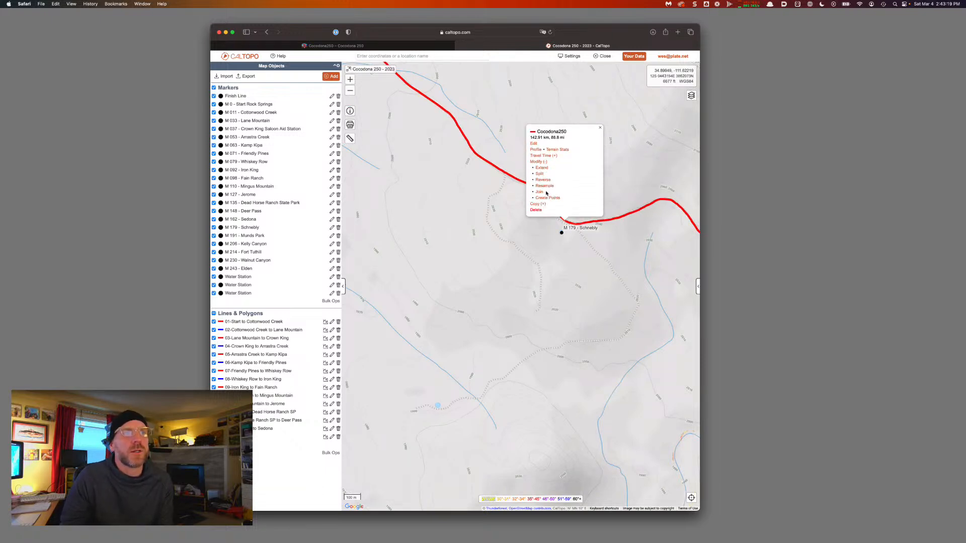
click(540, 173)
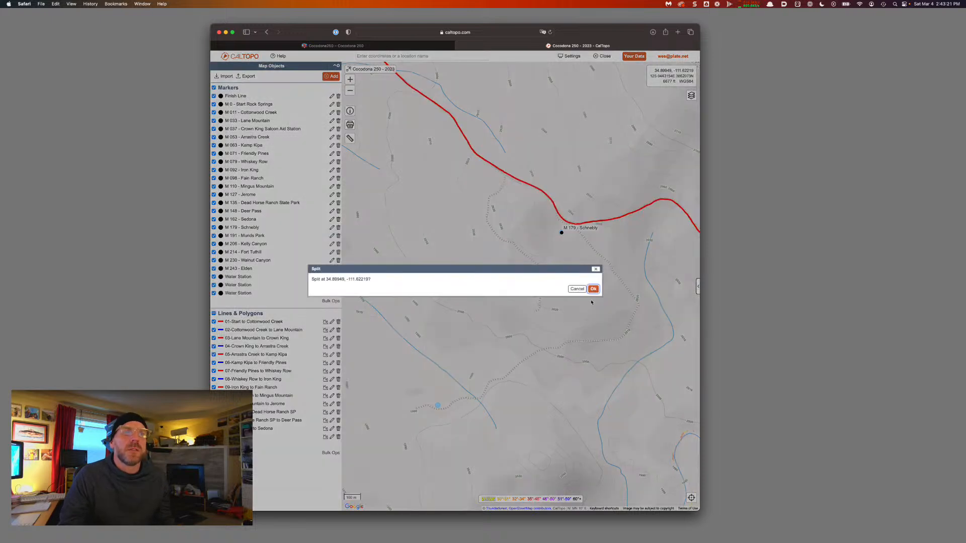
click(589, 288)
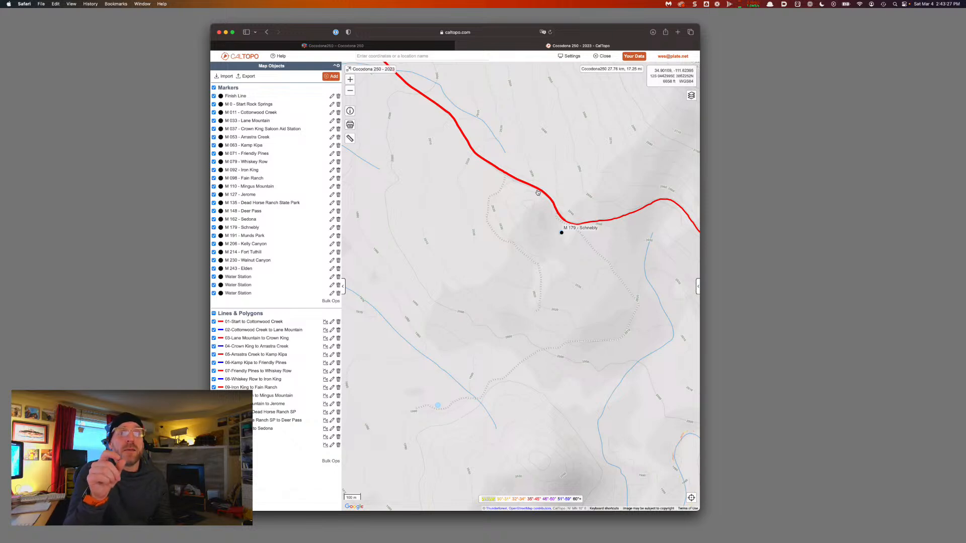
Label the new leg '15-Sedona to Schnebly'
click(538, 193)
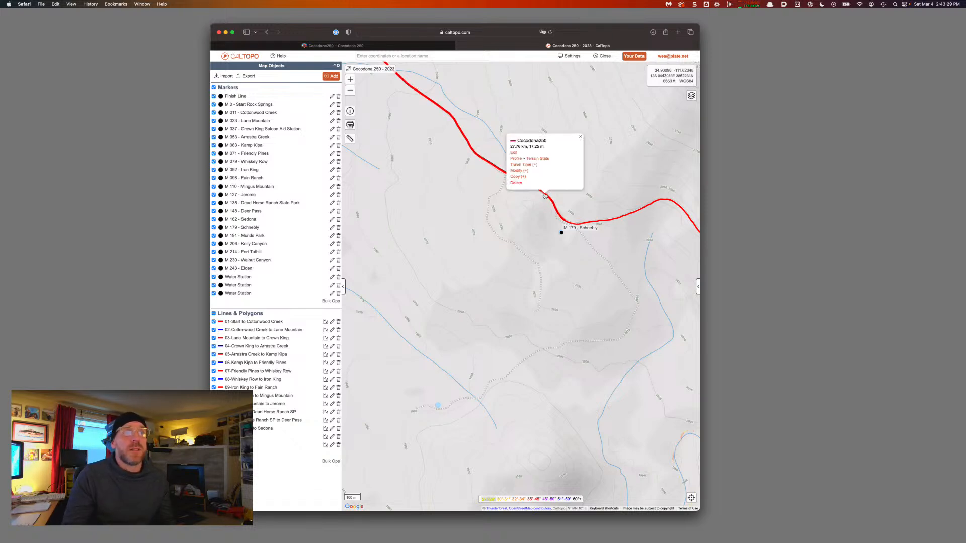
click(514, 152)
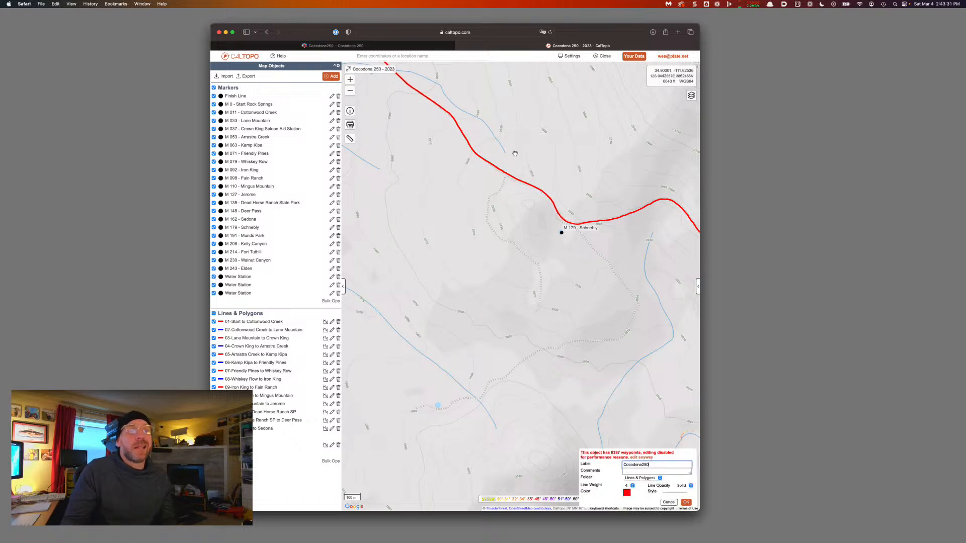
key(super+a)
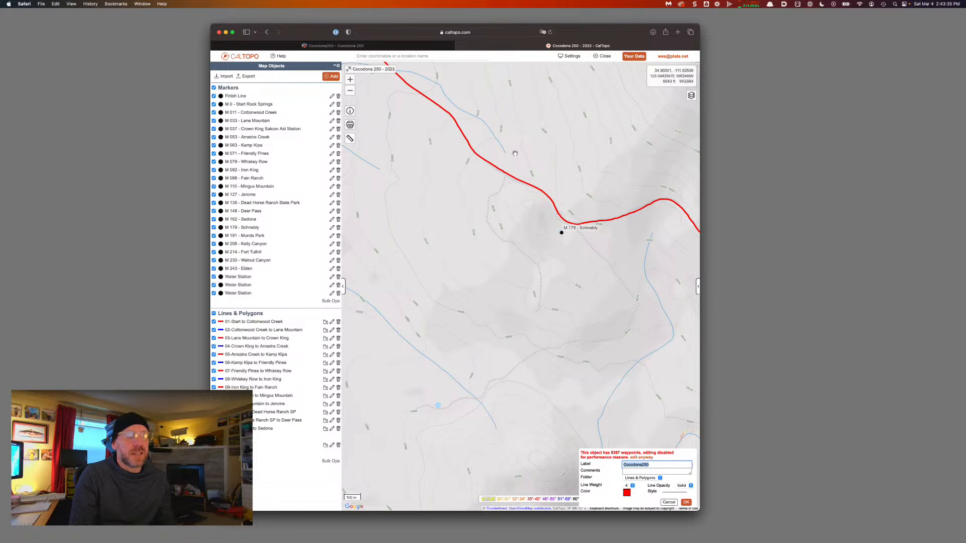
text(1)
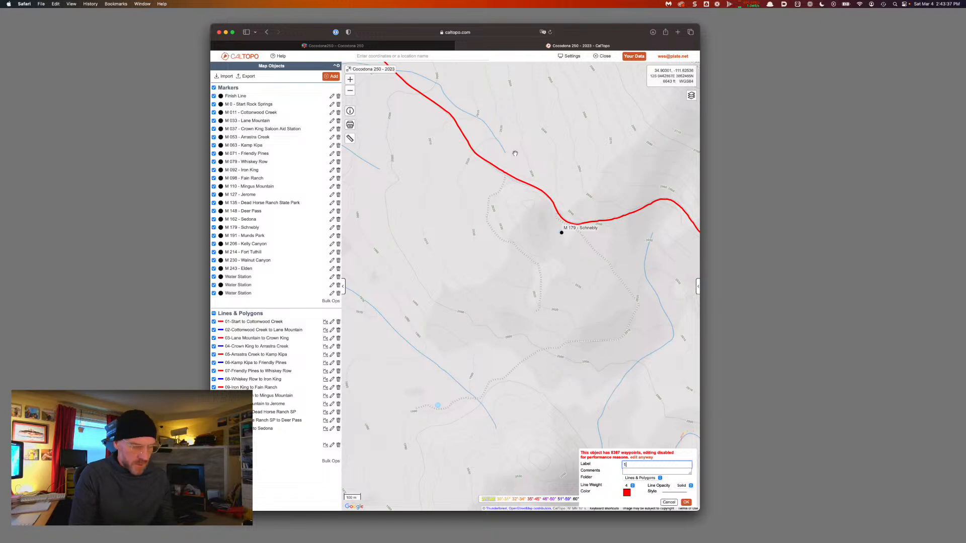
text(5-Sedona to)
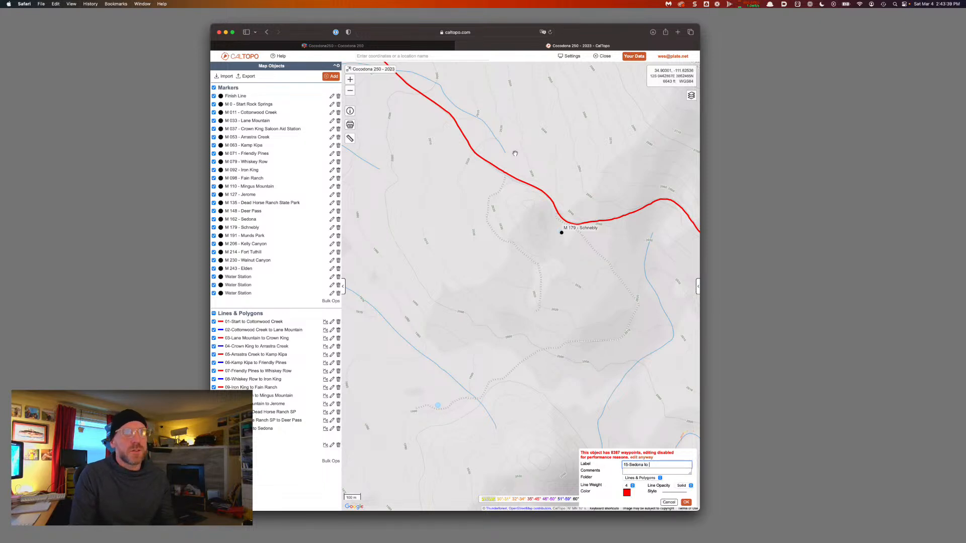
text( Schebly)
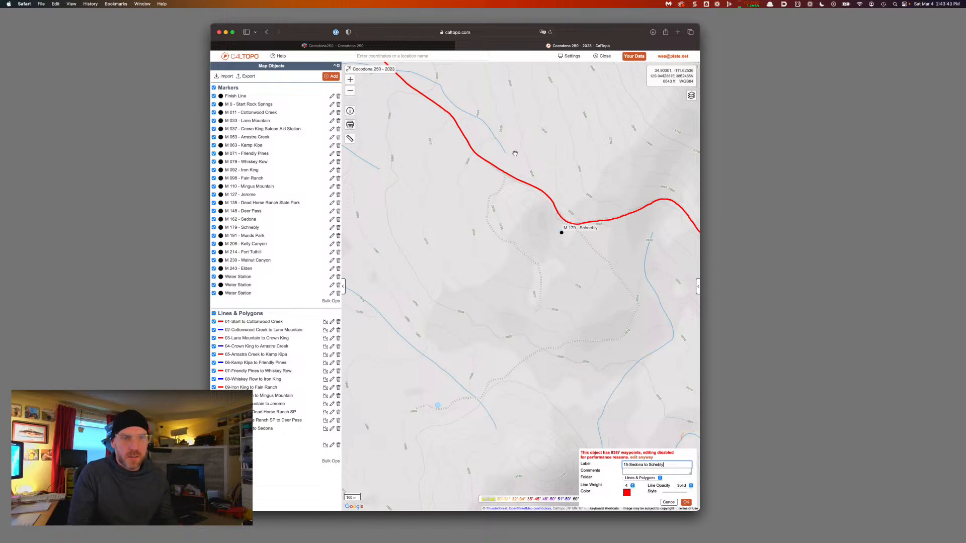
key(alt+shift+Left)
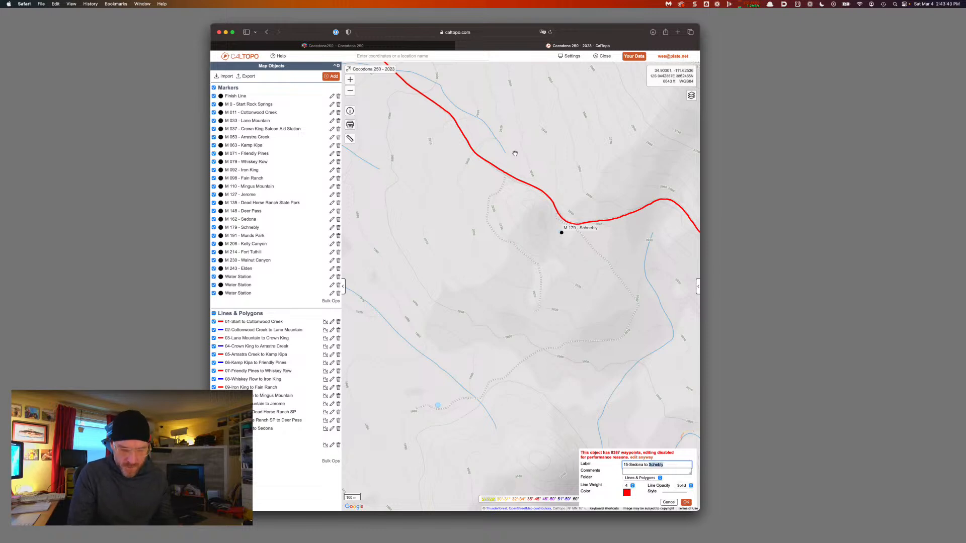
key(Left)
key(Left)
key(Left)
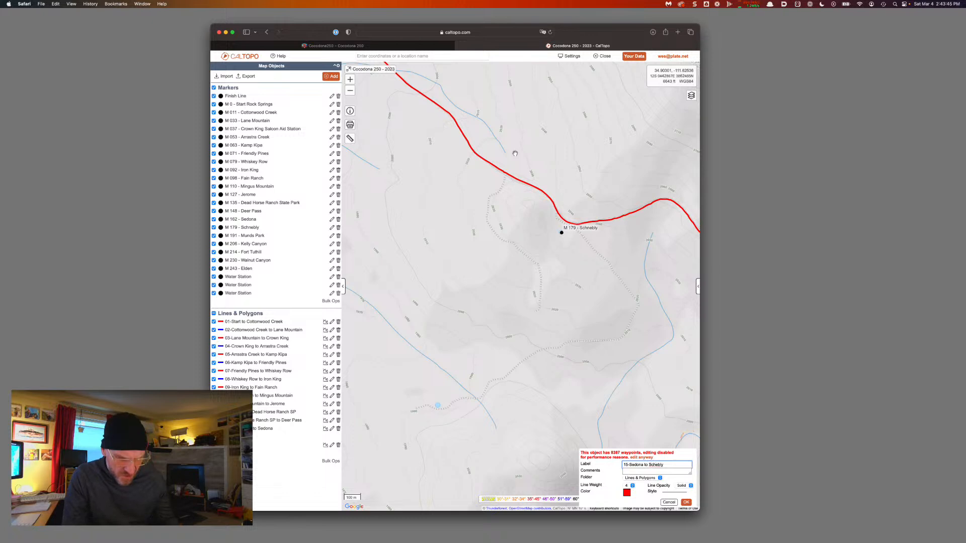
key(alt+shift+Right)
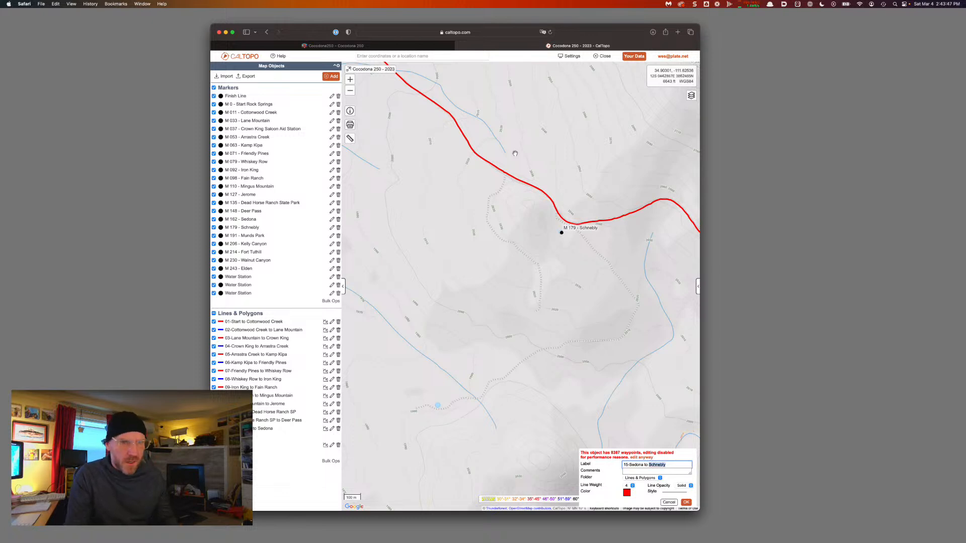
key(Return)
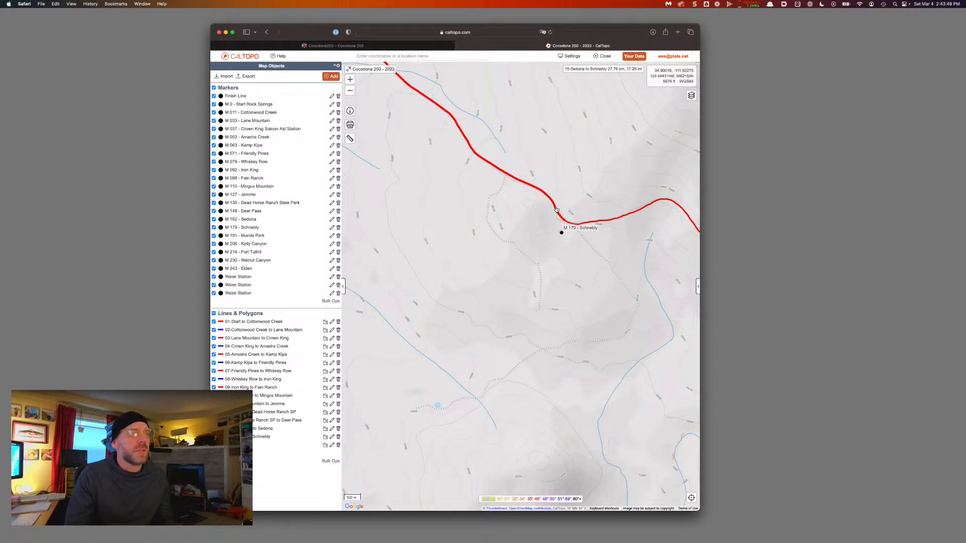
Pan and zoom along the red route past Schnebly to center the M 191 – Munds Park marker
drag(592, 264, 492, 259)
scroll(493, 259, down, 2)
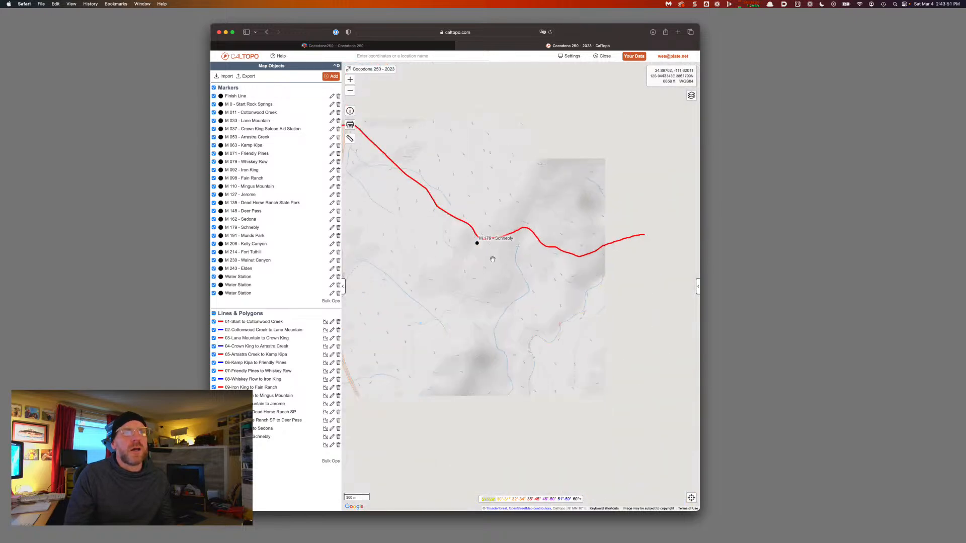
scroll(492, 260, down, 2)
mouse_move(603, 298)
mouse_down()
mouse_move(553, 300)
mouse_move(535, 340)
mouse_up()
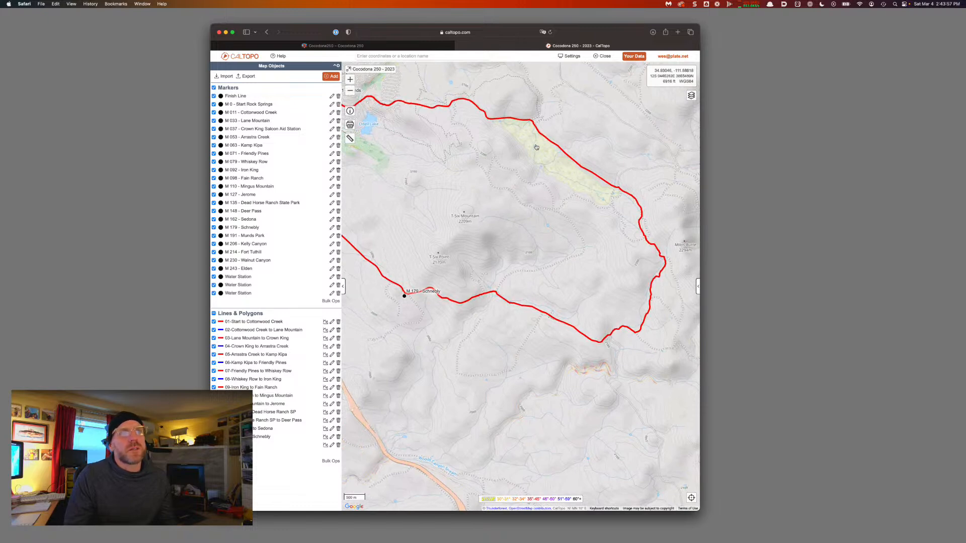
drag(536, 157, 570, 190)
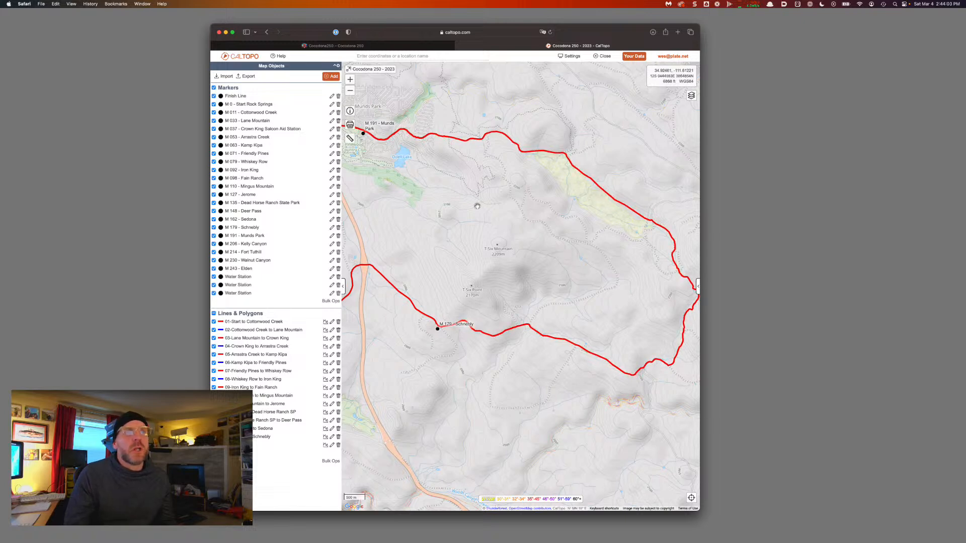
drag(477, 206, 510, 225)
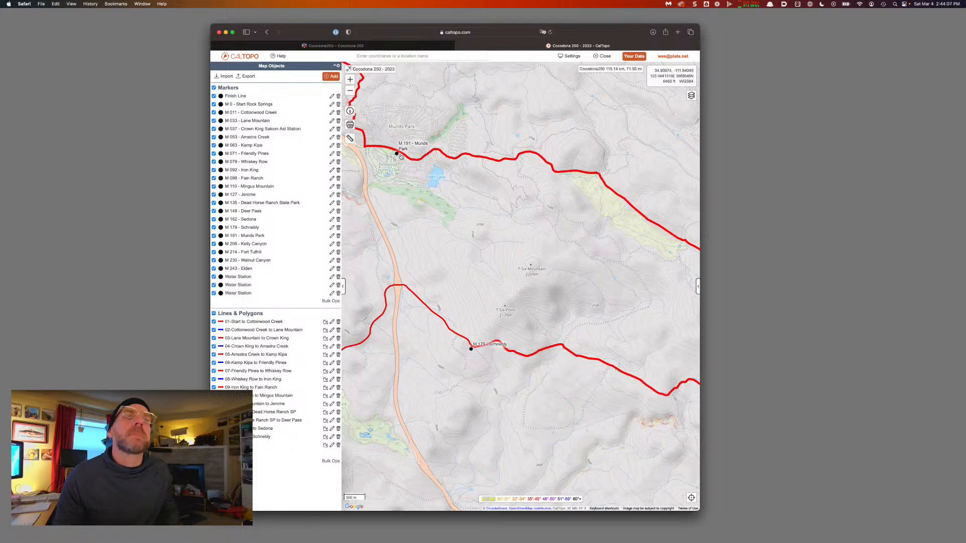
scroll(400, 157, up, 3)
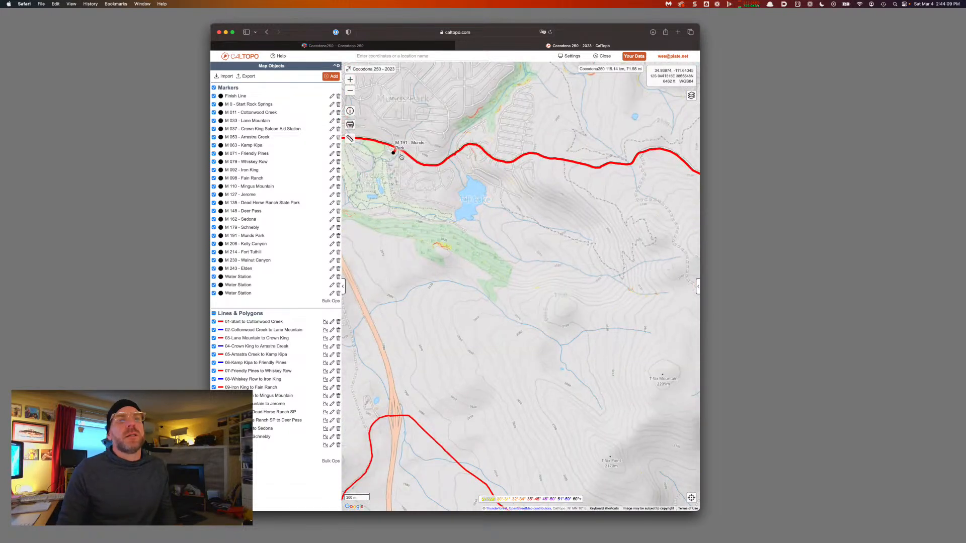
drag(401, 156, 430, 174)
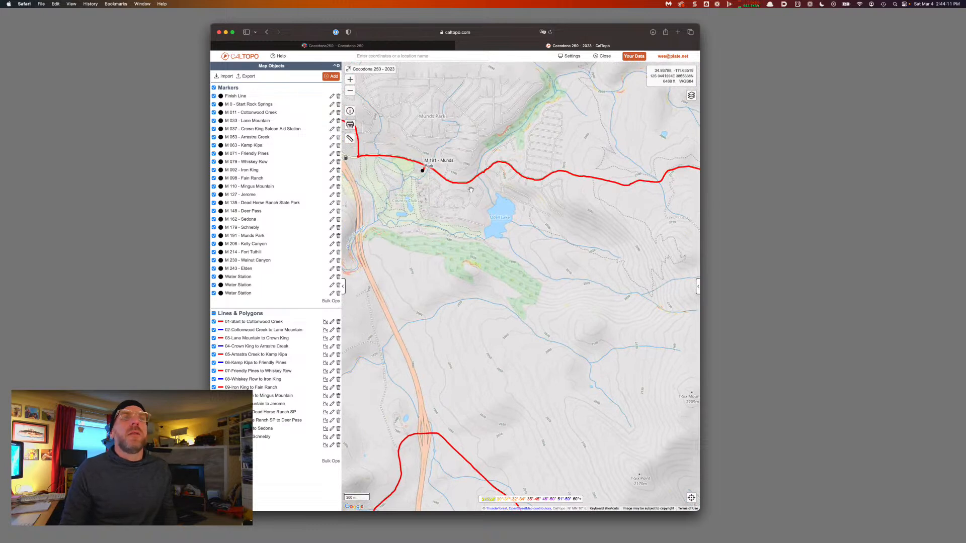
drag(618, 200, 468, 216)
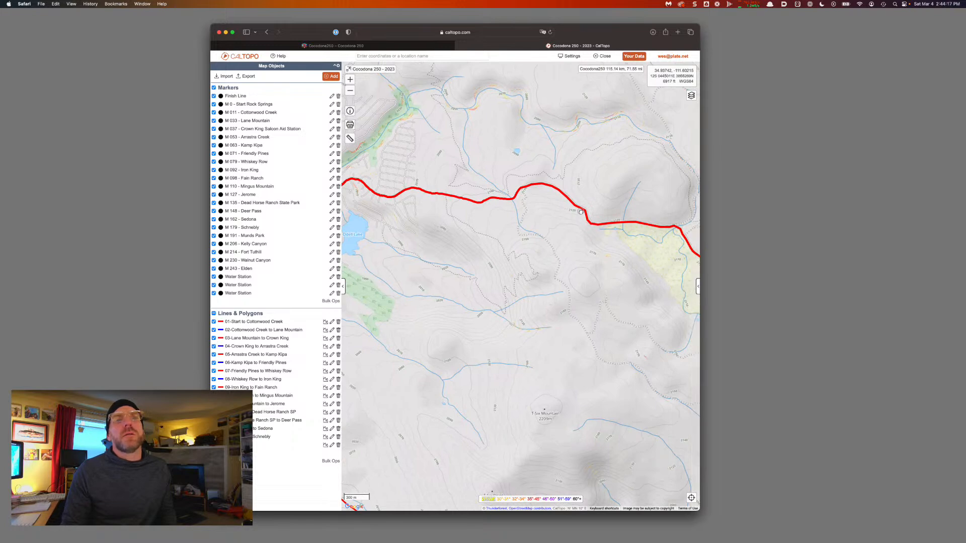
drag(581, 212, 513, 205)
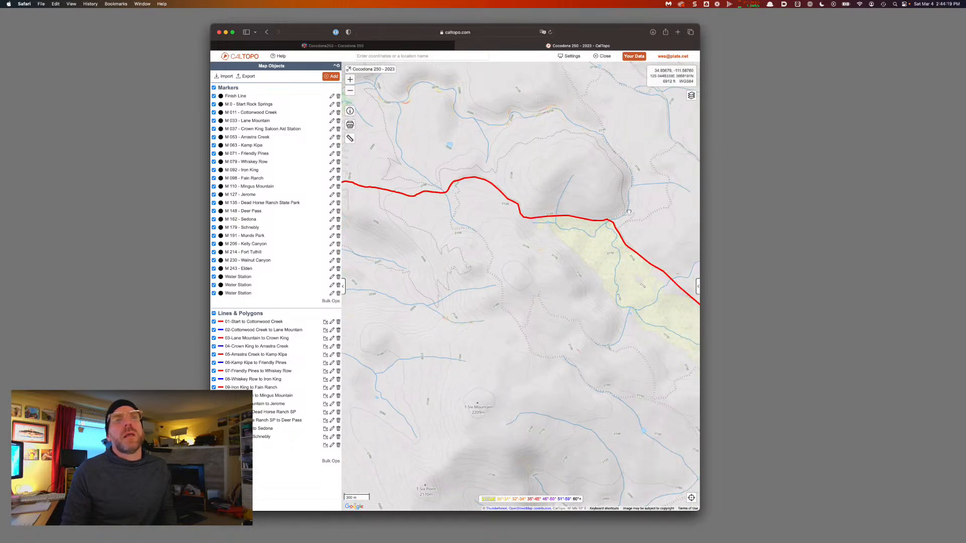
drag(458, 216, 559, 240)
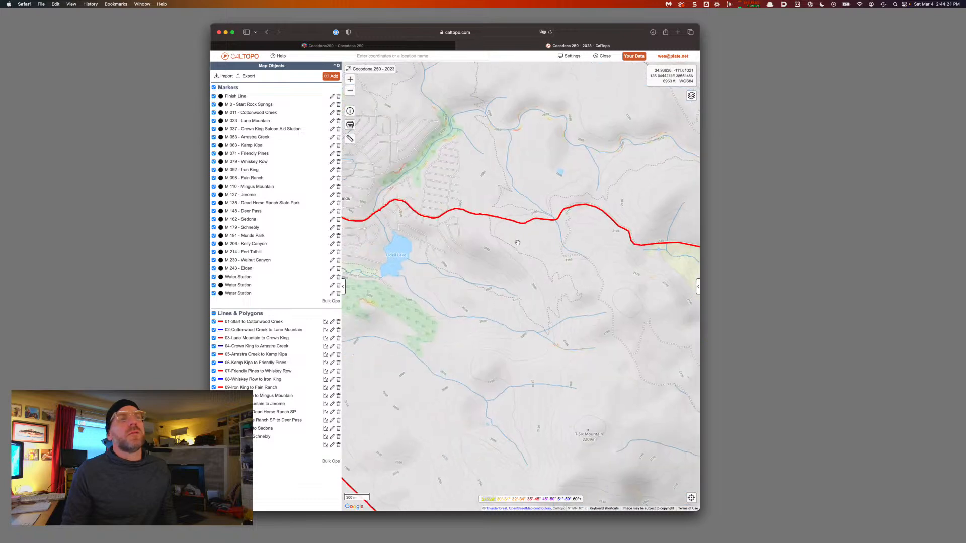
drag(483, 221, 600, 232)
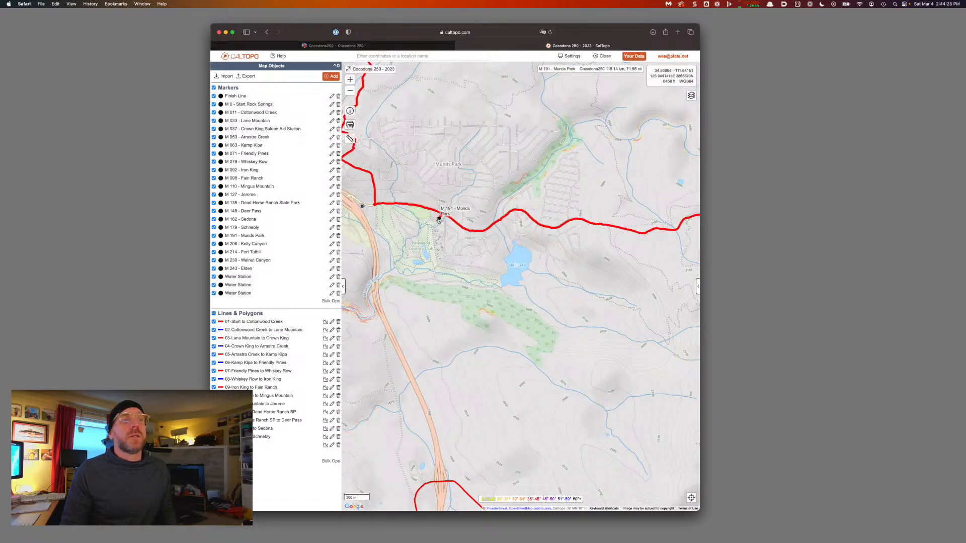
scroll(438, 220, up, 3)
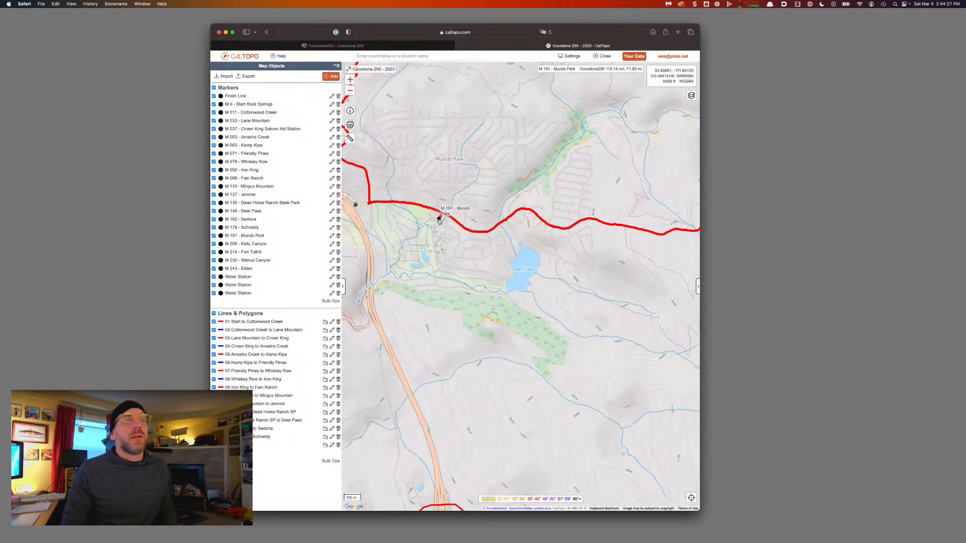
Split the course line at the M 191 – Munds Park marker
click(438, 220)
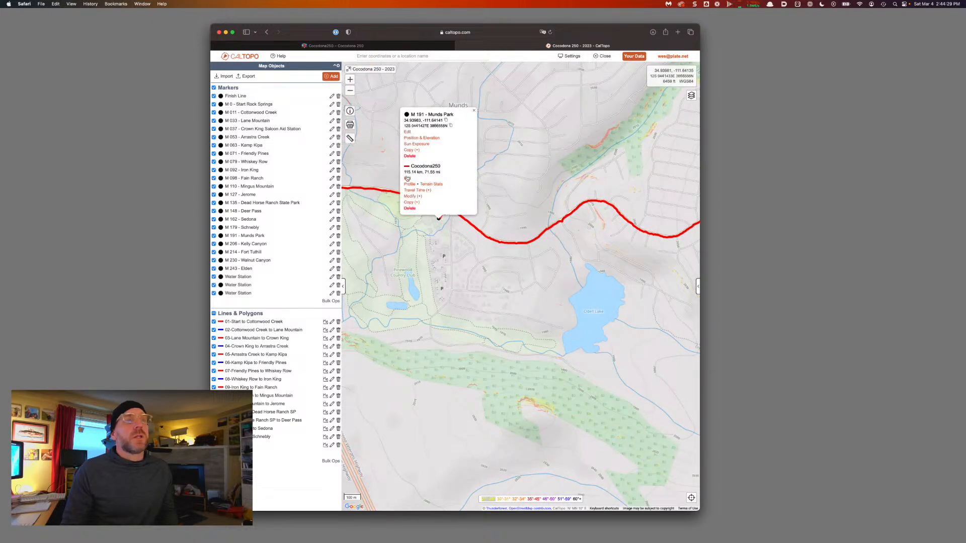
click(412, 197)
click(413, 172)
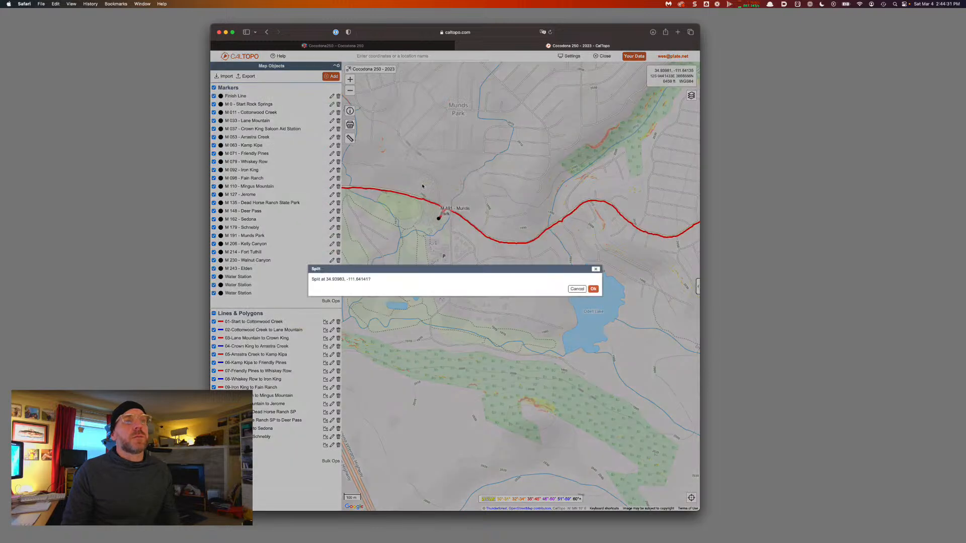
click(594, 290)
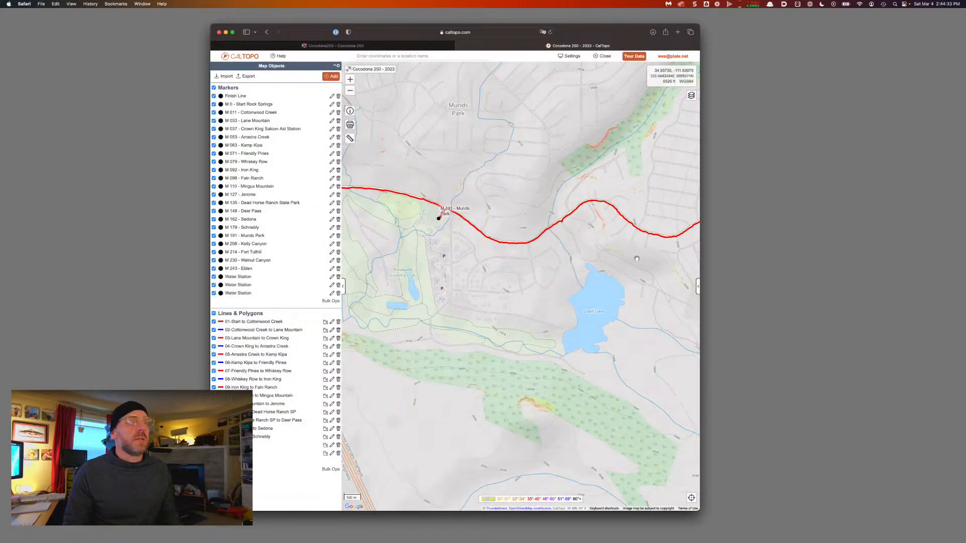
Label the new leg '16-Schnebly to Munds Park', copying the place name from the marker
click(609, 206)
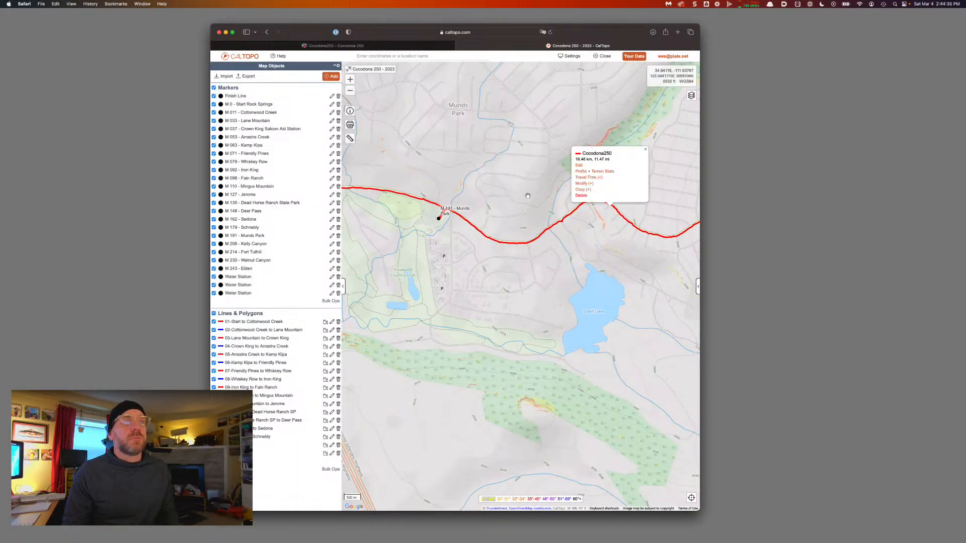
click(580, 165)
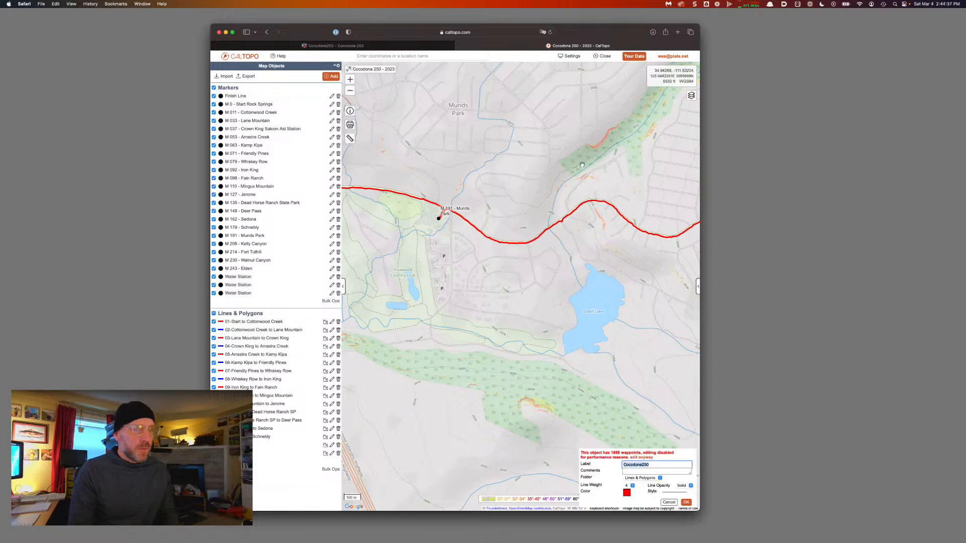
text(16-Schnebly to)
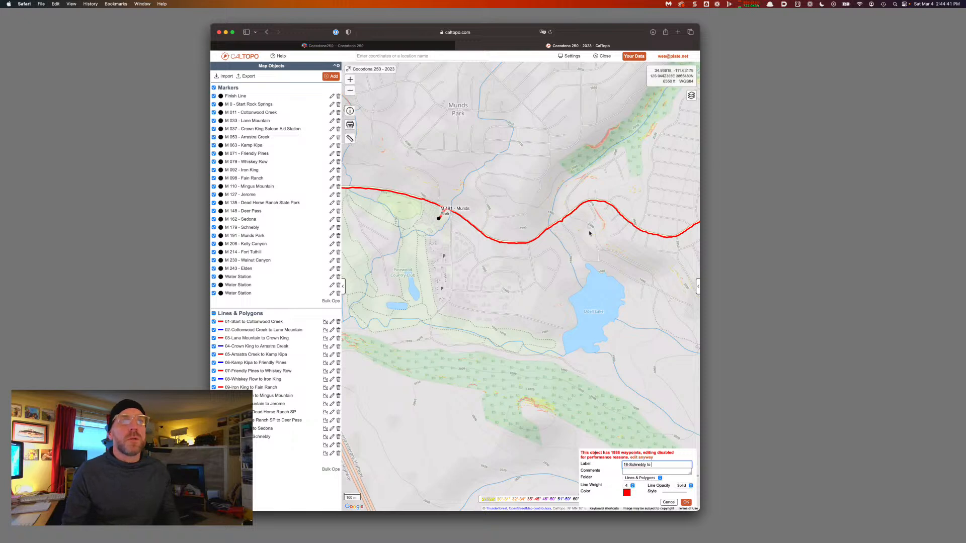
click(438, 219)
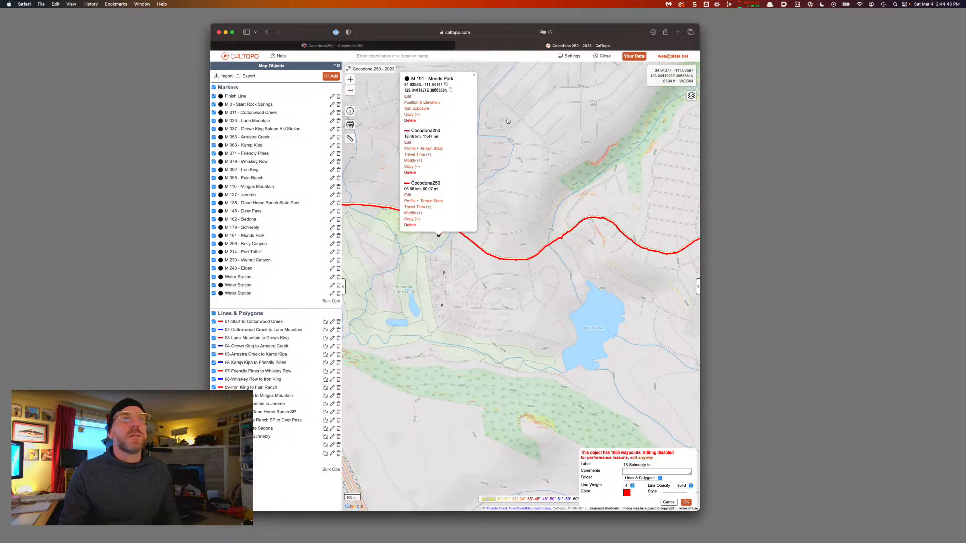
drag(453, 89, 429, 89)
key(super+c)
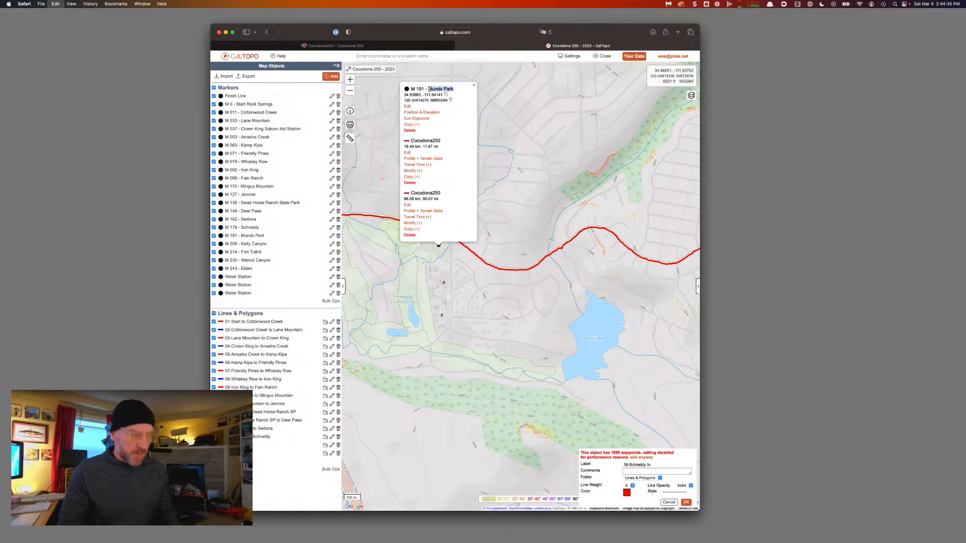
click(475, 85)
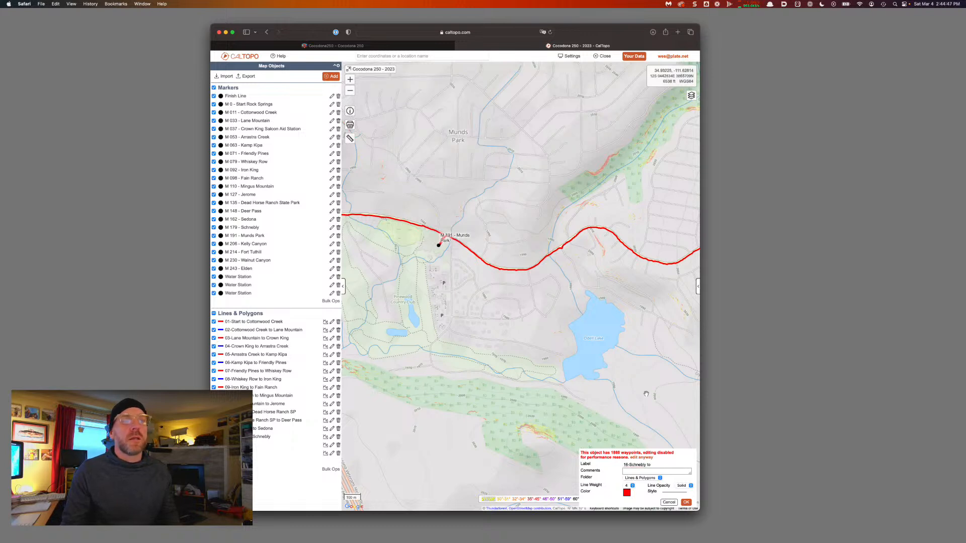
click(659, 465)
key(super+v)
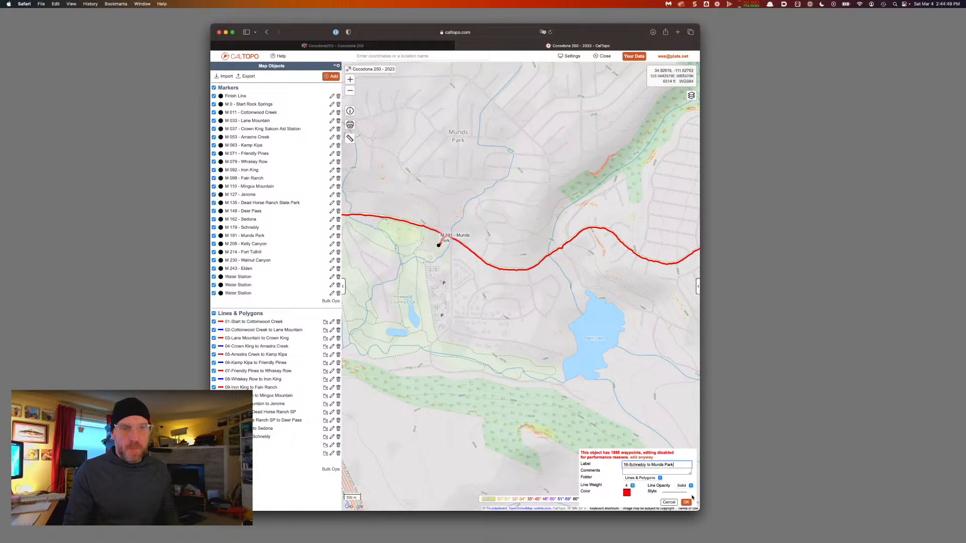
click(686, 502)
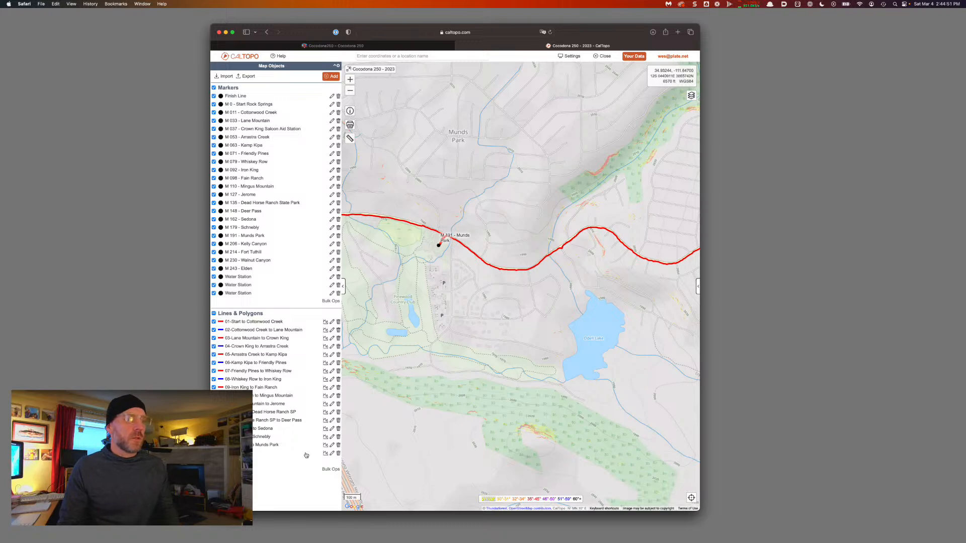
Make the 16-Schnebly to Munds Park leg blue
click(331, 445)
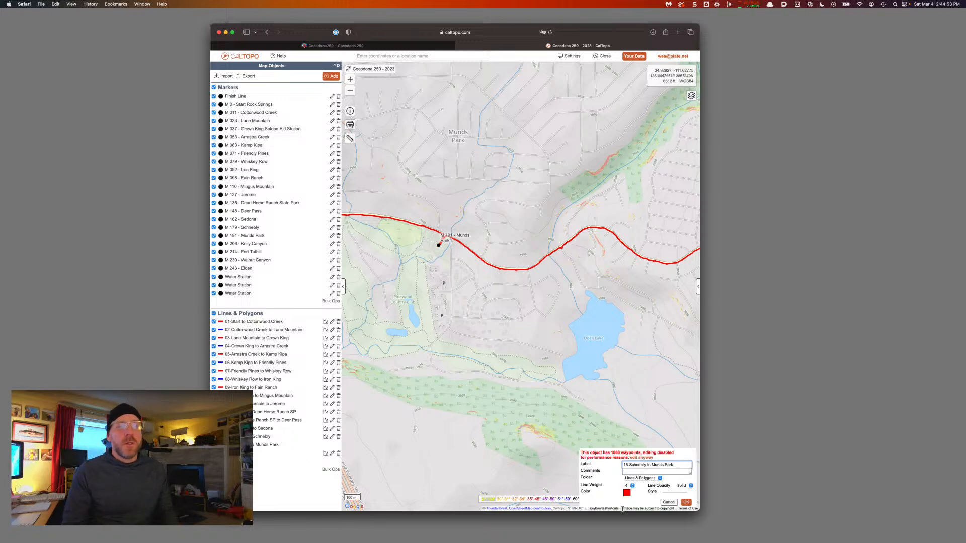
click(626, 493)
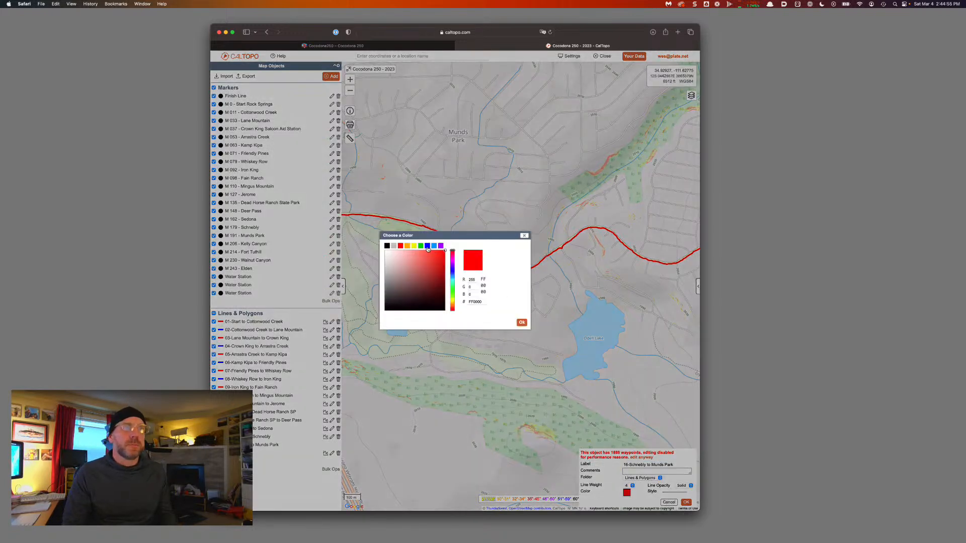
click(427, 246)
click(691, 502)
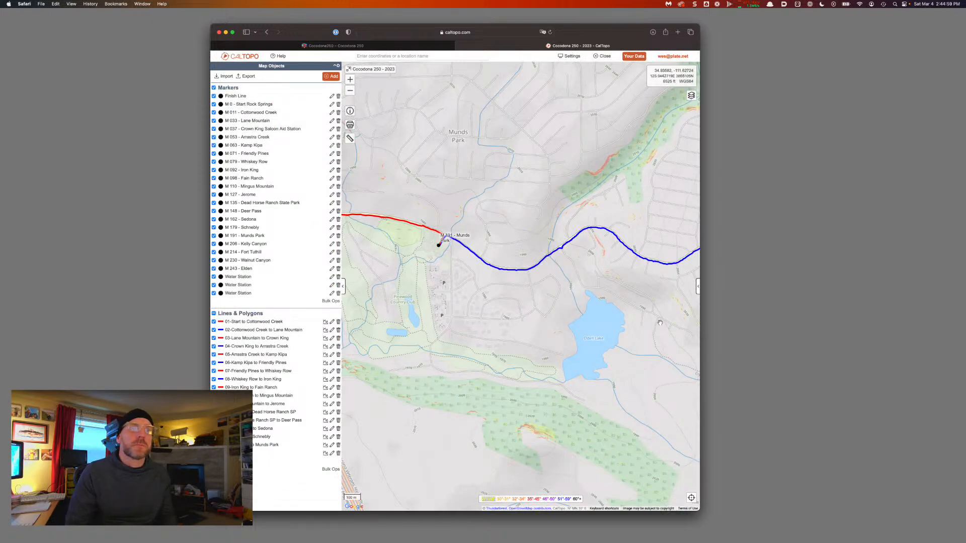
drag(645, 322, 561, 325)
drag(478, 308, 614, 356)
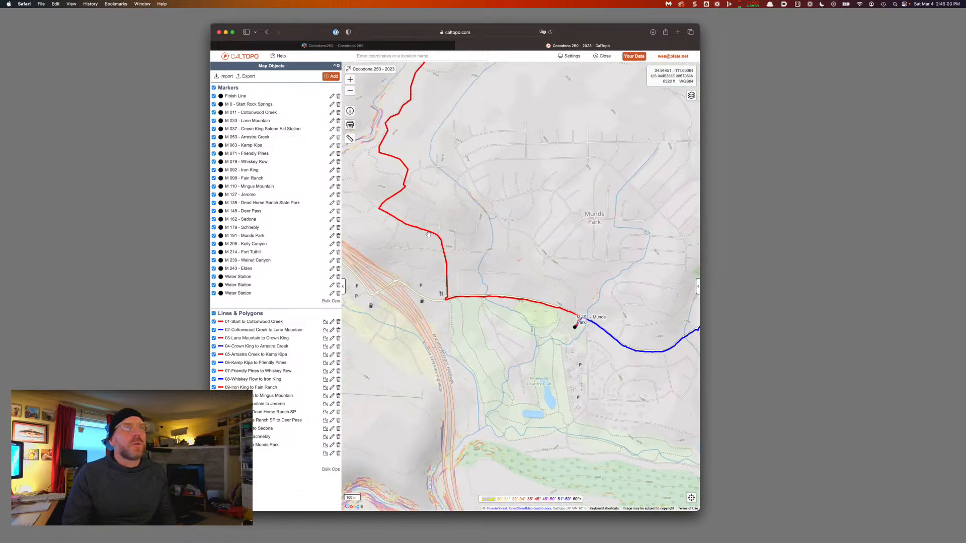
Pan and zoom out to follow the red course north from the Munds Park marker
drag(408, 189, 438, 261)
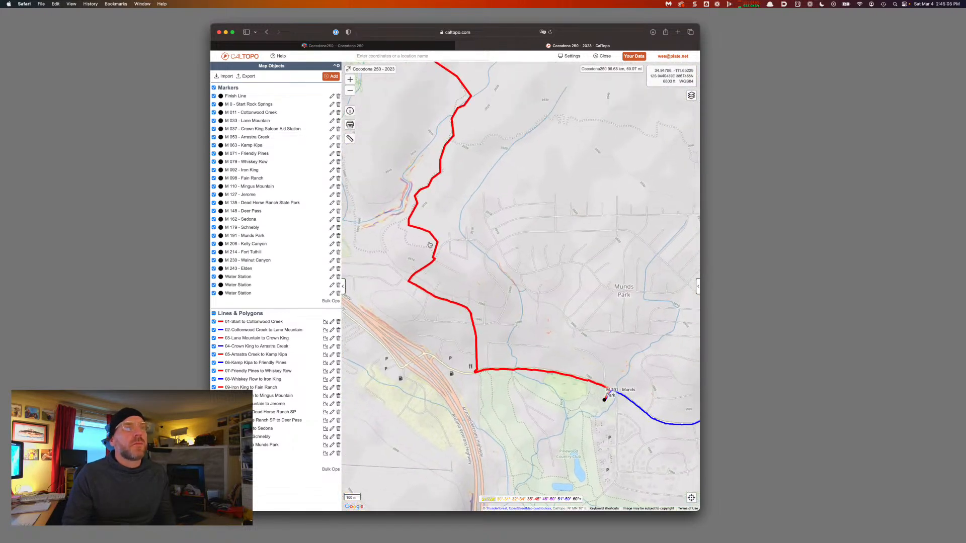
drag(417, 91, 463, 324)
scroll(462, 324, down, 3)
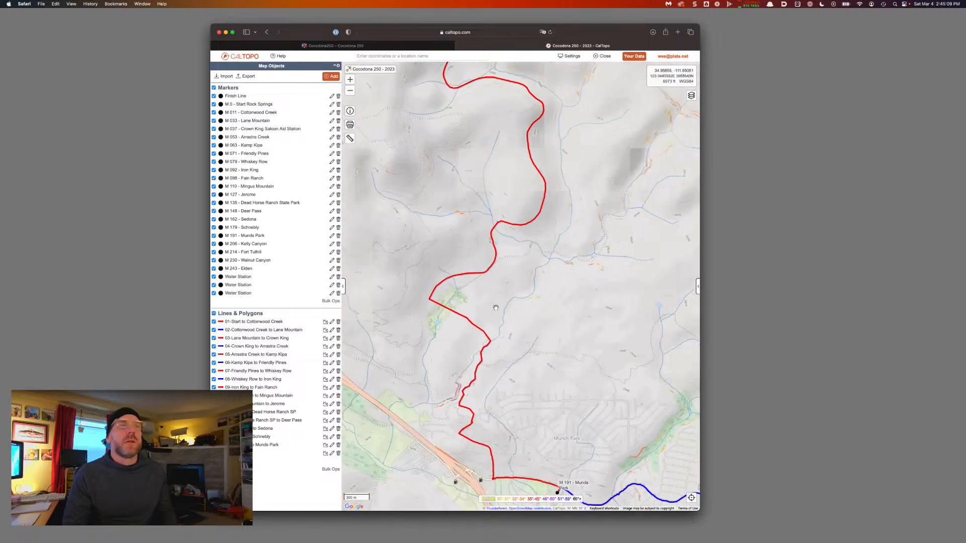
drag(524, 278, 595, 366)
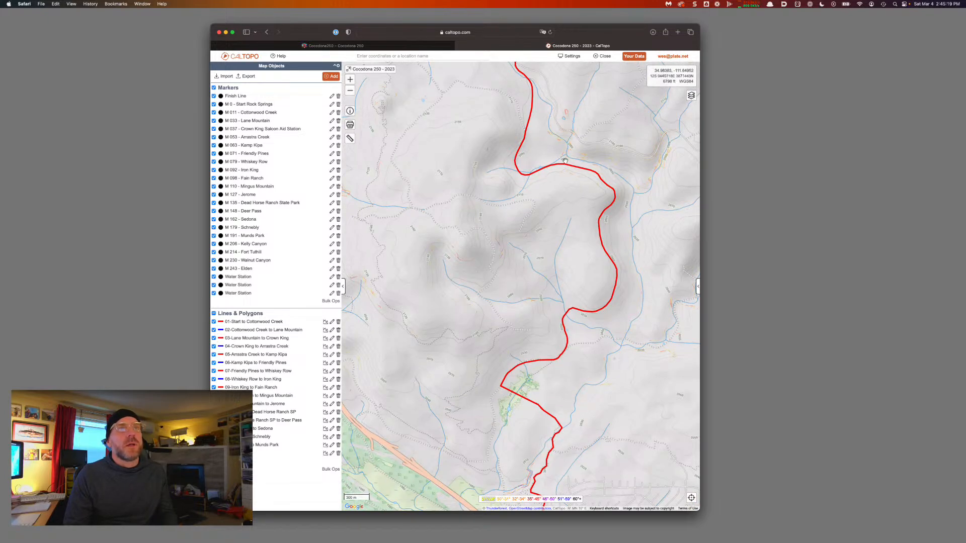
mouse_move(565, 161)
mouse_down()
mouse_move(564, 217)
mouse_move(564, 177)
mouse_up()
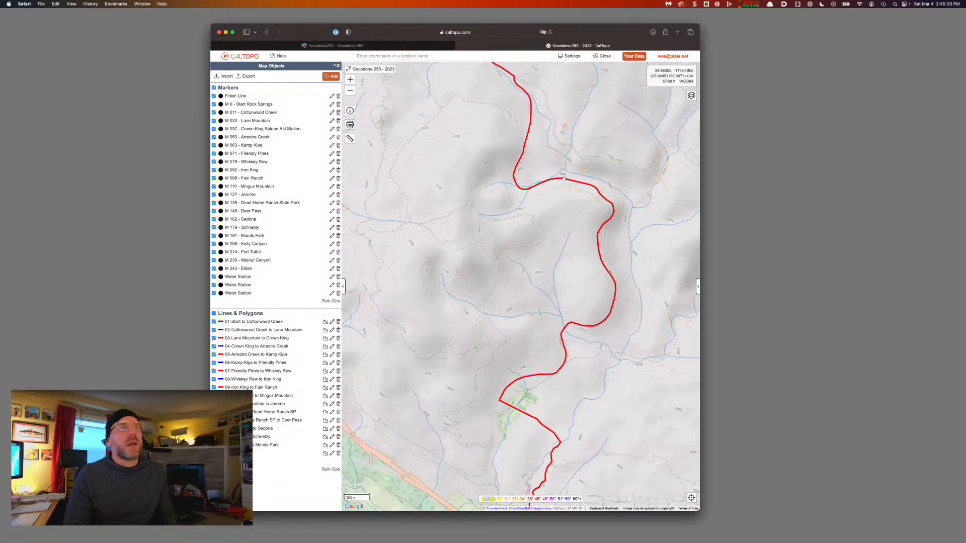
Start a file import and browse into iCloud Drive
click(226, 76)
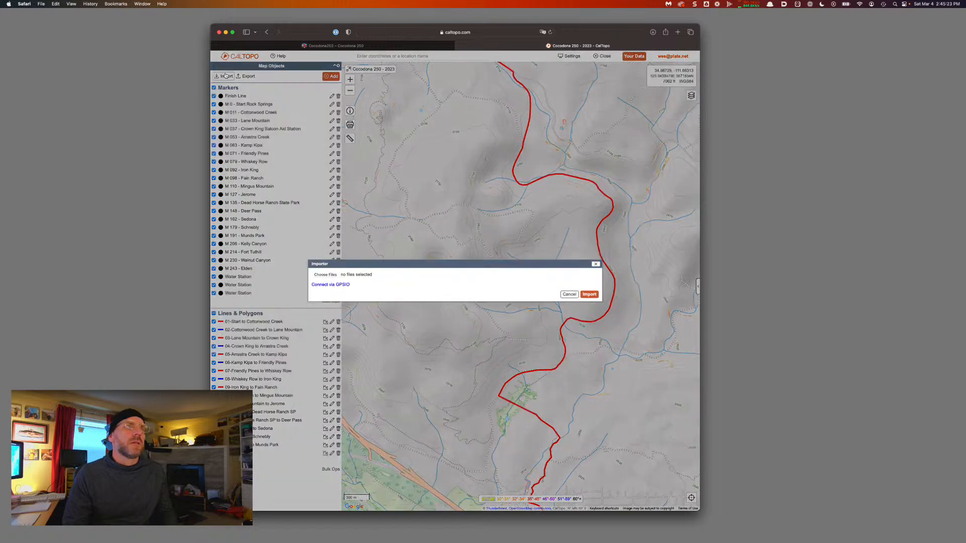
click(334, 275)
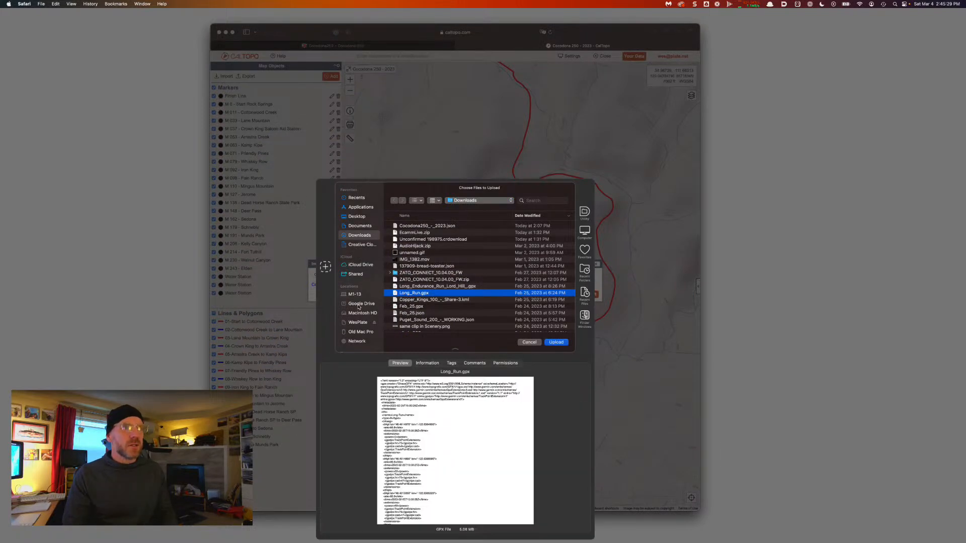
scroll(358, 307, down, 3)
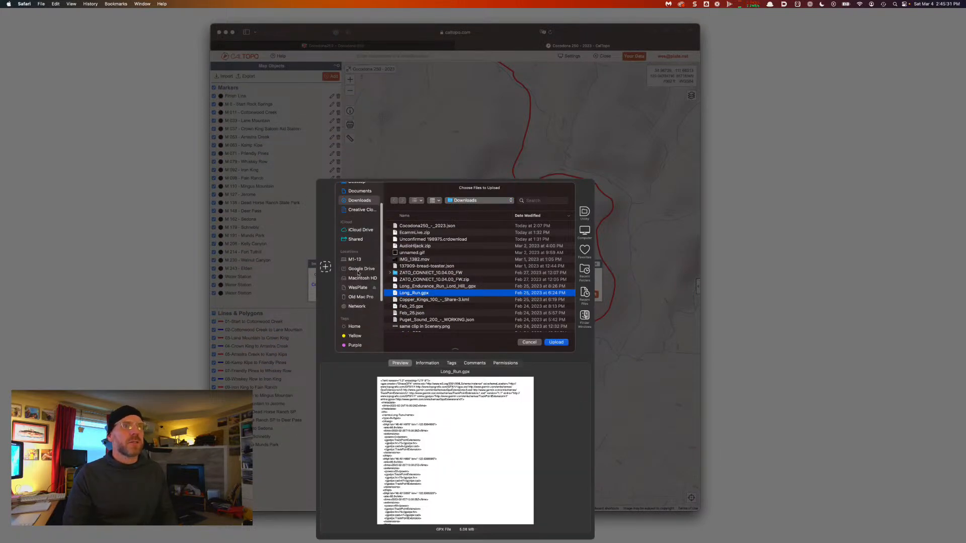
click(356, 230)
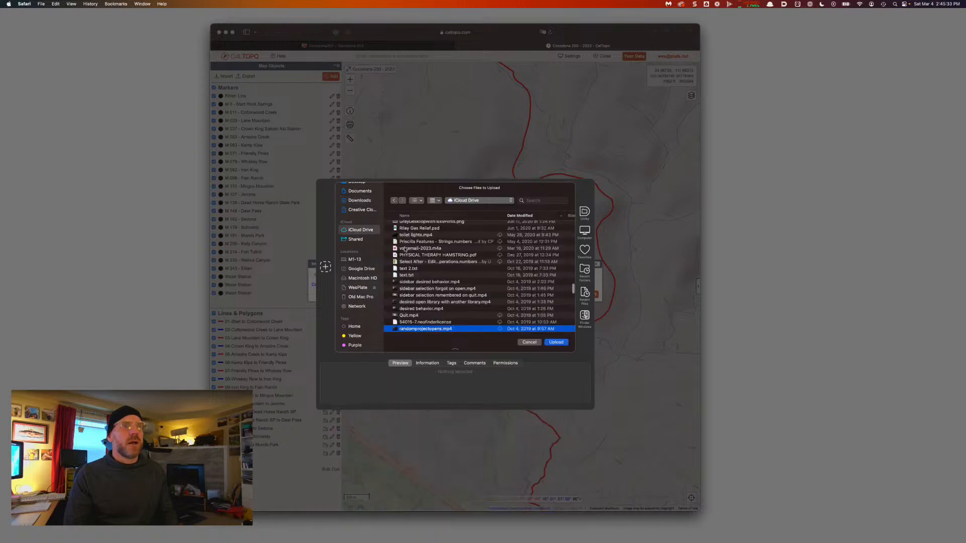
scroll(404, 242, down, 5)
scroll(404, 241, up, 5)
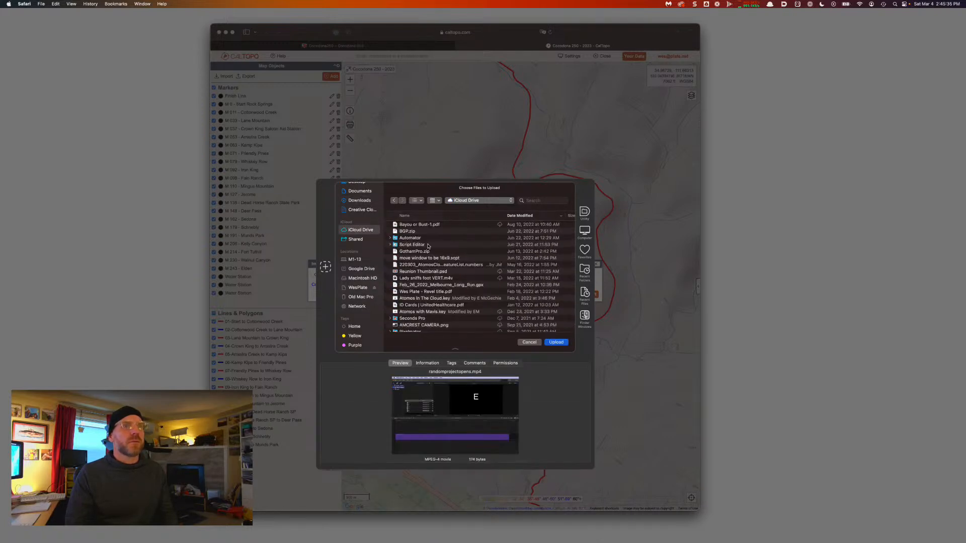
scroll(426, 245, up, 5)
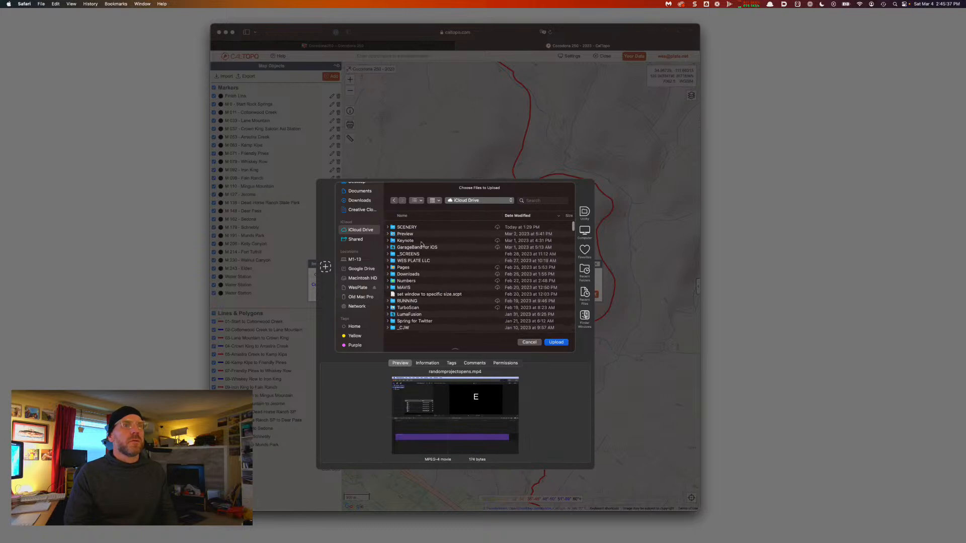
scroll(421, 244, down, 2)
Upload the Garmin activity GPX from RUNNING > 2022 > COCODONA > ACTUAL GPX (Garmin)
click(412, 271)
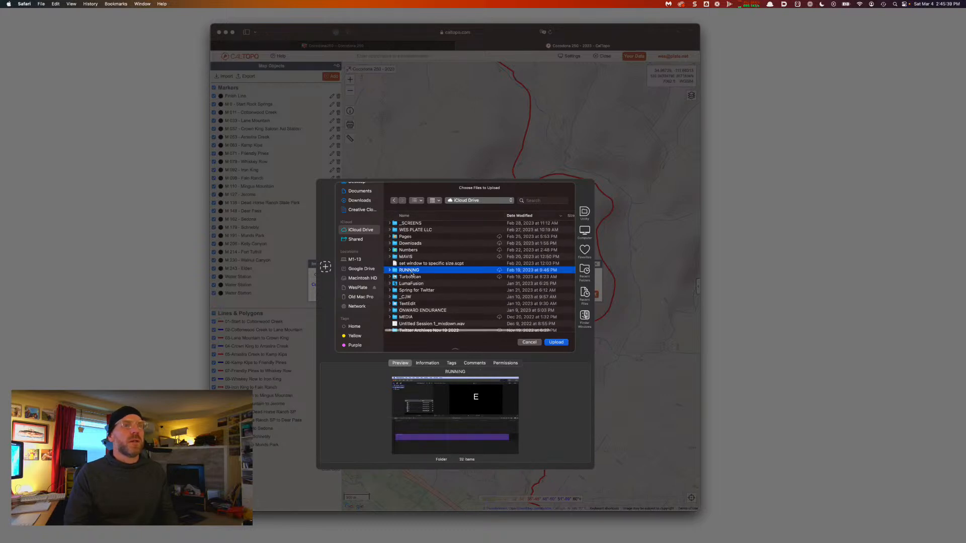
double_click(412, 271)
scroll(408, 236, up, 5)
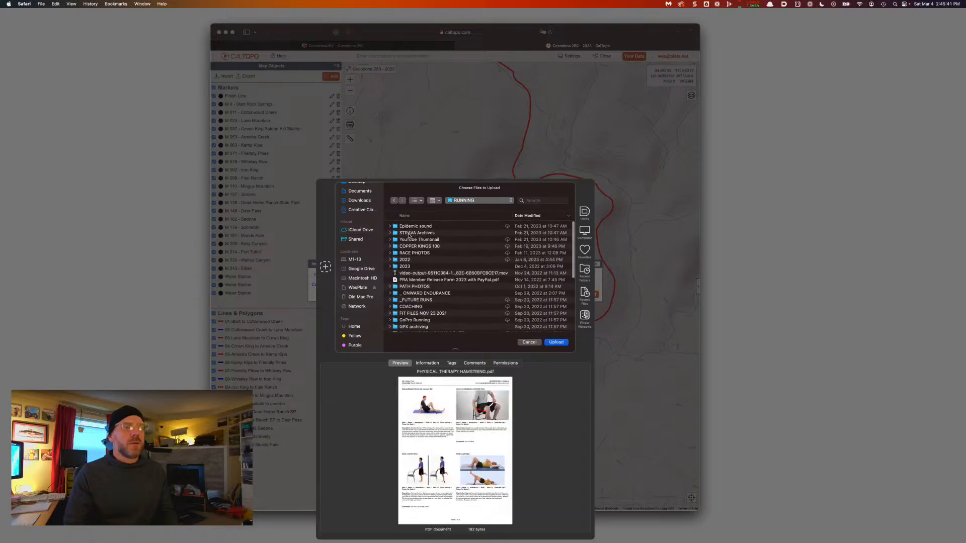
text(2022)
key(Return)
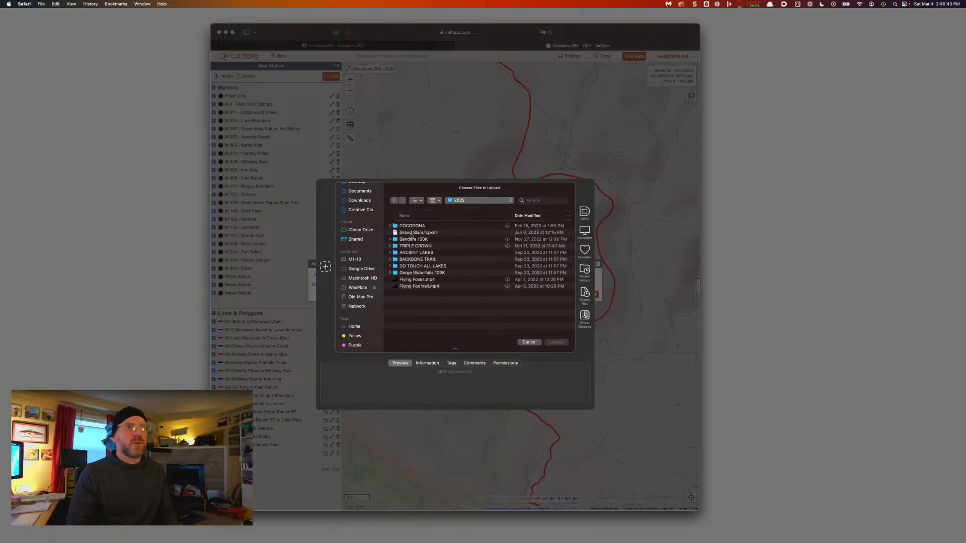
double_click(411, 227)
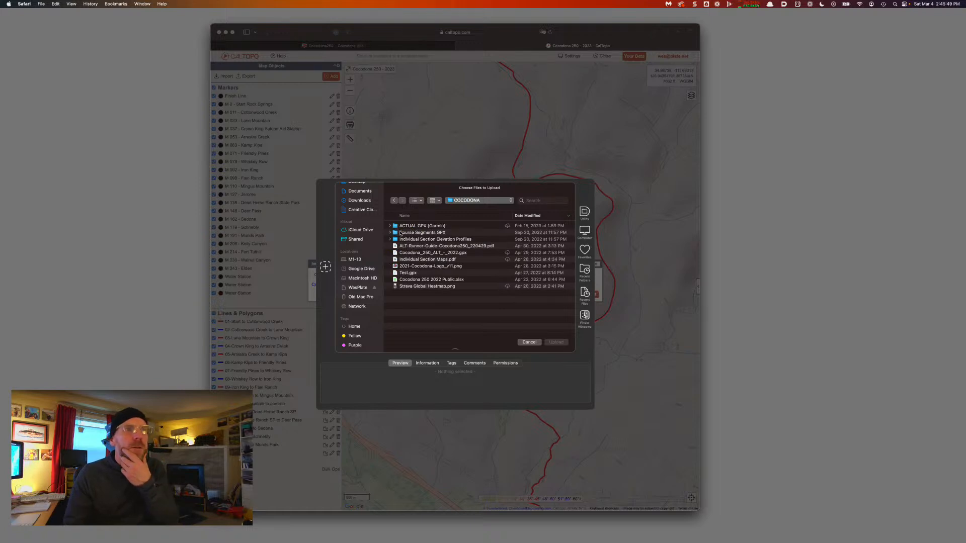
click(390, 227)
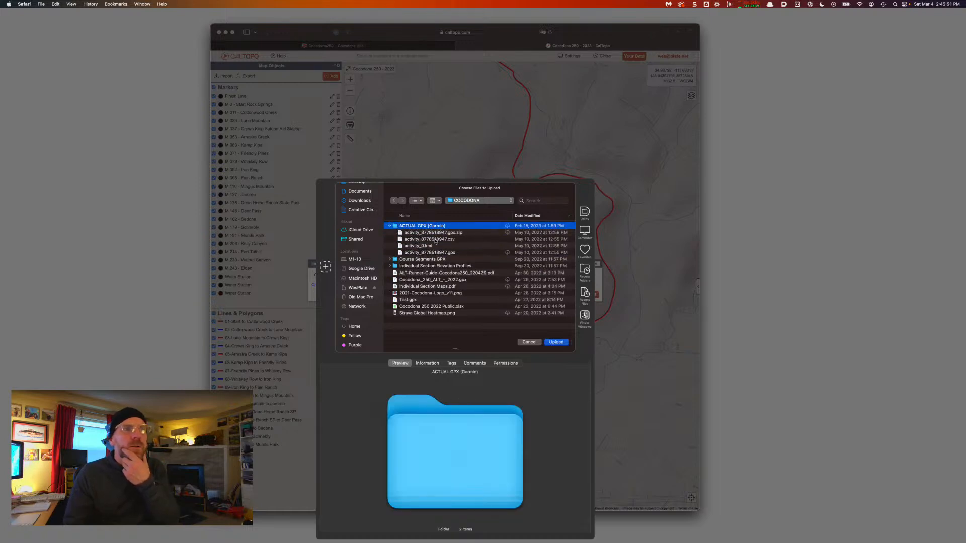
click(507, 253)
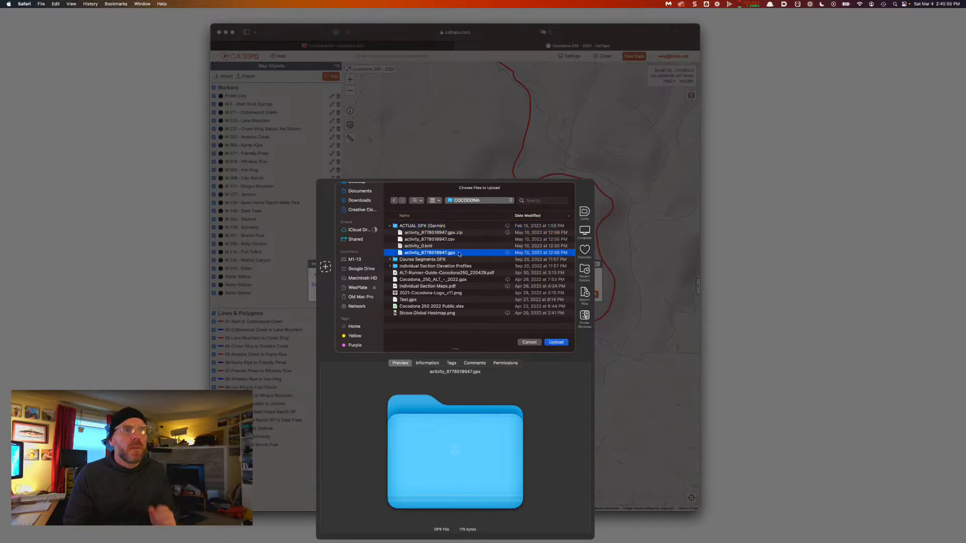
click(554, 343)
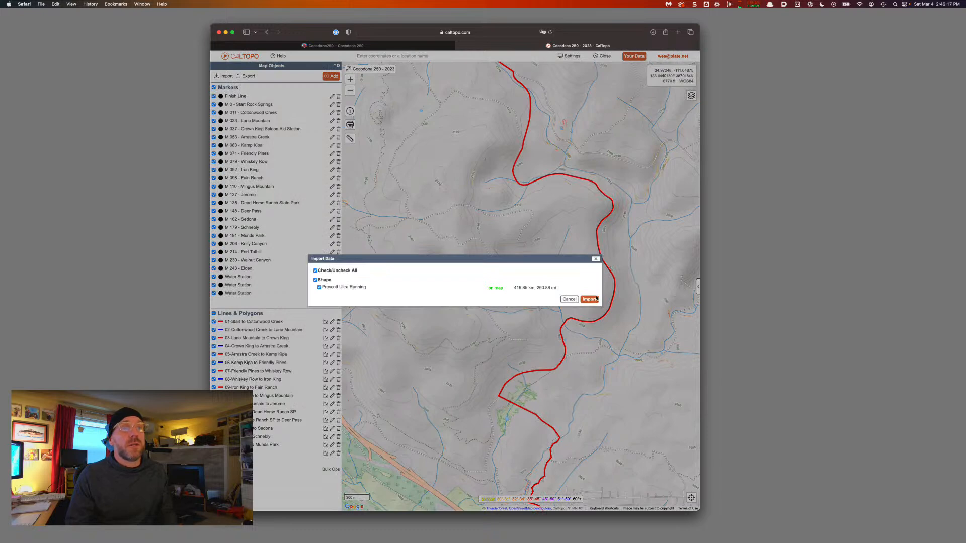
Import the Prescott Ultra Running track and style it with line weight 6 in green
click(590, 300)
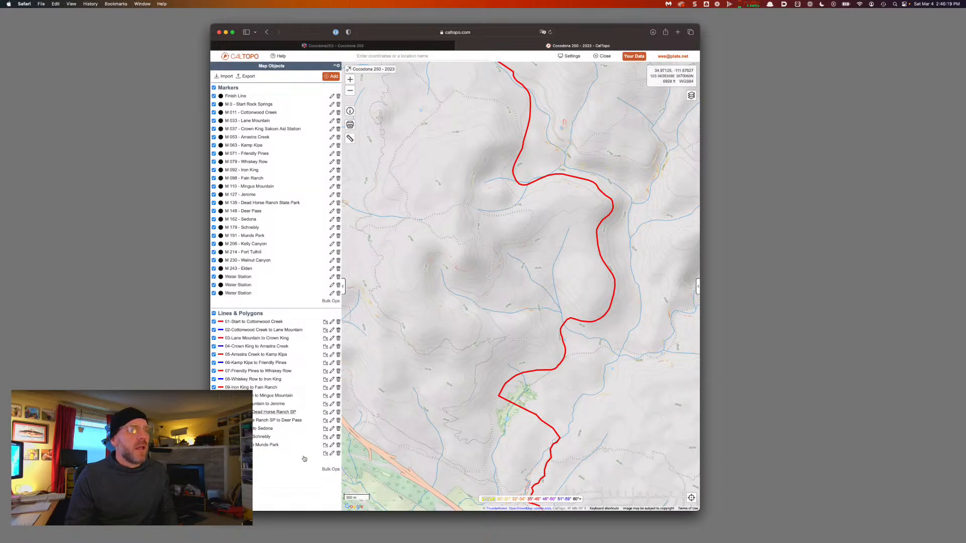
click(329, 470)
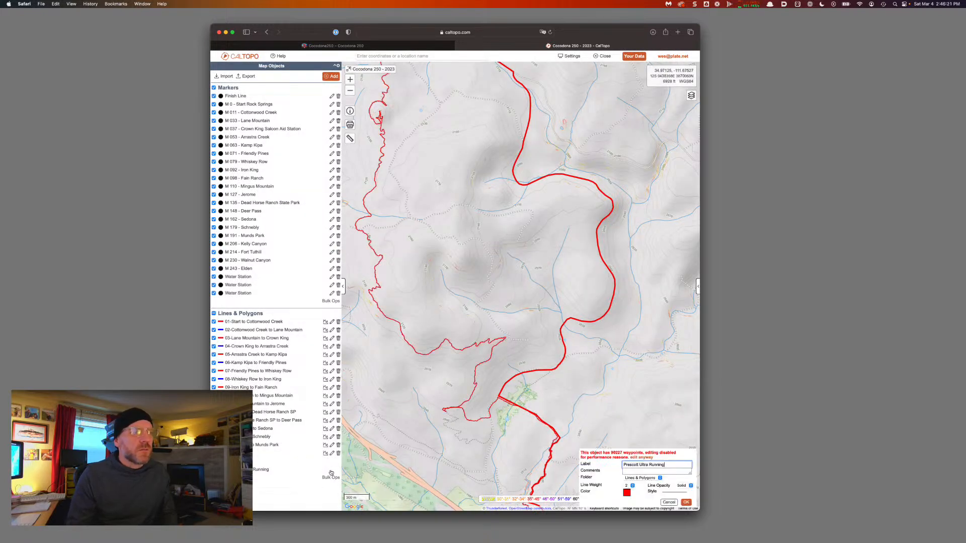
click(631, 486)
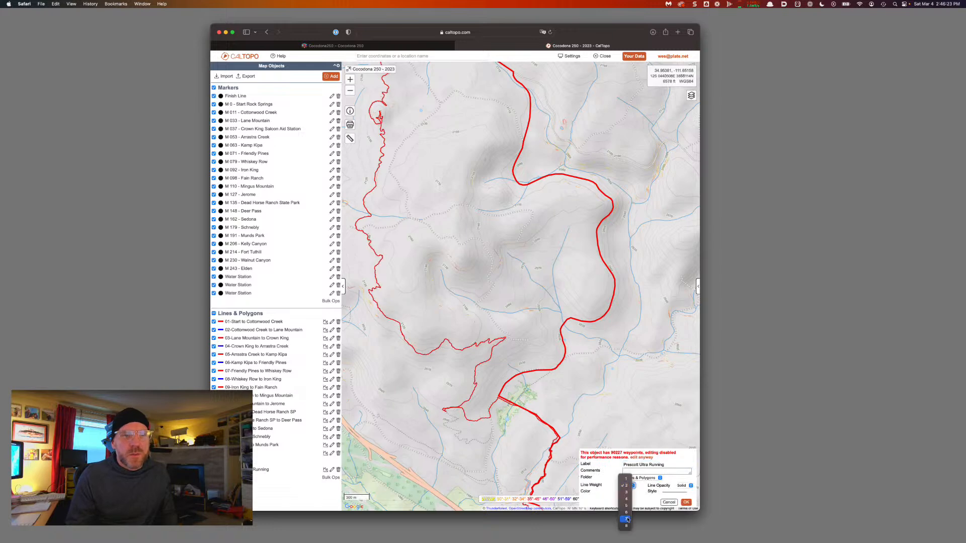
click(626, 512)
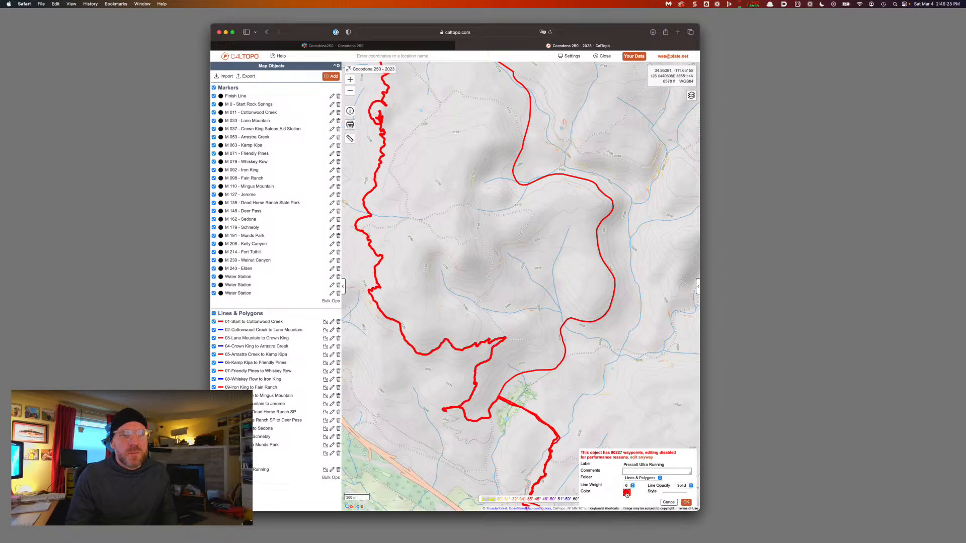
click(627, 493)
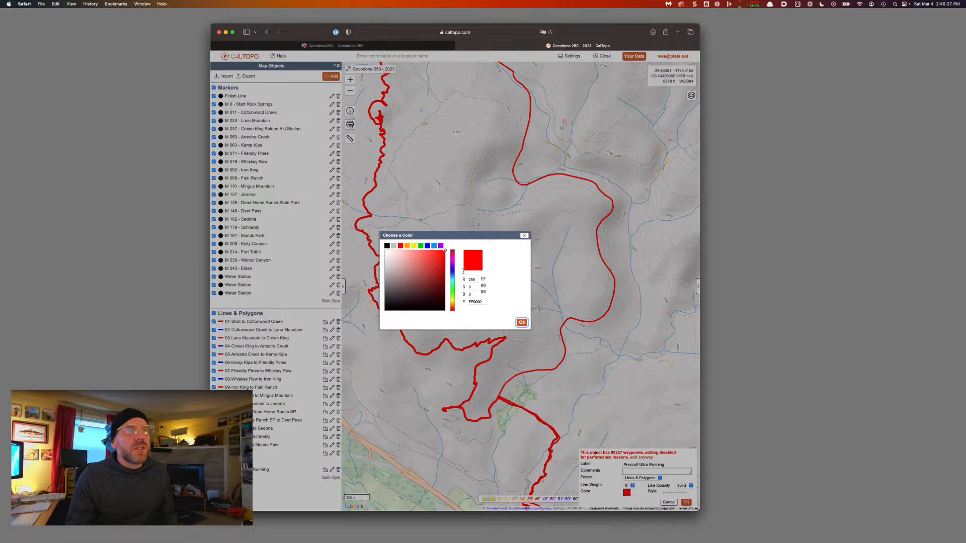
click(407, 246)
click(521, 322)
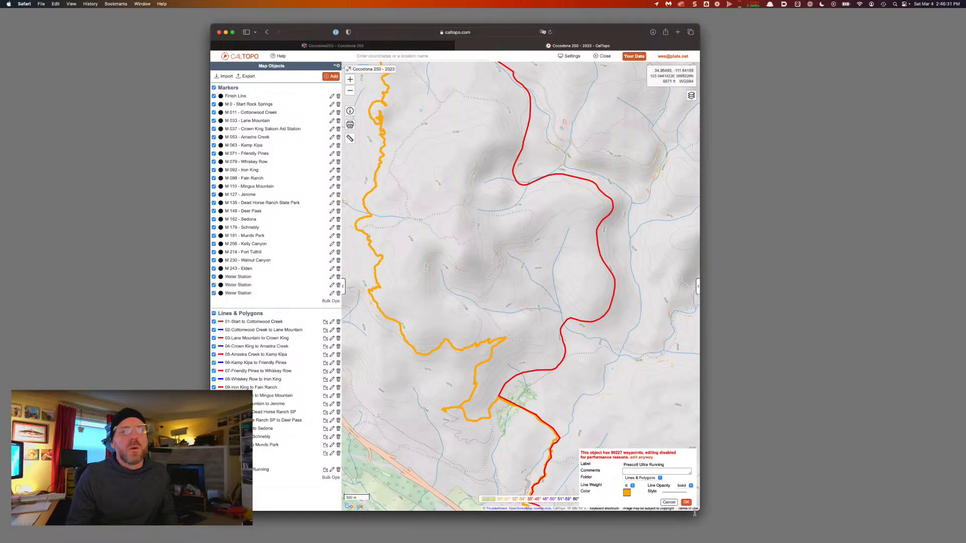
click(627, 493)
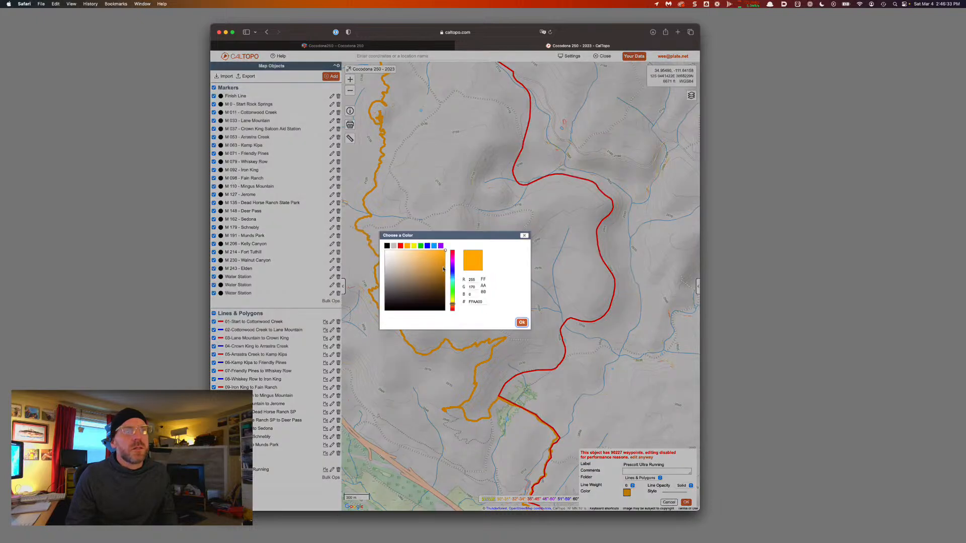
click(420, 246)
click(521, 322)
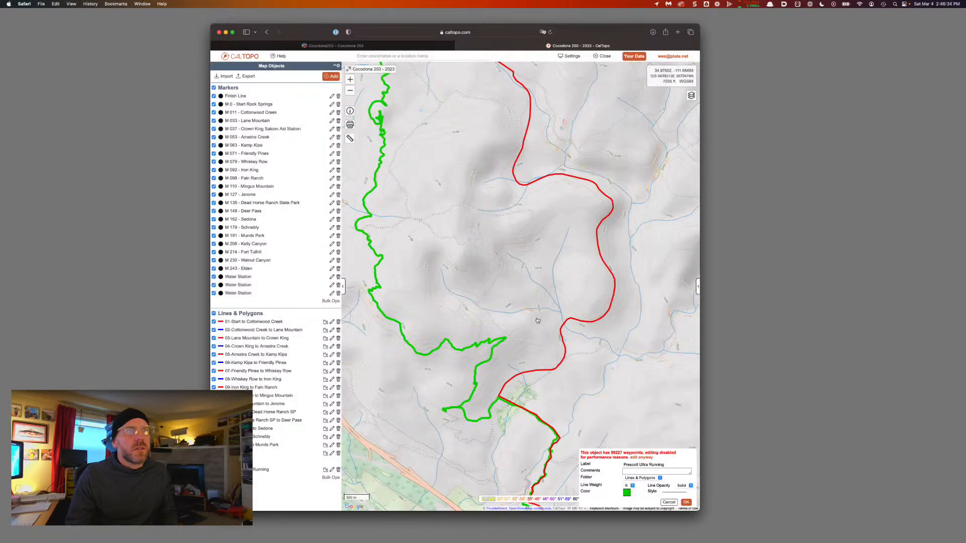
click(686, 503)
drag(570, 458, 601, 382)
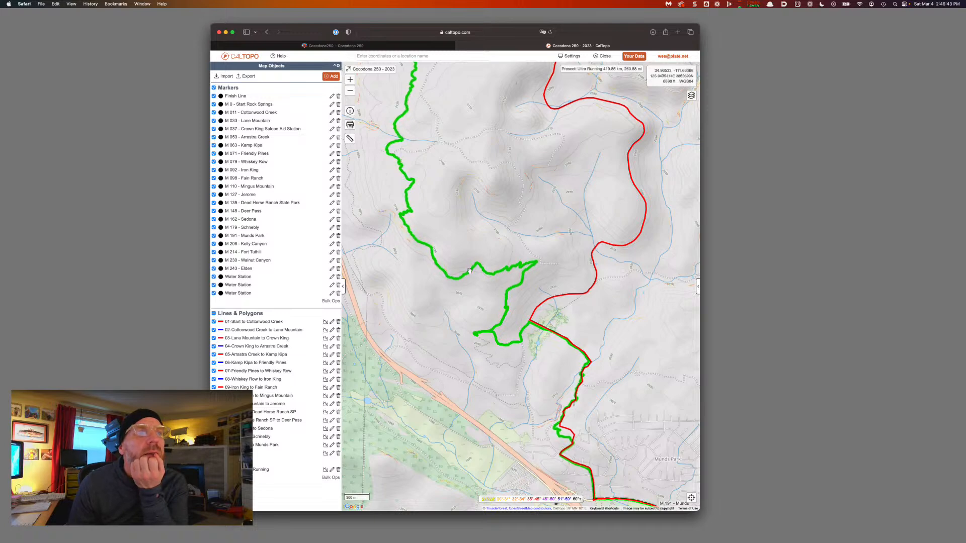
Frame Munds Park at the lower centre of the map
drag(431, 219, 450, 375)
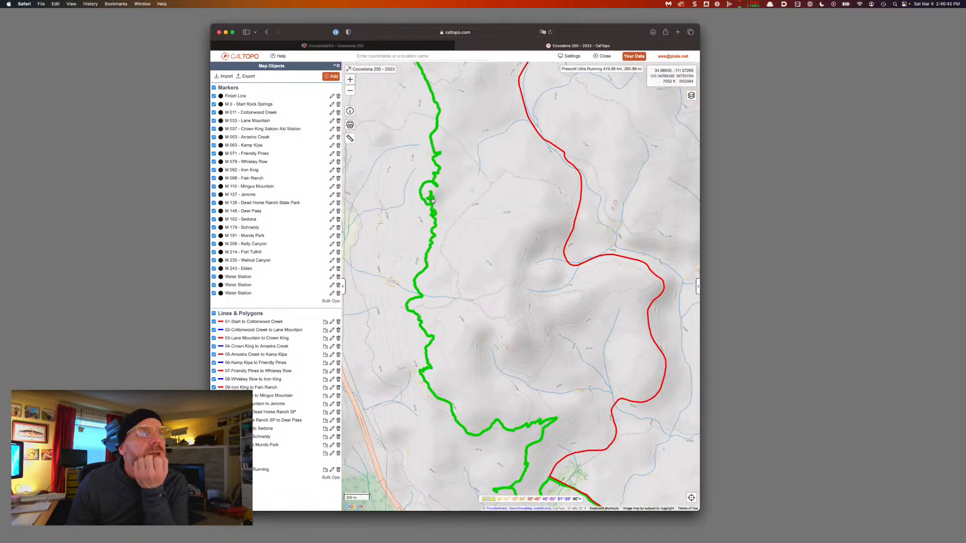
scroll(433, 201, up, 3)
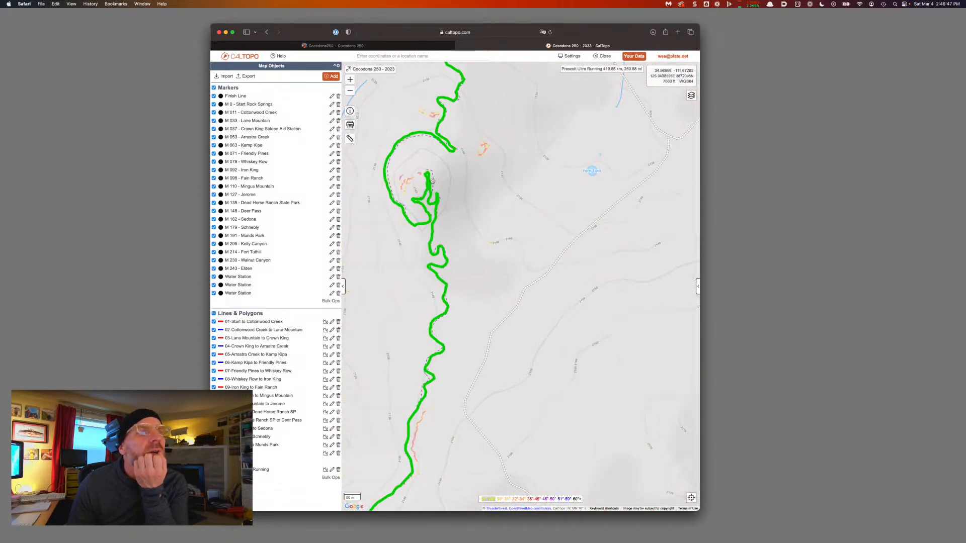
scroll(426, 217, down, 5)
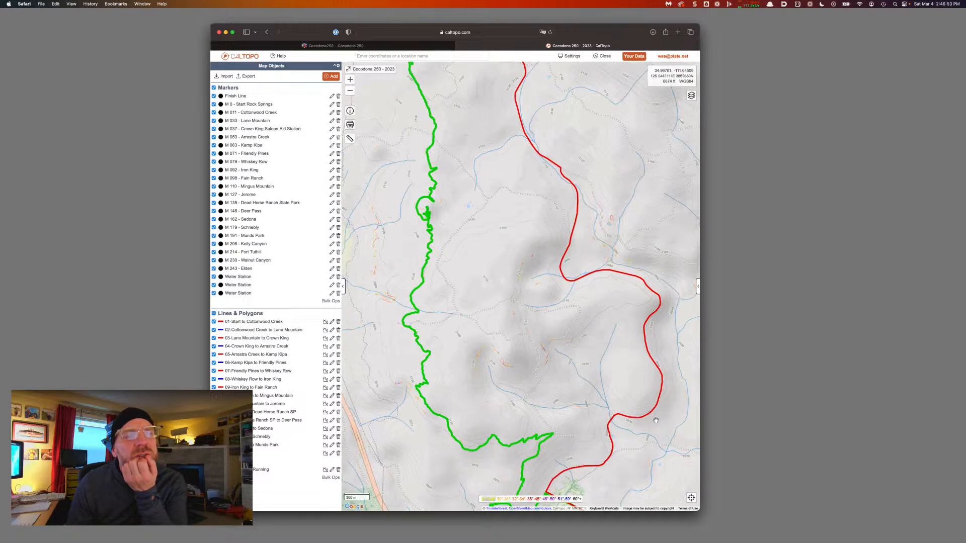
scroll(629, 322, down, 2)
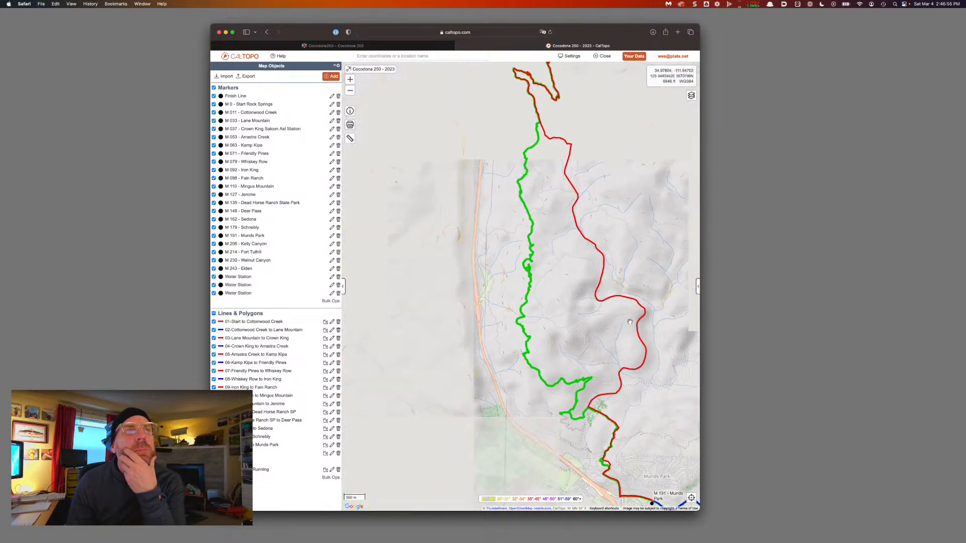
drag(593, 282, 555, 238)
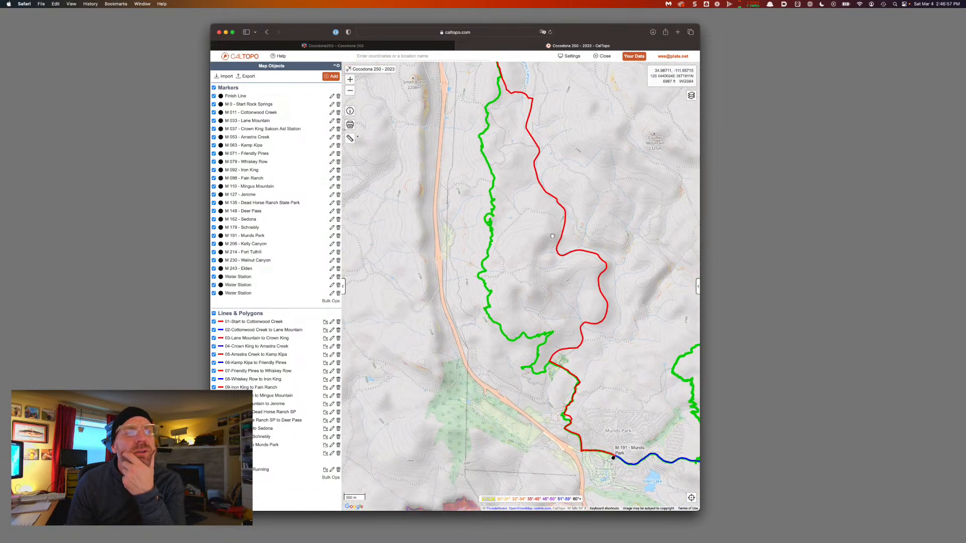
drag(613, 401, 501, 359)
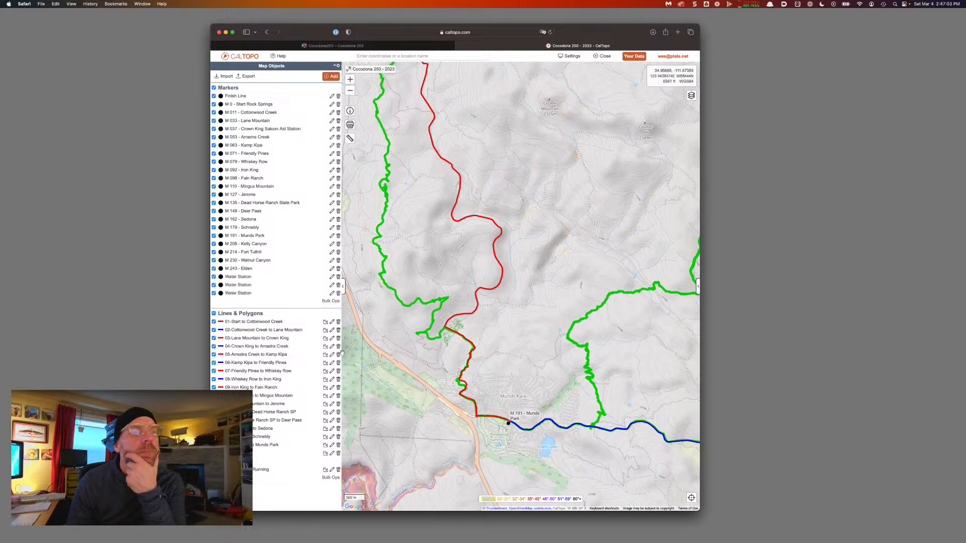
Relabel the imported track '2022' and hide it from the map
click(331, 470)
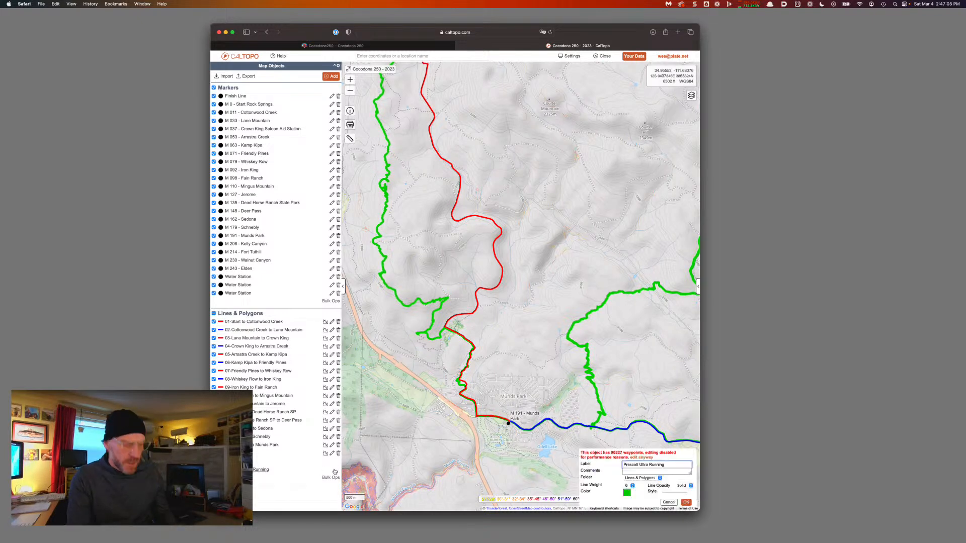
key(super+a)
text(2022)
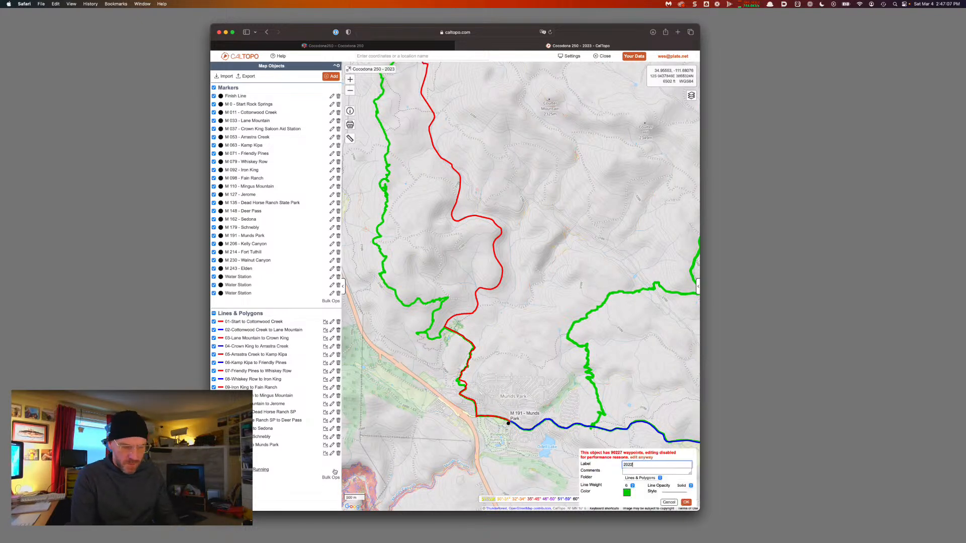
key(Return)
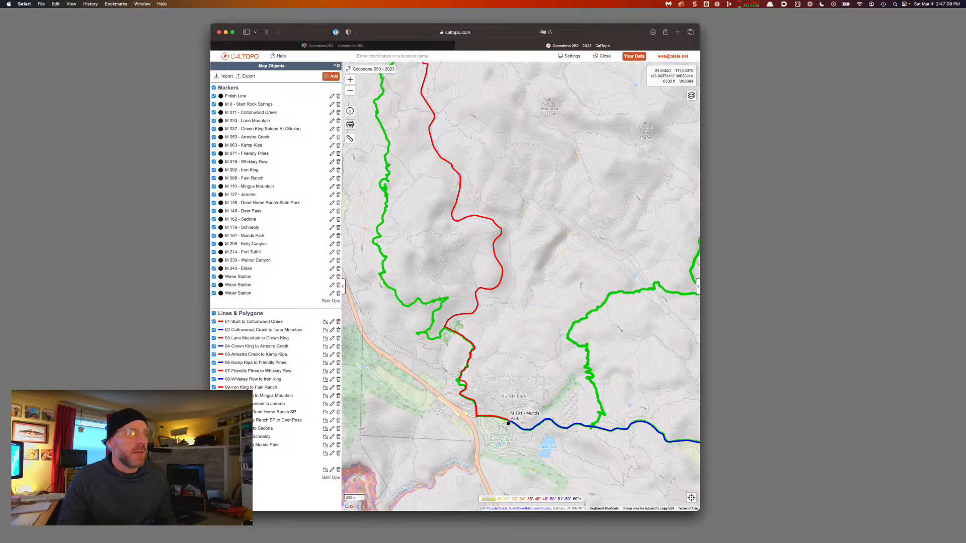
click(214, 470)
Pan north along the red route to the M 206 - Kelly Canyon marker, keeping the green track hidden
drag(505, 260, 574, 320)
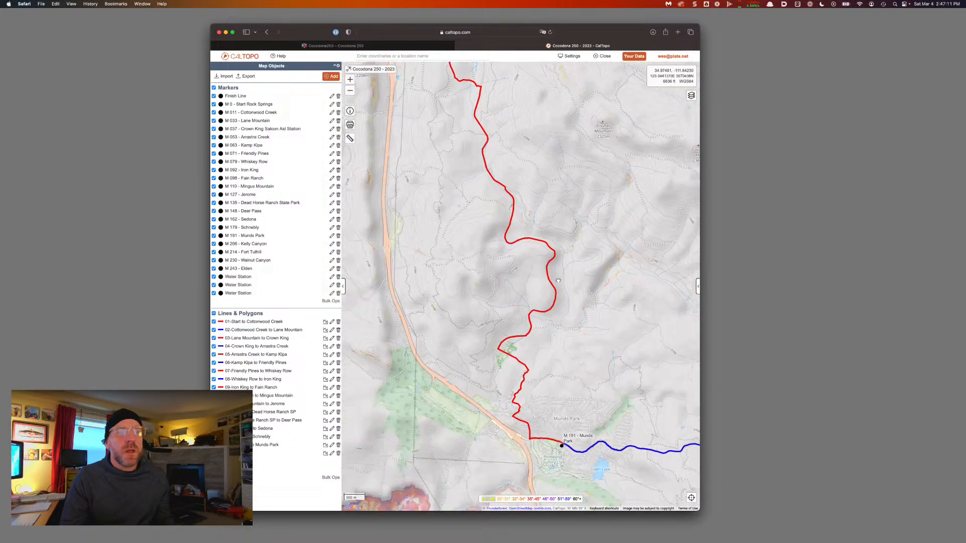
drag(523, 338, 530, 361)
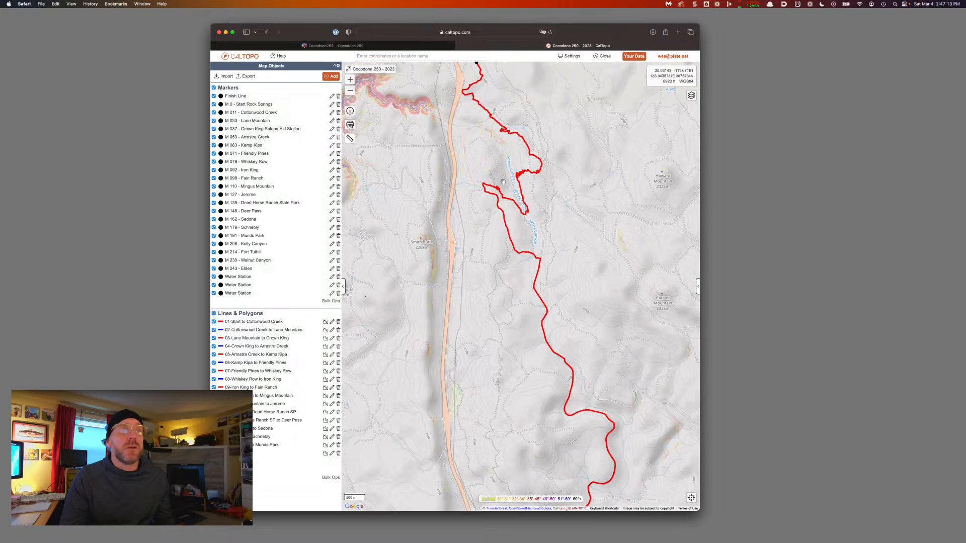
drag(488, 178, 510, 300)
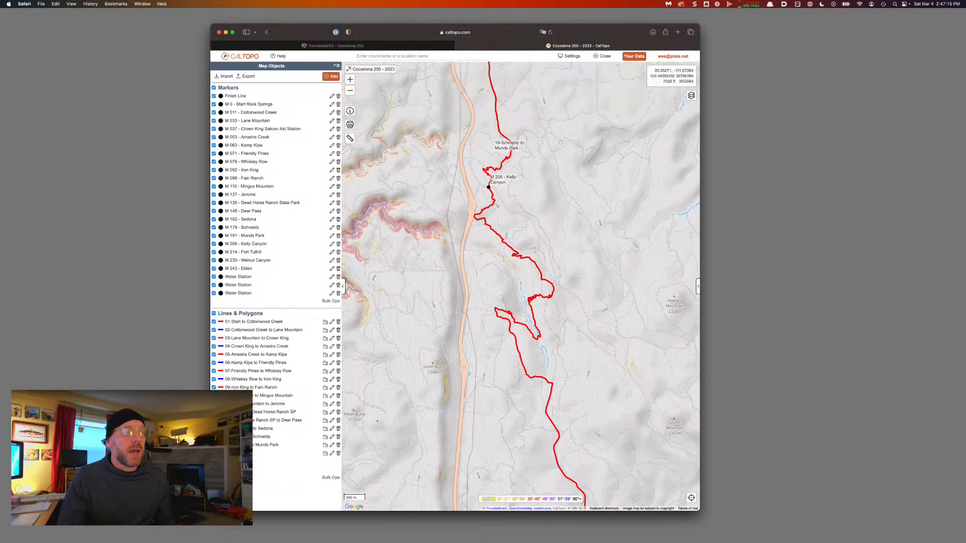
click(213, 469)
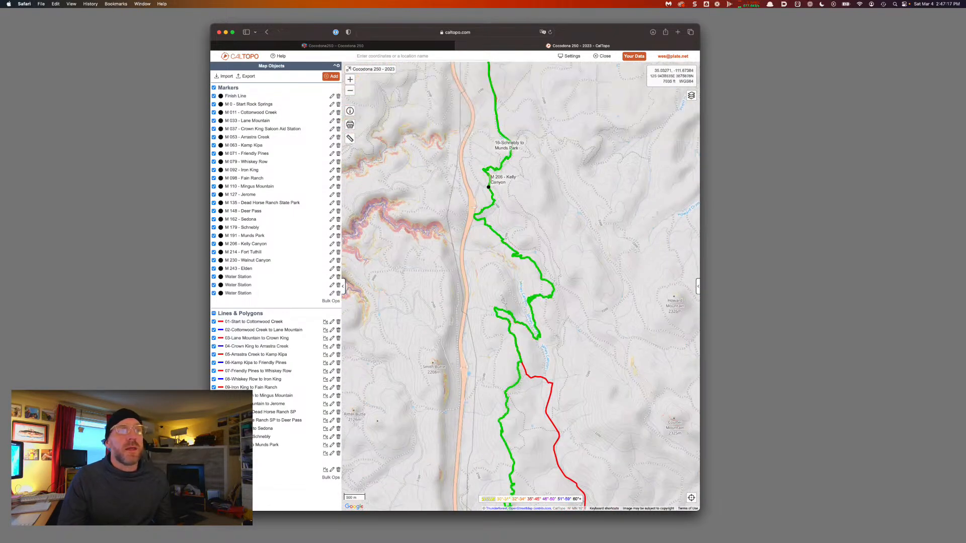
click(214, 469)
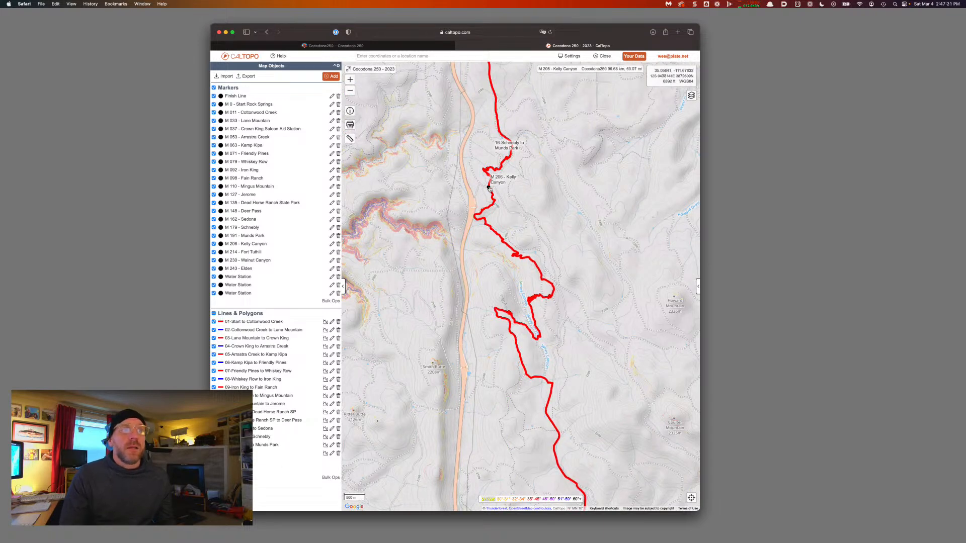
click(489, 189)
Split the course at the M 206 - Kelly Canyon marker
click(460, 170)
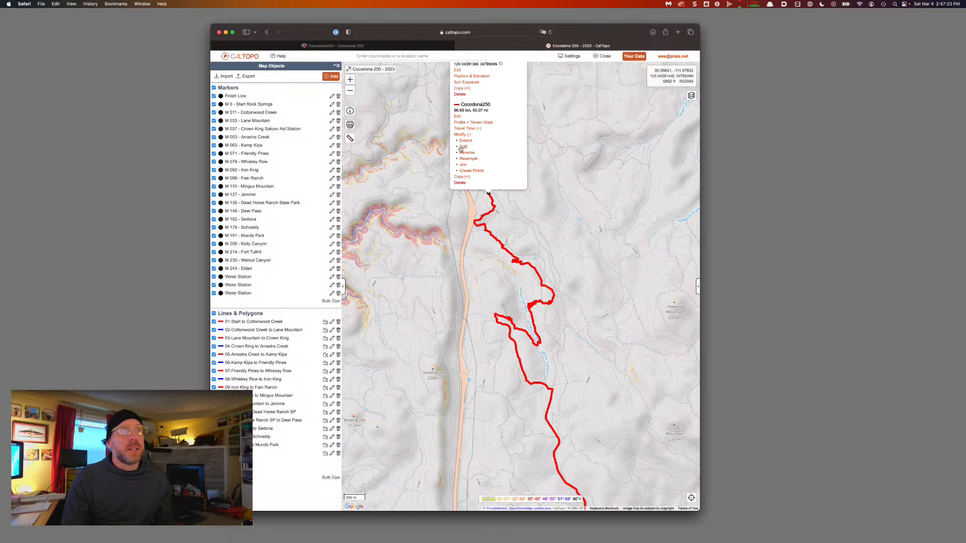
click(462, 147)
key(Return)
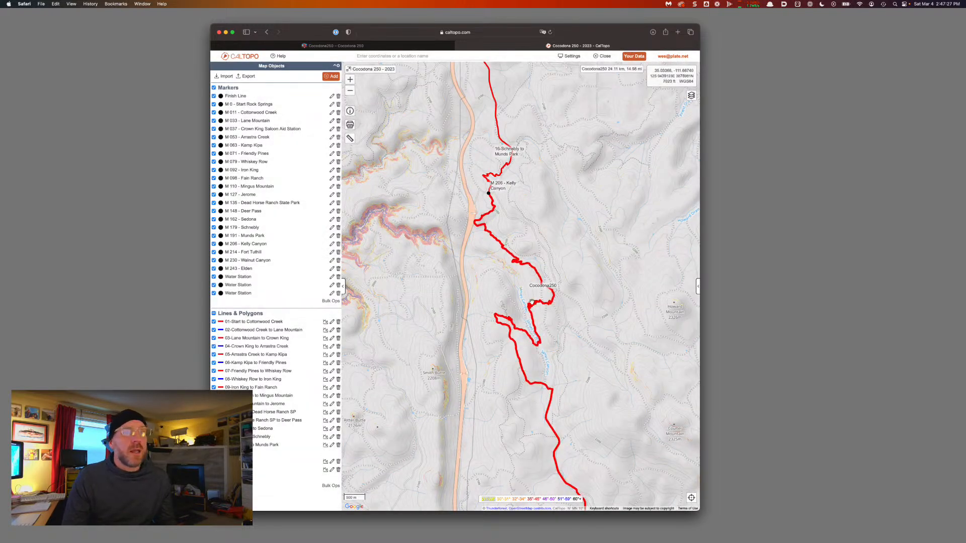
Label the new leg '17-Munds Park to Kelly Canyon', copying the name from the marker
click(531, 304)
click(501, 261)
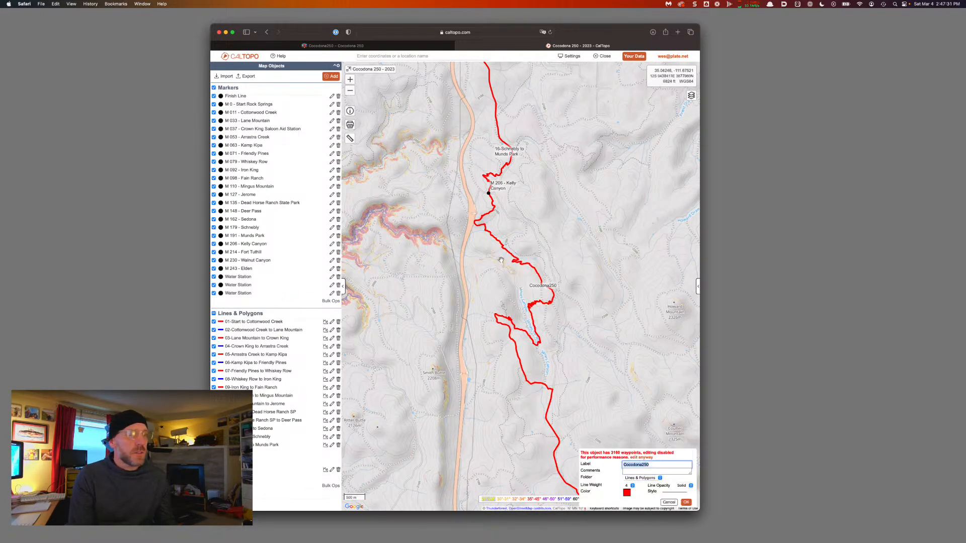
key(BackSpace)
text(17-Munds Park)
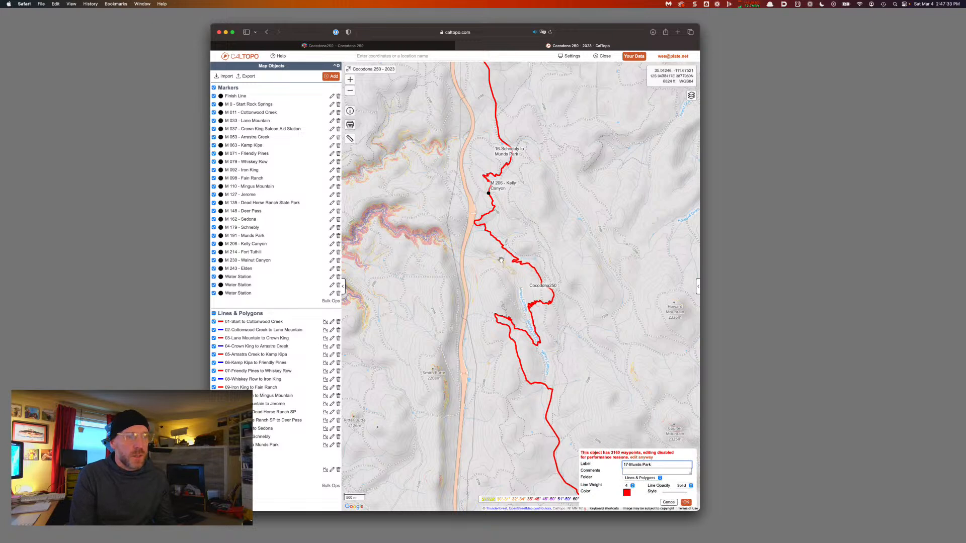
text(to)
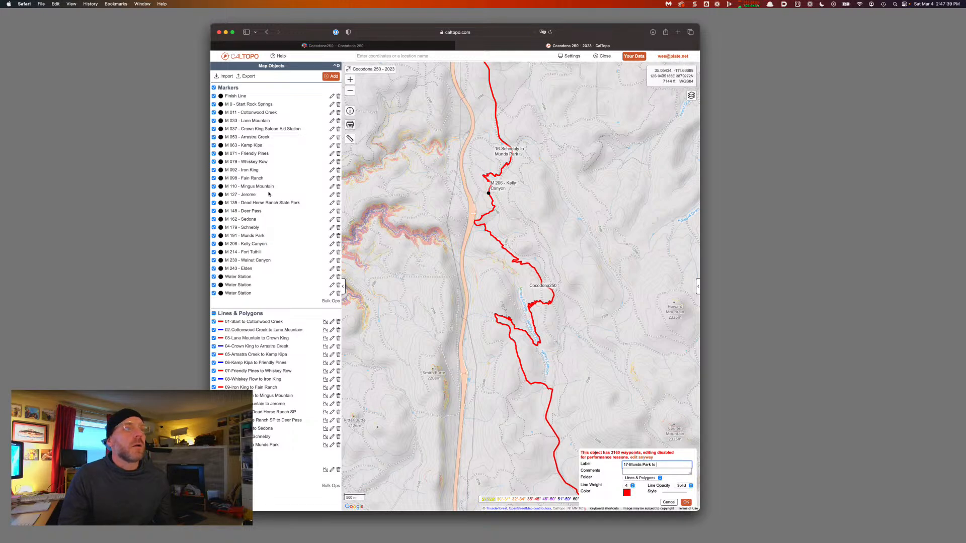
click(495, 187)
drag(506, 90, 479, 89)
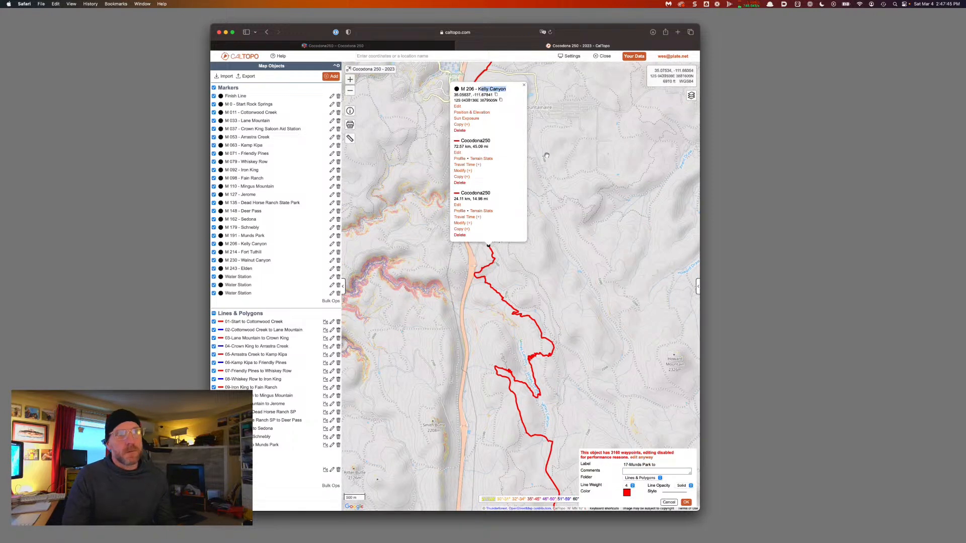
drag(477, 89, 506, 89)
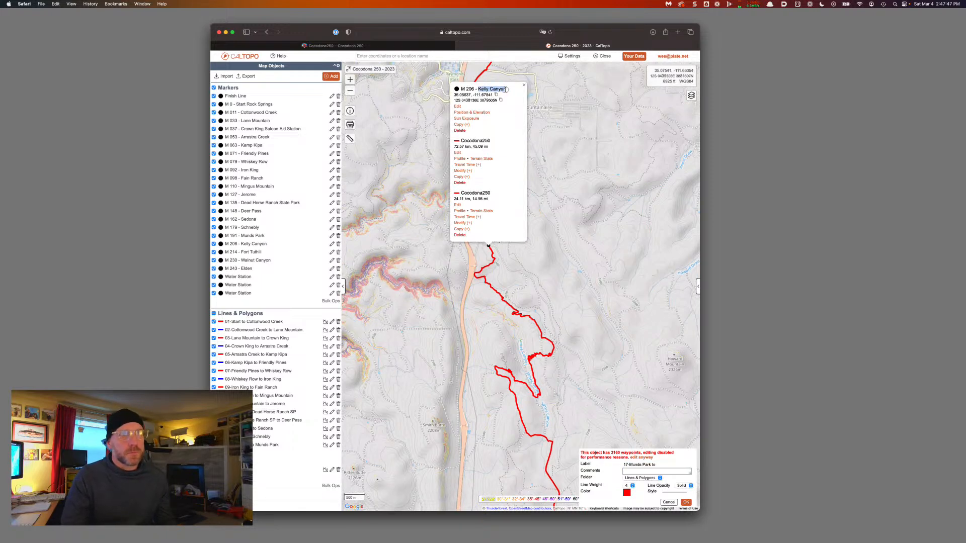
key(super+c)
click(523, 86)
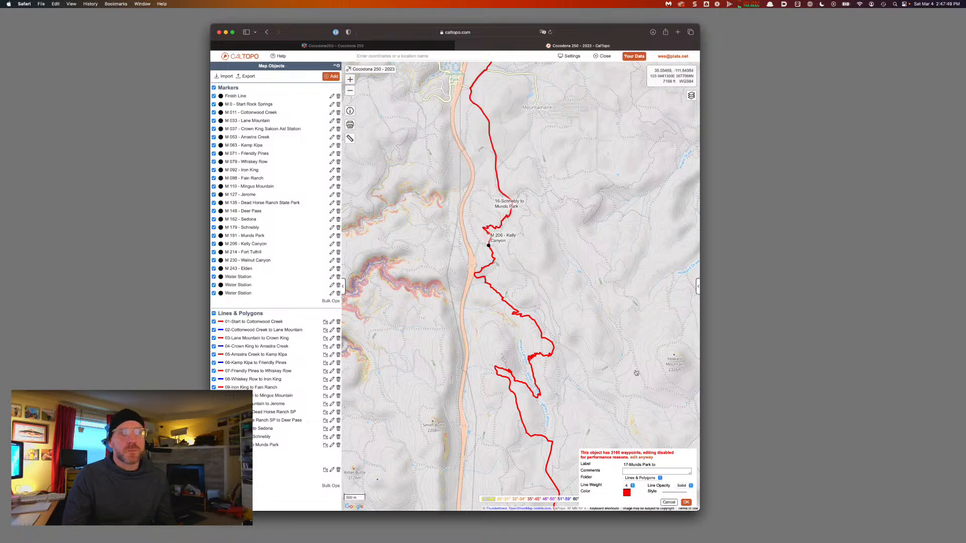
key(super+v)
click(686, 502)
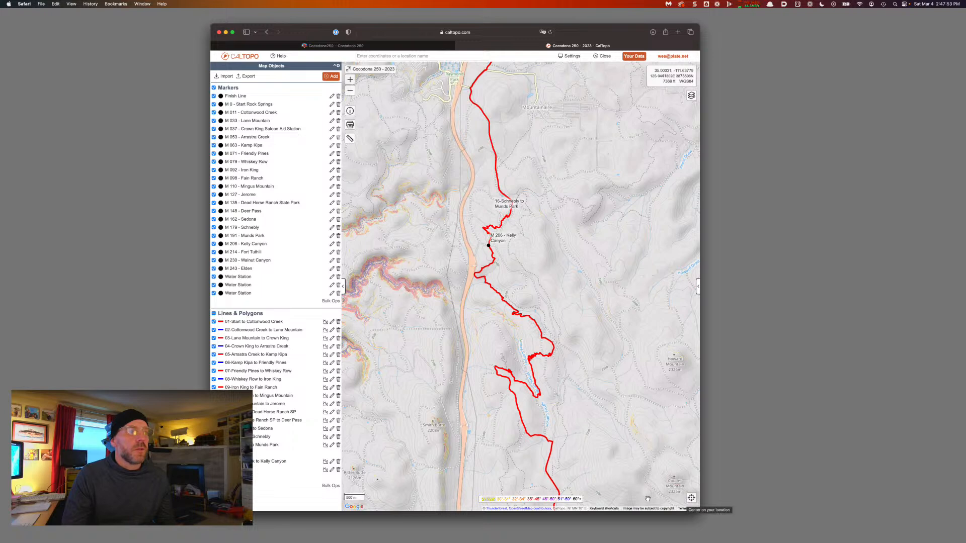
Pan north to the M 214 - Fort Tuthill marker and split the course there
drag(581, 162, 561, 299)
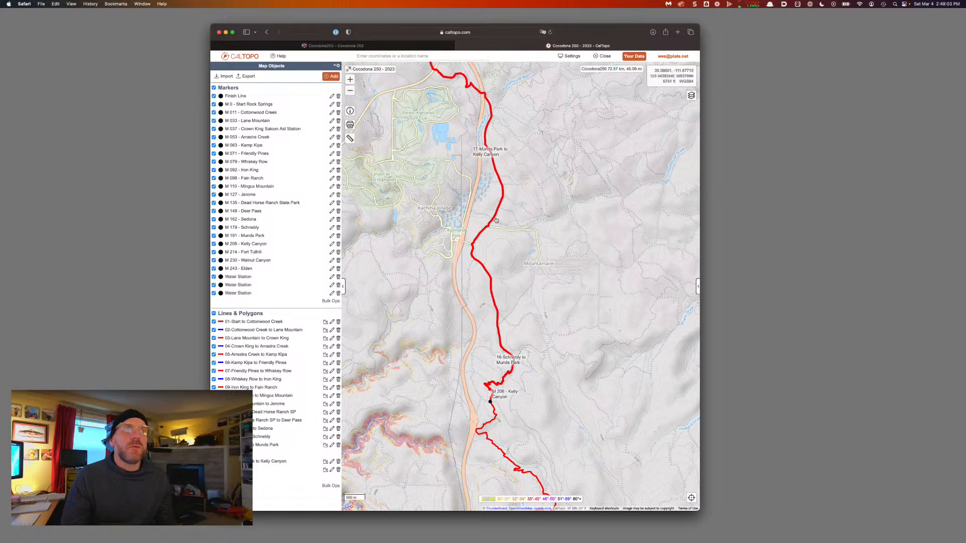
drag(456, 70, 503, 188)
drag(483, 157, 492, 189)
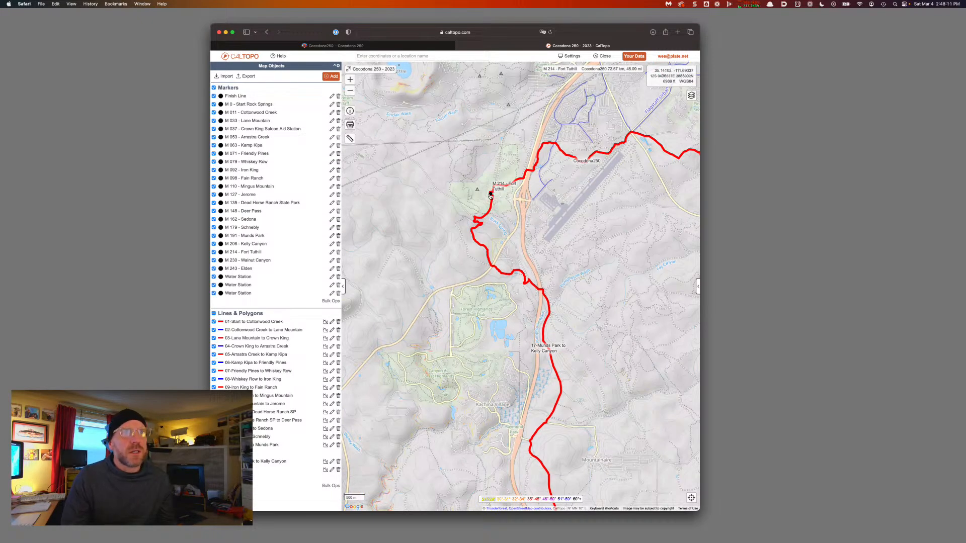
click(490, 195)
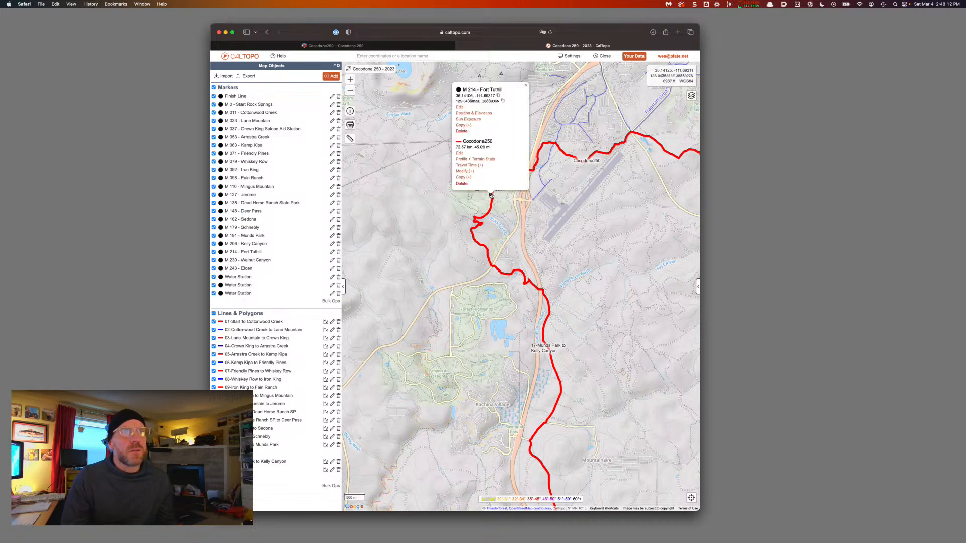
click(465, 171)
click(462, 148)
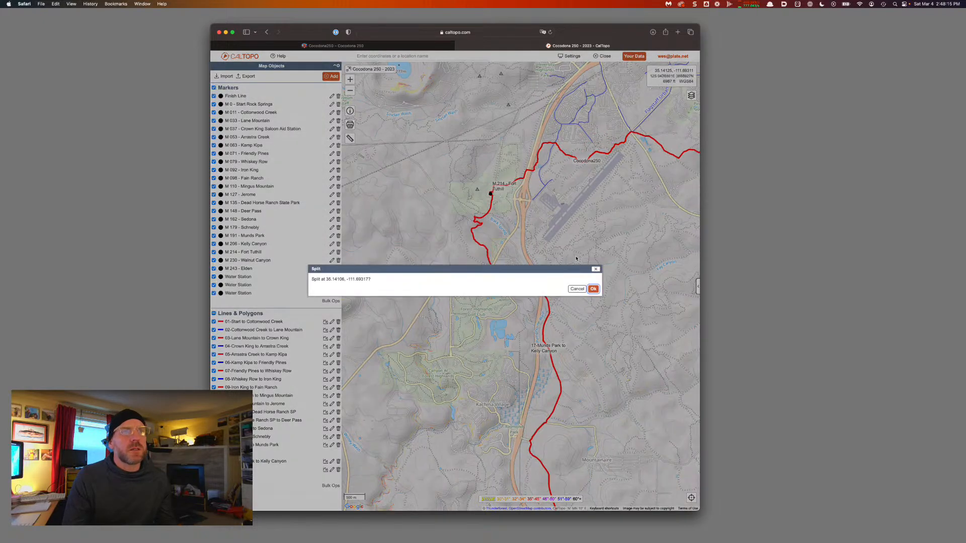
click(593, 288)
Label the new leg '18-Kelly Canyon to Fort Tuthill'
click(528, 287)
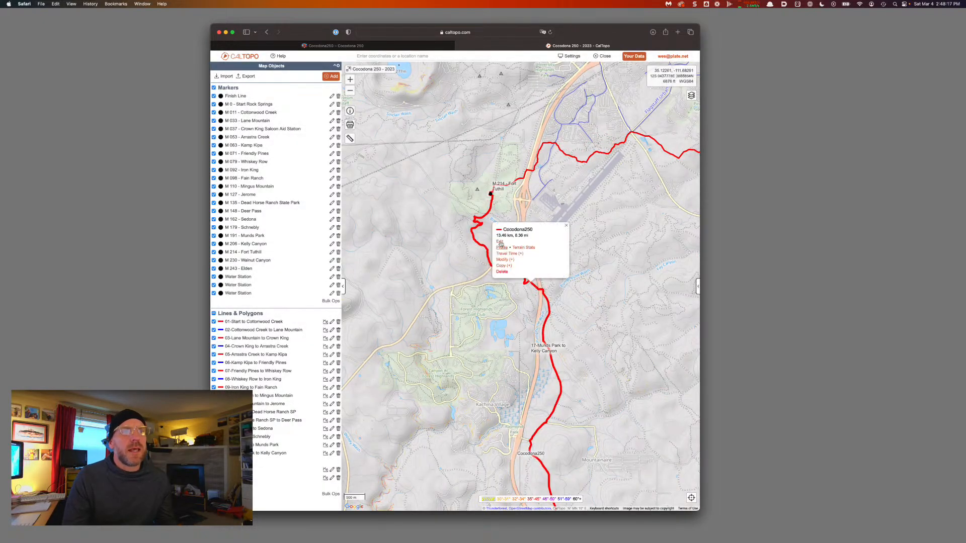
click(501, 245)
key(super+a)
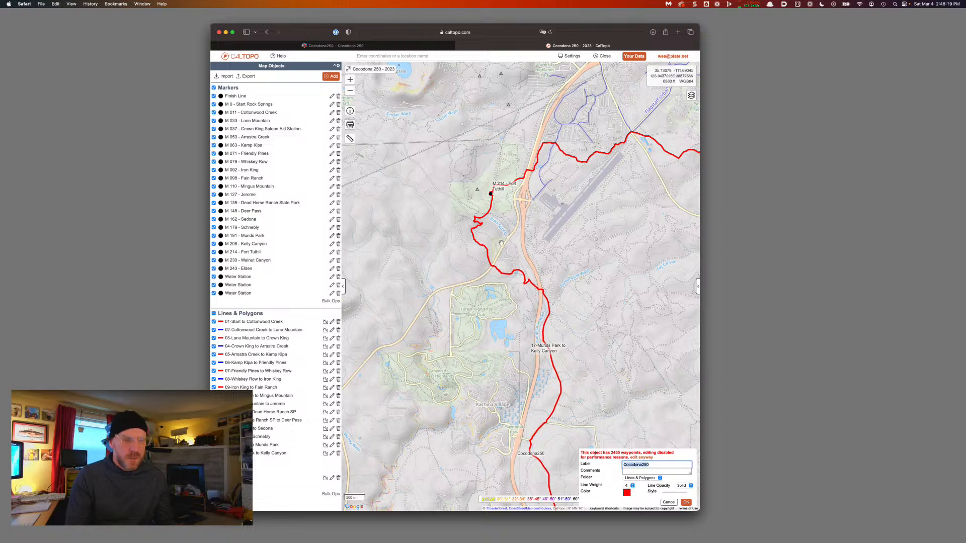
text(18-)
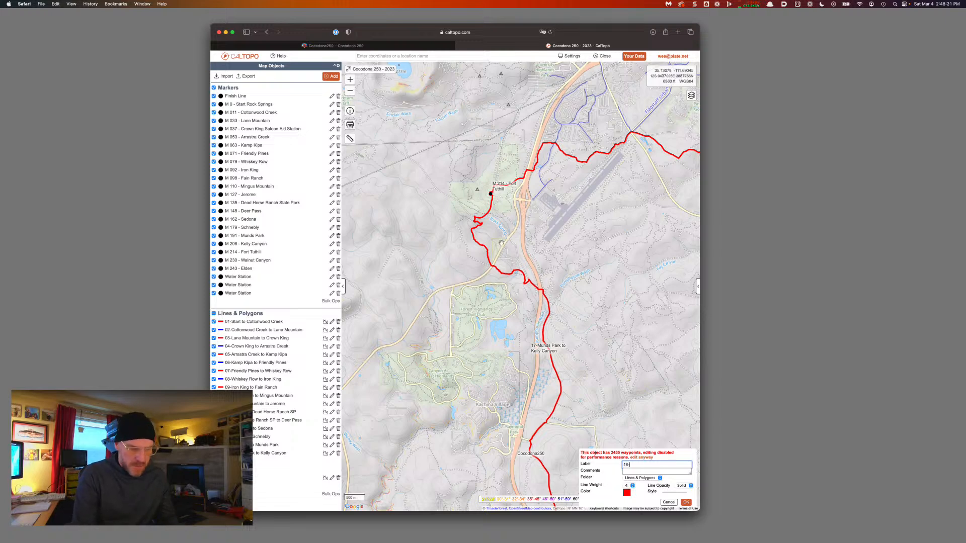
text(Kelly Canyon to)
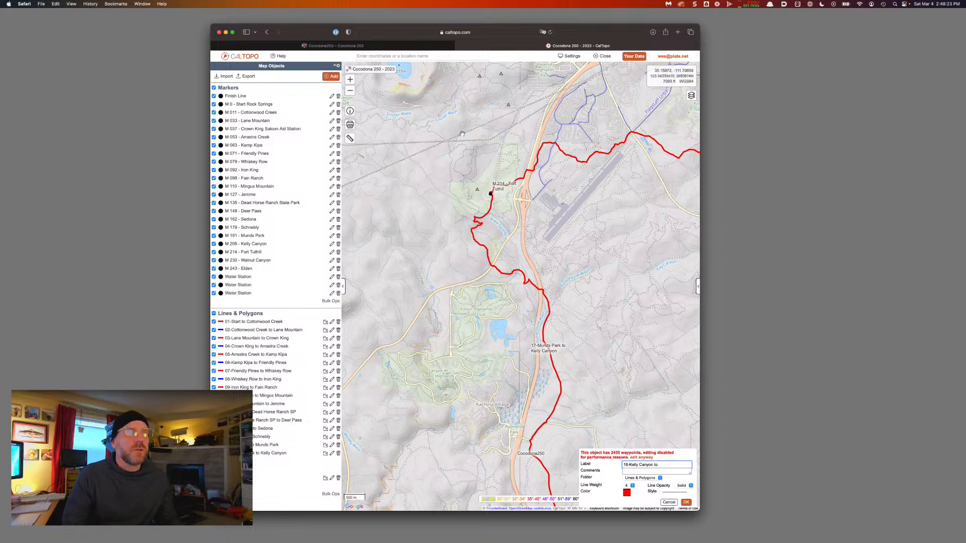
click(491, 196)
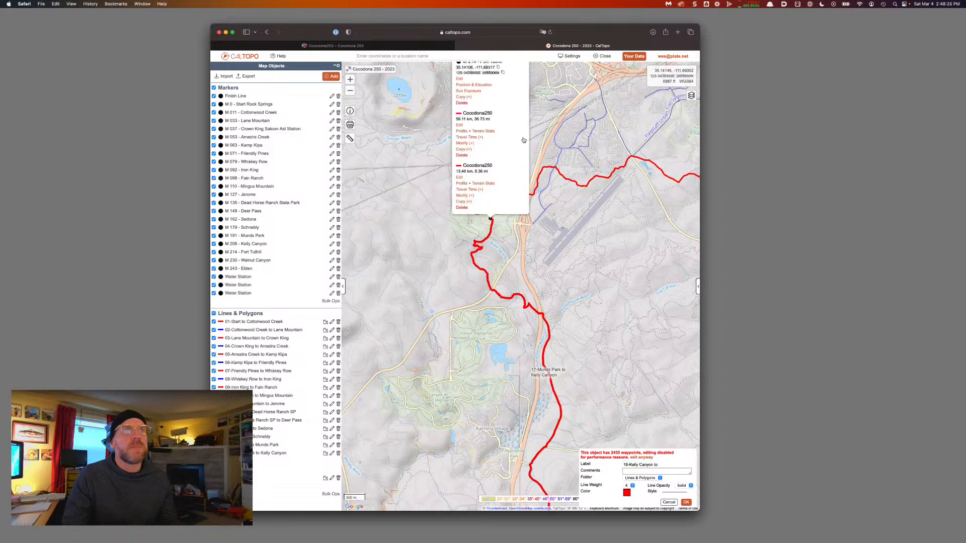
drag(502, 89, 479, 89)
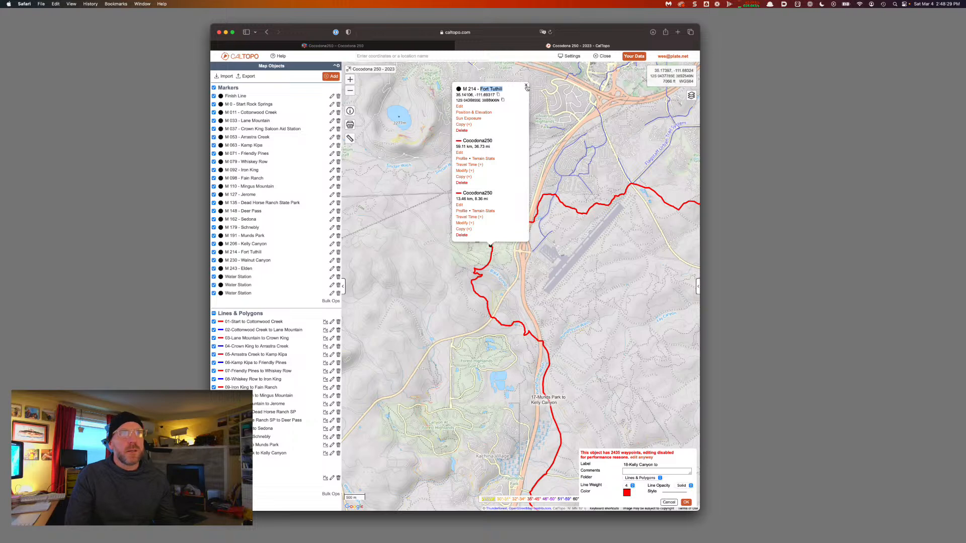
click(526, 87)
click(661, 464)
key(super+v)
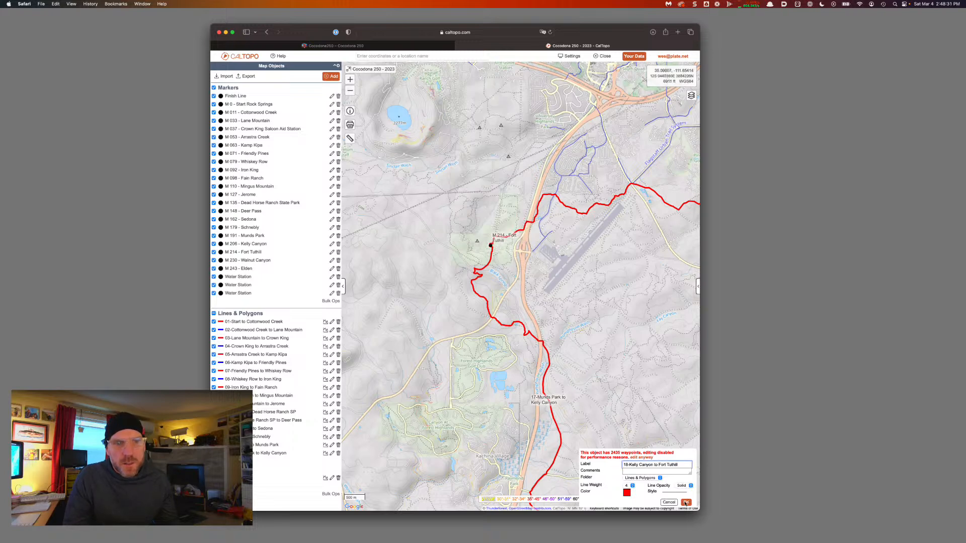
Make the 18-Kelly Canyon to Fort Tuthill leg blue
click(626, 494)
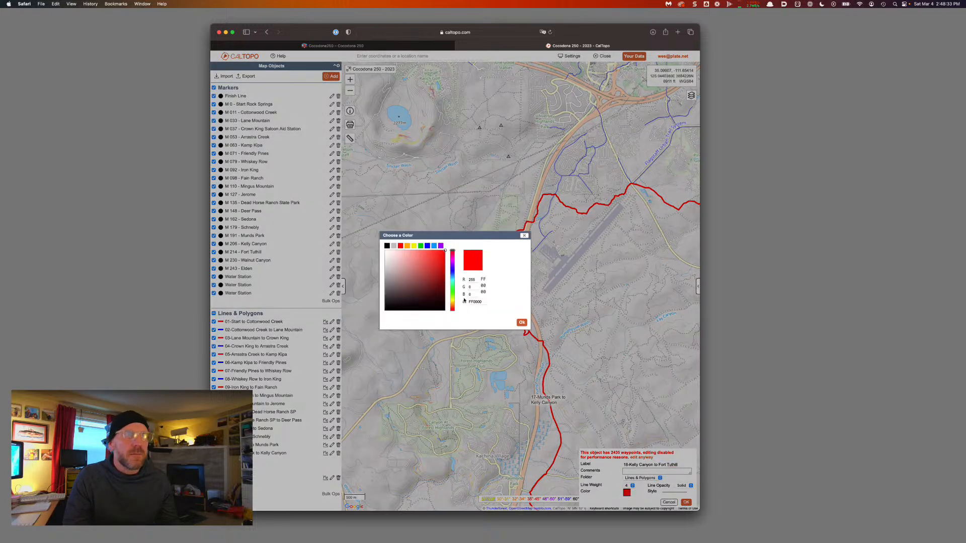
click(427, 245)
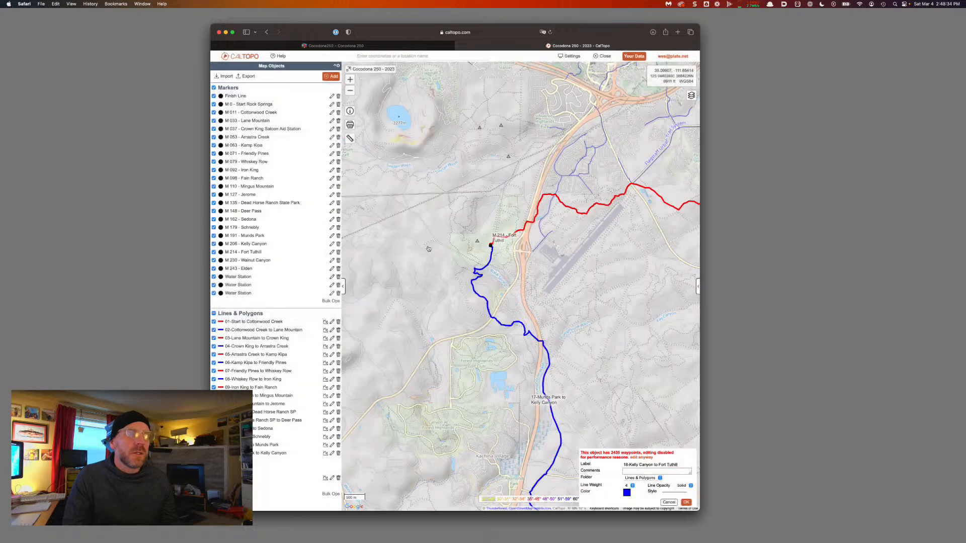
click(686, 502)
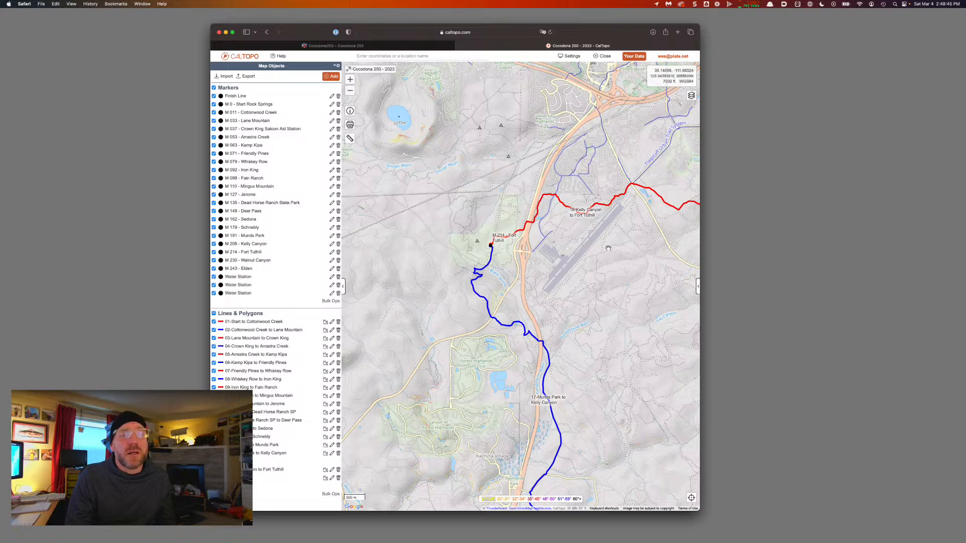
Pan northeast along the course and switch the base map to satellite imagery
drag(607, 249, 596, 255)
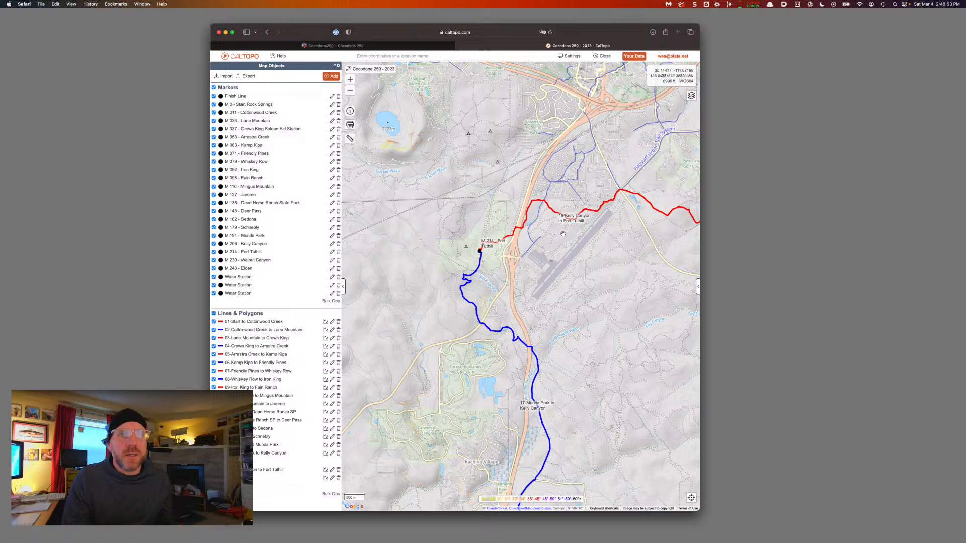
drag(561, 233, 527, 255)
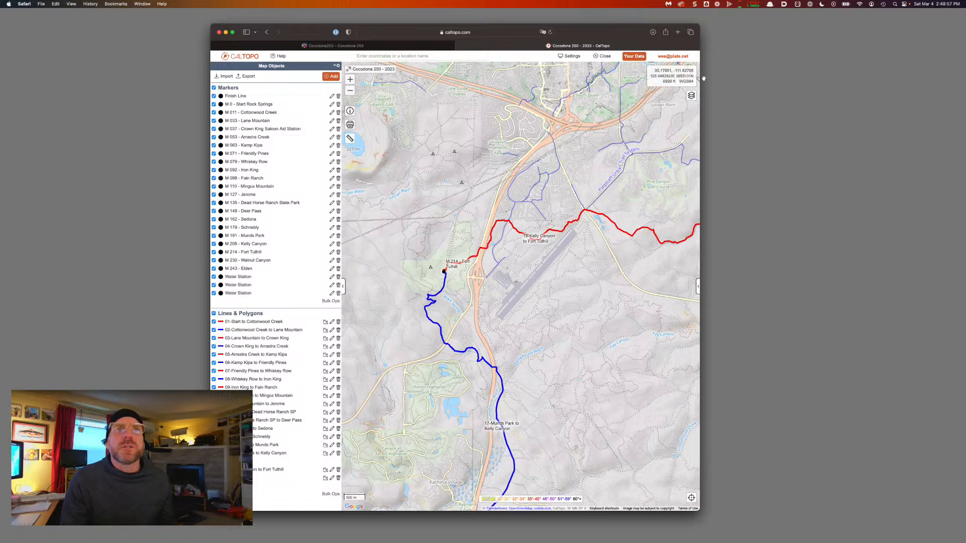
click(692, 96)
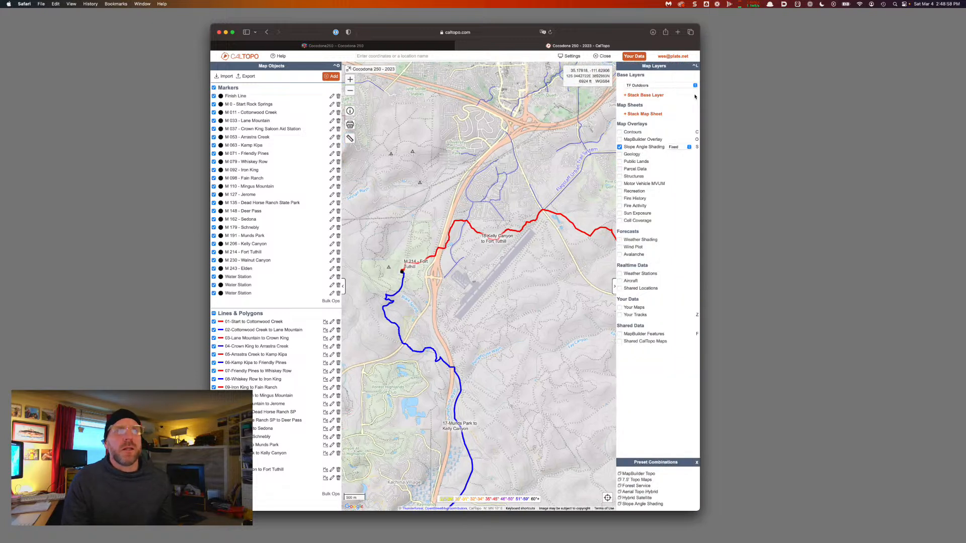
click(644, 86)
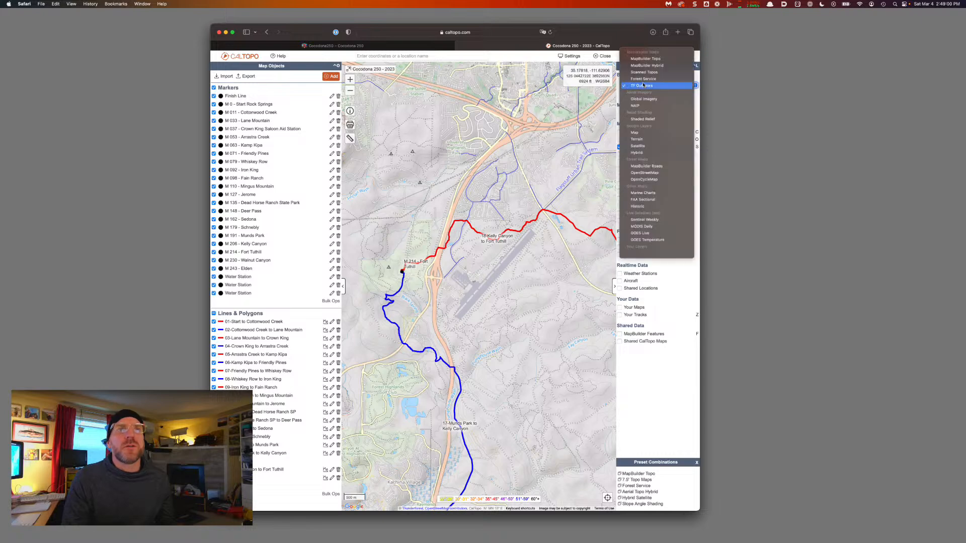
click(637, 145)
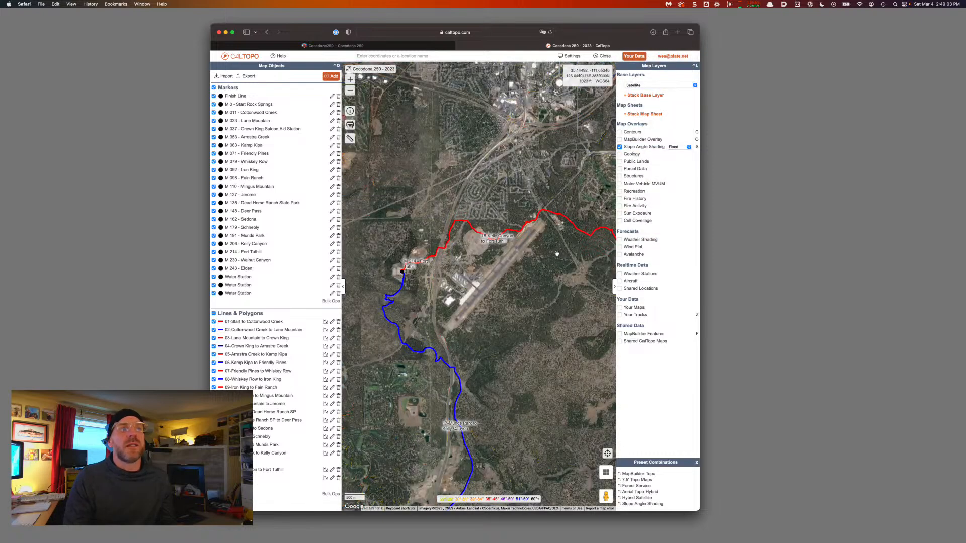
Switch the base map back to TF Outdoors
scroll(499, 261, up, 5)
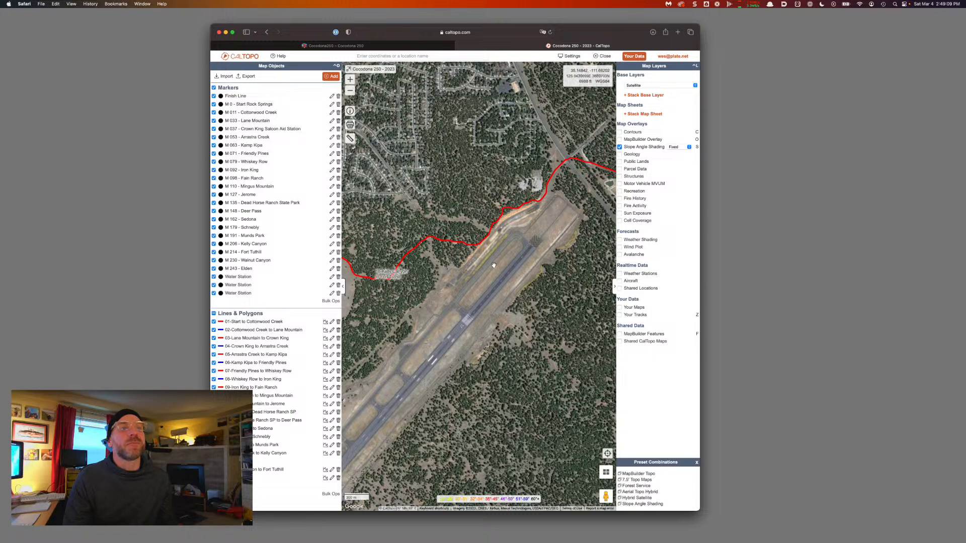
scroll(494, 265, down, 3)
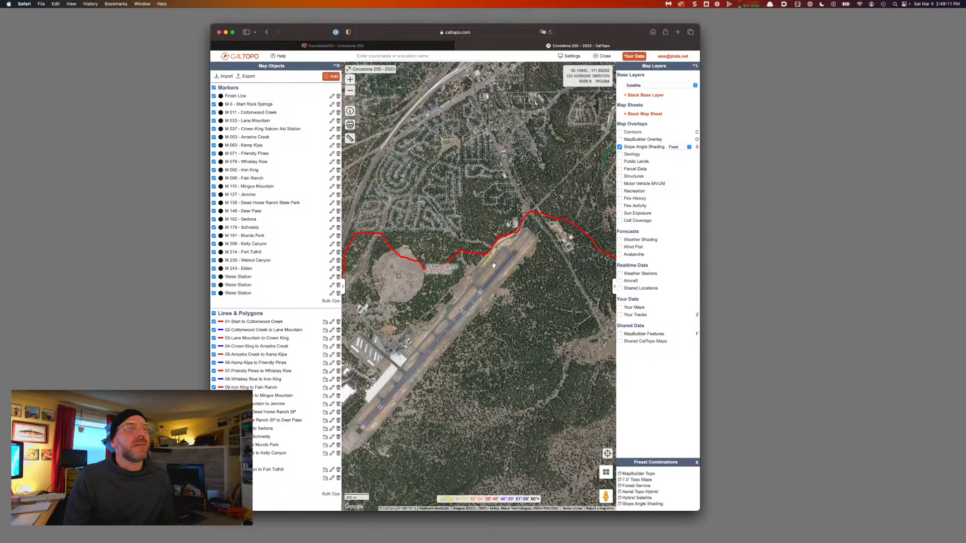
scroll(494, 265, down, 3)
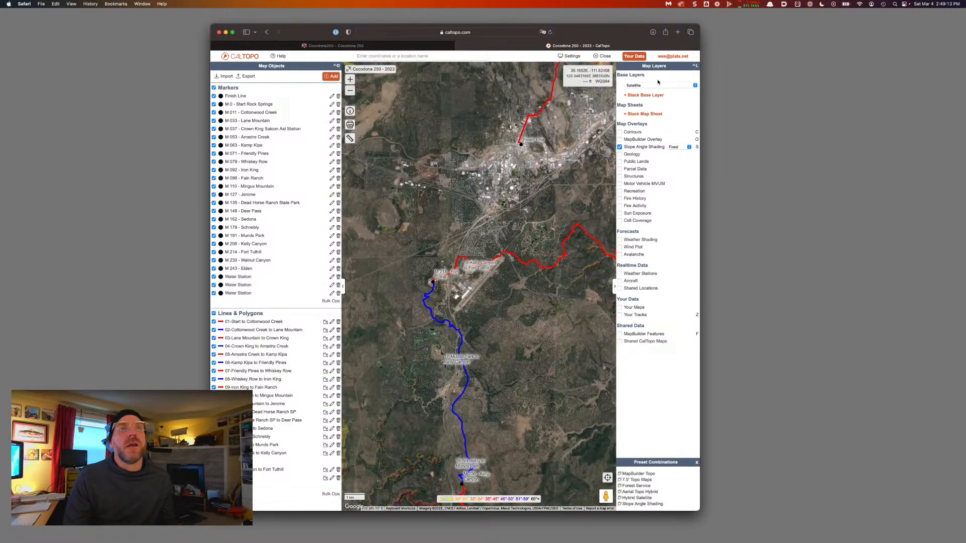
click(658, 84)
click(657, 24)
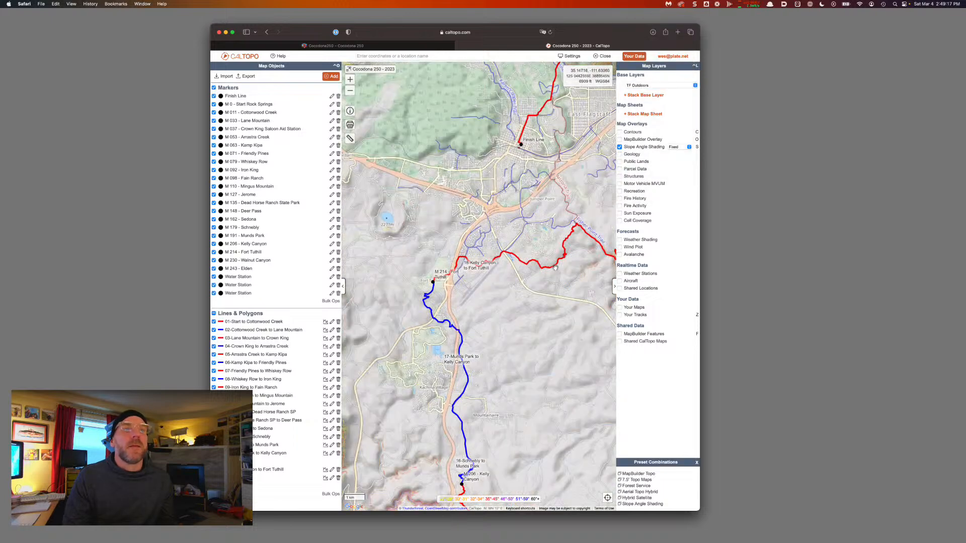
Zoom in and pan east along the red course past East Flagstaff to the M 230 - Walnut Canyon marker
drag(554, 268, 446, 283)
scroll(521, 271, up, 2)
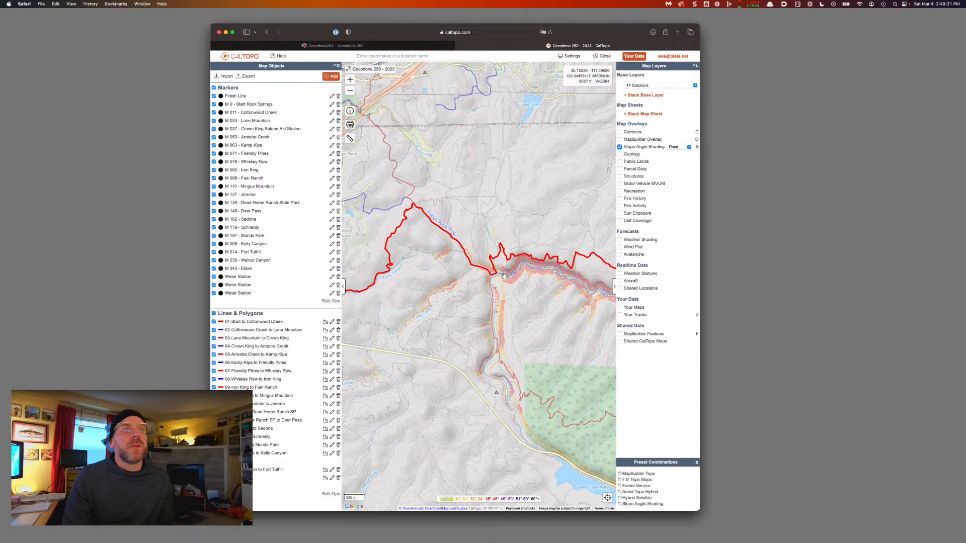
drag(563, 287, 442, 291)
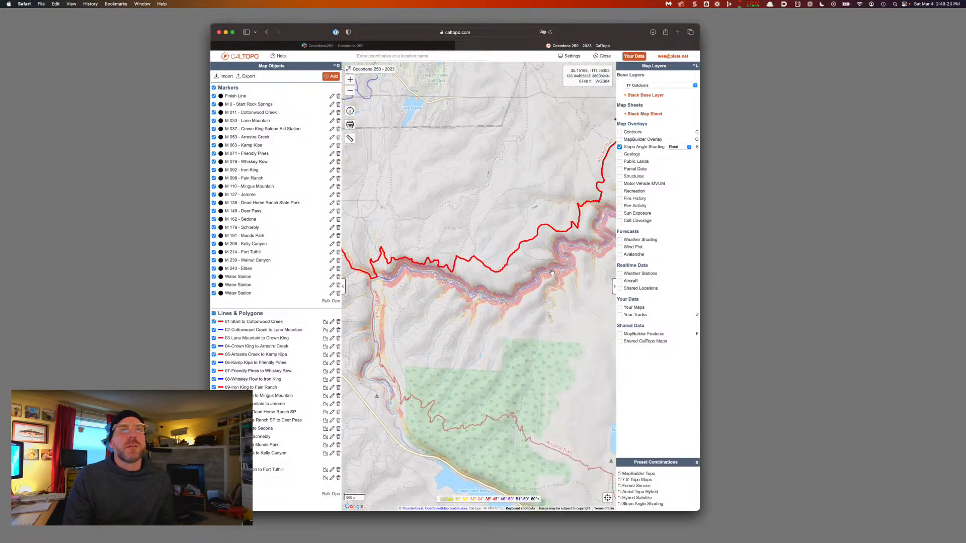
mouse_move(553, 273)
mouse_down()
mouse_move(443, 345)
mouse_move(533, 342)
mouse_up()
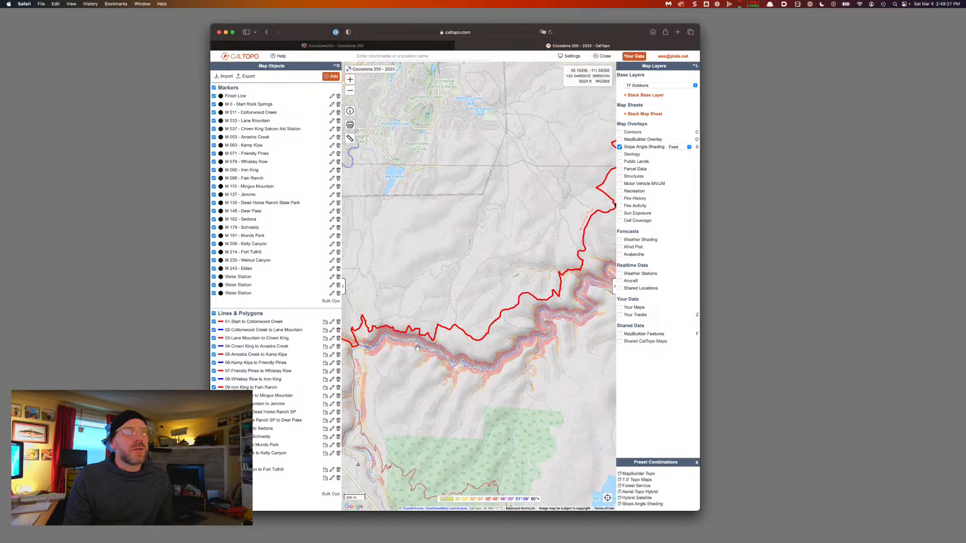
drag(415, 348, 460, 345)
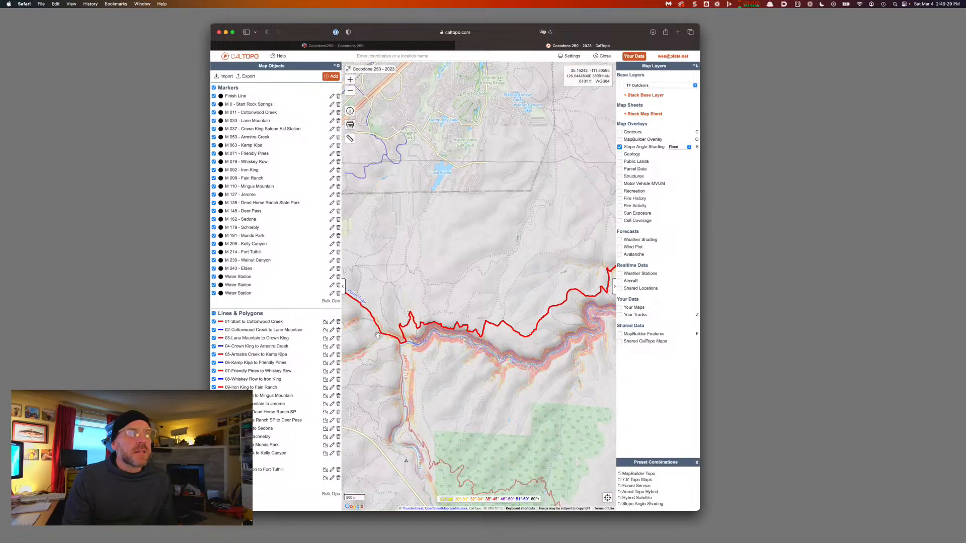
drag(375, 337, 434, 364)
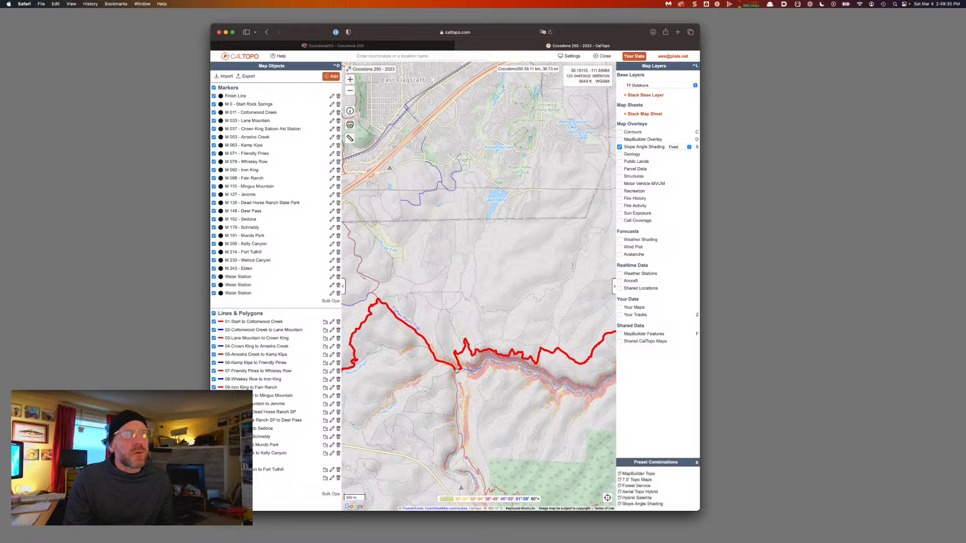
drag(554, 348, 441, 347)
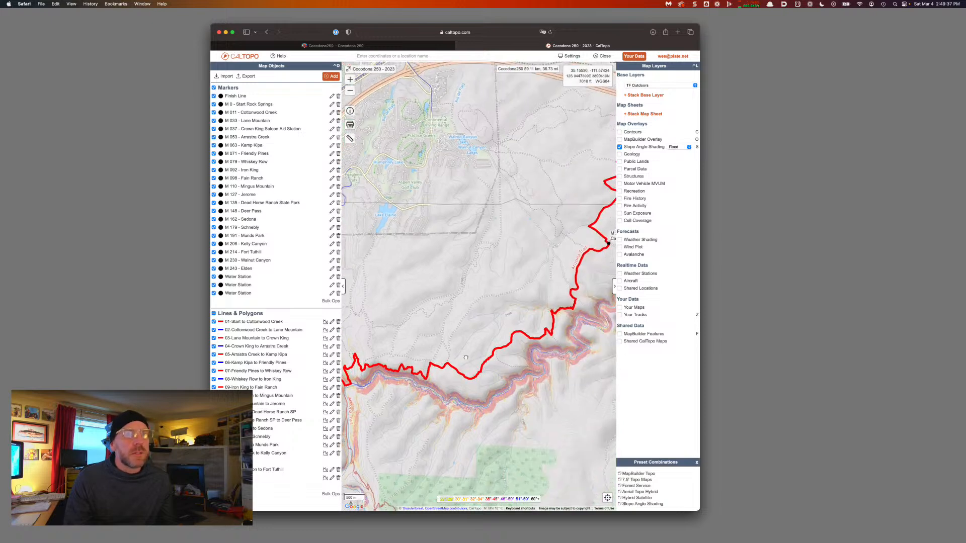
mouse_move(606, 232)
mouse_down()
mouse_move(596, 258)
mouse_move(543, 298)
mouse_up()
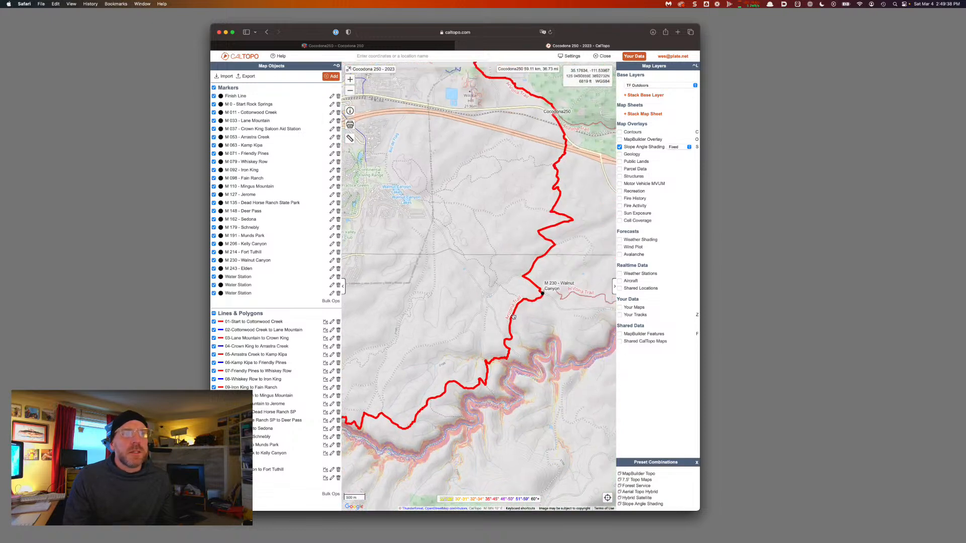
Split the Cocodona250 course at the M 230 - Walnut Canyon marker
click(543, 296)
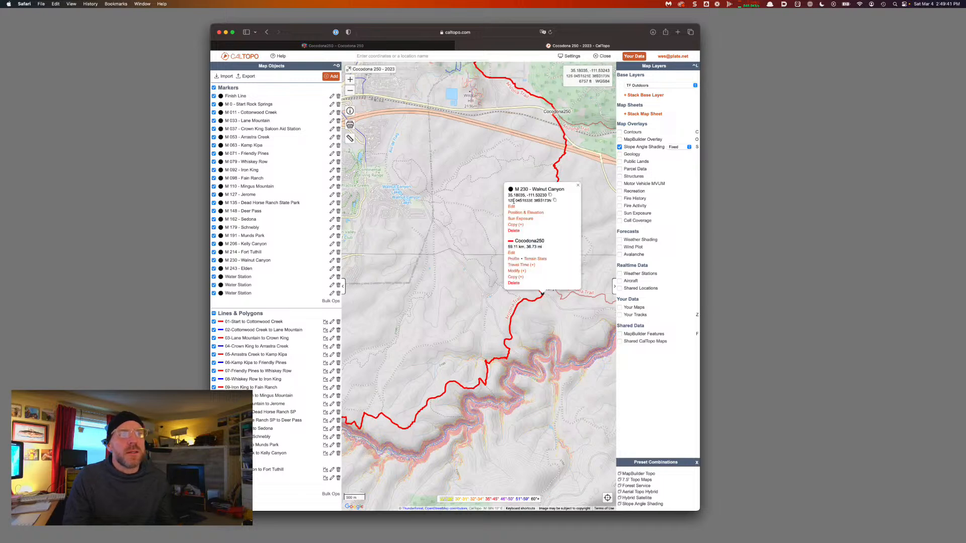
click(519, 271)
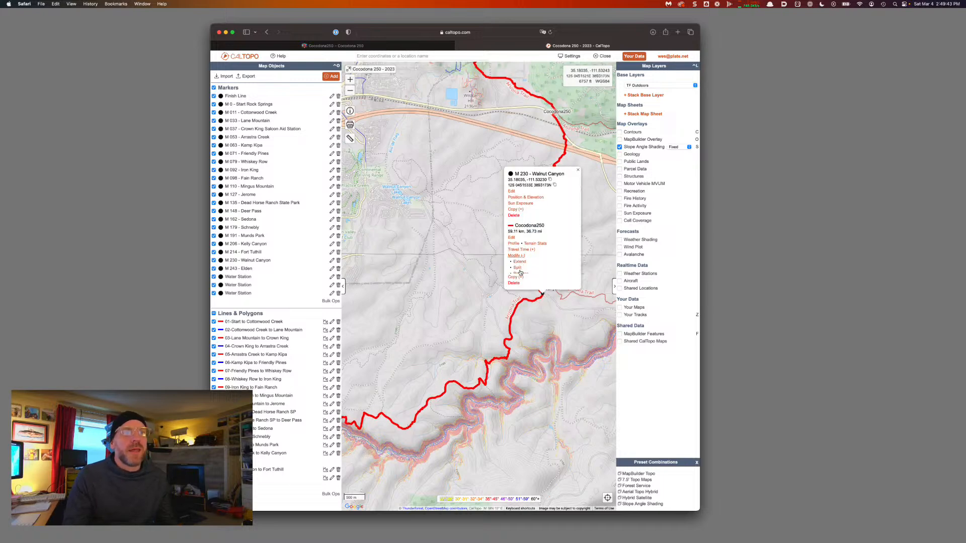
click(520, 248)
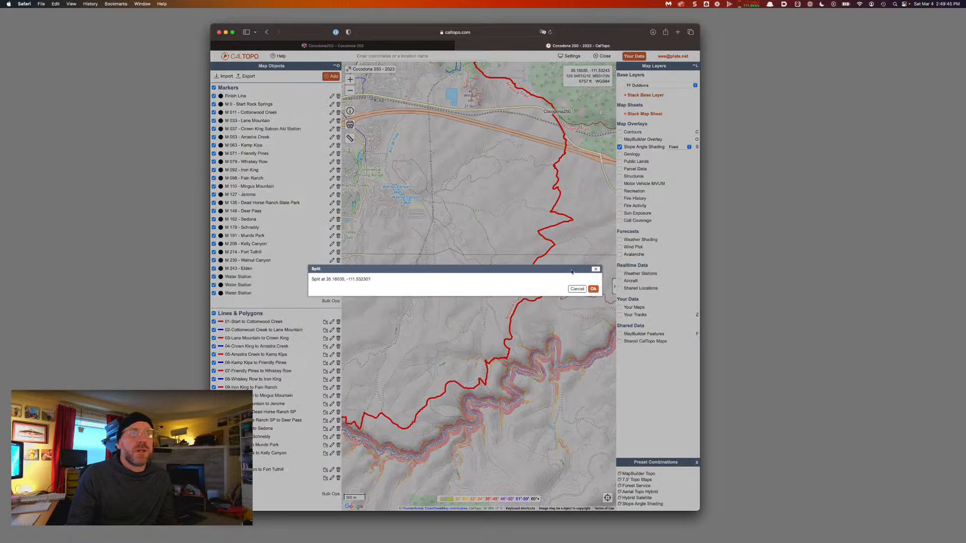
key(Return)
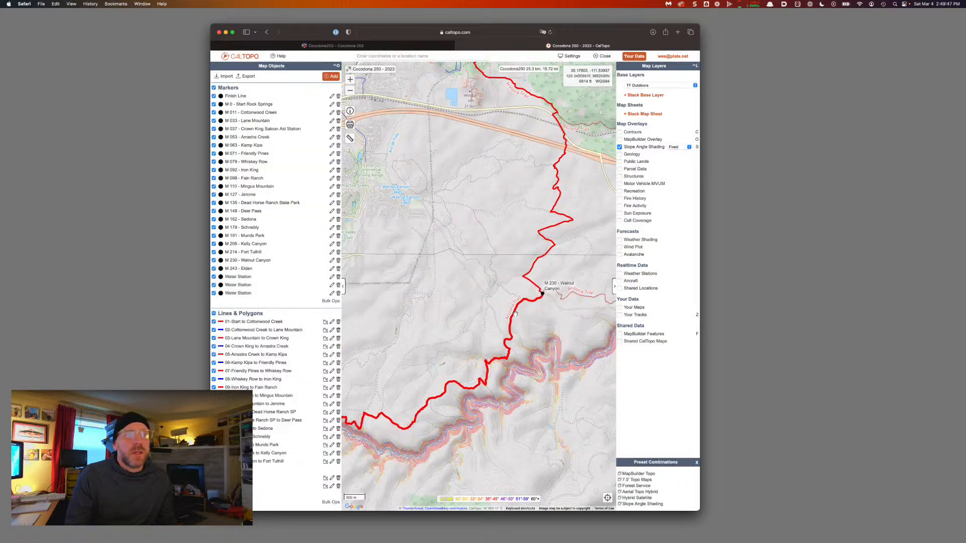
Relabel the new course piece '19-Fort Tuthill to Walnut Canyon' and save it
click(516, 316)
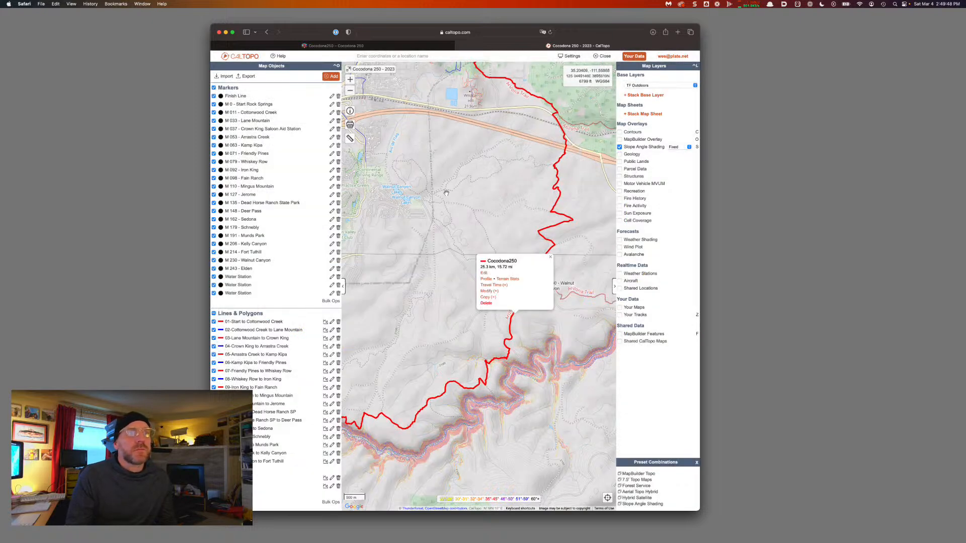
click(482, 276)
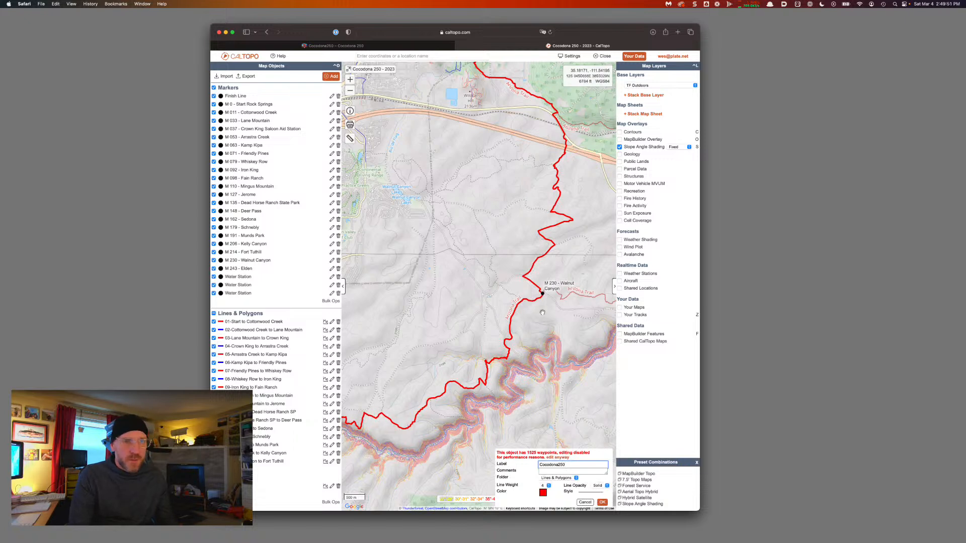
key(super+a)
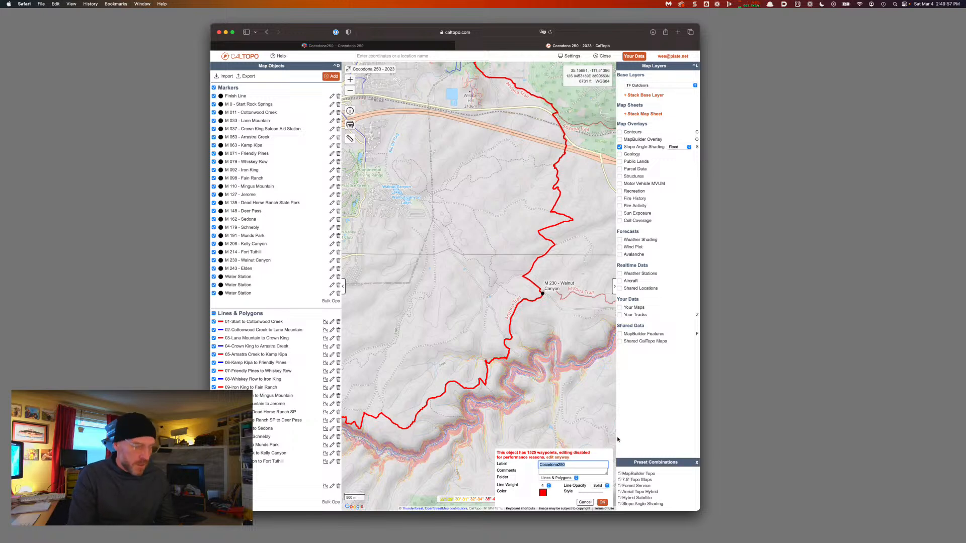
text(19-Fort Tuthill to)
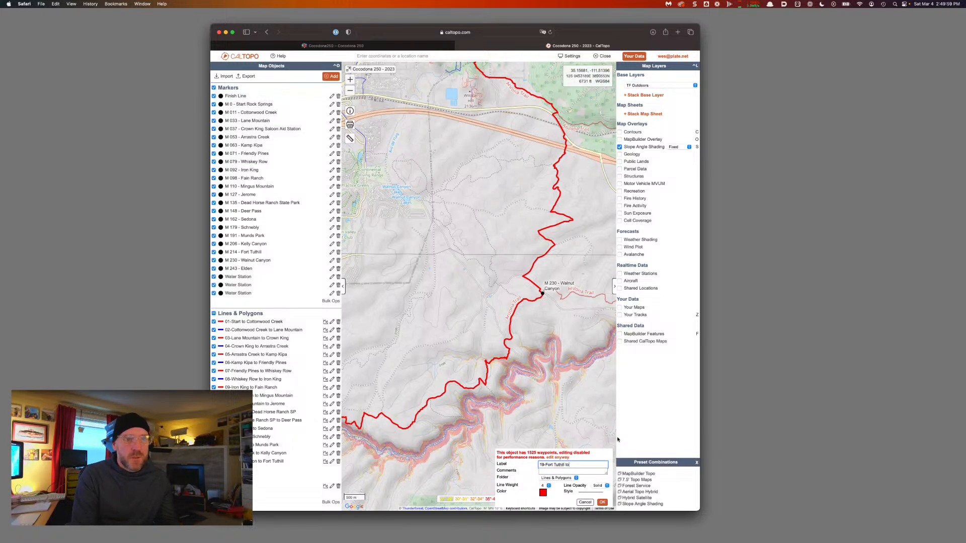
click(542, 294)
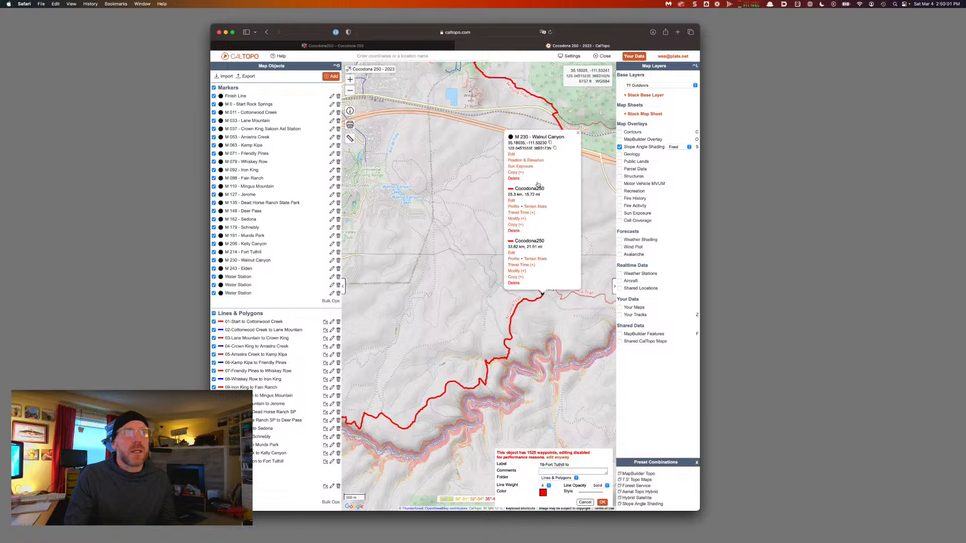
drag(565, 138, 532, 138)
key(super+c)
click(578, 135)
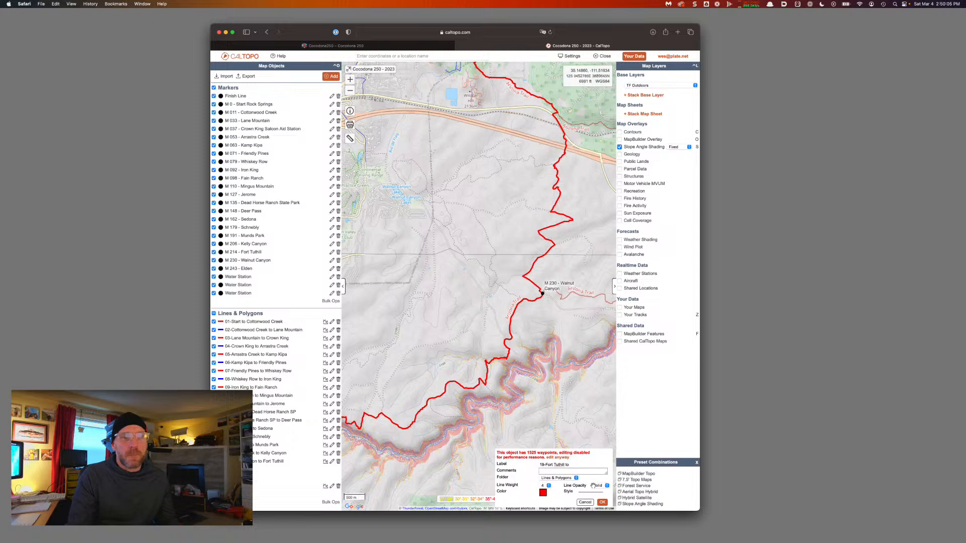
click(587, 468)
key(super+v)
click(601, 503)
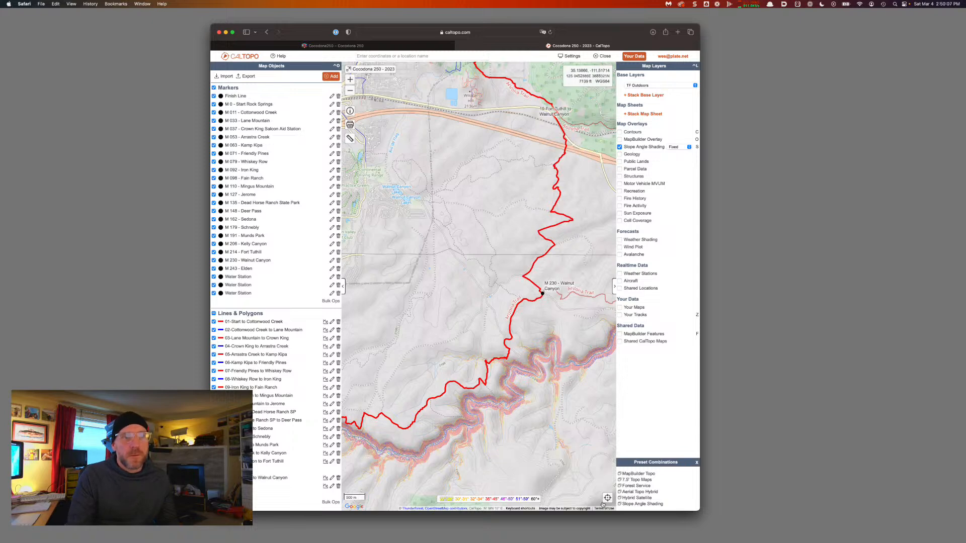
Pan north along the red course past the Fort Tuthill leg toward Flagstaff's unsplit section
drag(532, 258, 553, 420)
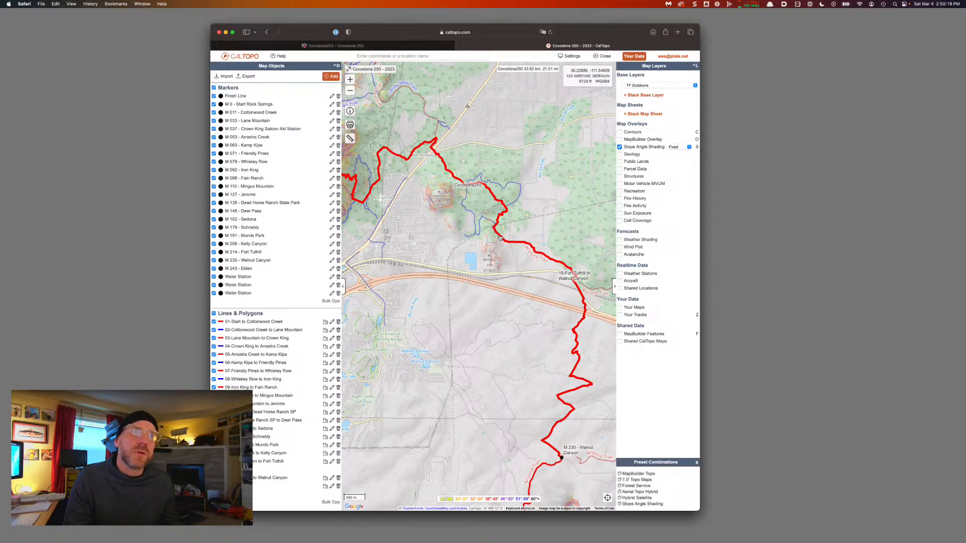
drag(494, 207, 521, 239)
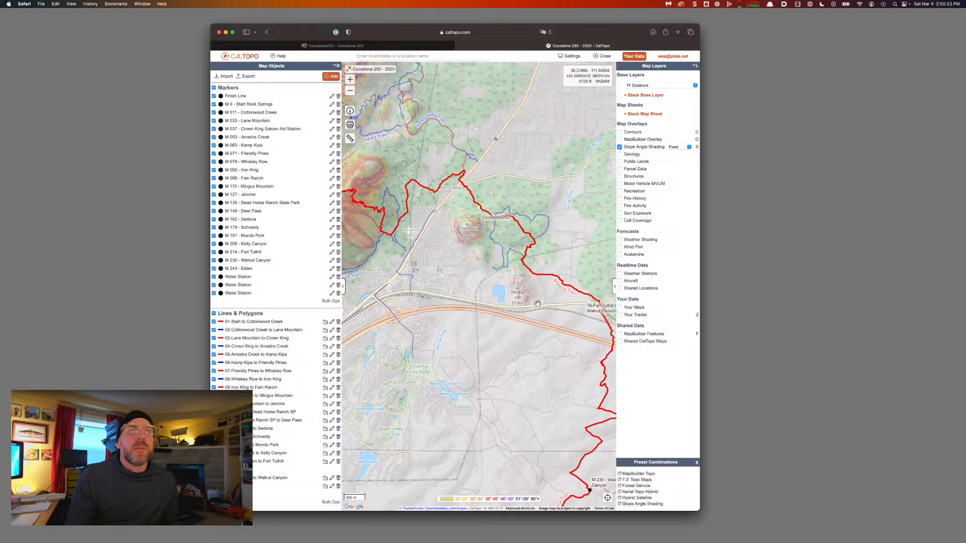
drag(539, 304, 508, 256)
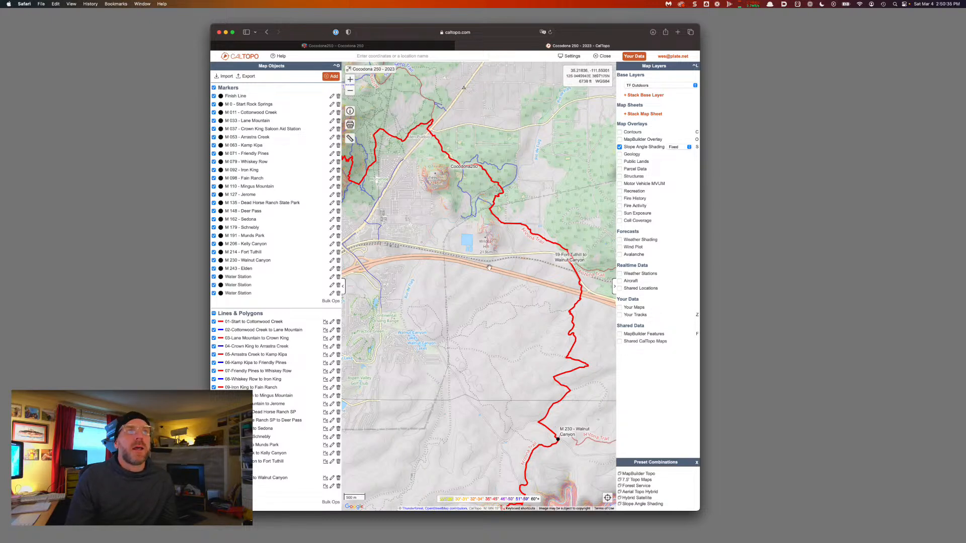
drag(488, 267, 544, 299)
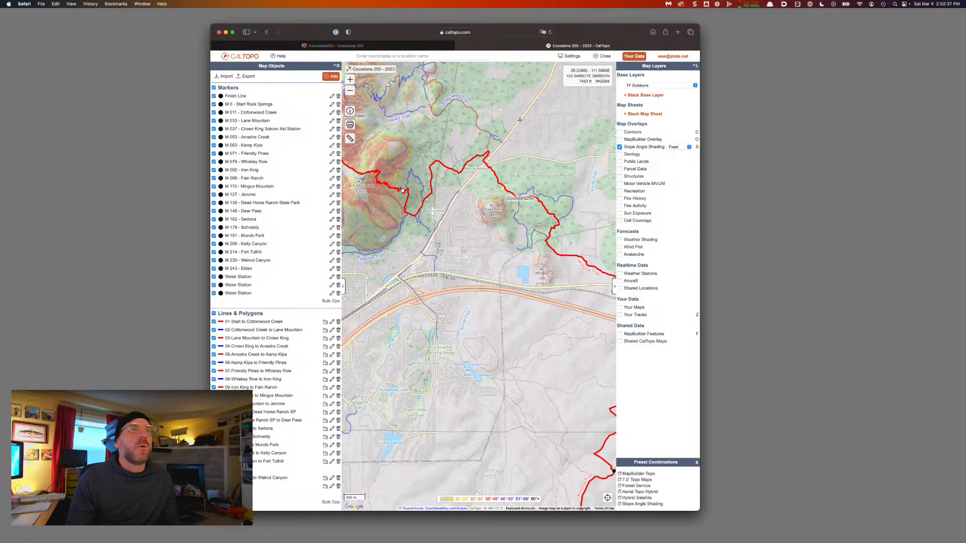
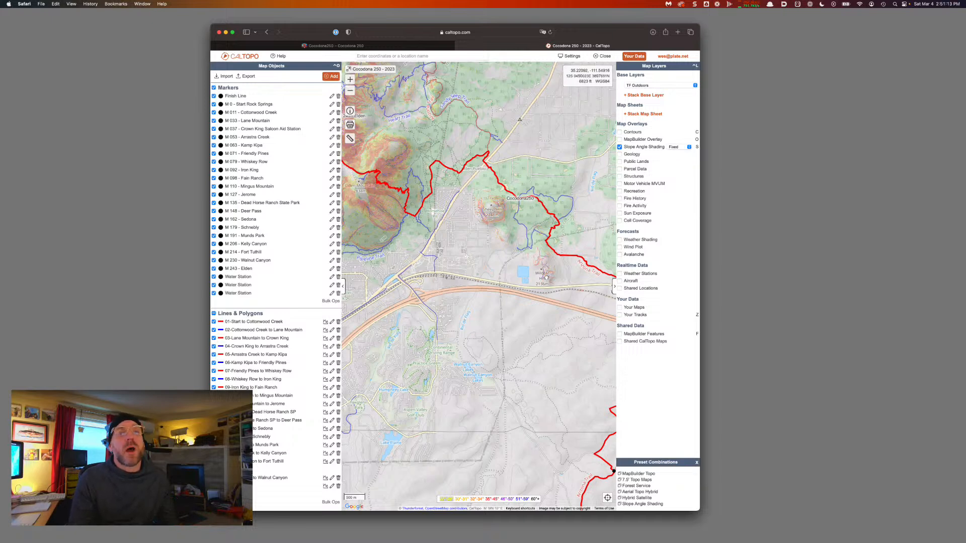
Pan along the Cocodona course map, then open a new Safari tab
drag(545, 275, 476, 242)
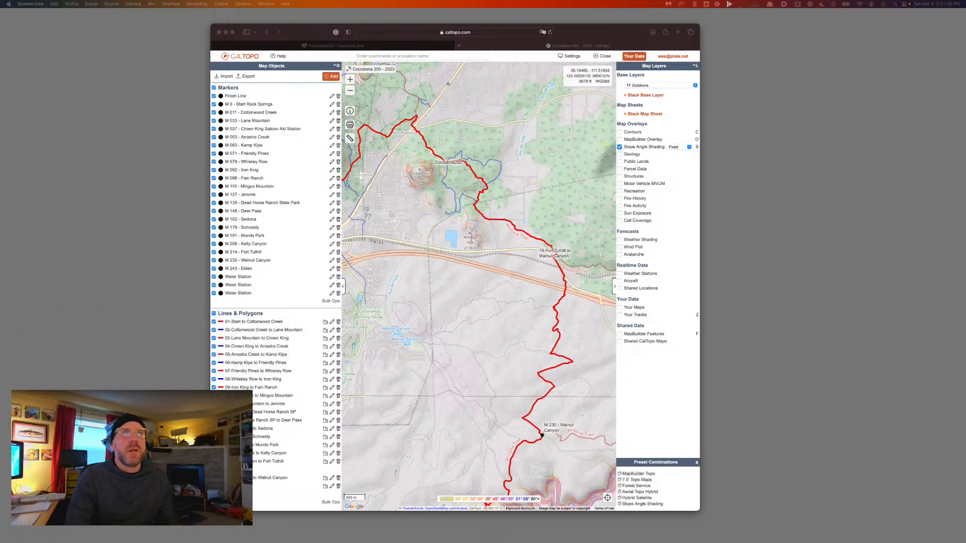
click(616, 37)
key(super+t)
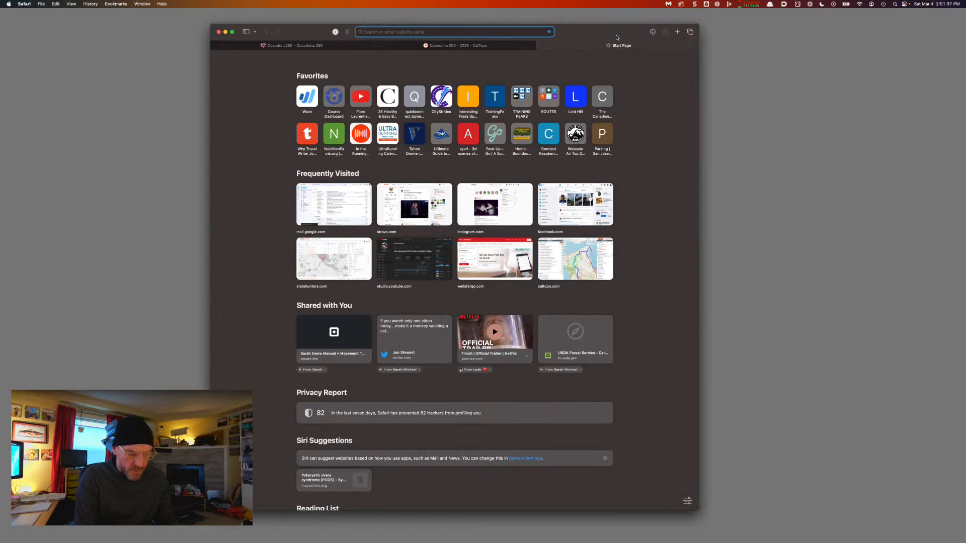
Load YouTube and search for 'wes plate cocodona 2022' race videos
text(youtube.com)
key(Return)
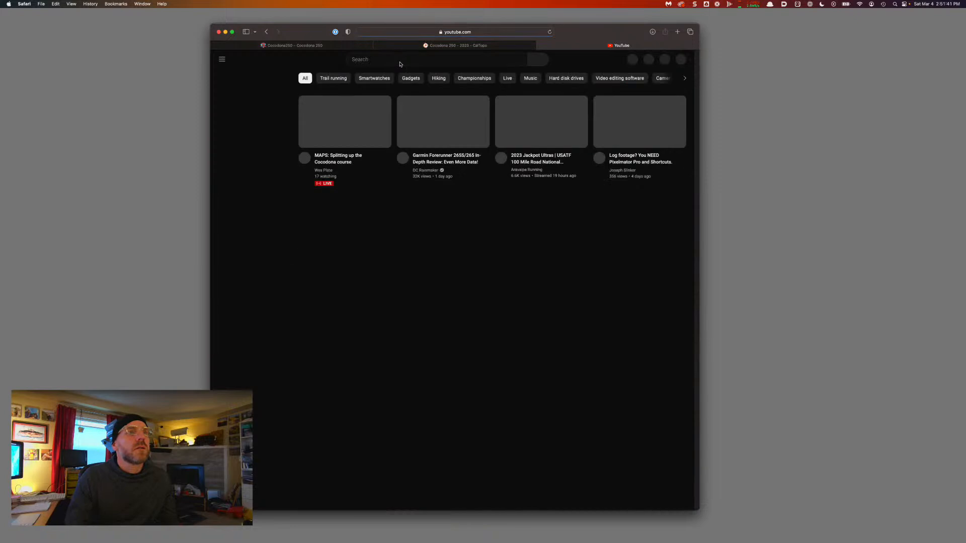
click(390, 63)
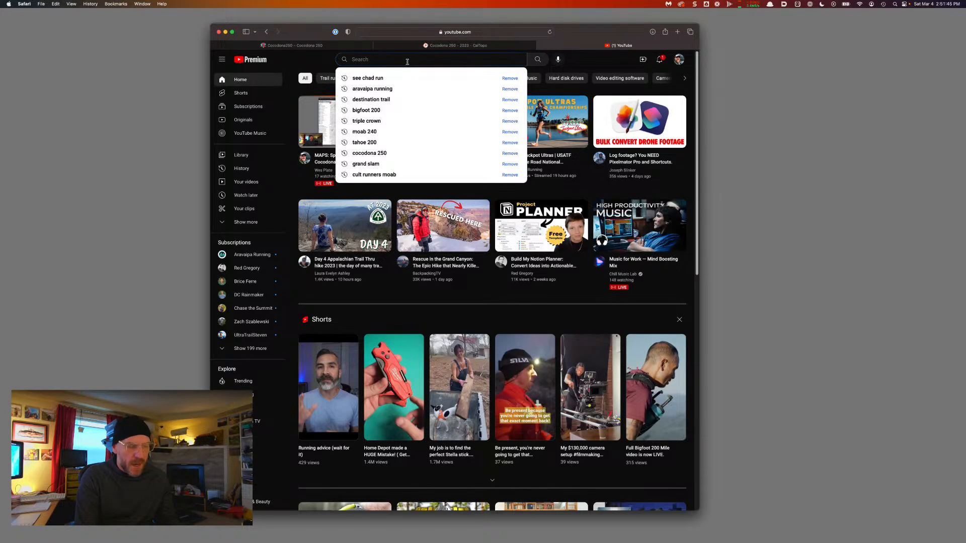
text(wes plate)
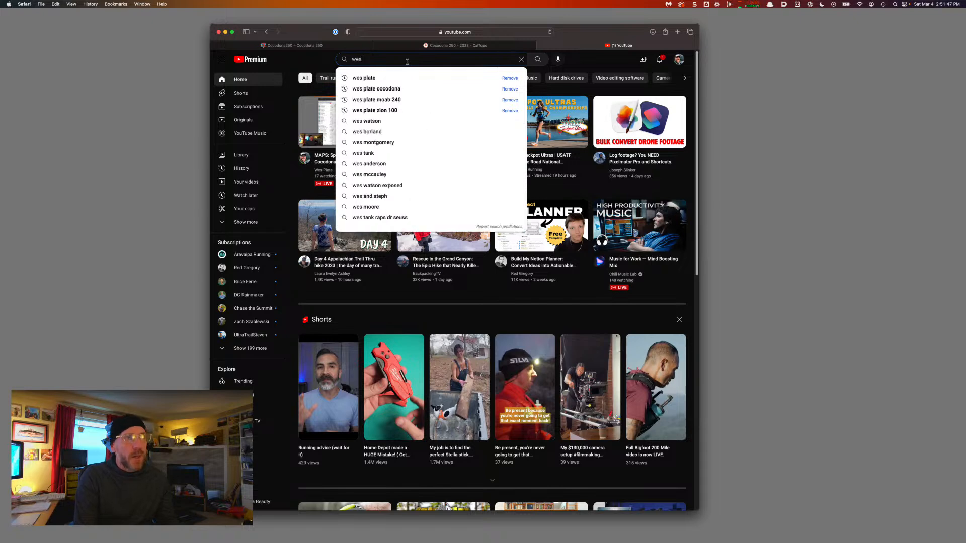
key(Down)
key(Down)
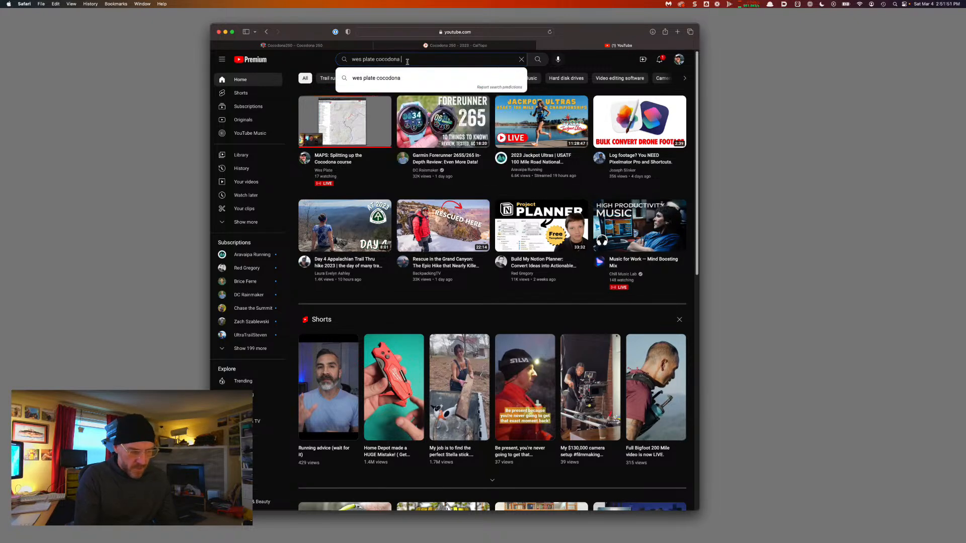
text(2022)
key(Return)
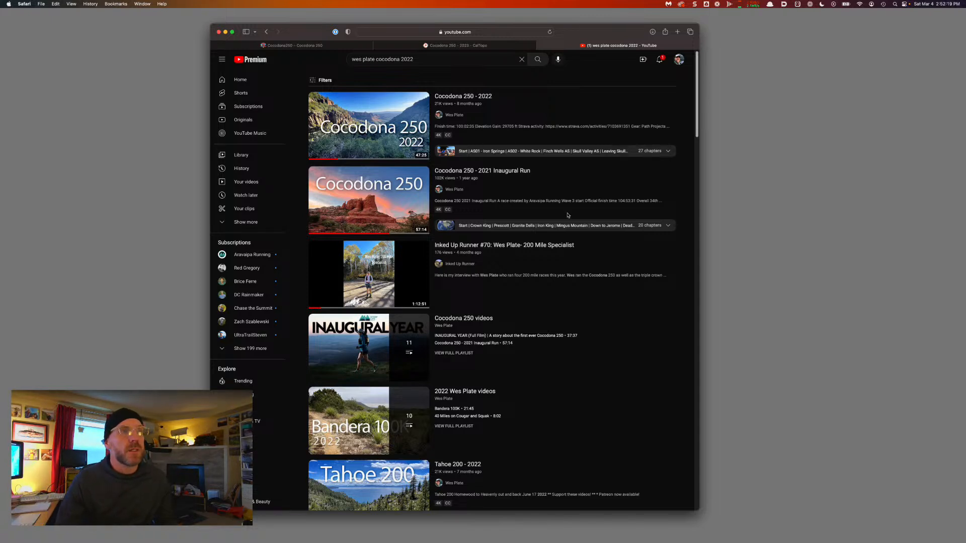
mouse_move(491, 178)
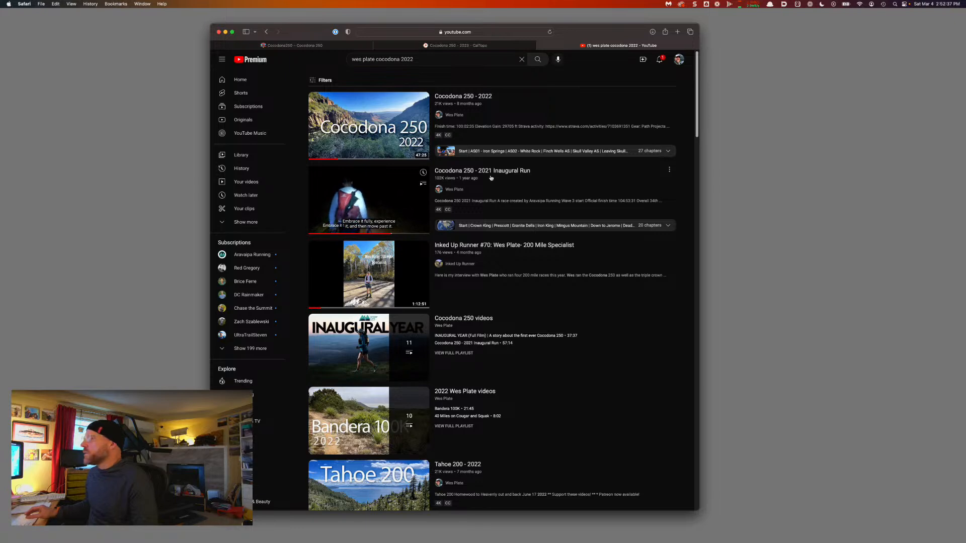
Watch the Cocodona 250 - 2022 video from about 35:50 in theater mode, then close the tab
click(384, 136)
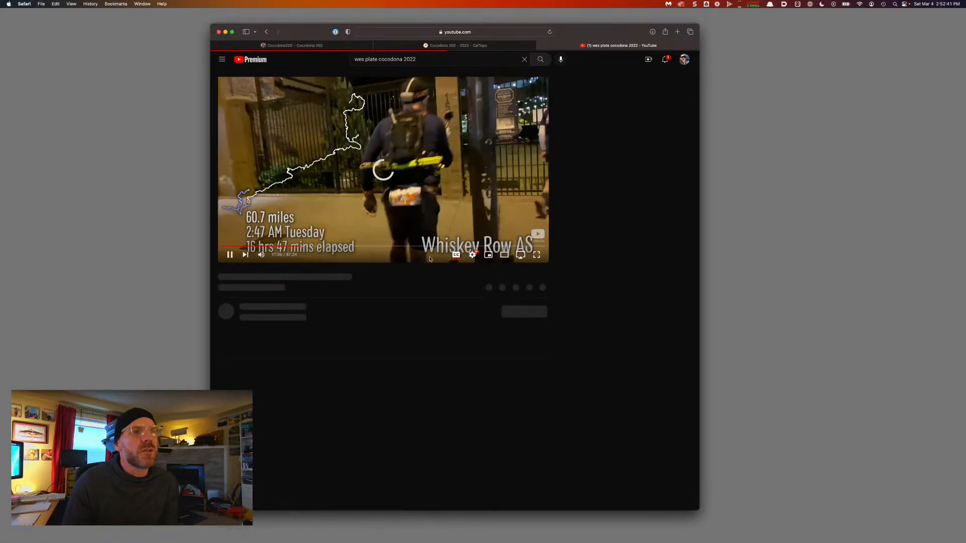
click(407, 244)
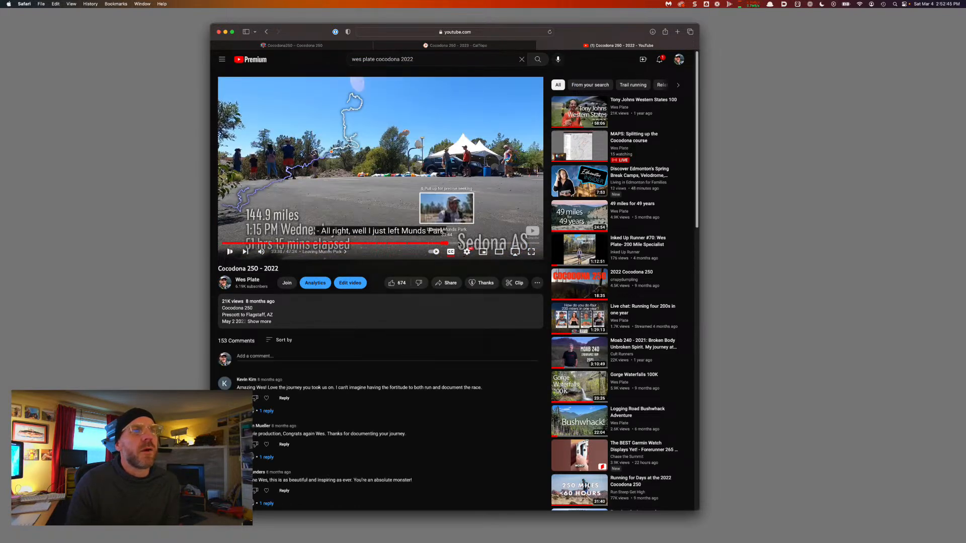
click(461, 244)
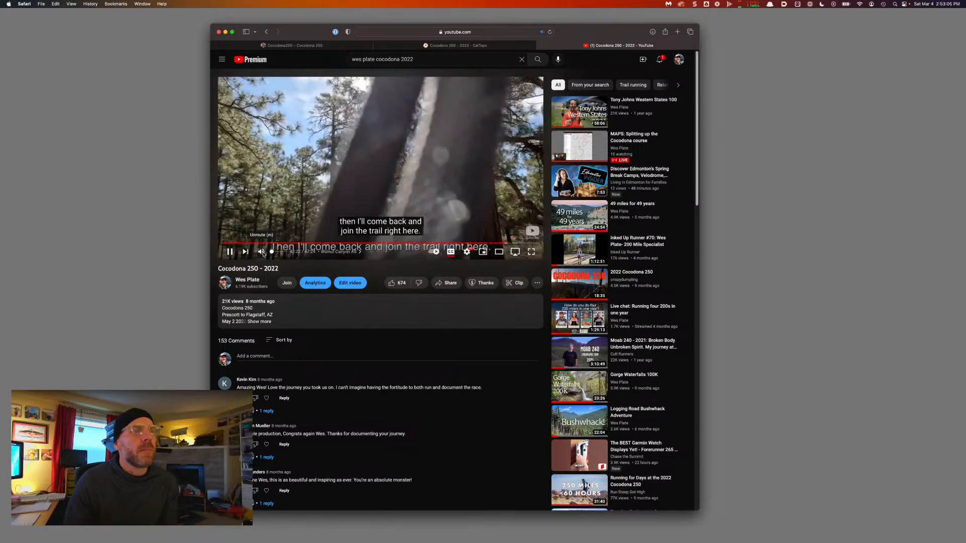
key(t)
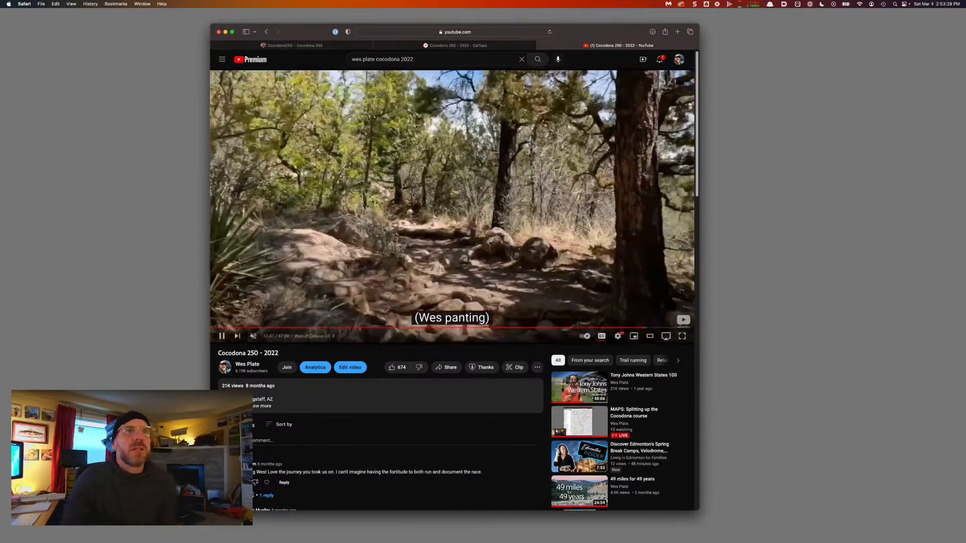
click(542, 45)
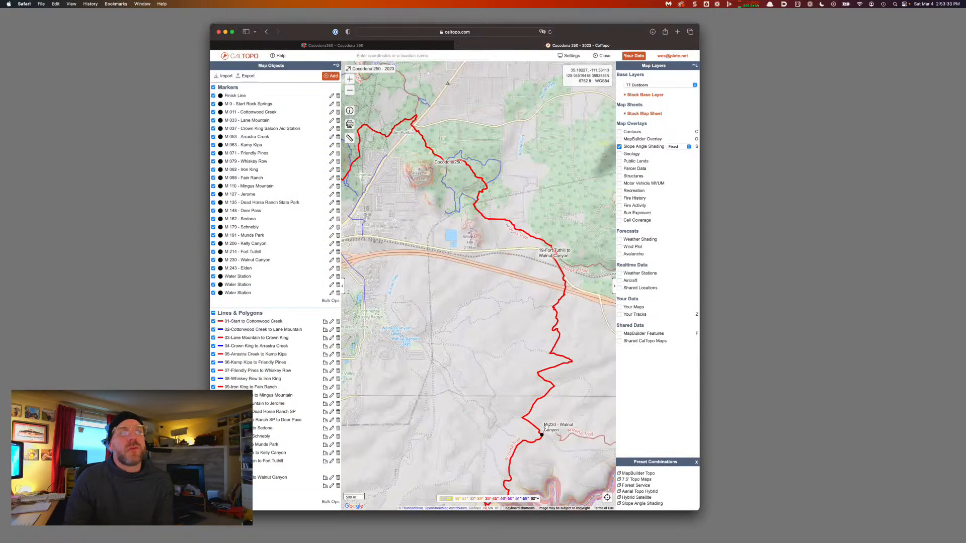
Split the Cocodona250 track at the M 243 - Elden marker, leaving a 21.2 km segment
drag(422, 294, 503, 324)
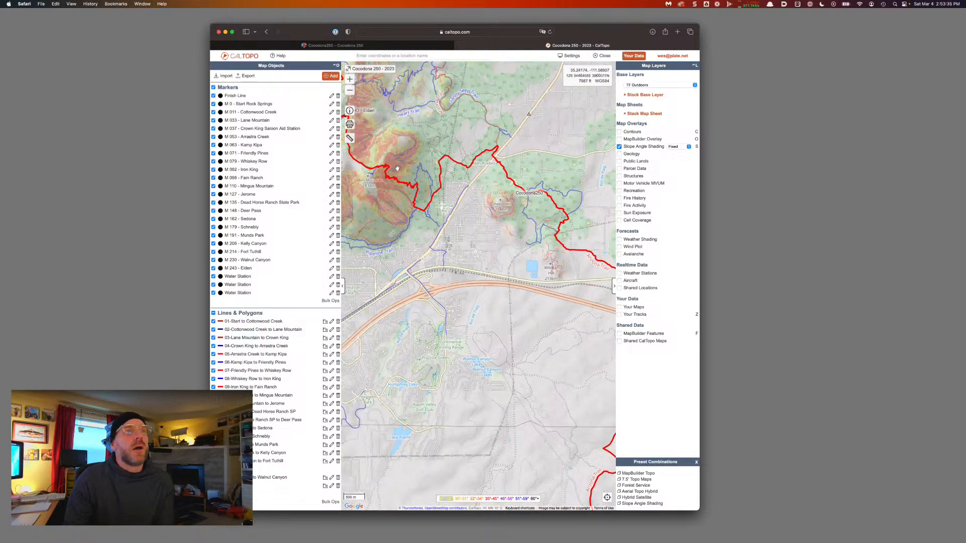
drag(345, 116, 390, 162)
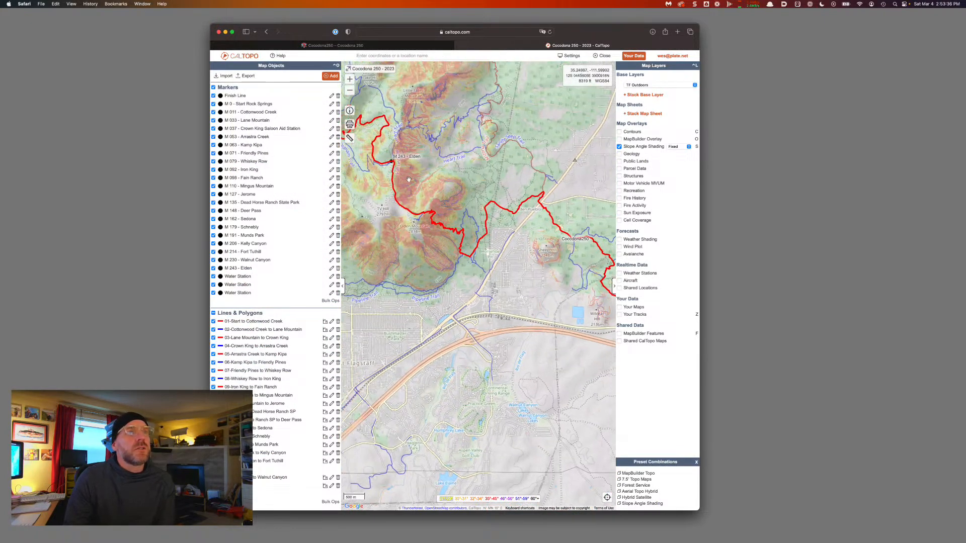
click(390, 161)
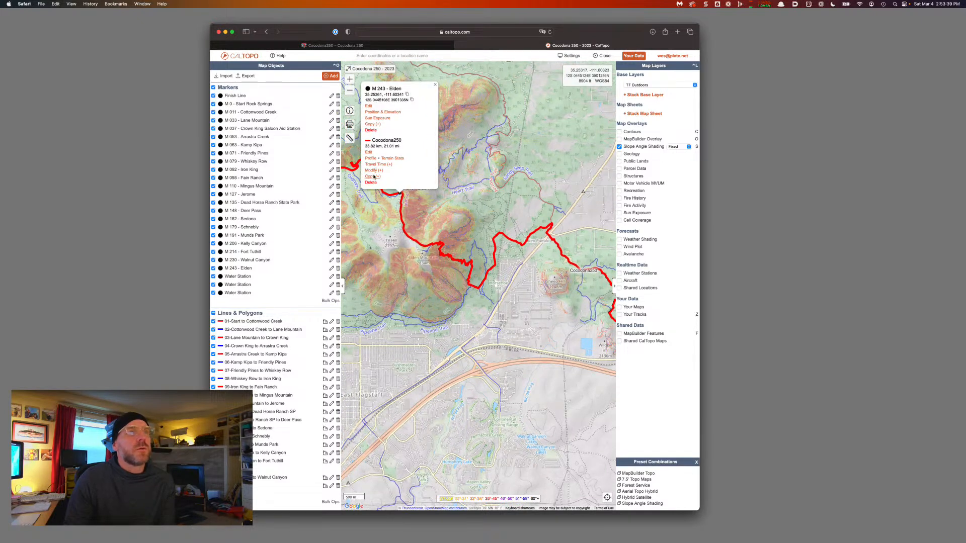
click(373, 171)
click(374, 148)
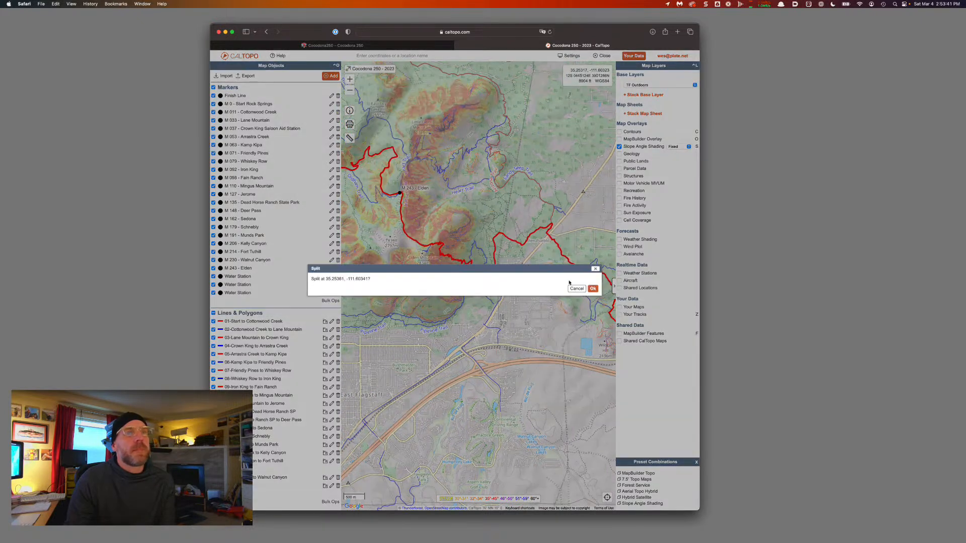
click(592, 288)
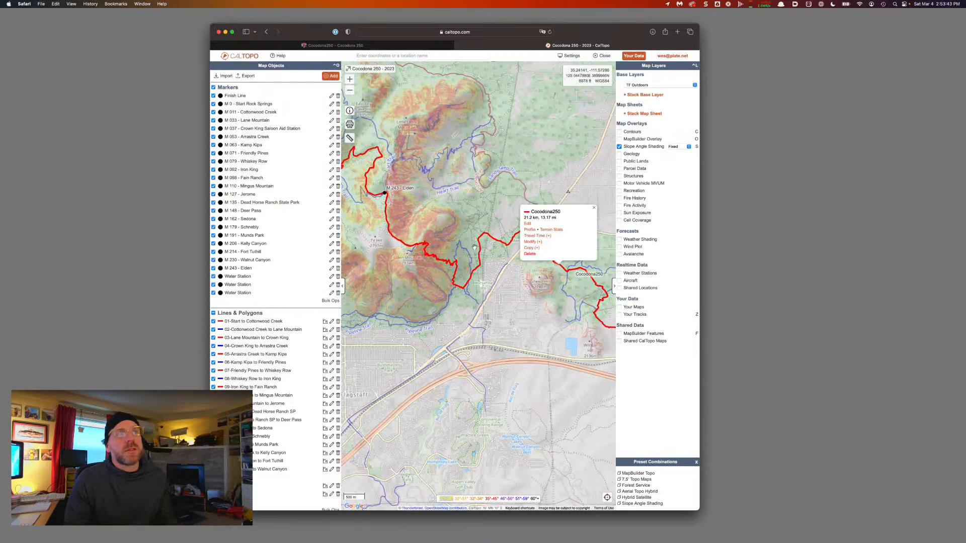
Relabel the 21.2 km split section '20-Walnut Canyon to Elden' and color it blue
click(528, 224)
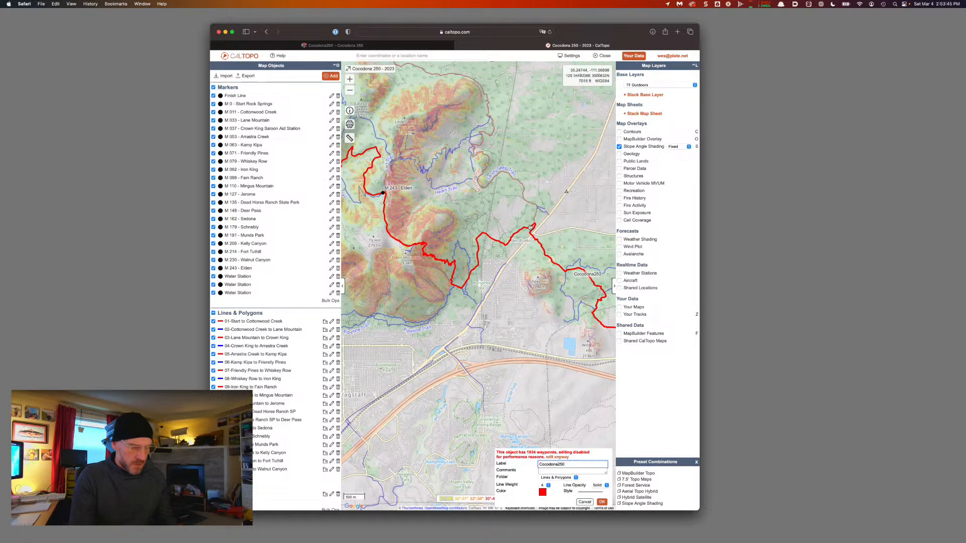
key(super+a)
text(20-)
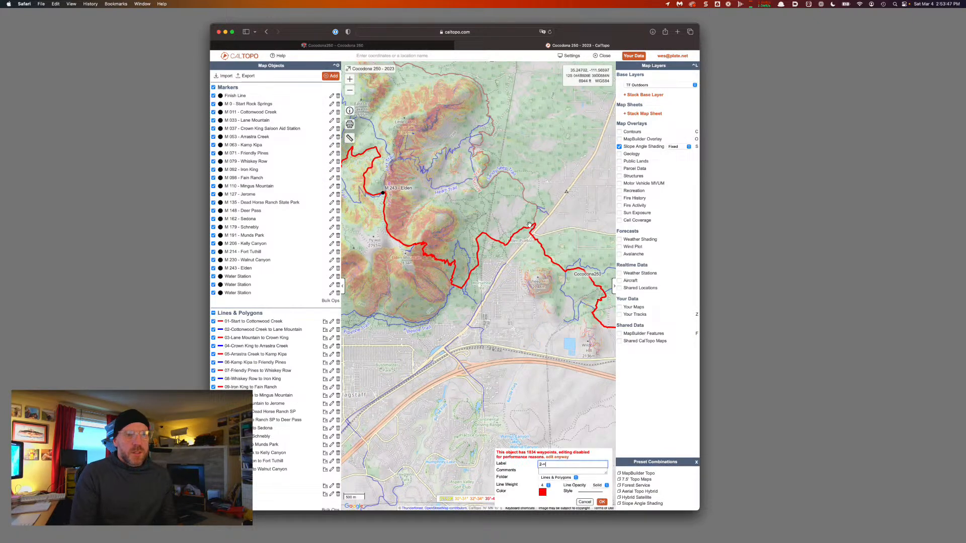
text(Walnut Canyon to Elden)
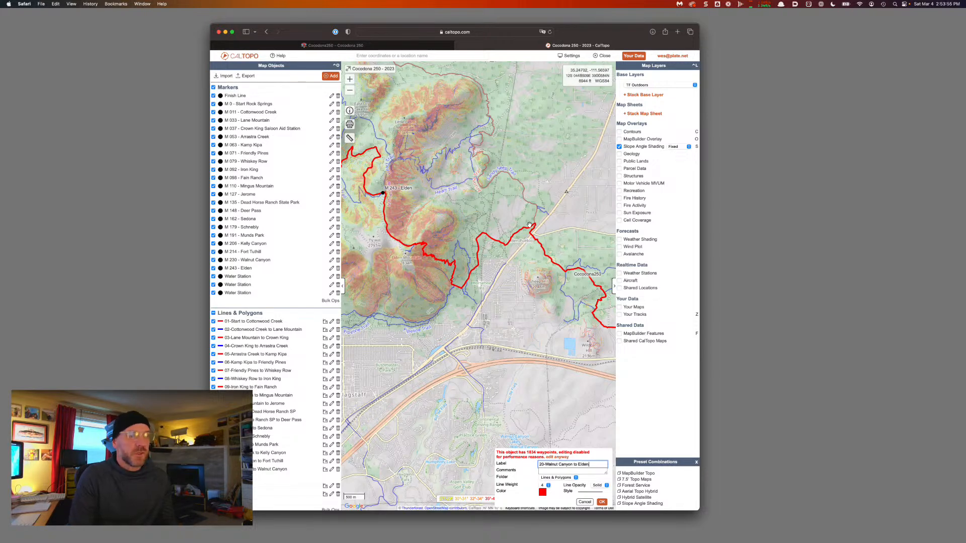
key(alt+shift+Left)
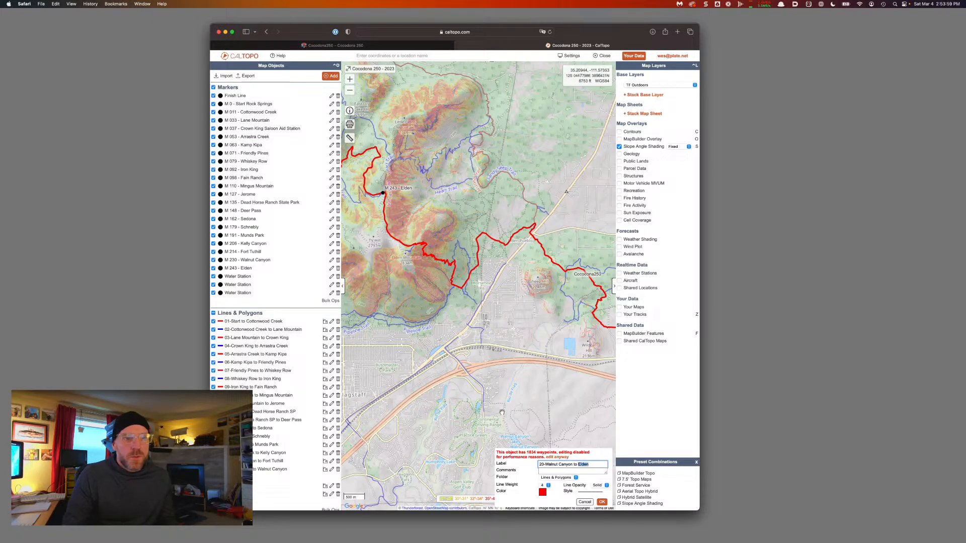
click(543, 493)
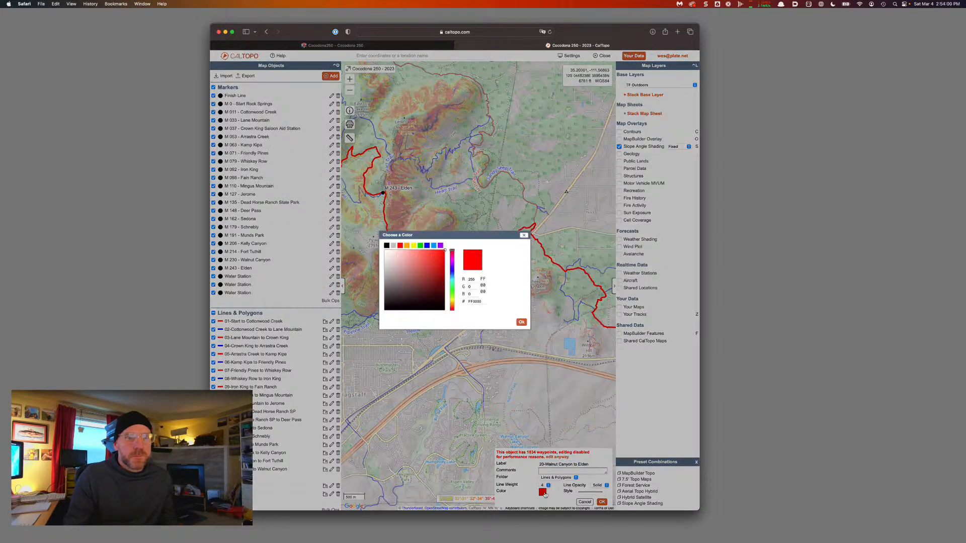
click(427, 246)
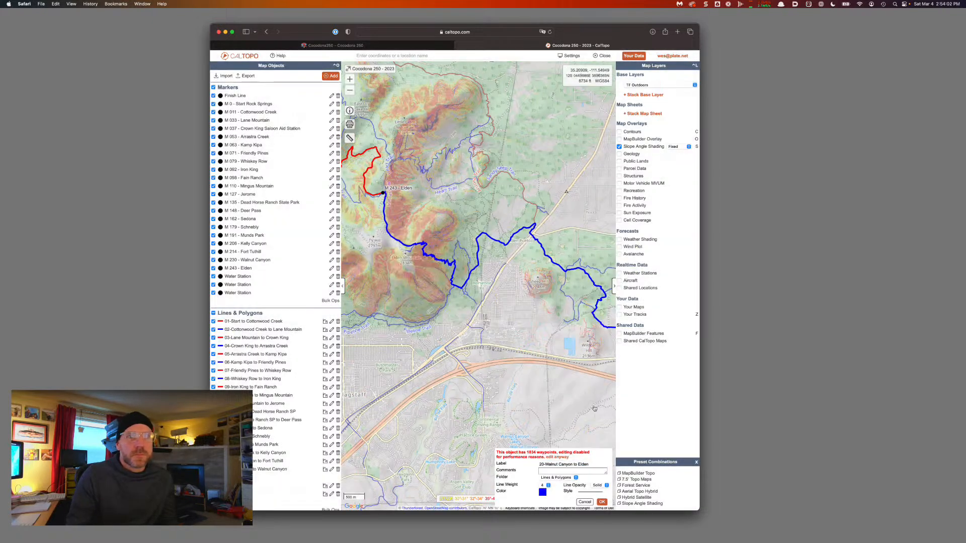
click(602, 502)
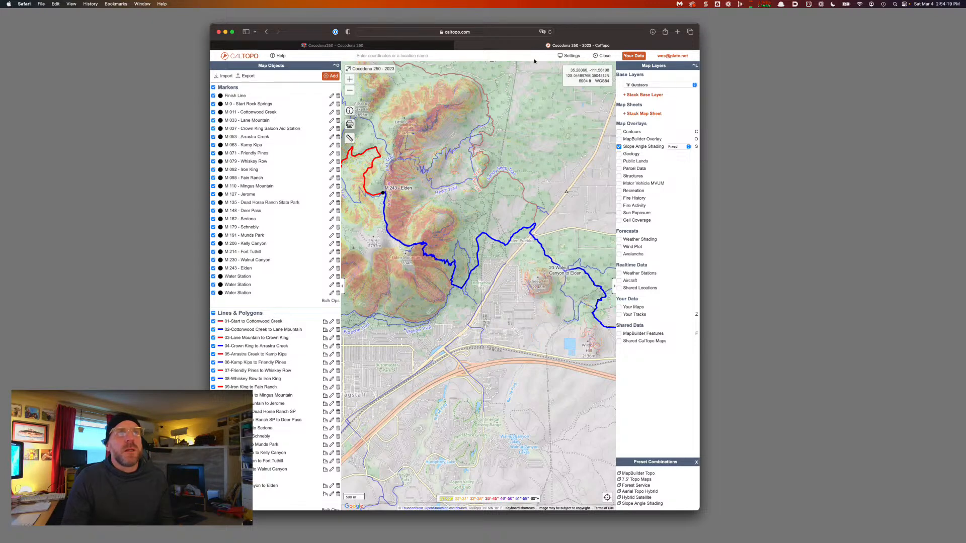
mouse_move(533, 229)
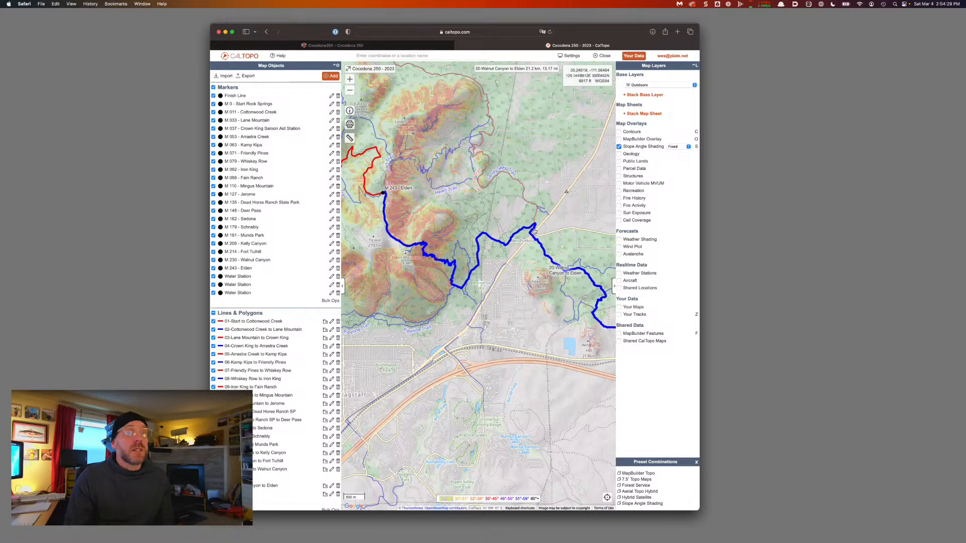
click(534, 232)
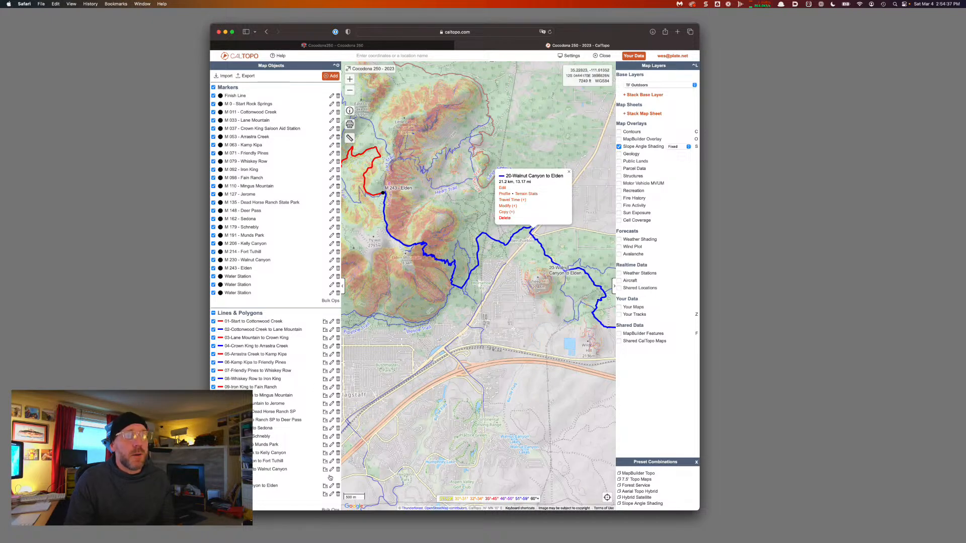
Check the 13.17 mi elevation profile of 20-Walnut Canyon to Elden, then pan toward the Flagstaff finish
click(503, 193)
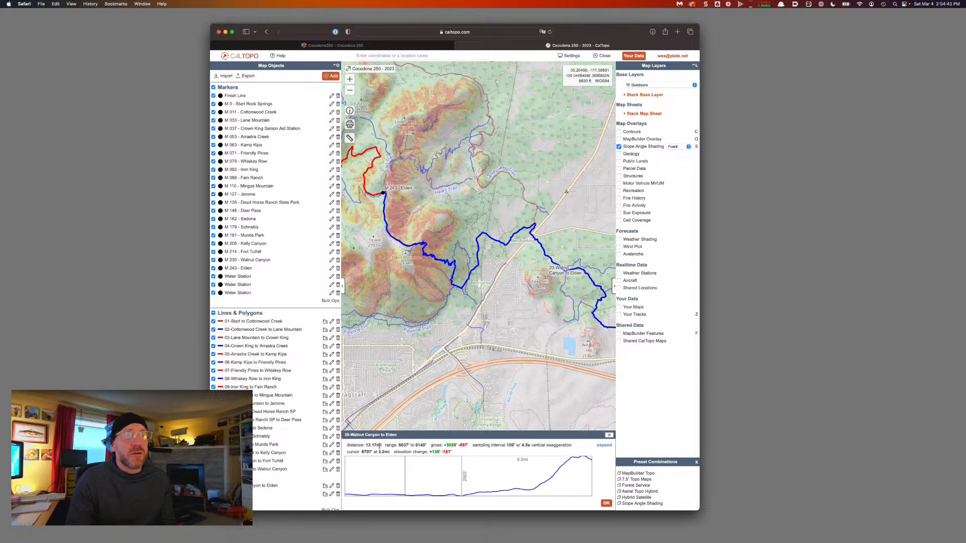
drag(377, 446, 366, 445)
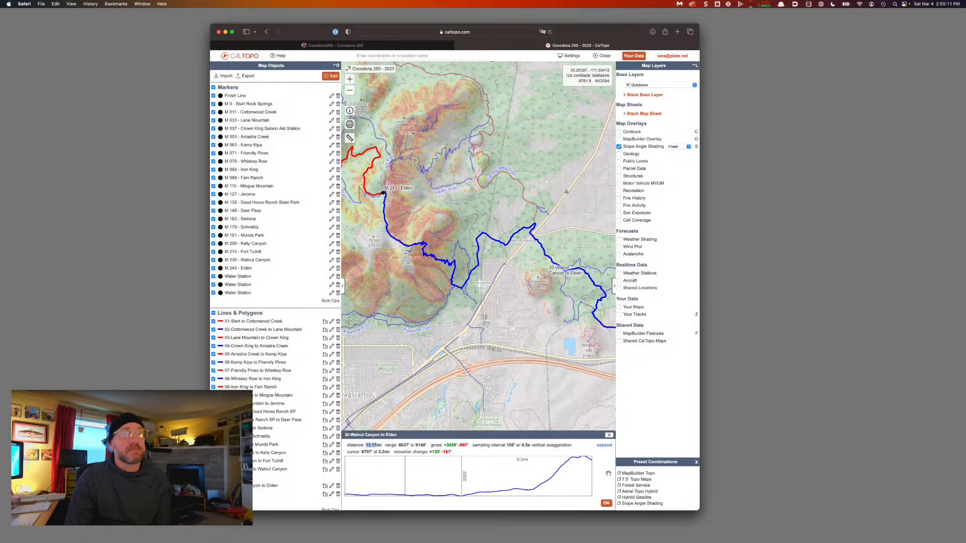
click(606, 503)
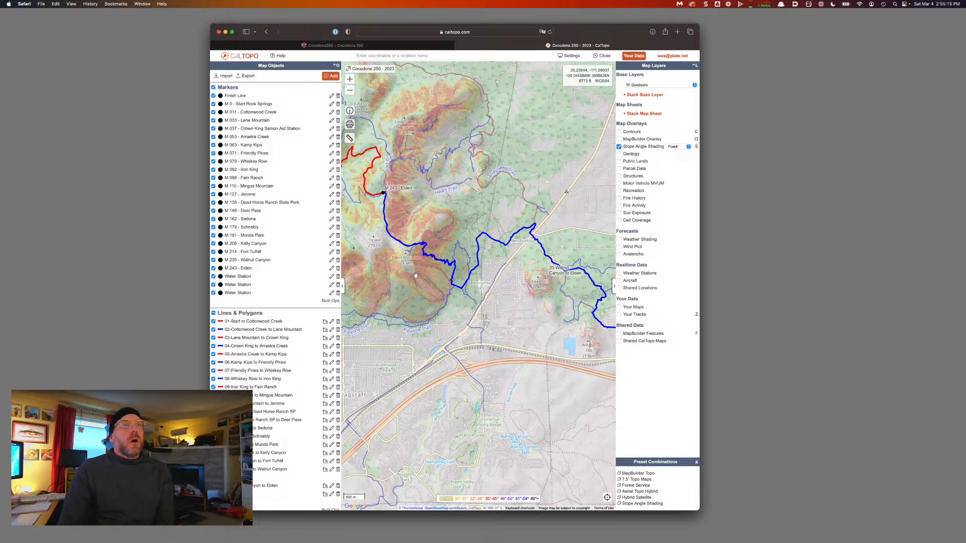
drag(417, 273, 565, 257)
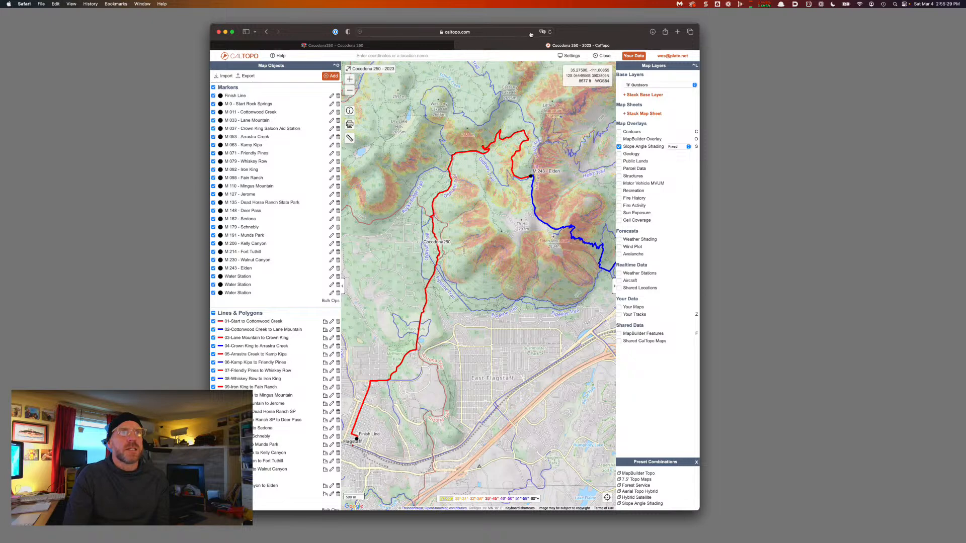
Reload the CalTopo page and delete the leftover '2022' line
click(550, 32)
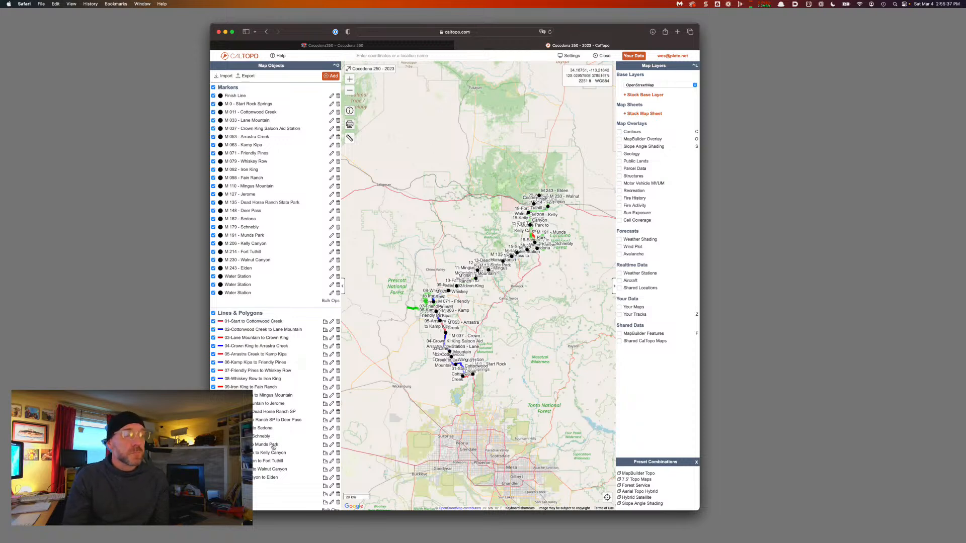
click(337, 487)
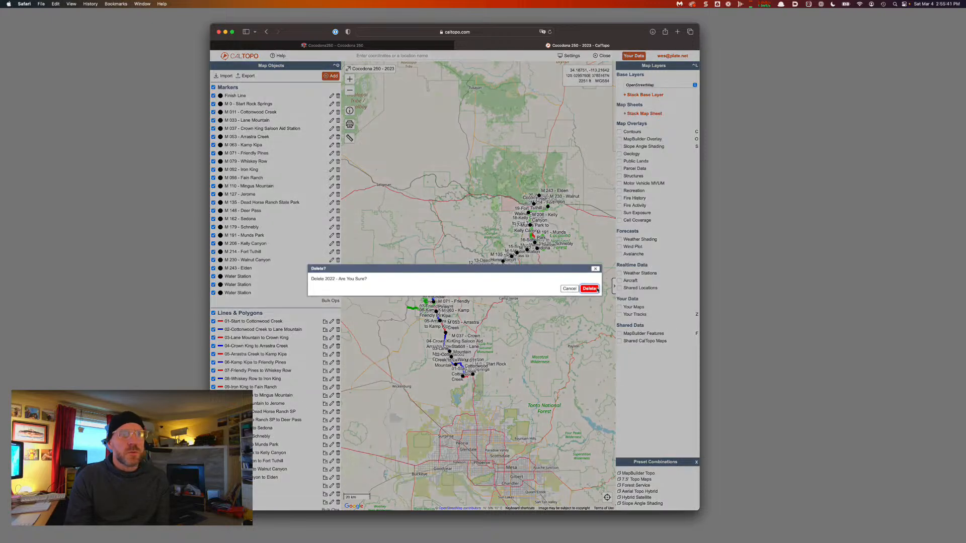
click(589, 289)
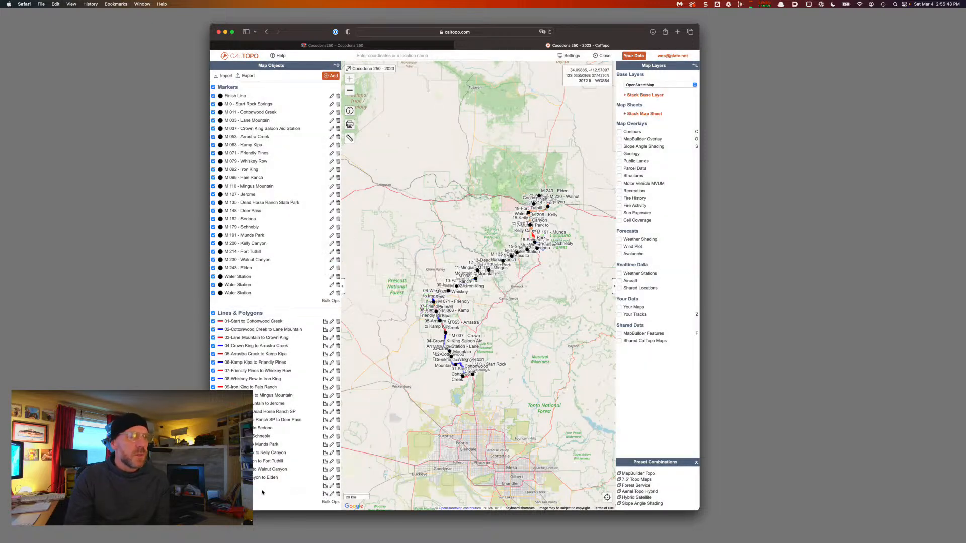
Label the final course line '21-Elden to Finish'
click(331, 487)
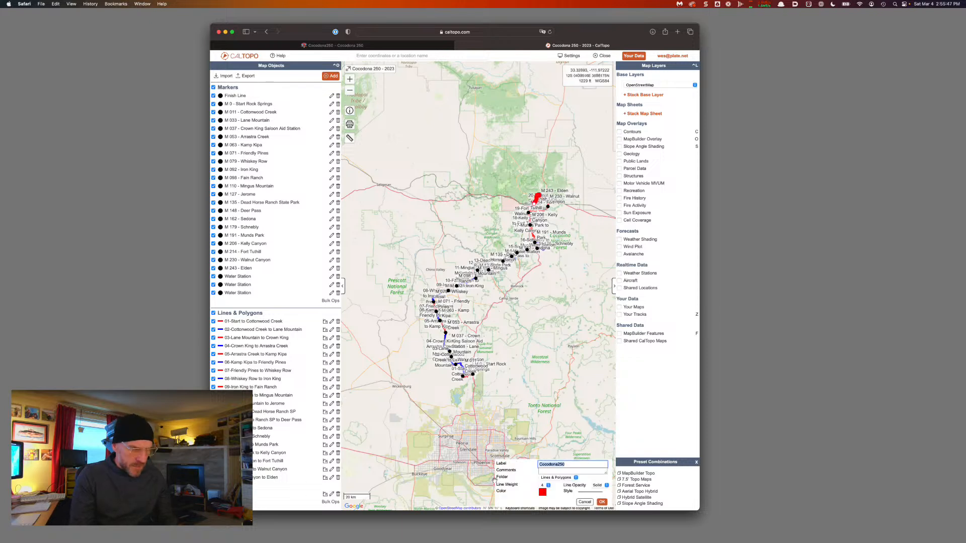
text(Elden to)
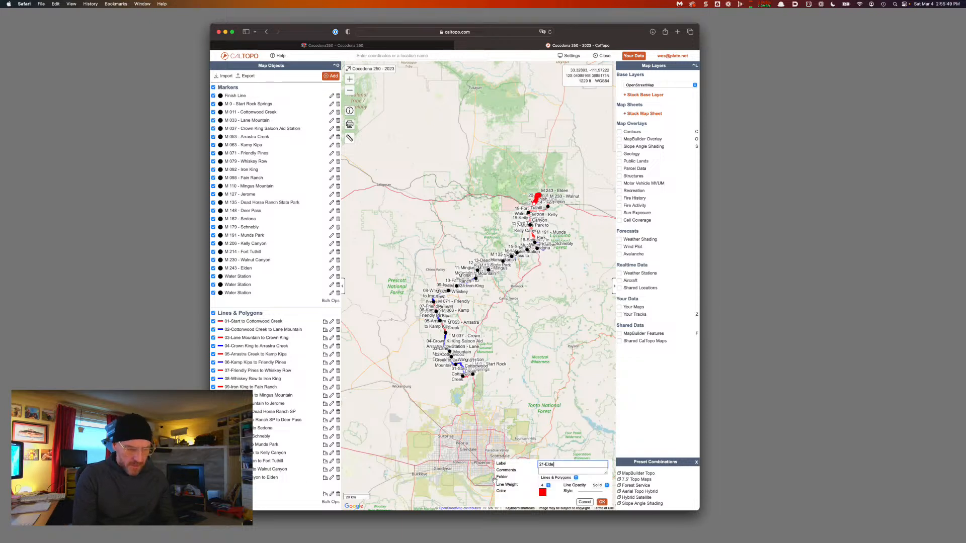
key(BackSpace)
key(BackSpace)
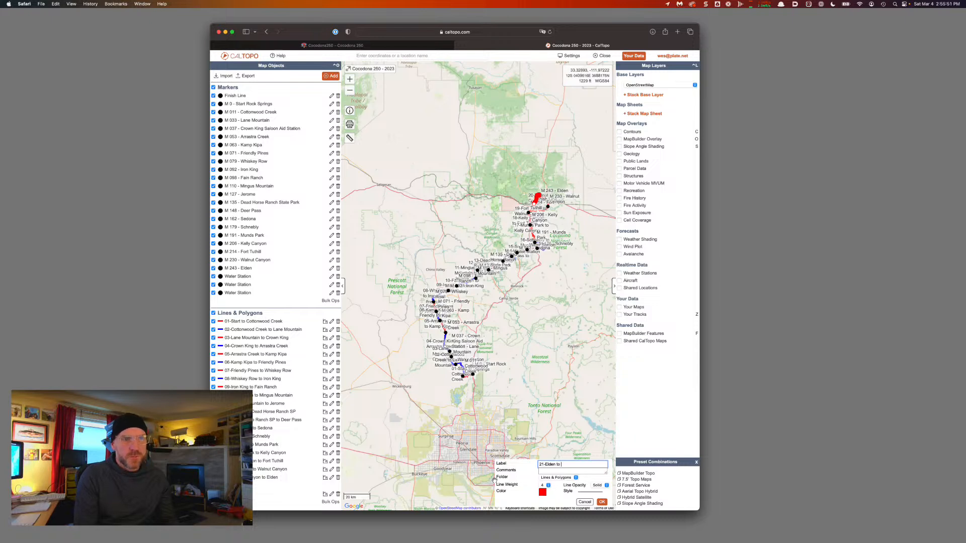
text(Din)
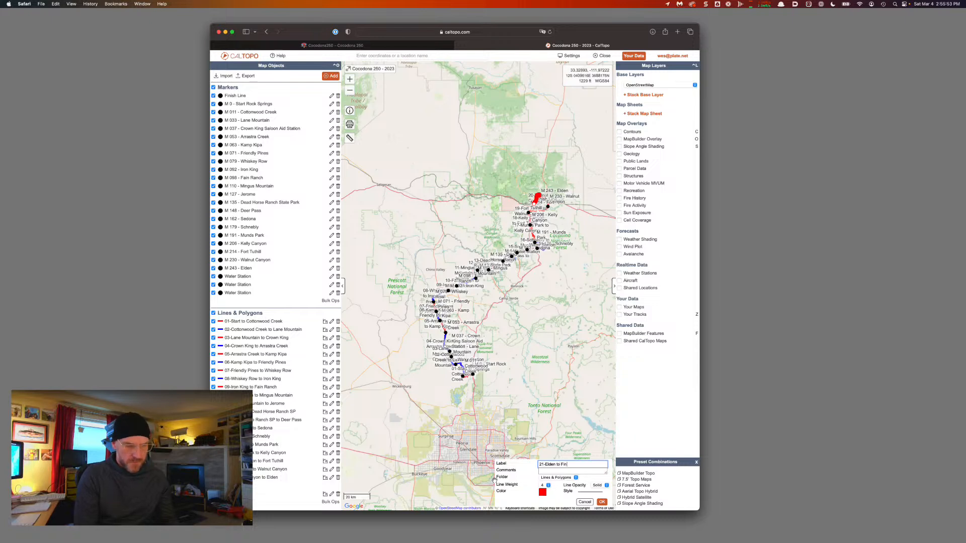
text(ish)
key(Return)
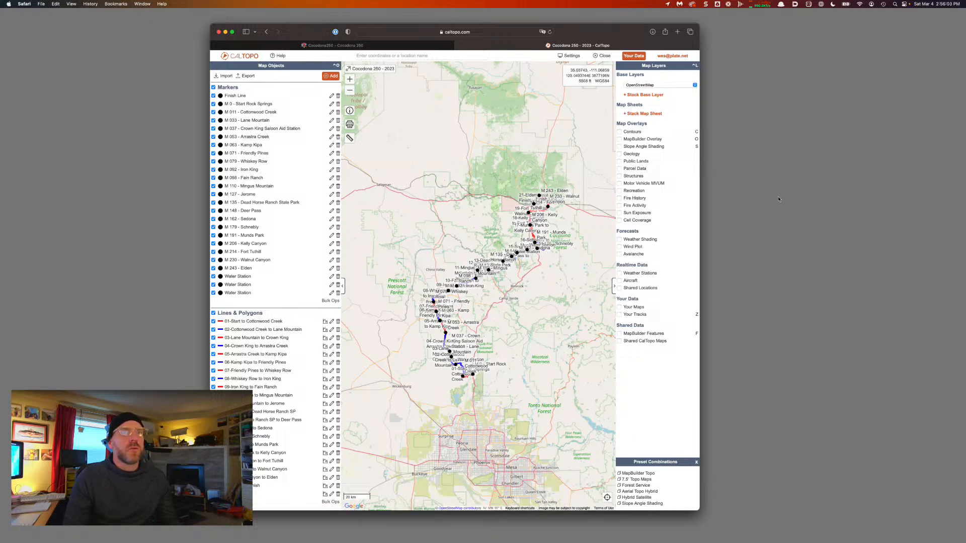
click(331, 76)
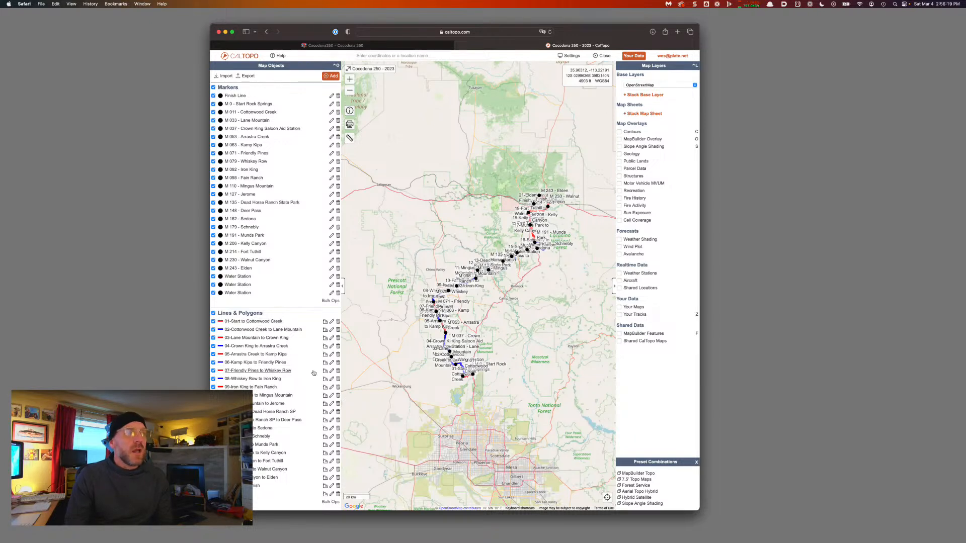
Create an 'AID STATIONS' folder with Show Labels turned off
click(331, 76)
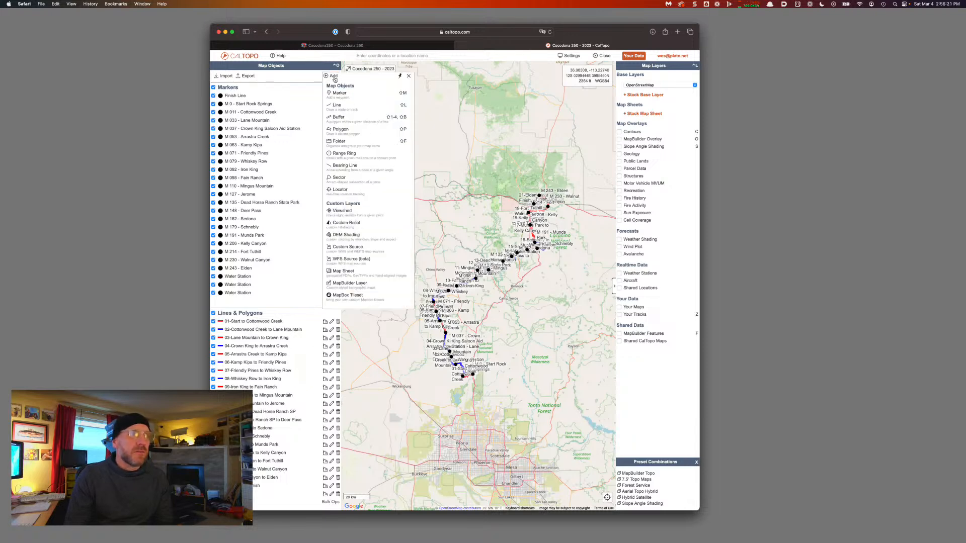
click(344, 144)
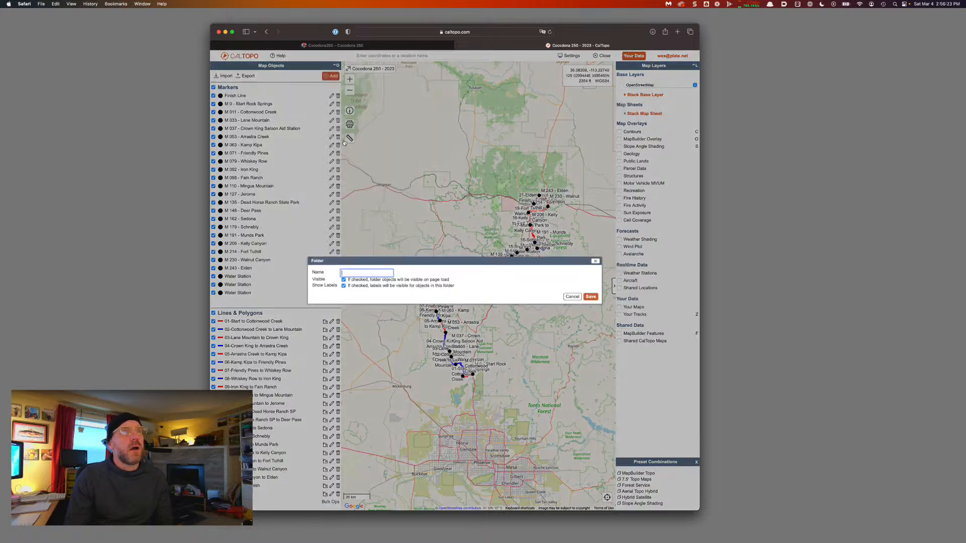
text(A)
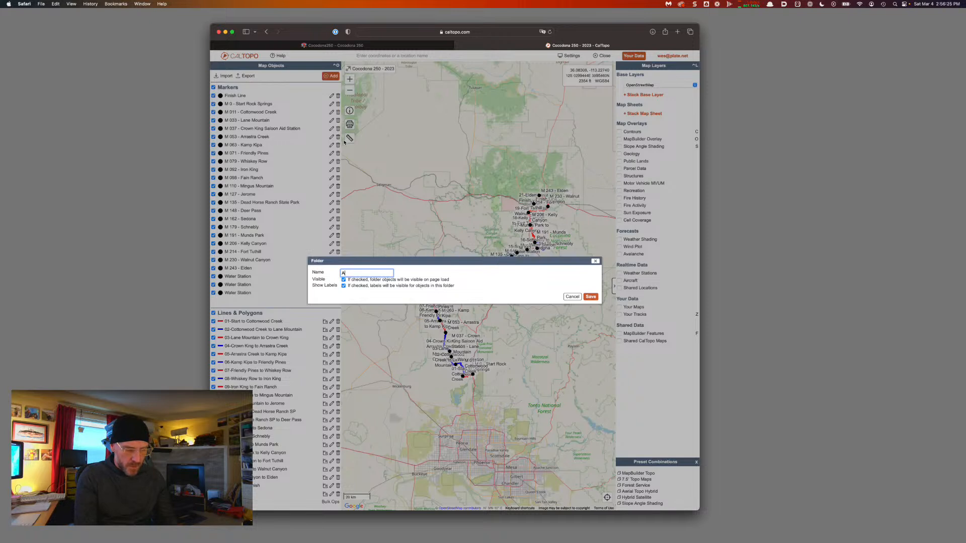
text(ID STATIONS)
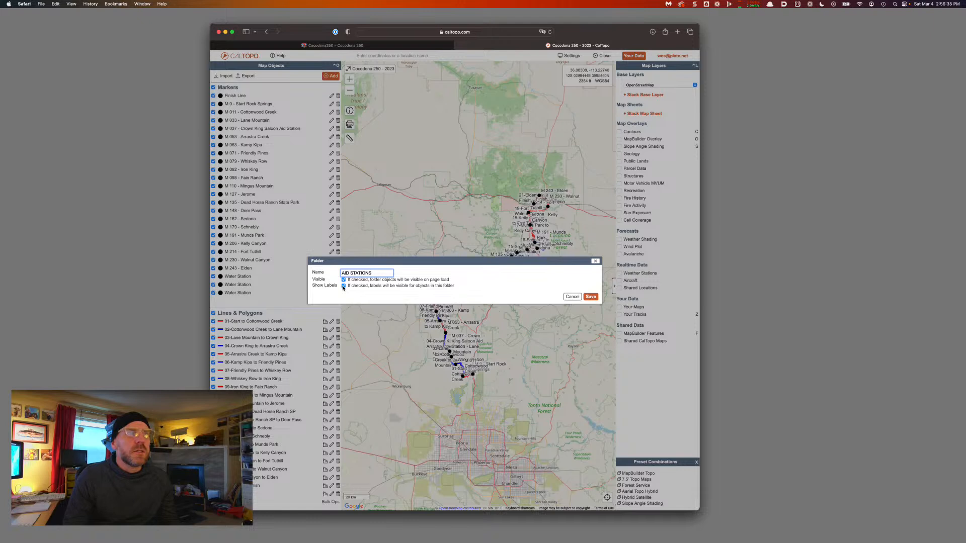
click(344, 286)
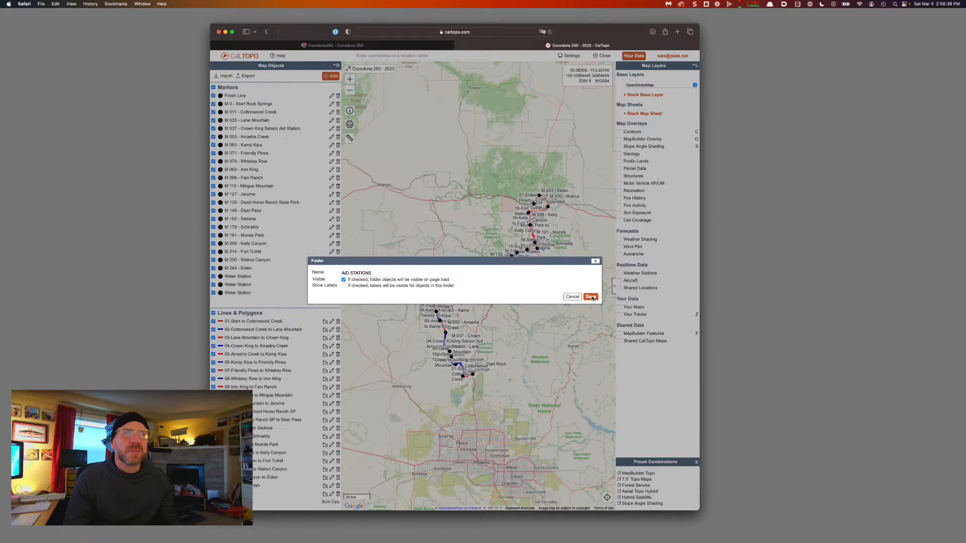
click(590, 297)
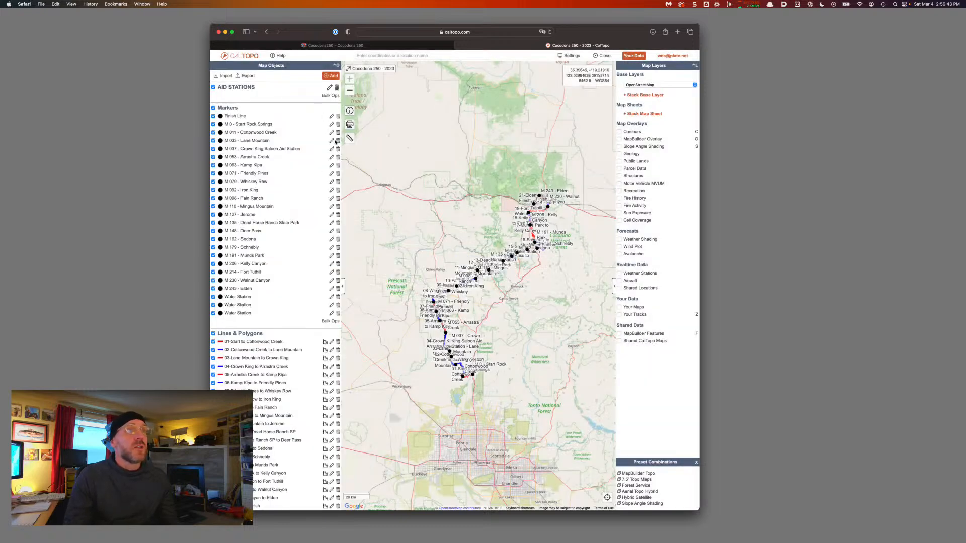
click(330, 75)
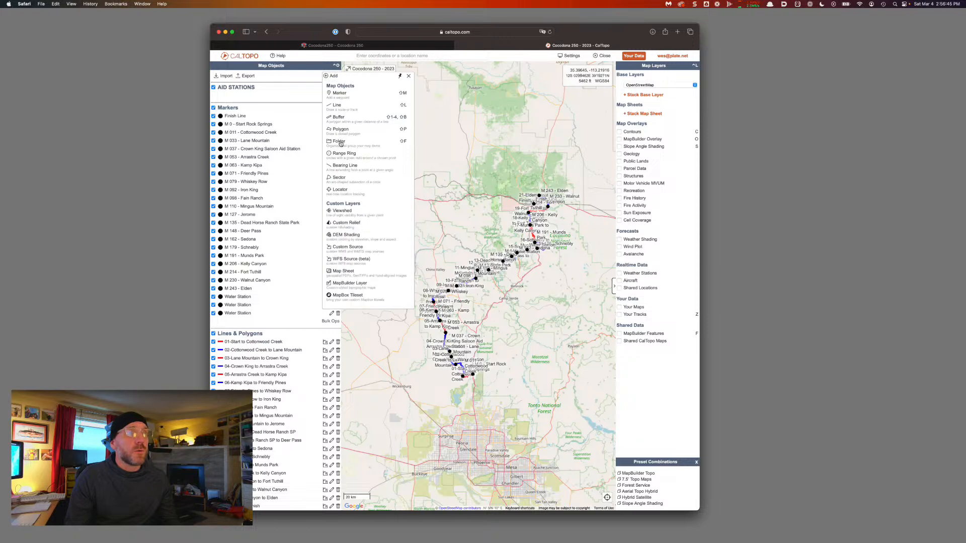
Create a 'SEGMENTS' folder with Show Labels turned off
click(372, 166)
text(SEGMENTS)
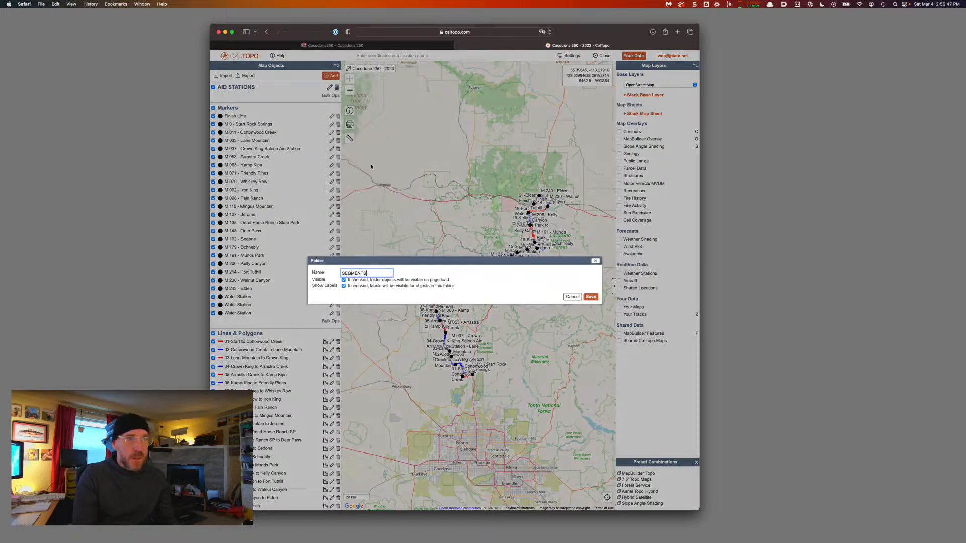
click(344, 285)
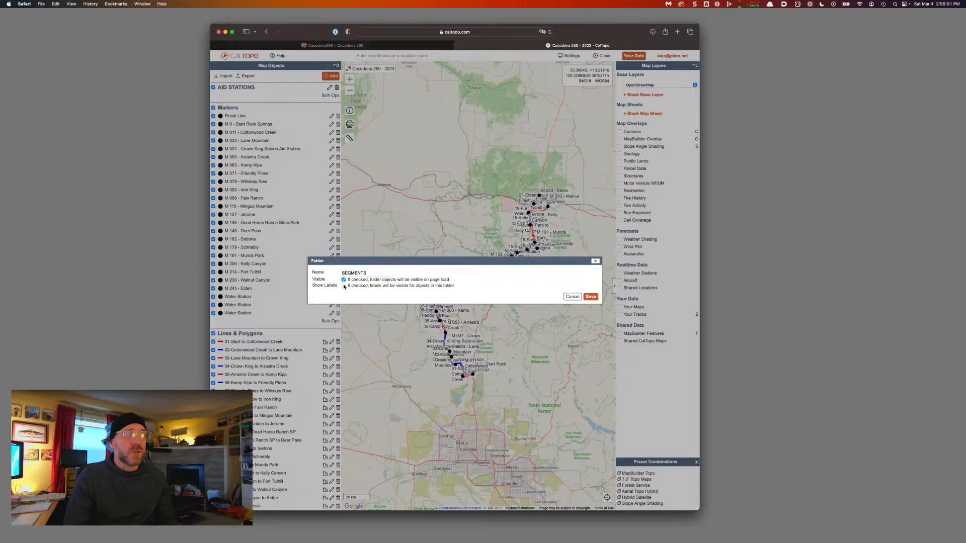
click(591, 297)
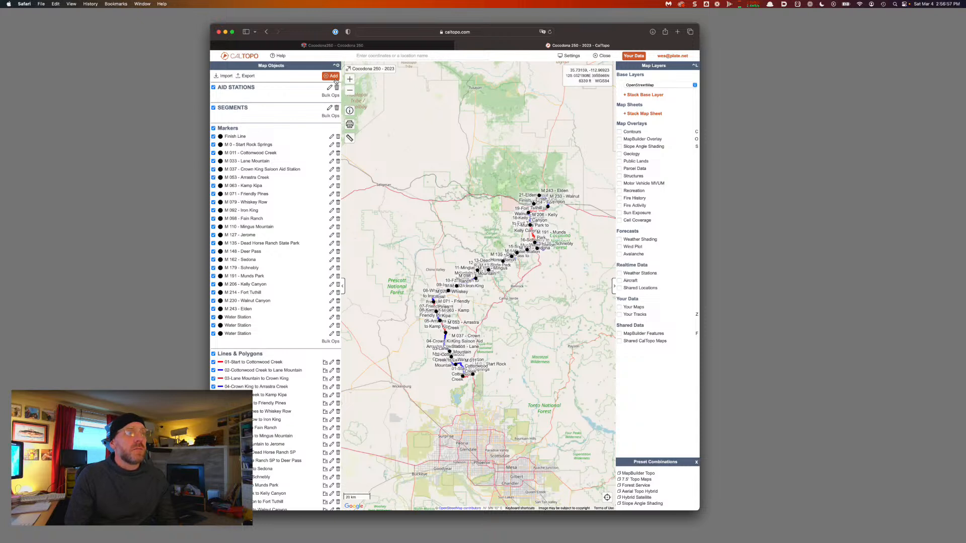
scroll(247, 401, down, 2)
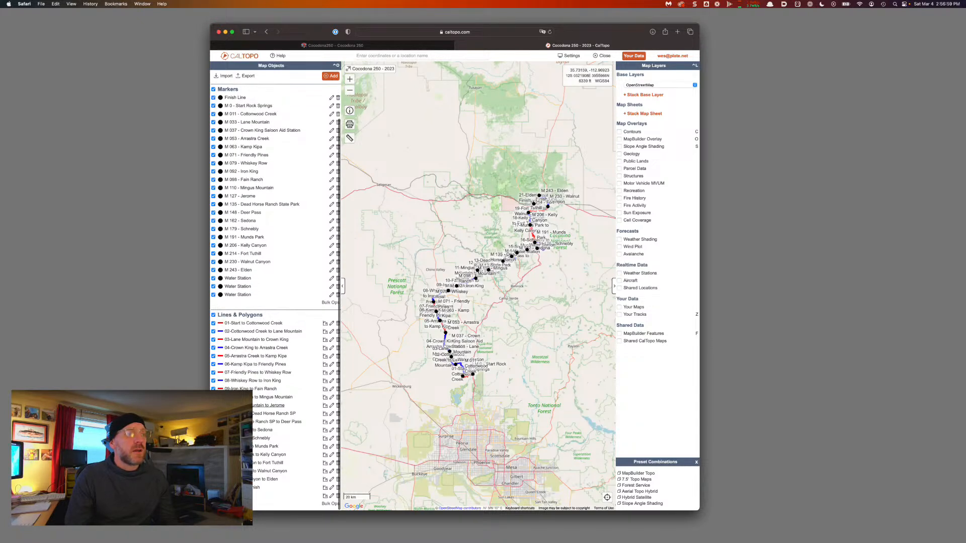
scroll(283, 220, up, 2)
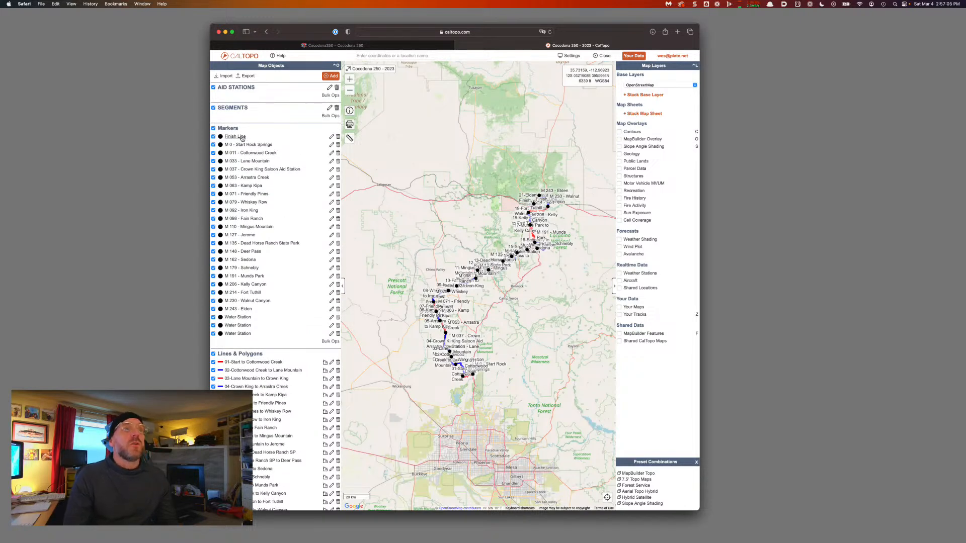
Move the Finish Line marker into the AID STATIONS folder
click(331, 138)
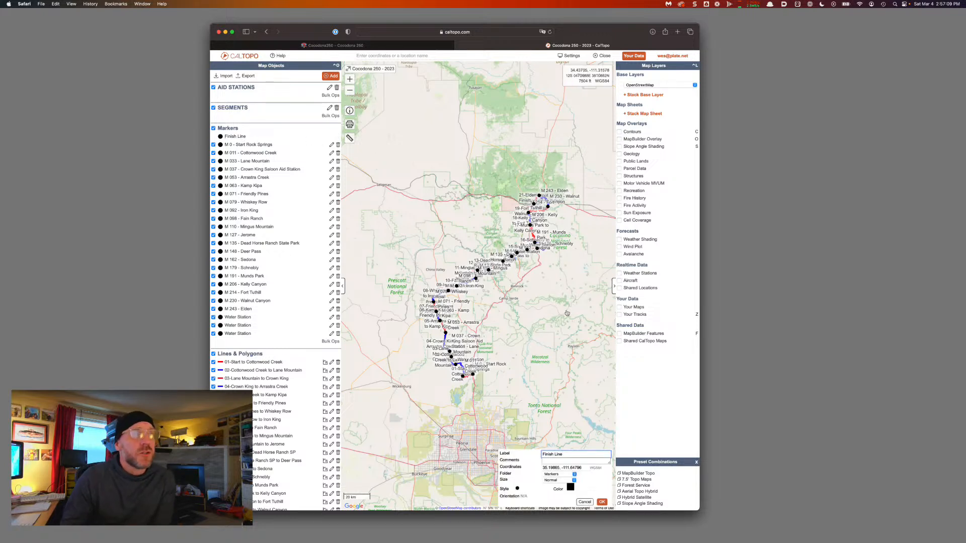
click(558, 474)
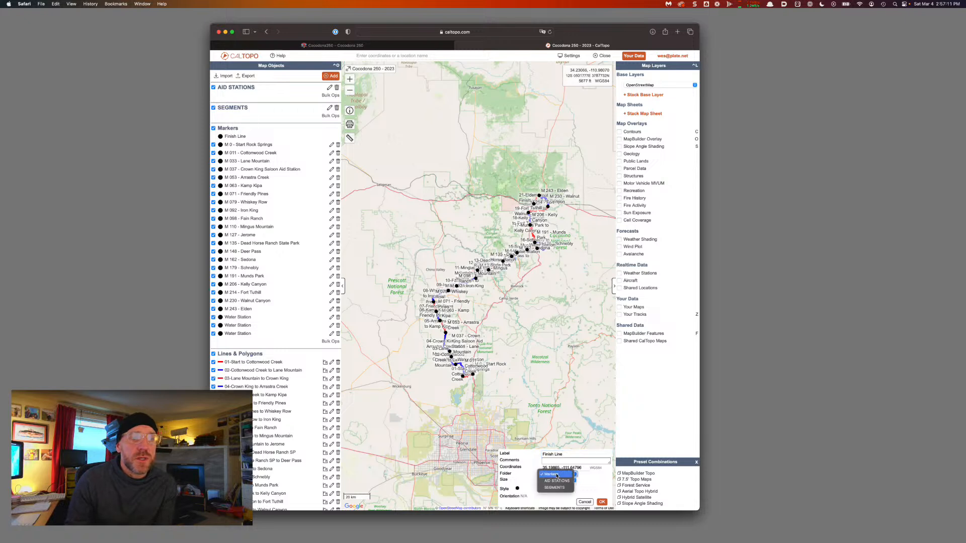
click(562, 481)
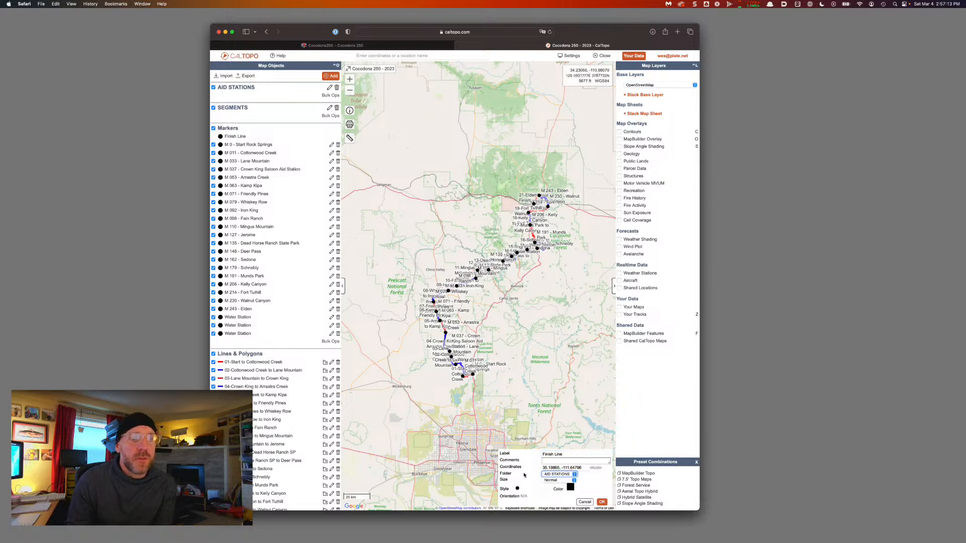
click(601, 501)
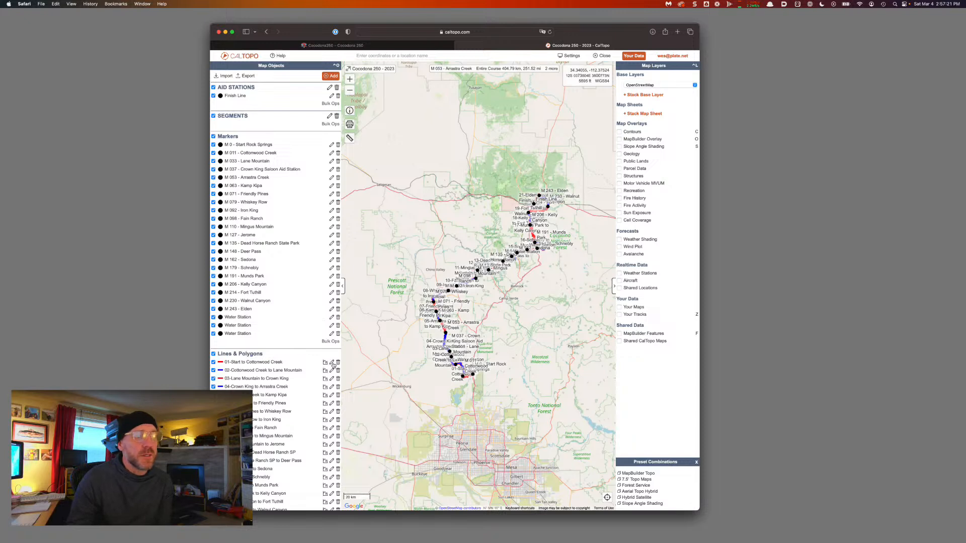
Assign the 01-Start to Cottonwood Creek line to the SEGMENTS folder
click(332, 363)
click(551, 478)
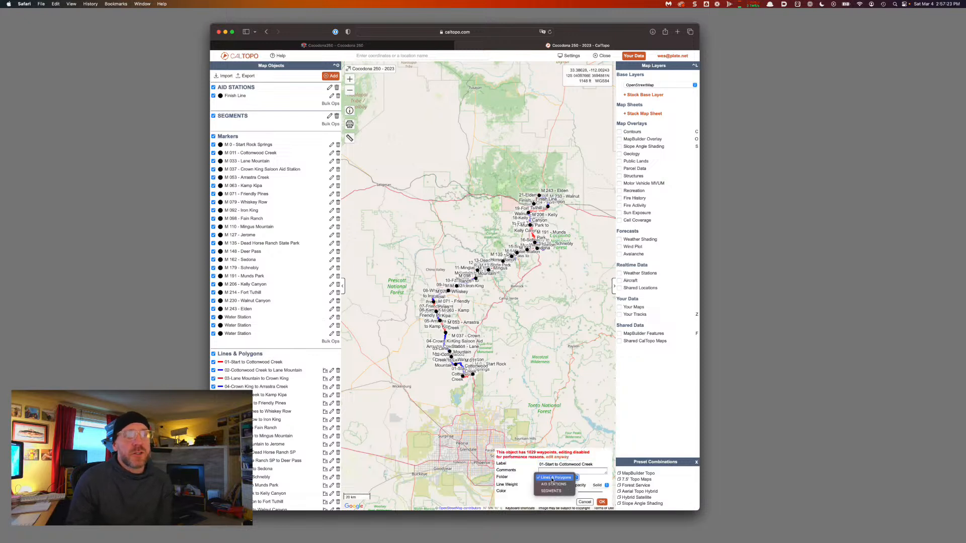
click(551, 491)
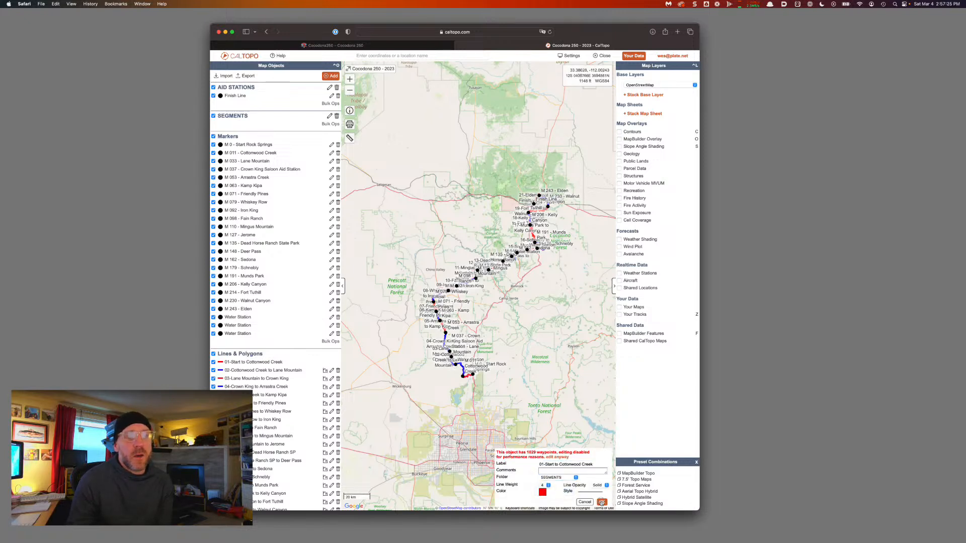
click(601, 502)
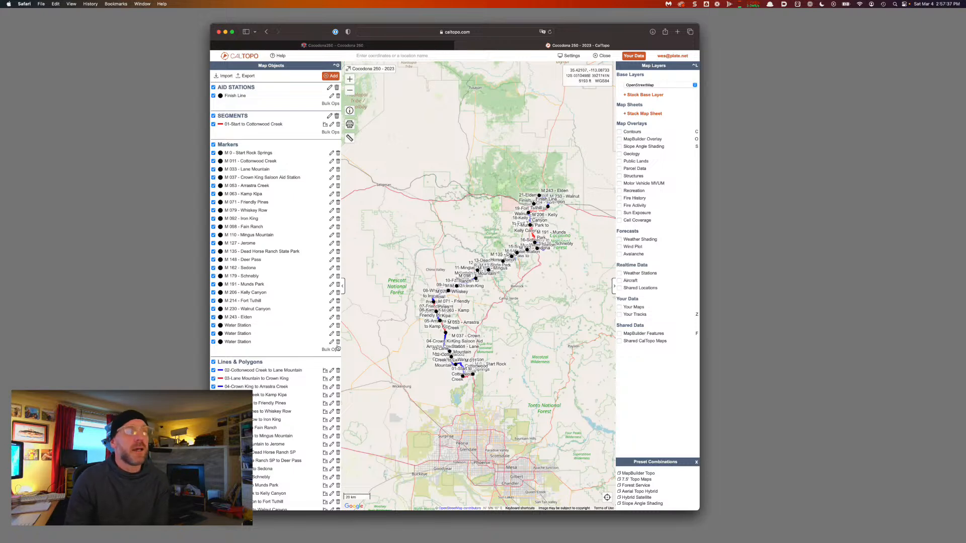
Bulk-move all 24 remaining mile-marker and water-station markers into AID STATIONS
click(330, 350)
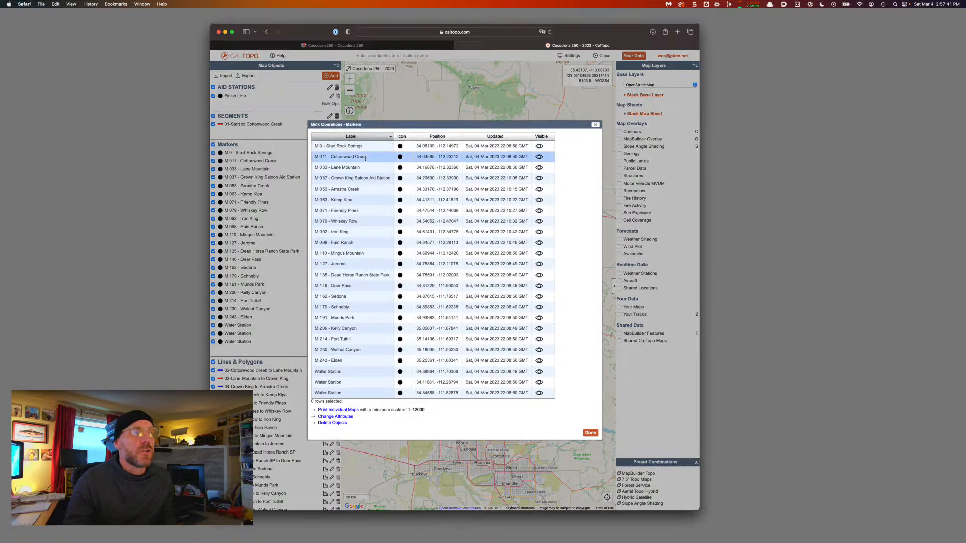
click(352, 145)
shift+click(356, 392)
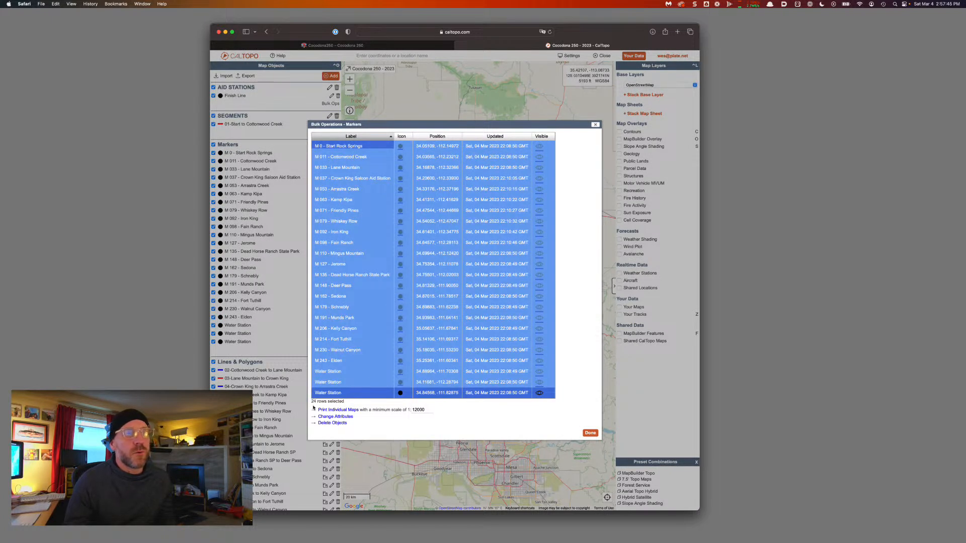
click(338, 417)
click(362, 280)
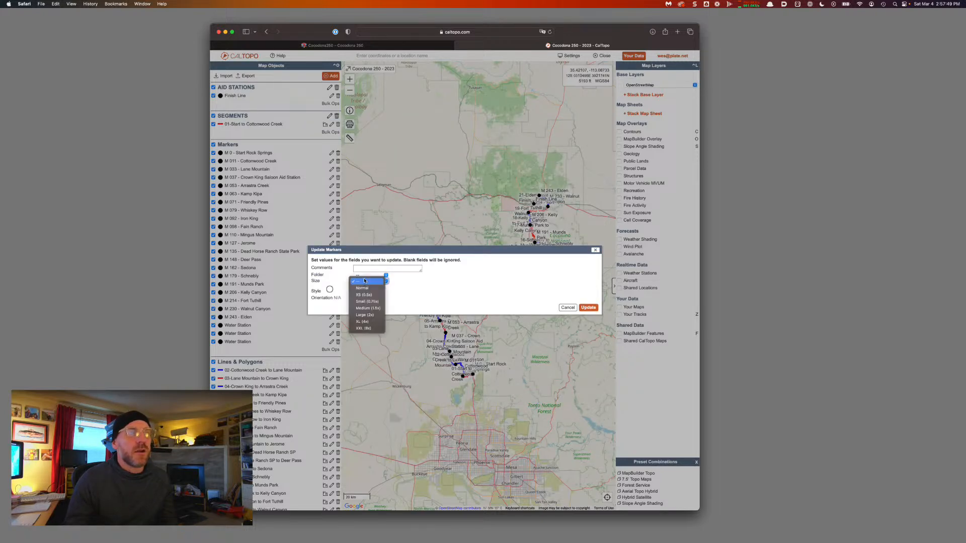
click(378, 276)
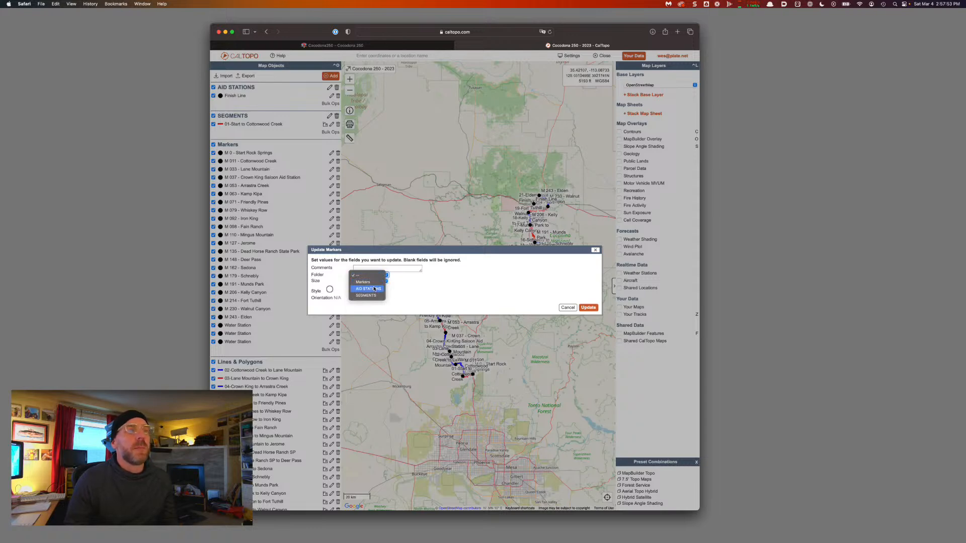
click(374, 290)
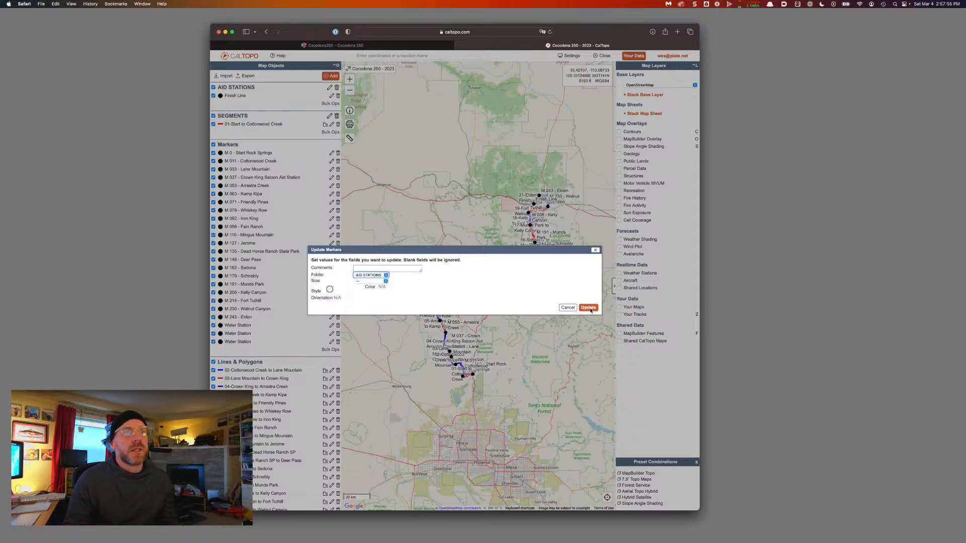
click(589, 307)
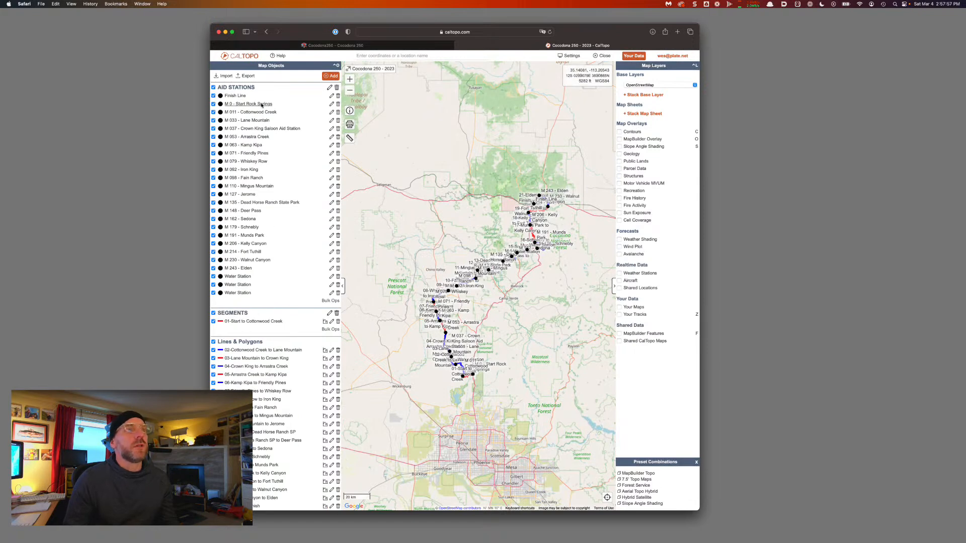
scroll(327, 469, down, 1)
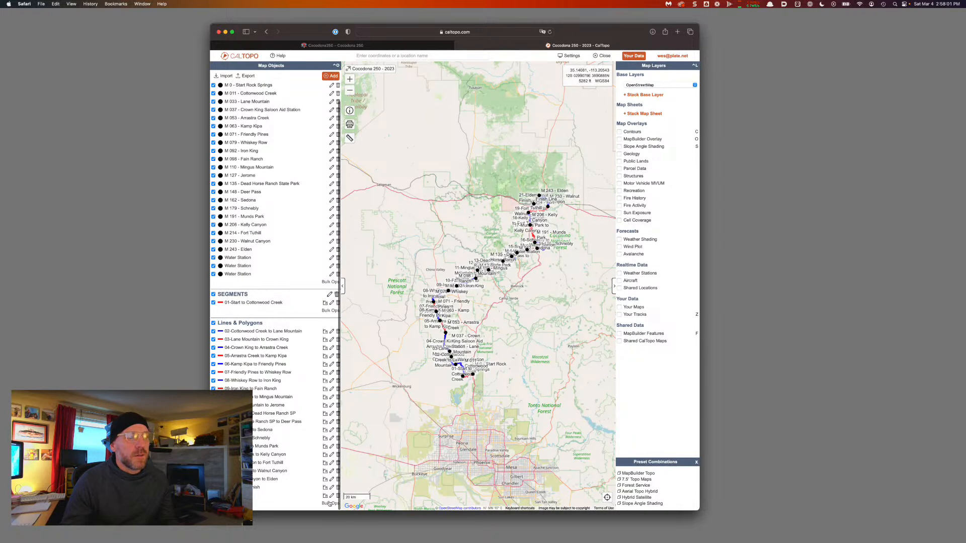
click(331, 503)
Bulk-assign the 20 lines 02 through 21-Elden to Finish to the SEGMENTS folder
click(335, 359)
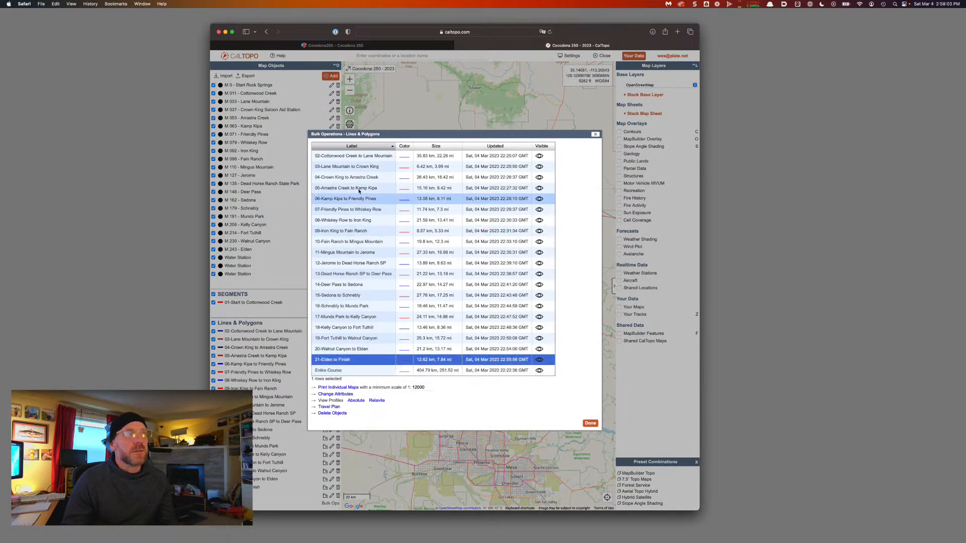
shift+click(359, 157)
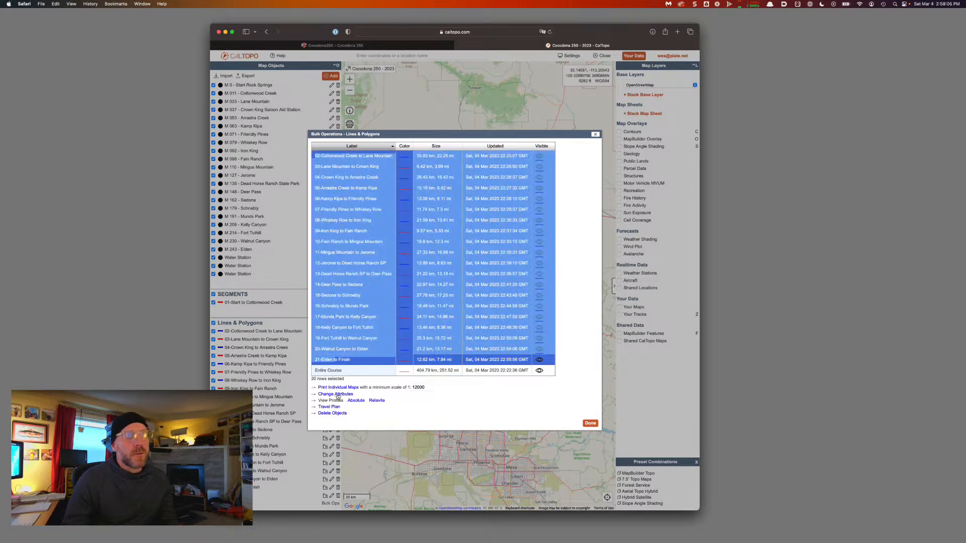
click(337, 394)
click(373, 277)
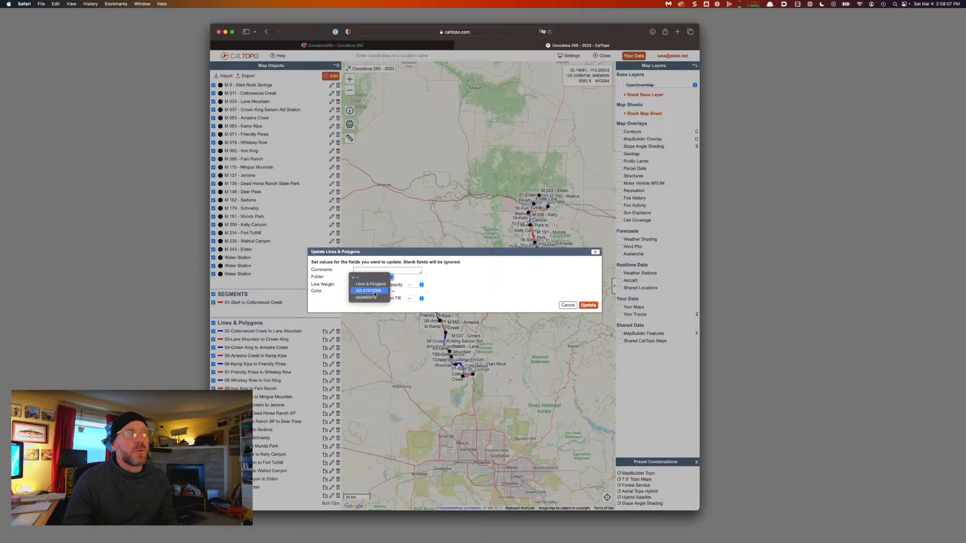
click(374, 297)
click(587, 305)
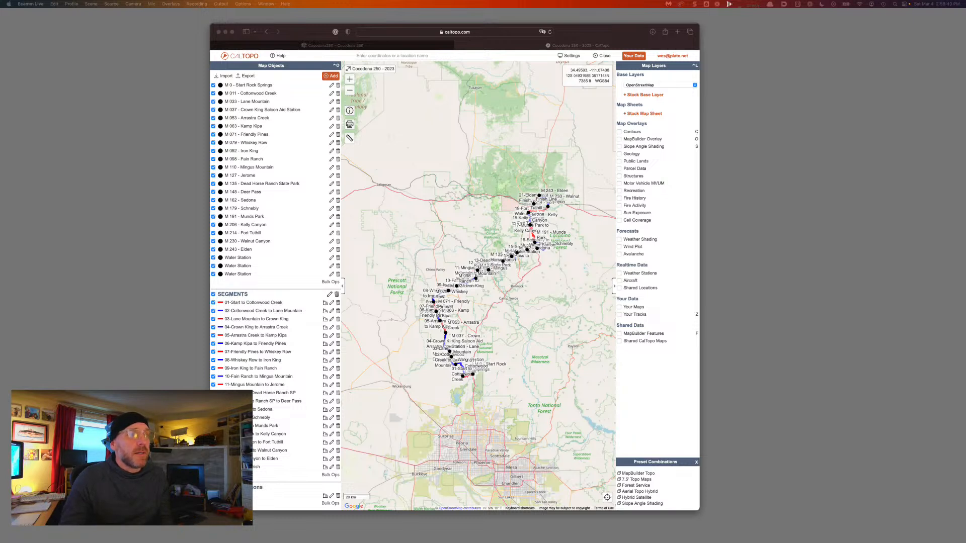
Hide SEGMENTS and AID STATIONS, reload the map, then show SEGMENTS again
click(213, 296)
click(213, 295)
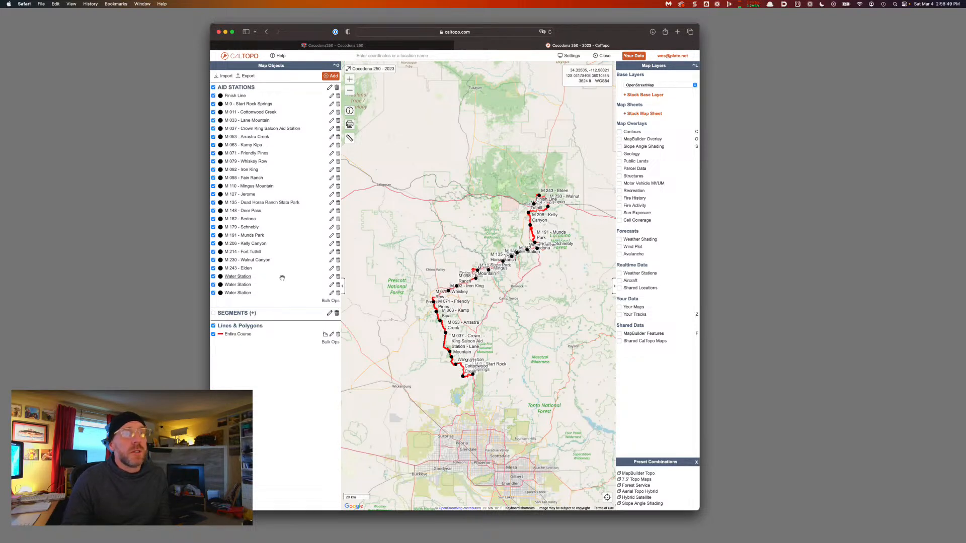
click(214, 87)
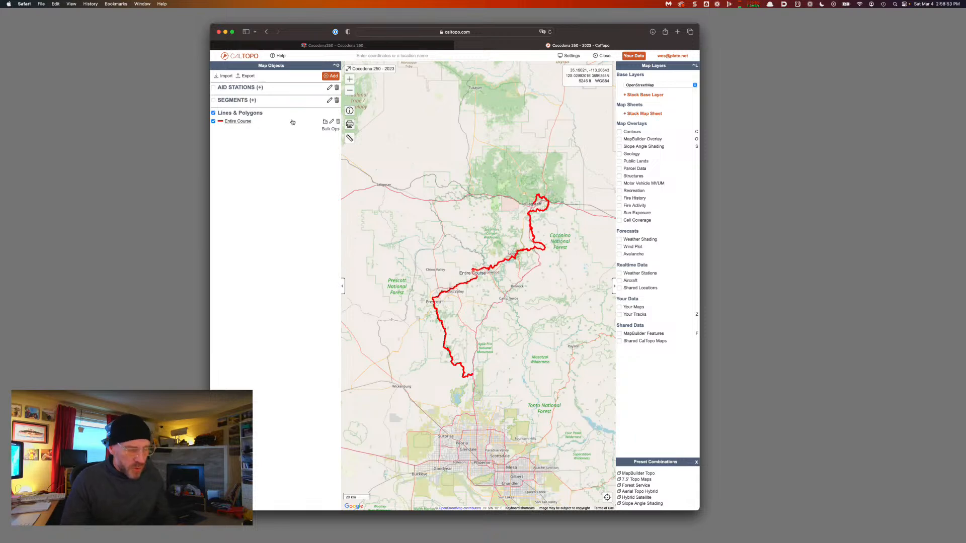
key(super+r)
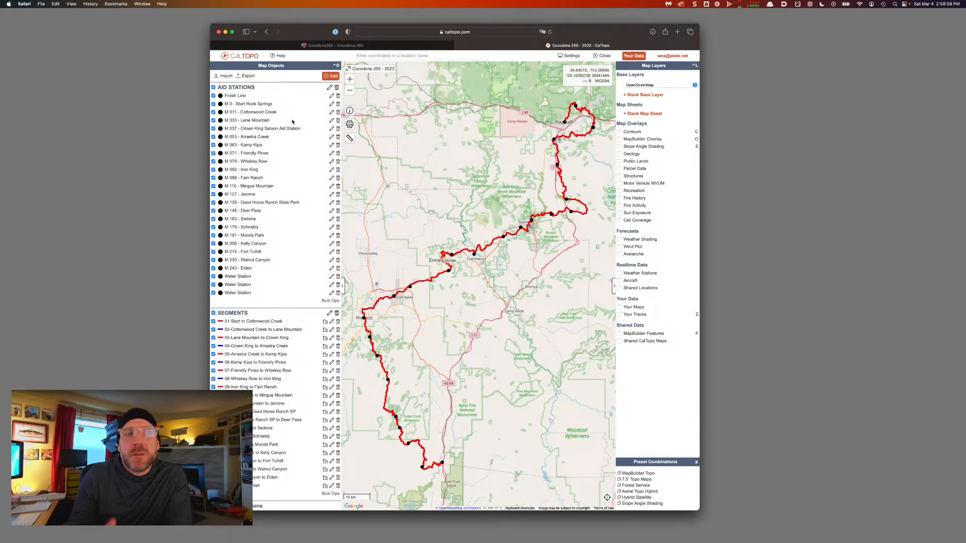
click(213, 313)
click(213, 313)
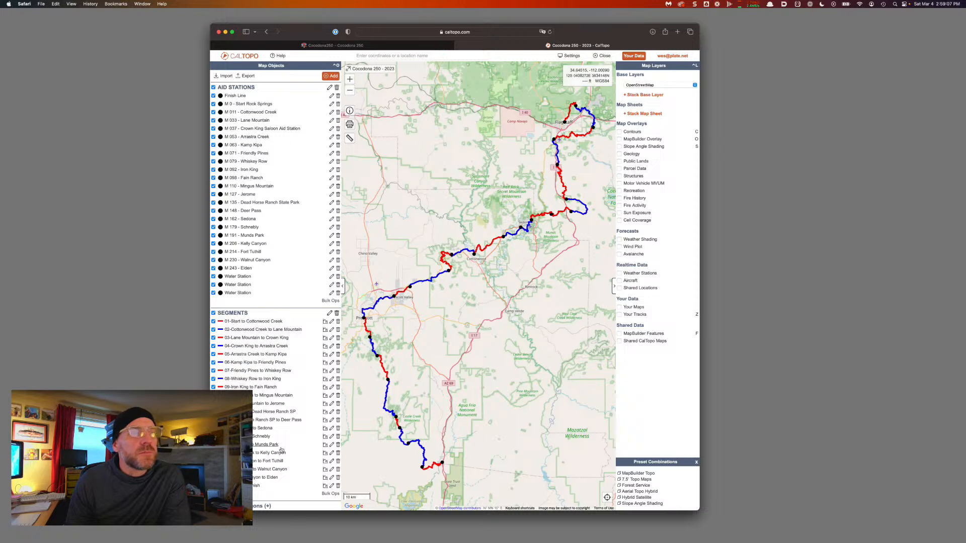
click(569, 57)
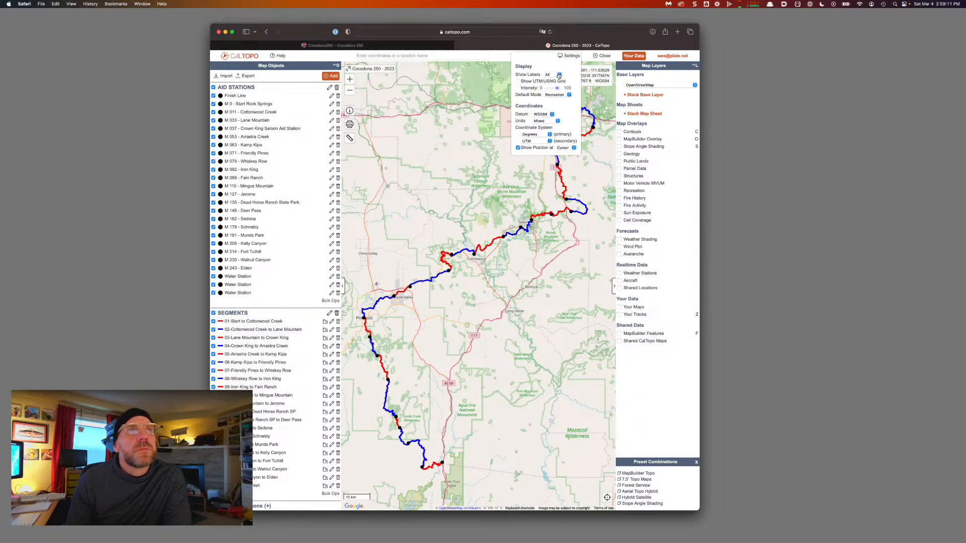
click(559, 75)
click(568, 76)
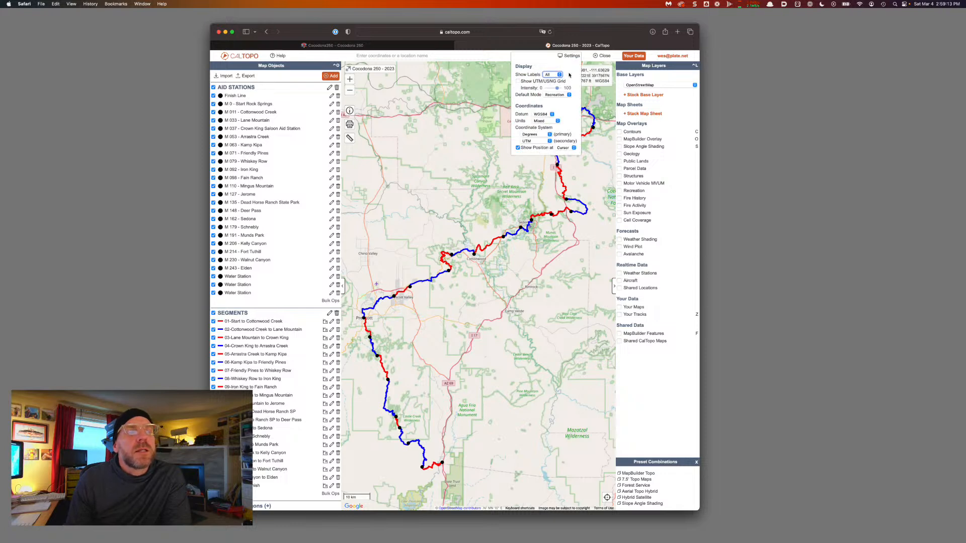
click(569, 56)
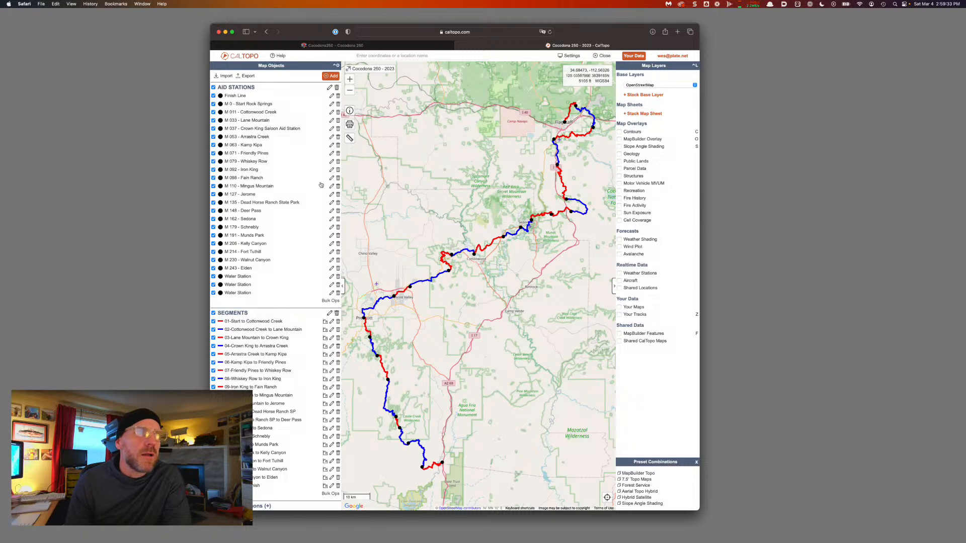
Enable Show Labels on the AID STATIONS and SEGMENTS folders and dismiss the server error
click(329, 87)
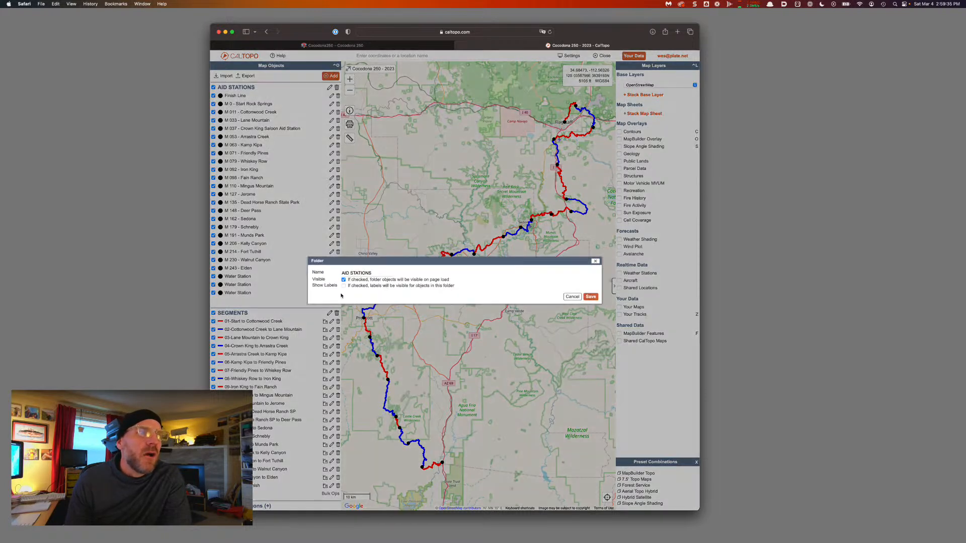
click(594, 298)
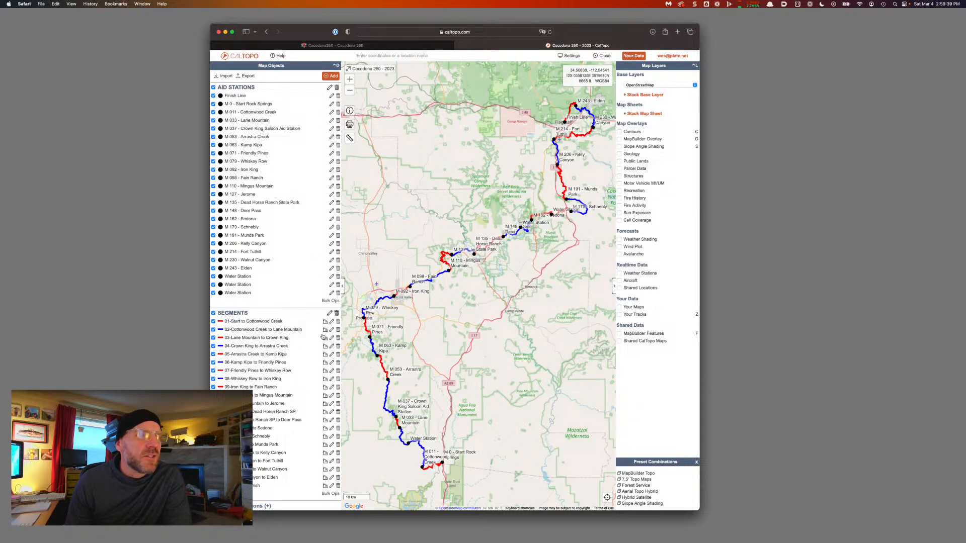
click(329, 313)
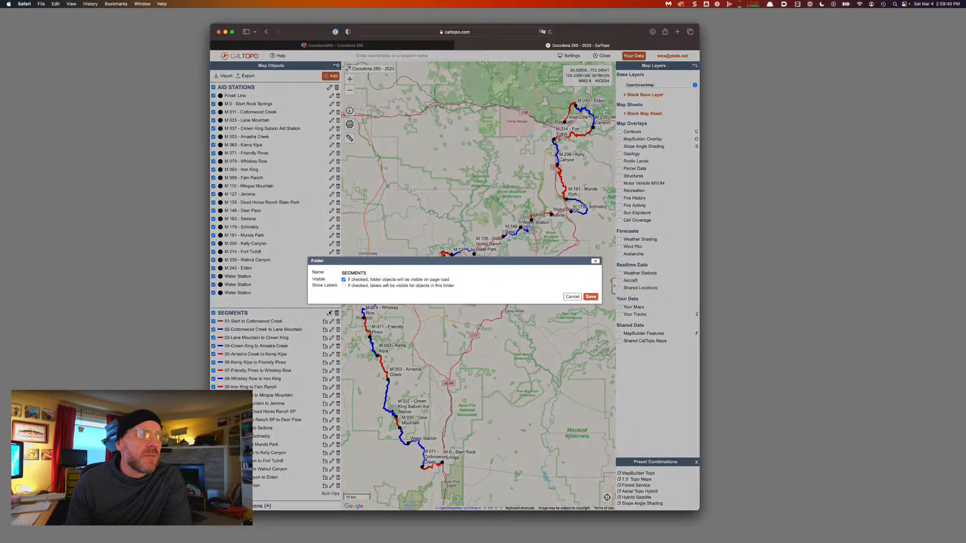
click(343, 285)
click(592, 297)
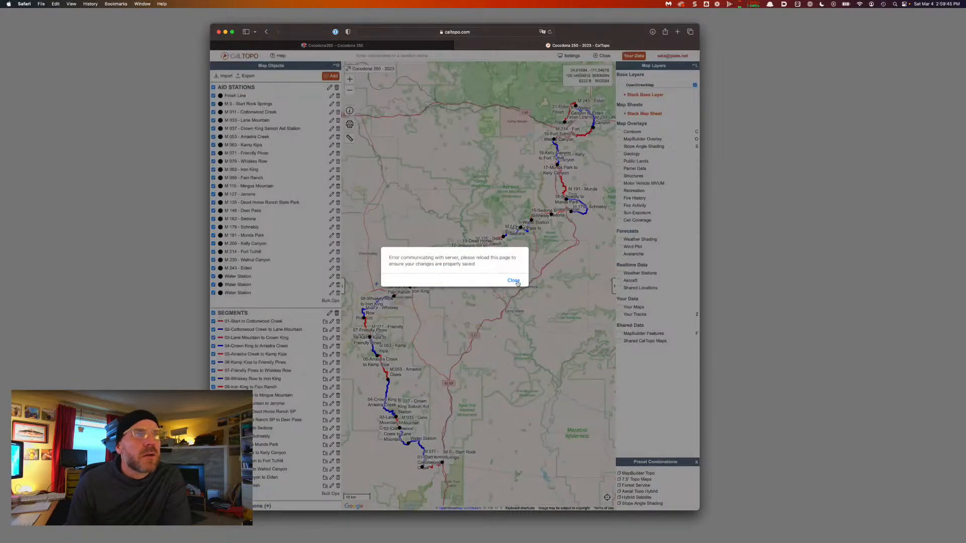
click(513, 280)
scroll(447, 363, down, 2)
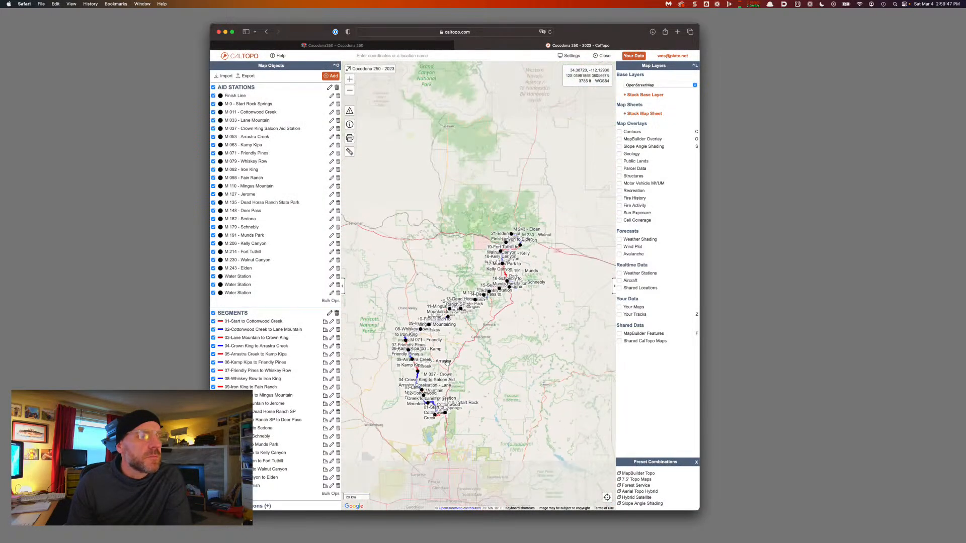
scroll(446, 362, up, 2)
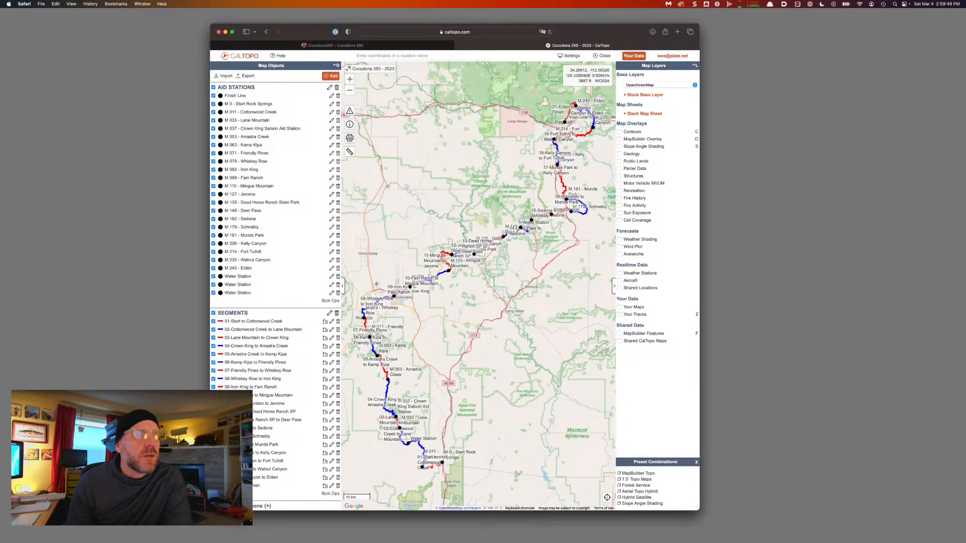
scroll(275, 296, down, 1)
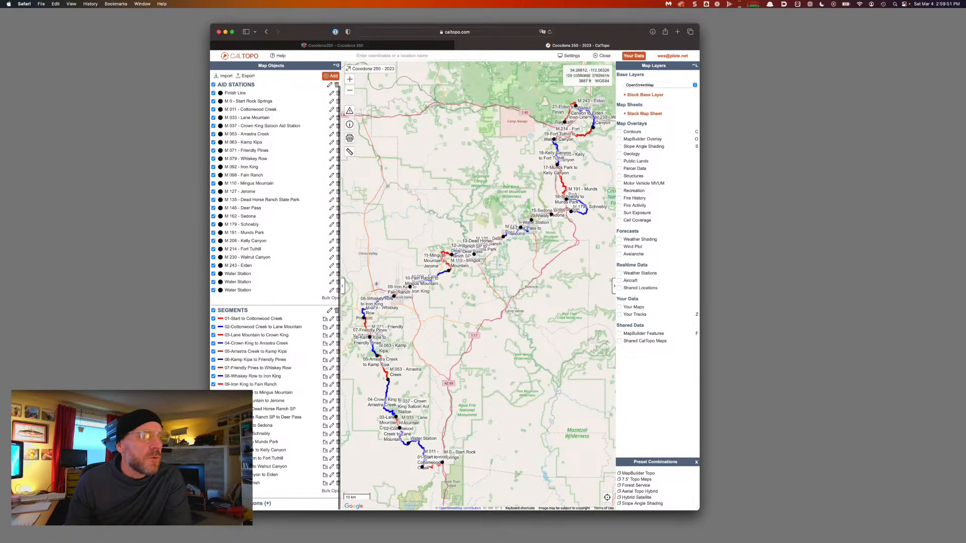
scroll(275, 296, down, 1)
Create a hidden, unlabelled folder named 'Entire Course' and reload the map
click(330, 76)
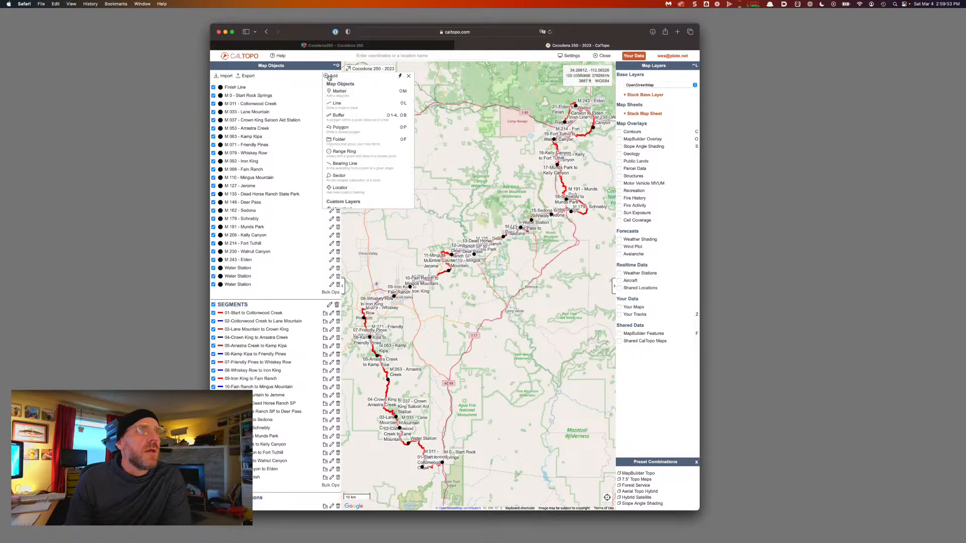
click(346, 142)
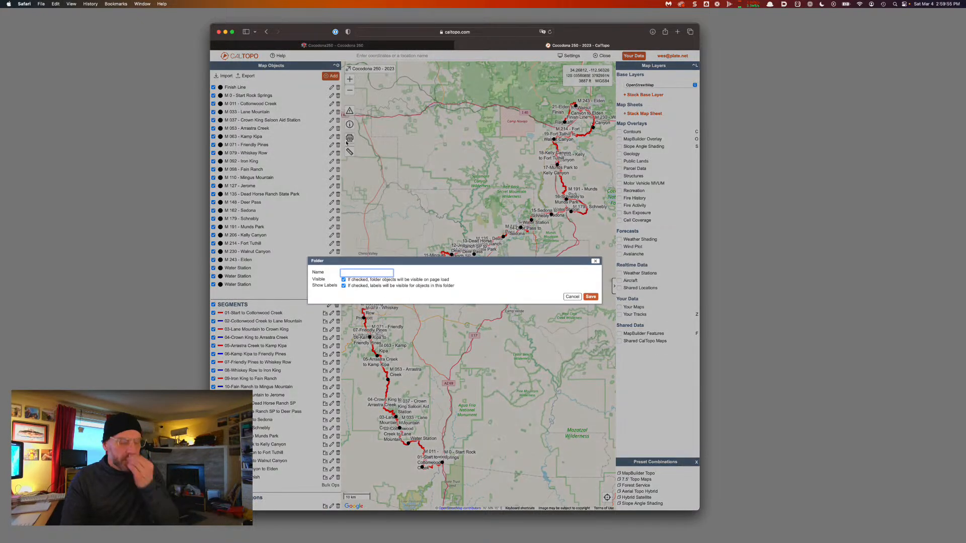
text(Entire Course)
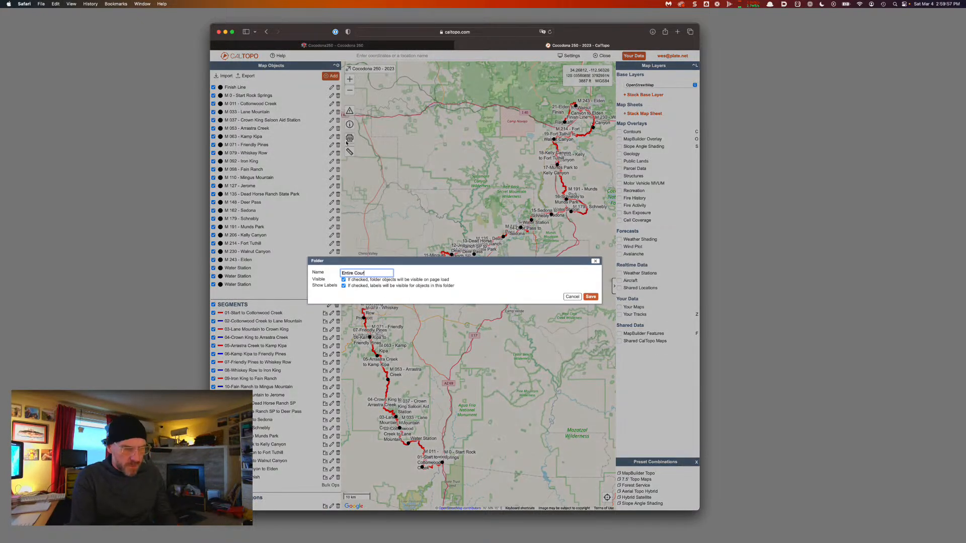
click(343, 280)
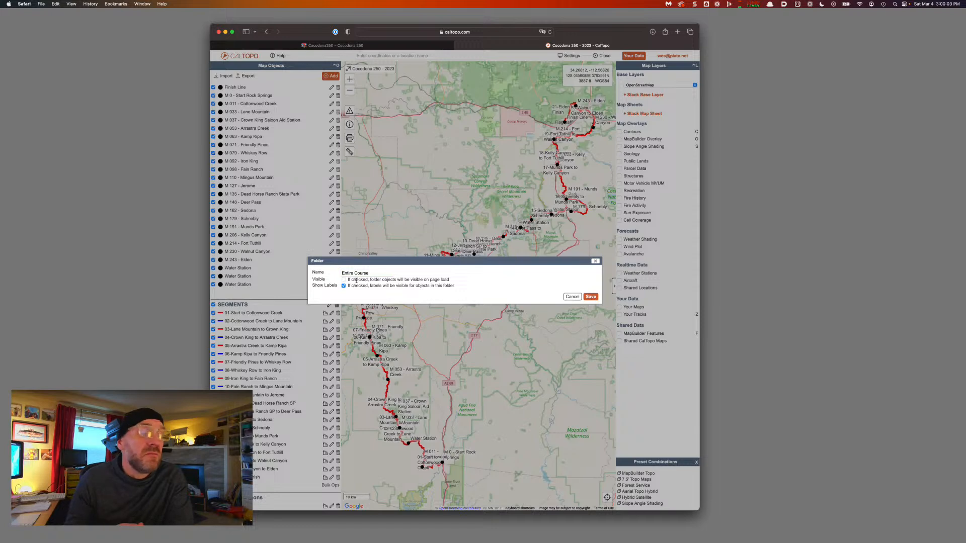
click(343, 285)
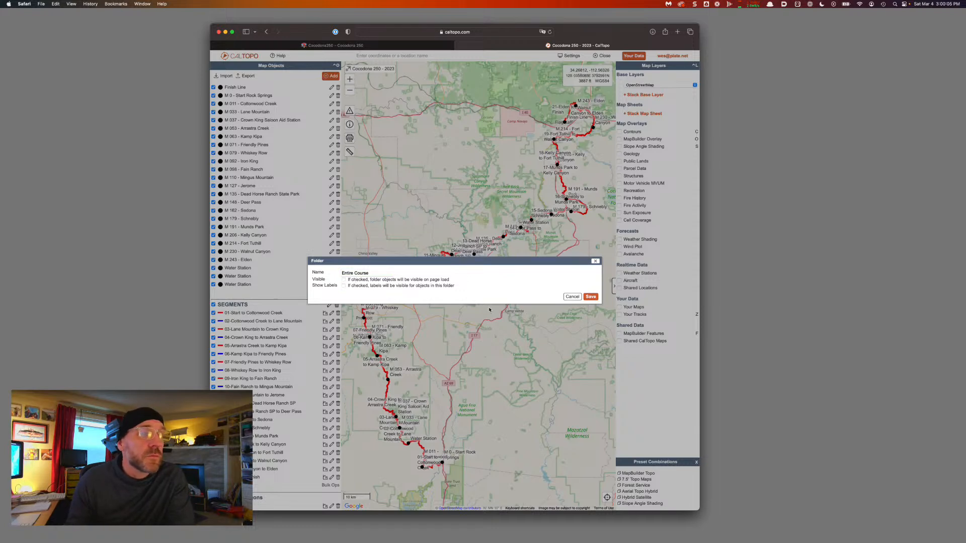
click(590, 297)
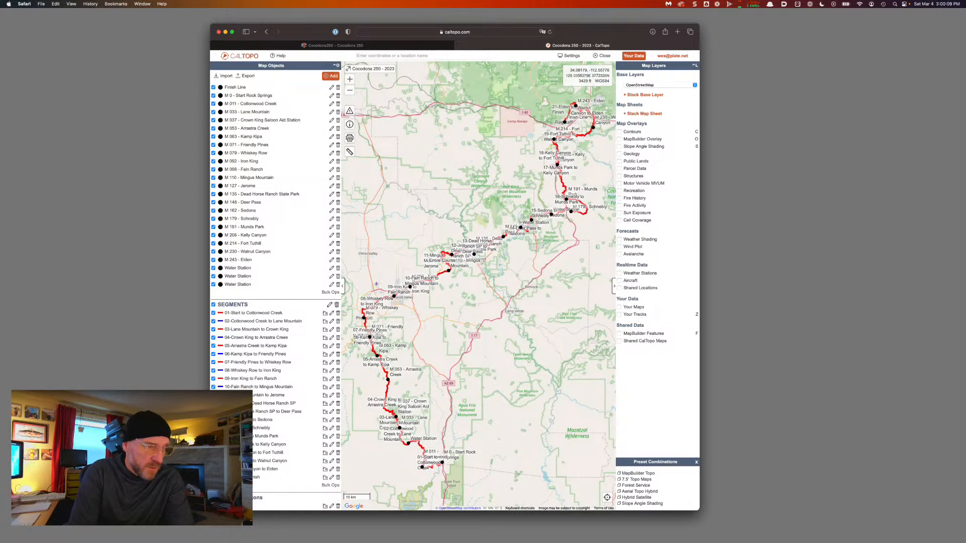
key(super+r)
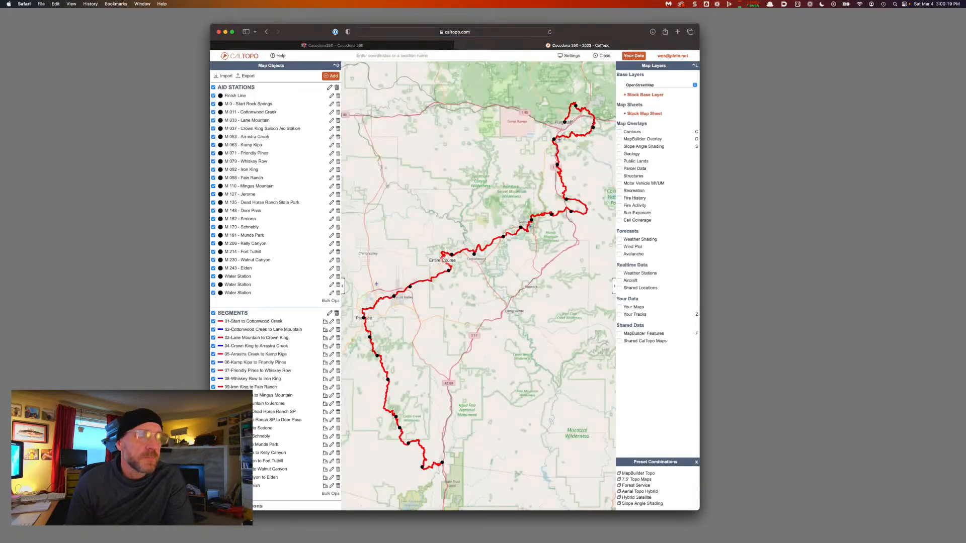
scroll(276, 297, down, 1)
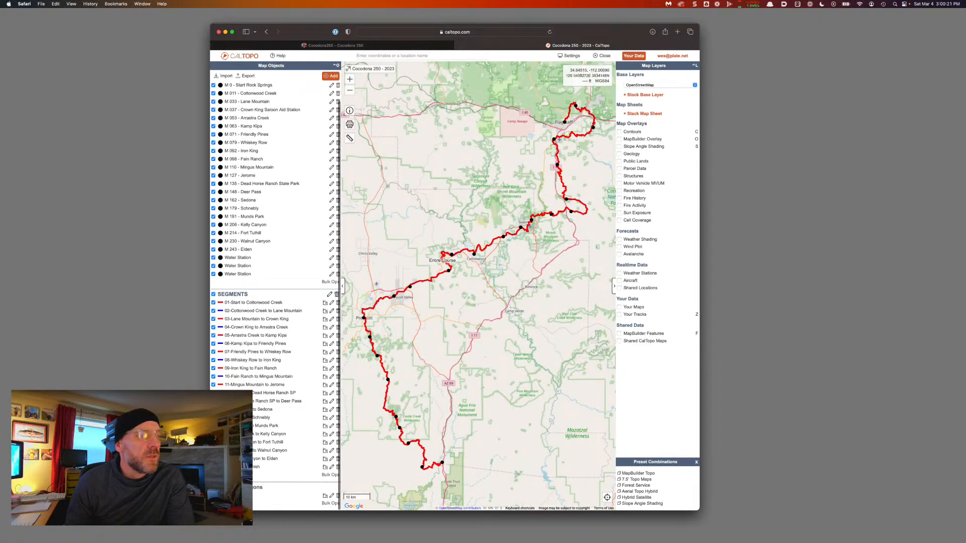
scroll(275, 297, up, 1)
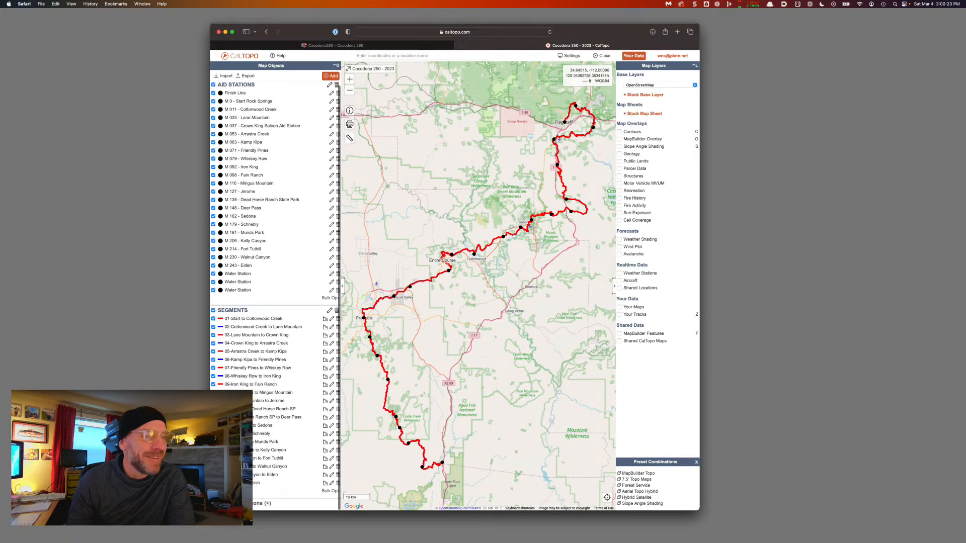
scroll(275, 297, down, 1)
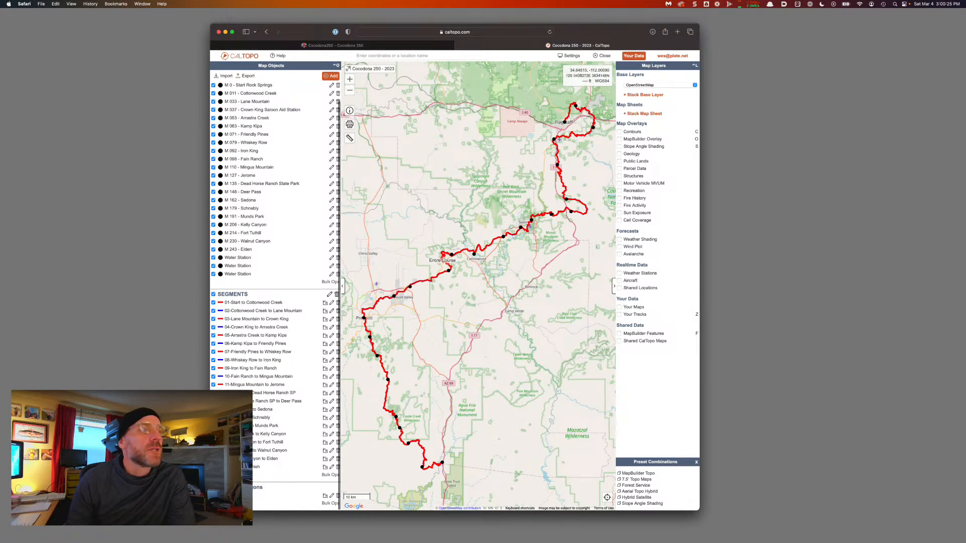
scroll(275, 297, up, 1)
scroll(275, 297, down, 1)
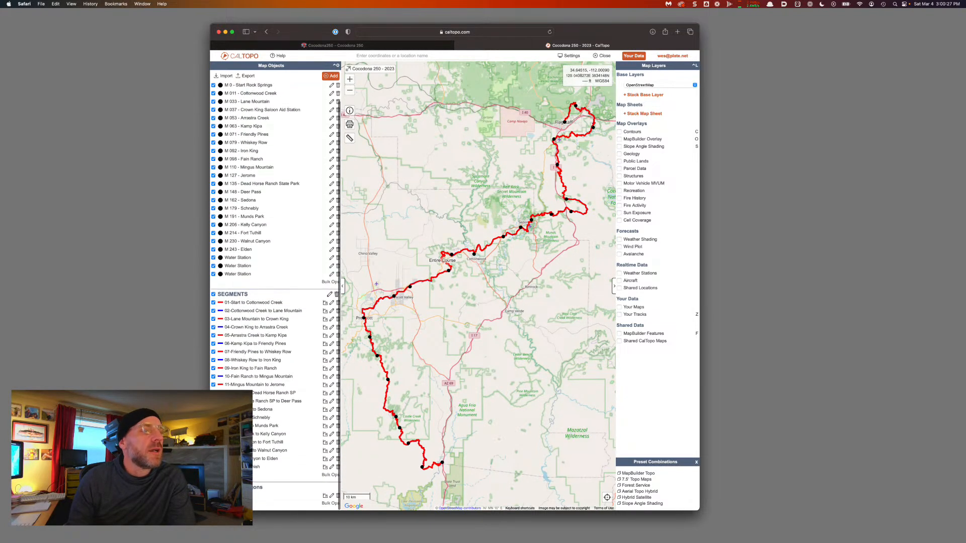
Check the Entire Course line's folder options, then cancel the edit
scroll(270, 497, up, 1)
click(331, 501)
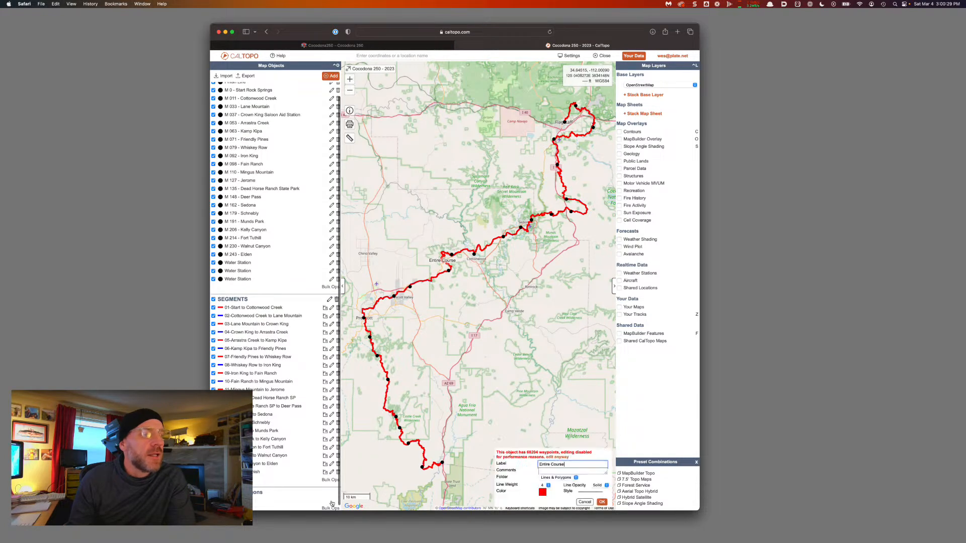
click(543, 479)
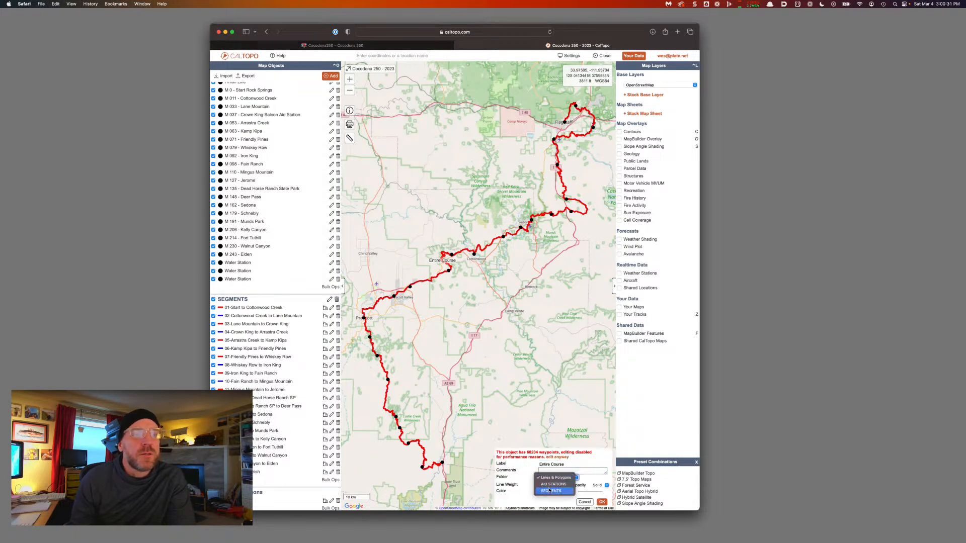
click(584, 504)
click(585, 502)
scroll(302, 126, up, 3)
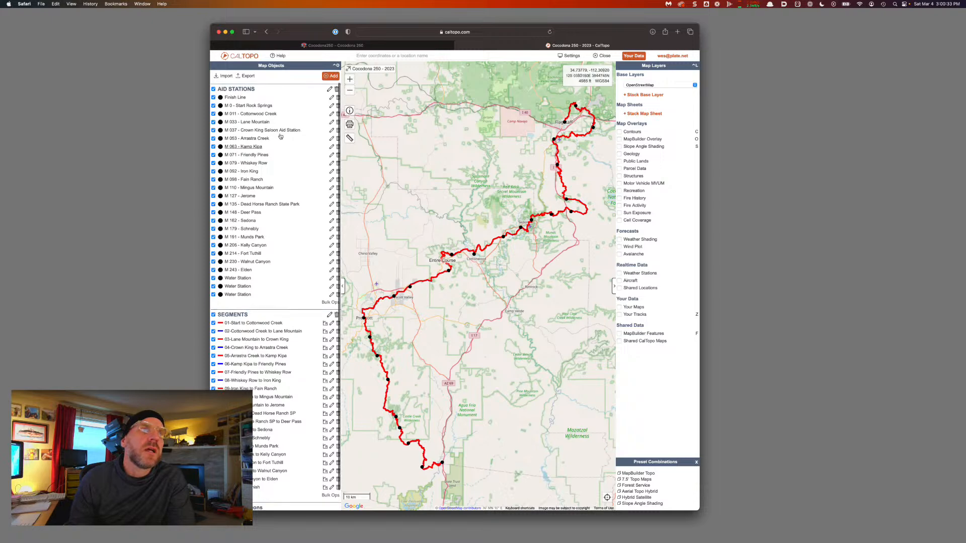
Create a hidden, unlabelled folder named 'ENTIRE COURSE'
click(330, 76)
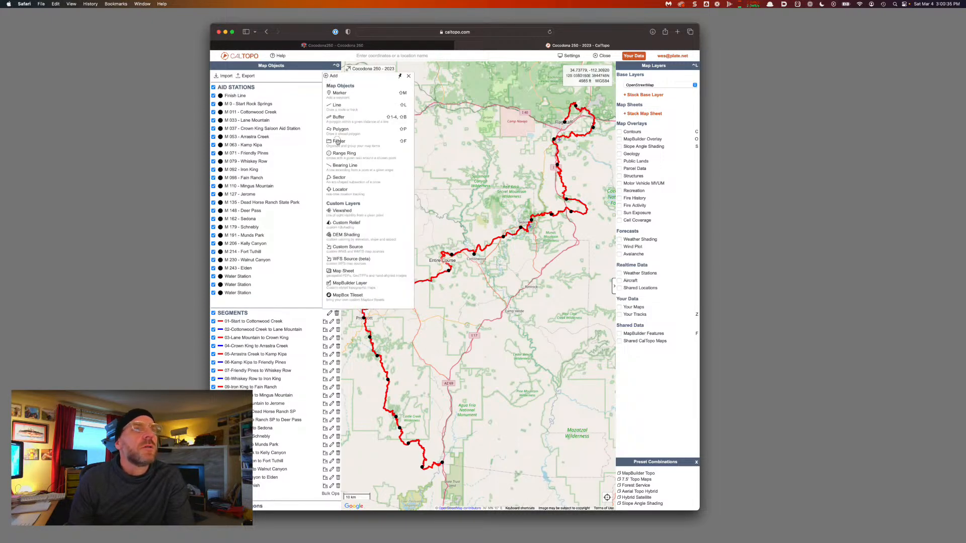
click(337, 142)
text(ENTIRE COURSE)
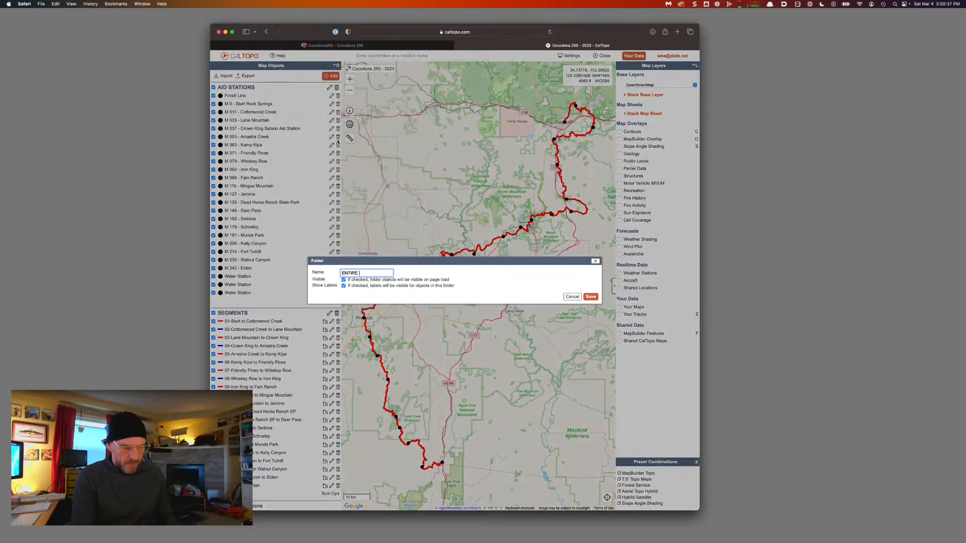
click(344, 280)
click(343, 286)
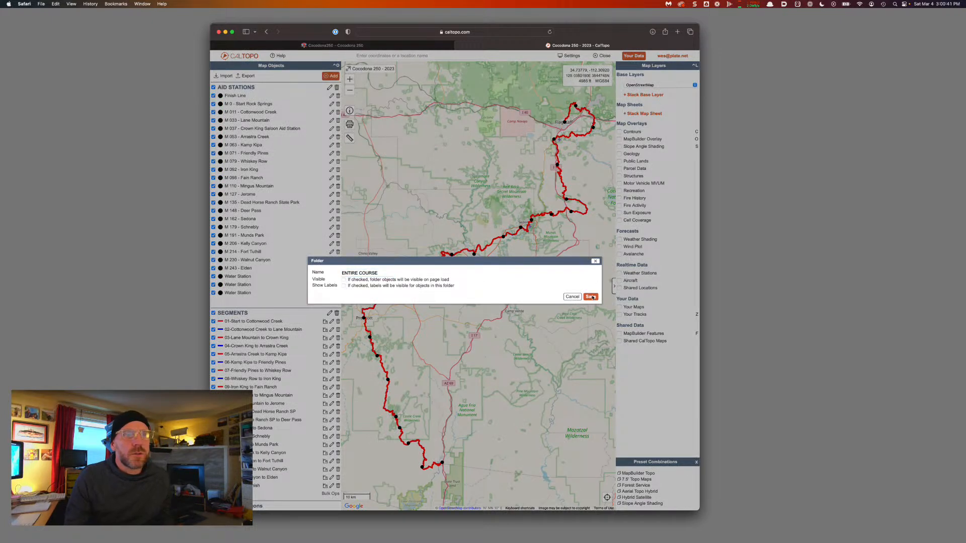
click(591, 297)
Move the Entire Course line into the ENTIRE COURSE folder and reload the map
scroll(323, 494, down, 2)
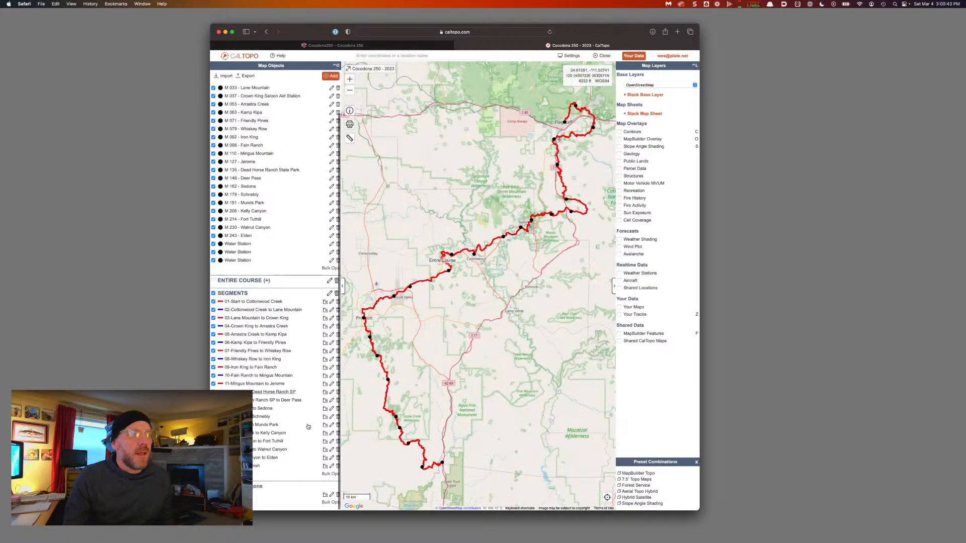
click(332, 496)
click(551, 477)
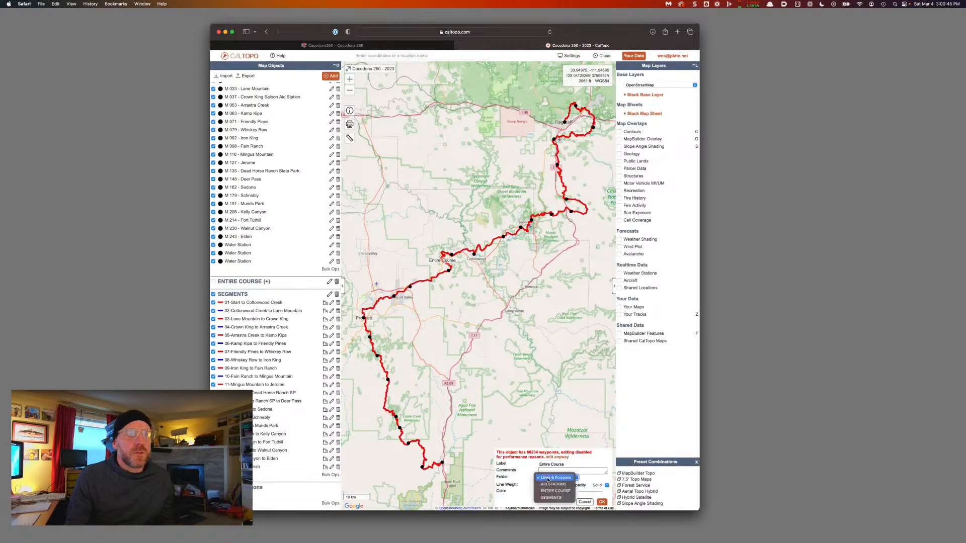
click(556, 491)
click(602, 502)
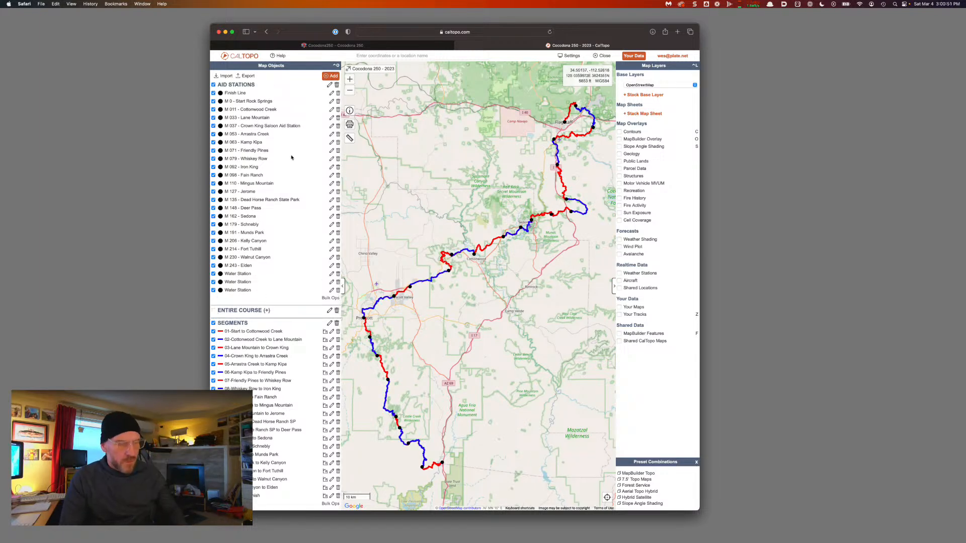
key(super+r)
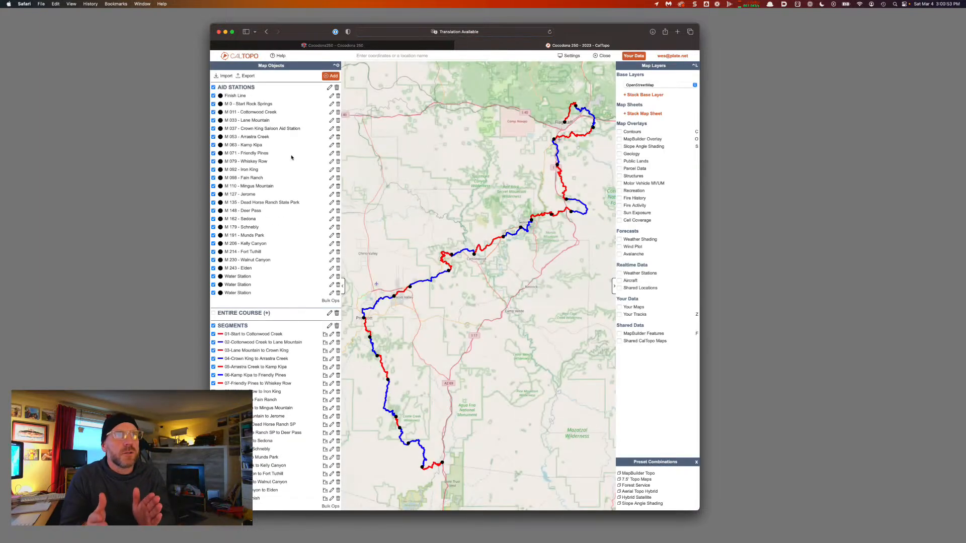
Turn on Show Labels for the SEGMENTS folder, then bring up the page's Save dialog
click(330, 87)
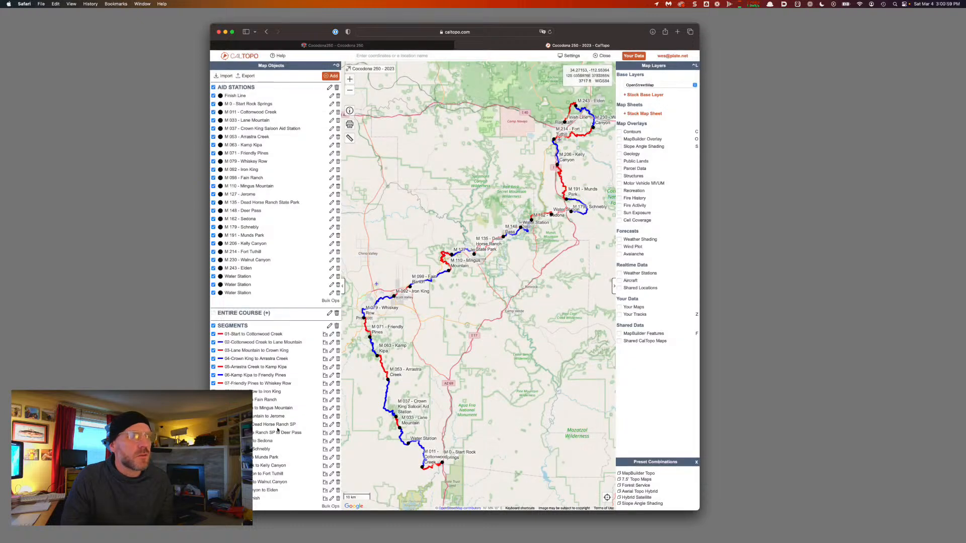
click(330, 326)
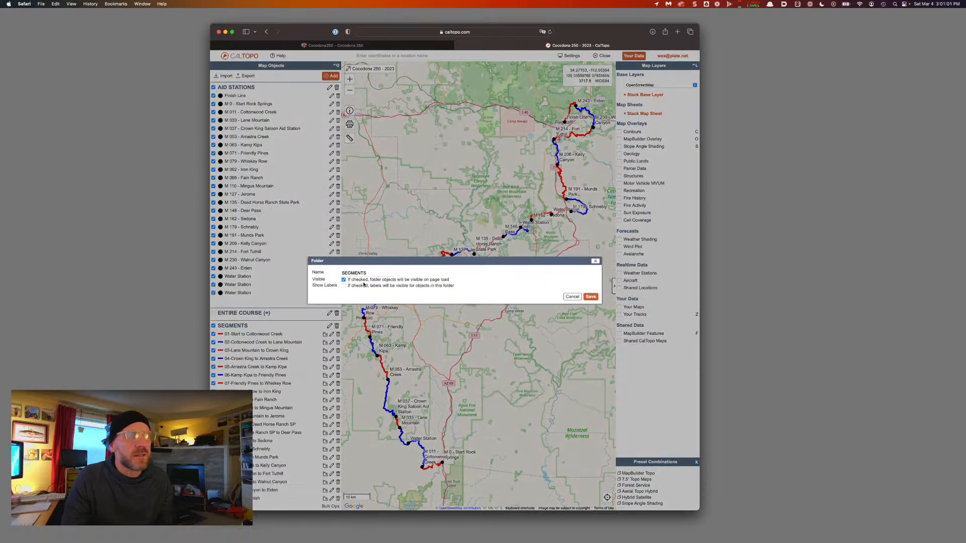
click(344, 286)
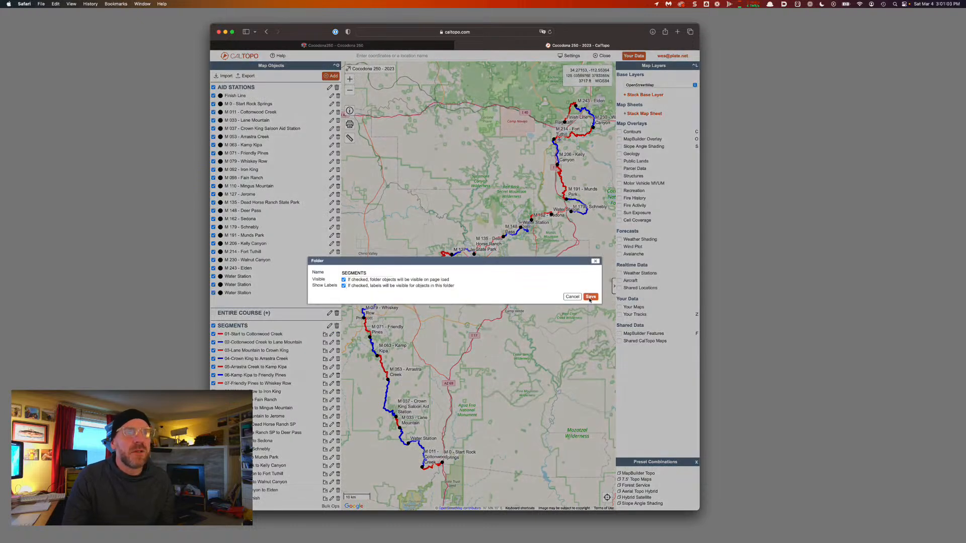
click(590, 298)
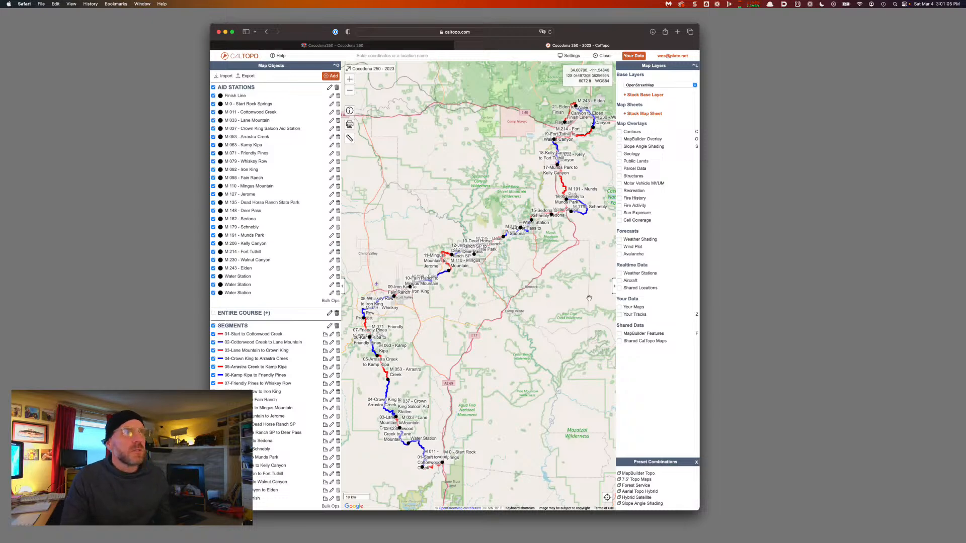
key(super+s)
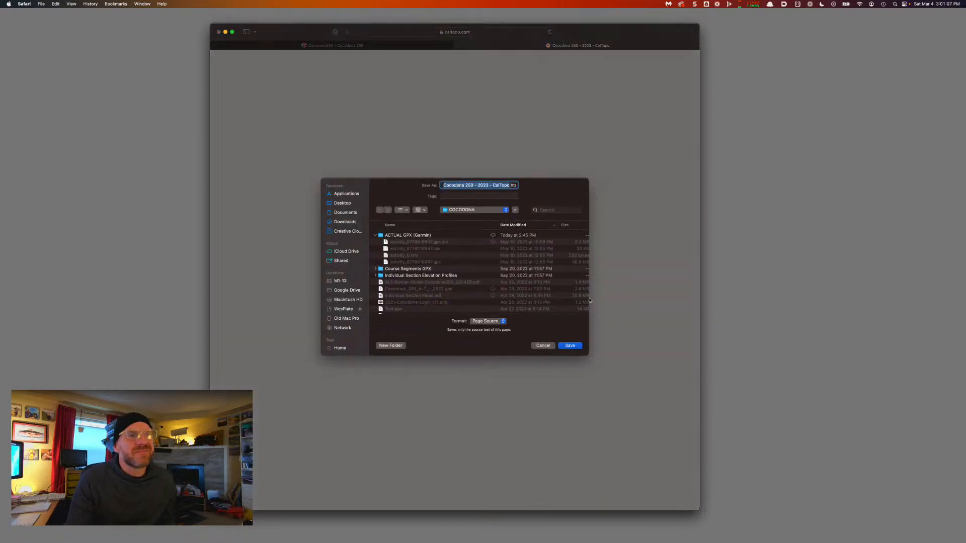
Cancel the Save As sheet for 'Cocodona 250 - 2023 - CalTopo'
click(544, 347)
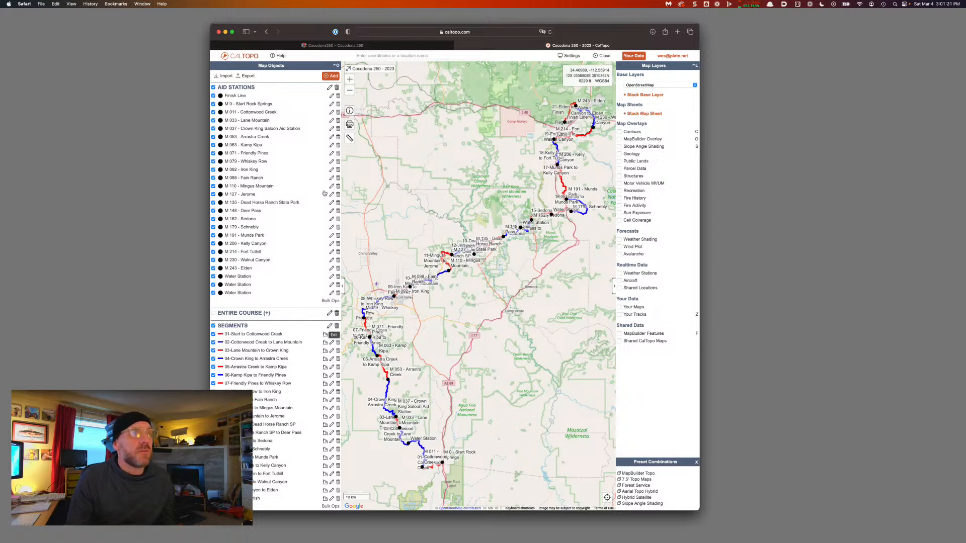
Turn off labels on the AID STATIONS folder and reload the map
click(330, 89)
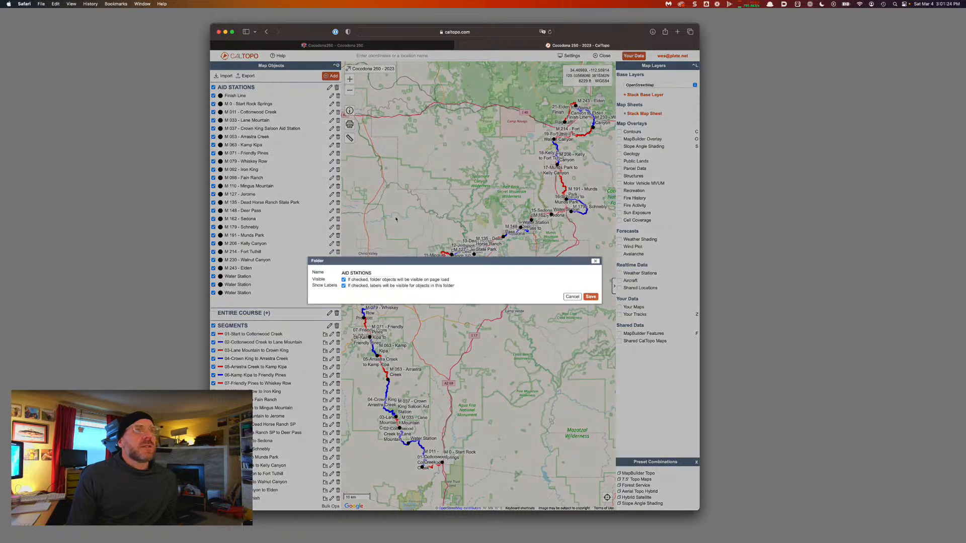
click(344, 286)
click(592, 297)
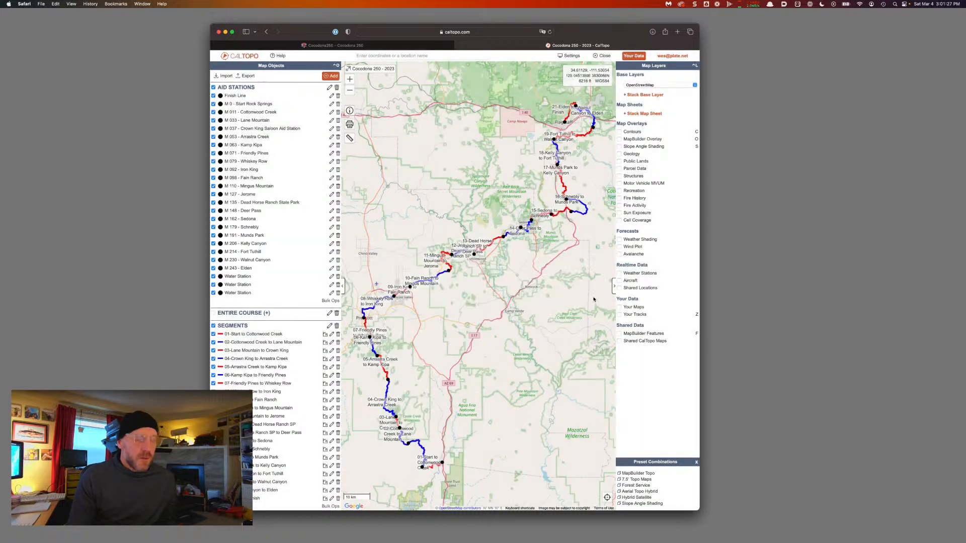
key(super+r)
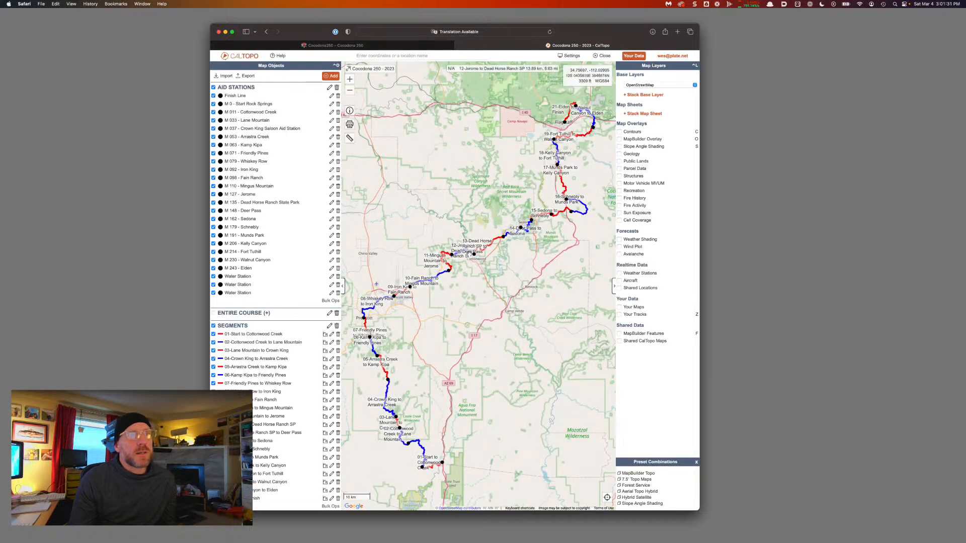
Inspect the segments meeting at Jerome, close the popup, and select the map's web address
click(453, 257)
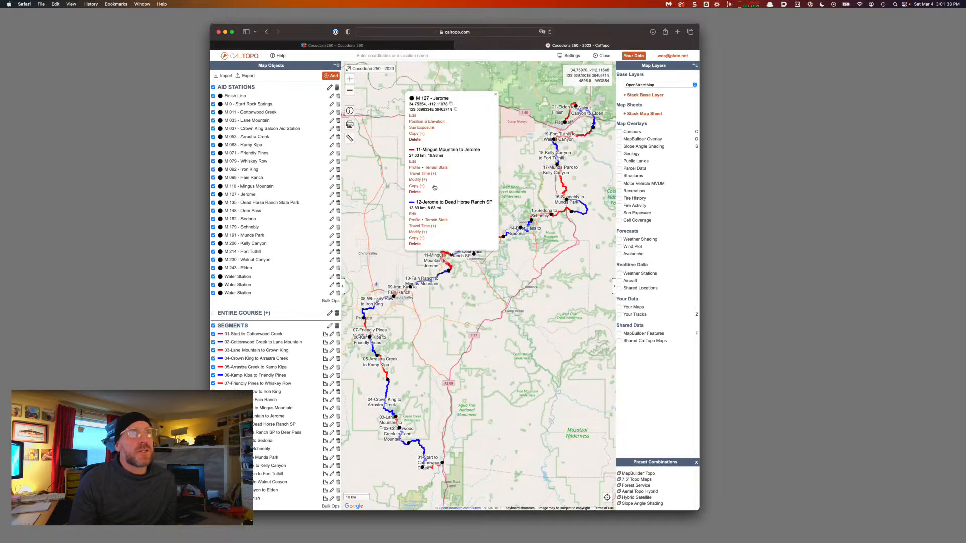
click(495, 95)
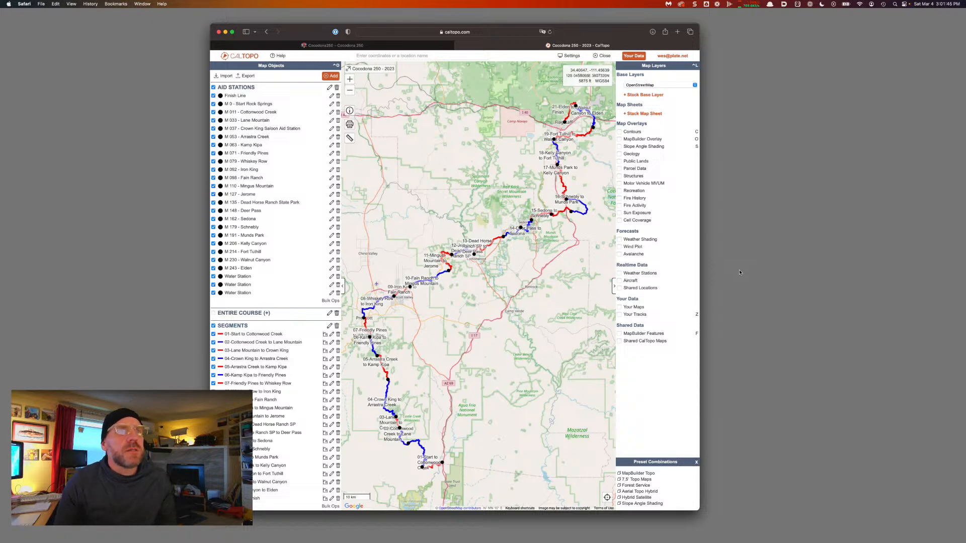
click(494, 33)
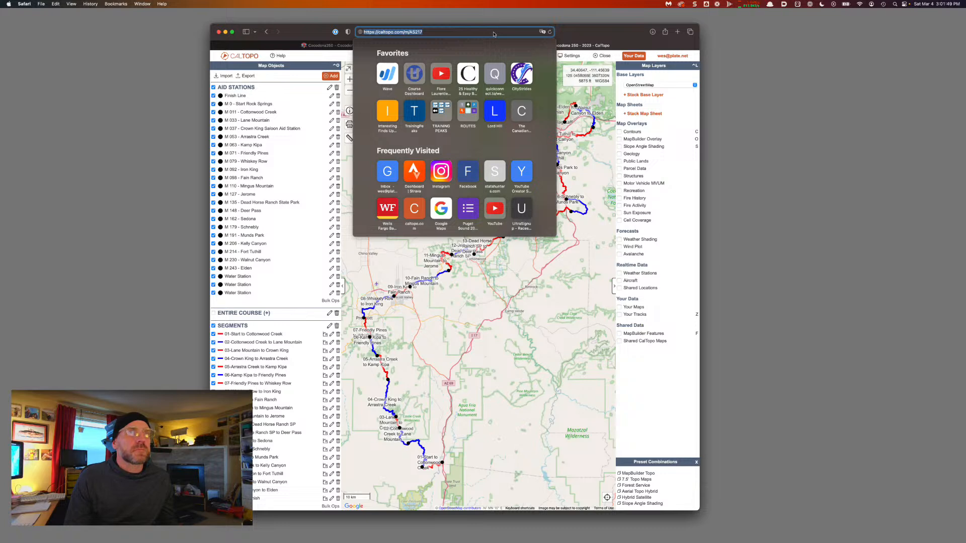
Copy the Cocodona 250 – 2023 map's web address from Safari and switch away
key(super+Tab)
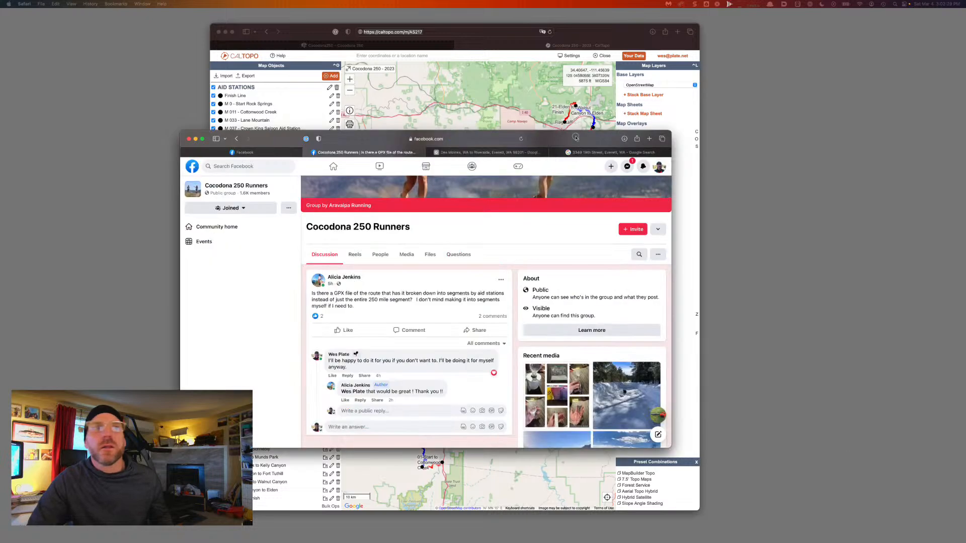
Start a reply in the Cocodona 250 Runners thread that mentions the post's author
drag(576, 139, 575, 131)
scroll(452, 290, down, 2)
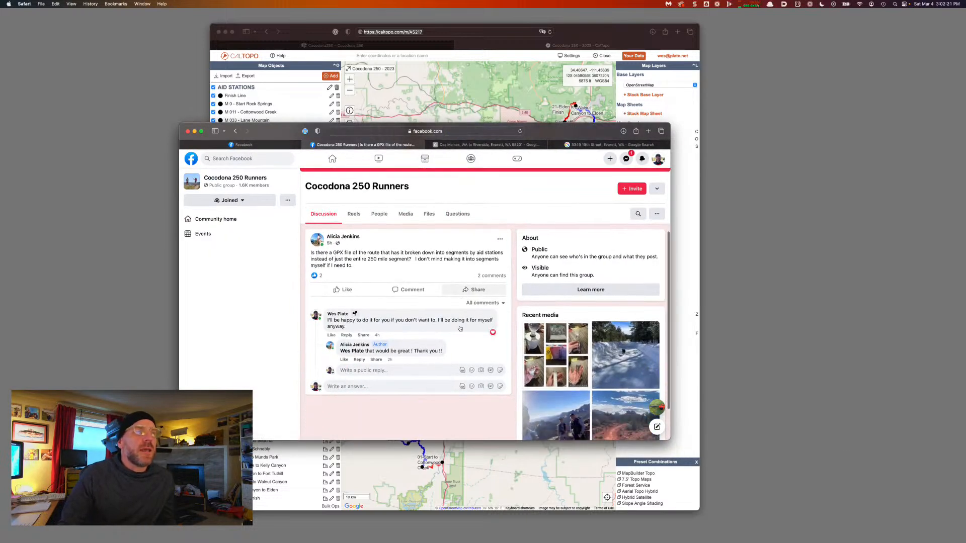
scroll(452, 290, down, 1)
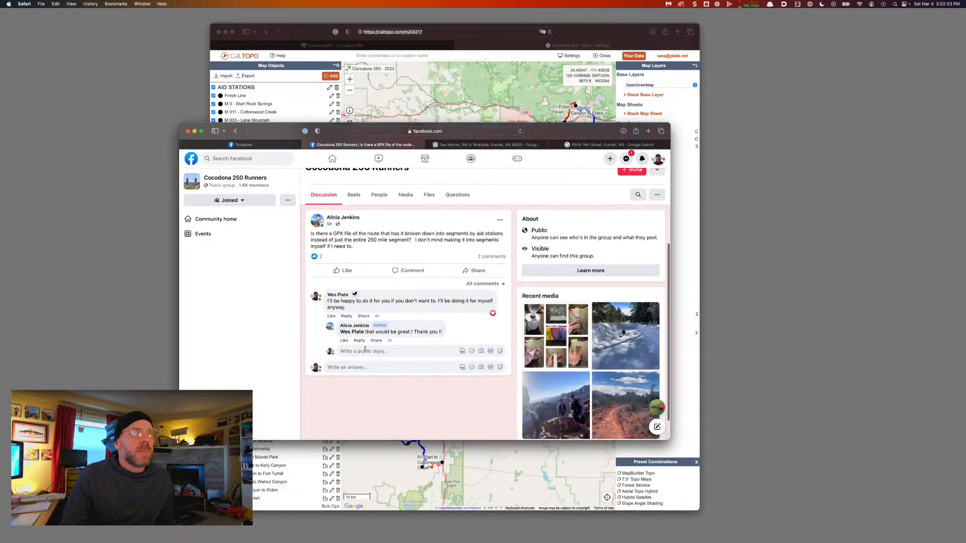
click(369, 367)
text(@)
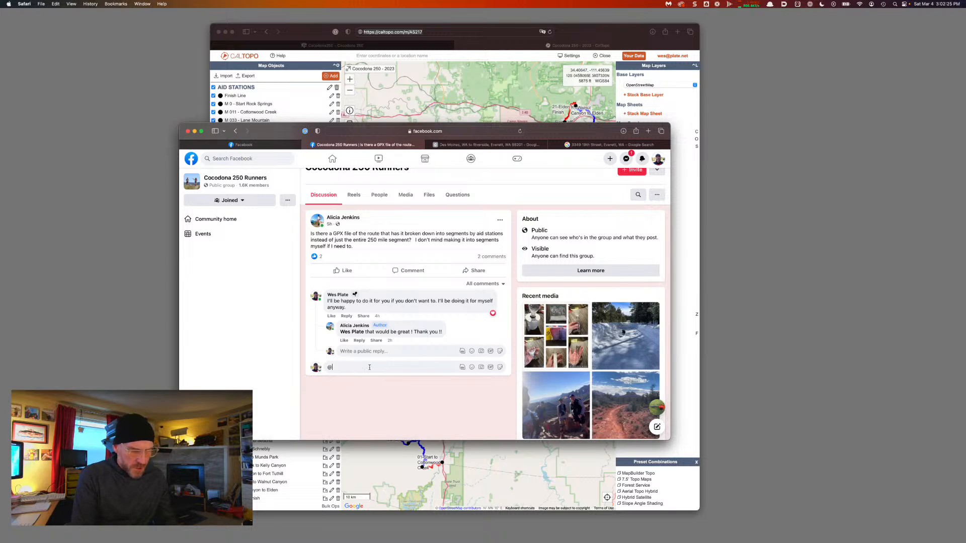
text(Ali)
key(Return)
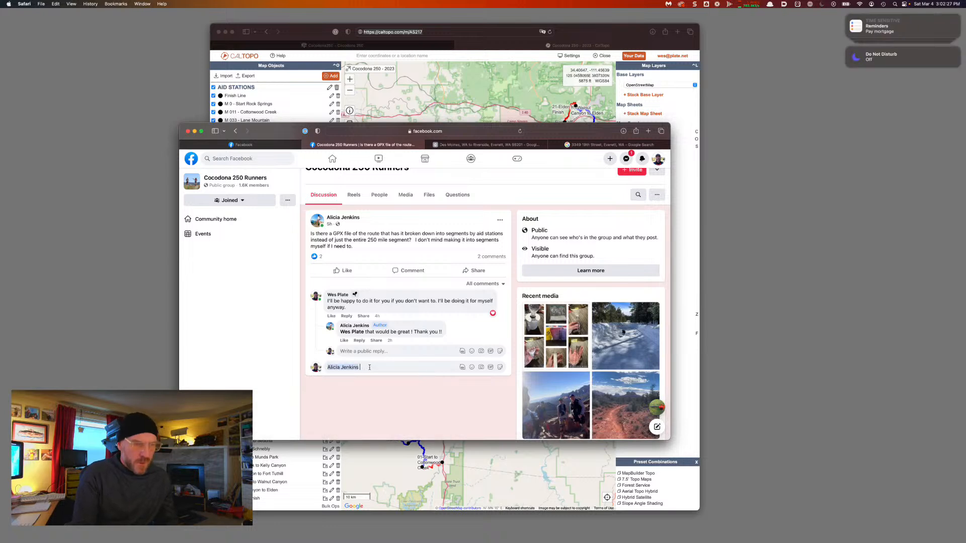
Write 'Have a look at this and see if it helps!', paste the map link, add 'Let me know if you have any questions.', and post
text(Have a look at this and)
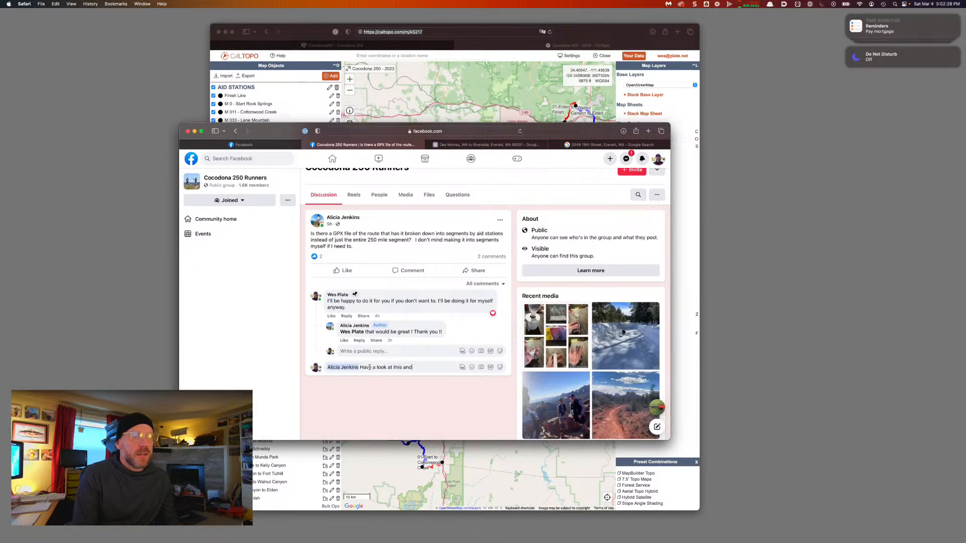
text( see)
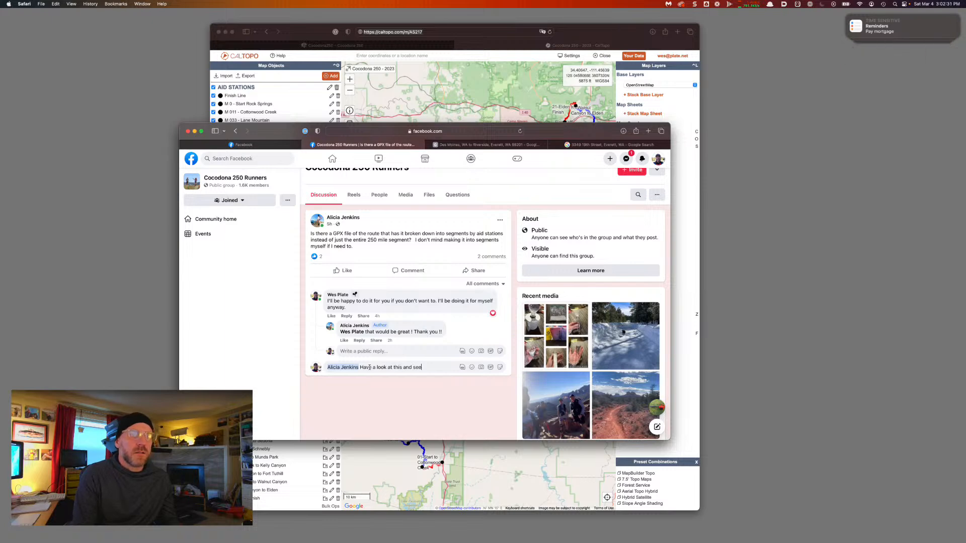
text( i)
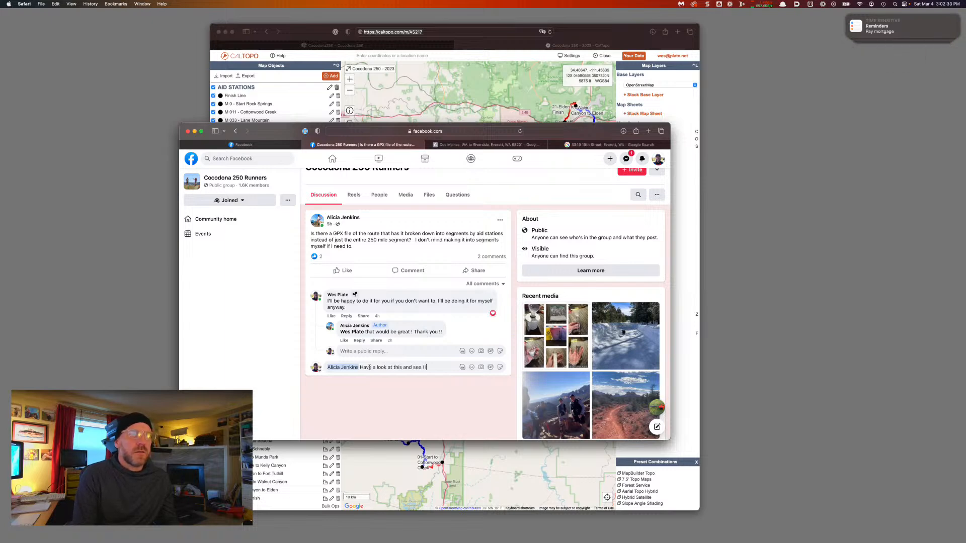
text(f it helps!)
key(shift+Return)
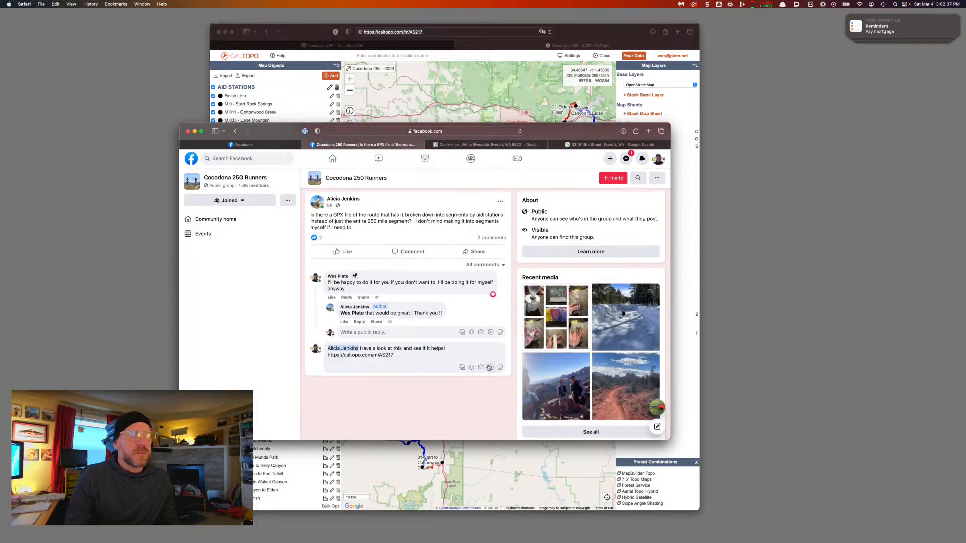
key(Return)
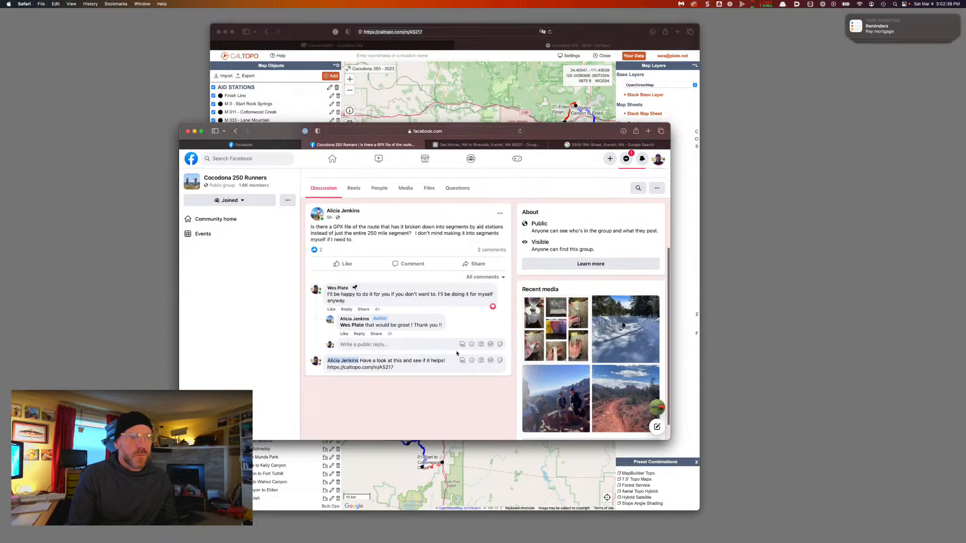
key(shift+Return)
key(shift+Return)
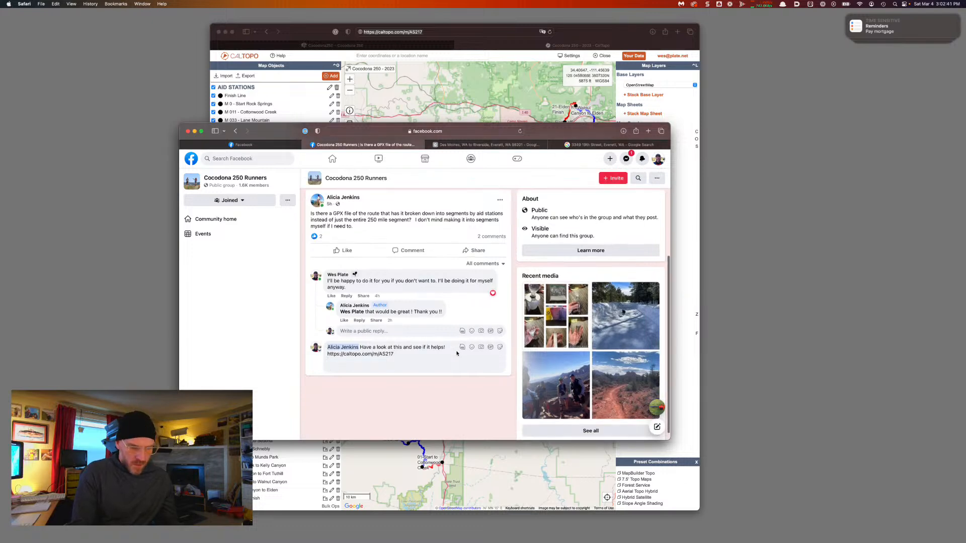
text(Let me know )
text(if you have any)
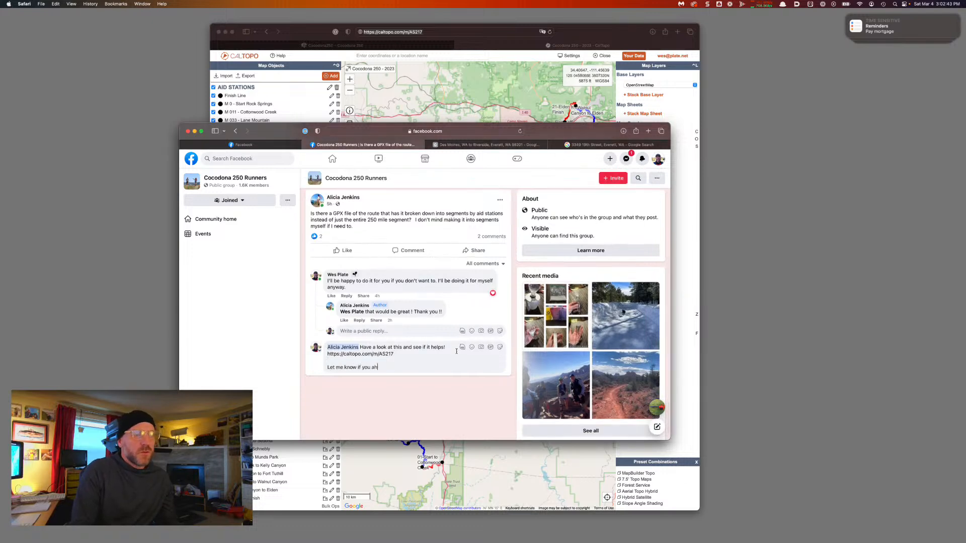
text( questions.)
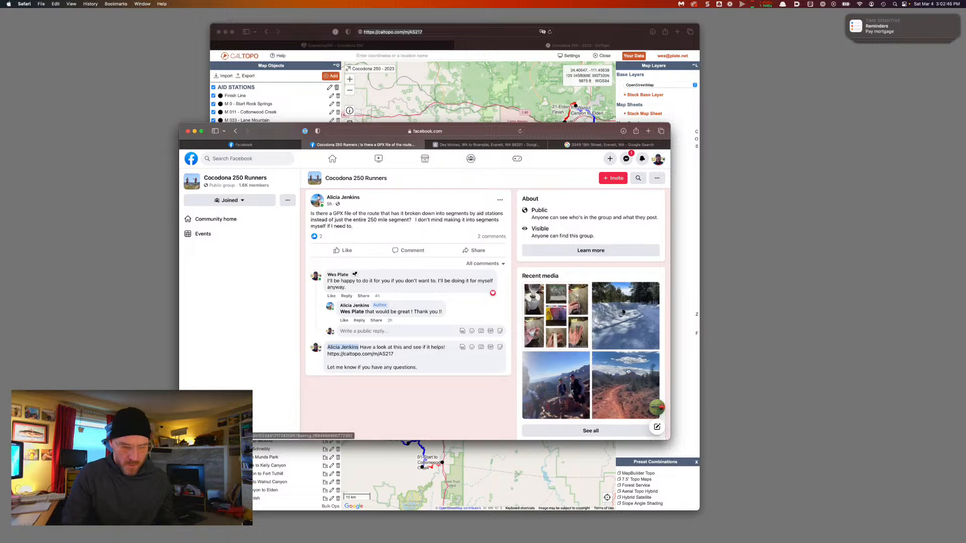
key(Return)
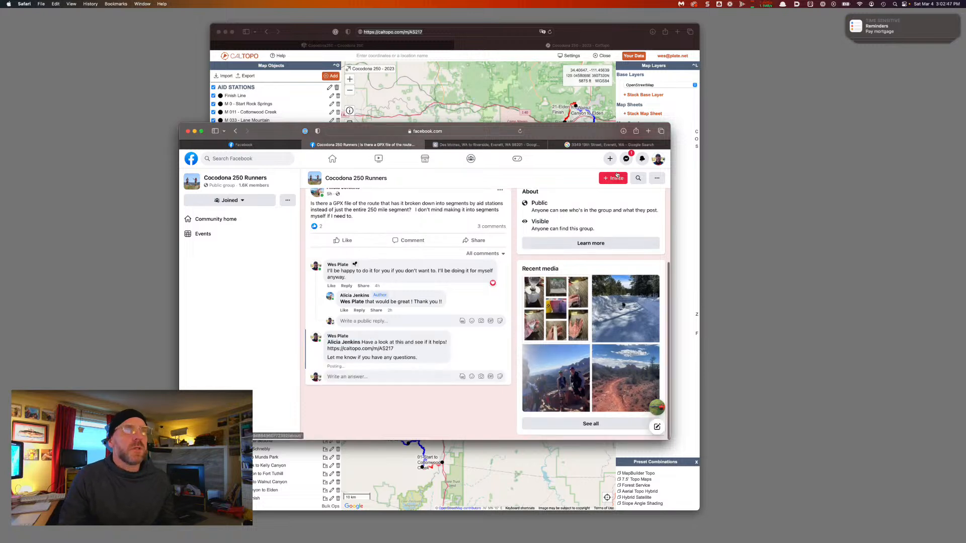
drag(289, 135, 965, 135)
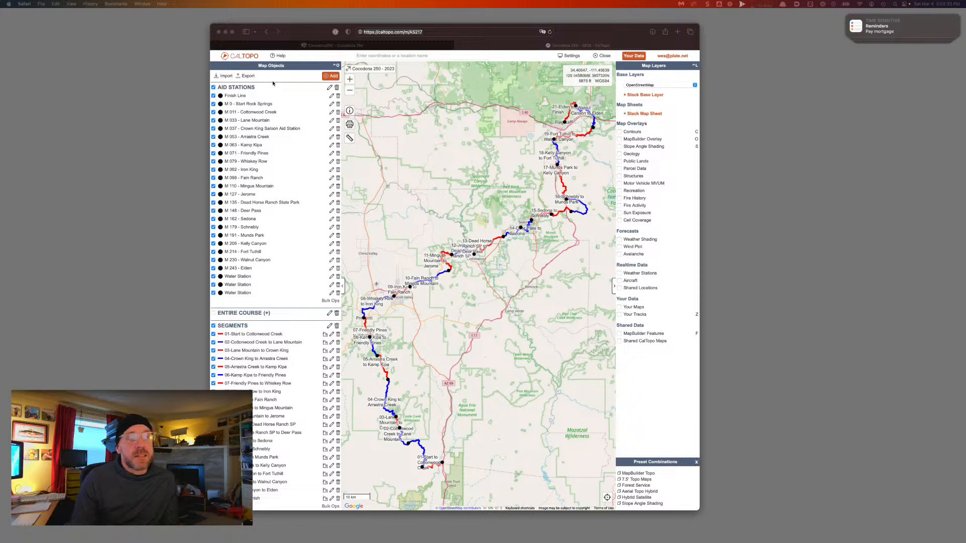
click(251, 77)
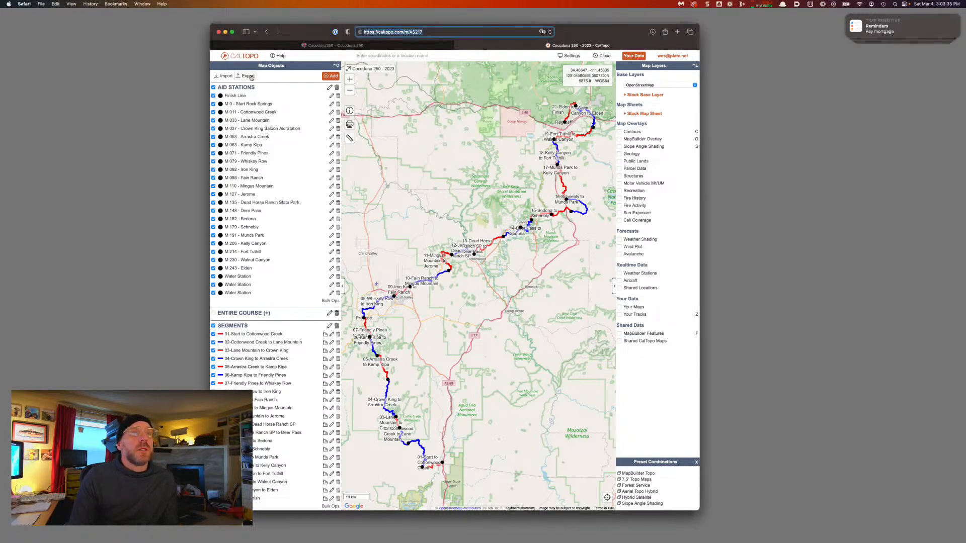
click(248, 76)
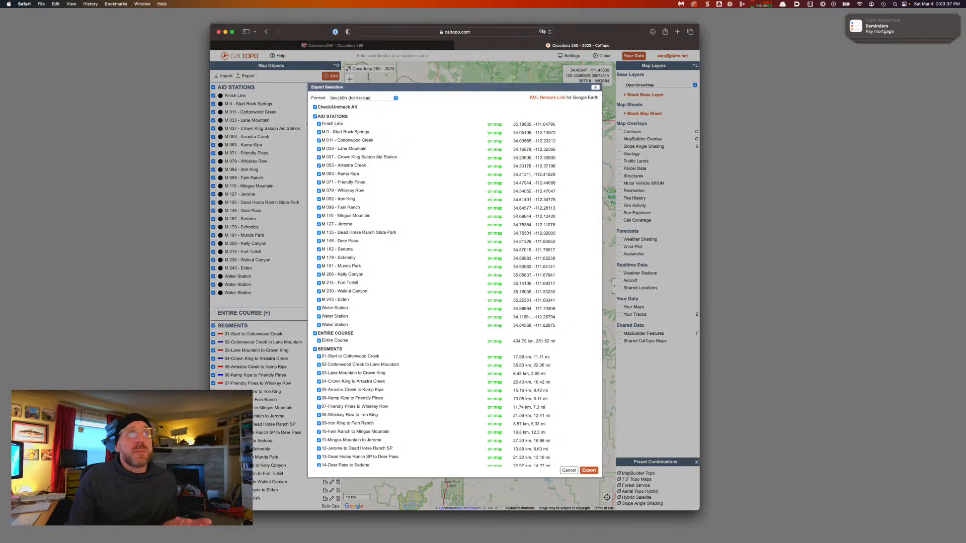
click(315, 117)
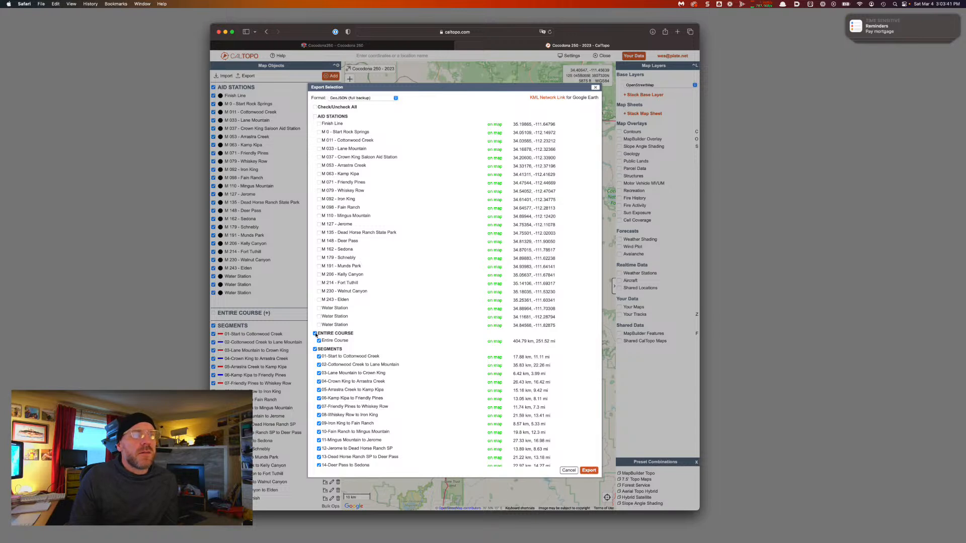
scroll(390, 373, down, 4)
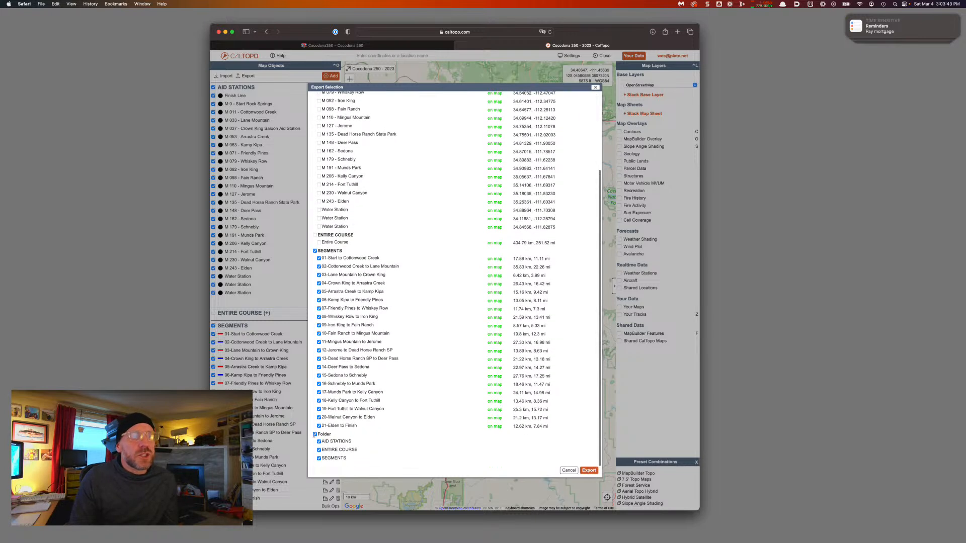
click(315, 435)
scroll(345, 299, down, 1)
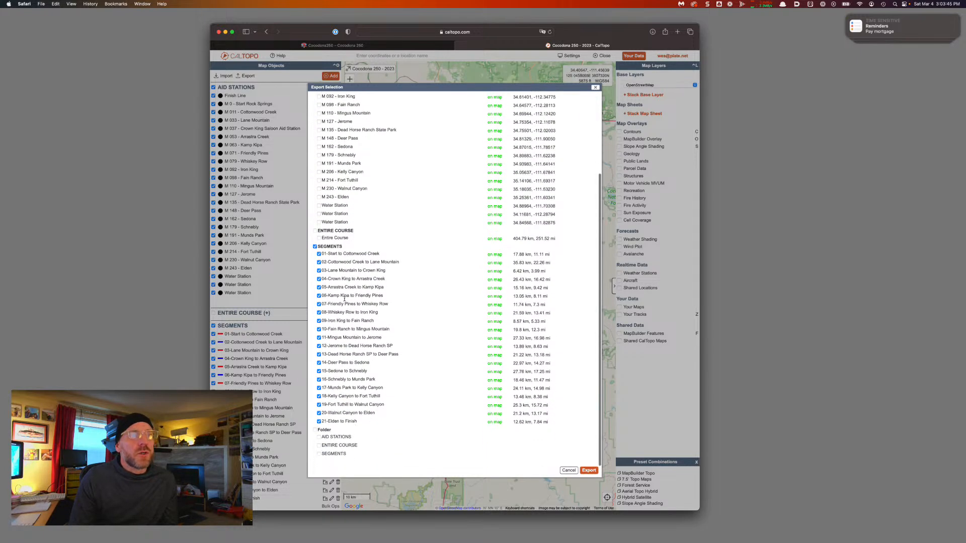
scroll(339, 269, up, 1)
scroll(408, 296, up, 5)
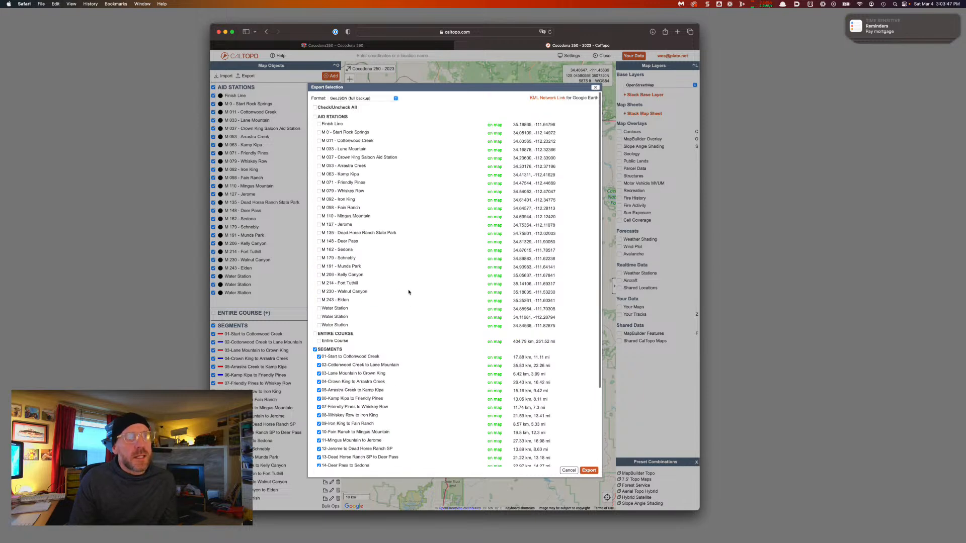
click(350, 98)
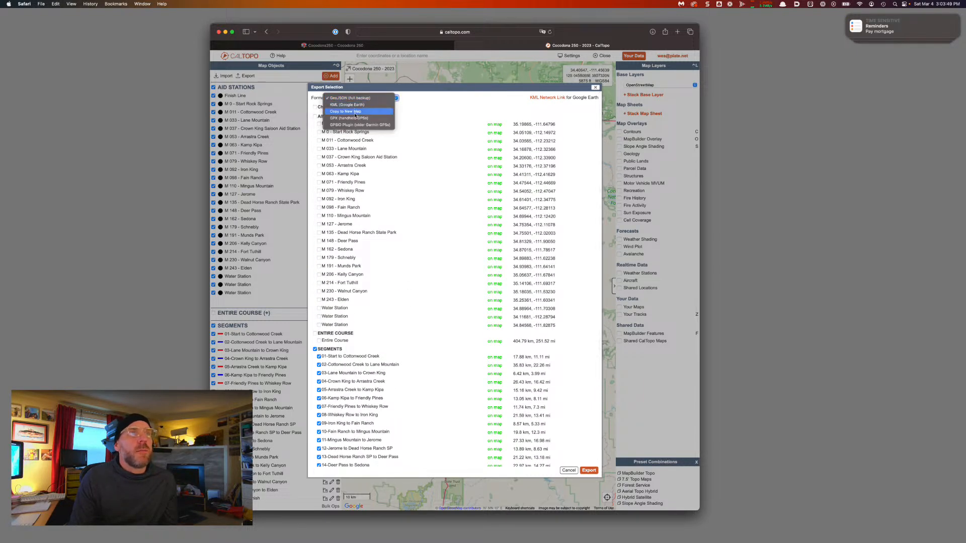
click(350, 118)
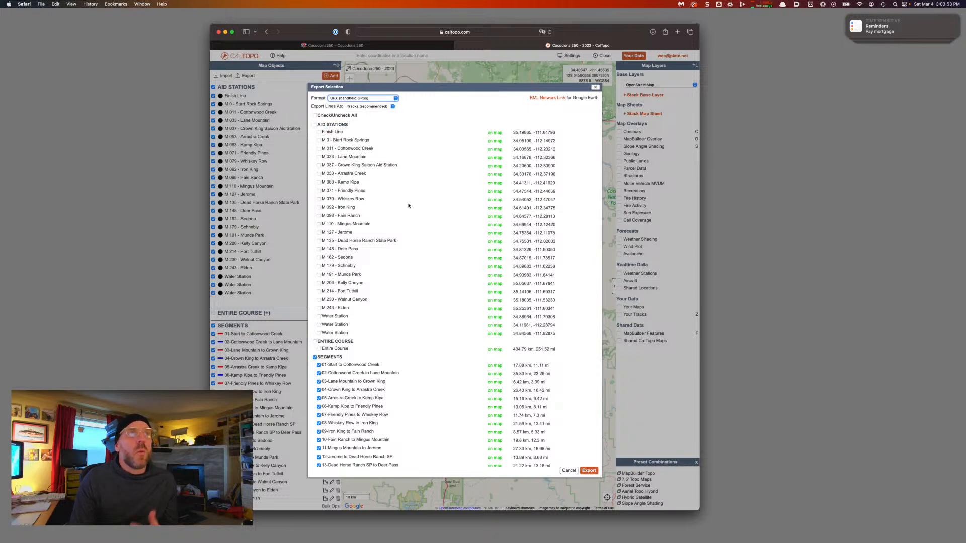
scroll(377, 362, down, 4)
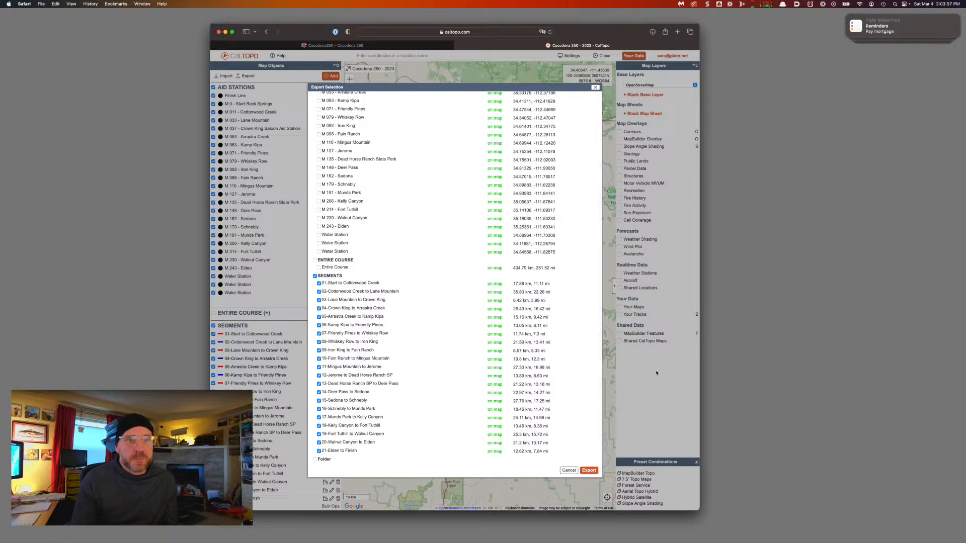
click(568, 470)
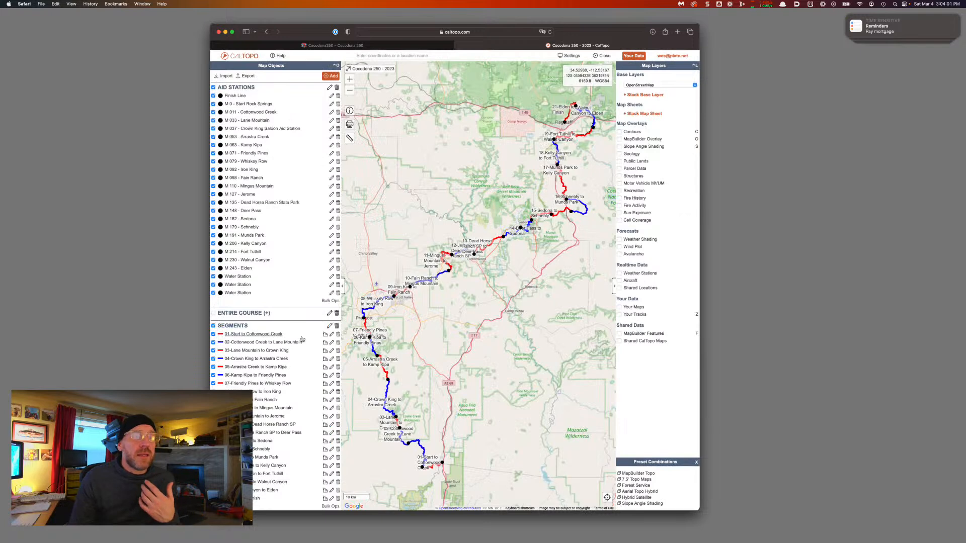
Clear all export items, choose GPX format, tick only 01-Start to Cottonwood Creek, copy its name, and export
click(248, 75)
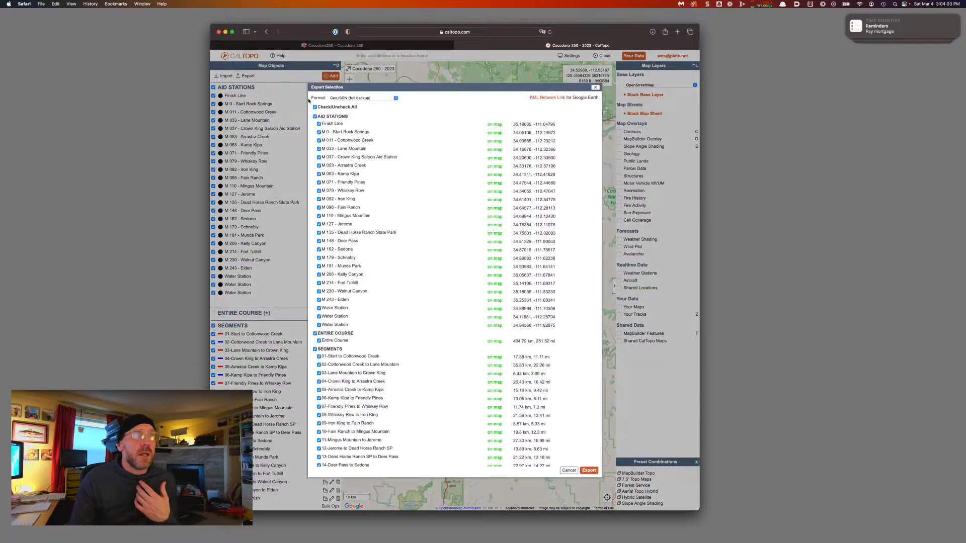
click(315, 108)
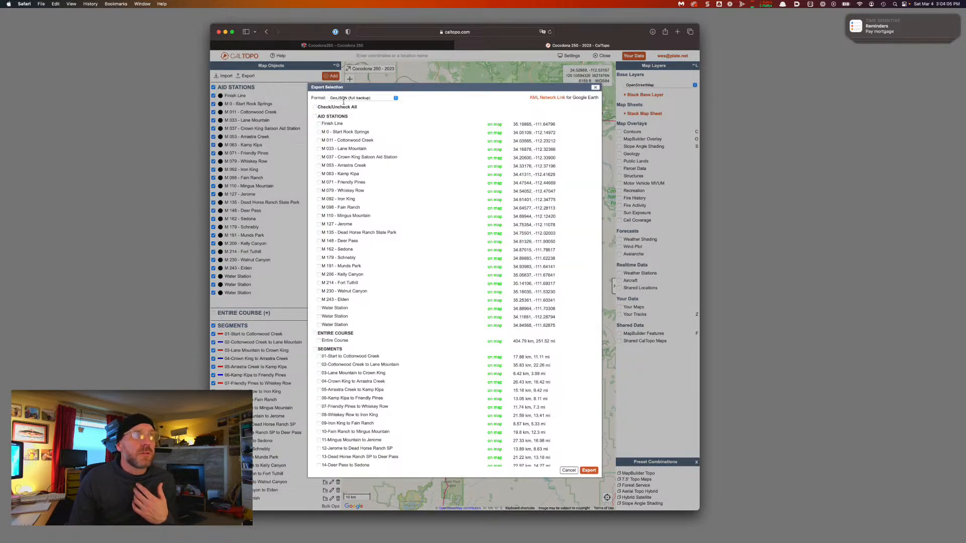
click(346, 99)
click(348, 118)
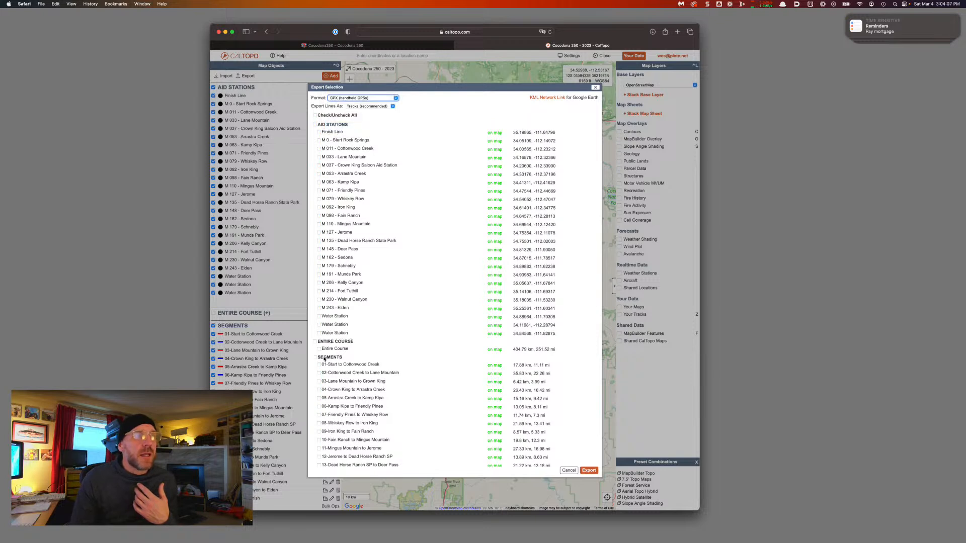
click(319, 365)
drag(380, 364, 322, 366)
key(super+c)
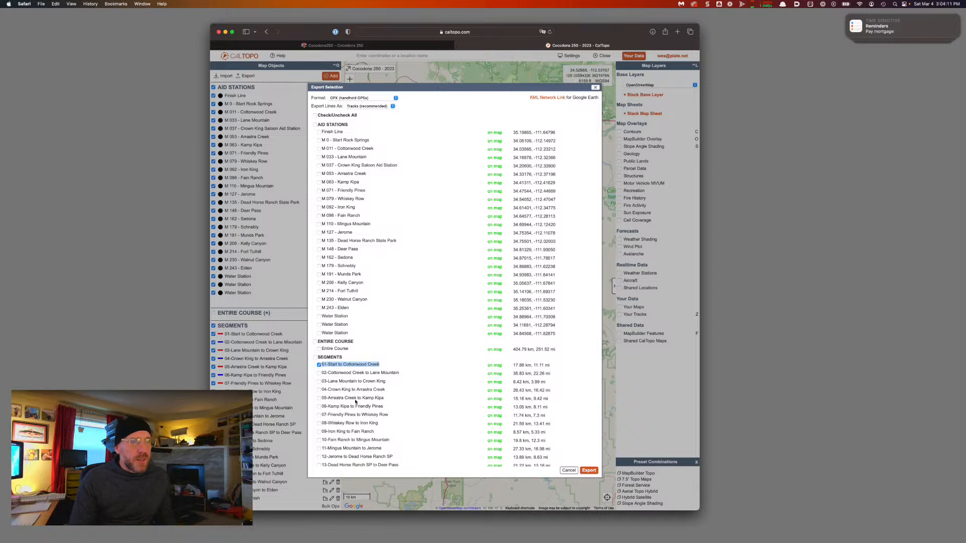
click(590, 470)
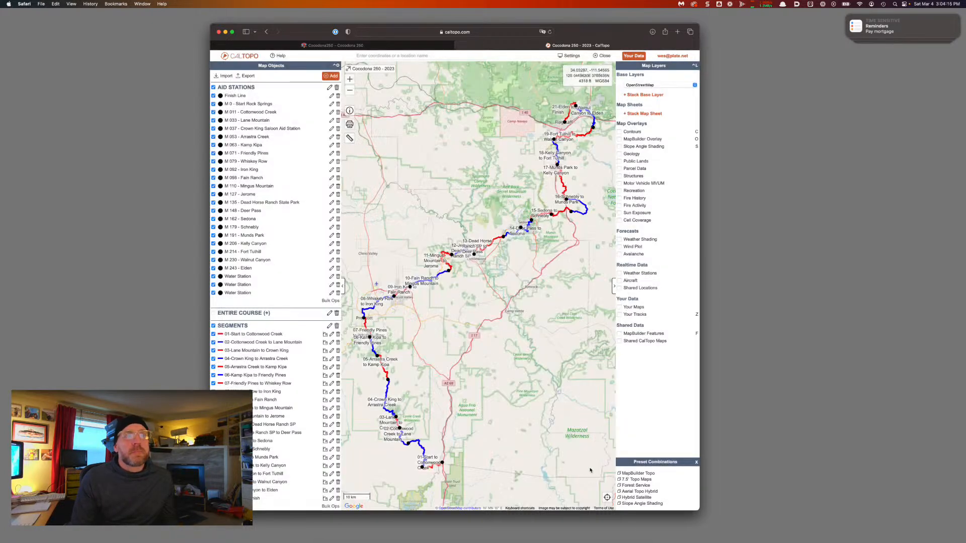
click(652, 32)
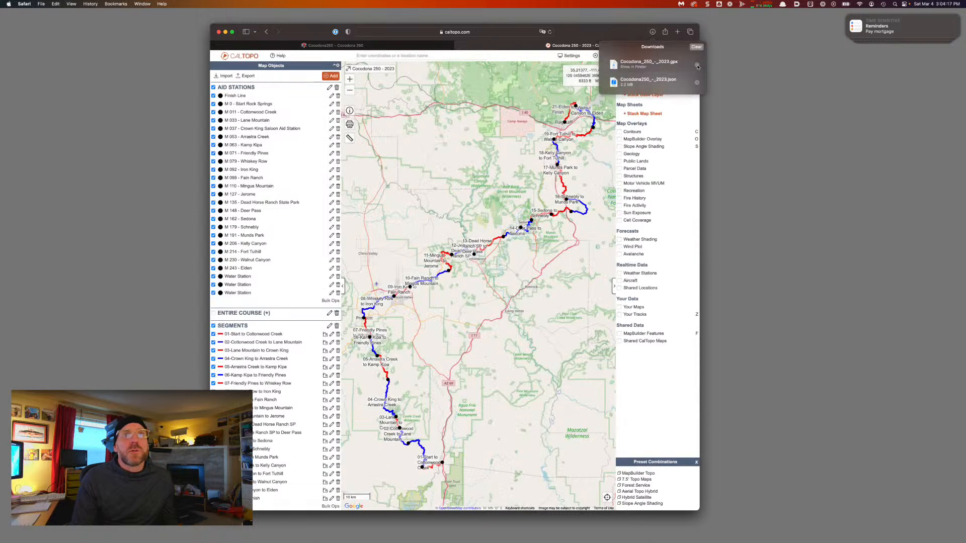
Show the downloaded GPX in Finder's Downloads, sorted by Date Modified with newest first
click(697, 66)
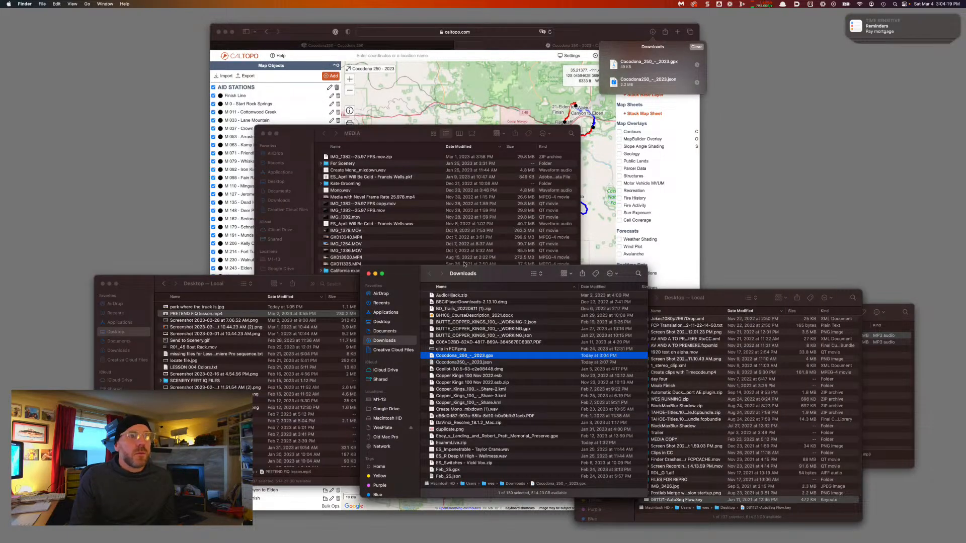
key(alt+super+w)
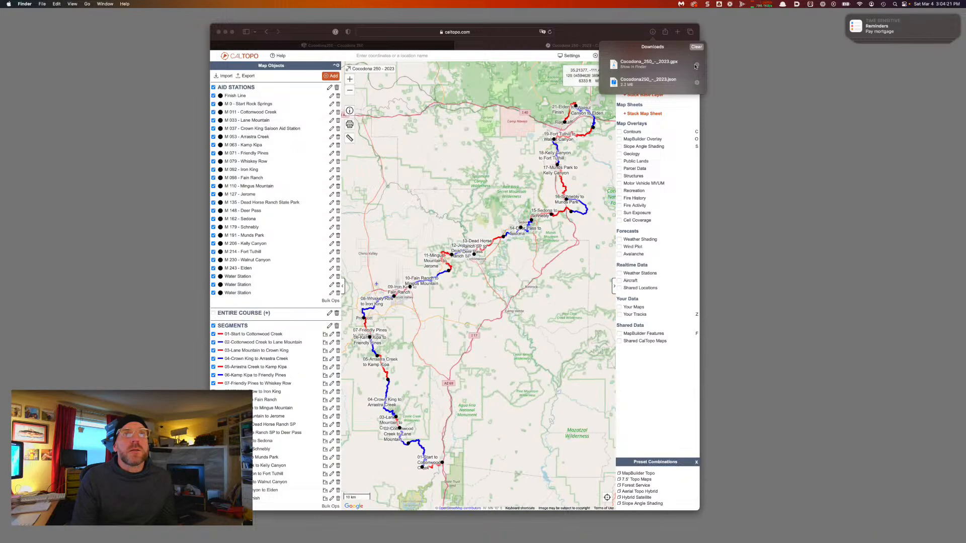
click(697, 66)
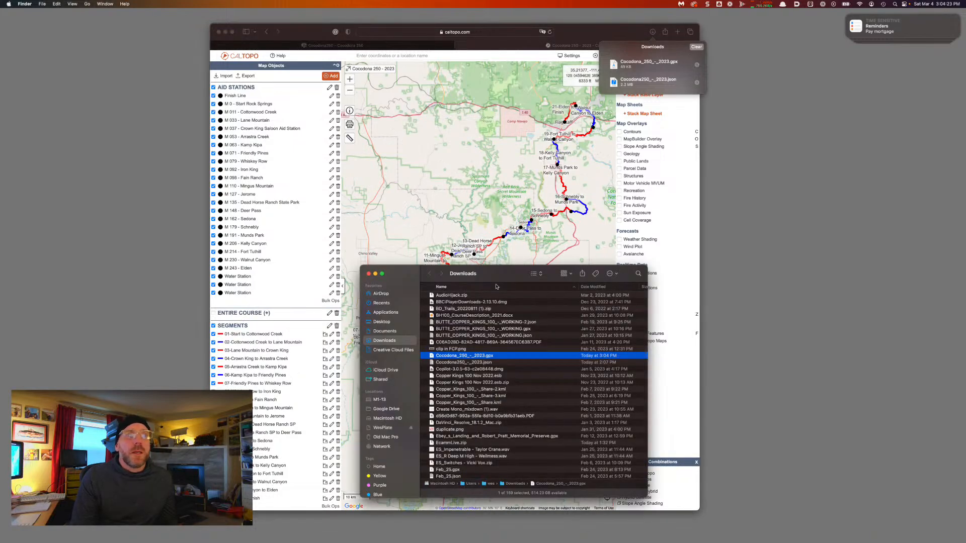
drag(498, 275, 468, 407)
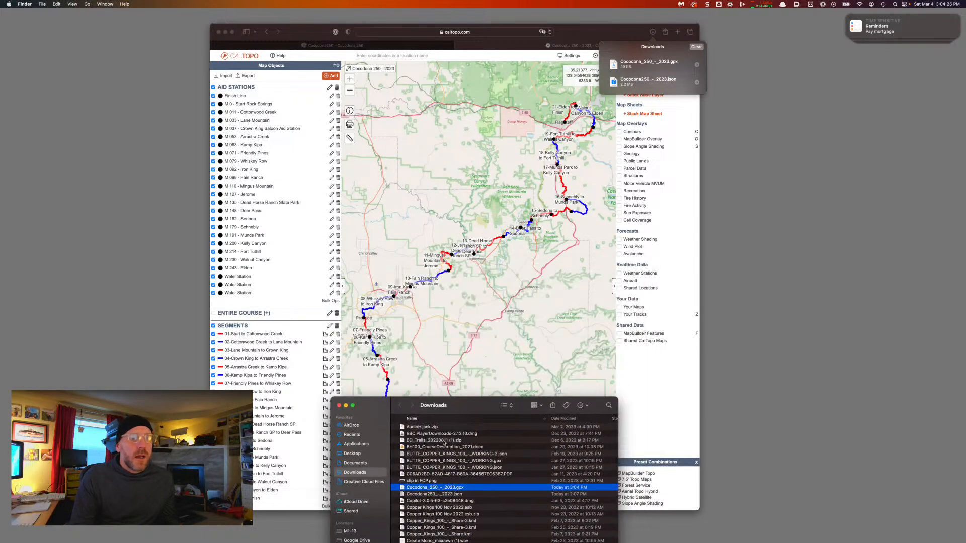
click(579, 420)
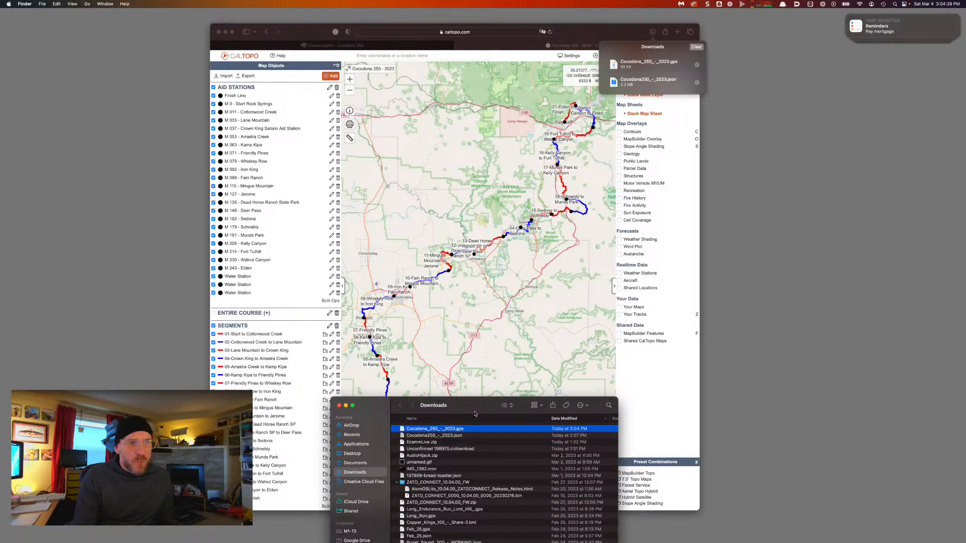
Rename the newest Cocodona_250_-_2023.gpx to '01-Start to Cottonwood Creek' and confirm the rename
key(Return)
key(super+v)
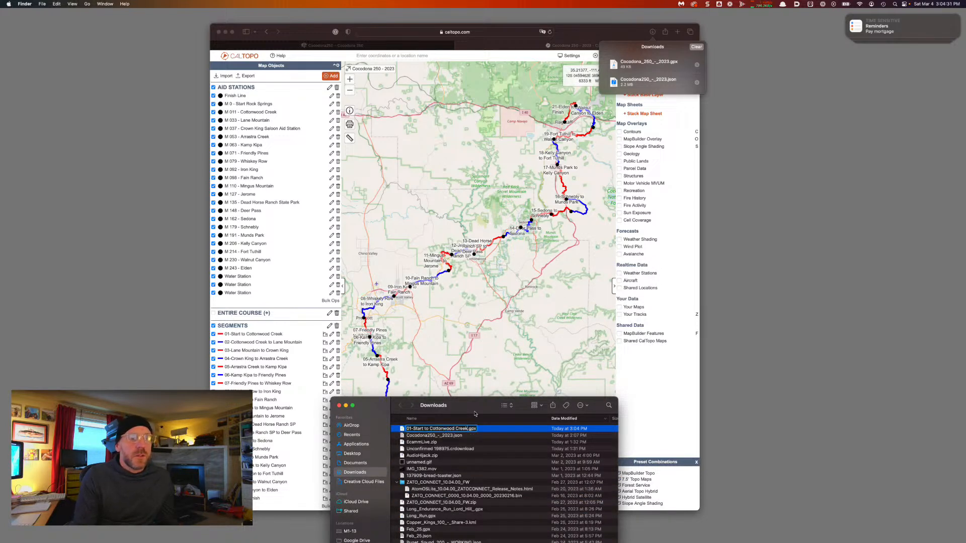
key(Return)
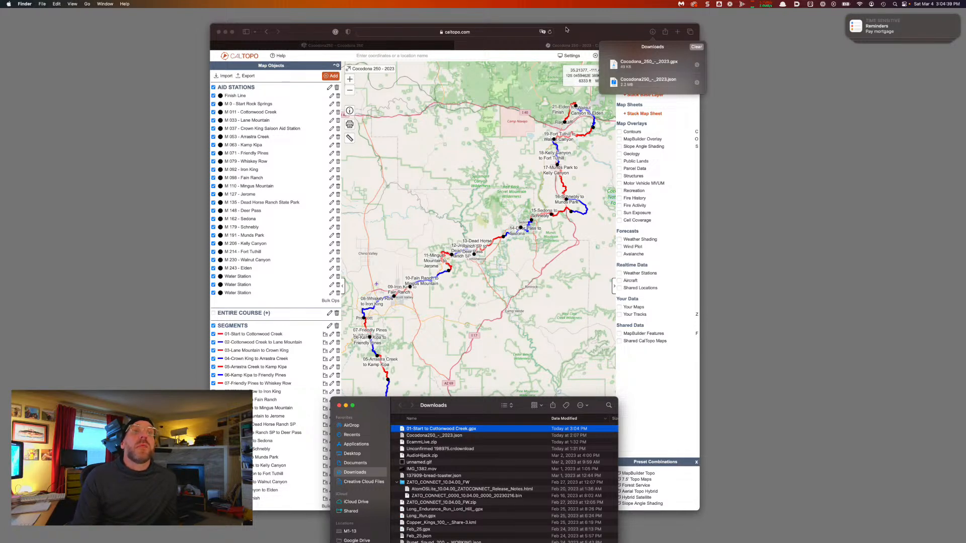
click(369, 75)
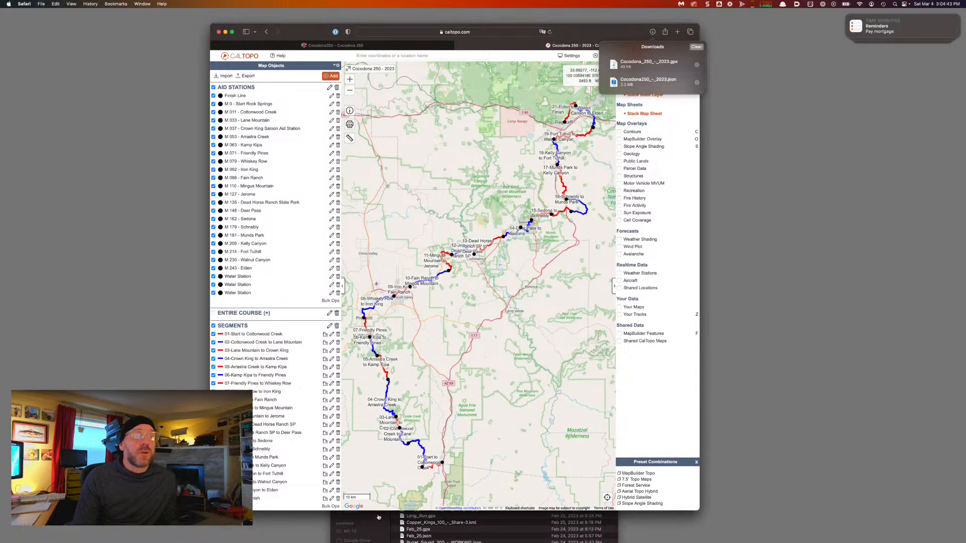
click(418, 523)
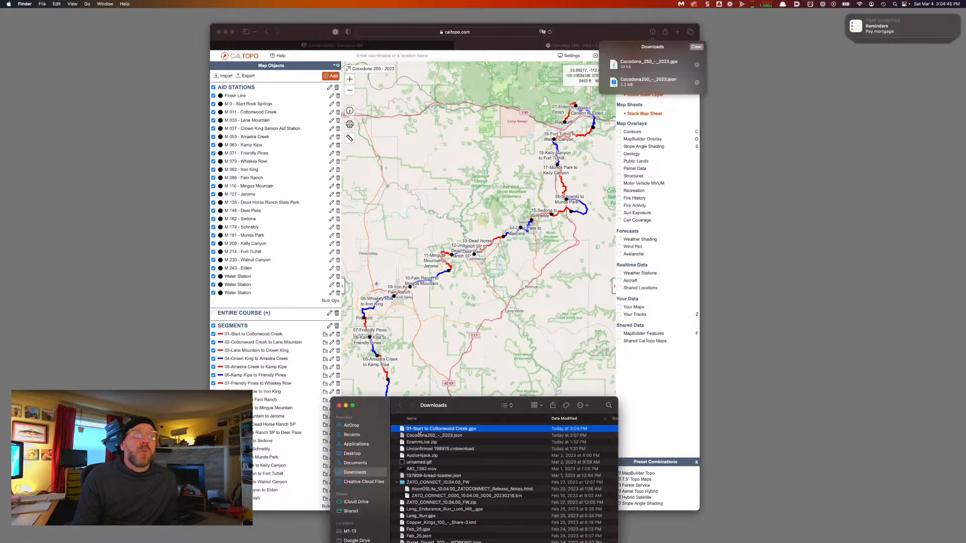
click(288, 87)
Export segment 02 alone as GPX and rename the download after the segment
click(246, 76)
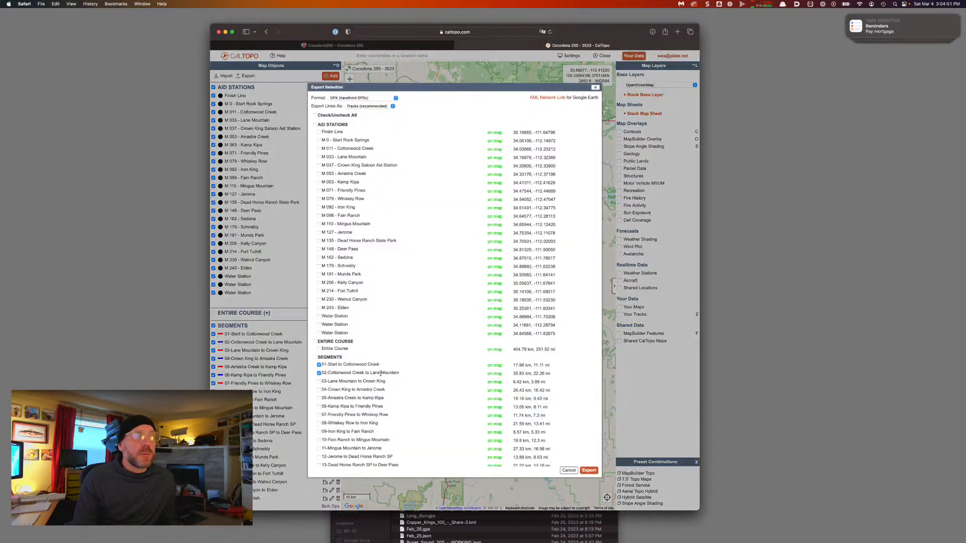
drag(392, 375, 321, 375)
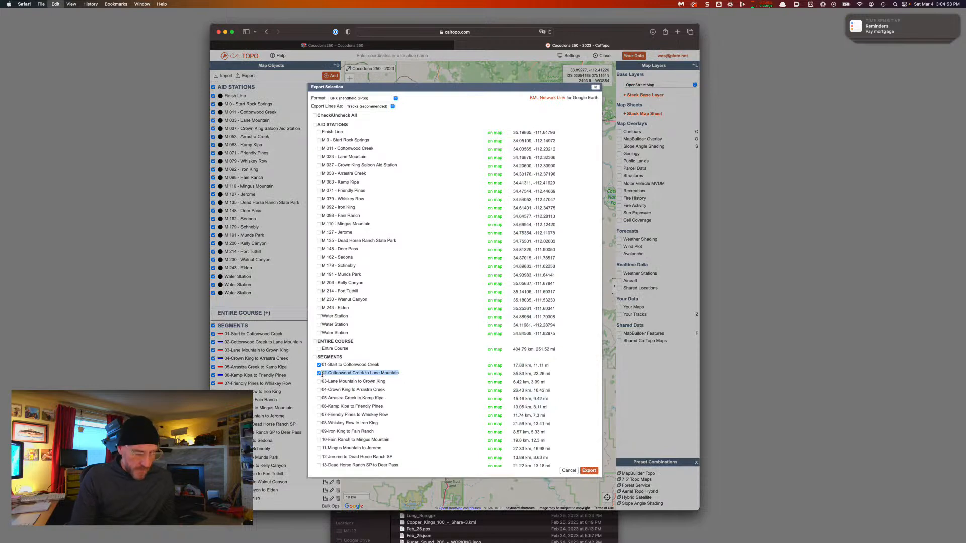
click(444, 402)
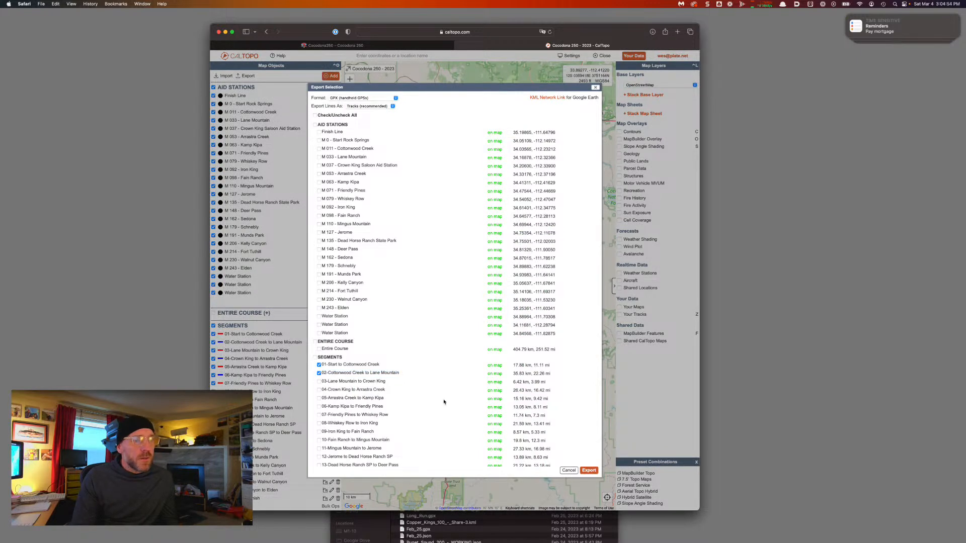
click(318, 366)
drag(417, 373, 323, 373)
key(super+c)
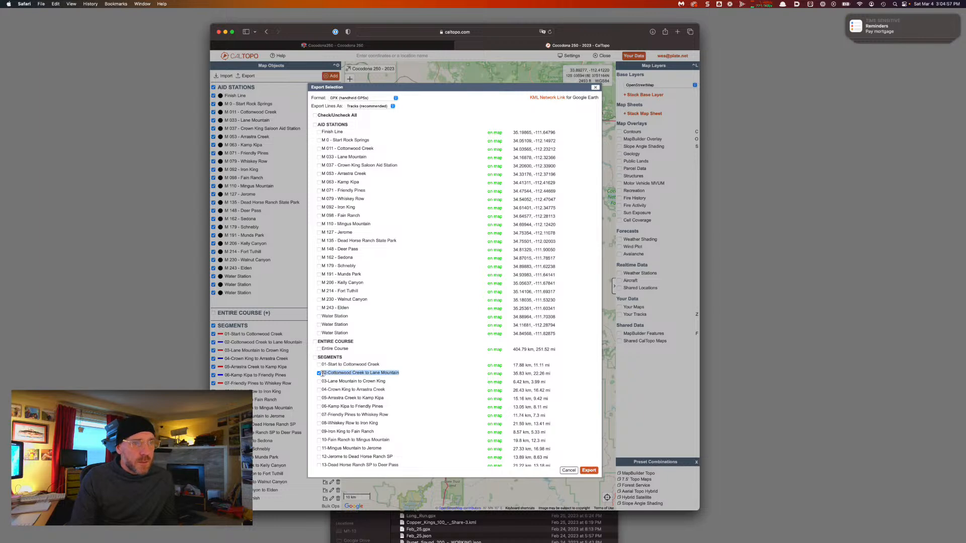
click(587, 470)
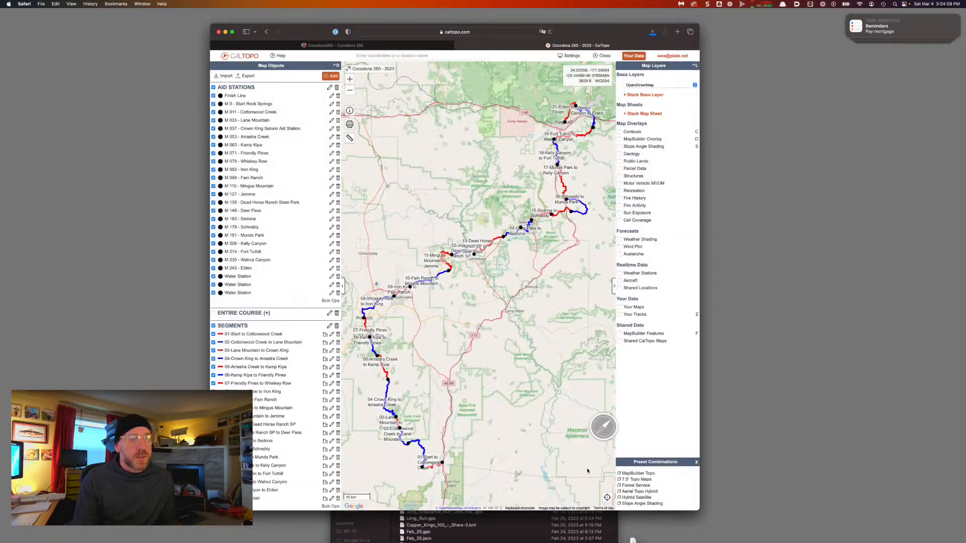
key(super+Tab)
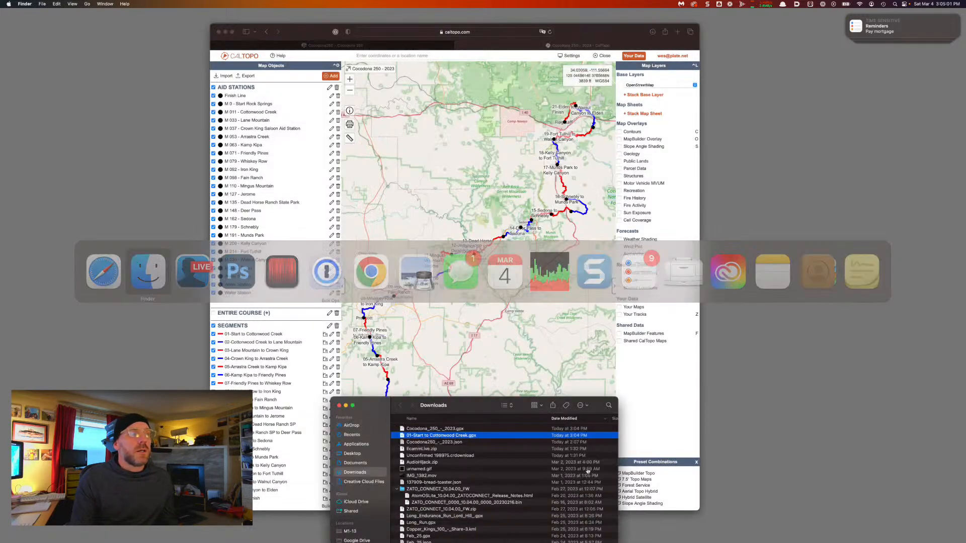
key(Return)
key(super+v)
key(Return)
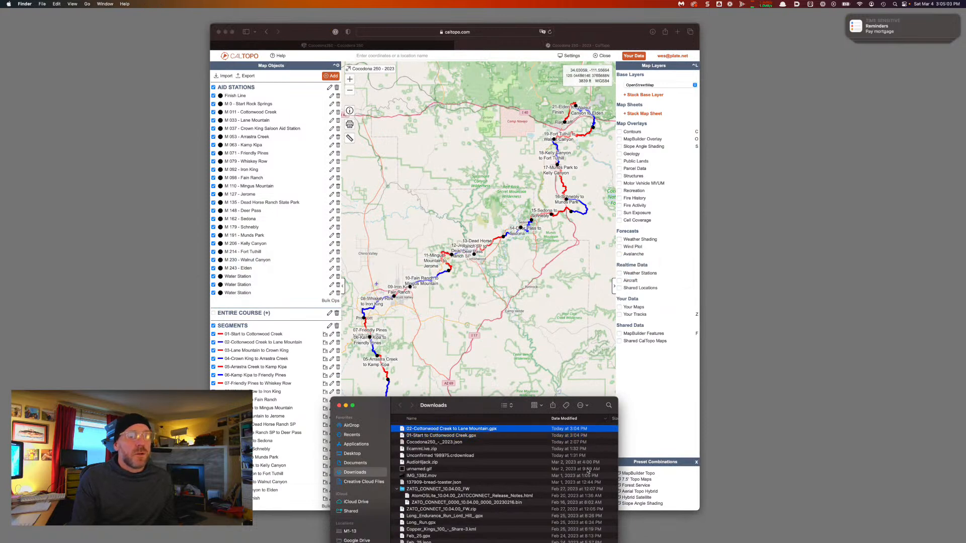
Export segment 03 alone as GPX and rename its download after the segment
click(281, 80)
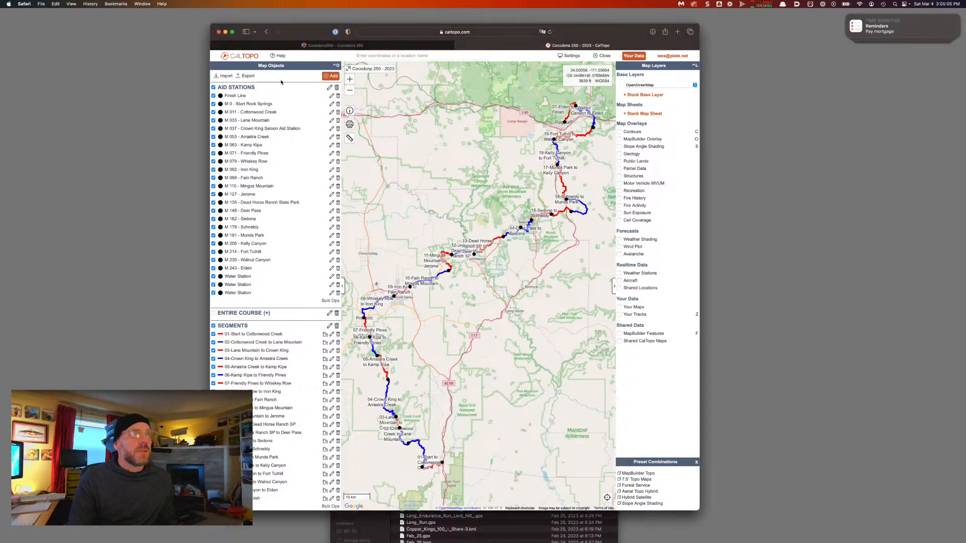
click(250, 77)
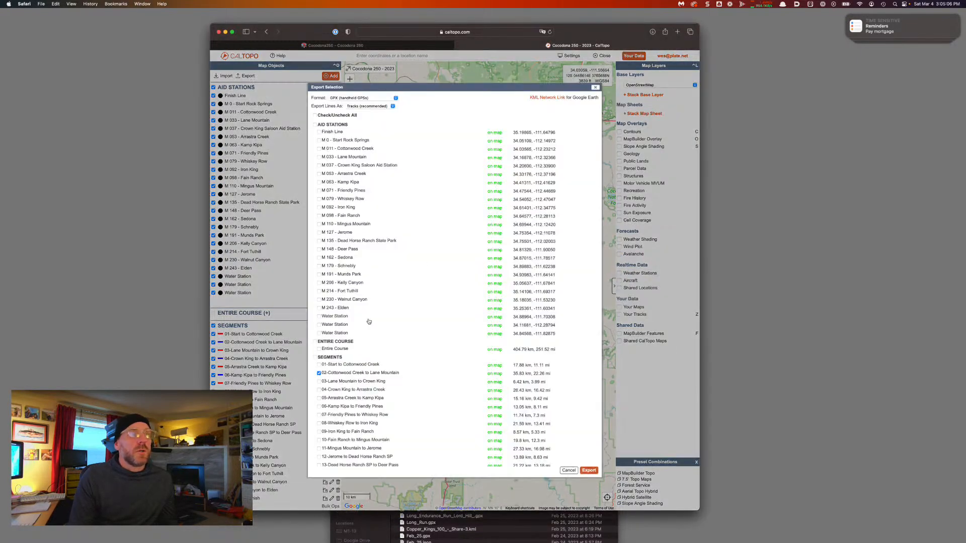
click(318, 373)
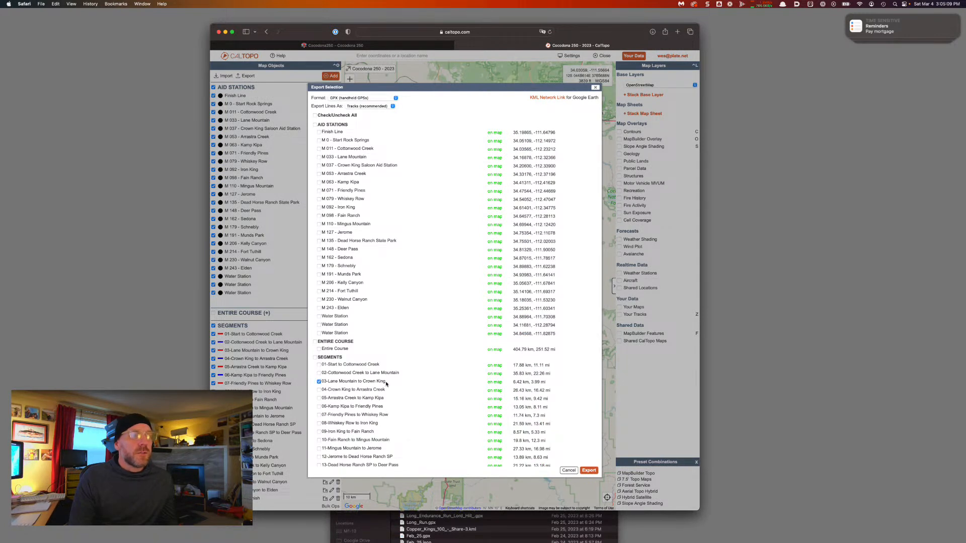
drag(386, 384, 323, 382)
key(super+c)
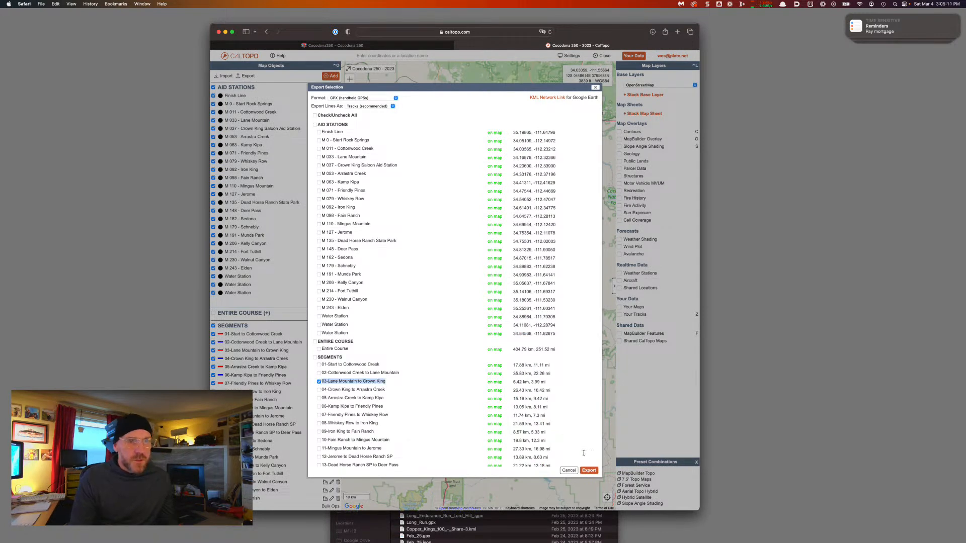
click(589, 472)
key(super+Tab)
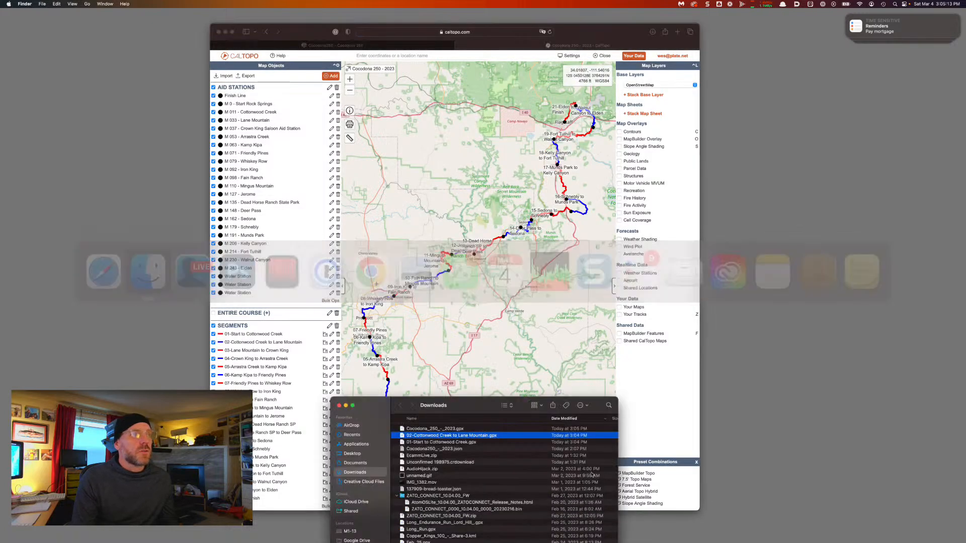
key(Up)
key(Return)
key(super+v)
key(Return)
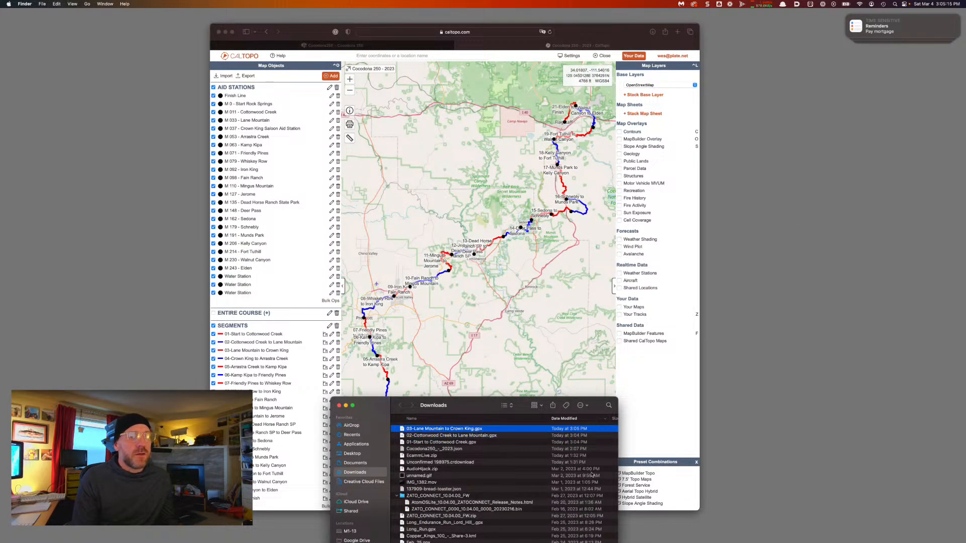
Tick only segment 04, copy its name, and export it as GPX
click(320, 134)
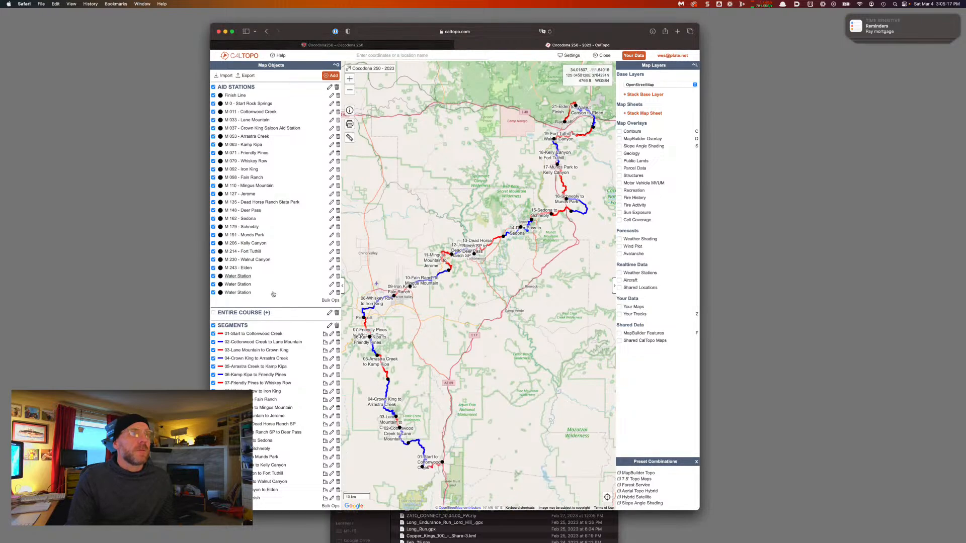
click(249, 76)
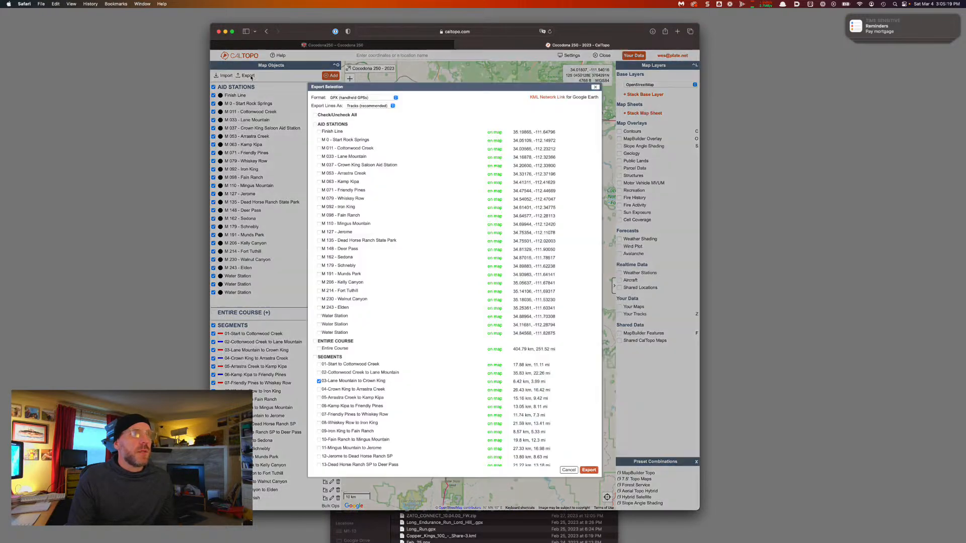
drag(370, 342, 322, 358)
click(319, 390)
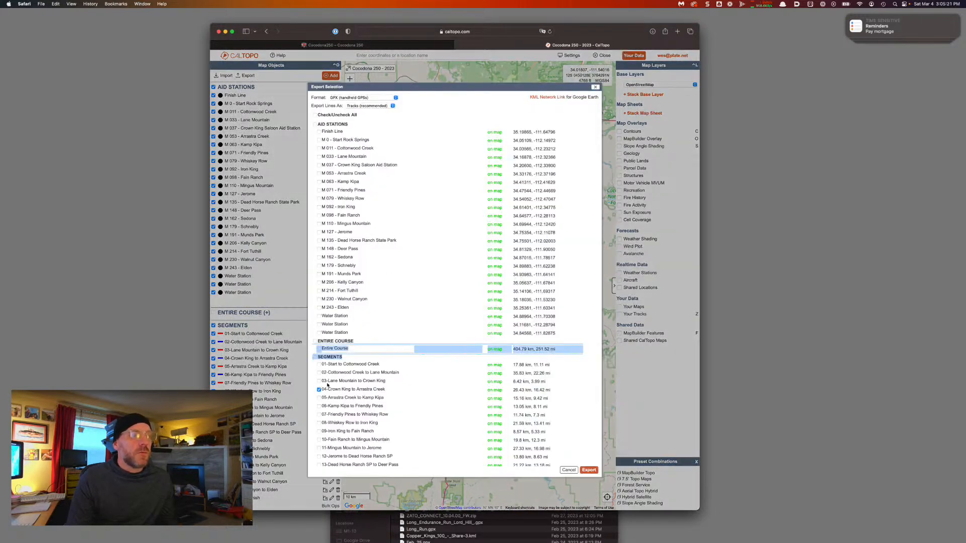
drag(386, 391, 319, 390)
key(super+c)
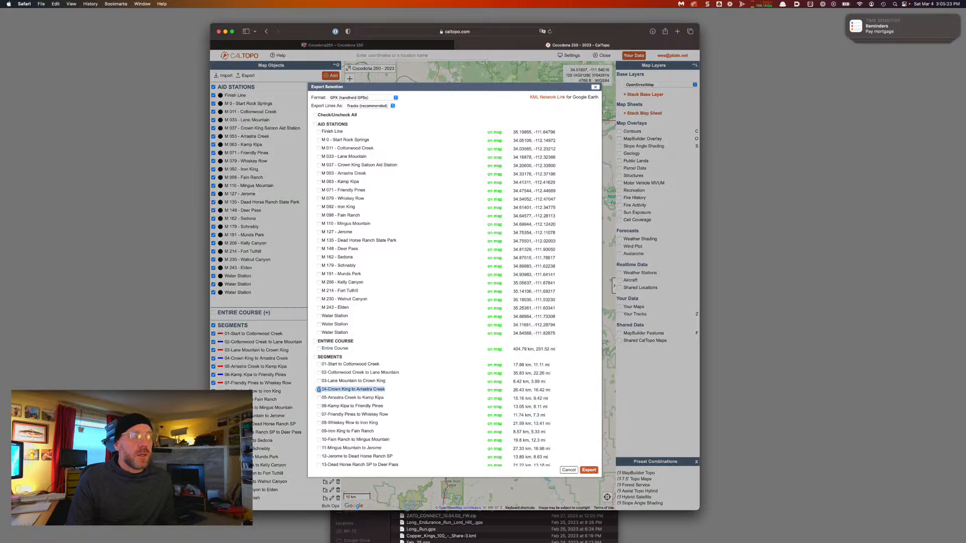
click(593, 470)
Rename the new GPX download in Finder after segment 04
key(super+Tab)
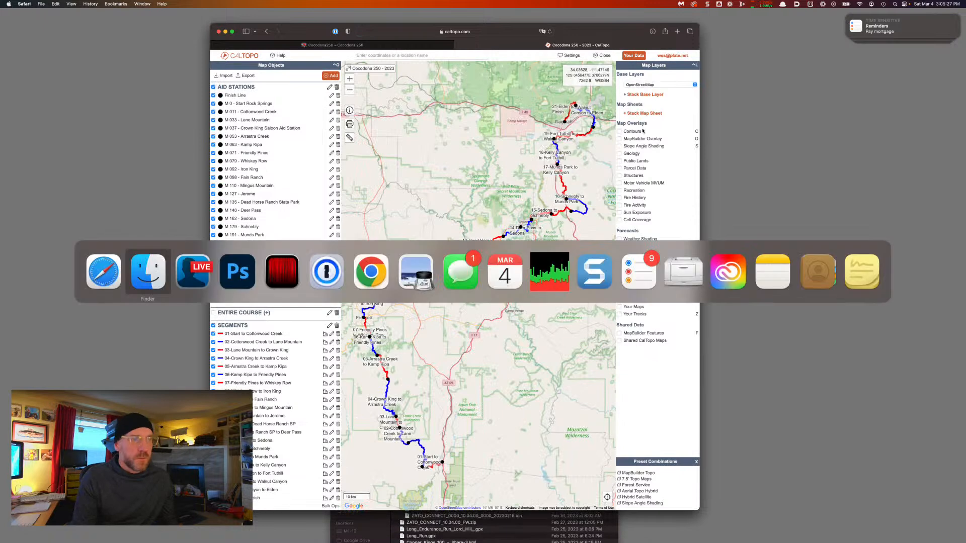
key(Return)
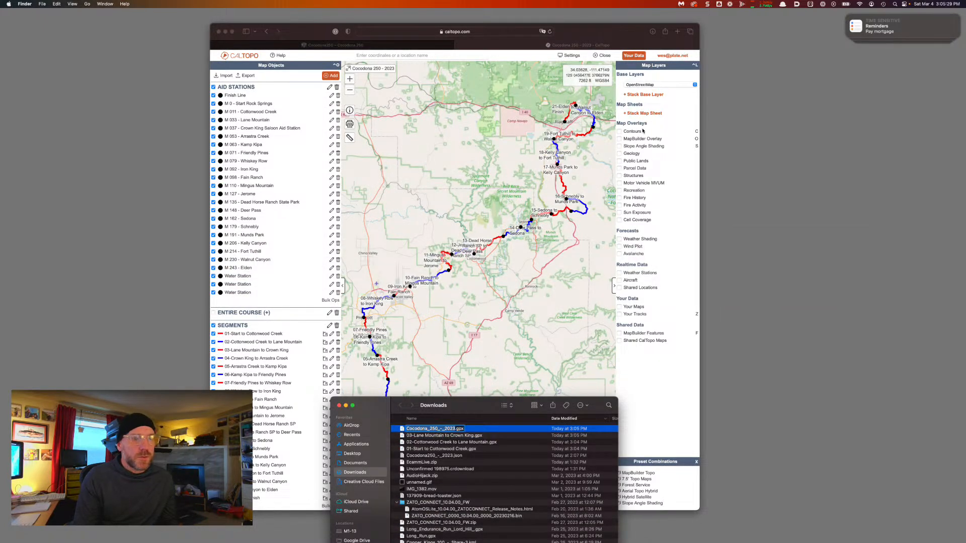
key(super+v)
key(Return)
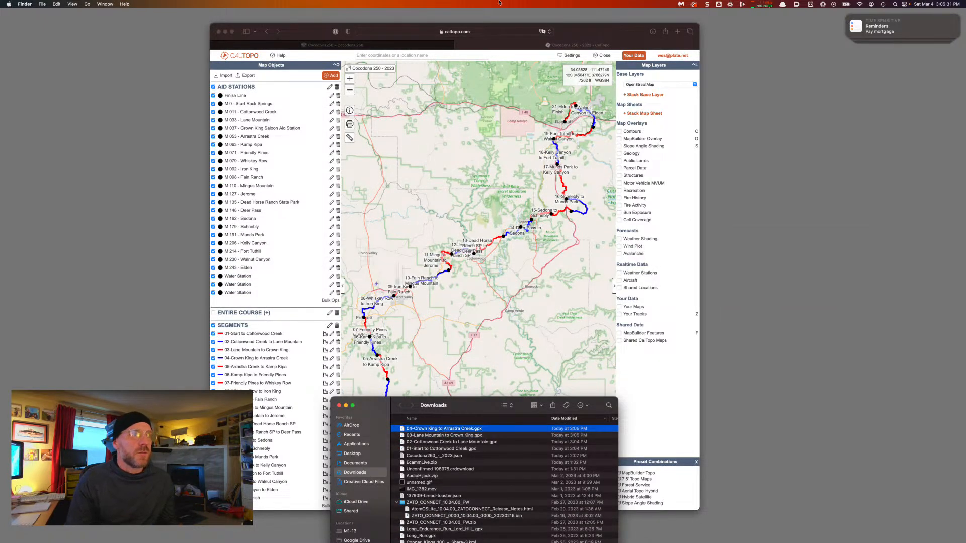
Tick segment 05, copy its name, and export it as GPX
click(295, 35)
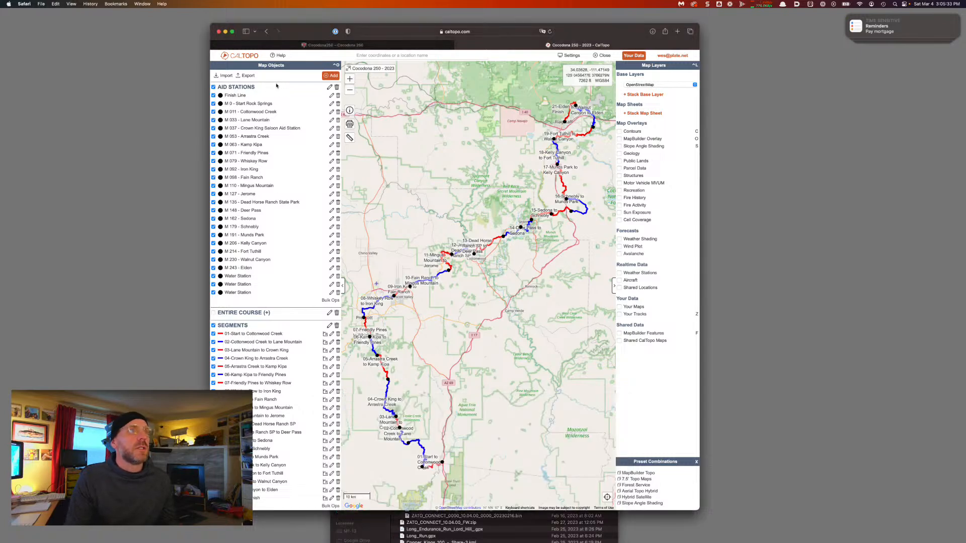
click(248, 76)
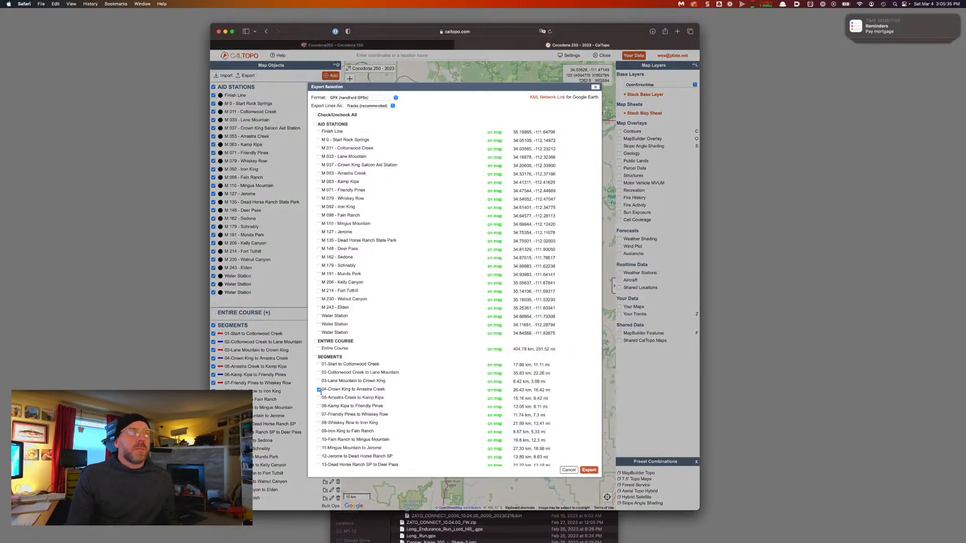
click(318, 398)
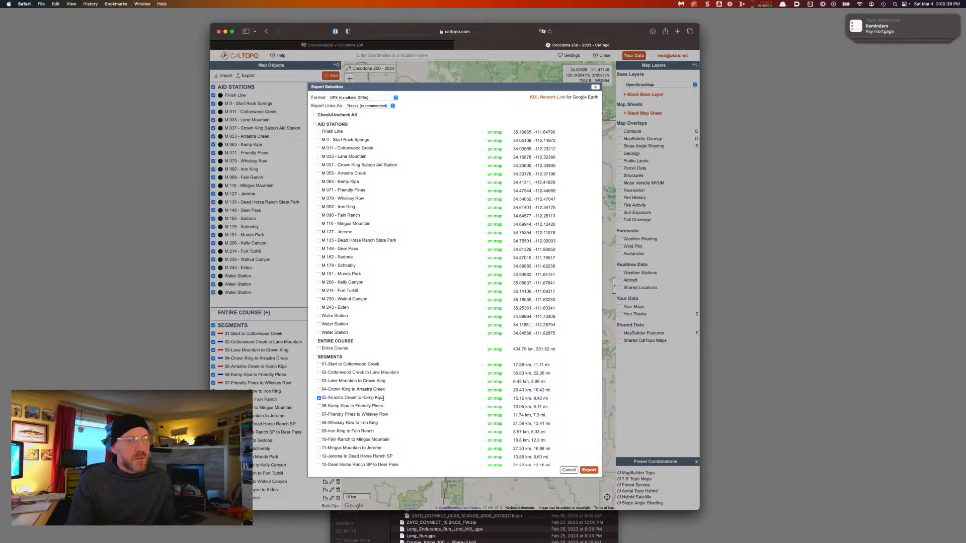
drag(383, 398, 322, 398)
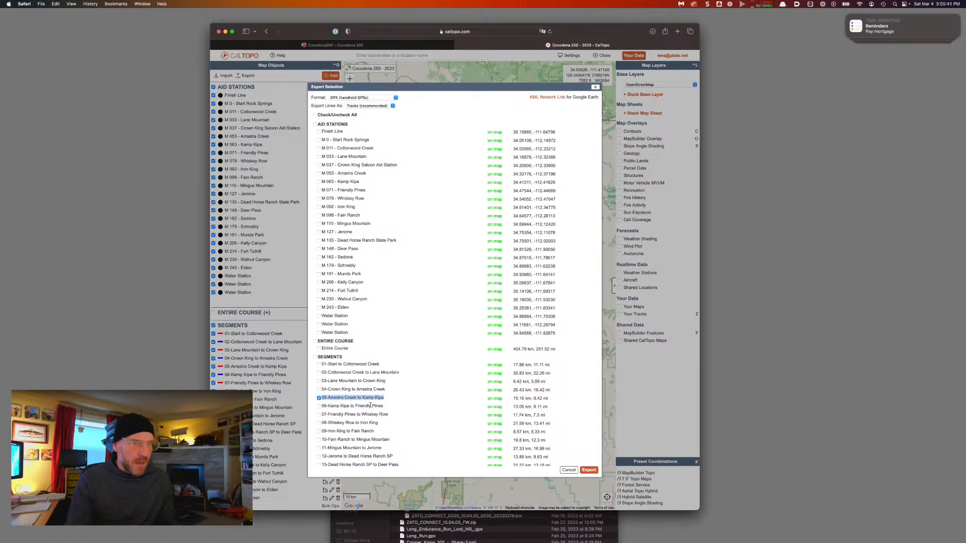
click(589, 470)
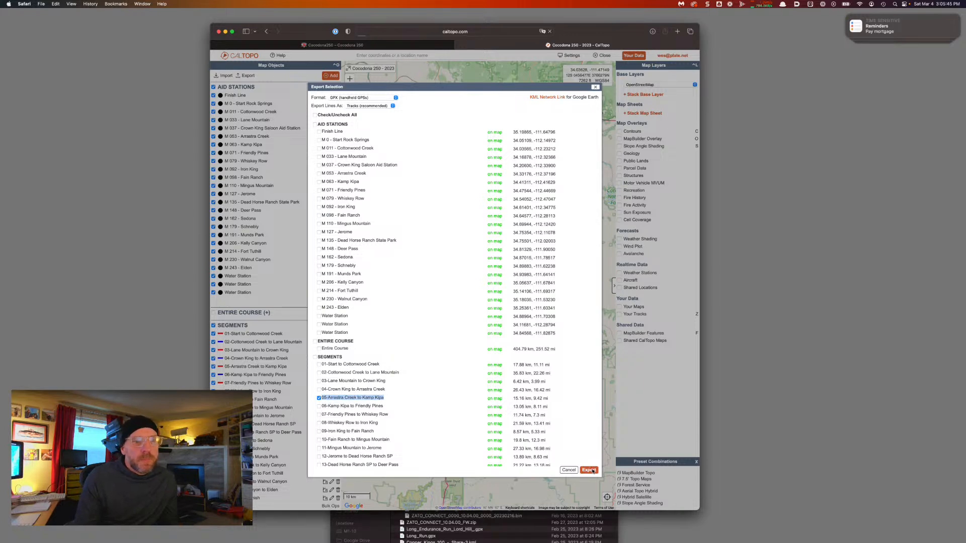
key(super+Tab)
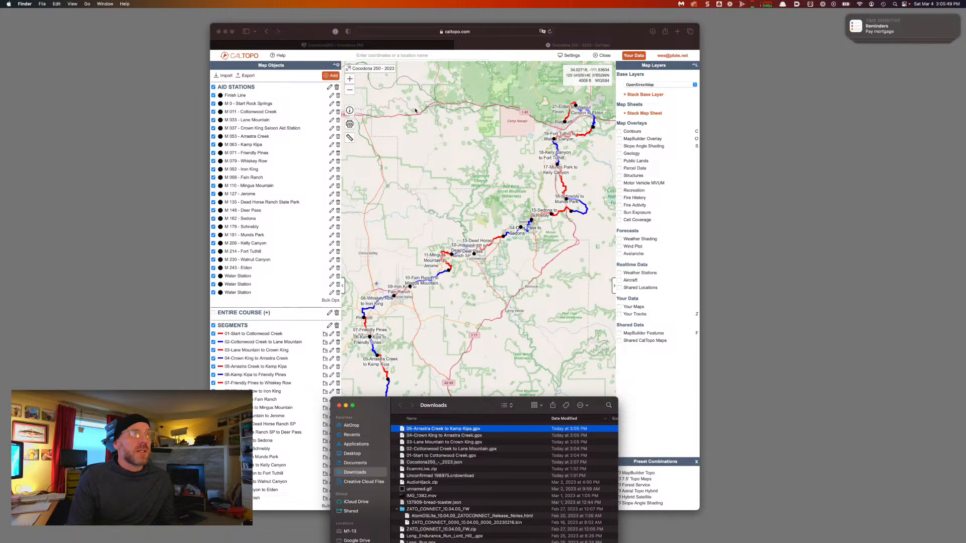
Copy segment 06's name and export it as GPX
click(312, 38)
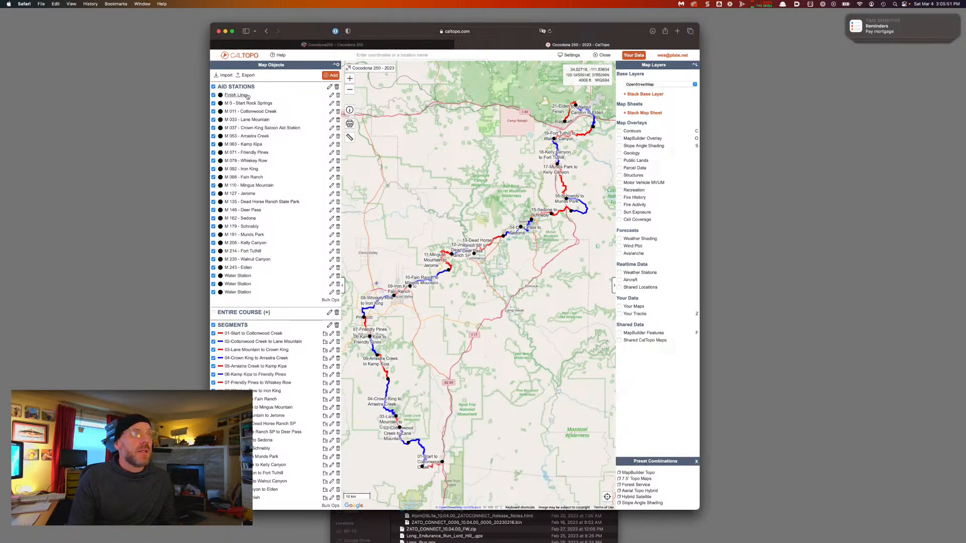
click(245, 75)
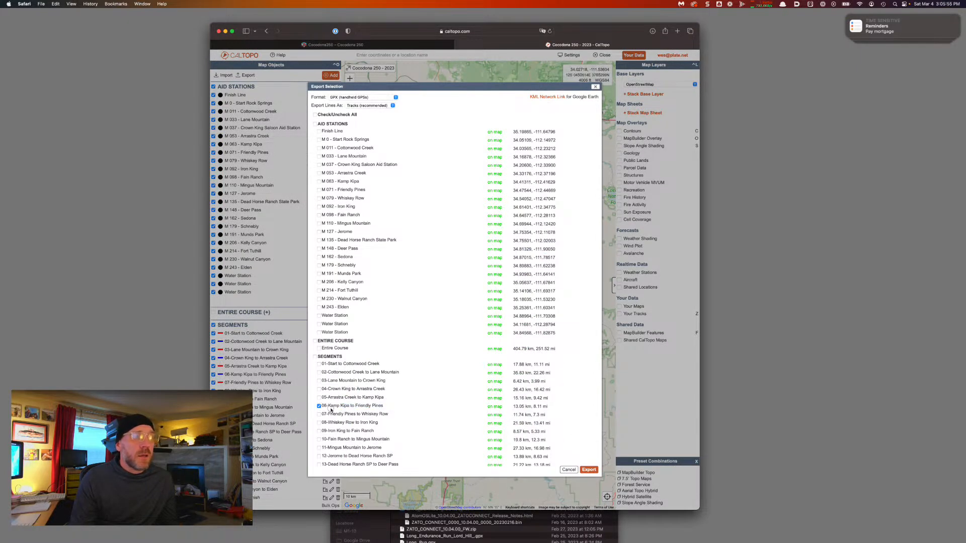
triple_click(322, 407)
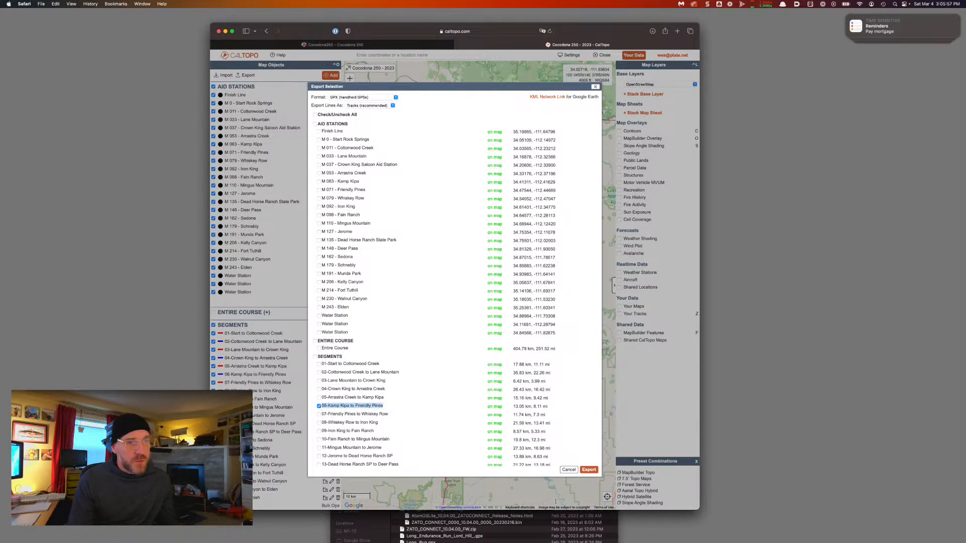
click(589, 470)
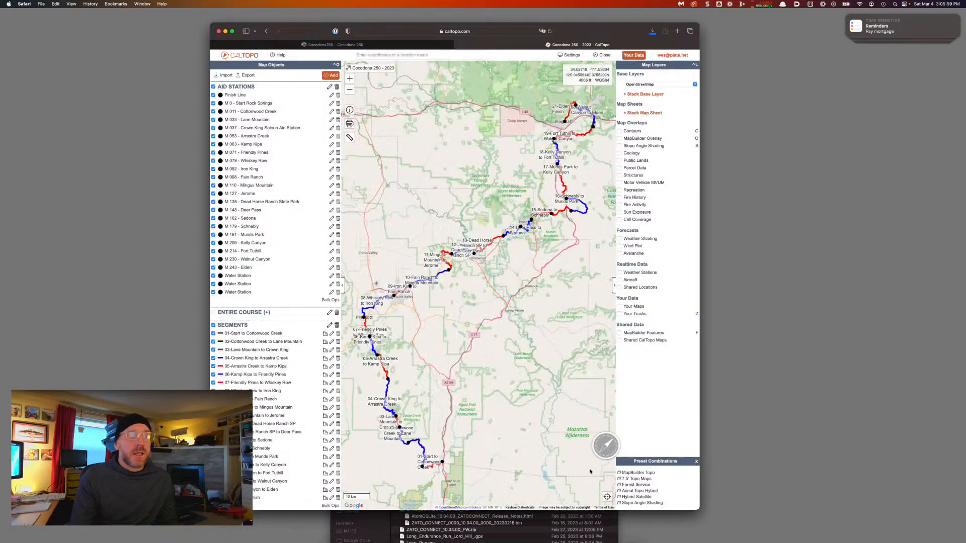
key(super+Tab)
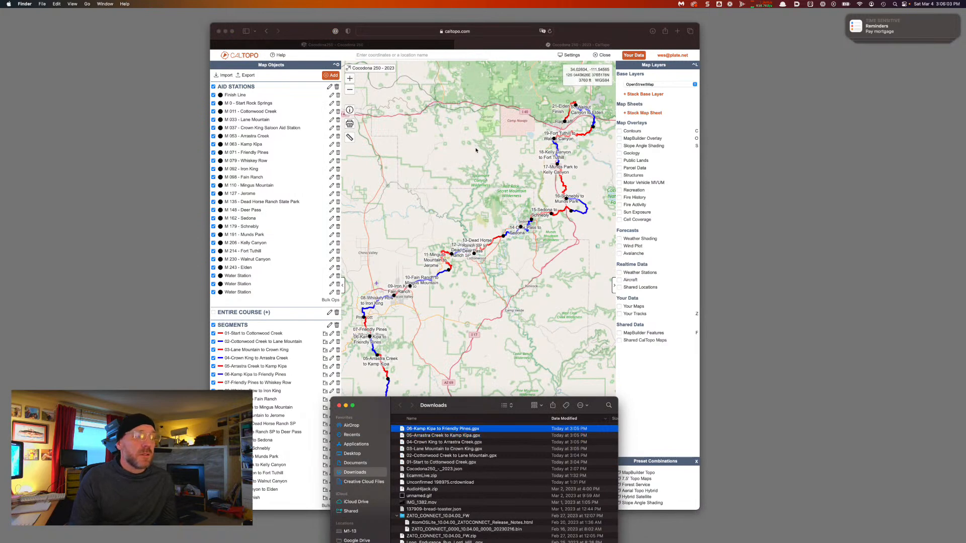
Export segment 07 alone as GPX and rename its download after the segment
click(349, 58)
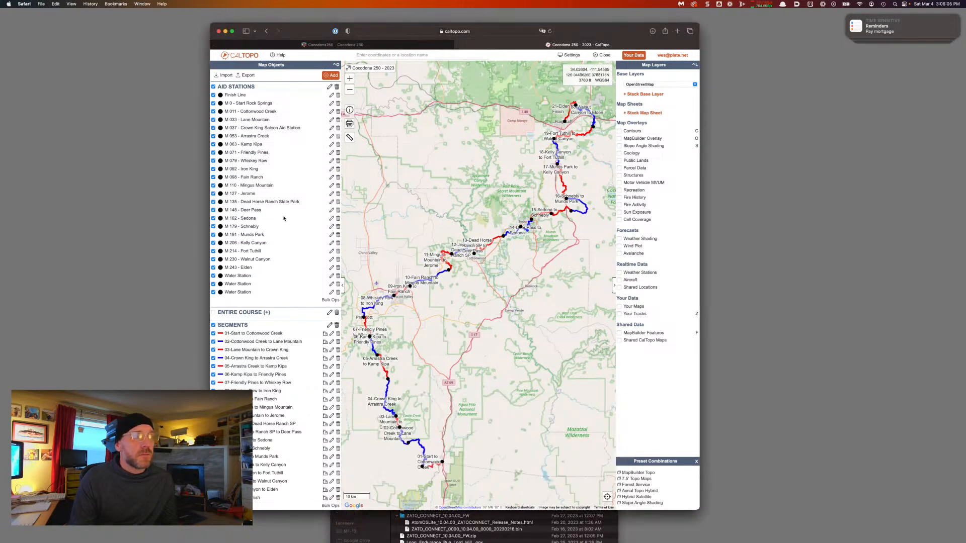
click(248, 75)
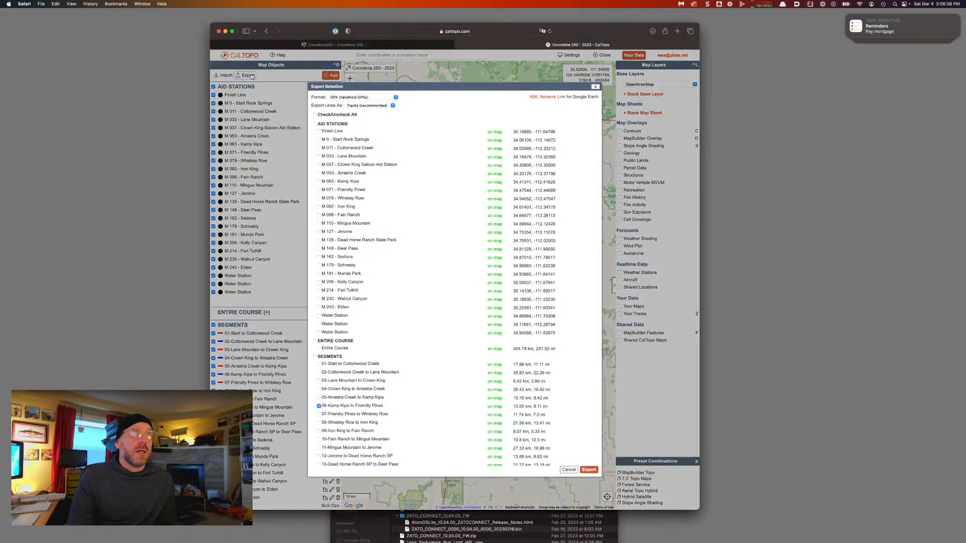
click(318, 414)
click(318, 406)
drag(398, 415, 325, 416)
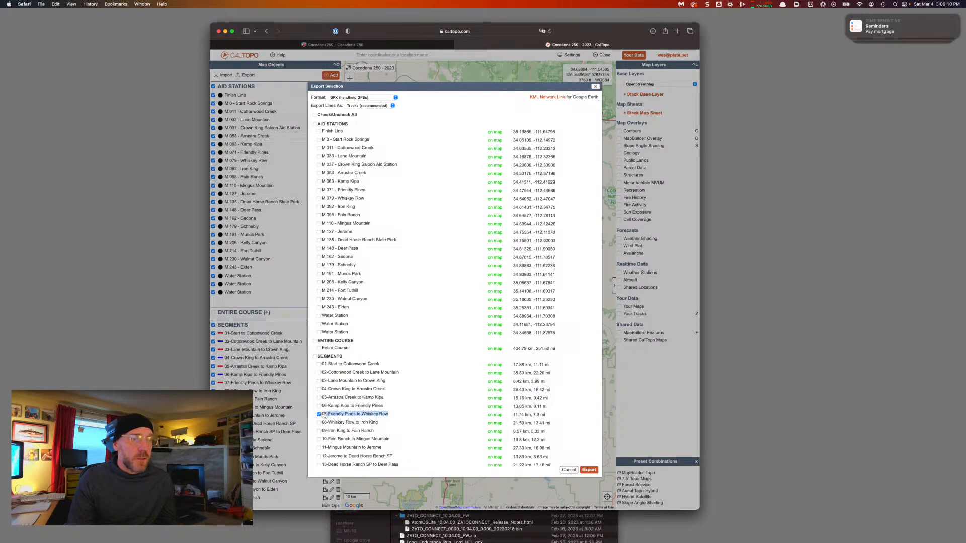
click(589, 469)
key(super+Tab)
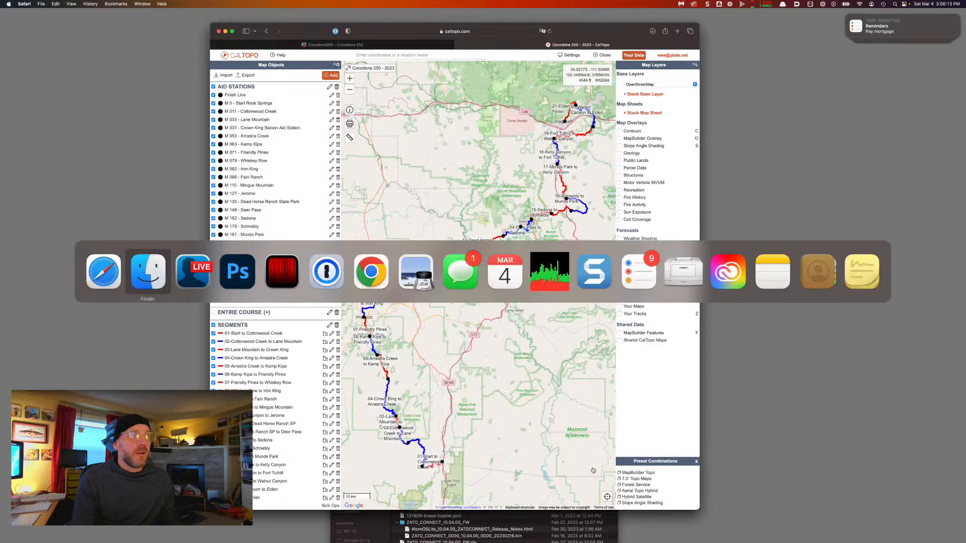
key(Up)
key(Return)
text(07-Friendly Pines to Whiskey Row)
key(Return)
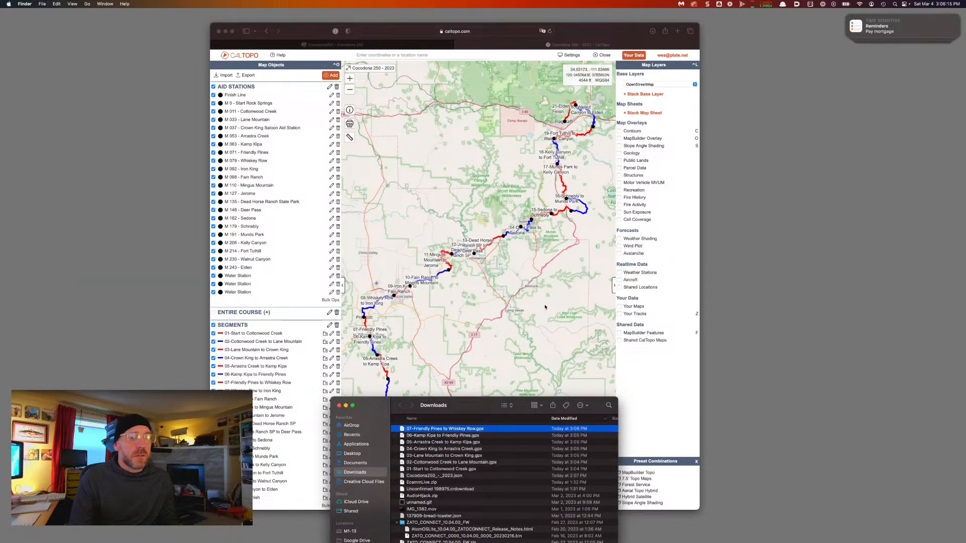
Export segment 08-Whiskey Row to Iron King as GPX and select it in Downloads
click(311, 26)
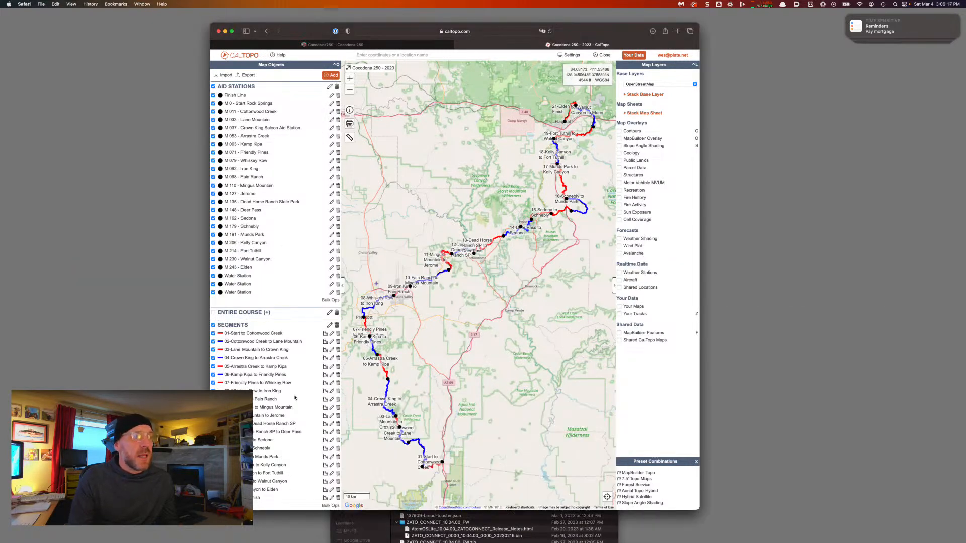
click(249, 77)
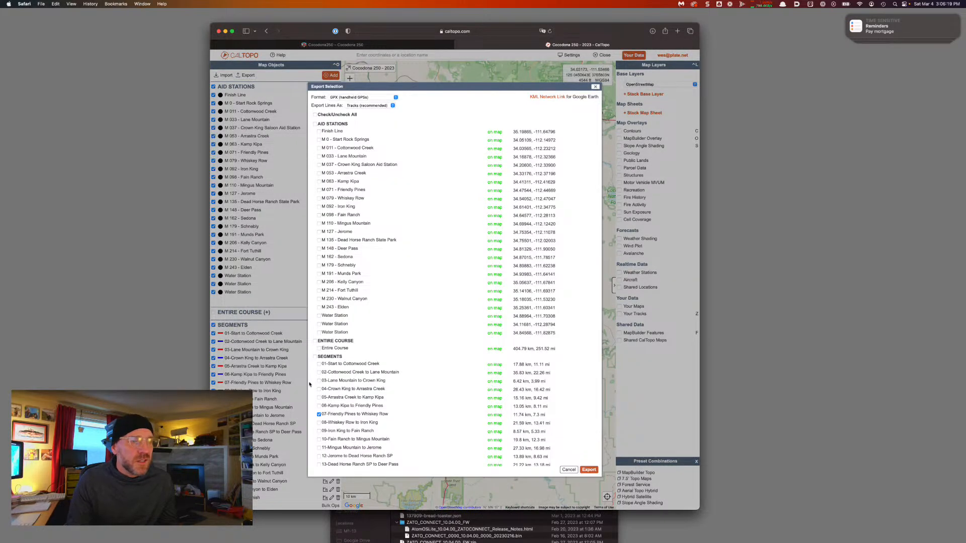
click(319, 415)
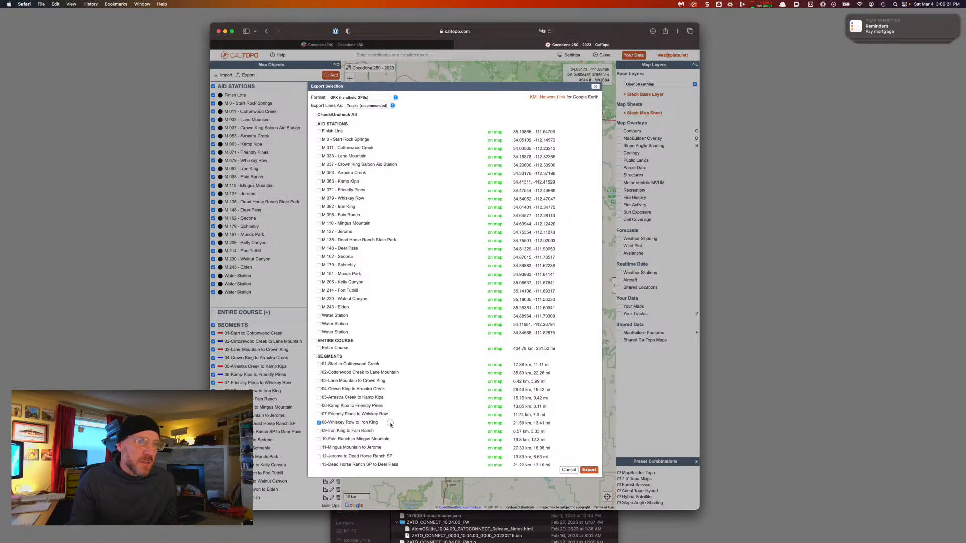
drag(389, 424, 321, 424)
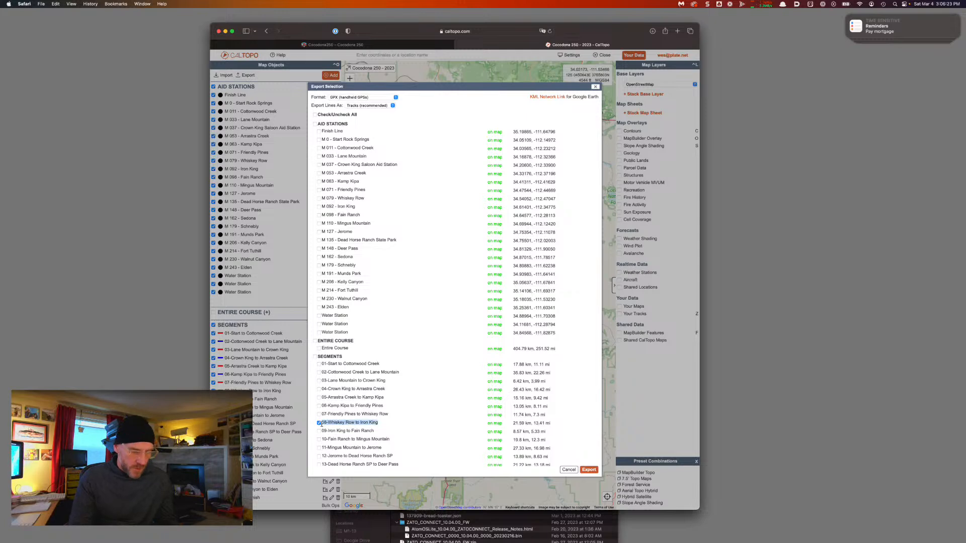
click(594, 471)
key(super+Tab)
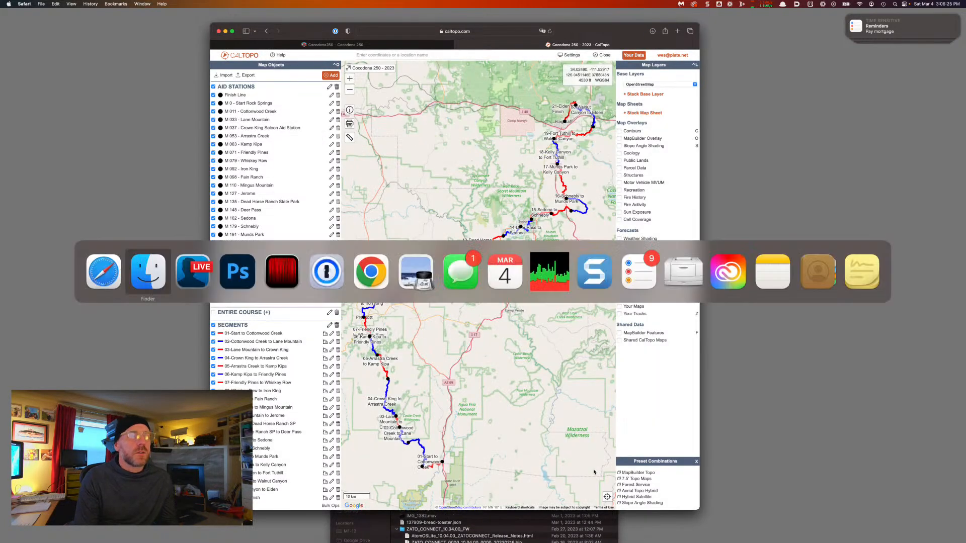
key(c)
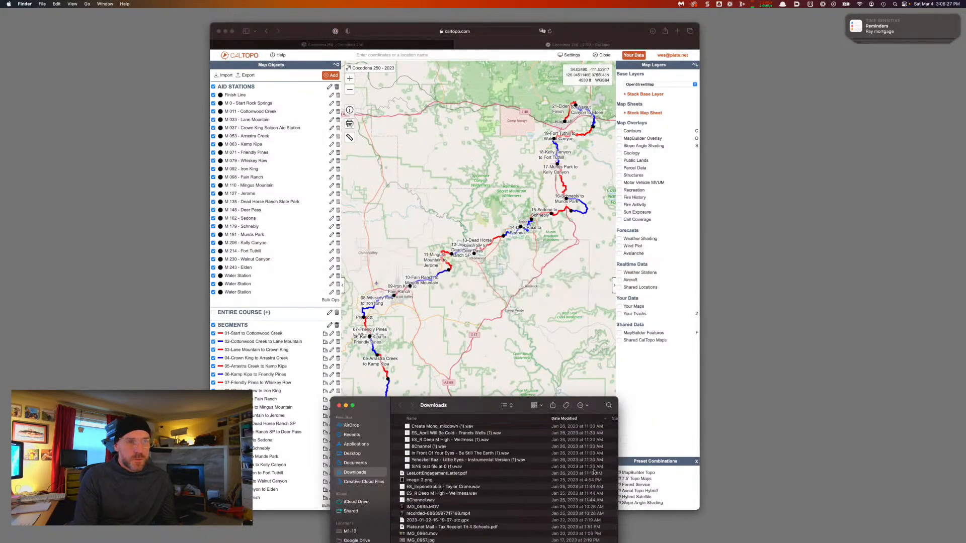
scroll(476, 442, up, 10)
click(454, 431)
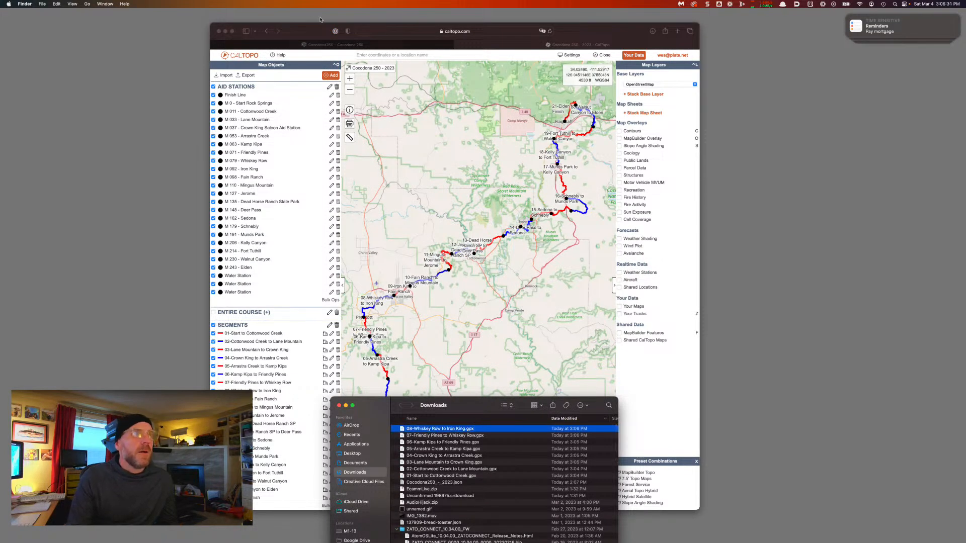
click(320, 27)
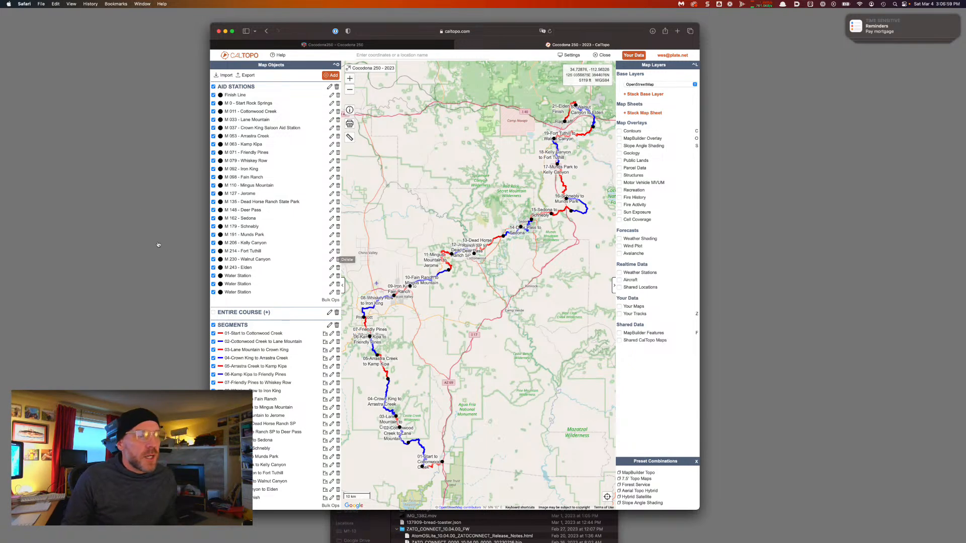
Export segment 09 alone and rename its GPX to '09-Iron King to Fain Ranch'
click(253, 75)
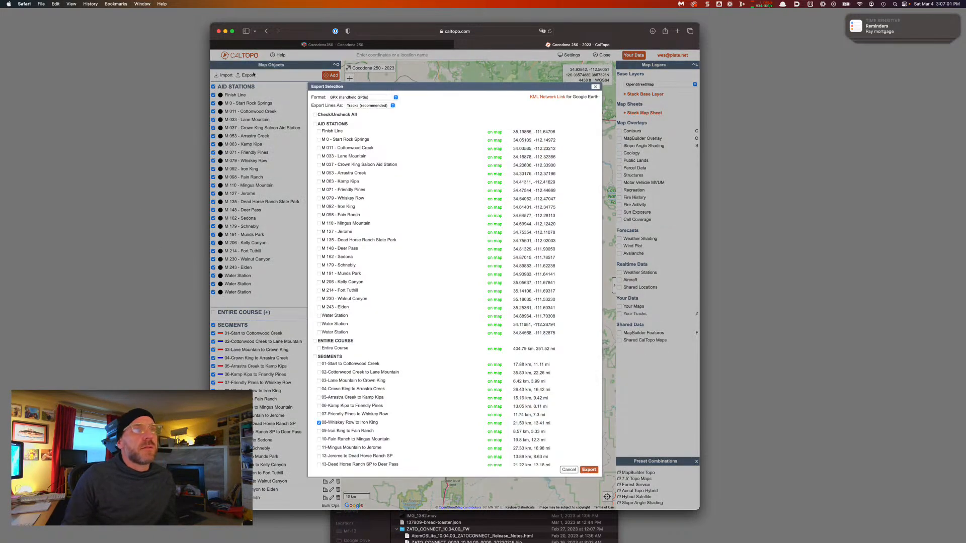
scroll(372, 375, down, 2)
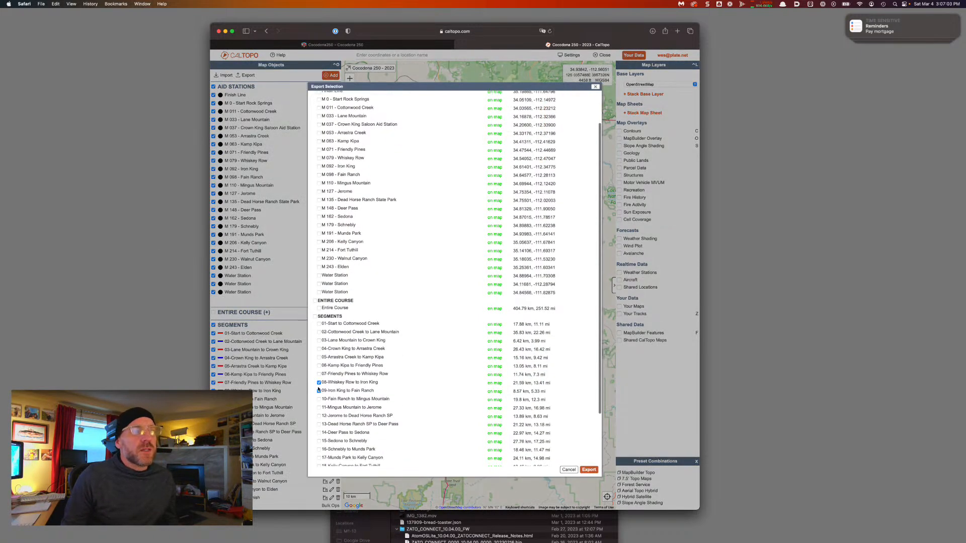
click(319, 383)
drag(375, 392, 324, 392)
key(super+c)
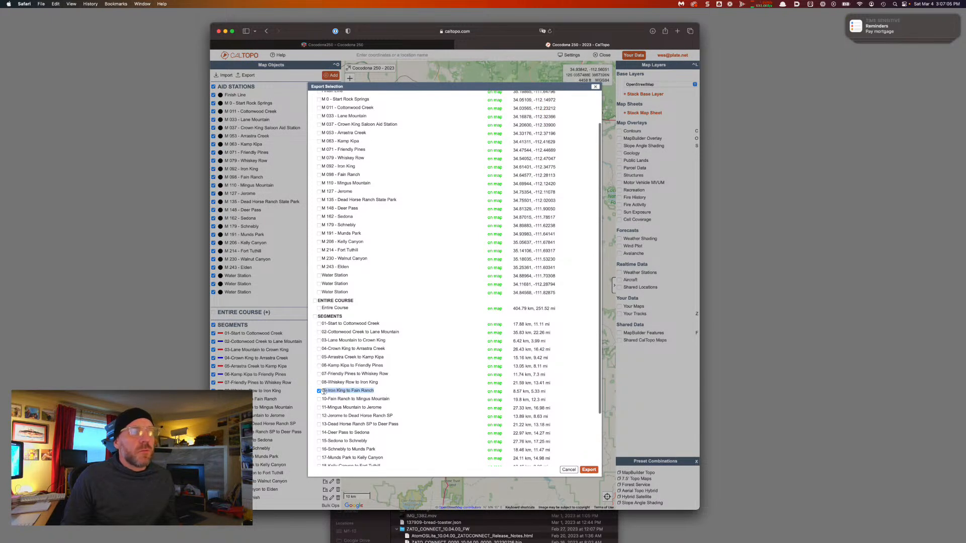
click(595, 469)
key(super+Tab)
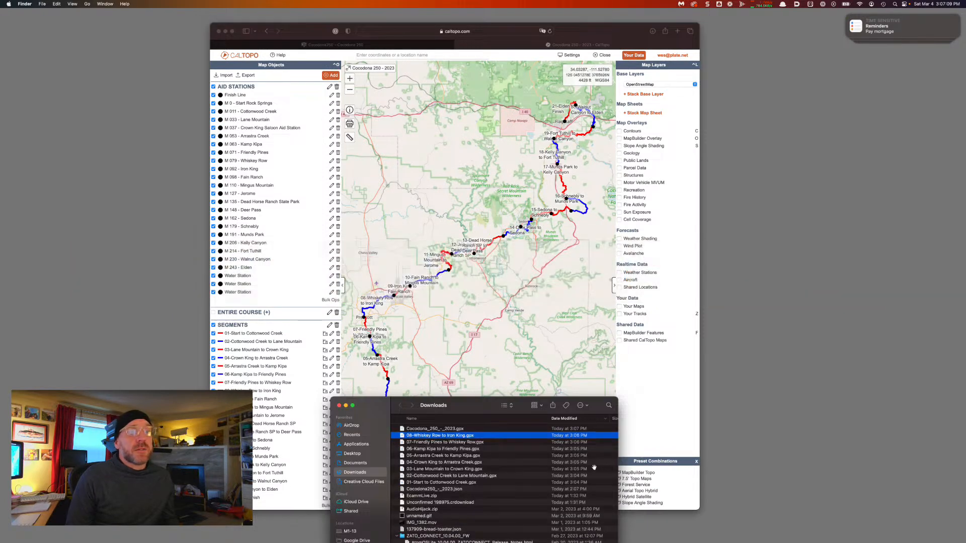
key(Up)
key(Return)
key(super+v)
key(Return)
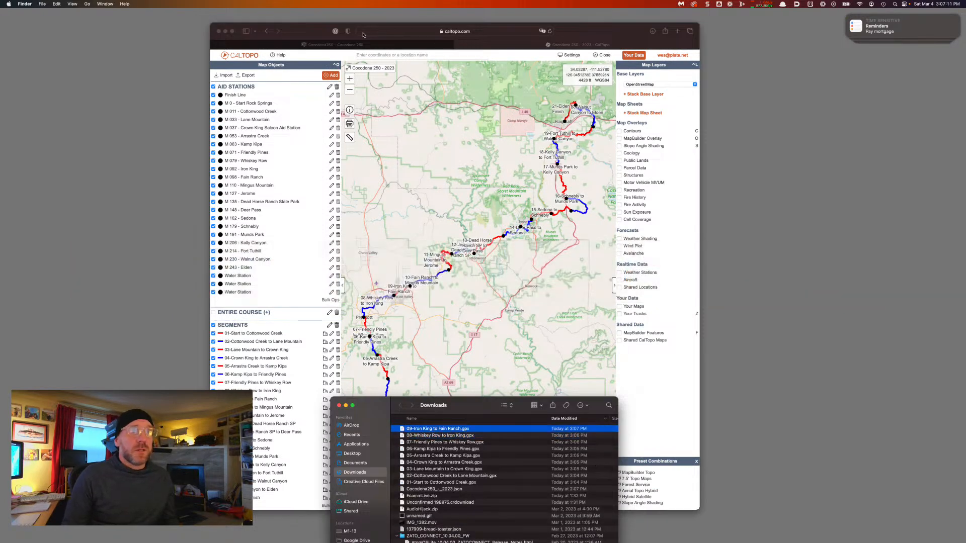
Untick segment 09 and tick only 10-Fain Ranch to Mingus Mountain, copying its name
click(364, 34)
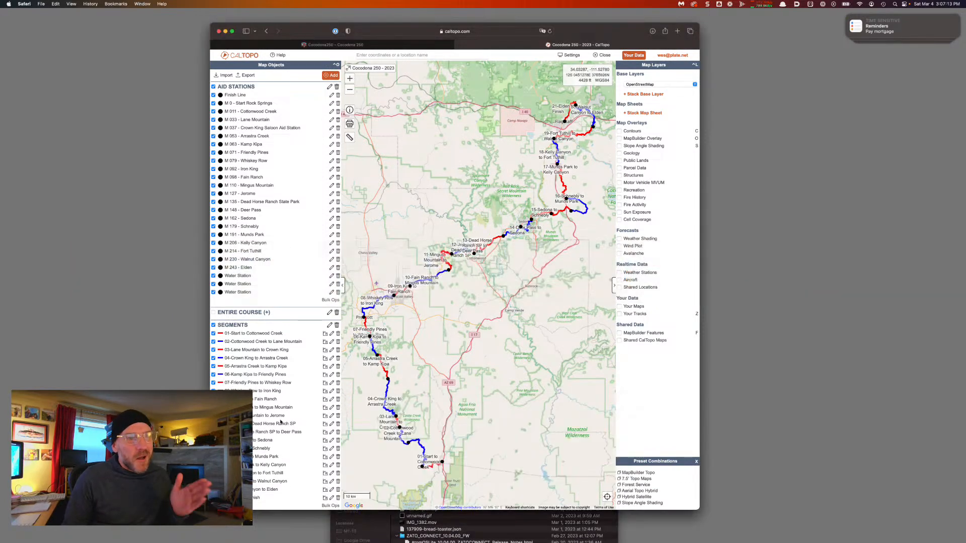
scroll(280, 422, down, 1)
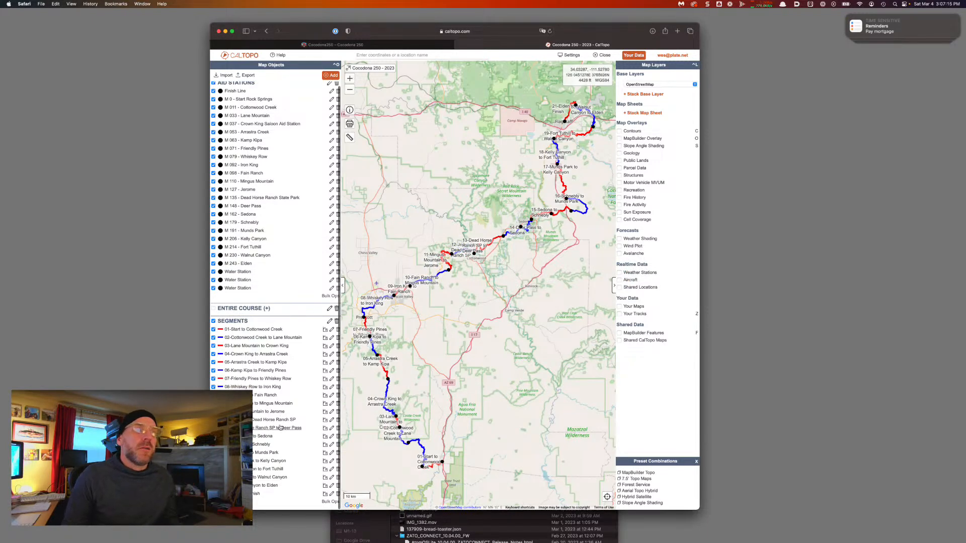
click(248, 75)
click(345, 431)
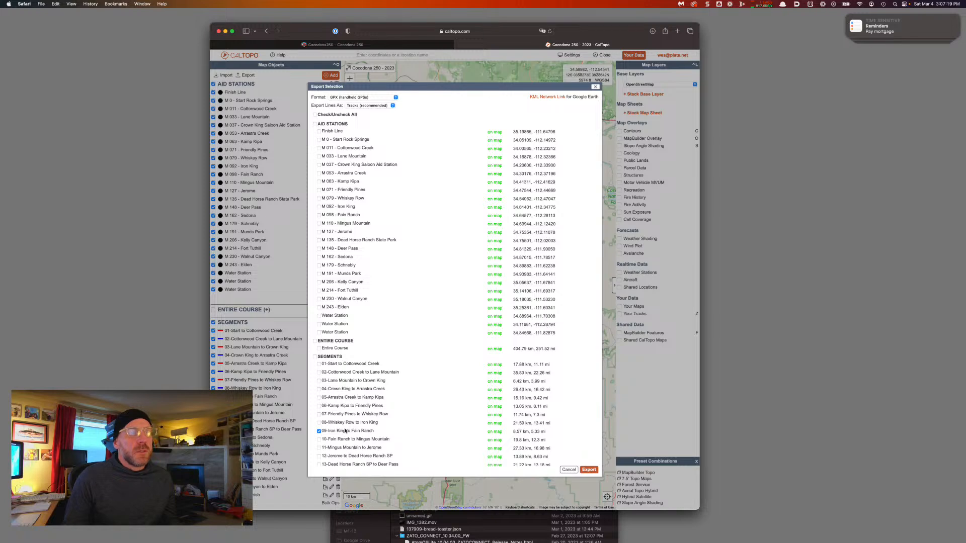
click(320, 440)
click(320, 432)
drag(397, 442, 321, 441)
key(super+c)
scroll(391, 428, down, 5)
scroll(402, 408, up, 1)
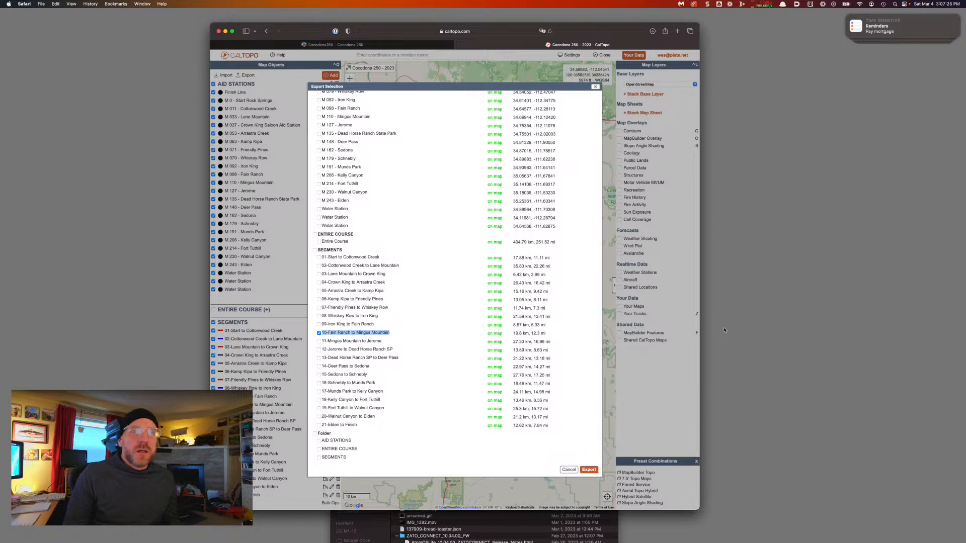
click(744, 365)
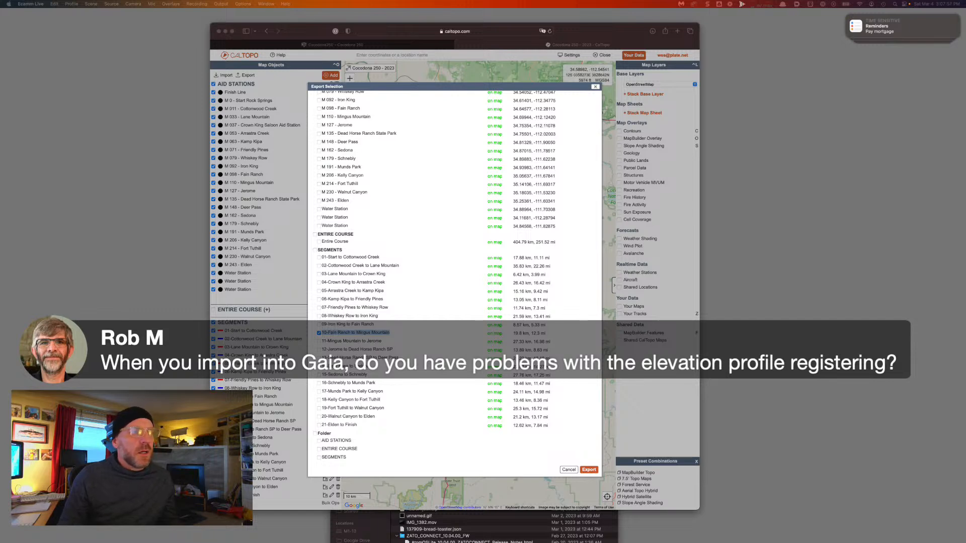
Export segment 10 as GPX and rename it '10-Fain Ranch to Mingus Mountain' in Downloads
key(super+Tab)
key(super+Tab)
key(Tab)
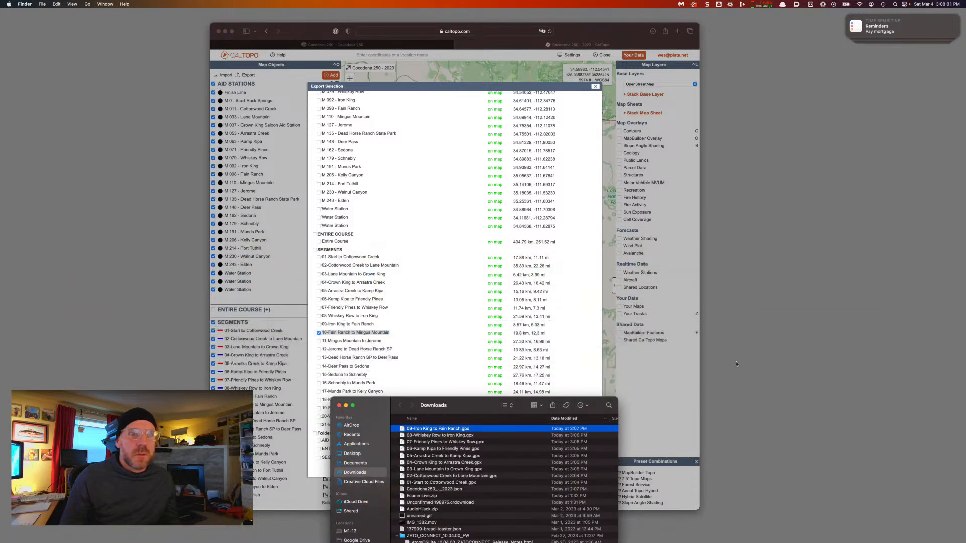
click(392, 261)
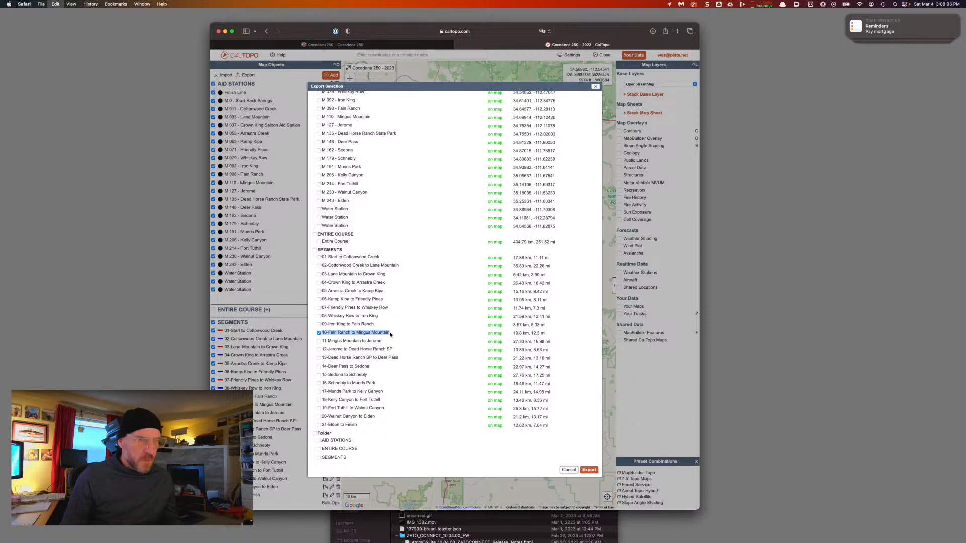
click(588, 470)
key(super+Tab)
key(Return)
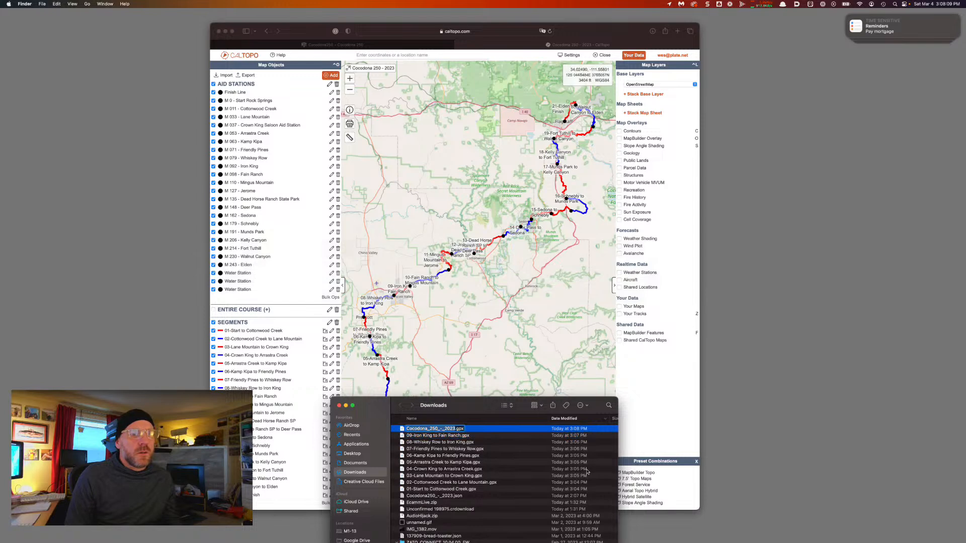
key(super+v)
key(Return)
click(383, 75)
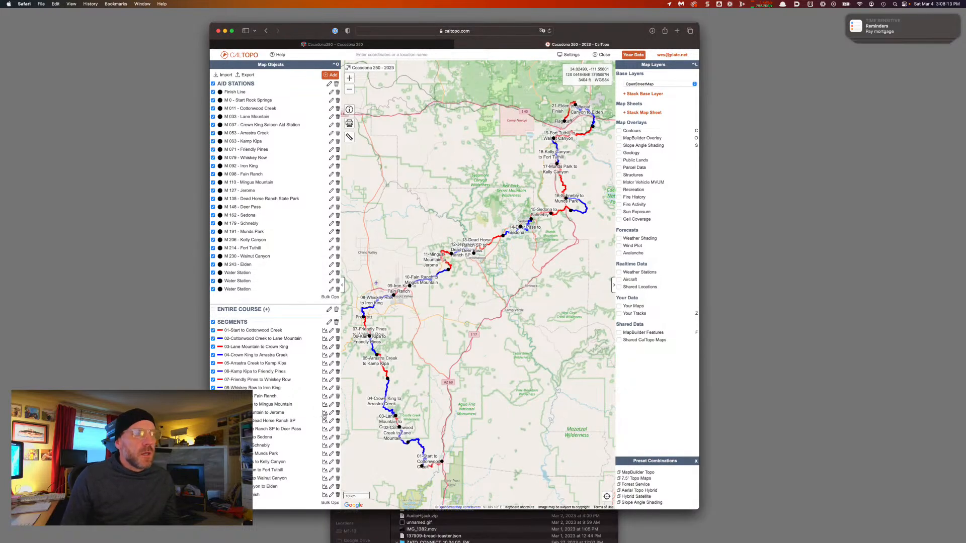
Export segment '11-Mingus Mountain to Jerome' from CalTopo as a GPX file
click(246, 75)
scroll(324, 380, down, 4)
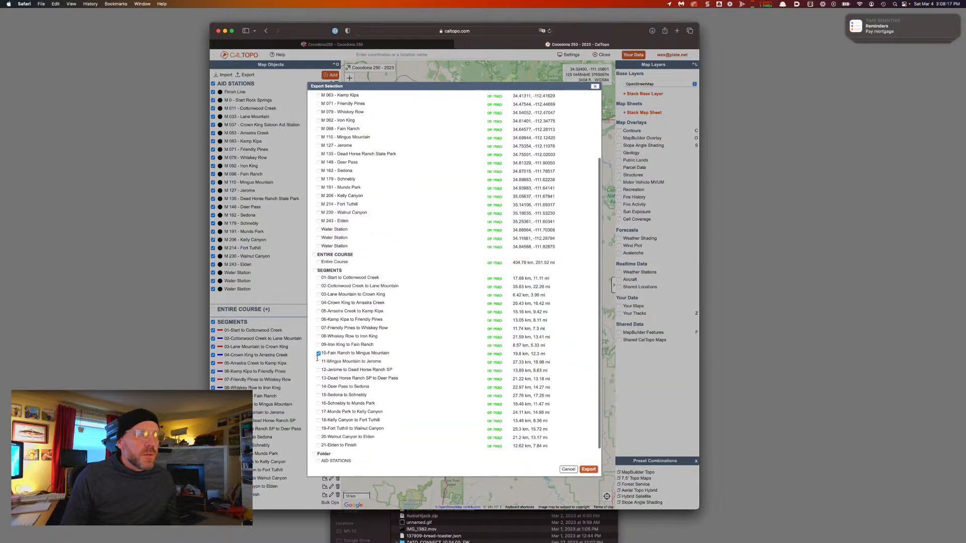
click(318, 361)
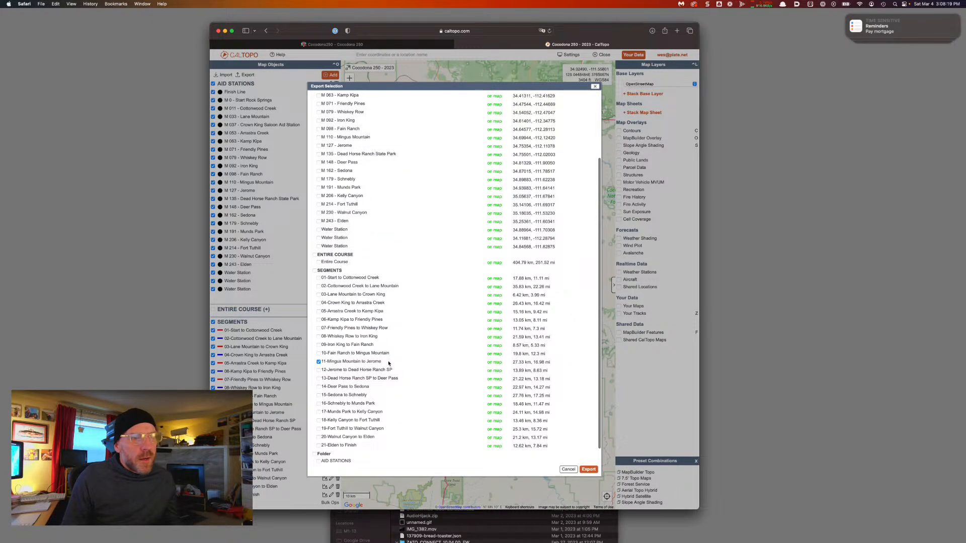
drag(388, 363, 325, 361)
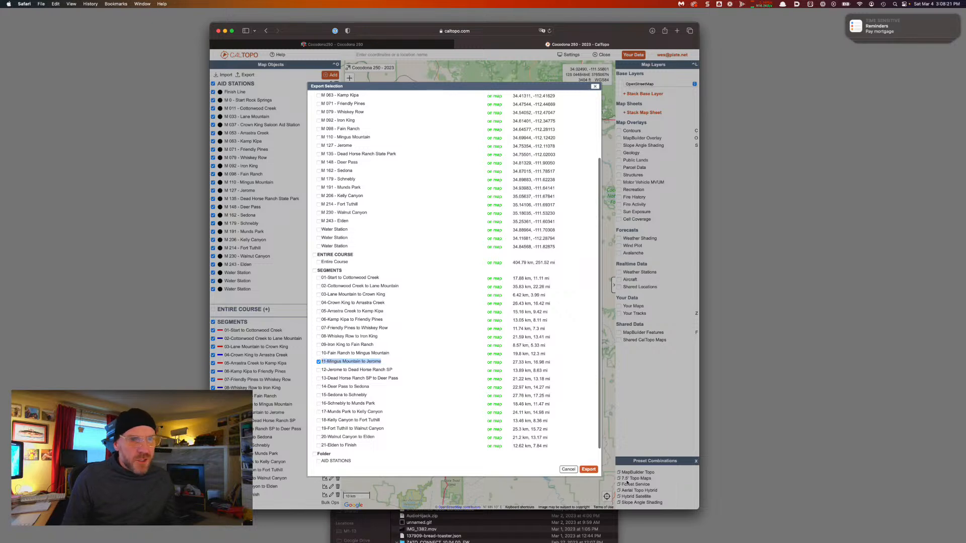
click(590, 470)
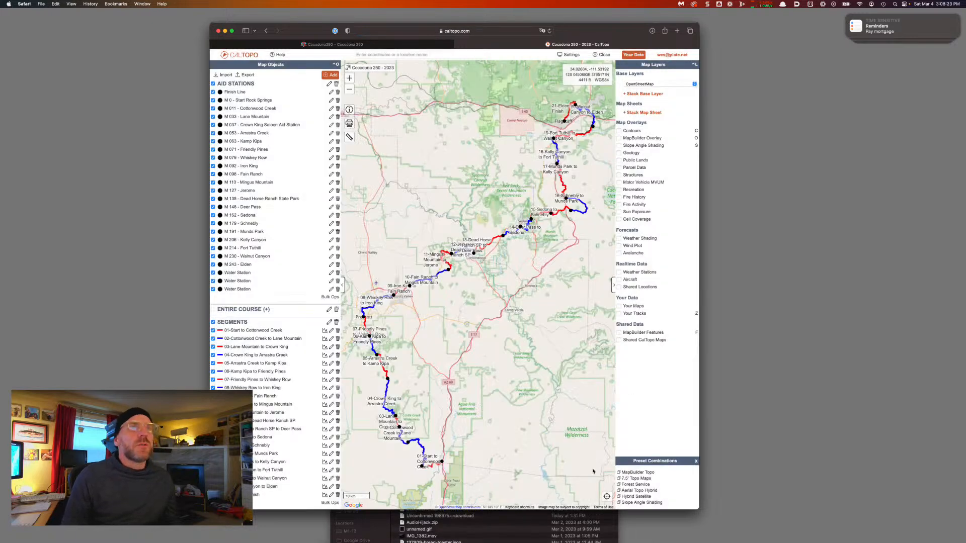
key(super+Tab)
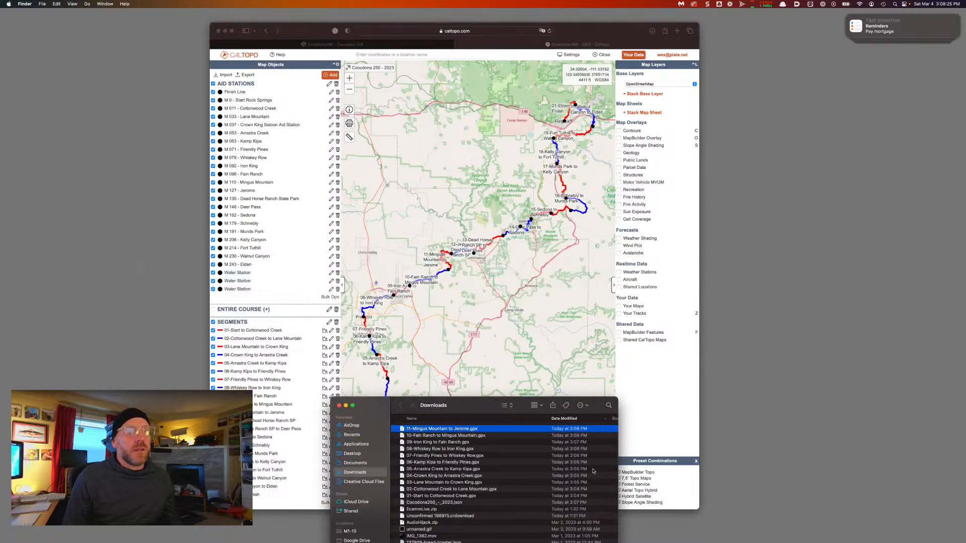
click(301, 28)
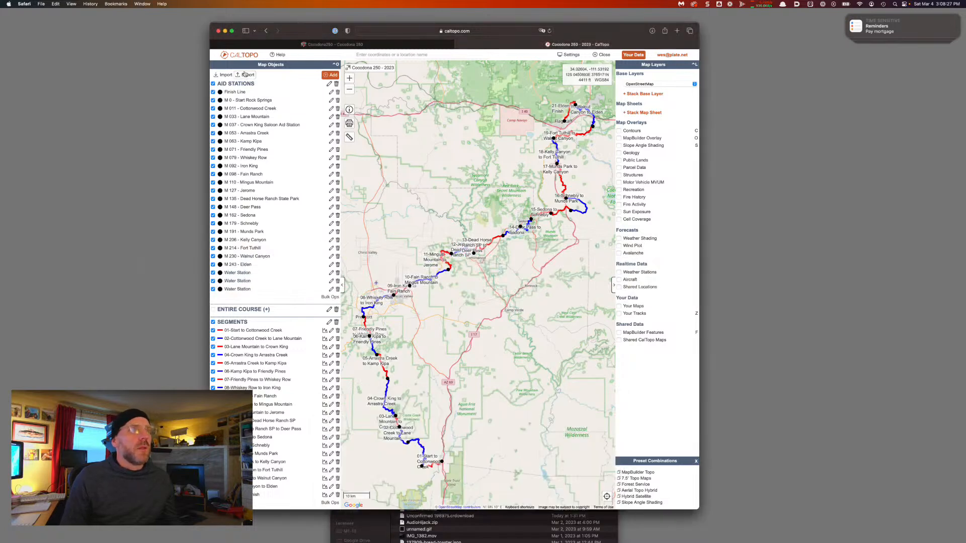
Export segment '12-Jerome to Dead Horse Ranch SP' as a GPX file
click(246, 75)
scroll(353, 429, down, 4)
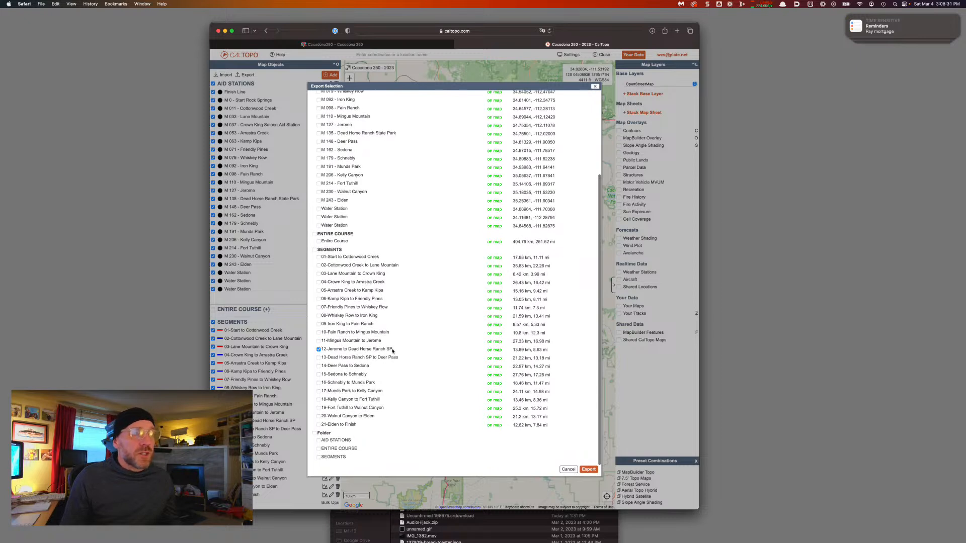
drag(392, 351, 317, 349)
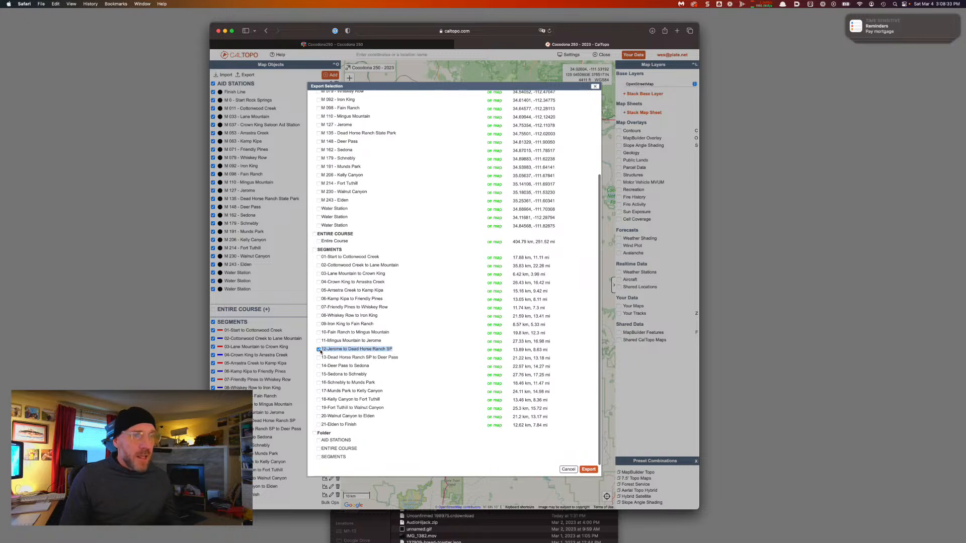
click(589, 468)
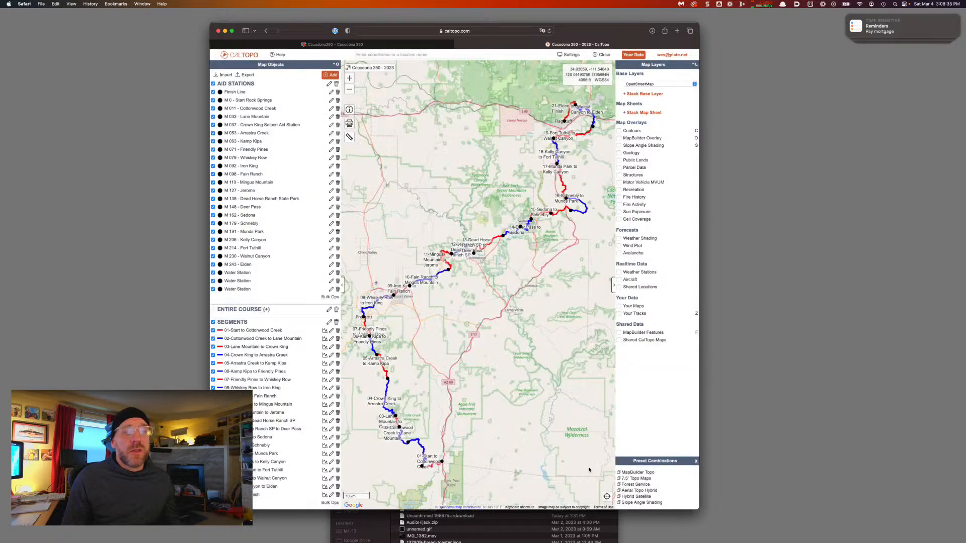
key(super+Tab)
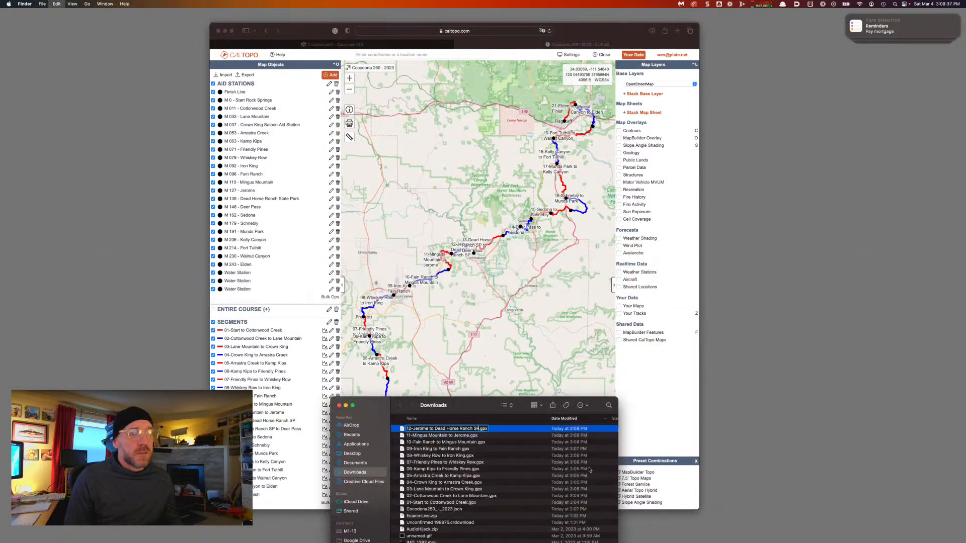
click(309, 33)
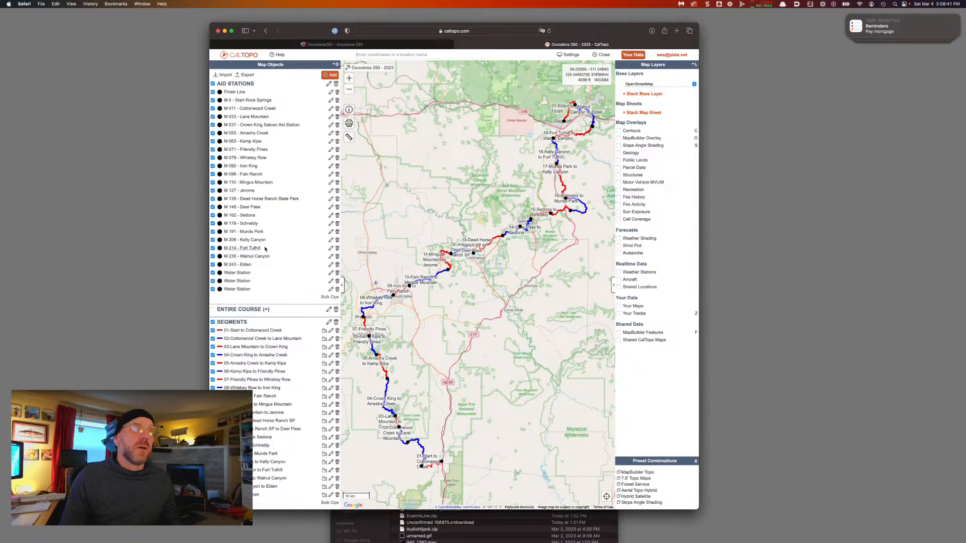
Export segment '13-Dead Horse Ranch SP to Deer Pass' as a GPX file
click(248, 75)
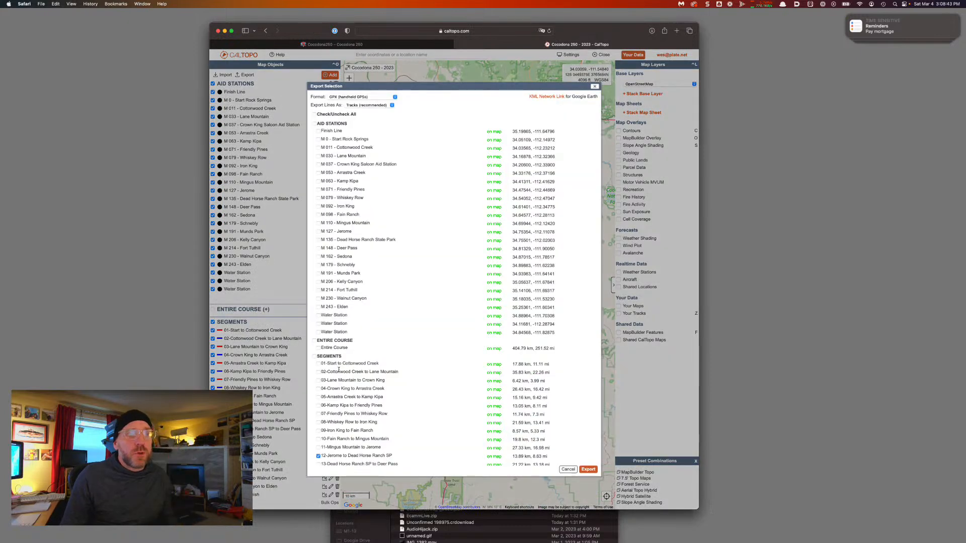
scroll(338, 368, down, 4)
click(318, 367)
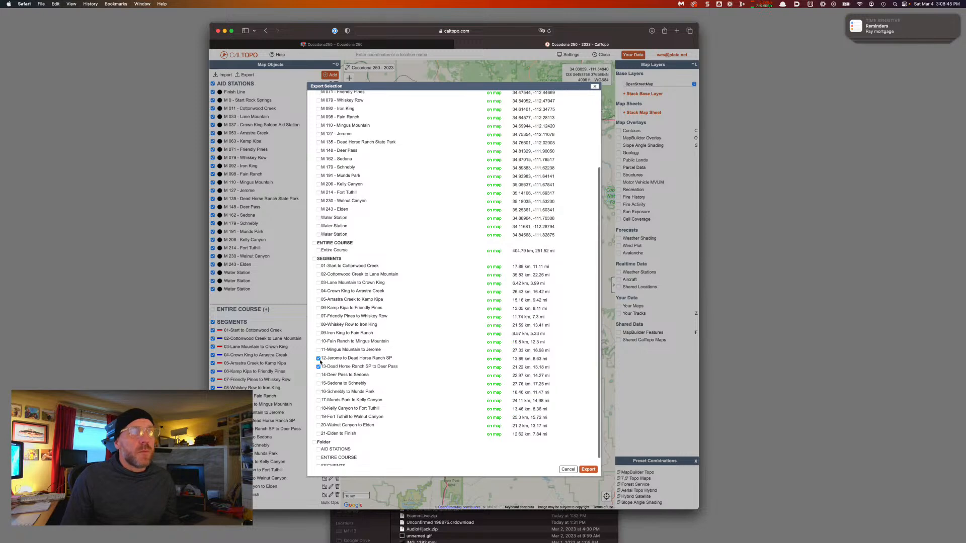
click(588, 469)
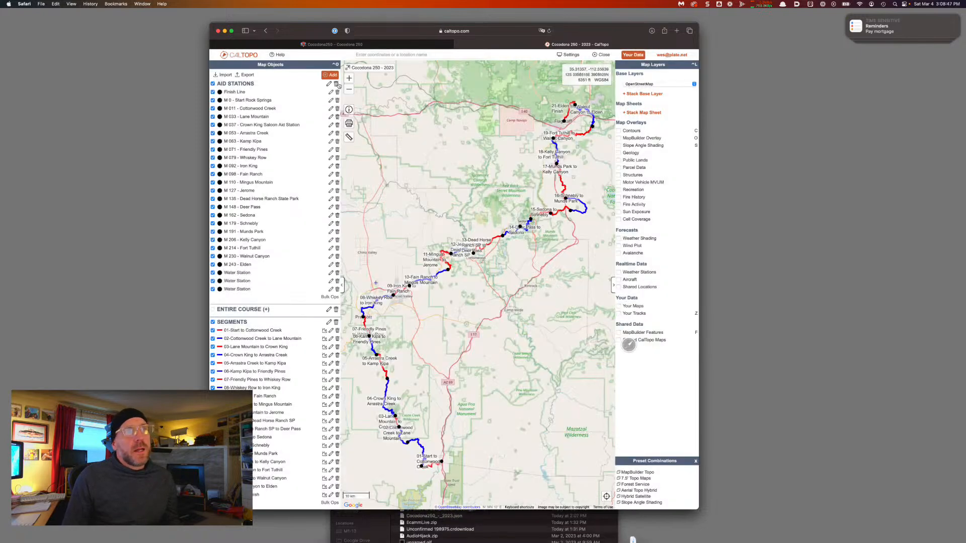
key(super+Tab)
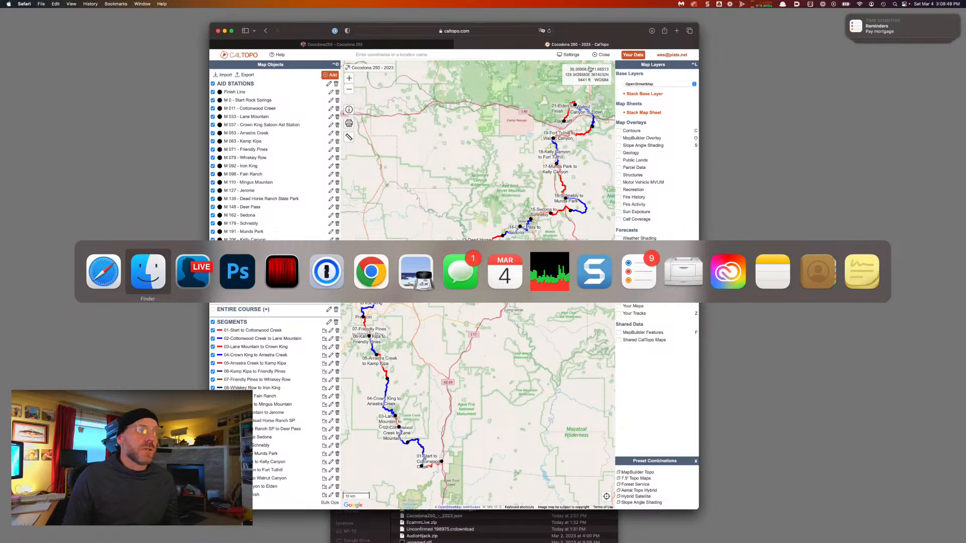
key(super+shift+Tab)
Re-export segment 13 and rename the newest download '13-Dead Horse Ranch SP to Deer Pass.gpx'
click(249, 76)
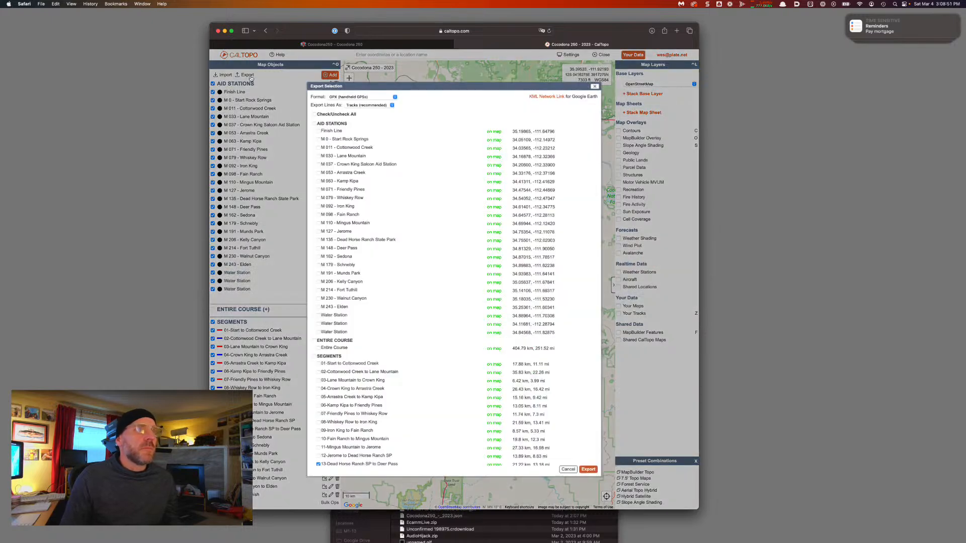
scroll(399, 402, down, 5)
drag(402, 357, 319, 358)
key(super+c)
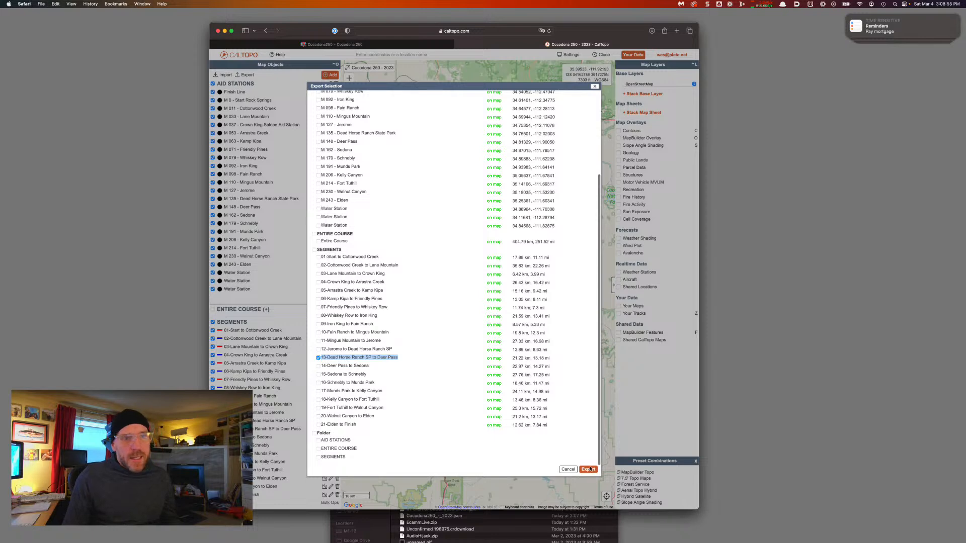
click(588, 468)
key(super+Tab)
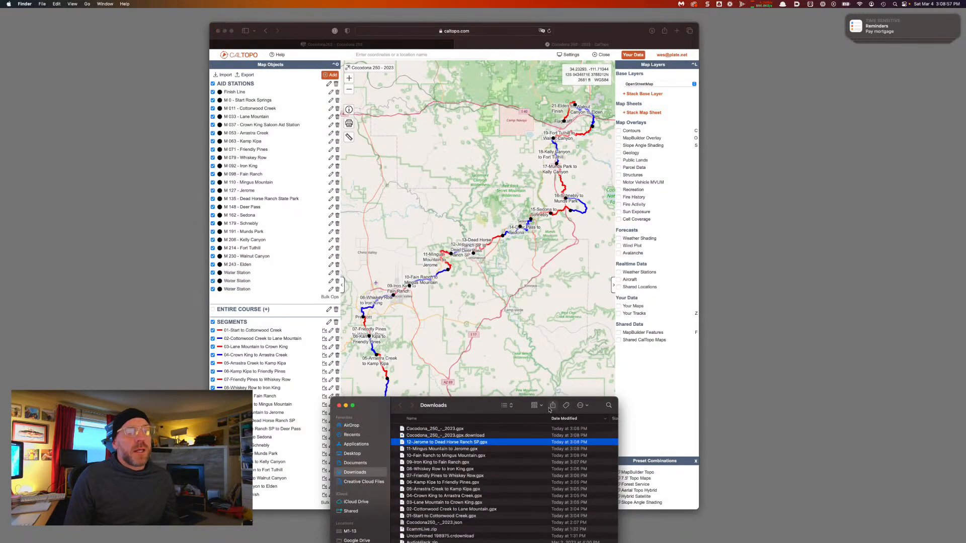
key(Up)
key(Return)
key(super+v)
key(Return)
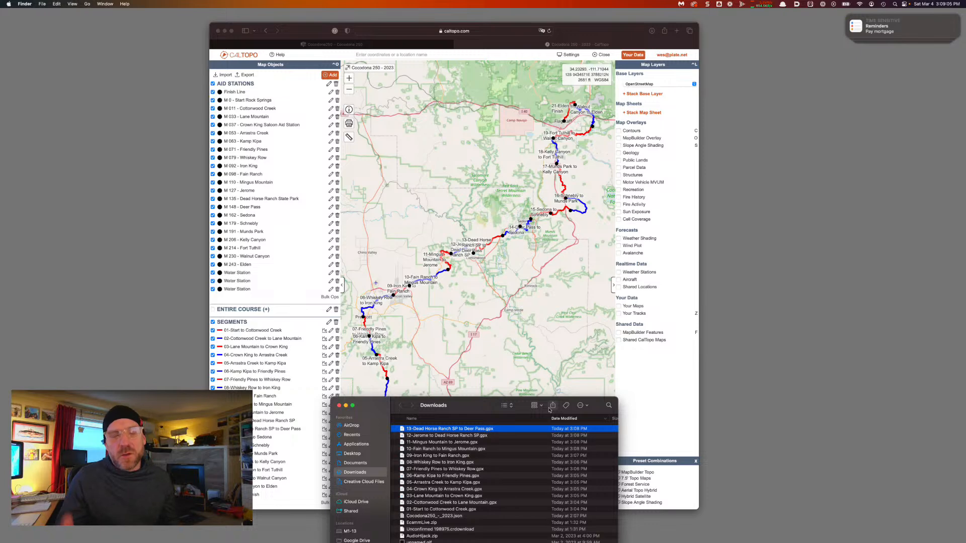
click(287, 25)
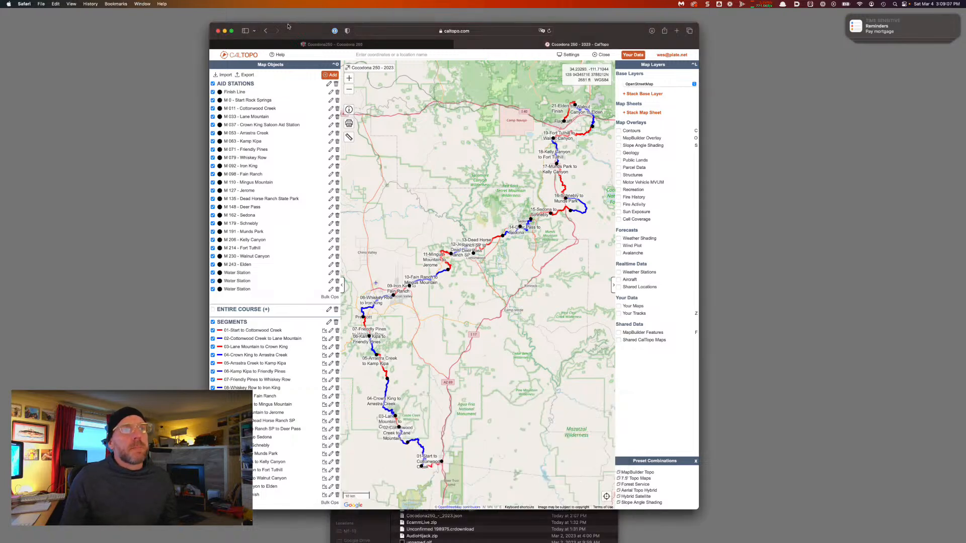
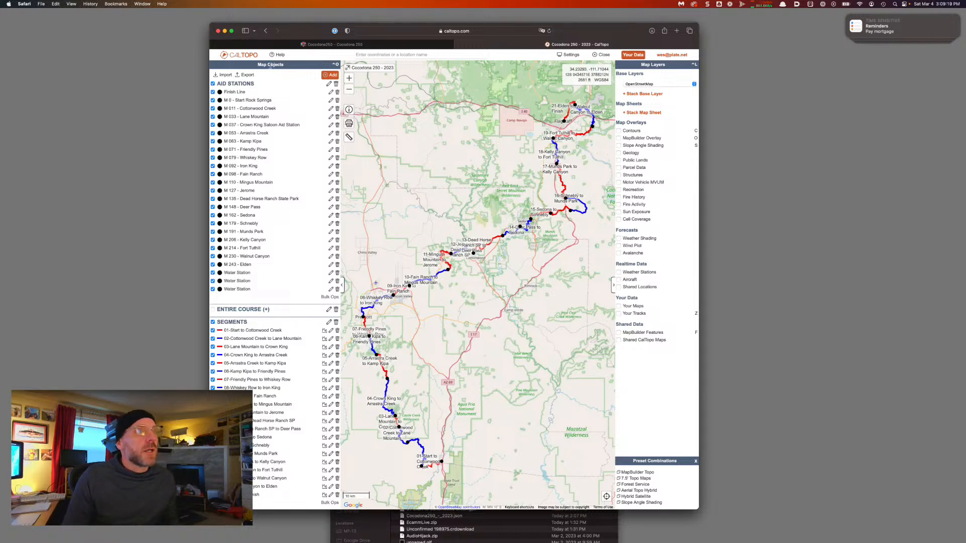
Export only segment '14-Deer Pass to Sedona' as a GPX file
click(245, 74)
scroll(352, 327, down, 10)
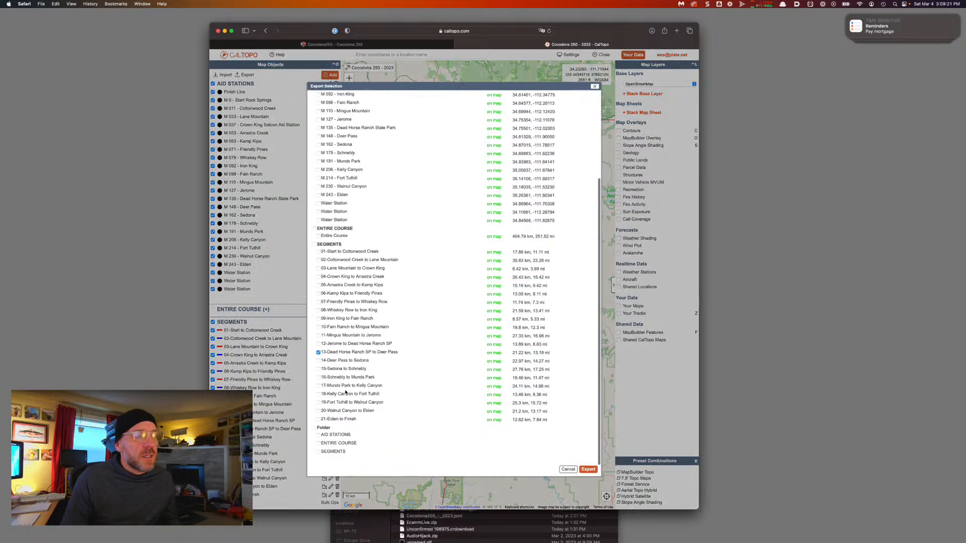
click(317, 358)
drag(368, 367, 323, 367)
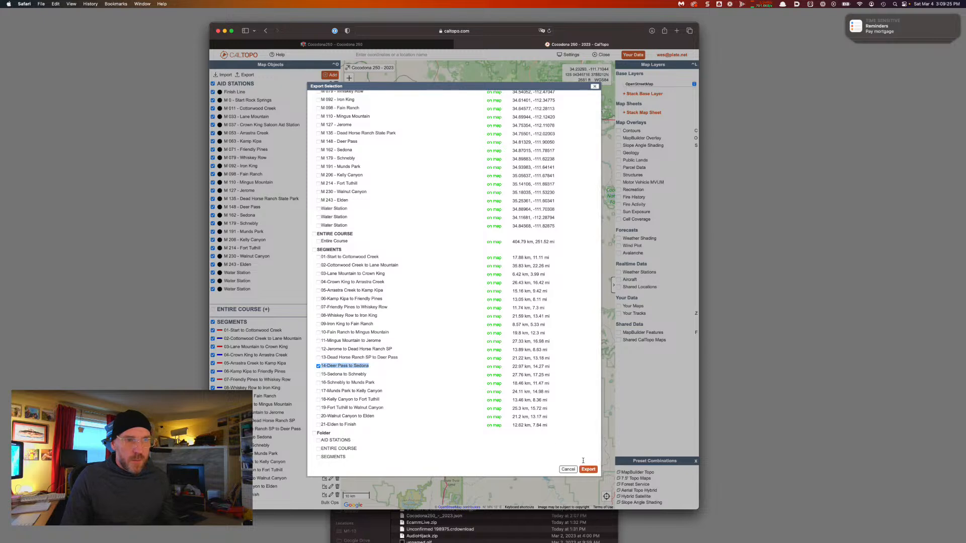
click(588, 469)
key(super+Tab)
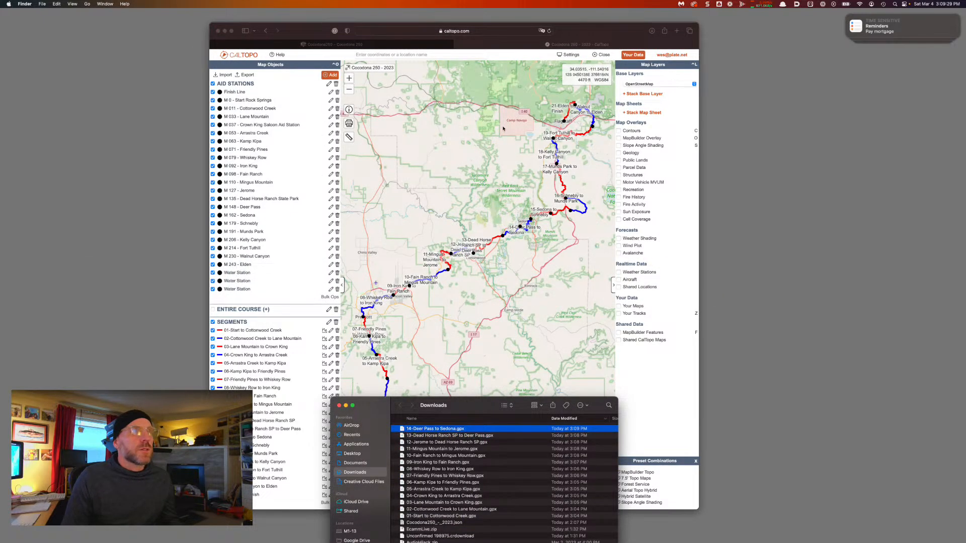
click(254, 204)
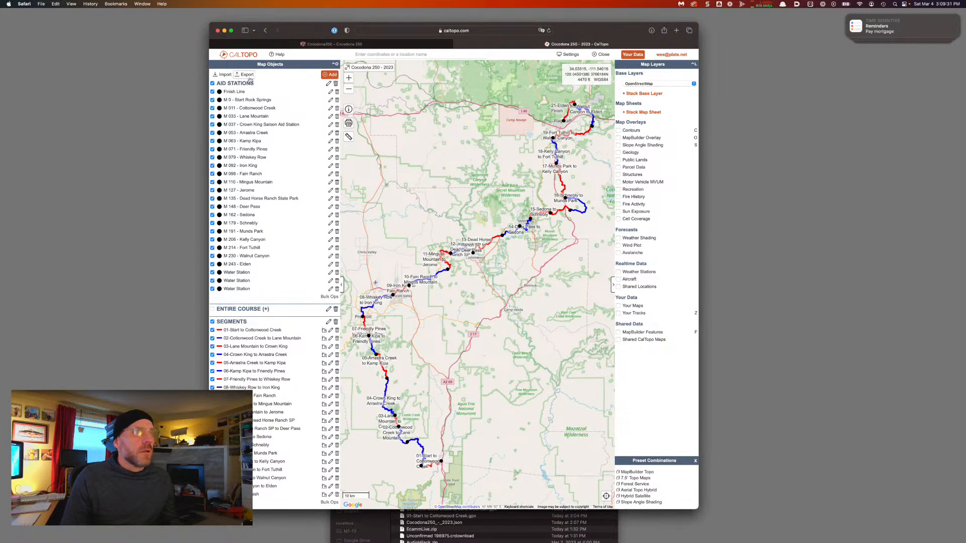
Export only segment '15-Sedona to Schnebly' as a GPX file
click(246, 74)
scroll(323, 439, down, 4)
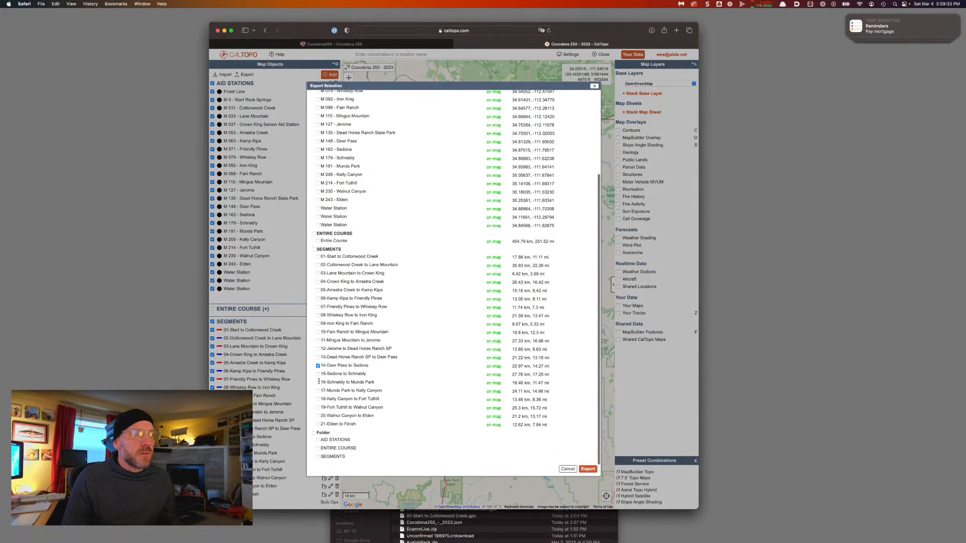
click(318, 366)
click(318, 375)
drag(371, 374, 318, 375)
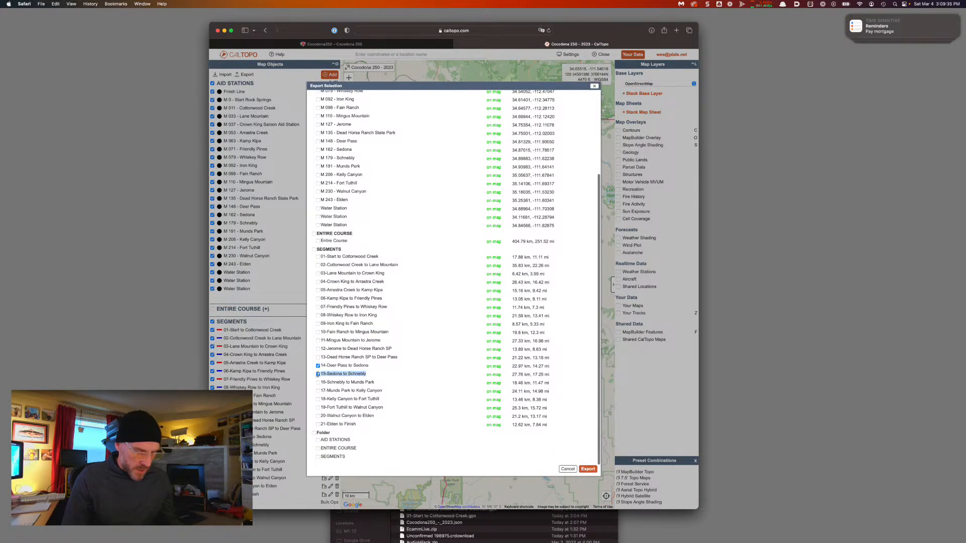
click(587, 469)
key(super+Tab)
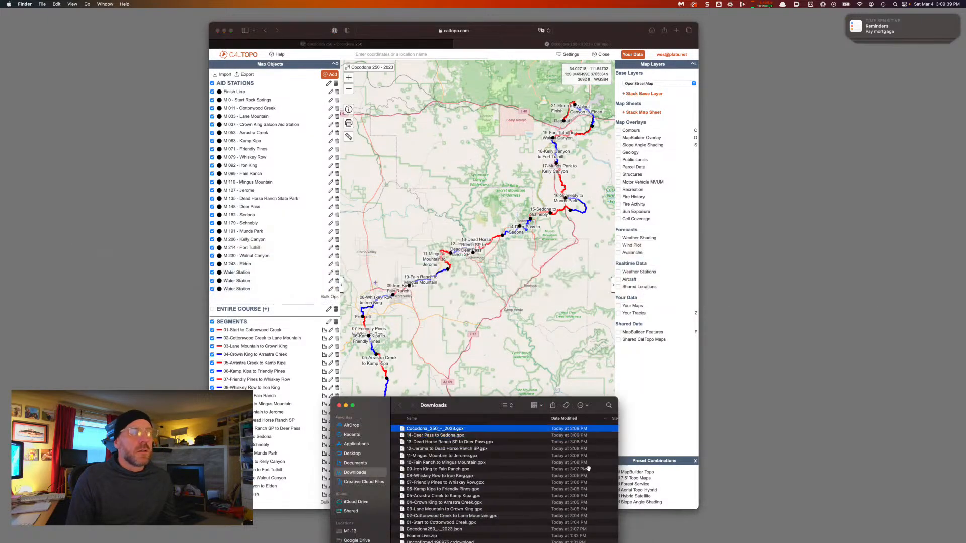
key(super+Tab)
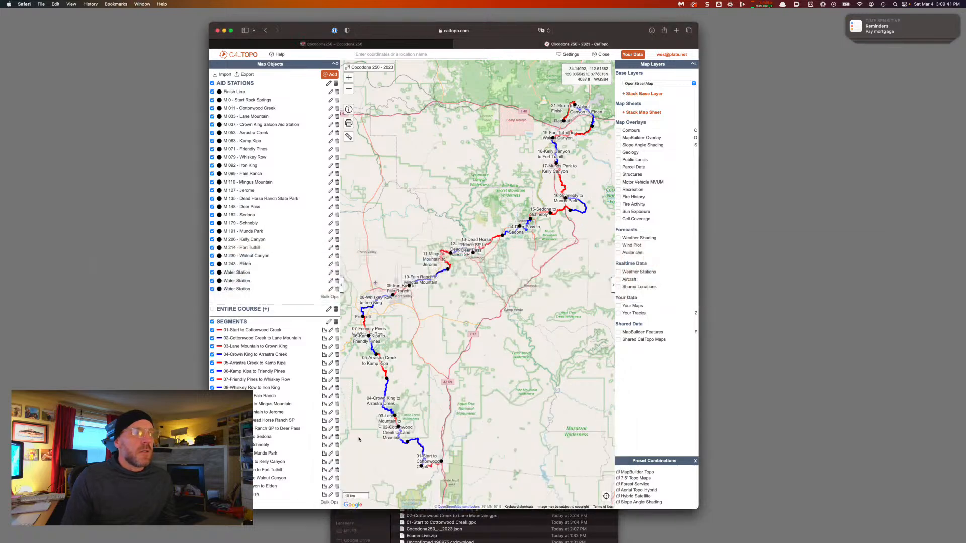
Export only segment '16-Schnebly to Munds Park' as a GPX file
click(247, 74)
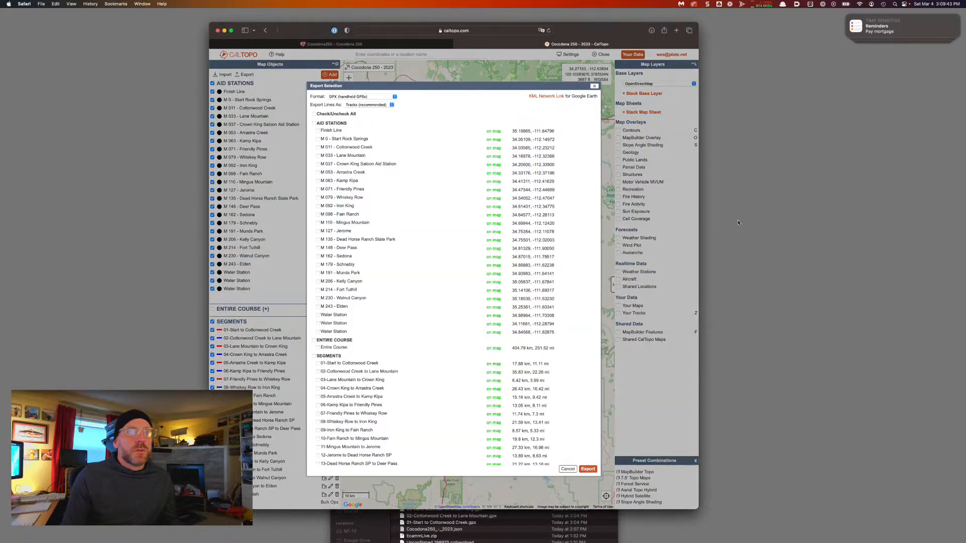
scroll(356, 396, down, 5)
click(318, 373)
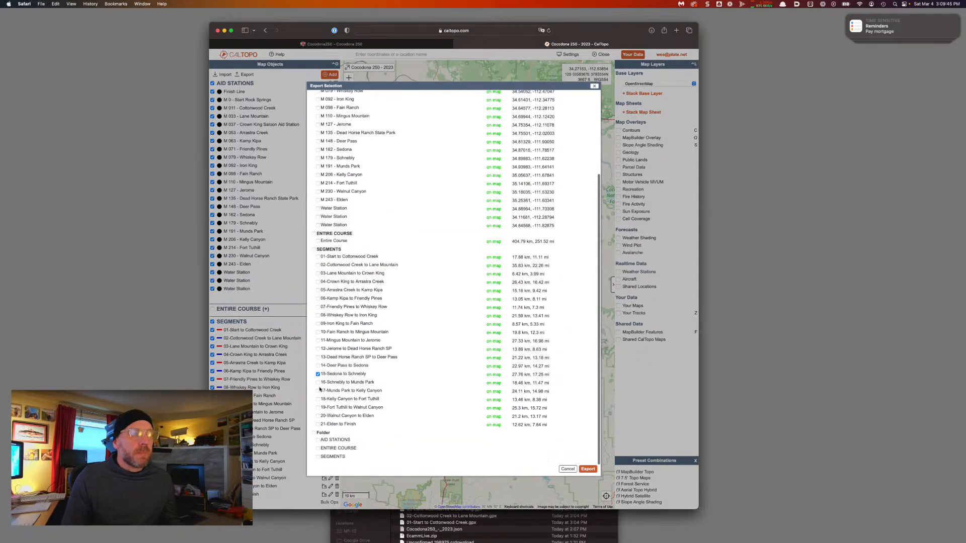
click(317, 373)
mouse_move(376, 382)
mouse_down()
mouse_move(319, 383)
mouse_move(376, 383)
mouse_up()
click(318, 383)
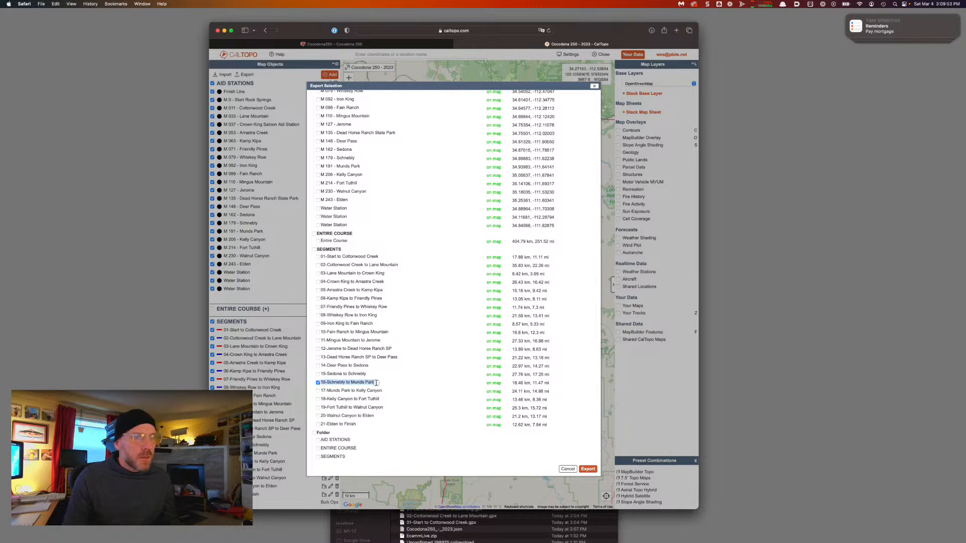
click(588, 469)
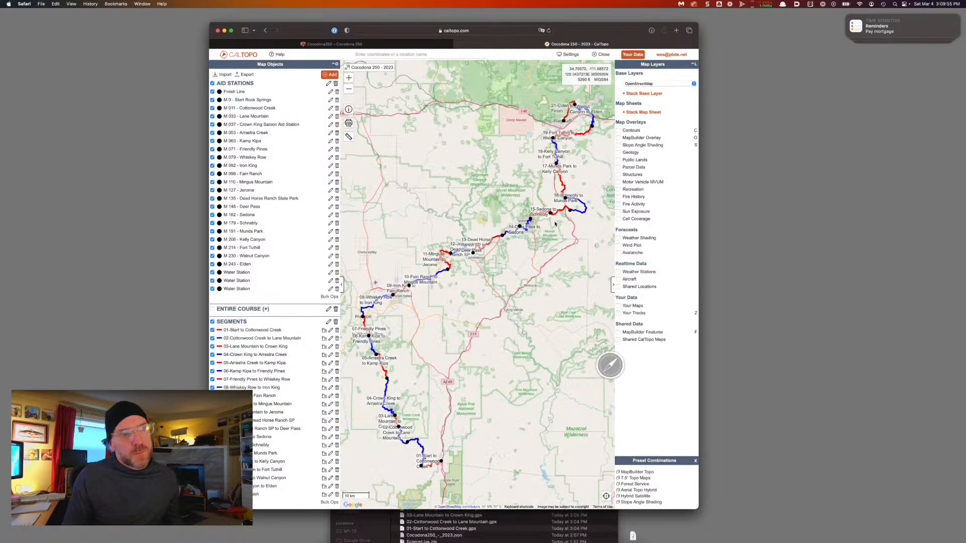
key(super+Tab)
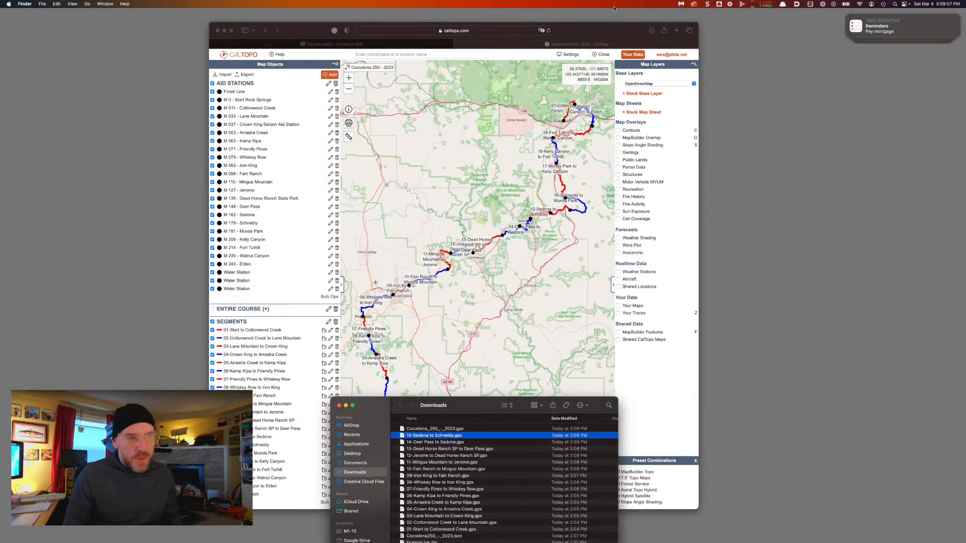
click(285, 26)
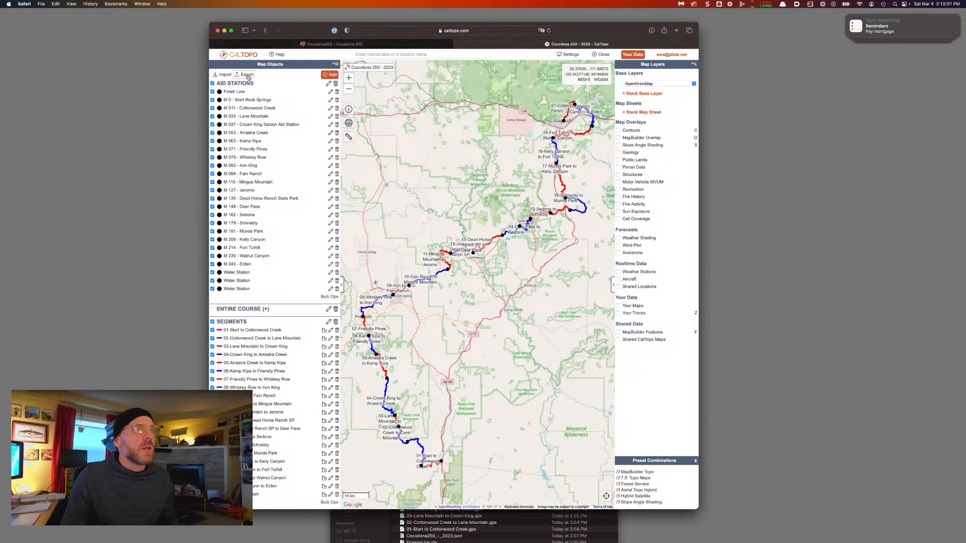
Export segment '17-Munds Park to Kelly Canyon' as a GPX file
click(247, 74)
scroll(347, 398, down, 5)
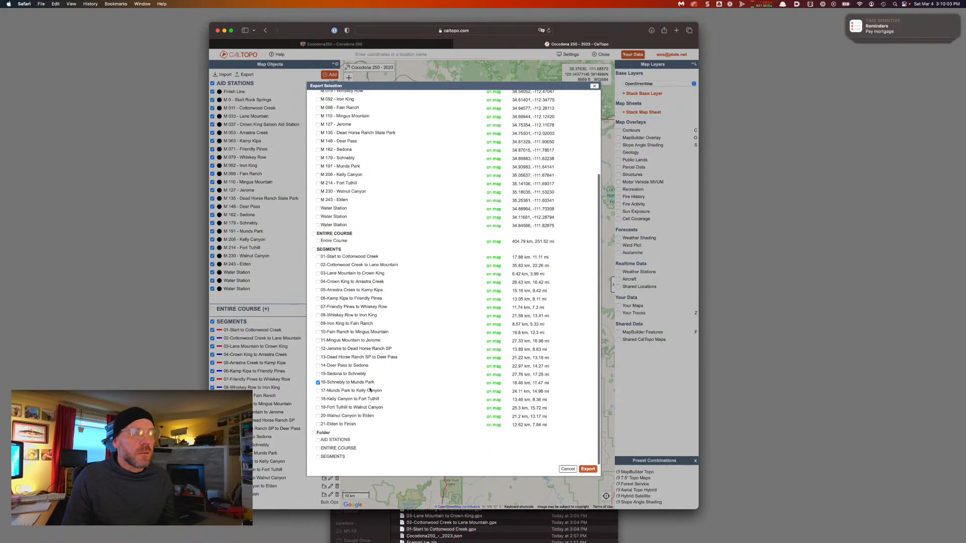
drag(387, 391, 324, 391)
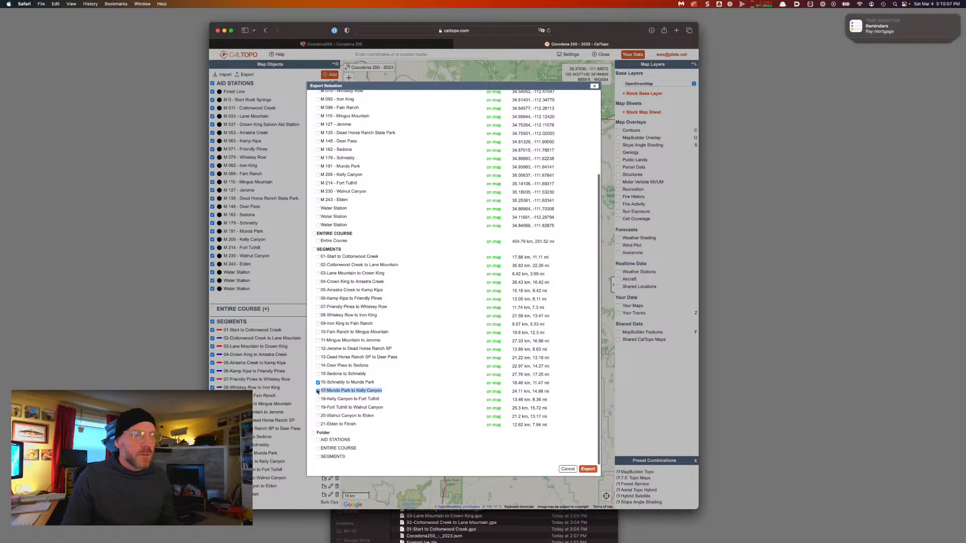
click(588, 469)
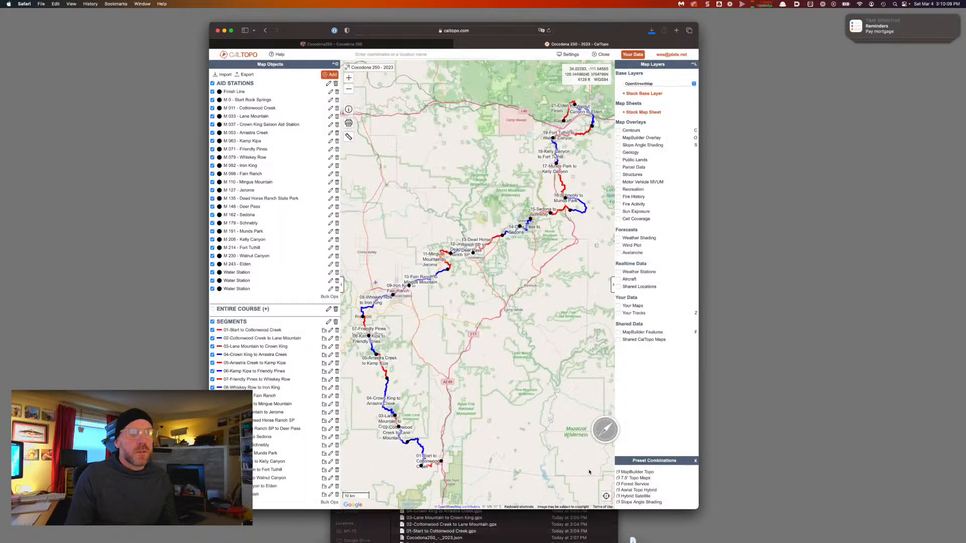
key(super+Tab)
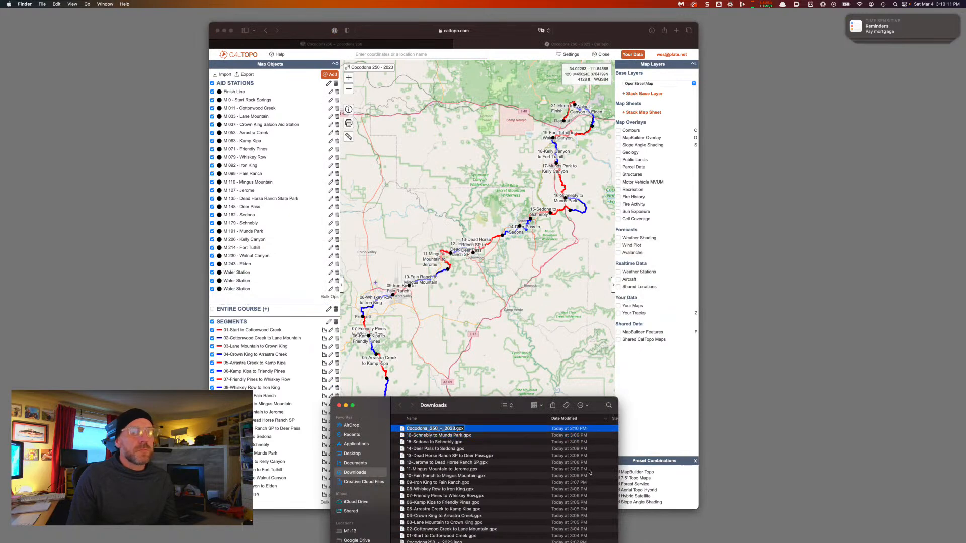
click(374, 101)
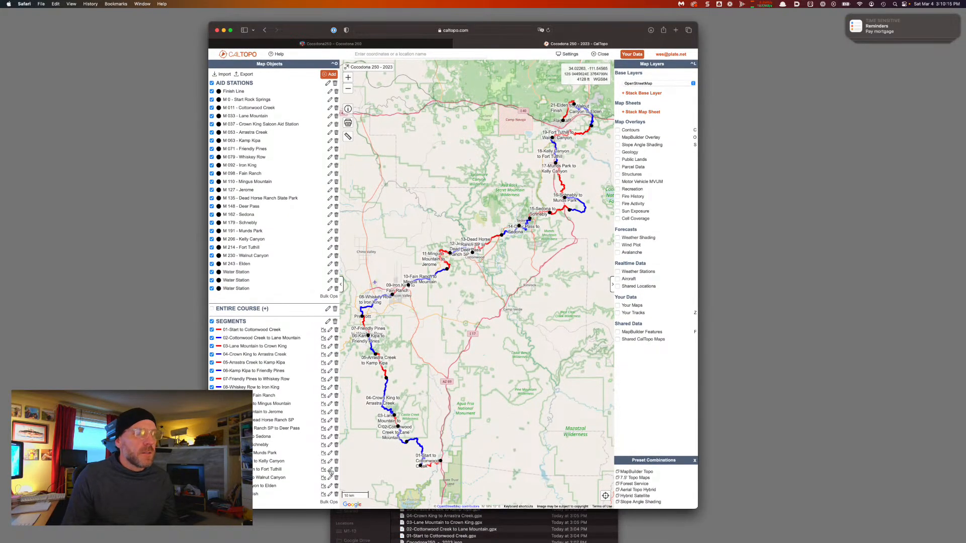
Export segment 18 and rename the download '18-Kelly Canyon to Fort Tuthill'
click(245, 74)
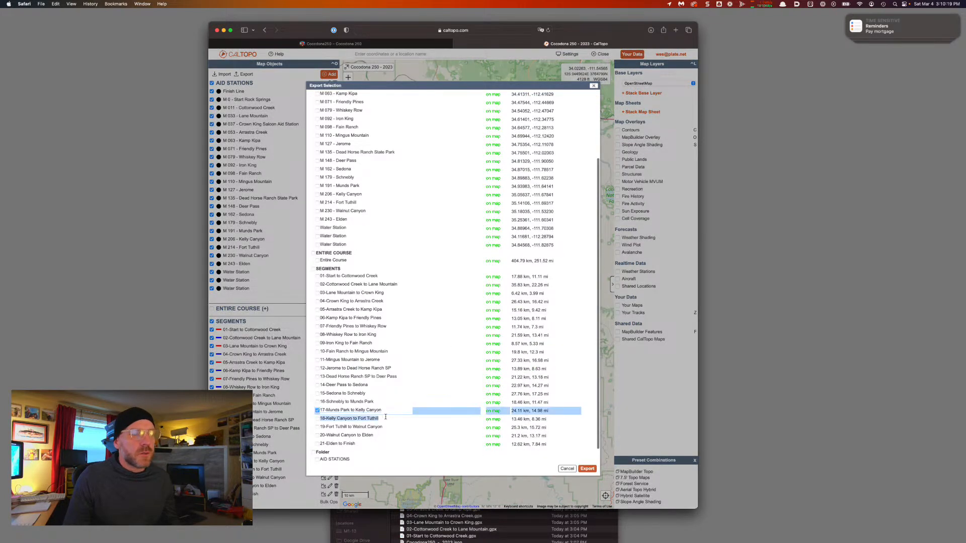
drag(380, 418, 321, 419)
key(super+c)
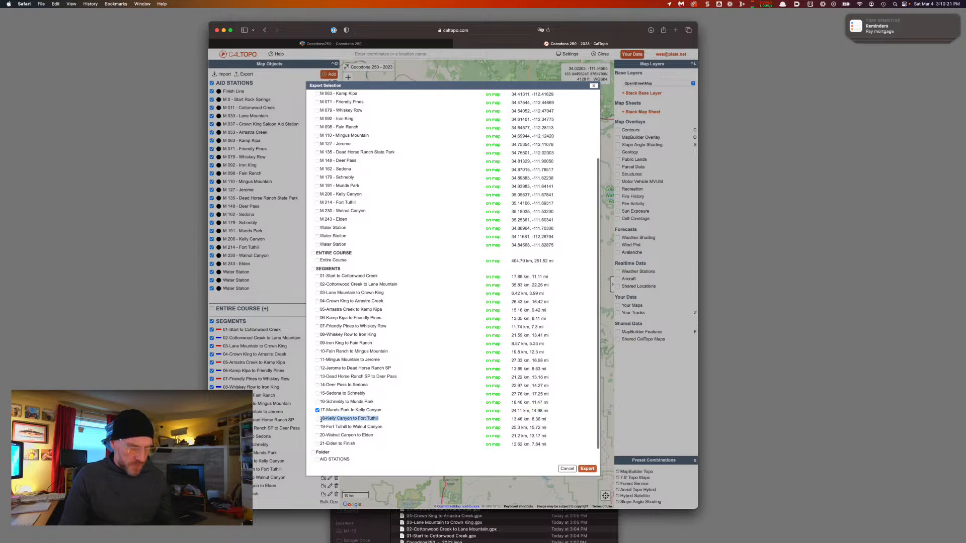
click(587, 468)
key(super+Tab)
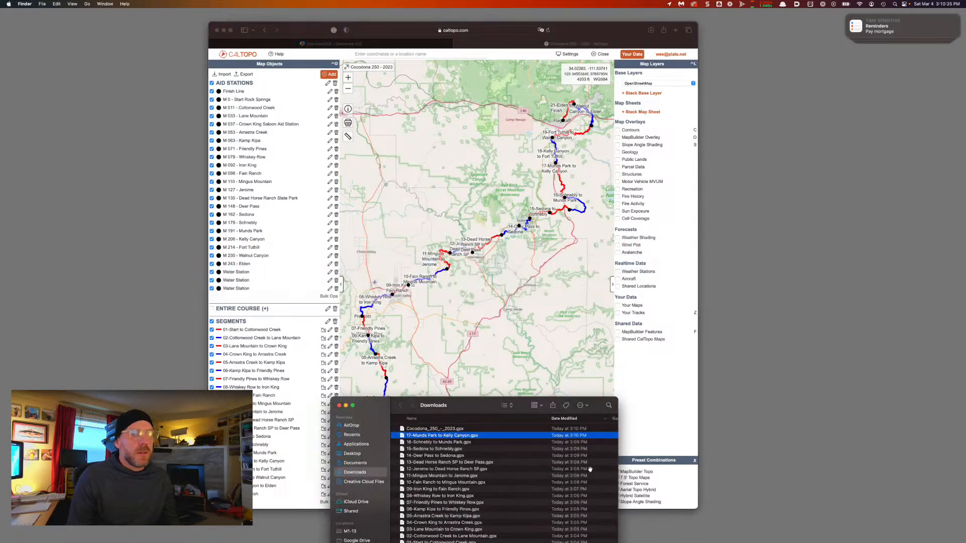
key(Up)
key(Return)
key(super+v)
key(Return)
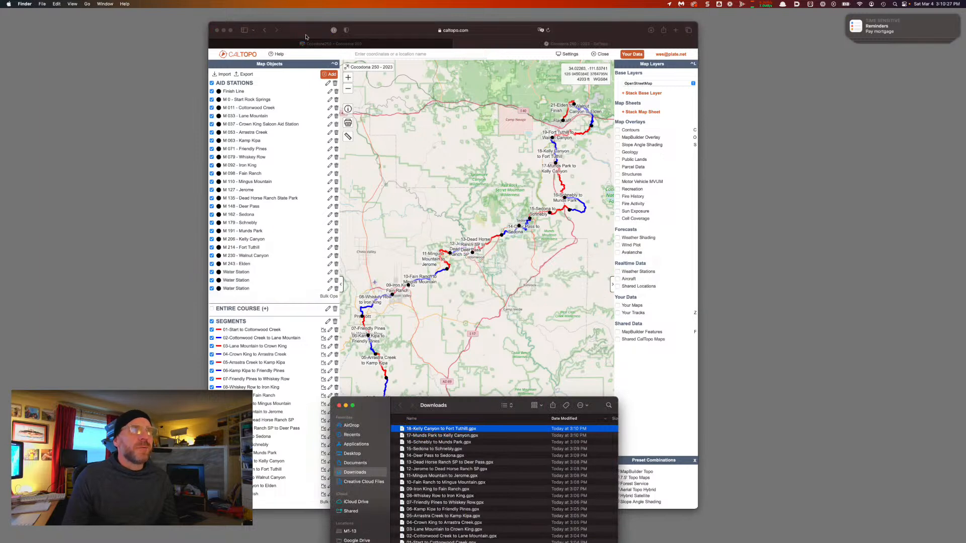
click(304, 34)
Export segment '19-Fort Tuthill to Walnut Canyon' as a GPX file
click(244, 74)
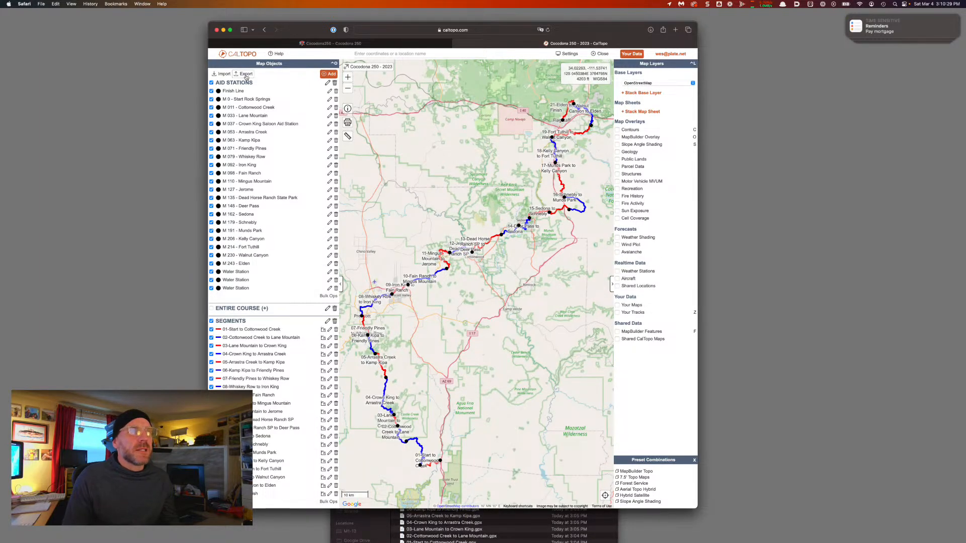
scroll(375, 337, down, 5)
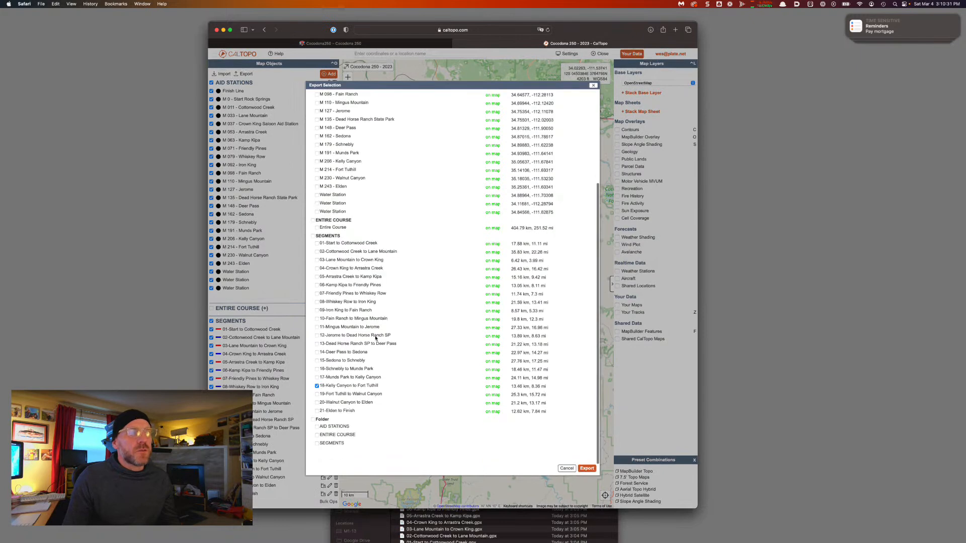
click(317, 398)
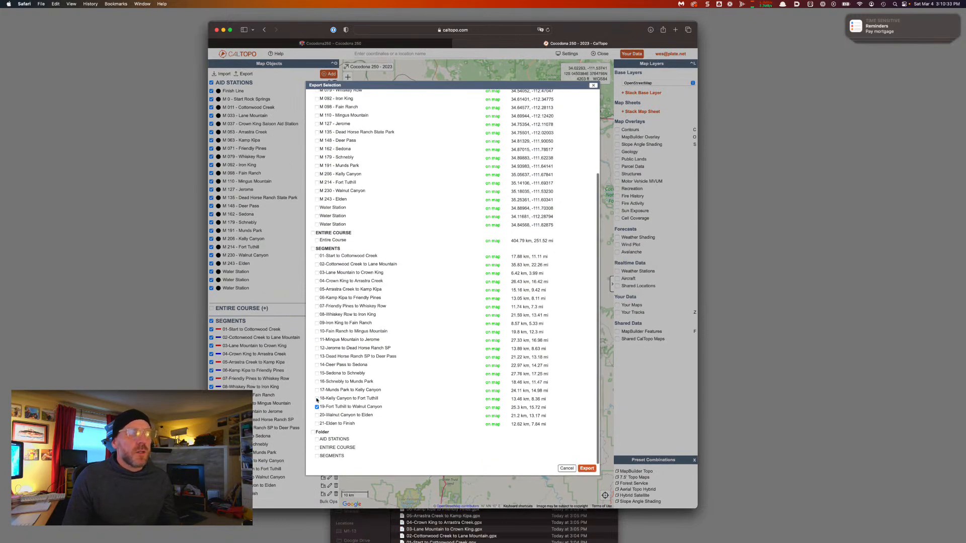
drag(383, 407, 320, 408)
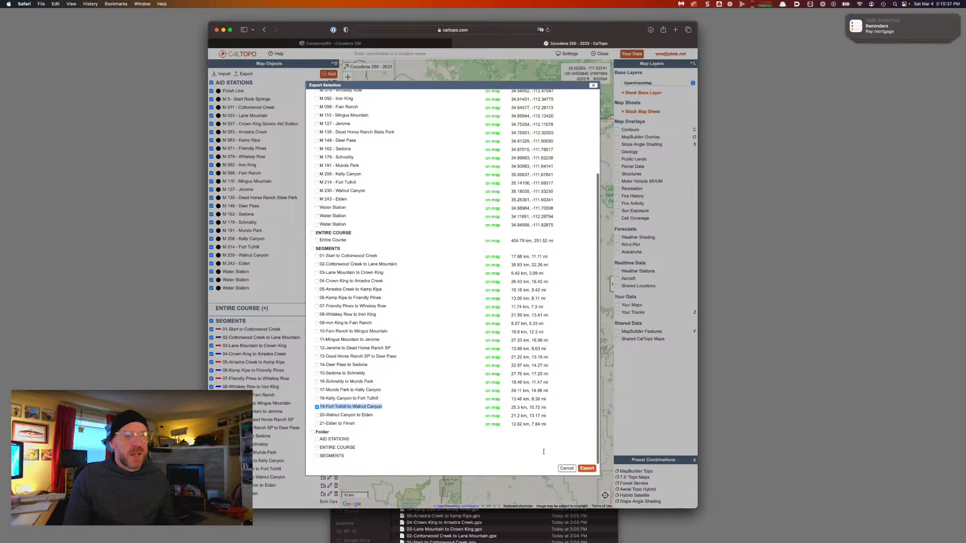
key(super+Tab)
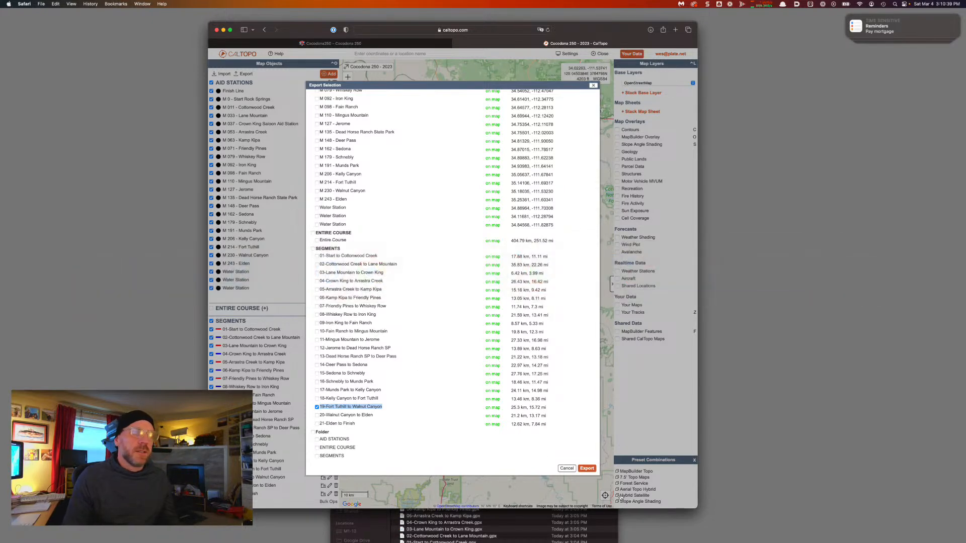
click(592, 471)
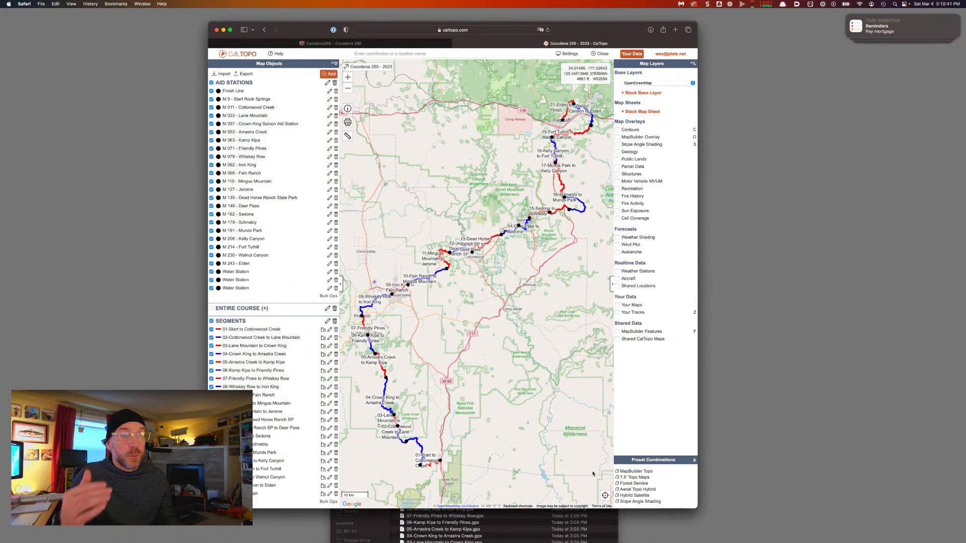
key(super+Tab)
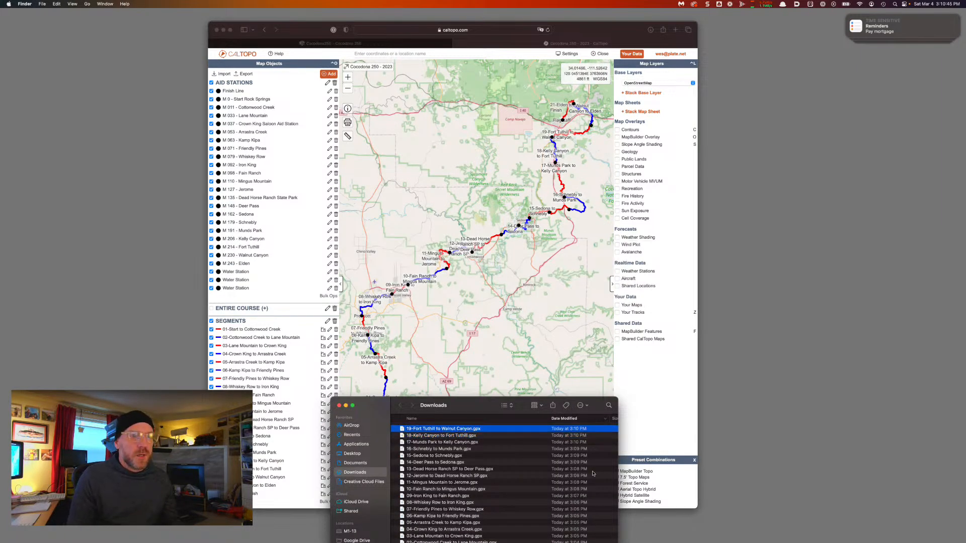
key(super+Tab)
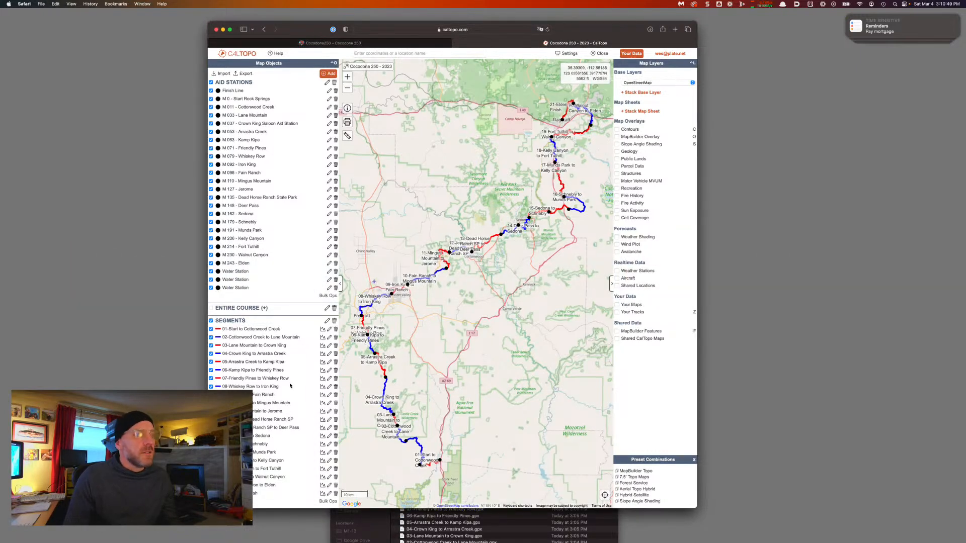
Export segment '20-Walnut Canyon to Elden' as a GPX file
click(245, 73)
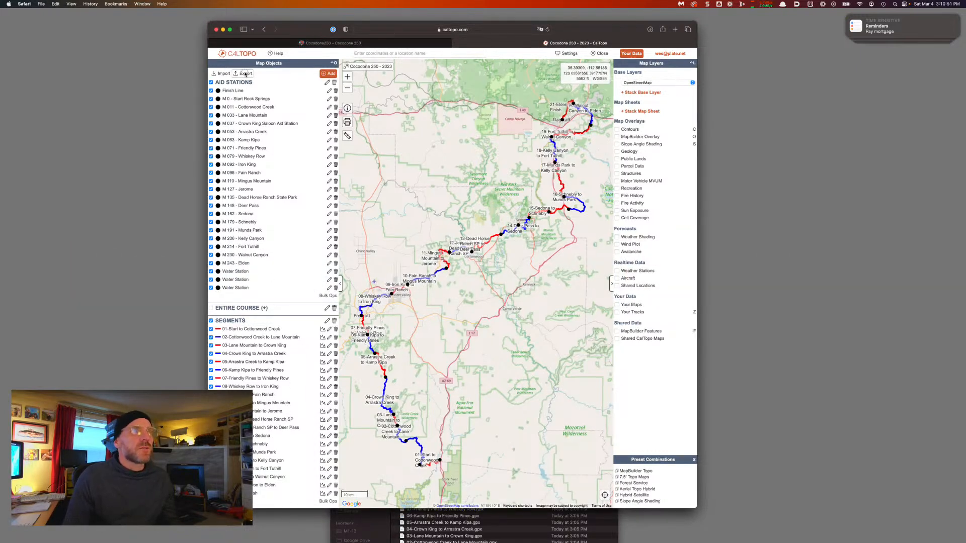
scroll(367, 400, down, 2)
scroll(367, 400, up, 1)
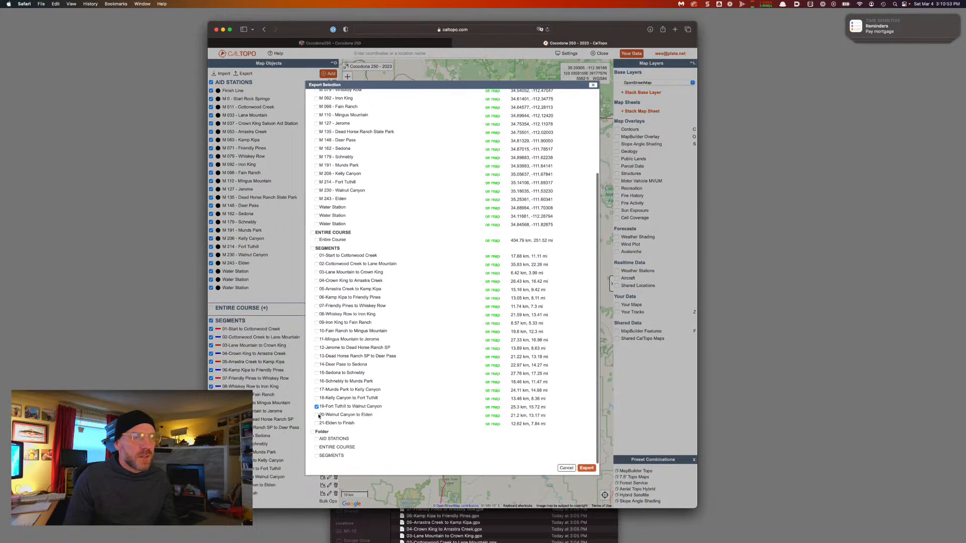
drag(370, 413, 319, 416)
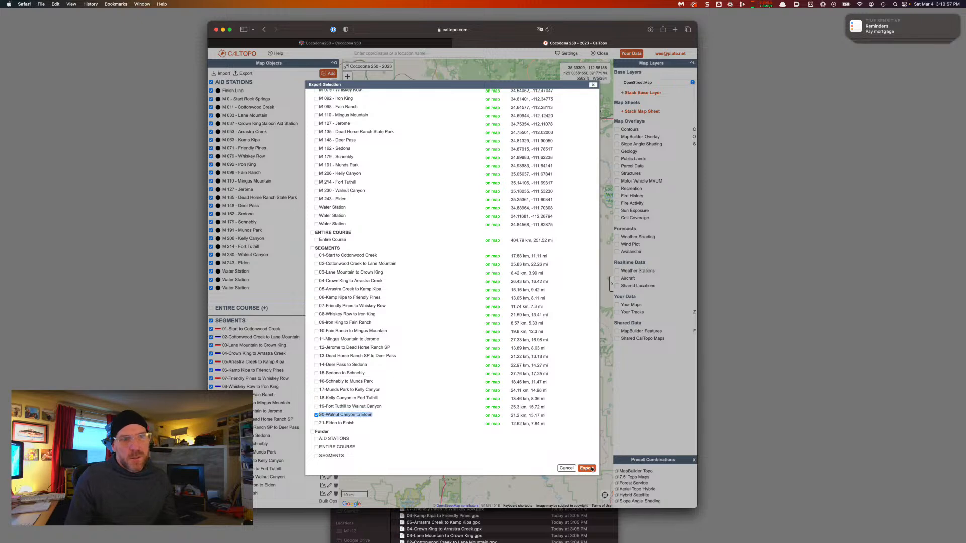
click(587, 468)
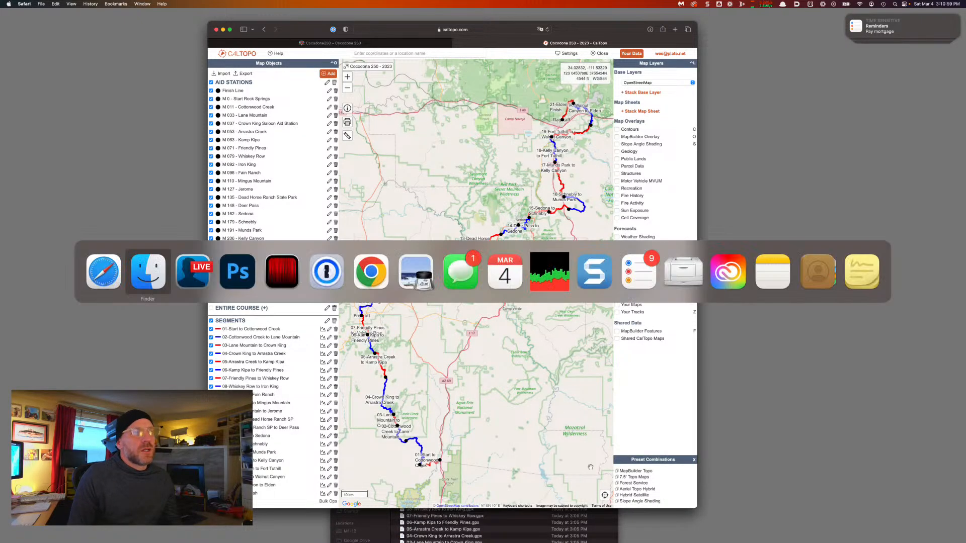
key(super+Tab)
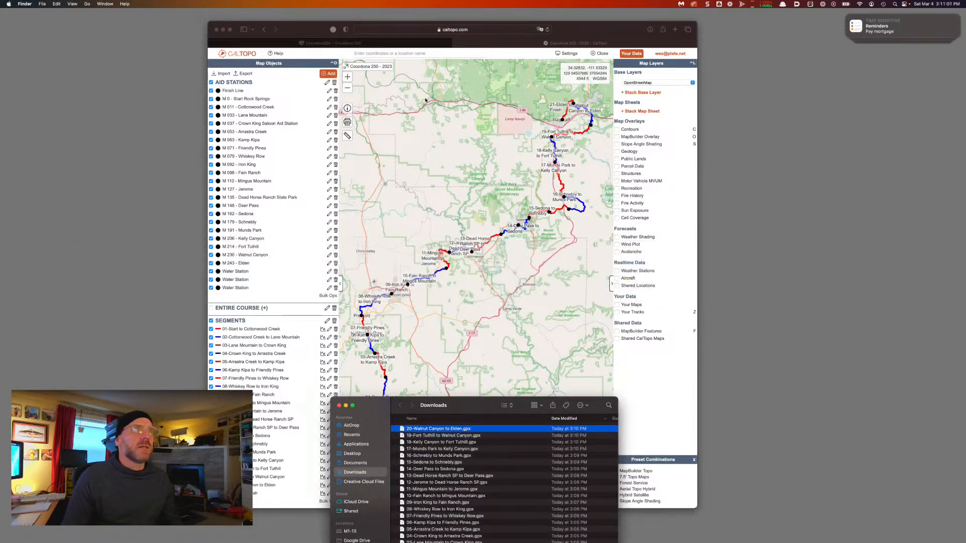
click(304, 34)
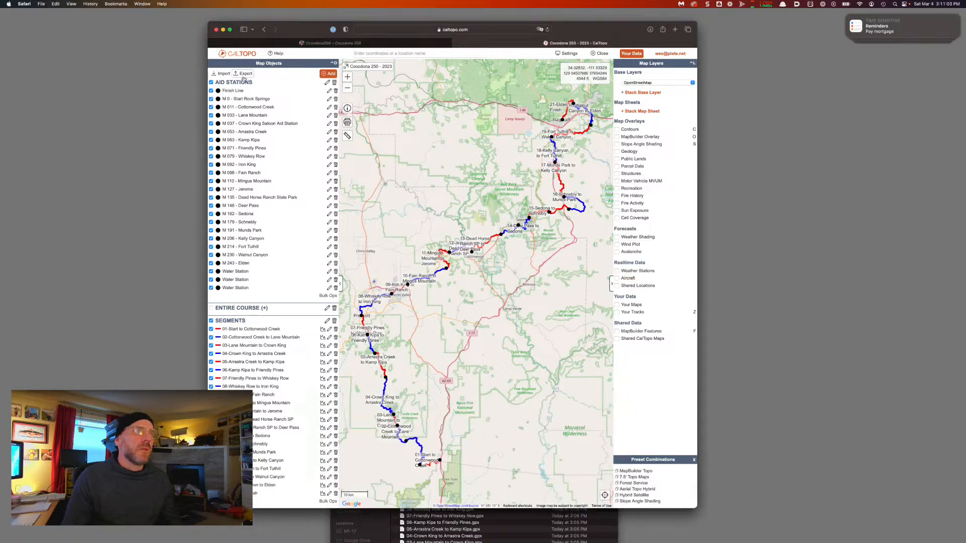
Export only segment '21-Elden to Finish' as a GPX file
click(245, 74)
scroll(343, 221, down, 5)
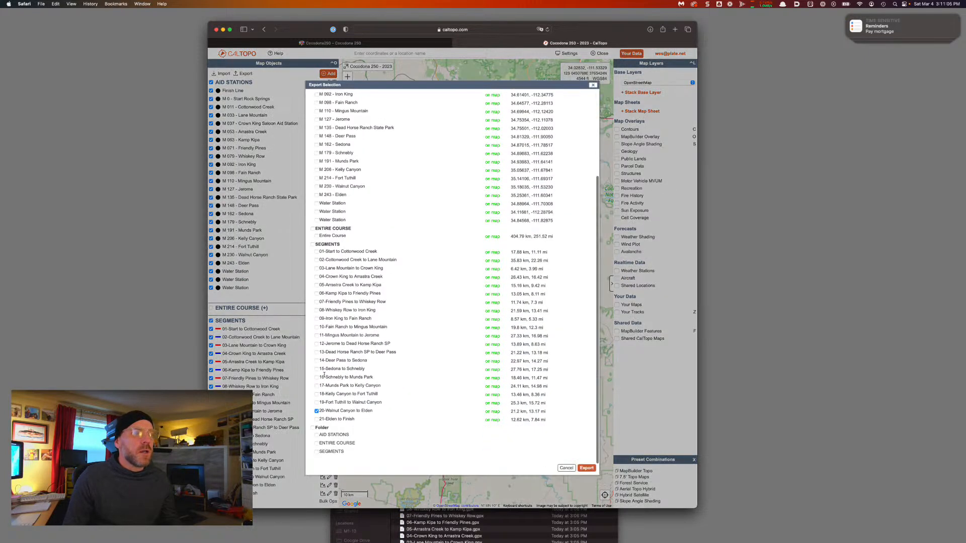
click(317, 415)
click(316, 424)
click(316, 415)
drag(353, 424, 320, 424)
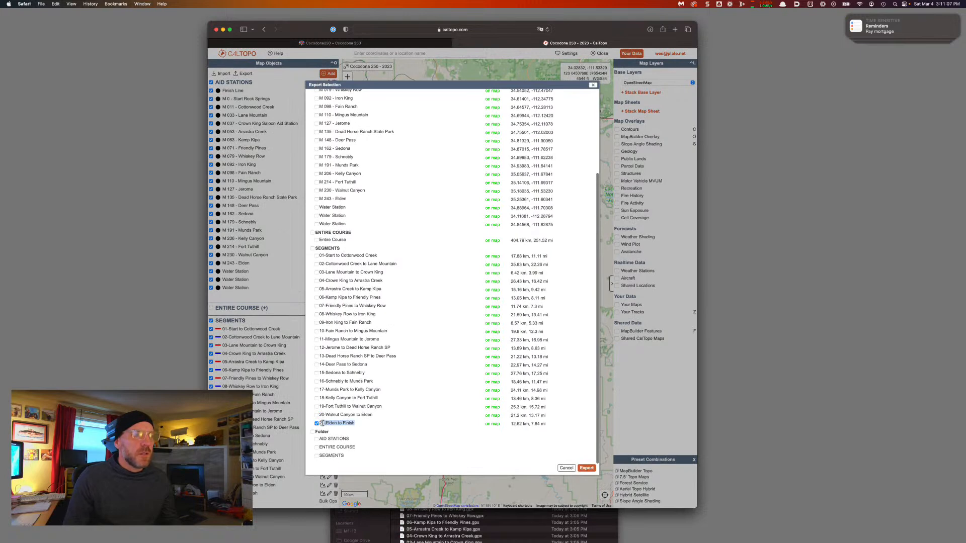
click(587, 468)
key(super+Tab)
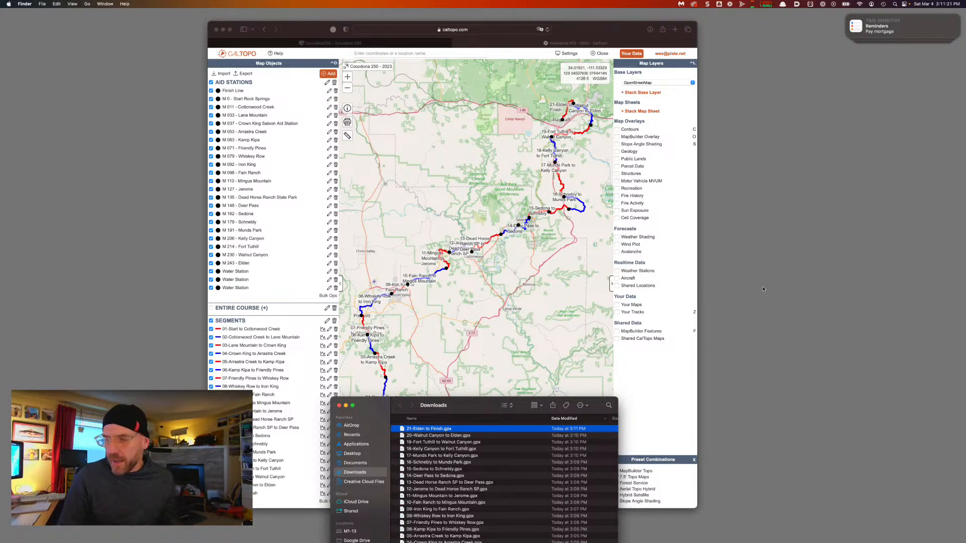
click(574, 36)
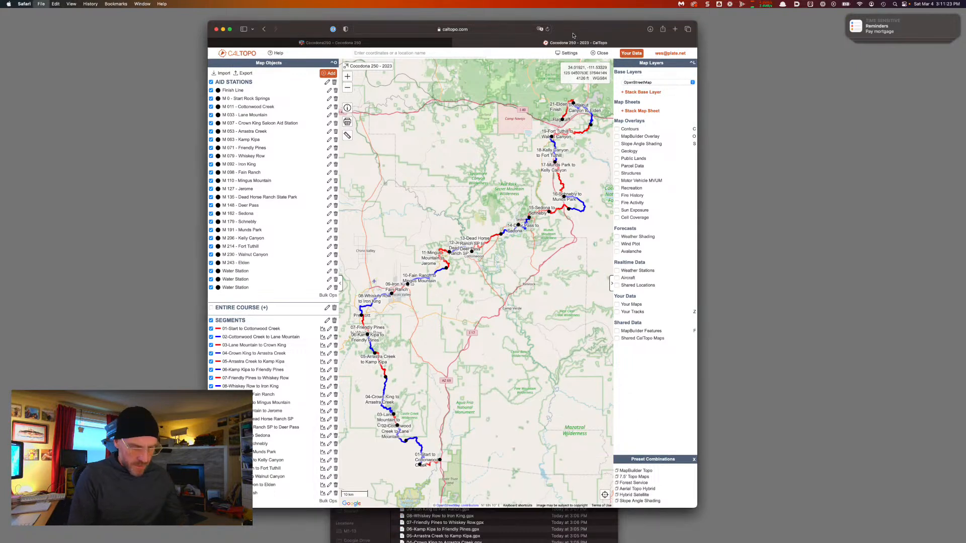
Go to gaiagps.com in a new tab and log in using the saved credentials
key(super+t)
text(gai)
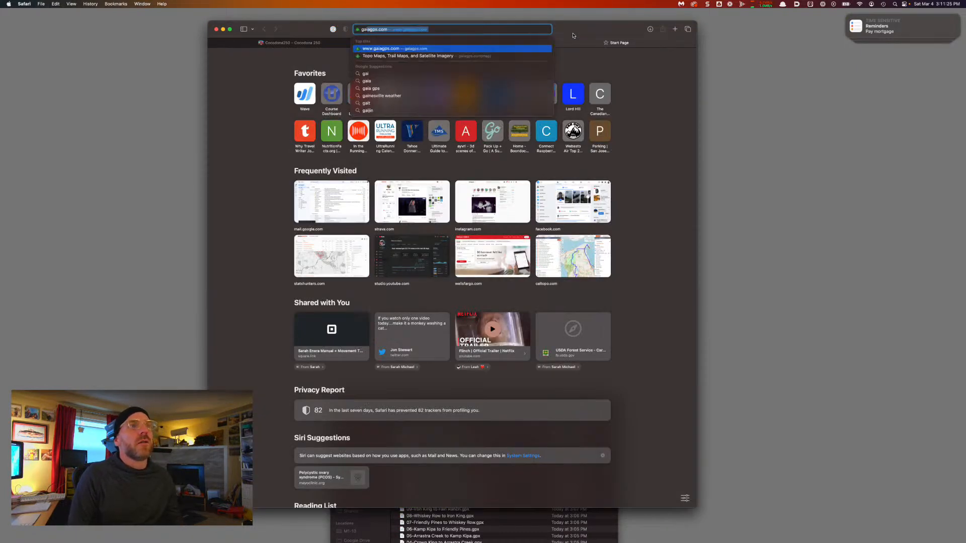
key(Return)
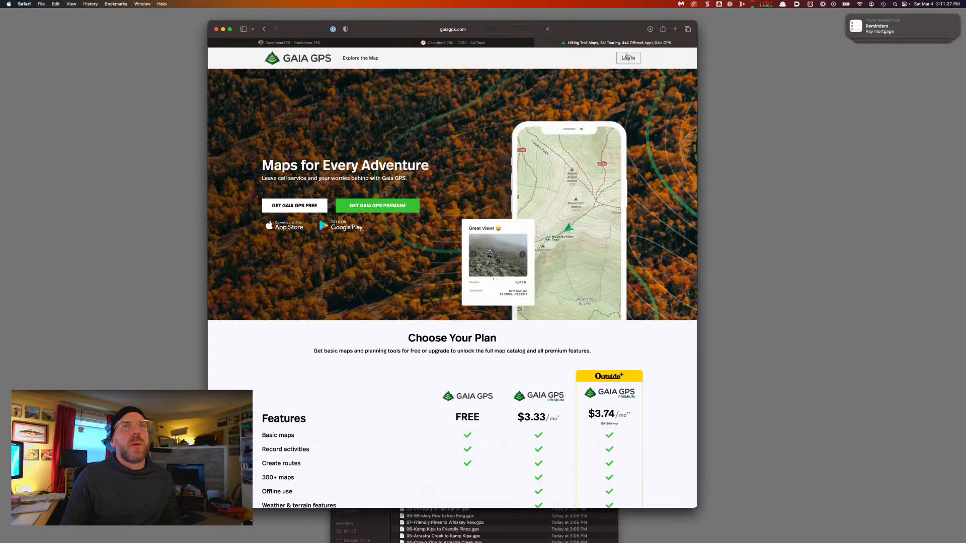
click(628, 57)
click(390, 267)
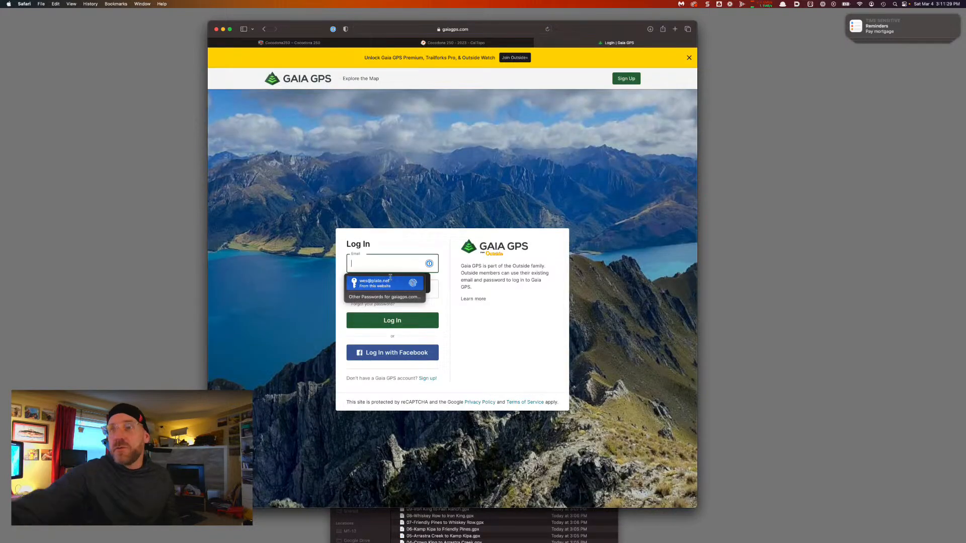
click(387, 282)
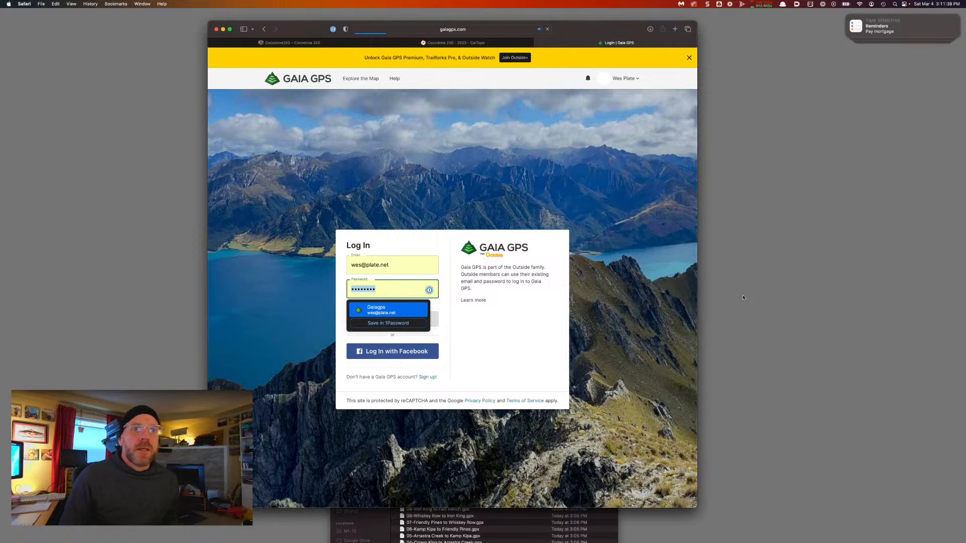
click(748, 362)
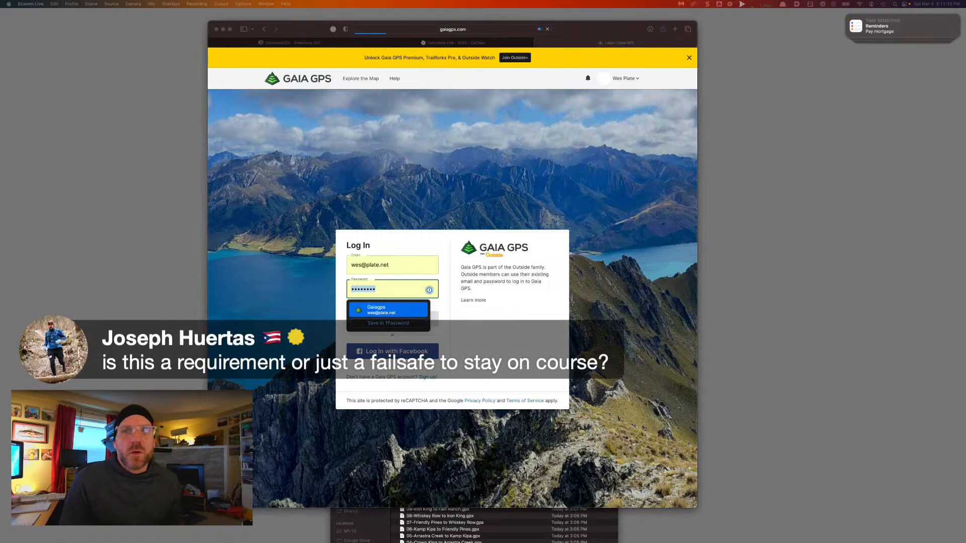
click(389, 266)
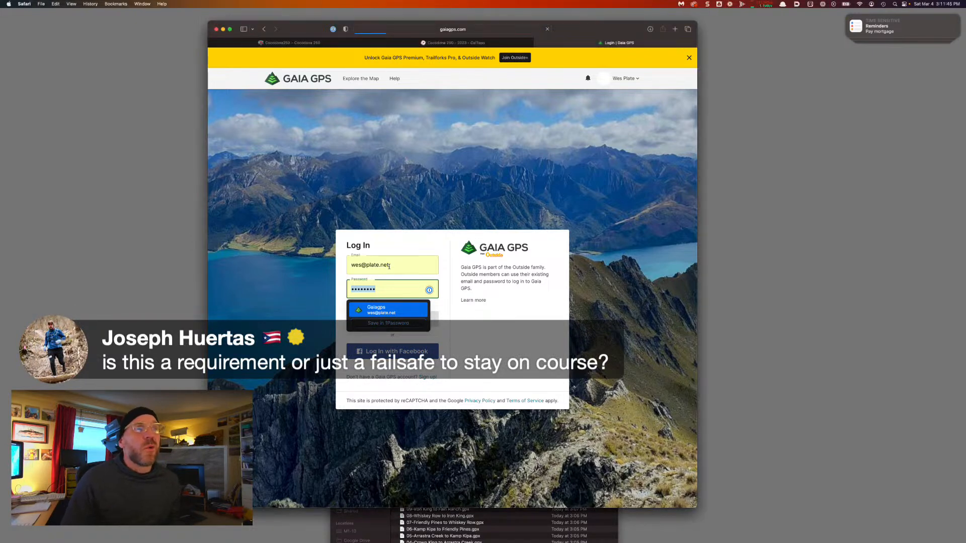
key(Return)
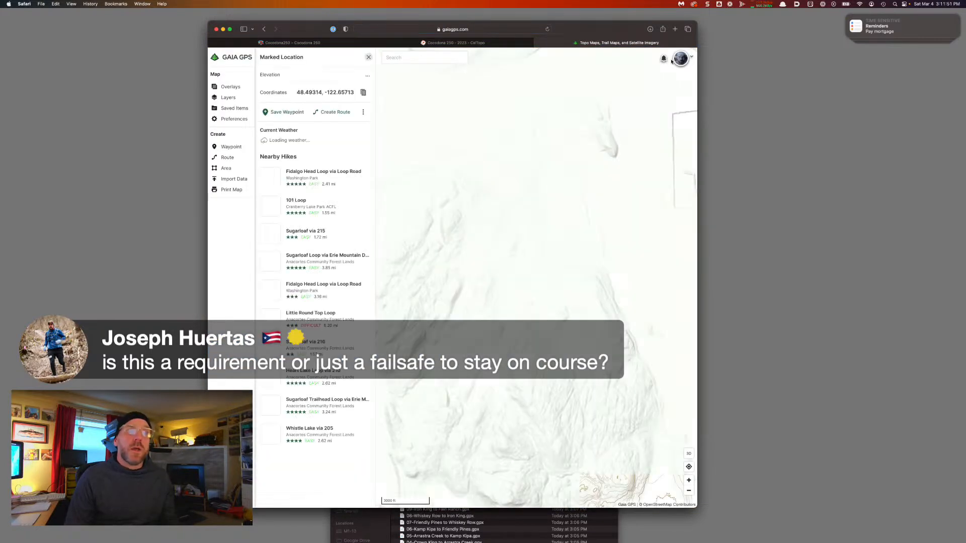
Close the location details and pan the map south past Seattle and Tacoma
click(368, 56)
scroll(490, 259, down, 3)
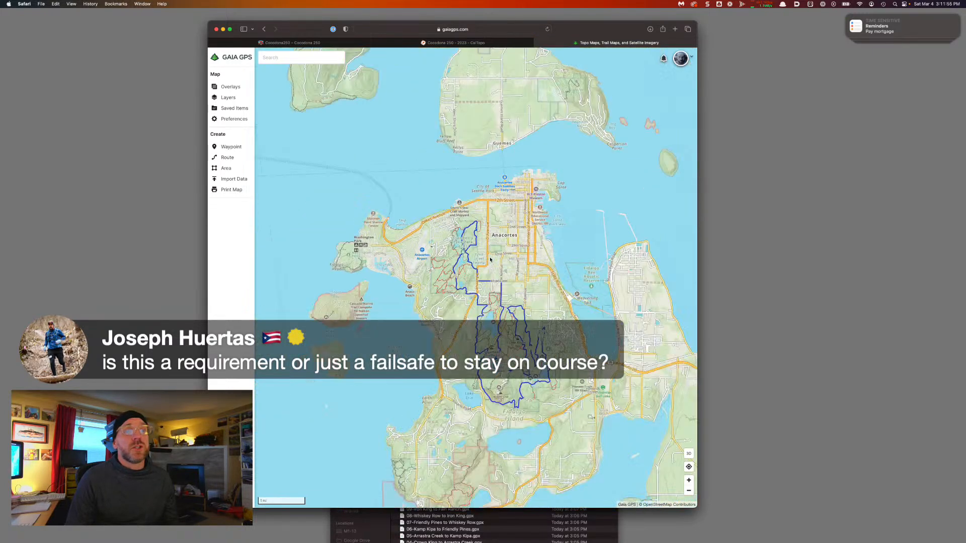
scroll(490, 260, down, 5)
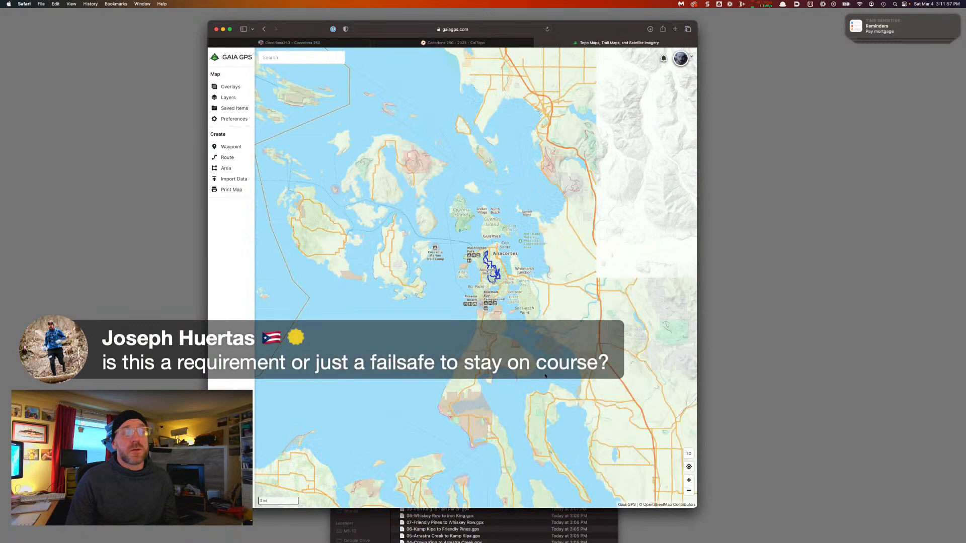
scroll(545, 375, down, 3)
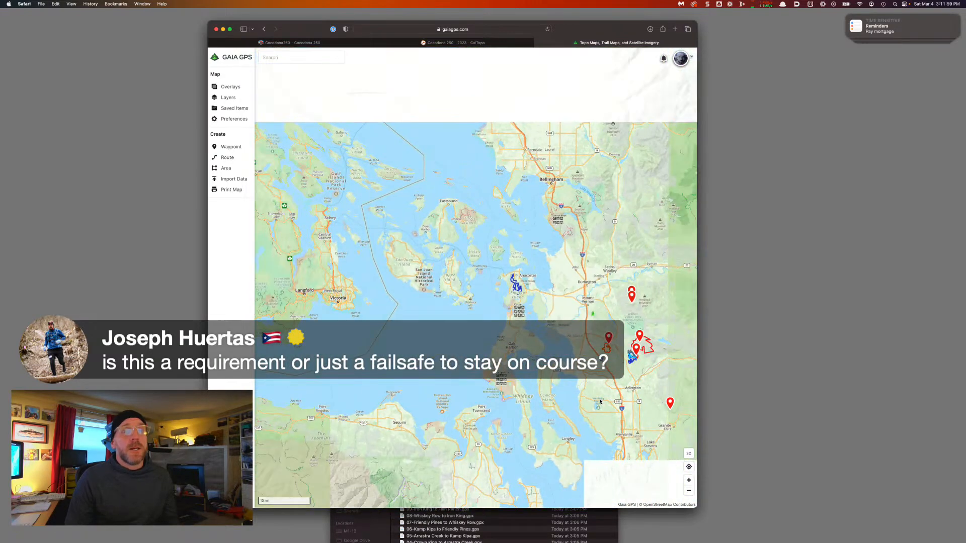
drag(599, 402, 455, 286)
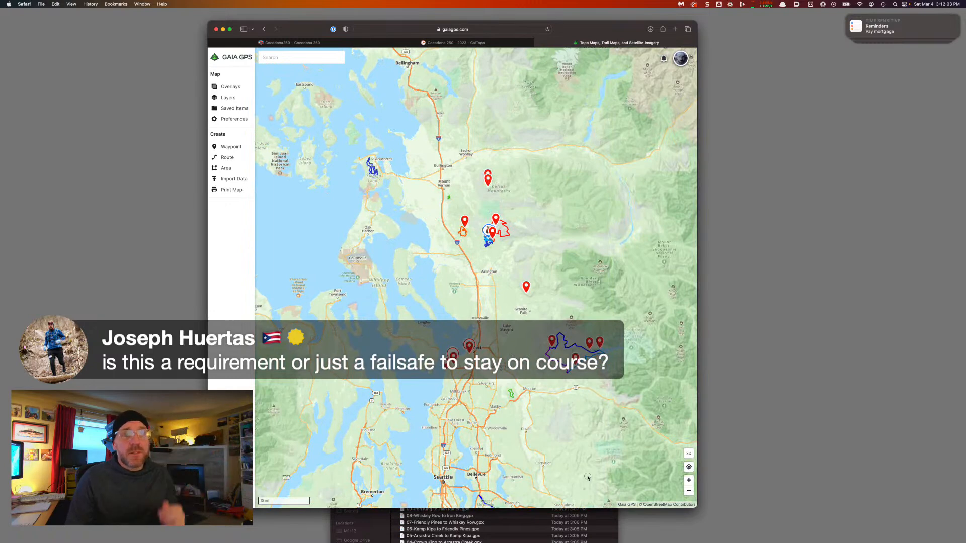
drag(587, 477, 533, 359)
drag(579, 493, 538, 314)
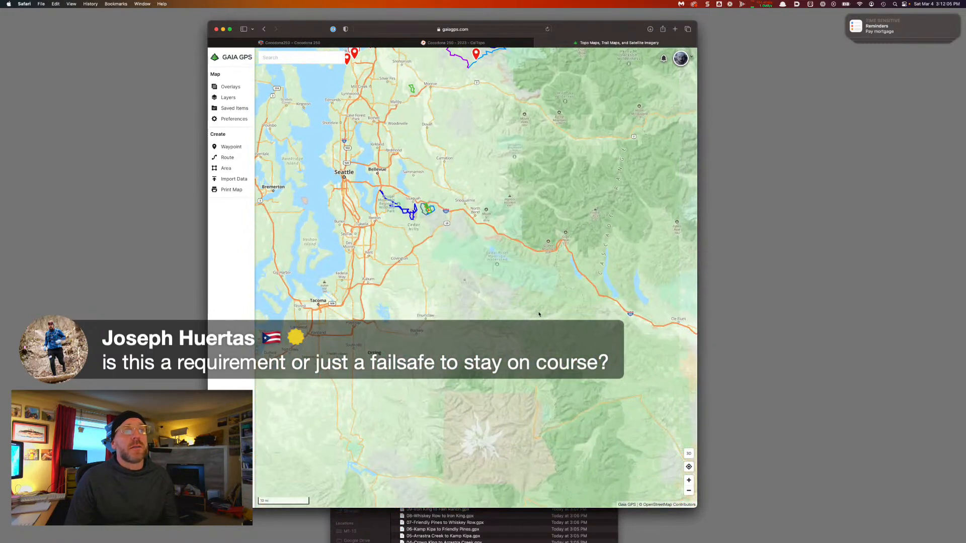
Pan down to Arizona and open the Import Data panel via Upload
scroll(539, 314, down, 6)
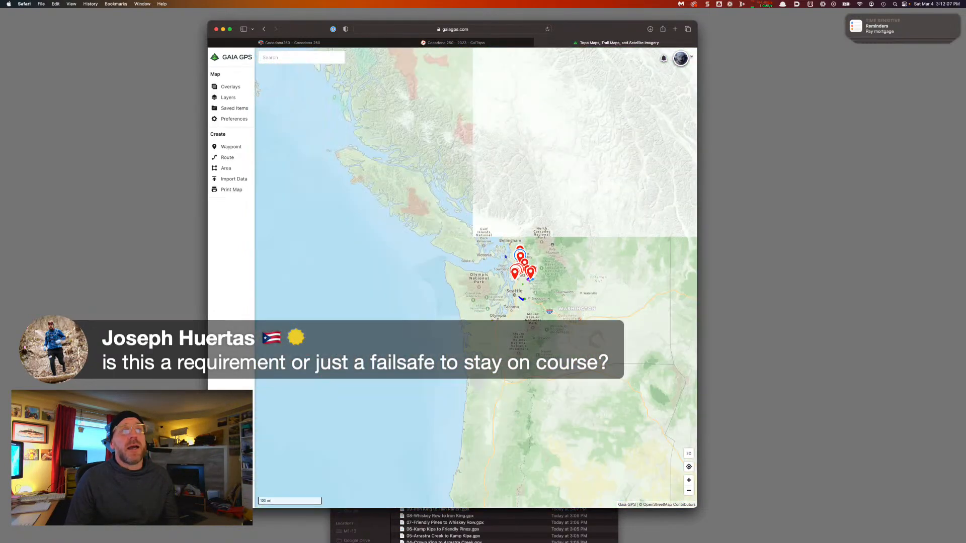
drag(619, 476, 574, 385)
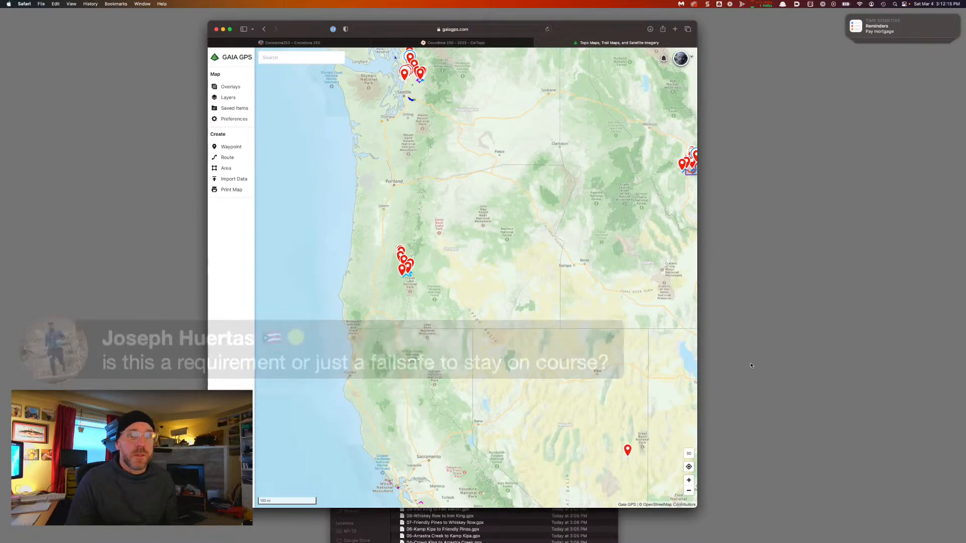
scroll(564, 399, down, 5)
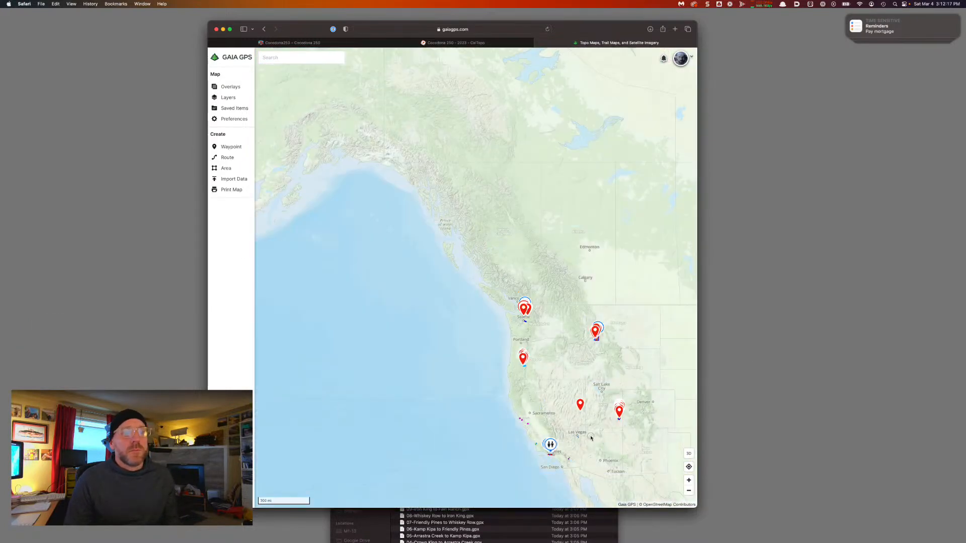
drag(600, 448, 535, 372)
scroll(546, 367, up, 3)
scroll(546, 368, up, 5)
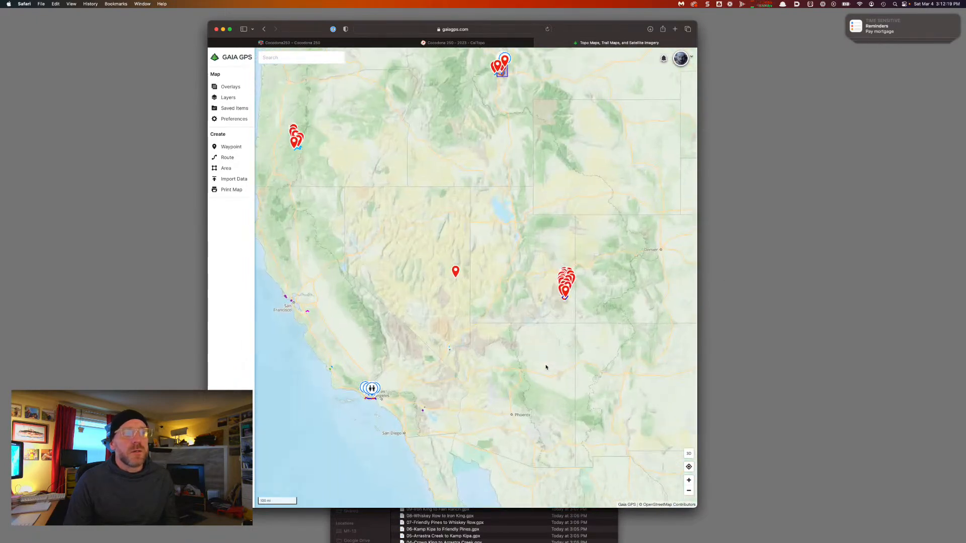
scroll(547, 345, up, 2)
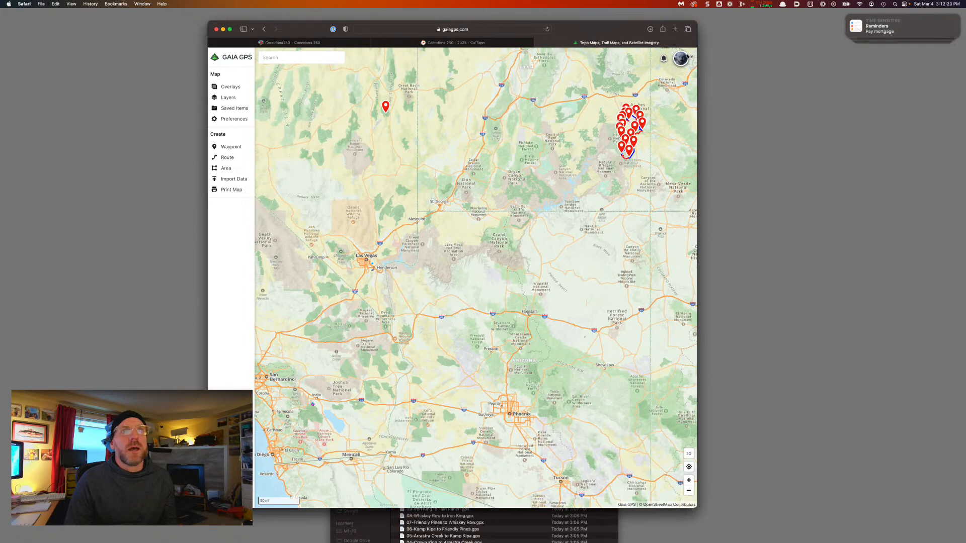
click(687, 57)
click(654, 176)
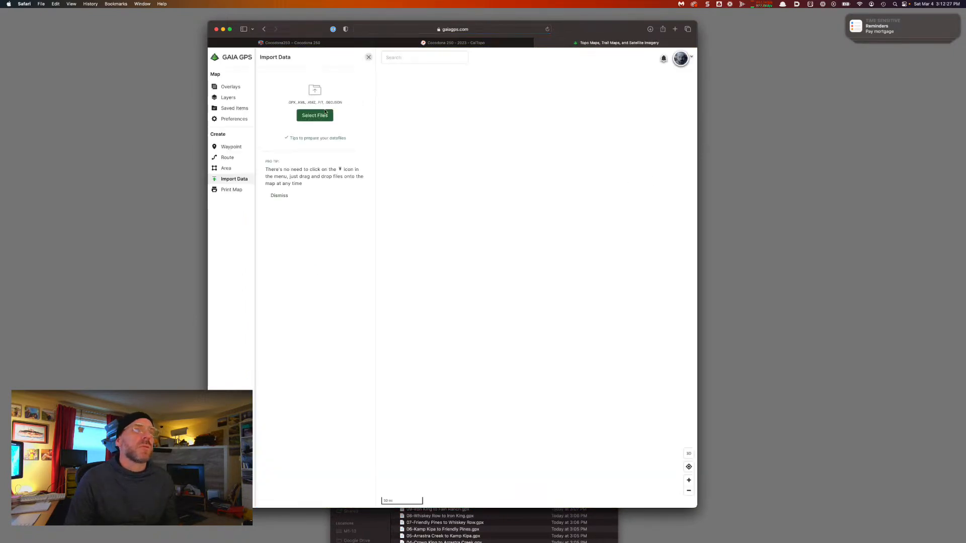
click(324, 113)
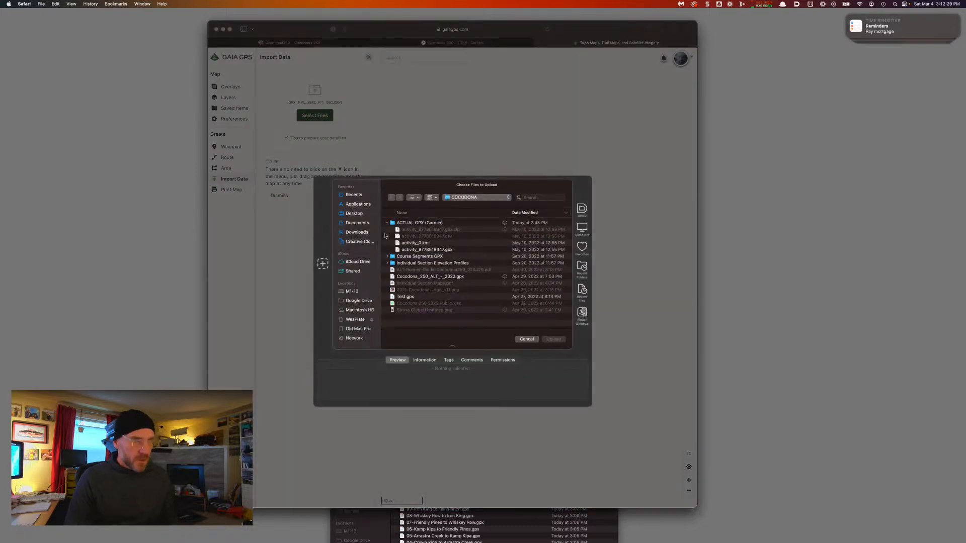
click(353, 234)
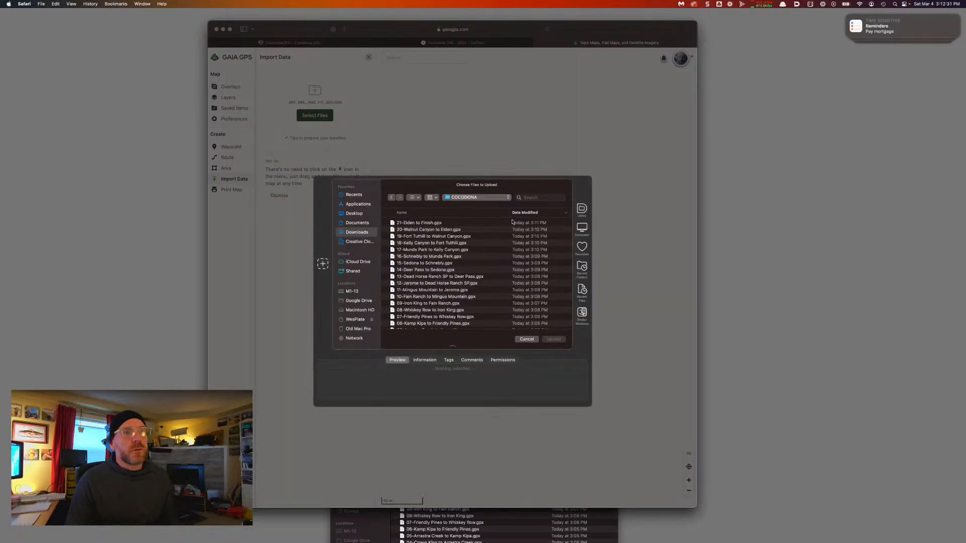
click(455, 253)
scroll(456, 254, up, 5)
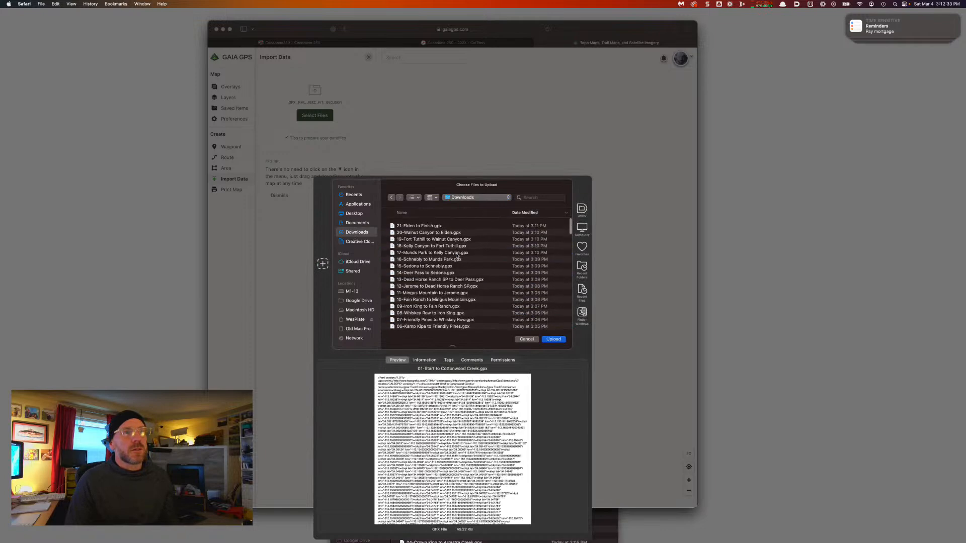
click(431, 224)
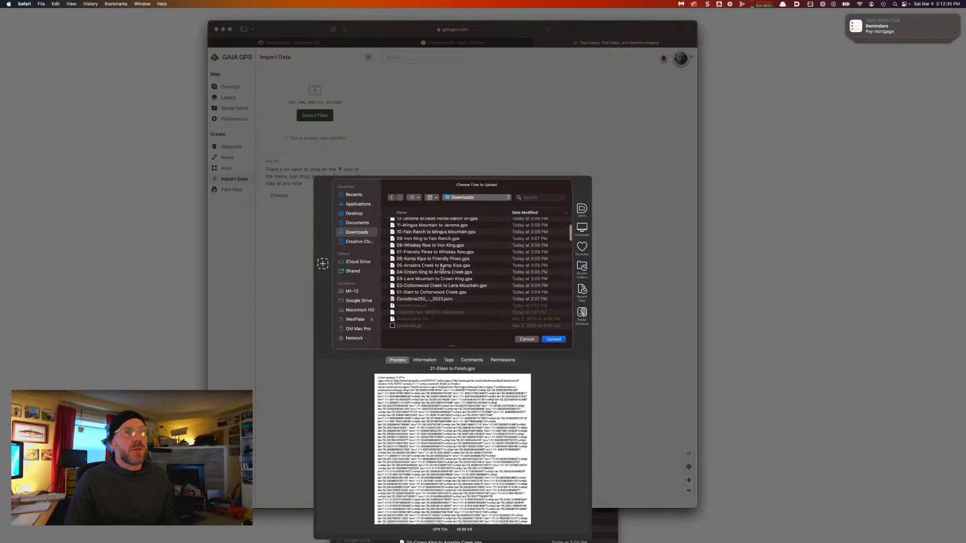
scroll(440, 268, down, 5)
click(433, 291)
key(Up)
key(Up)
key(Up)
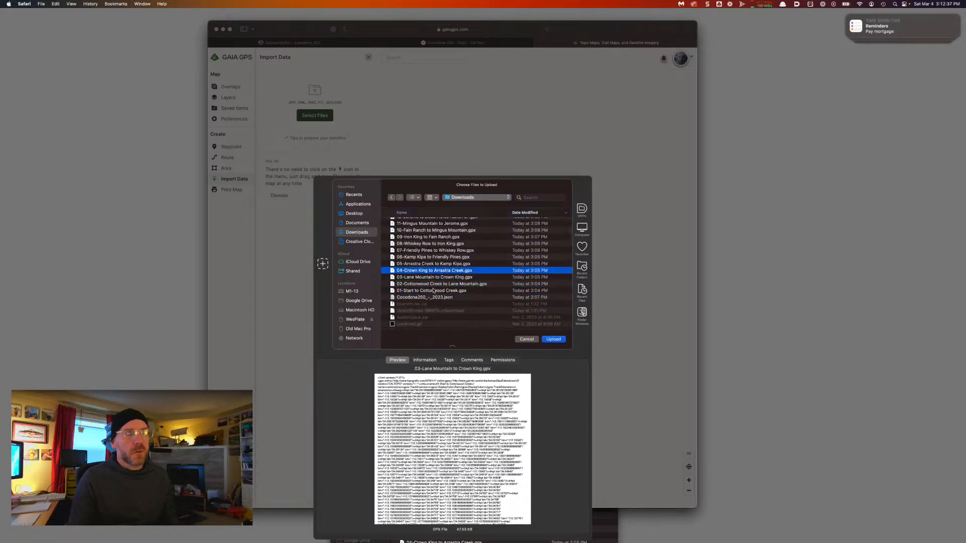
key(Up)
key(Down)
key(Down)
key(Down)
key(Down)
click(529, 340)
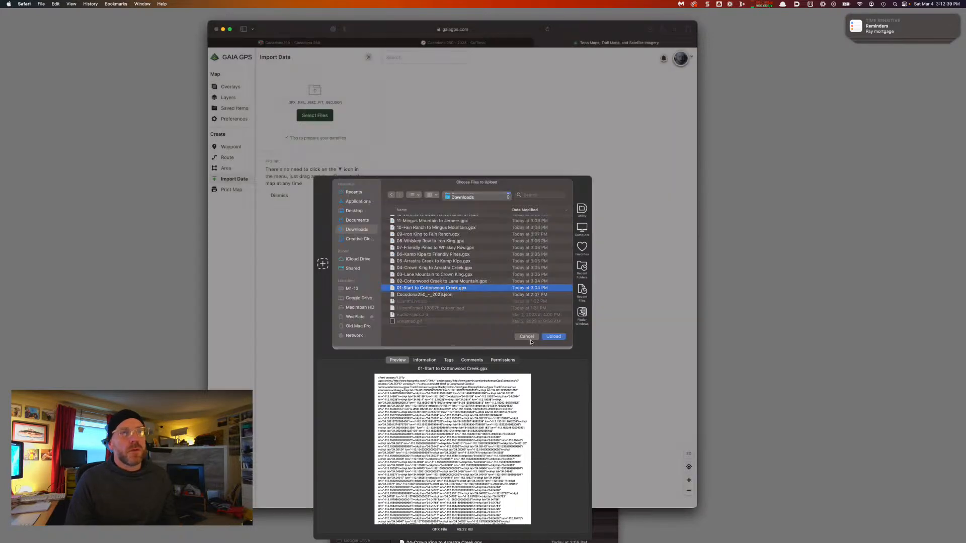
key(super+Tab)
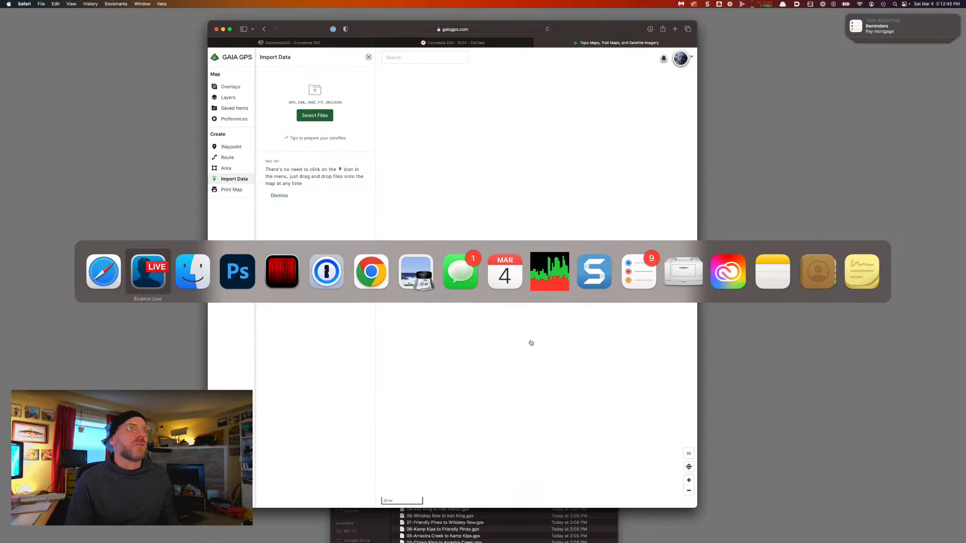
Drag the 21 segment GPX files from Downloads onto the Gaia map and save all 21 items
key(super+Tab)
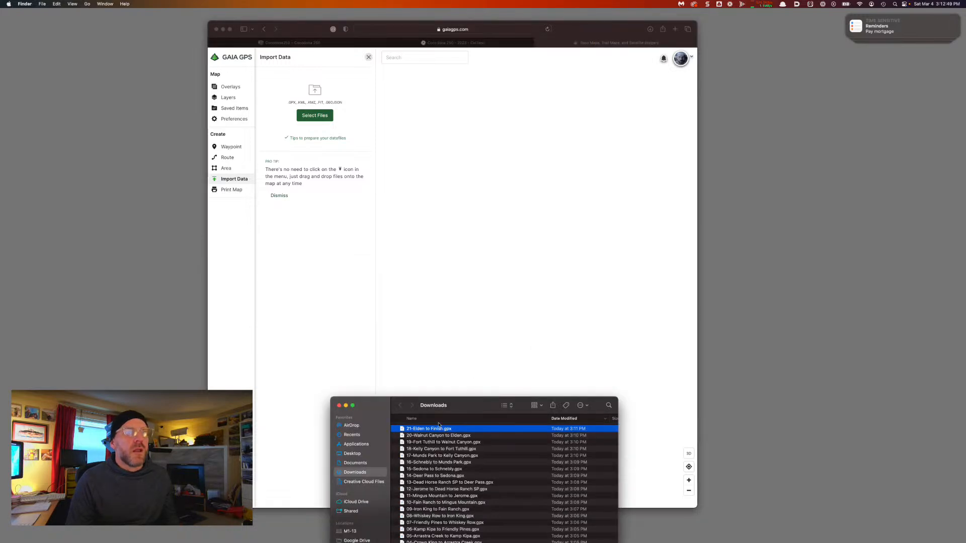
scroll(437, 463, down, 3)
scroll(436, 464, down, 1)
shift+click(424, 519)
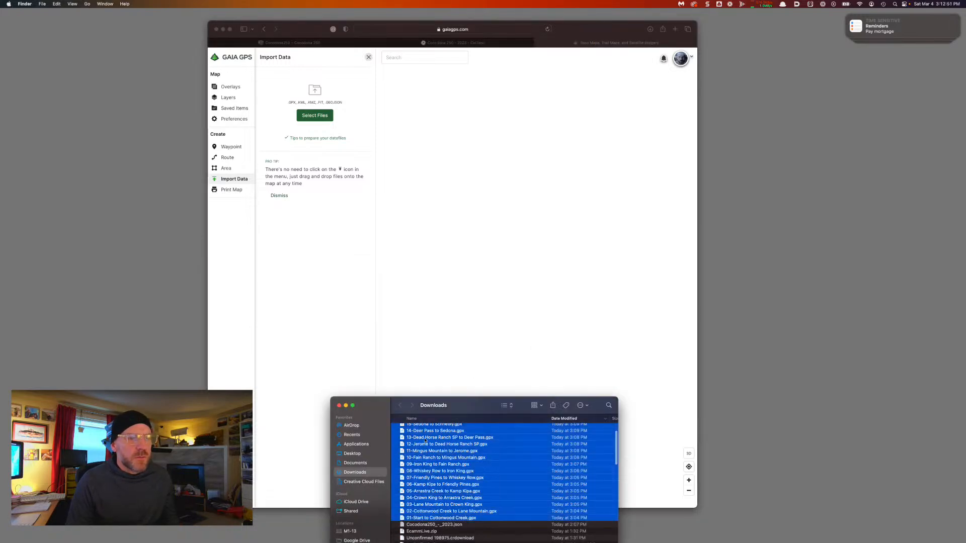
drag(424, 519, 346, 210)
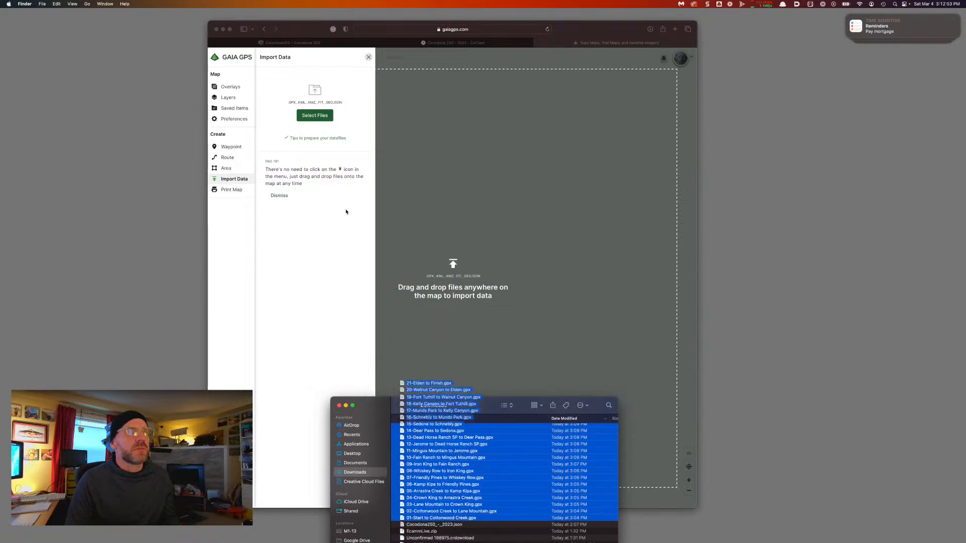
drag(421, 444, 499, 291)
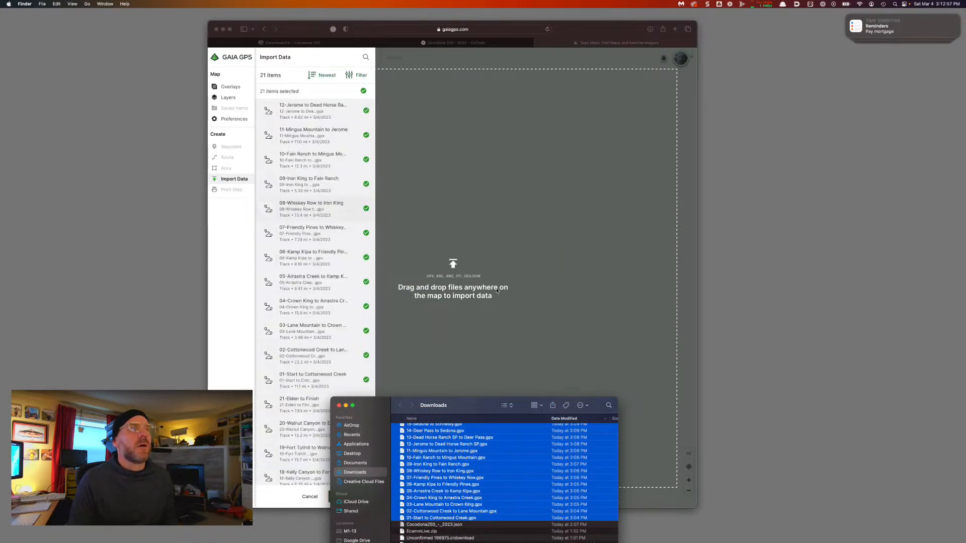
click(496, 291)
scroll(318, 272, down, 4)
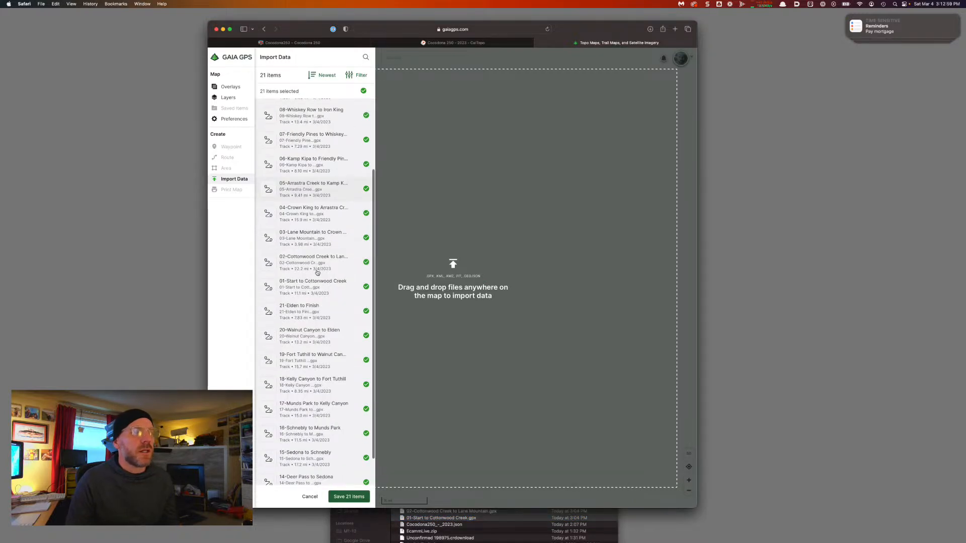
scroll(318, 272, down, 2)
click(353, 496)
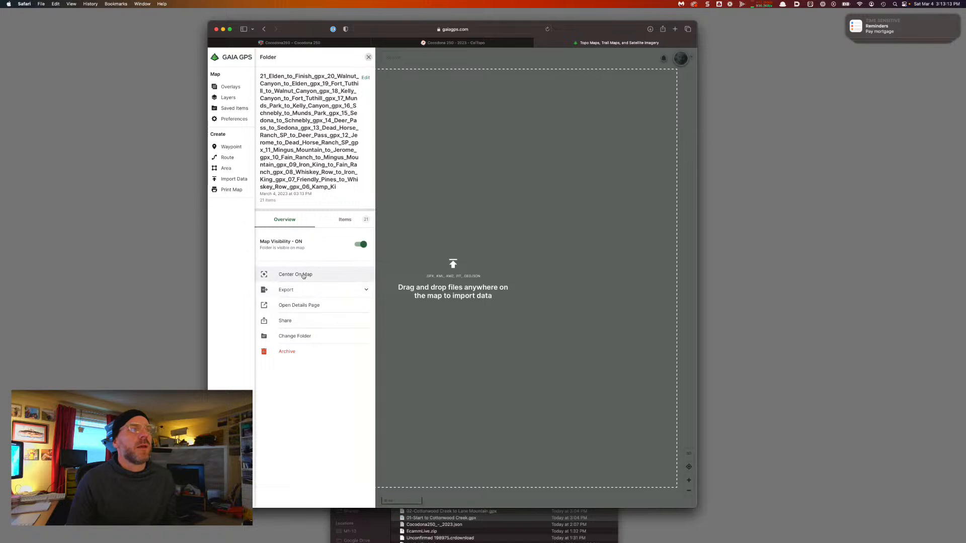
Close the Folder panel and pan the map to frame the 21 Arizona tracks
click(368, 57)
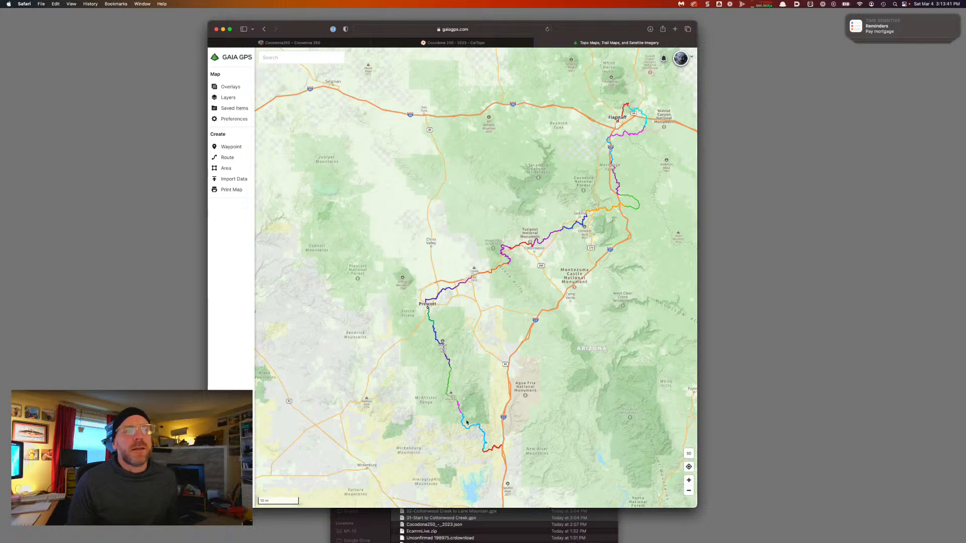
drag(461, 378, 410, 363)
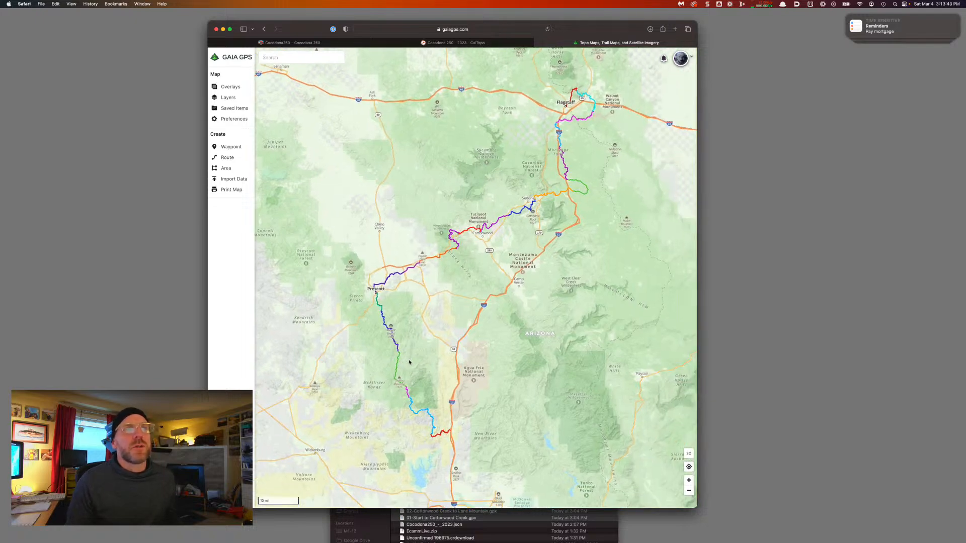